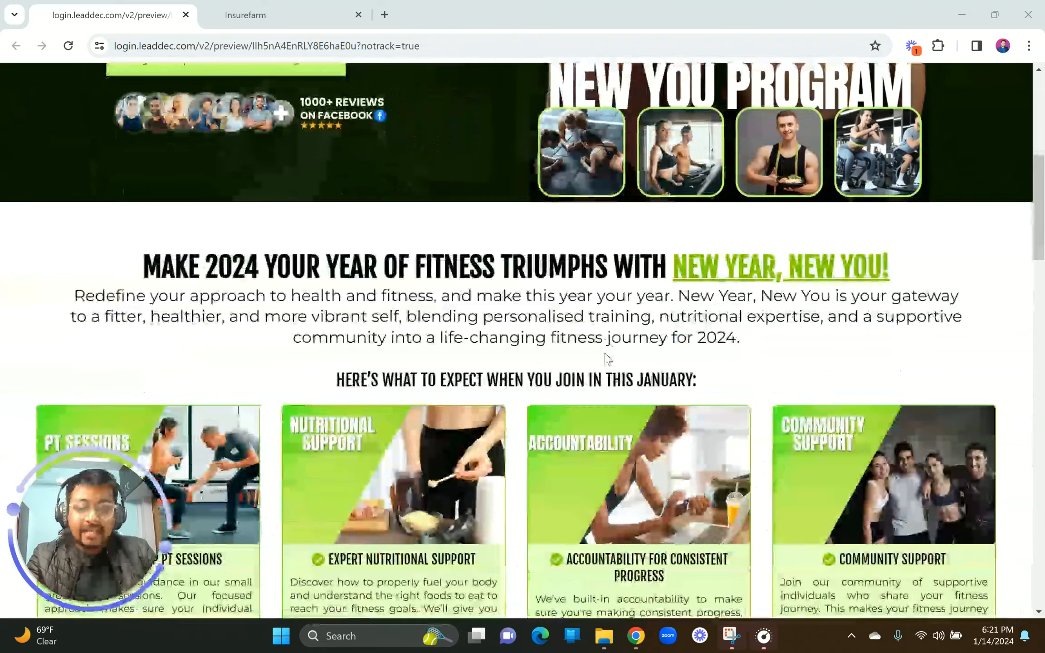
Step: Scroll down and back up through the fitness reference landing page
{"action": "scroll", "coordinate": [608, 359], "scroll_direction": "down", "scroll_amount": 8}
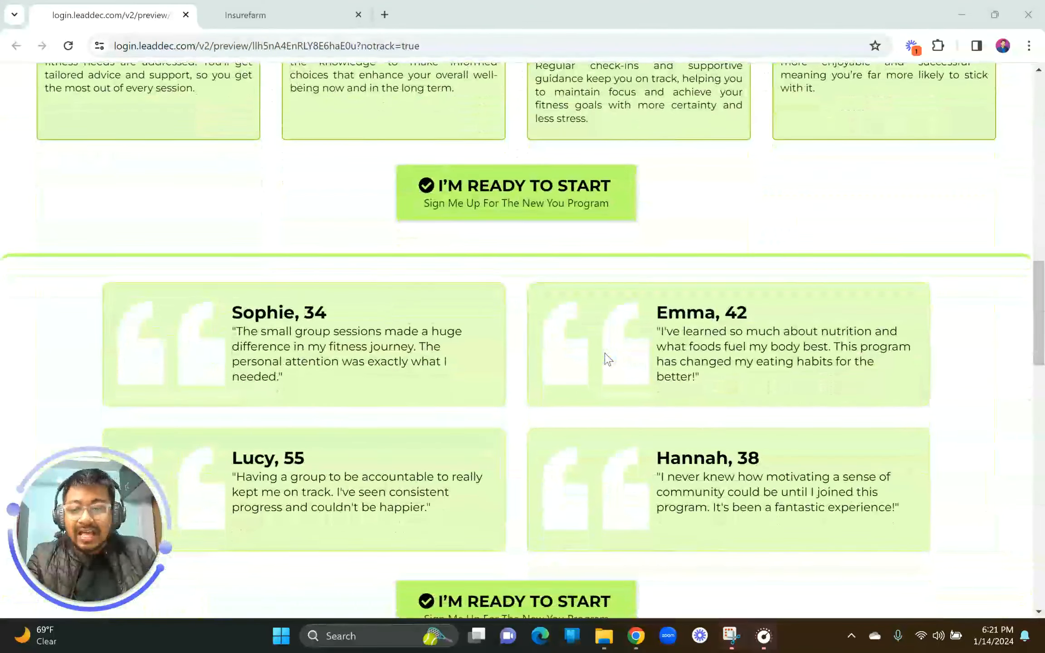
{"action": "scroll", "coordinate": [606, 355], "scroll_direction": "down", "scroll_amount": 7}
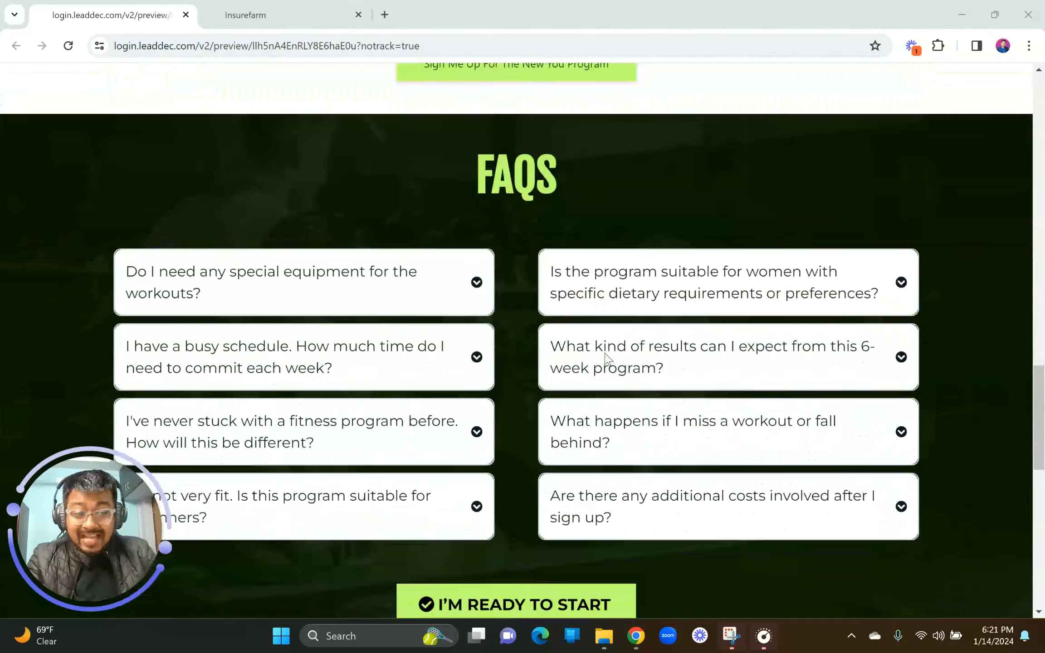
{"action": "scroll", "coordinate": [608, 359], "scroll_direction": "down", "scroll_amount": 8}
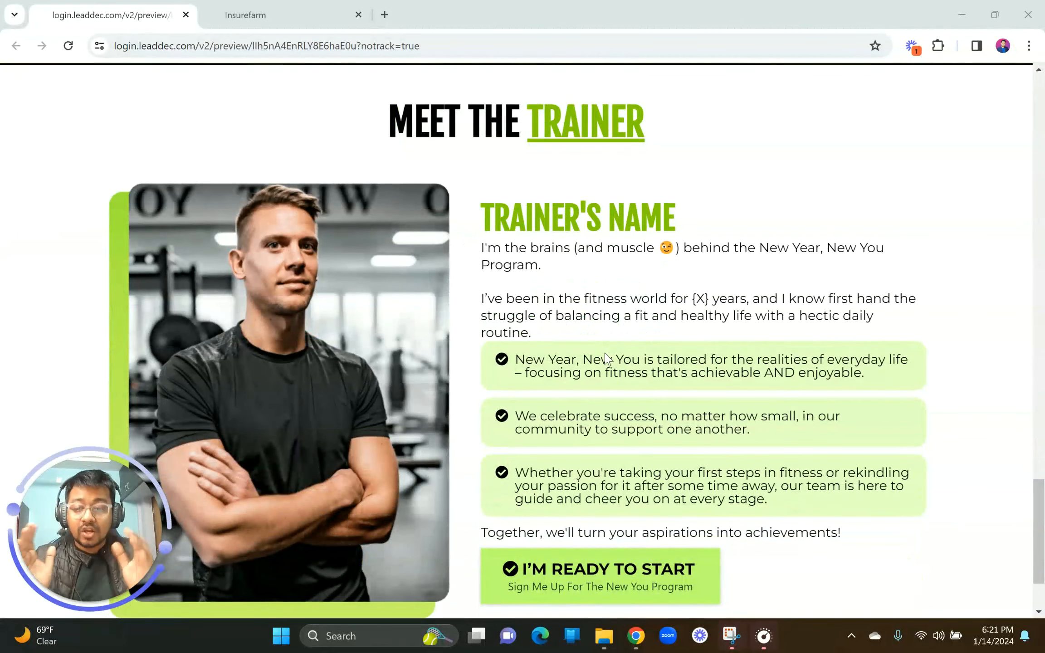
{"action": "scroll", "coordinate": [607, 358], "scroll_direction": "down", "scroll_amount": 3}
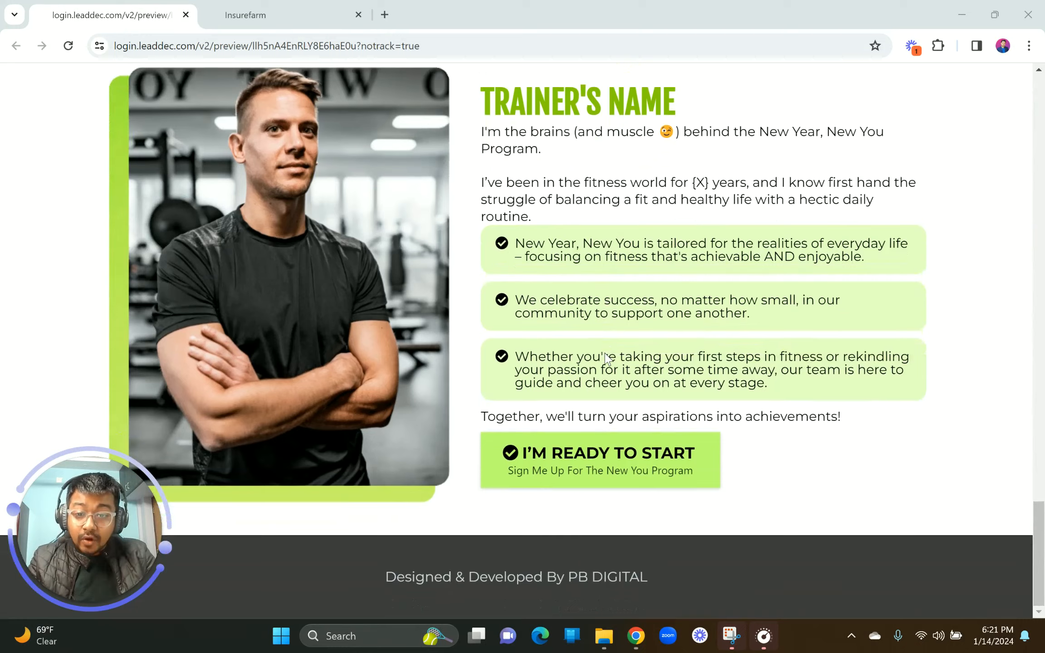
{"action": "scroll", "coordinate": [607, 358], "scroll_direction": "up", "scroll_amount": 3}
{"action": "scroll", "coordinate": [605, 353], "scroll_direction": "up", "scroll_amount": 2}
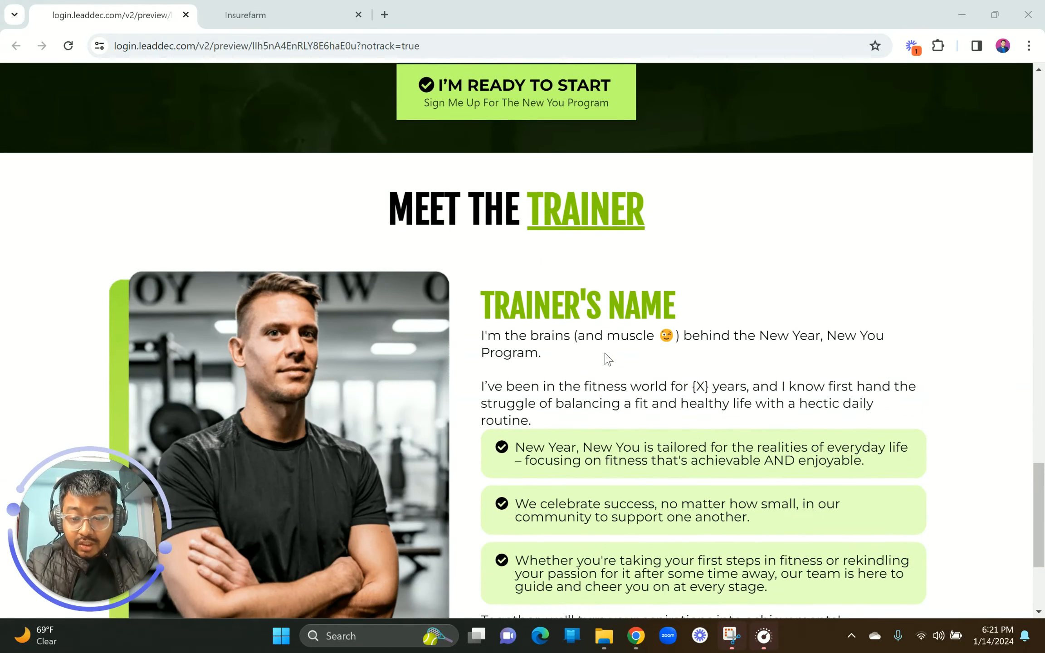
{"action": "scroll", "coordinate": [608, 358], "scroll_direction": "up", "scroll_amount": 10}
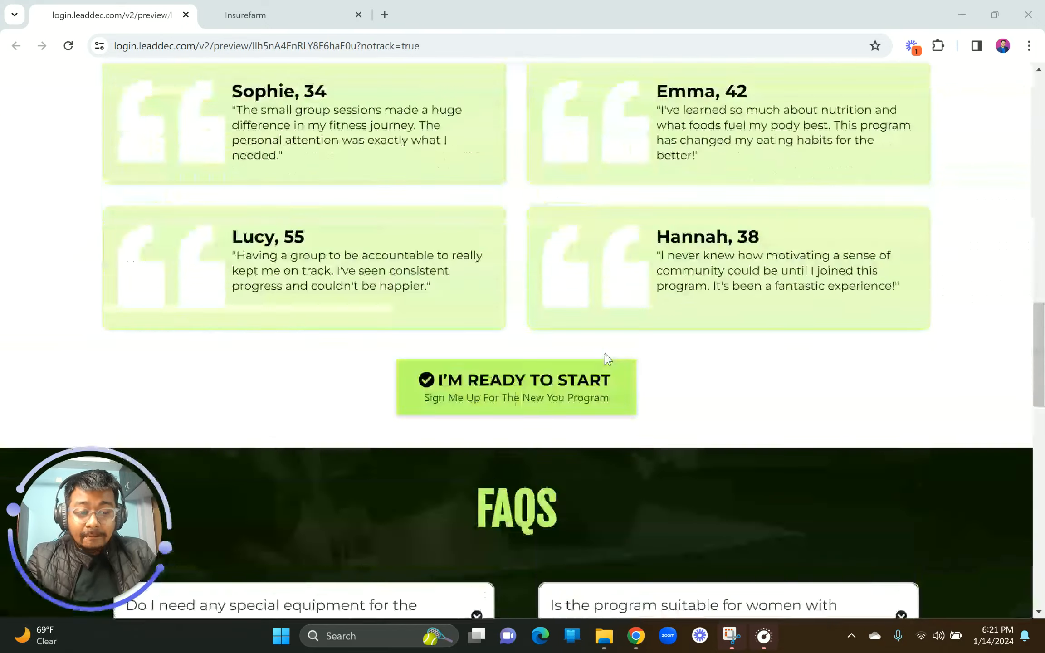
{"action": "scroll", "coordinate": [608, 359], "scroll_direction": "up", "scroll_amount": 20}
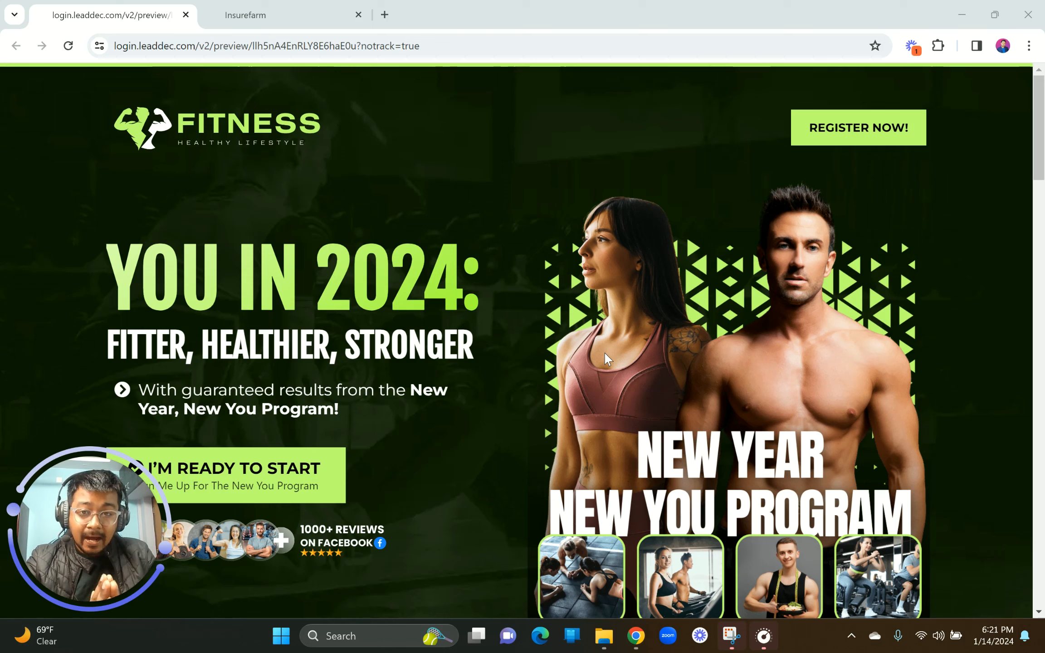
Step: Open the PB DIGITAL agency website in a new Chrome tab
{"action": "left_click", "coordinate": [385, 14]}
{"action": "type", "text": "prit"}
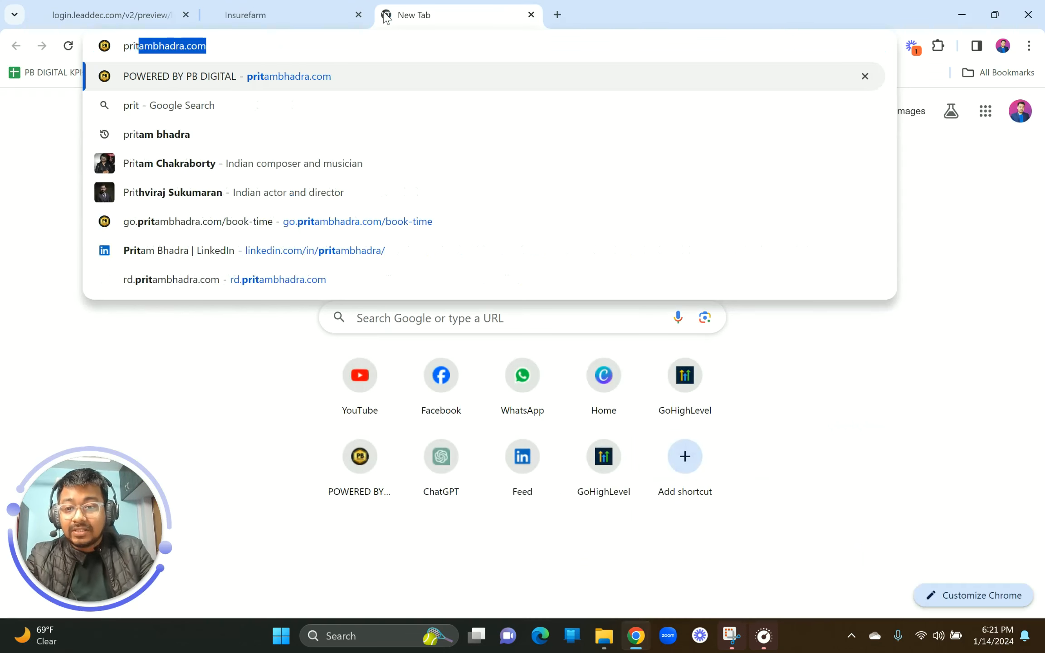
{"action": "key", "text": "Return"}
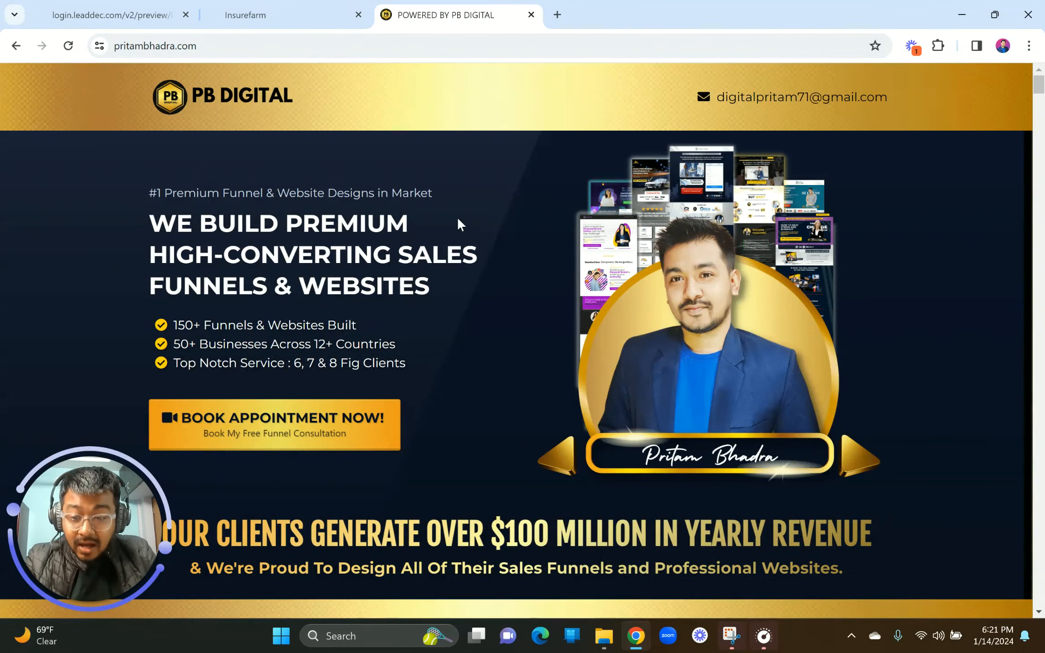
Step: Glance at the empty page builder, then return to the 'YOU IN 2024' fitness preview
{"action": "left_click", "coordinate": [277, 8]}
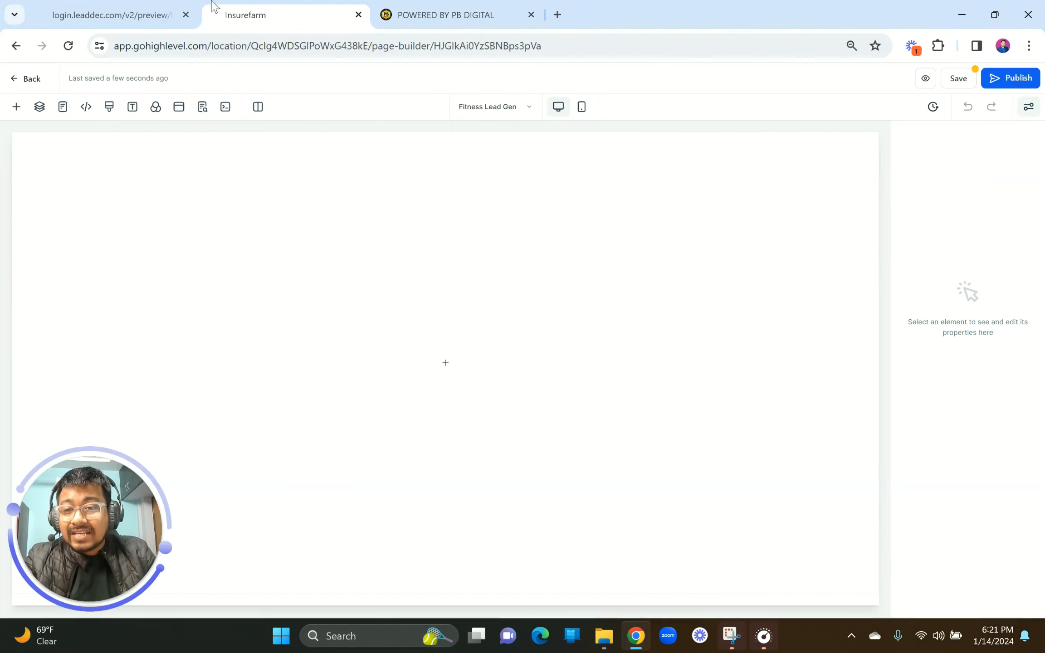
{"action": "left_click", "coordinate": [151, 6]}
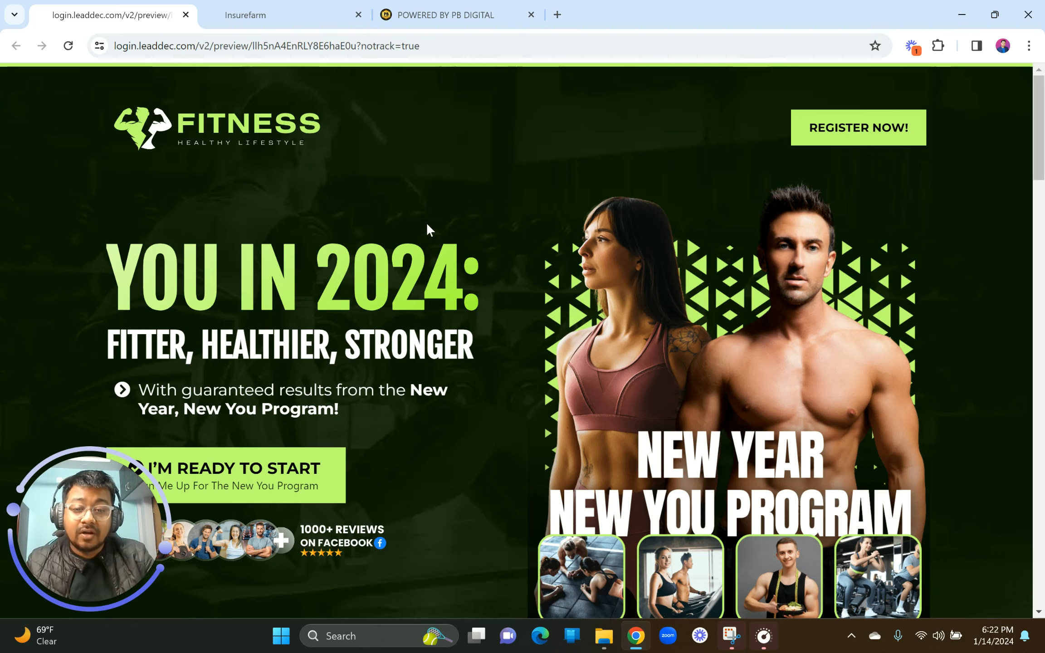
{"action": "scroll", "coordinate": [427, 225], "scroll_direction": "down", "scroll_amount": 3}
{"action": "scroll", "coordinate": [427, 225], "scroll_direction": "up", "scroll_amount": 3}
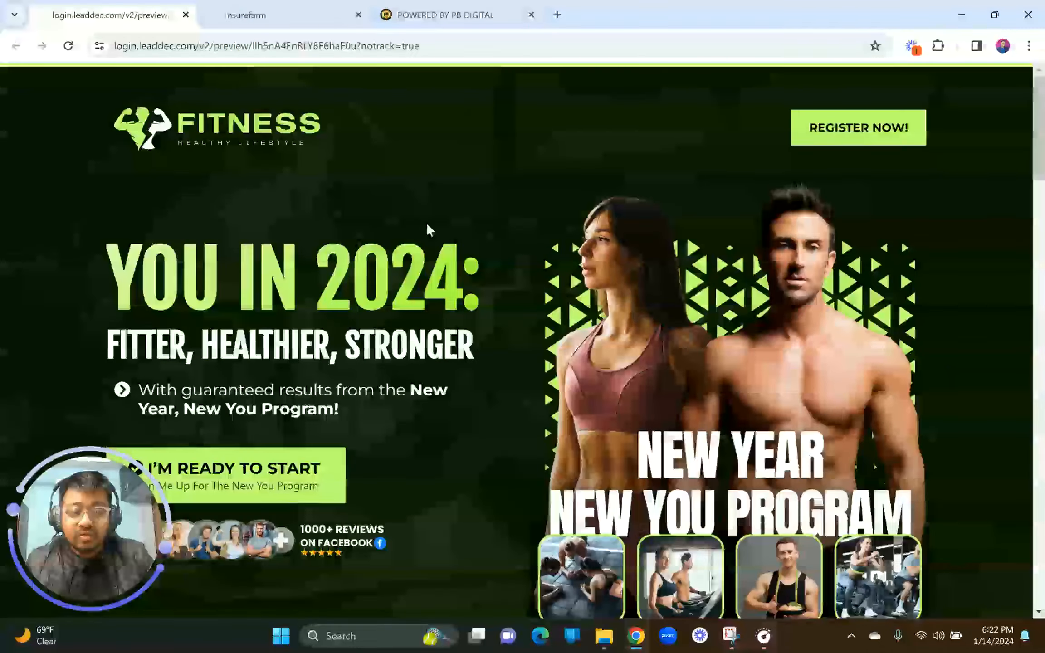
{"action": "scroll", "coordinate": [427, 225], "scroll_direction": "down", "scroll_amount": 3}
{"action": "scroll", "coordinate": [428, 230], "scroll_direction": "down", "scroll_amount": 7}
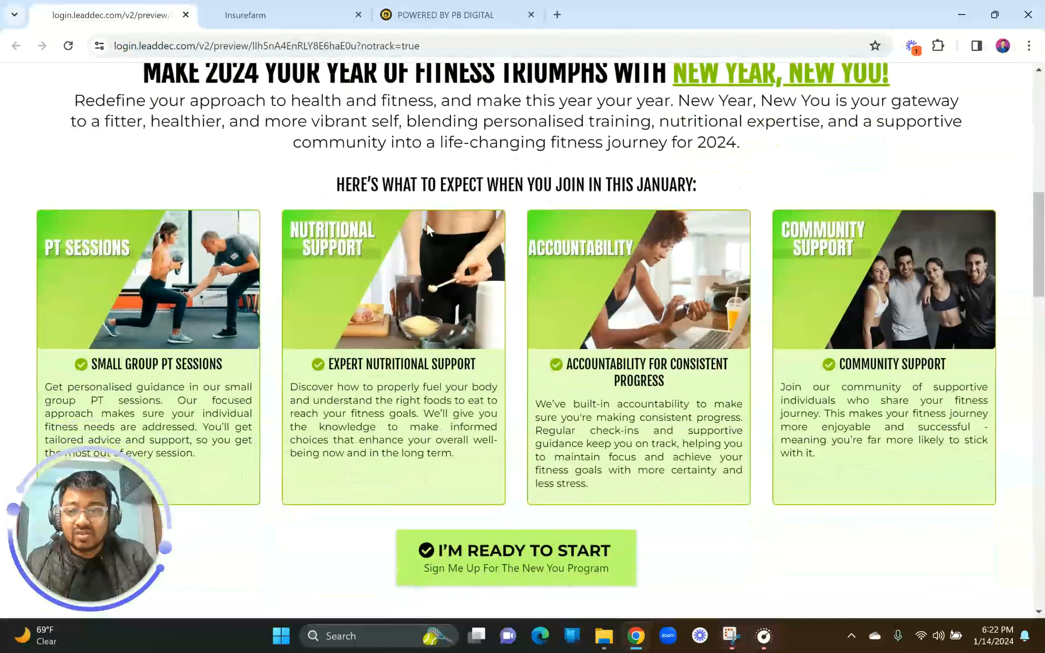
{"action": "scroll", "coordinate": [427, 223], "scroll_direction": "up", "scroll_amount": 1}
{"action": "left_click_drag", "start_coordinate": [217, 141], "coordinate": [279, 136]}
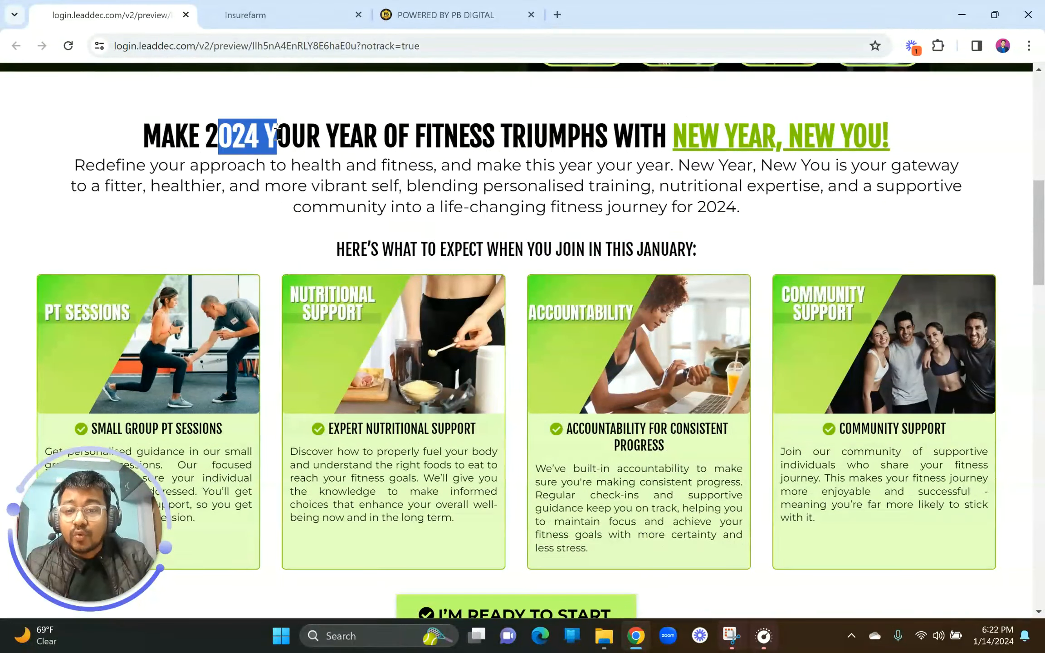
{"action": "scroll", "coordinate": [416, 319], "scroll_direction": "down", "scroll_amount": 2}
{"action": "scroll", "coordinate": [416, 323], "scroll_direction": "down", "scroll_amount": 7}
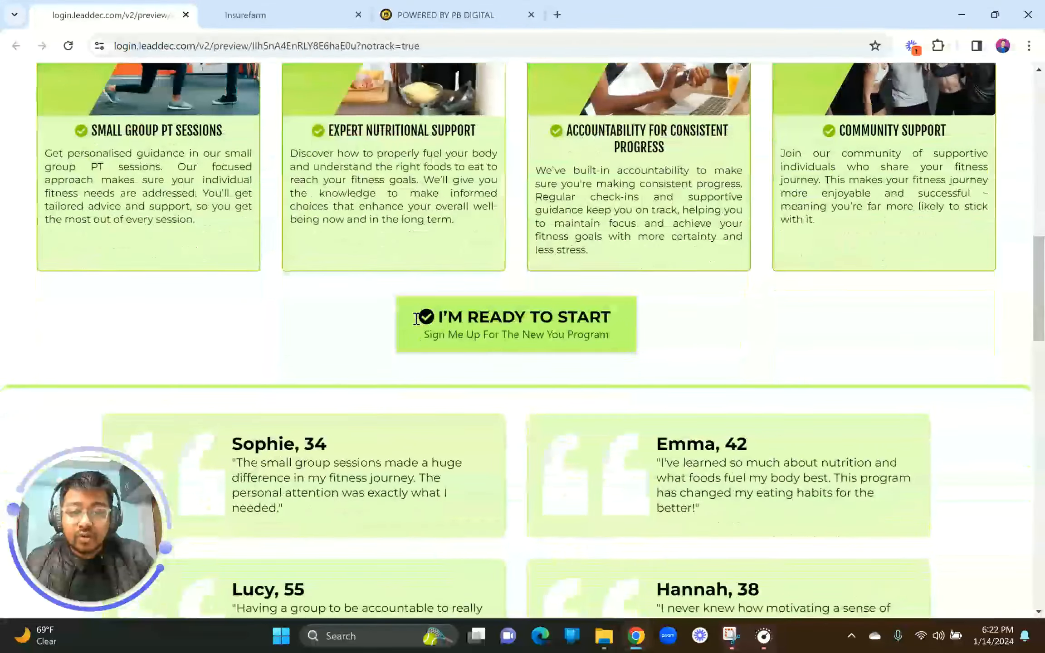
{"action": "scroll", "coordinate": [417, 323], "scroll_direction": "up", "scroll_amount": 18}
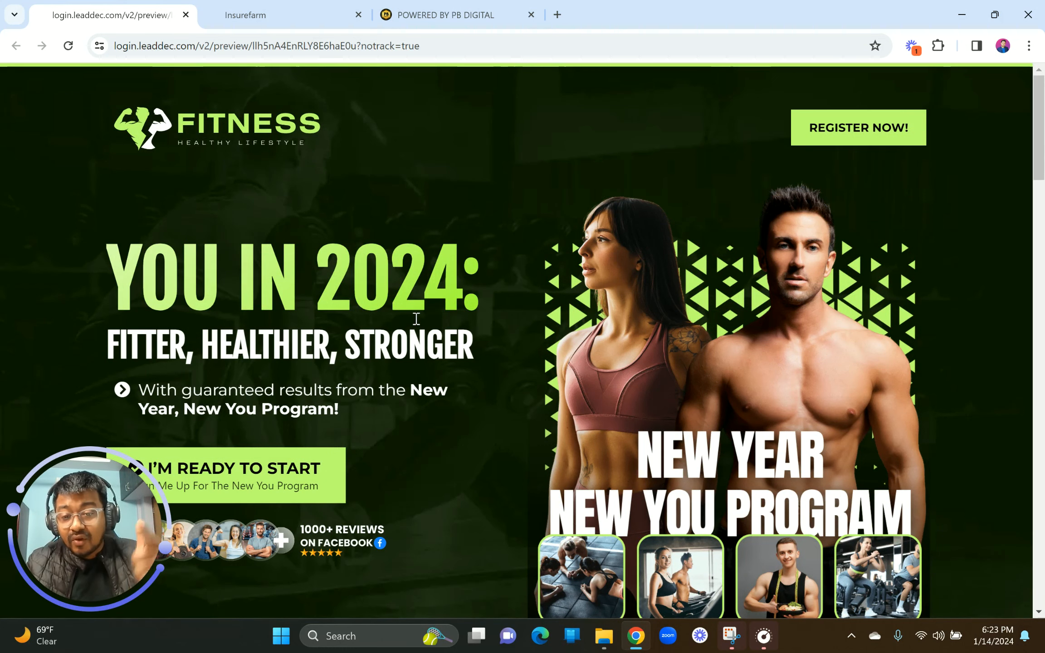
{"action": "left_click", "coordinate": [299, 13]}
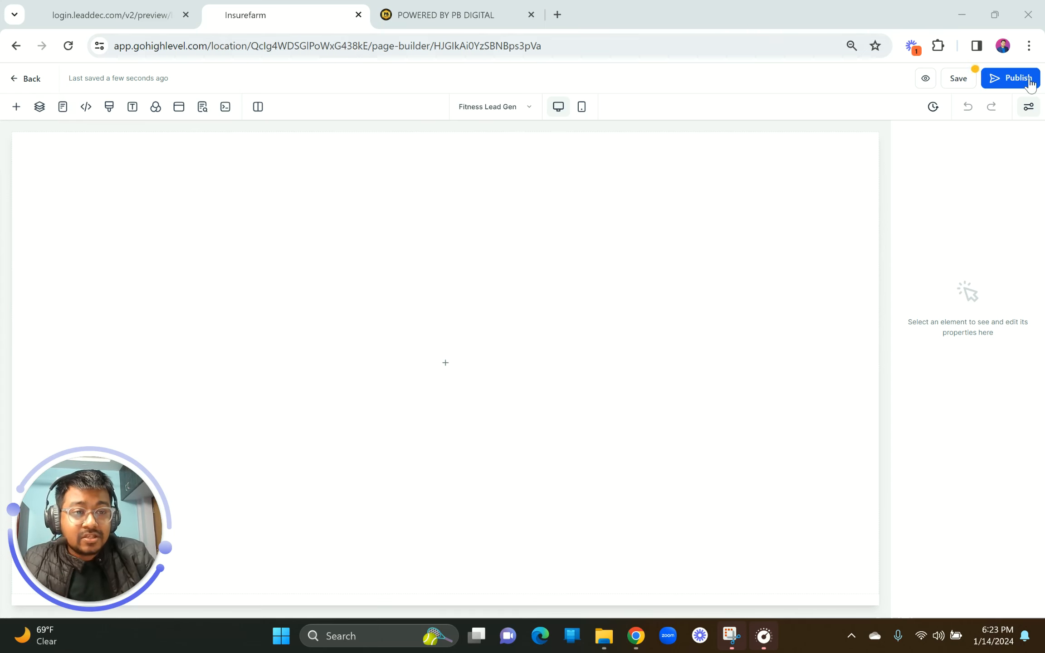
Step: Insert a Full Width section as the page's first section, then return to the fitness preview
{"action": "left_click", "coordinate": [1029, 46]}
{"action": "left_click", "coordinate": [1030, 57]}
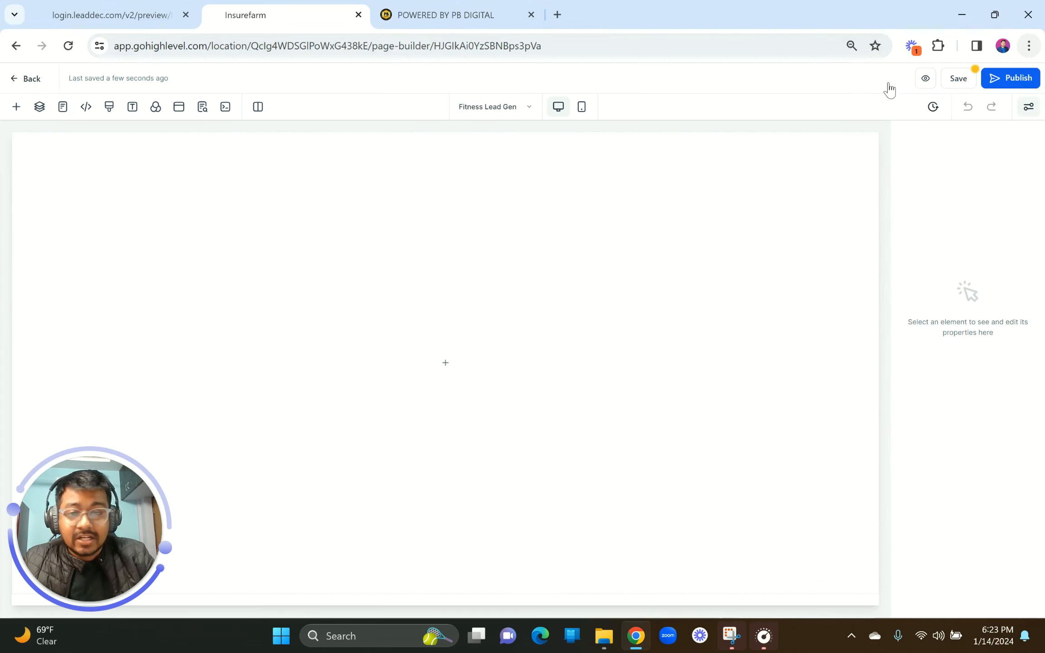
{"action": "left_click", "coordinate": [16, 109]}
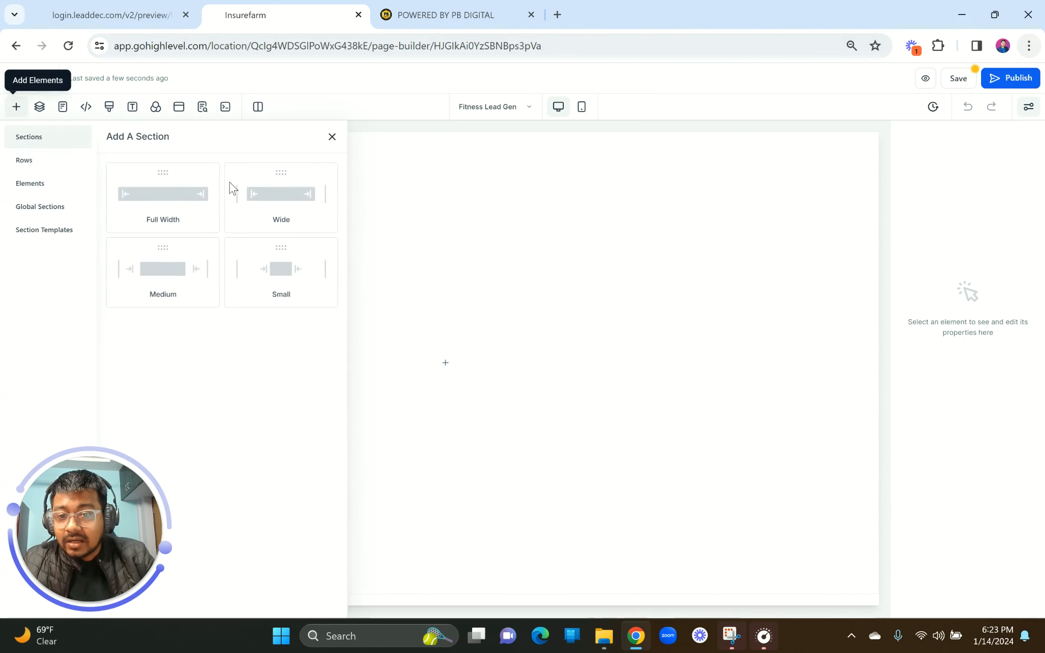
{"action": "left_click", "coordinate": [165, 194]}
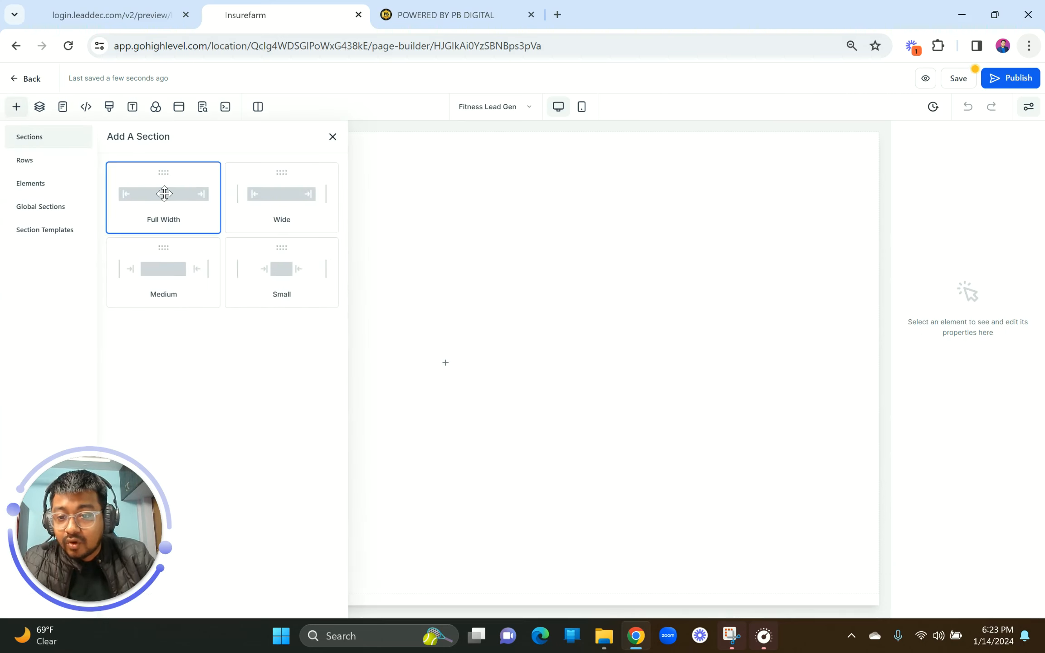
{"action": "left_click", "coordinate": [130, 11]}
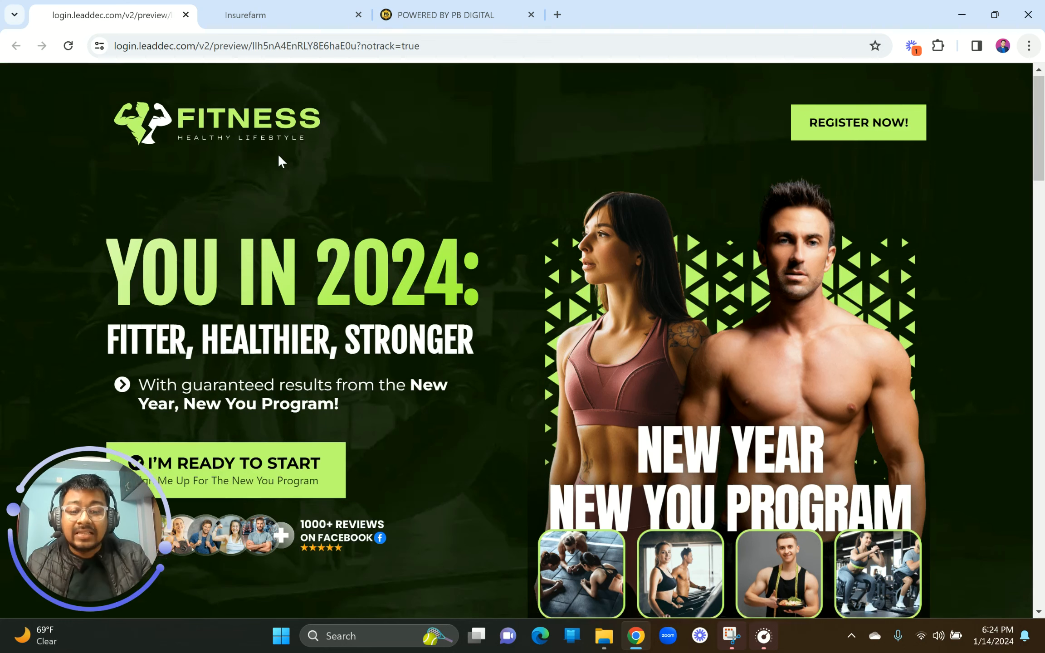
Step: Review the fitness preview's 'YOU IN 2024' hero and close the PB DIGITAL website tab
{"action": "scroll", "coordinate": [279, 156], "scroll_direction": "down", "scroll_amount": 8}
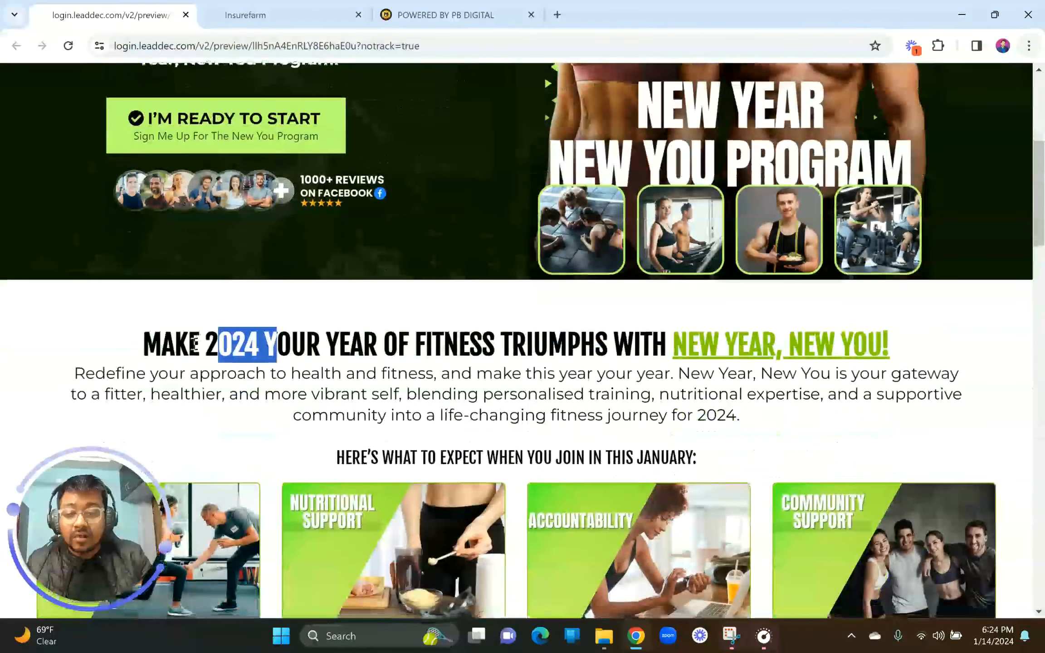
{"action": "left_click", "coordinate": [194, 344]}
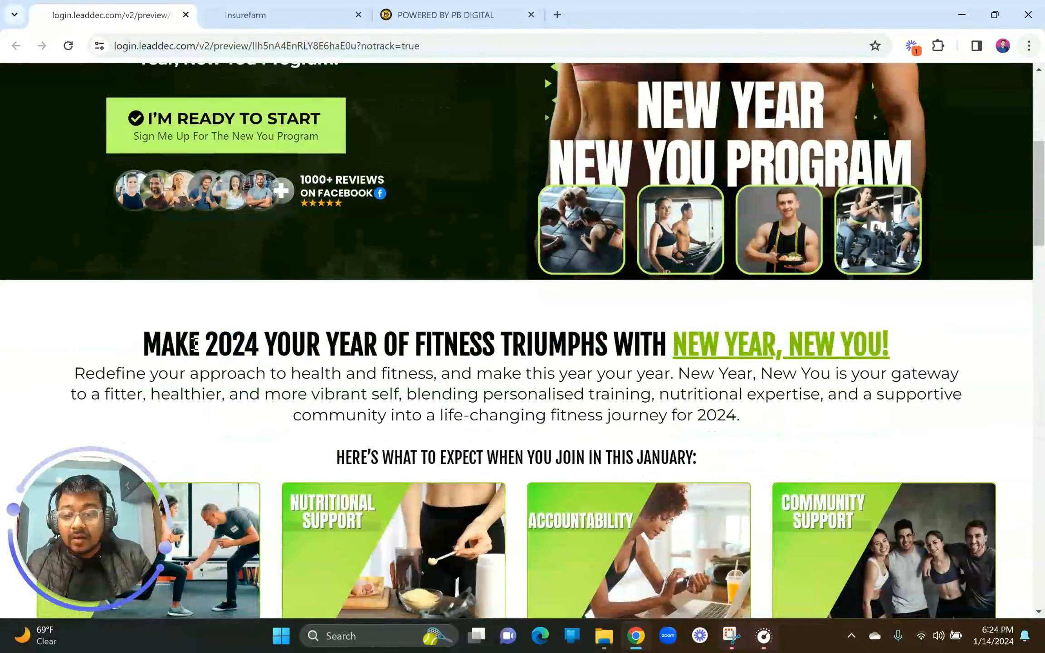
{"action": "scroll", "coordinate": [194, 343], "scroll_direction": "down", "scroll_amount": 15}
{"action": "scroll", "coordinate": [194, 349], "scroll_direction": "down", "scroll_amount": 18}
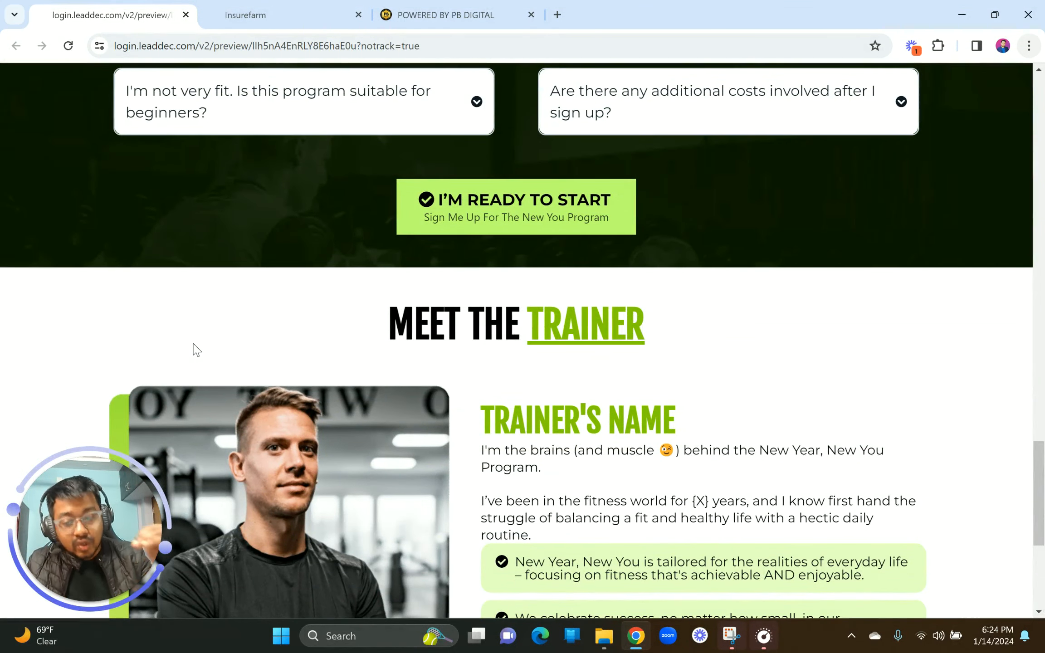
{"action": "scroll", "coordinate": [195, 349], "scroll_direction": "up", "scroll_amount": 20}
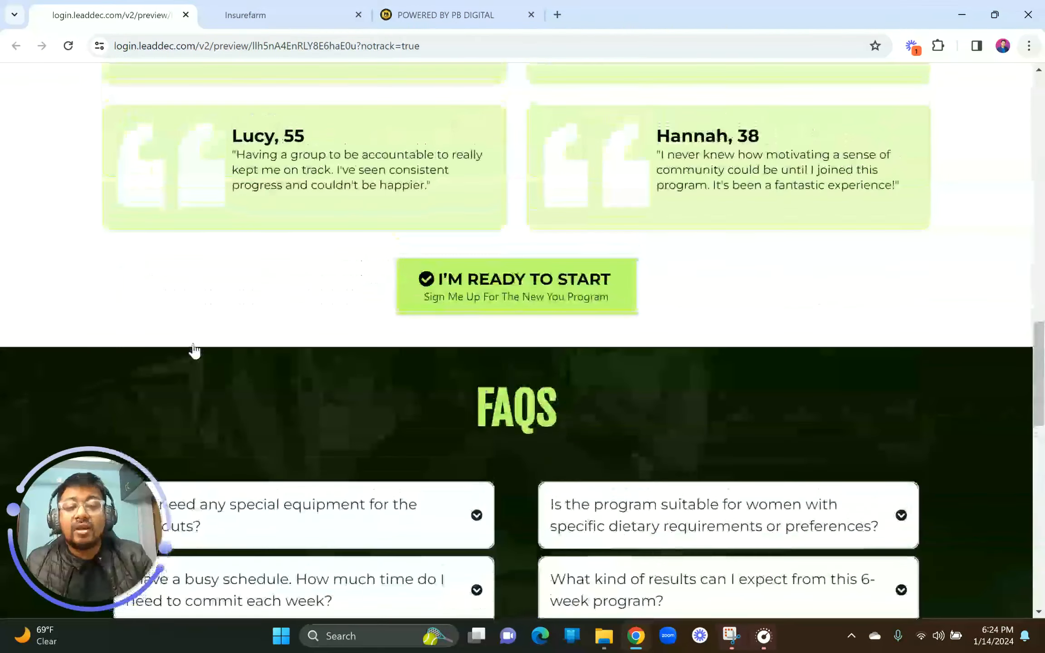
{"action": "scroll", "coordinate": [196, 350], "scroll_direction": "up", "scroll_amount": 15}
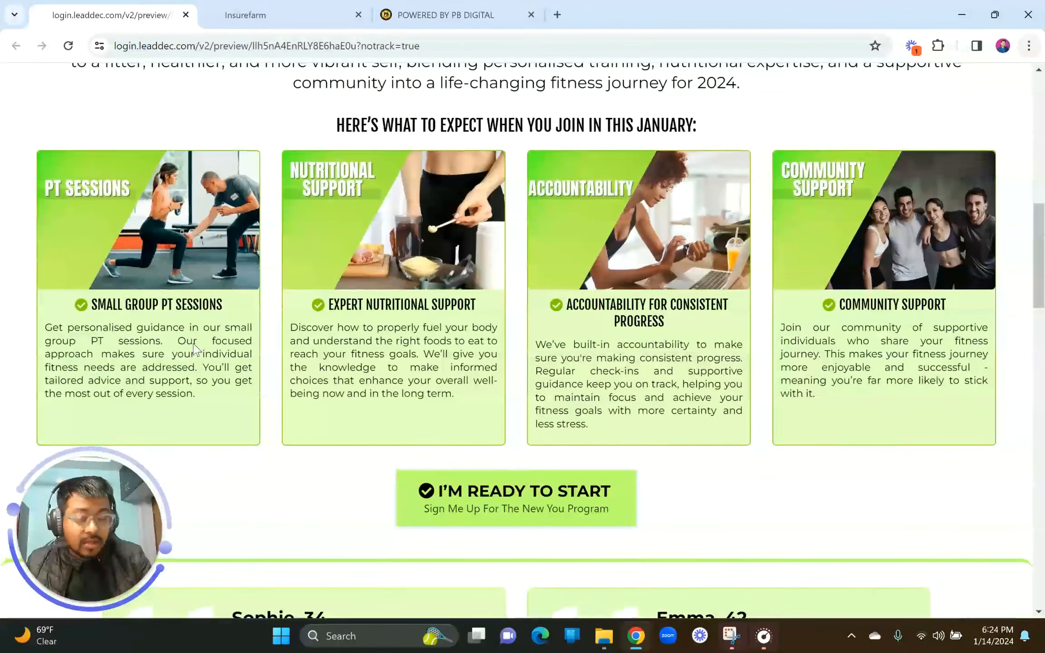
{"action": "scroll", "coordinate": [195, 345], "scroll_direction": "up", "scroll_amount": 1}
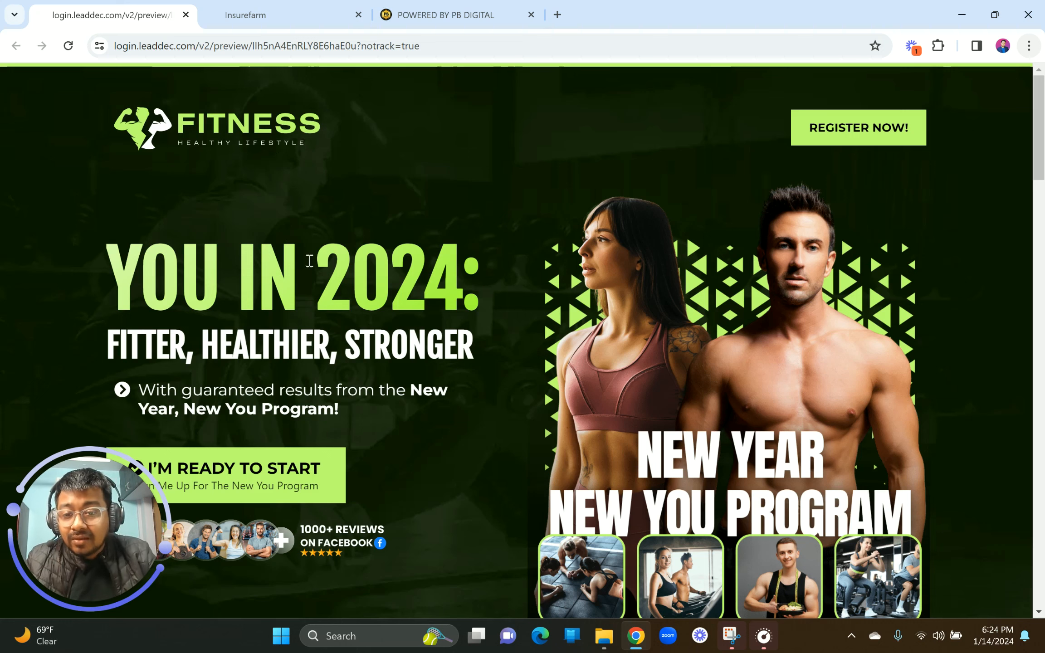
{"action": "left_click_drag", "start_coordinate": [108, 274], "coordinate": [474, 289]}
{"action": "left_click", "coordinate": [474, 287]}
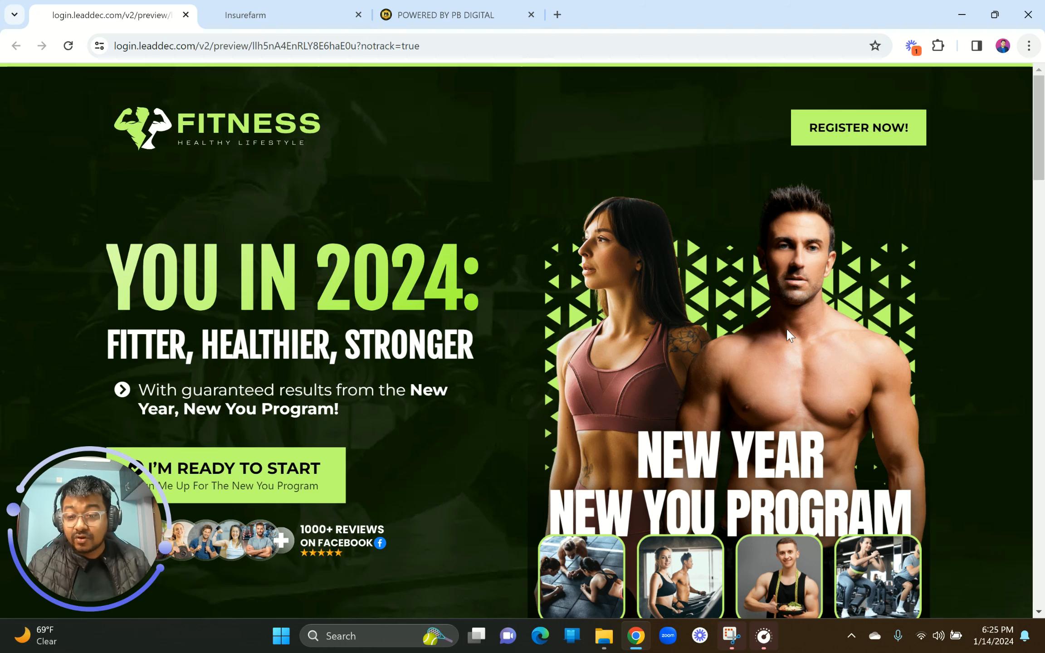
{"action": "left_click", "coordinate": [531, 15]}
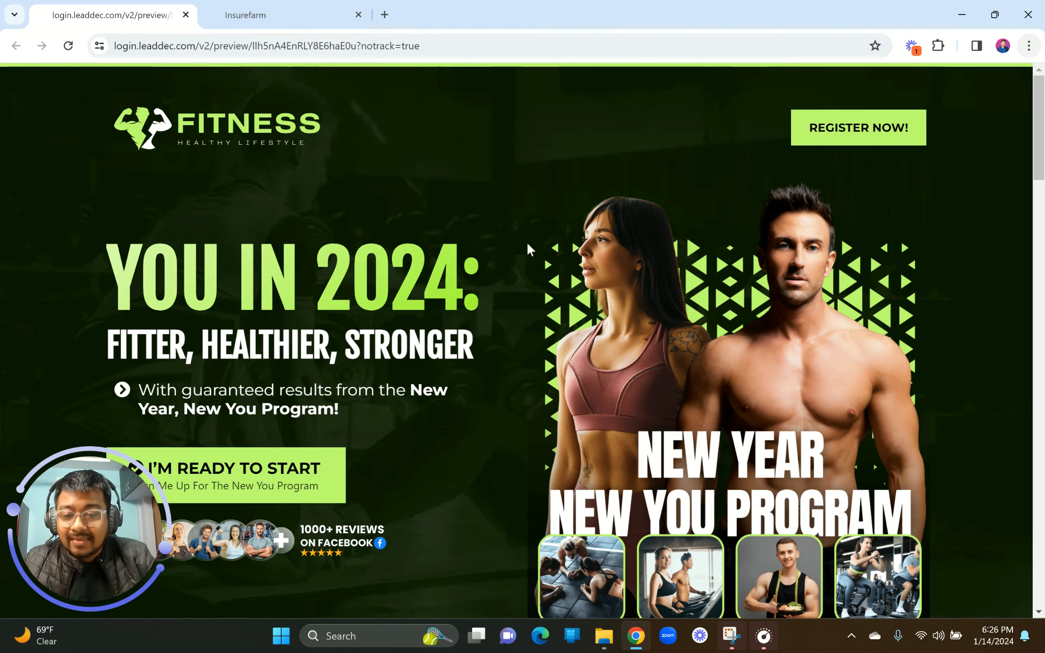
Step: Check the new section's row layout choices in the builder, then return to the preview
{"action": "left_click", "coordinate": [277, 14]}
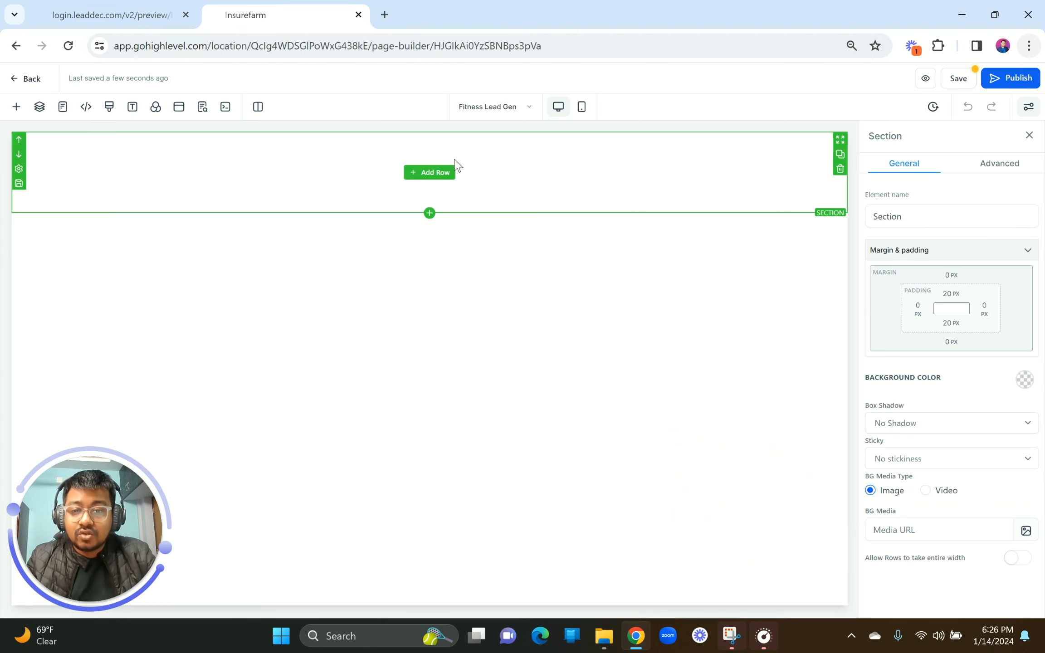
{"action": "left_click", "coordinate": [430, 172]}
{"action": "left_click", "coordinate": [334, 136]}
{"action": "left_click", "coordinate": [158, 4]}
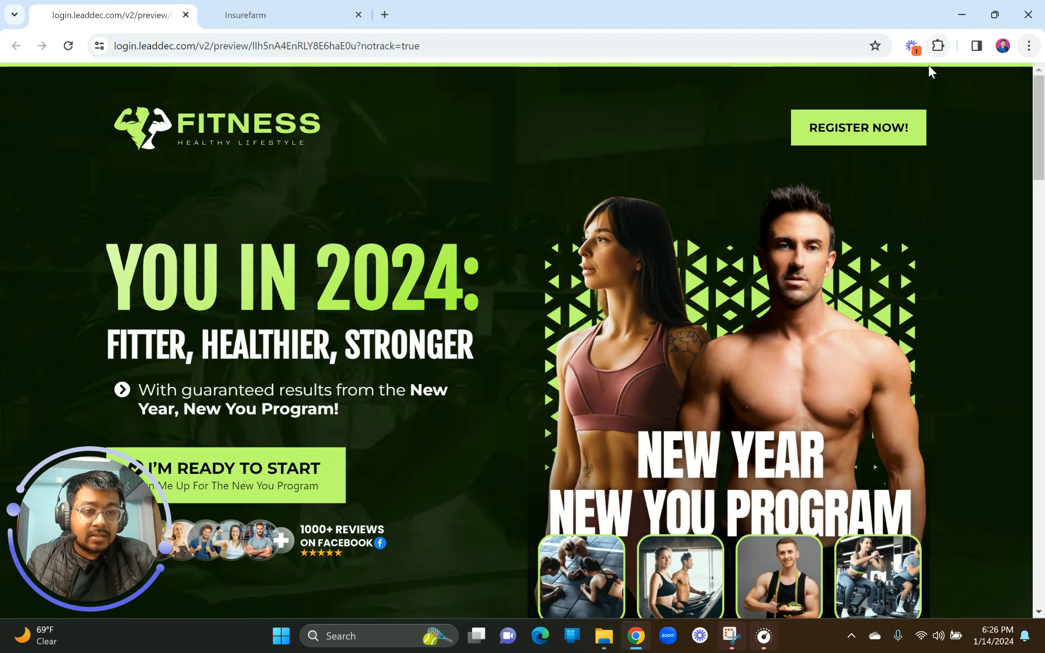
Step: Sample the reference page's lime green with ColorPick Eyedropper as #C1FF72
{"action": "left_click", "coordinate": [938, 46]}
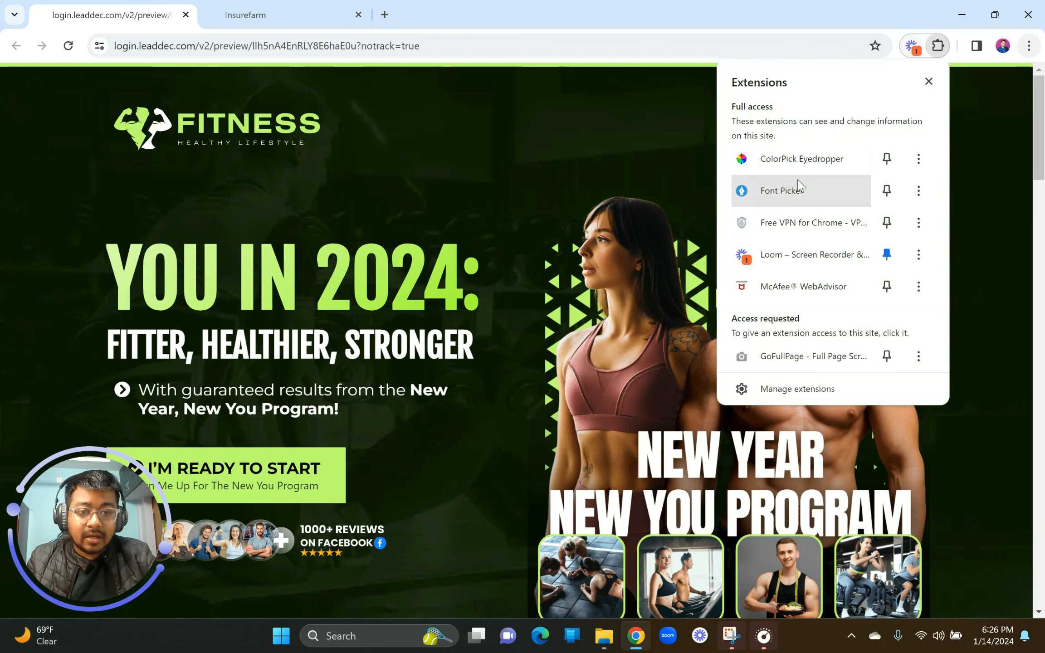
{"action": "left_click", "coordinate": [800, 159]}
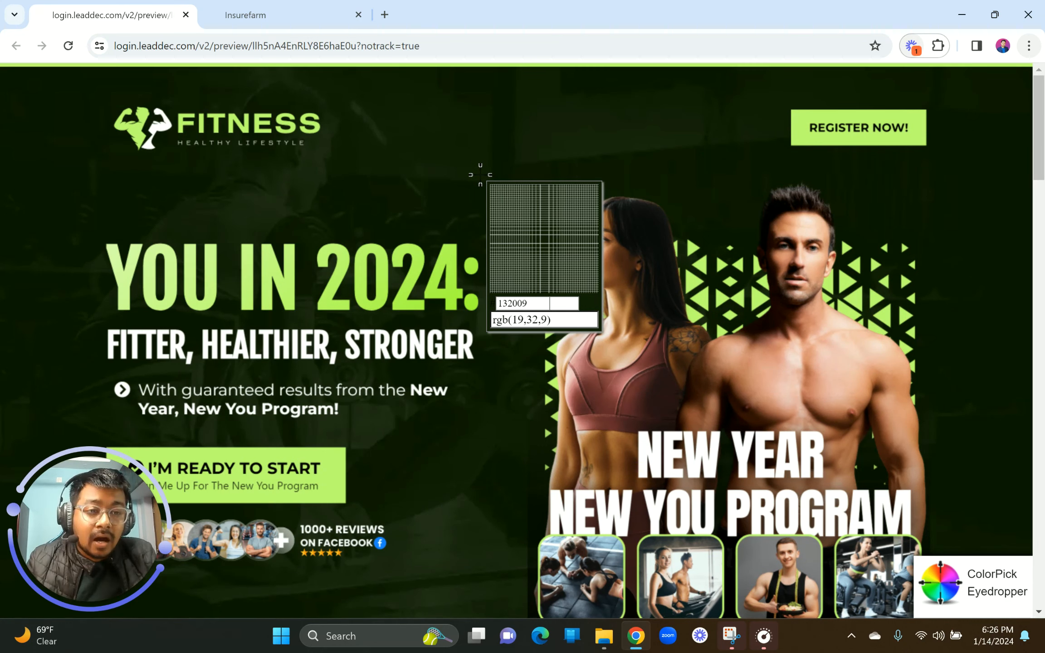
{"action": "left_click", "coordinate": [470, 63]}
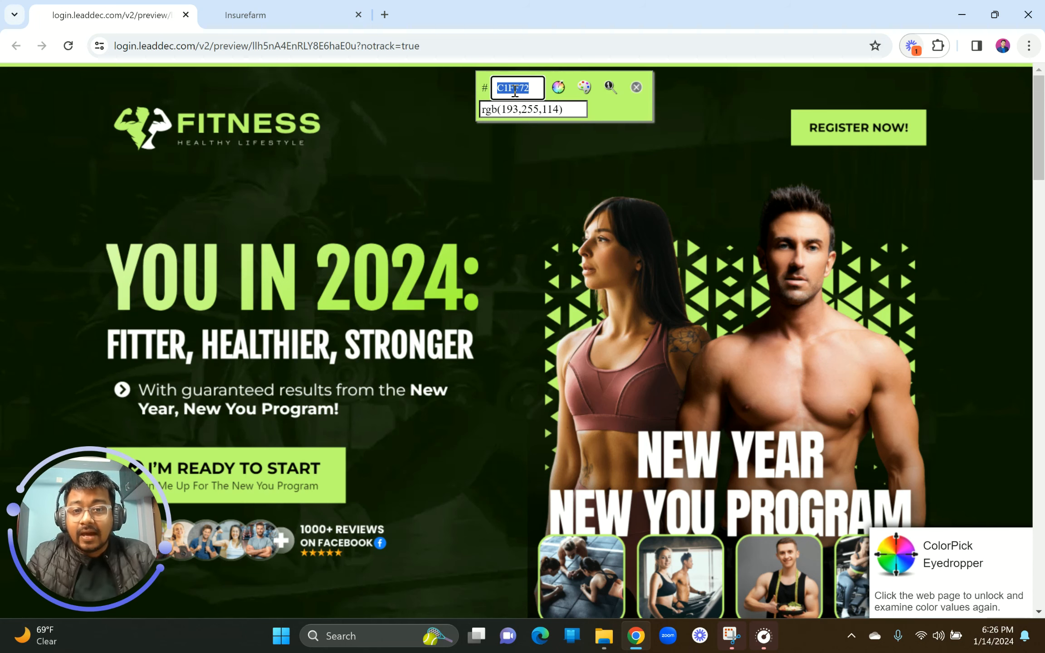
{"action": "left_click", "coordinate": [637, 87]}
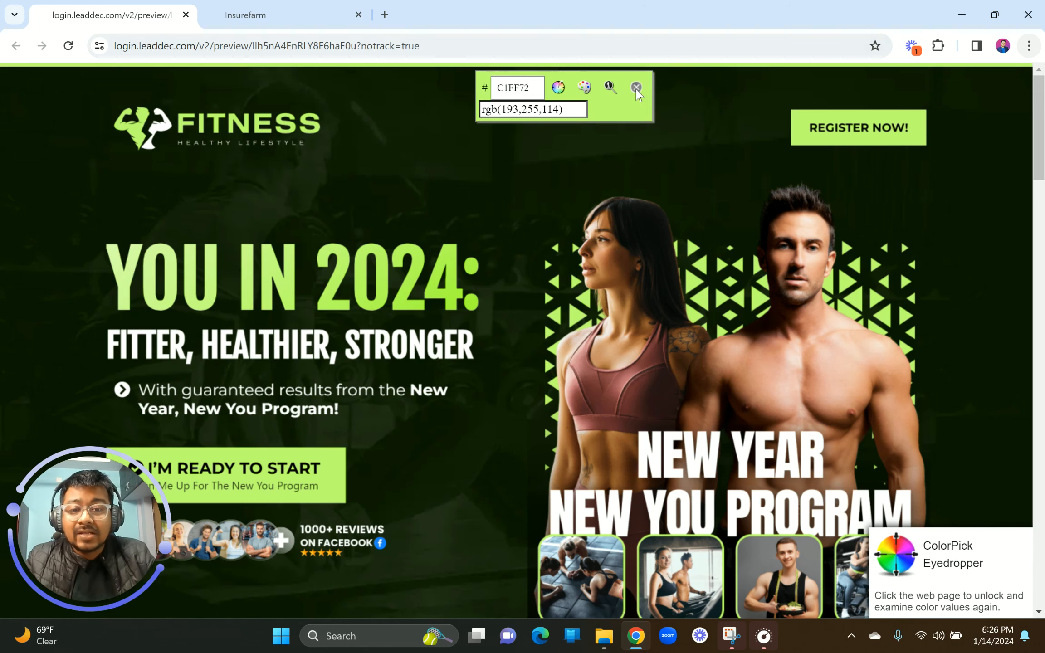
{"action": "left_click", "coordinate": [284, 9]}
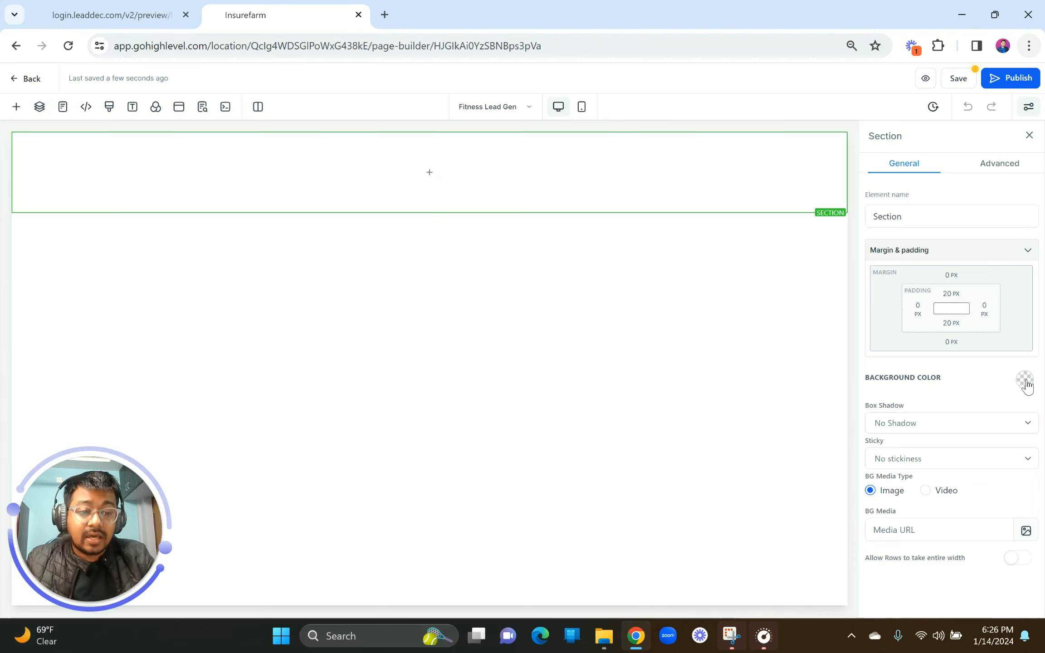
Step: Set the top section's background to a new custom colour C1FF72
{"action": "left_click", "coordinate": [1027, 384]}
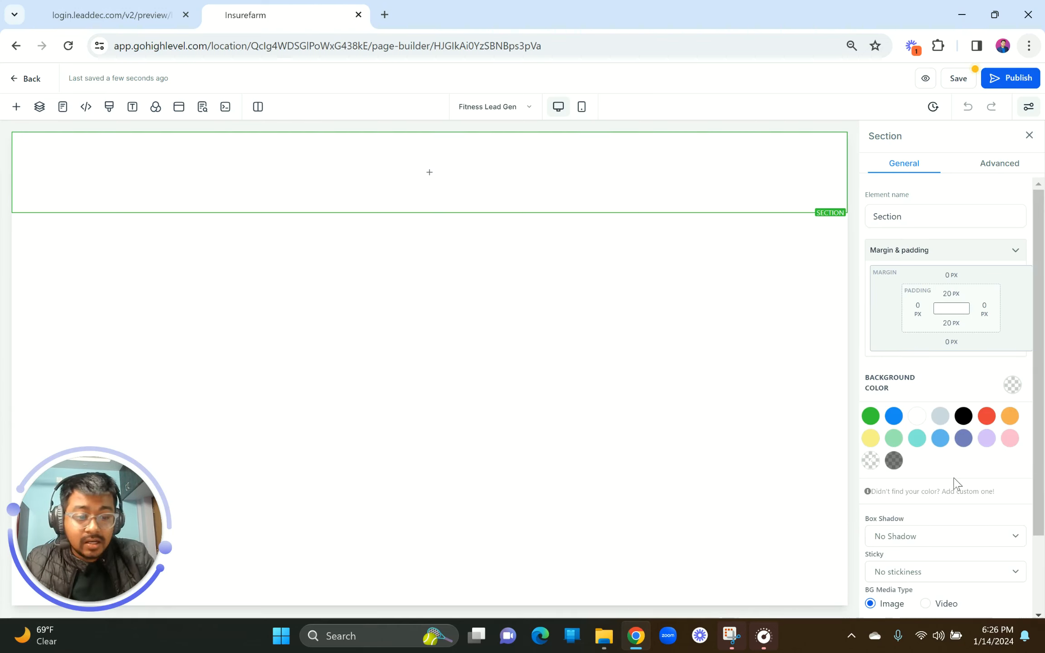
{"action": "left_click", "coordinate": [935, 493]}
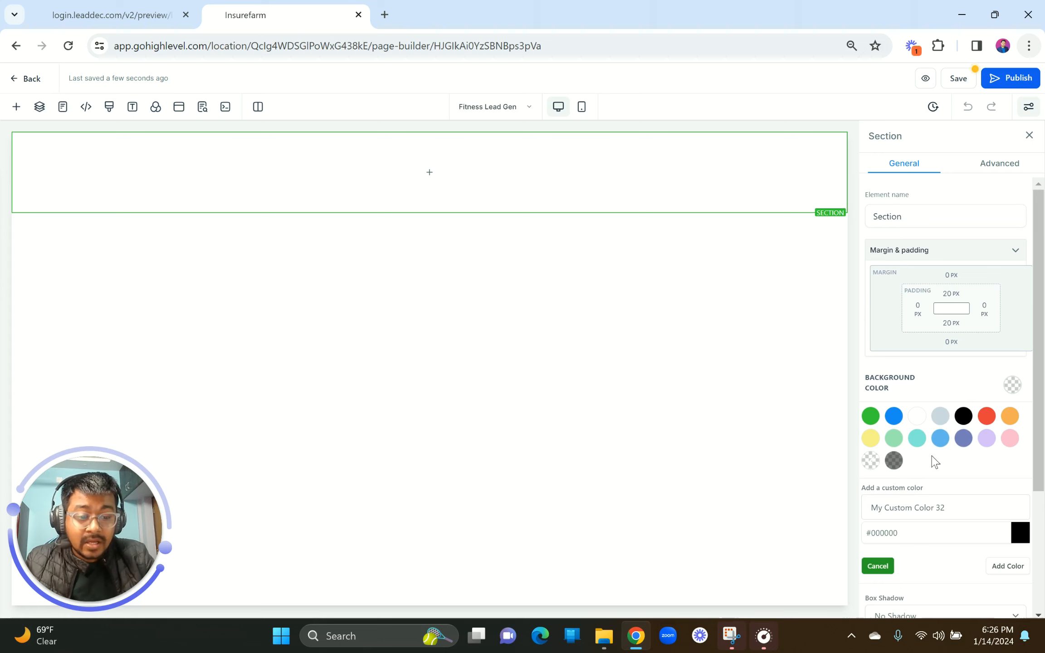
{"action": "scroll", "coordinate": [931, 462], "scroll_direction": "down", "scroll_amount": 2}
{"action": "double_click", "coordinate": [891, 421]}
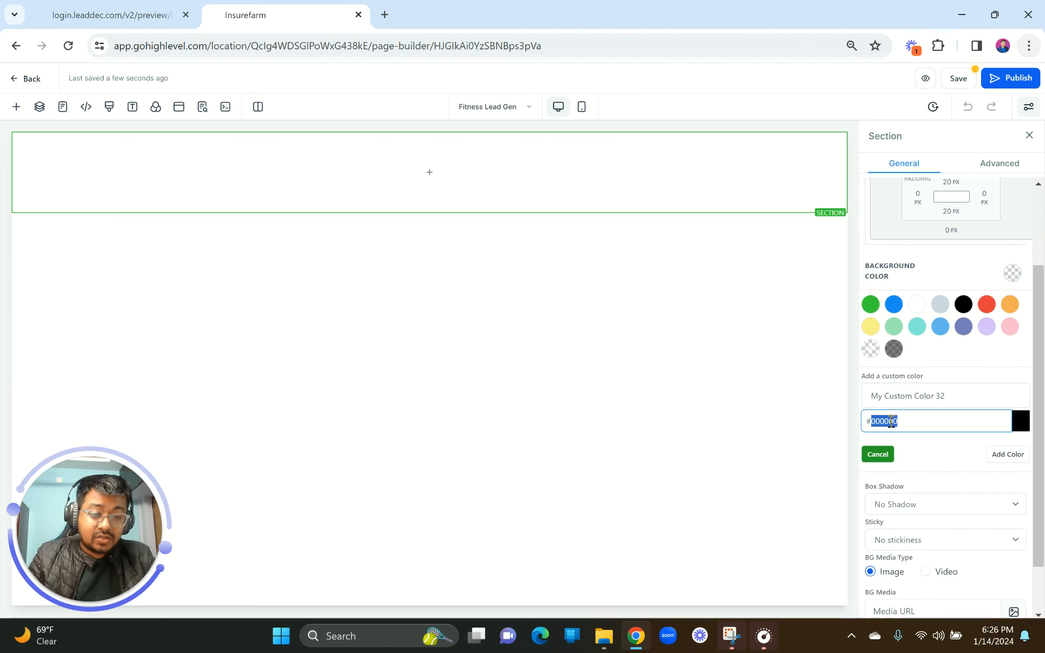
{"action": "type", "text": "C1FF12"}
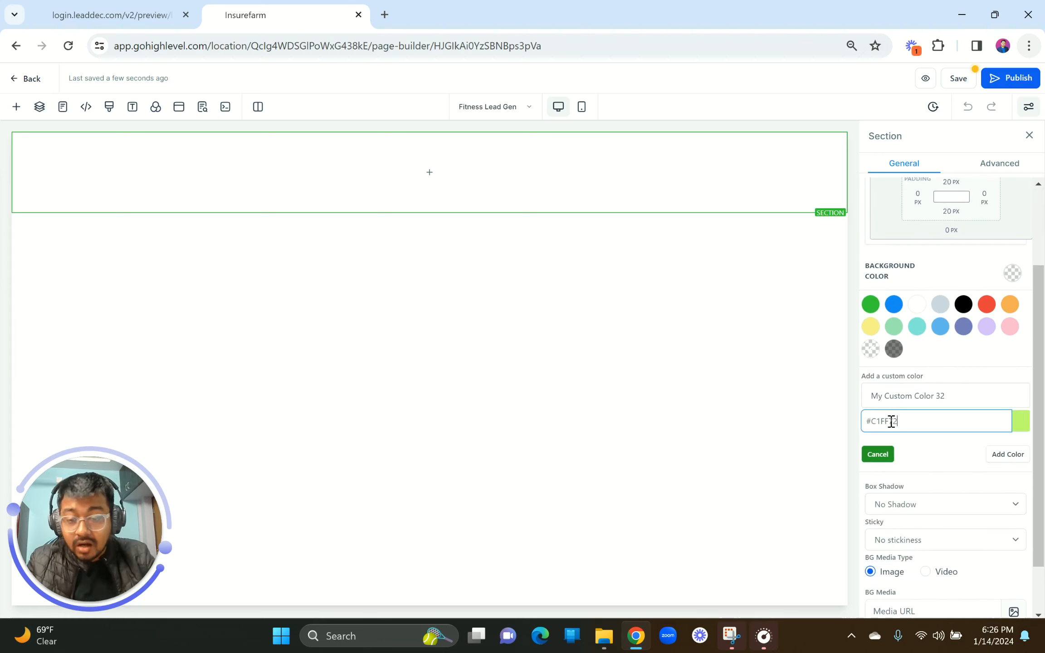
{"action": "left_click", "coordinate": [1009, 455]}
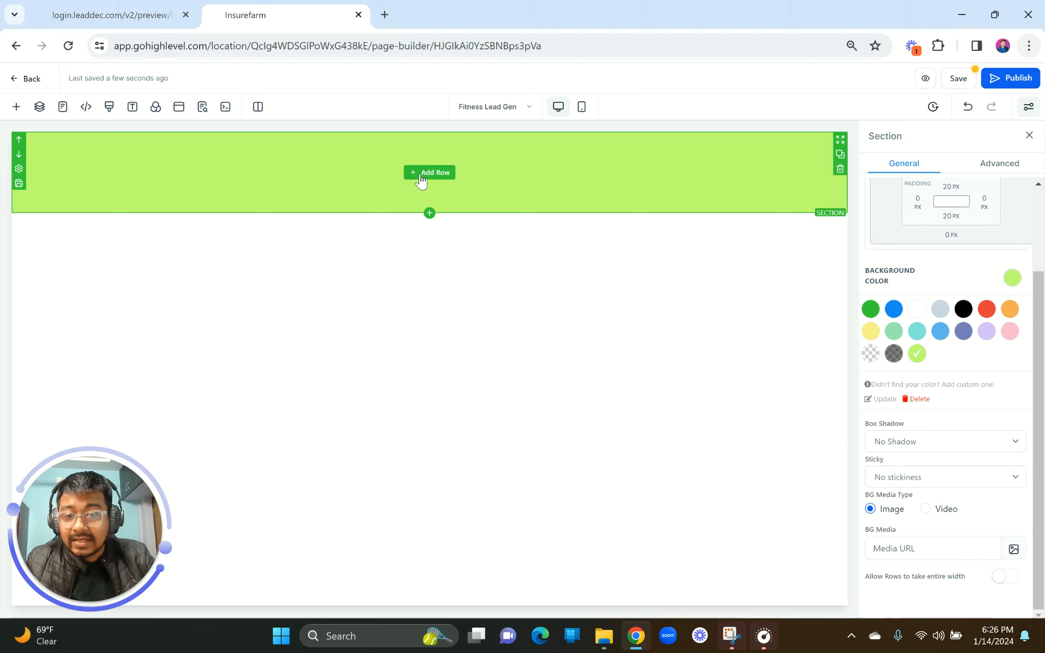
Step: Compare the green section against the reference preview, then return to the builder
{"action": "left_click", "coordinate": [123, 6]}
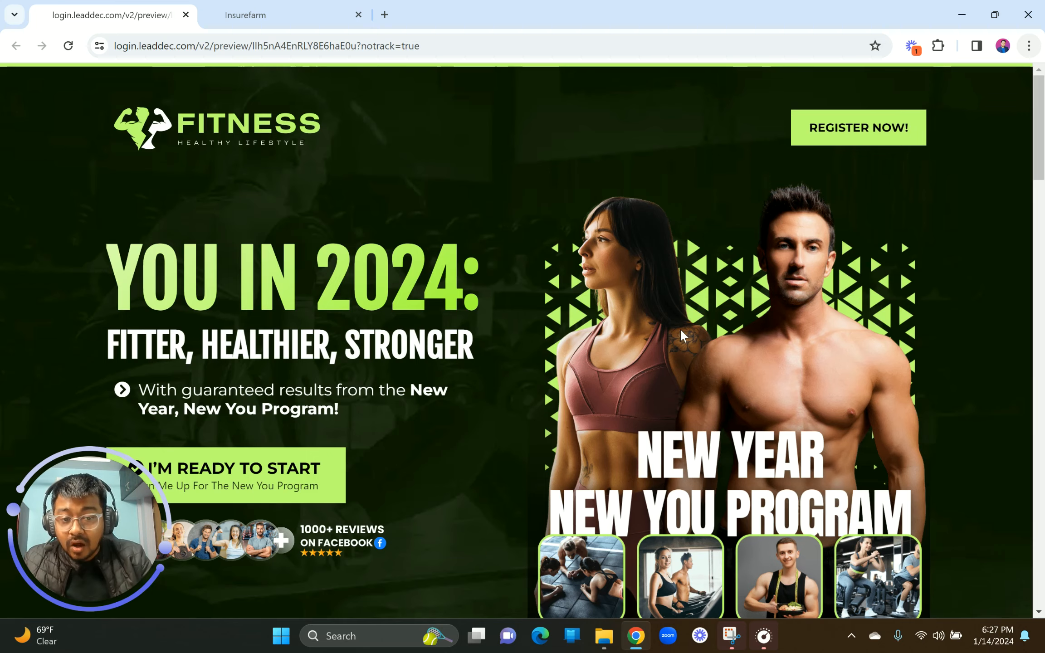
{"action": "scroll", "coordinate": [680, 329], "scroll_direction": "down", "scroll_amount": 2}
{"action": "scroll", "coordinate": [252, 203], "scroll_direction": "up", "scroll_amount": 1}
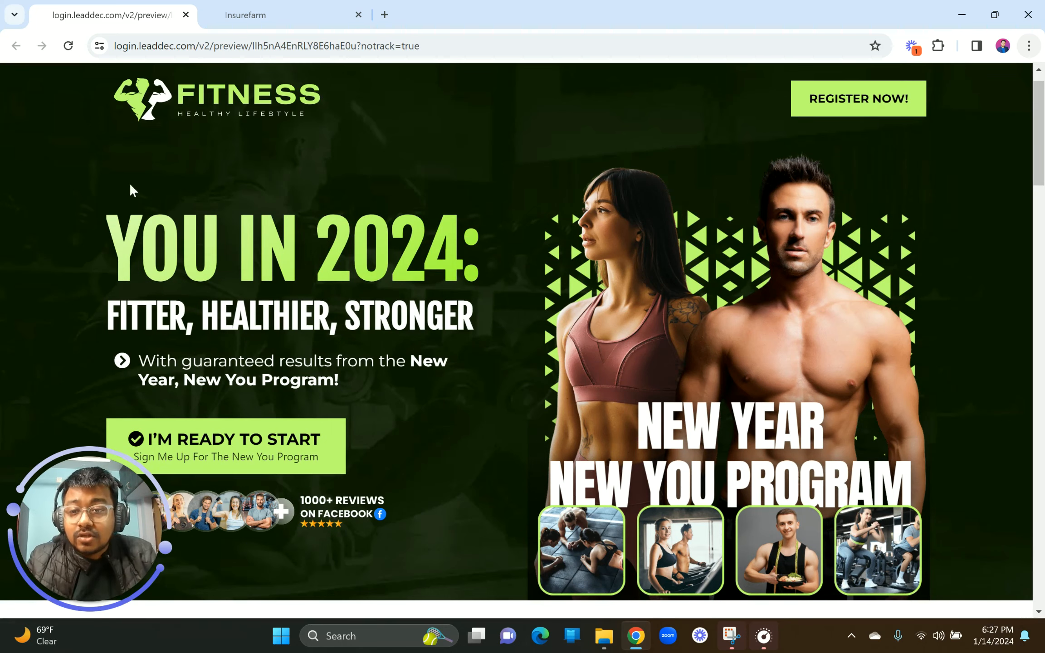
{"action": "scroll", "coordinate": [196, 200], "scroll_direction": "up", "scroll_amount": 1}
{"action": "left_click", "coordinate": [262, 8]}
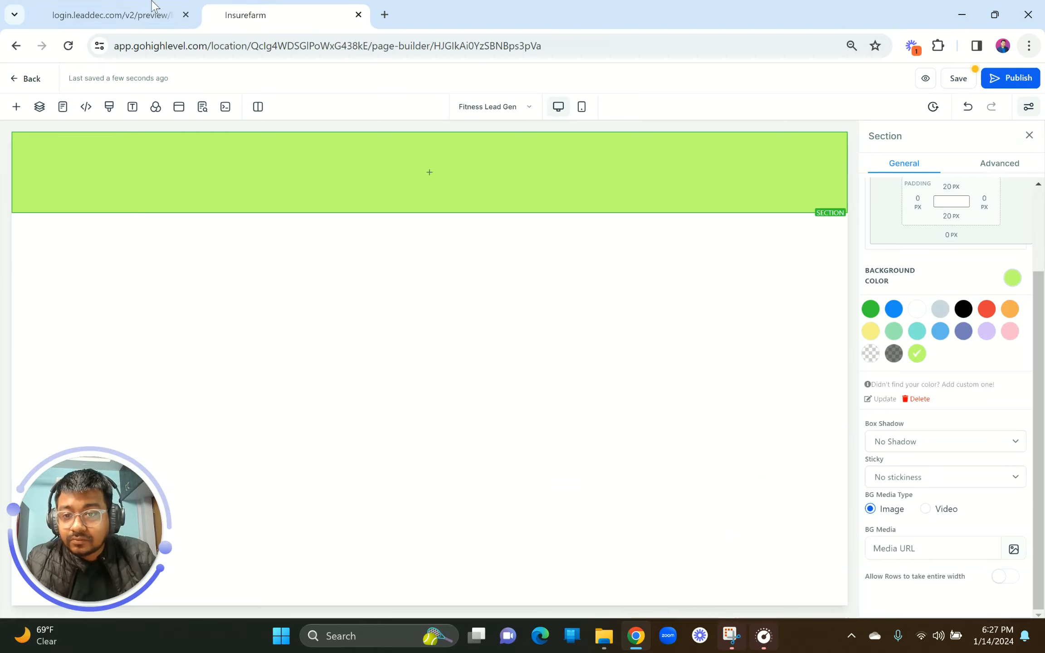
{"action": "left_click", "coordinate": [130, 5]}
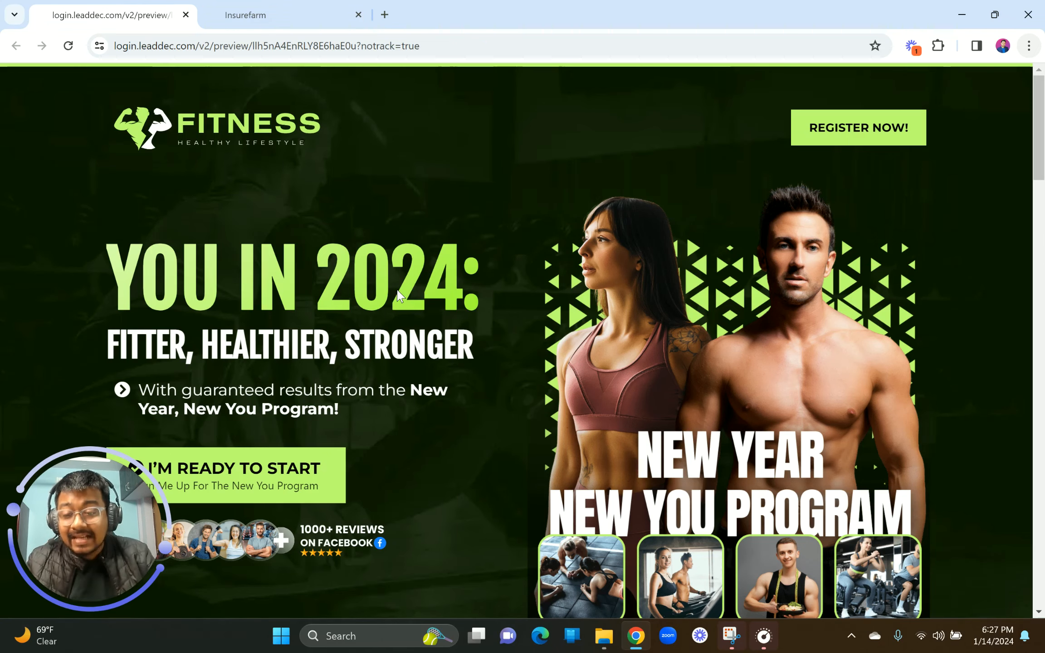
{"action": "left_click", "coordinate": [250, 11]}
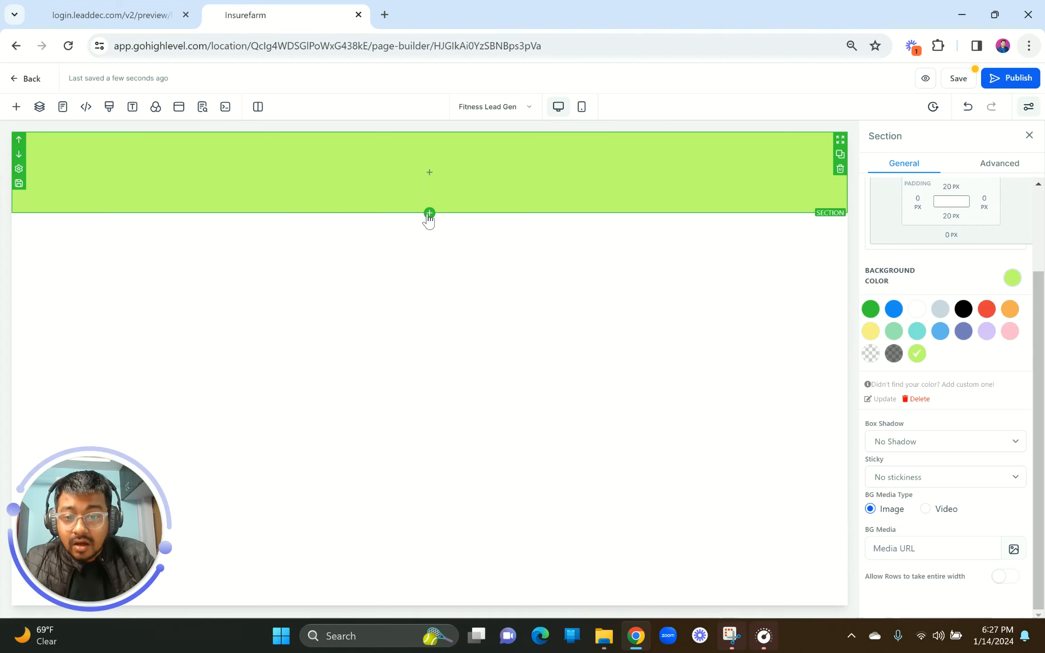
Step: Add a Full Width section below the green one with a 2 Column row
{"action": "left_click", "coordinate": [428, 216]}
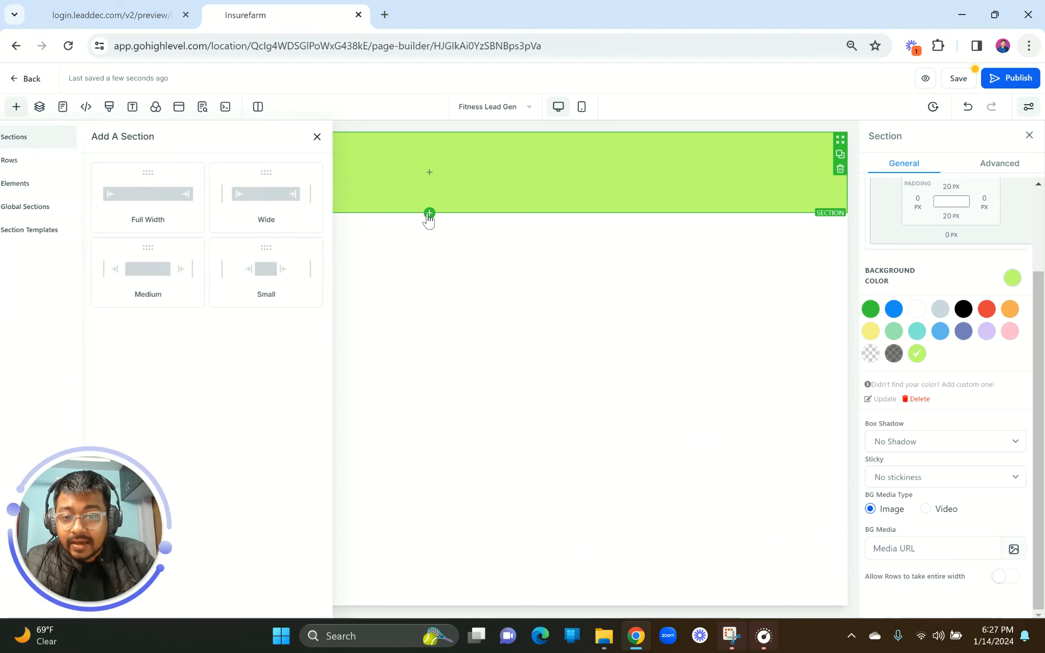
{"action": "left_click", "coordinate": [162, 198]}
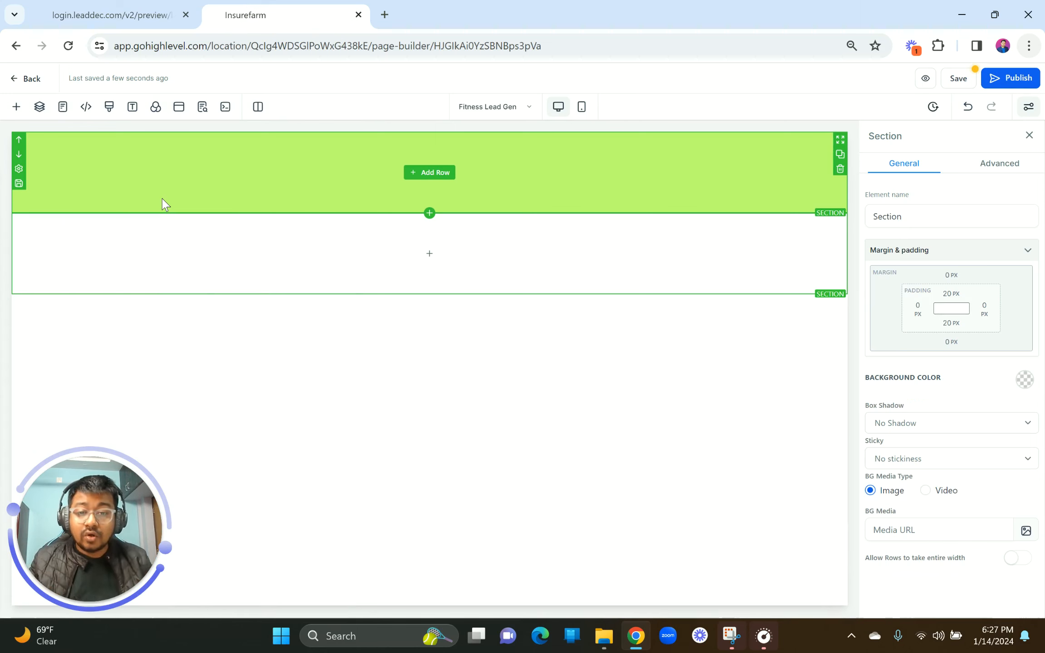
{"action": "left_click", "coordinate": [430, 253]}
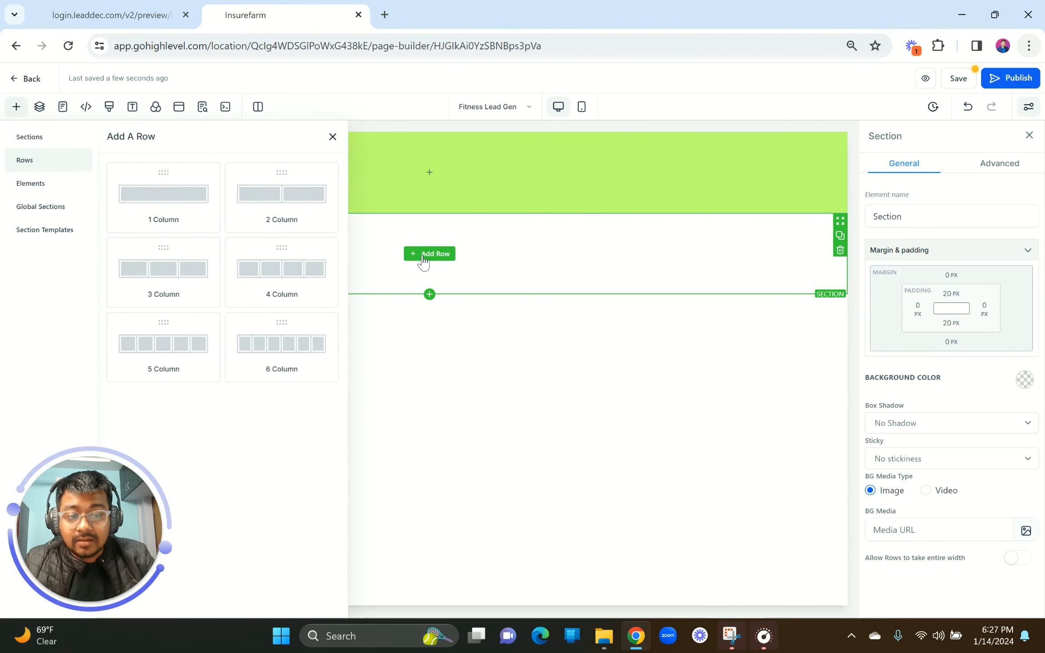
{"action": "left_click", "coordinate": [282, 219]}
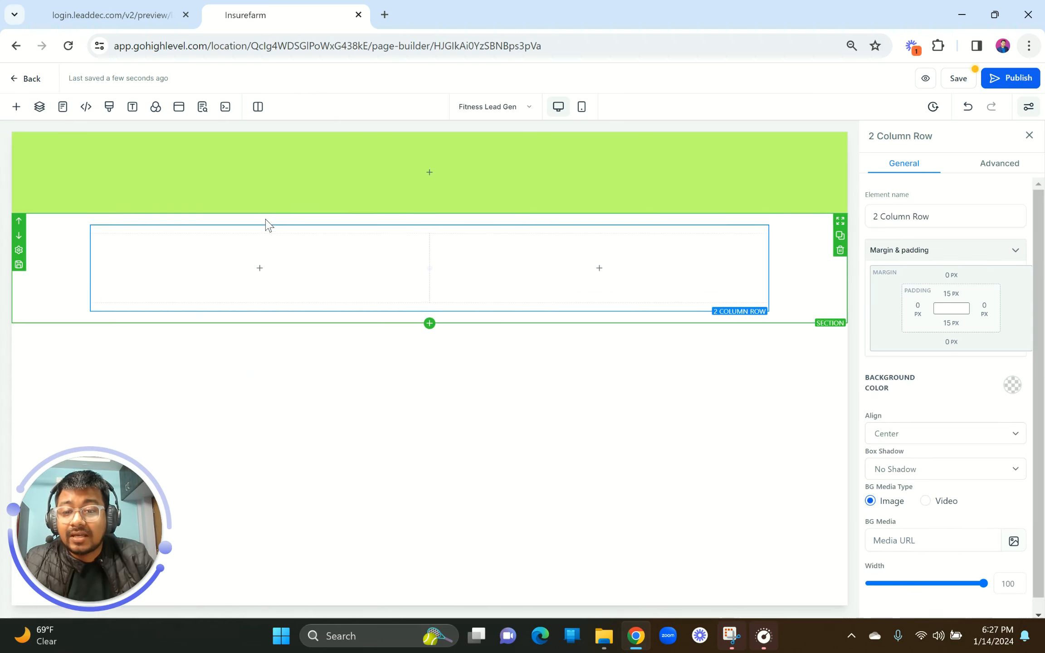
Step: Check the reference layout, then insert an Image element into the left column
{"action": "left_click", "coordinate": [117, 7]}
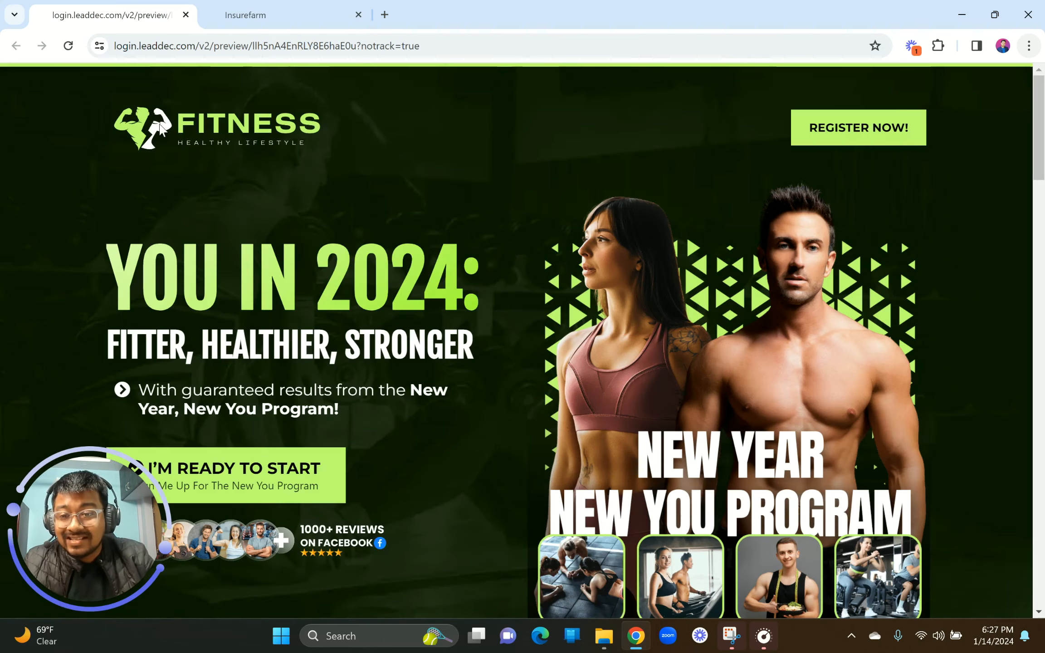
{"action": "left_click", "coordinate": [312, 10]}
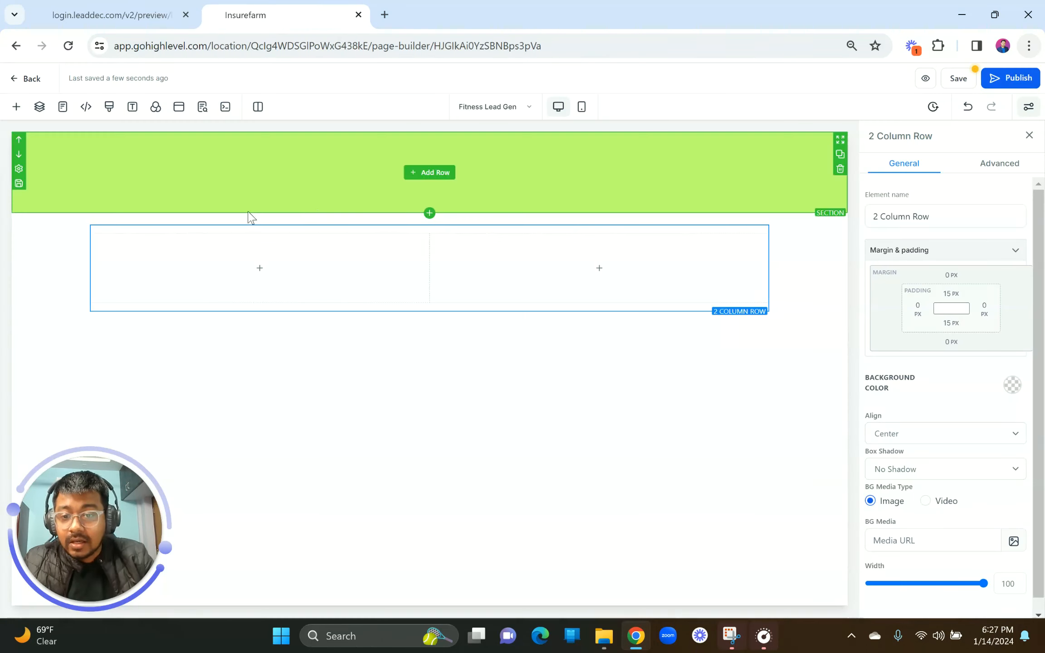
{"action": "left_click", "coordinate": [260, 268]}
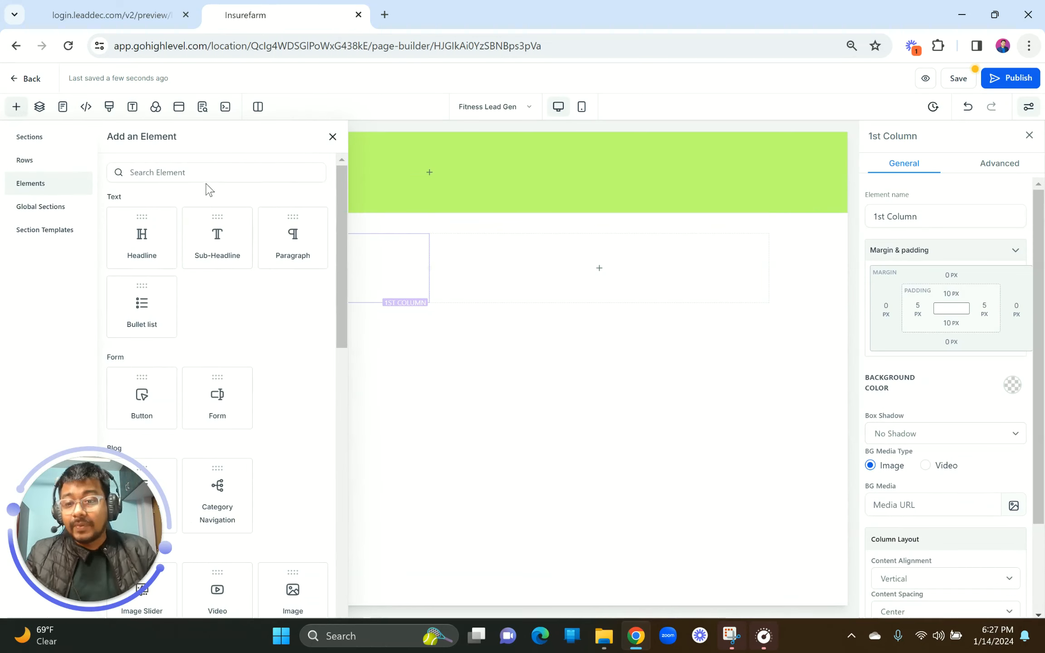
{"action": "type", "text": "image"}
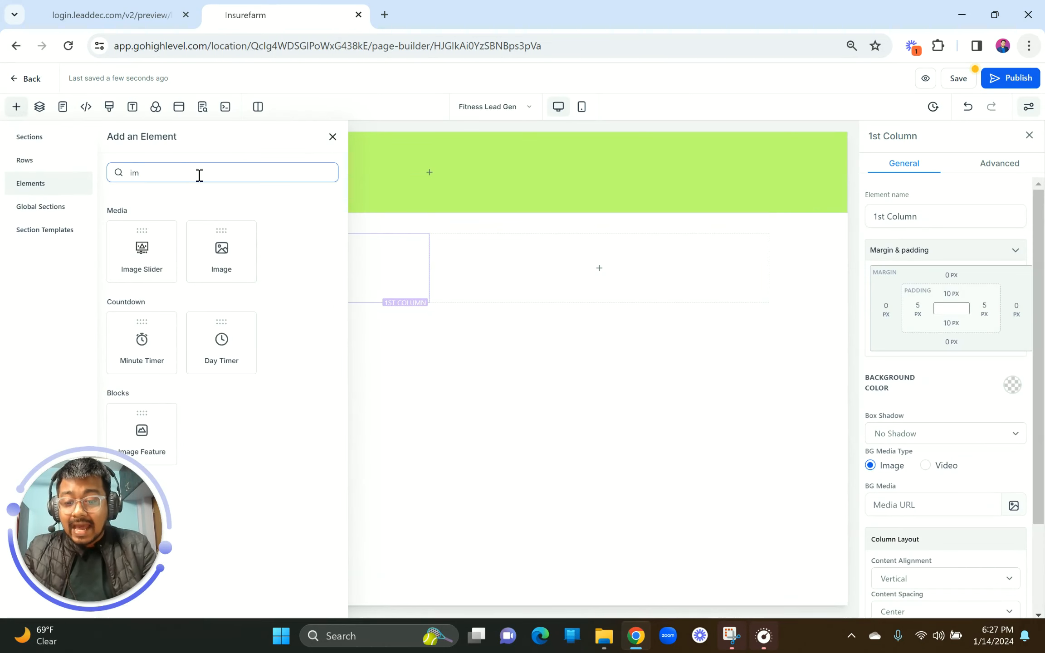
{"action": "left_click", "coordinate": [221, 251]}
Step: Add a right-aligned 'Click to Sign Up' button to the right column
{"action": "left_click", "coordinate": [620, 338]}
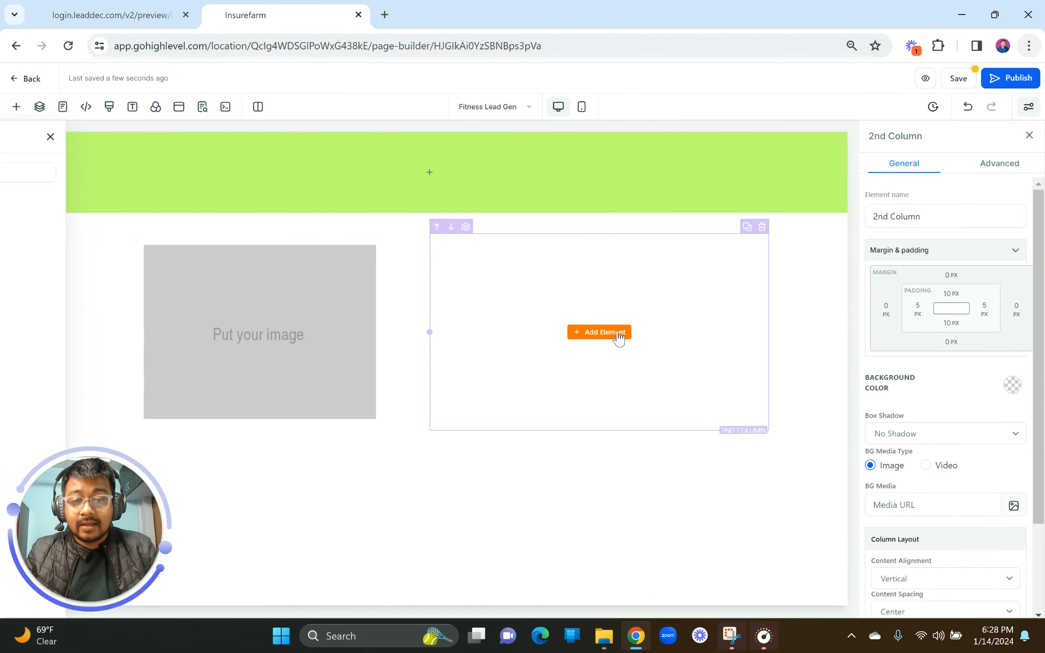
{"action": "left_click", "coordinate": [185, 172]}
{"action": "key", "text": "ctrl+a"}
{"action": "type", "text": "butt"}
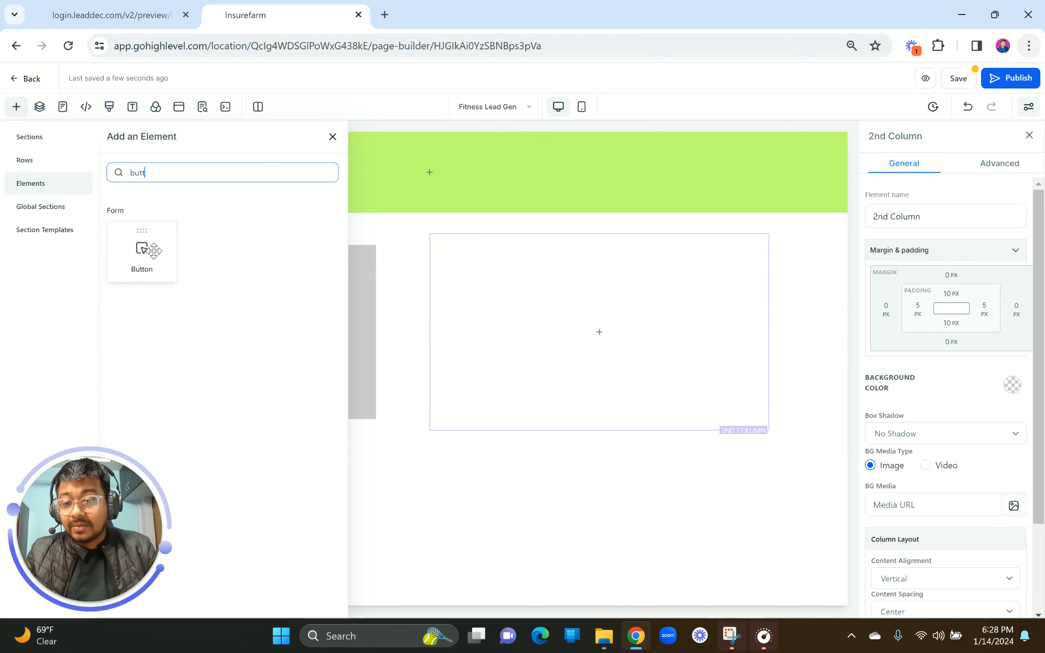
{"action": "left_click", "coordinate": [153, 251]}
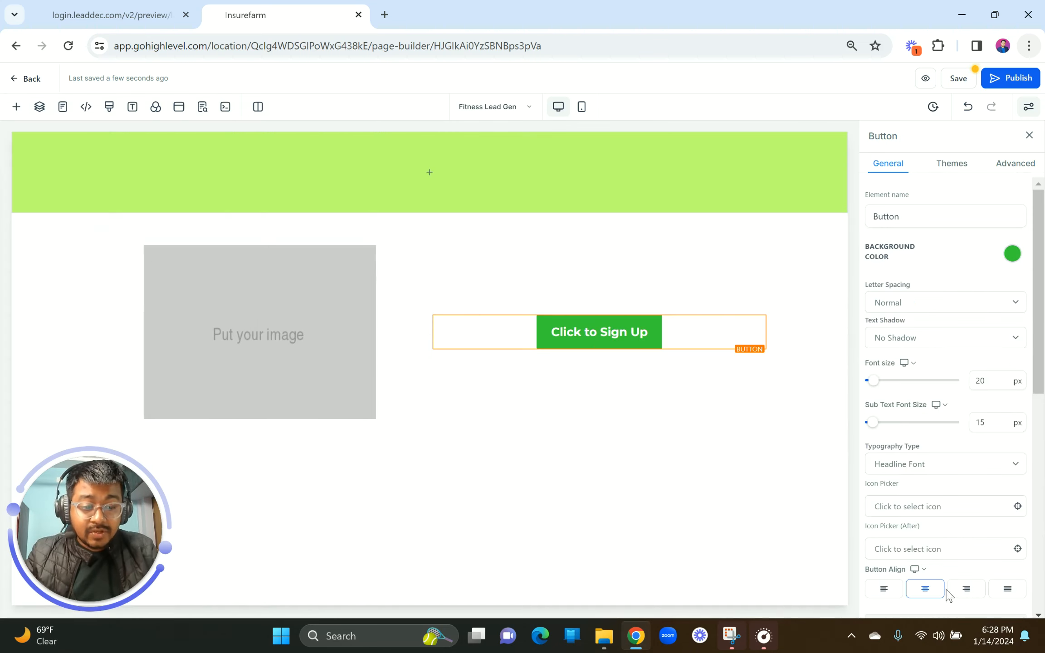
{"action": "left_click", "coordinate": [963, 589]}
Step: Left-align the image and turn off its Optimize Image Load setting
{"action": "left_click", "coordinate": [320, 355]}
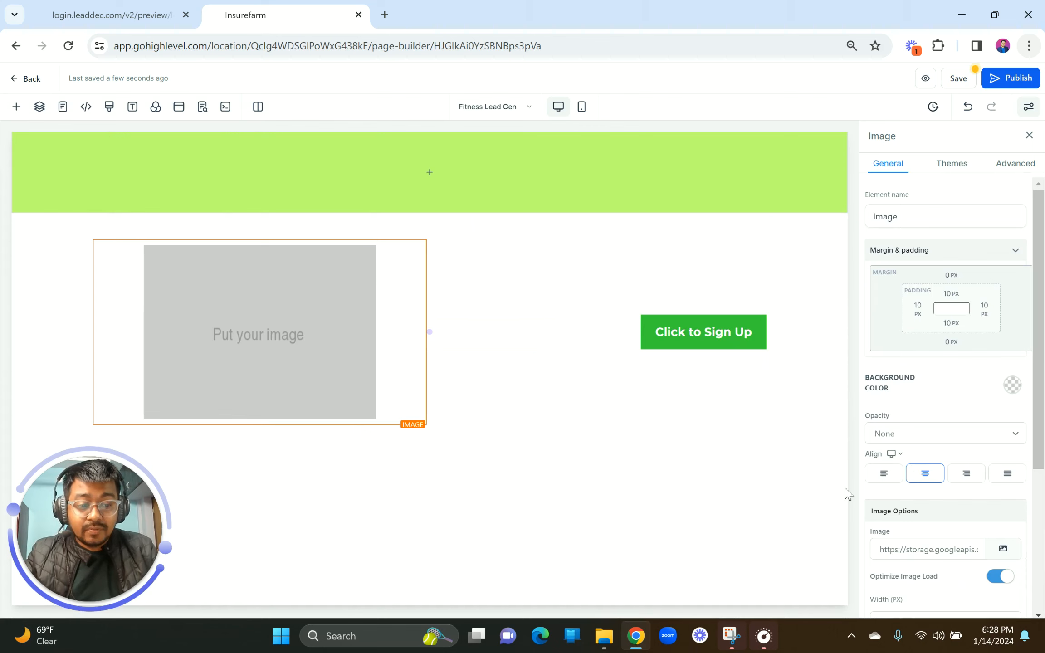
{"action": "left_click", "coordinate": [884, 474]}
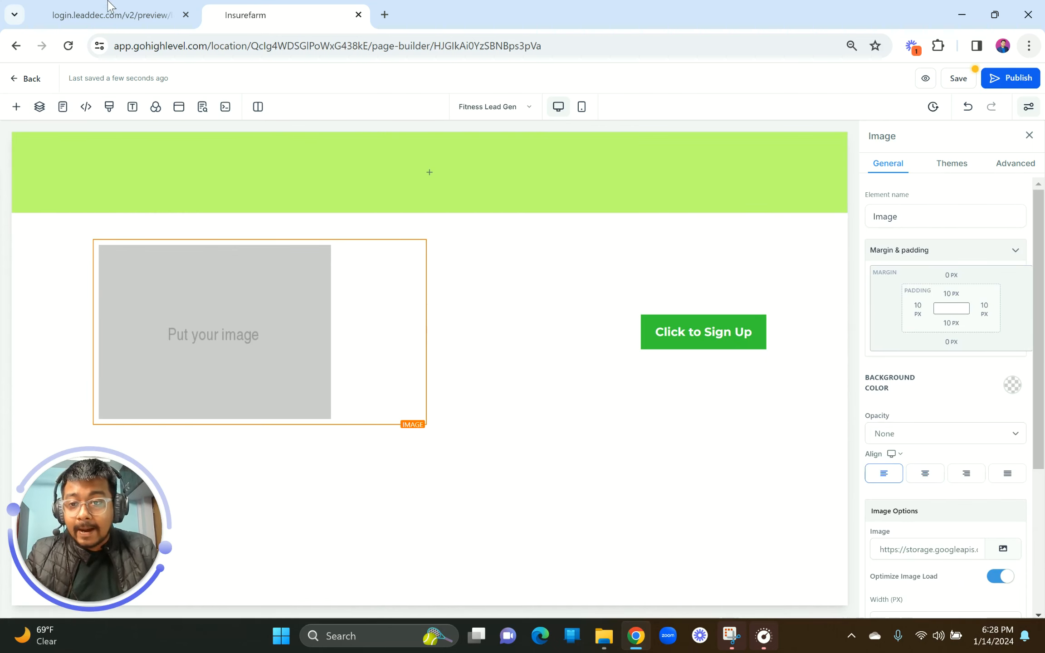
{"action": "key", "text": "ctrl+shift+Tab"}
{"action": "left_click", "coordinate": [259, 14]}
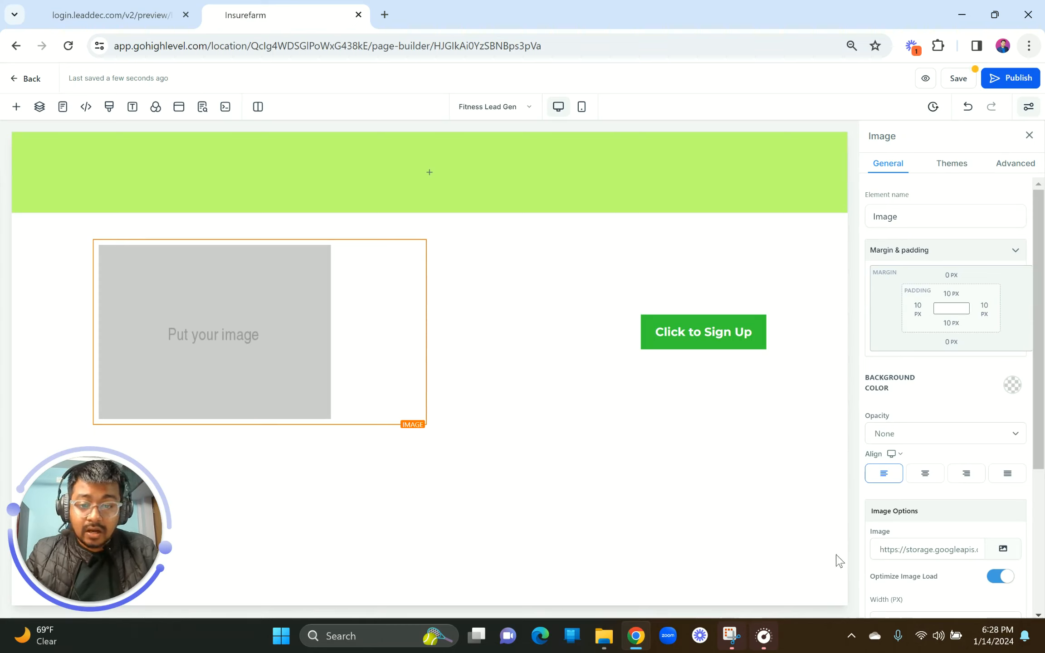
{"action": "left_click", "coordinate": [1004, 577]}
{"action": "key", "text": "Return"}
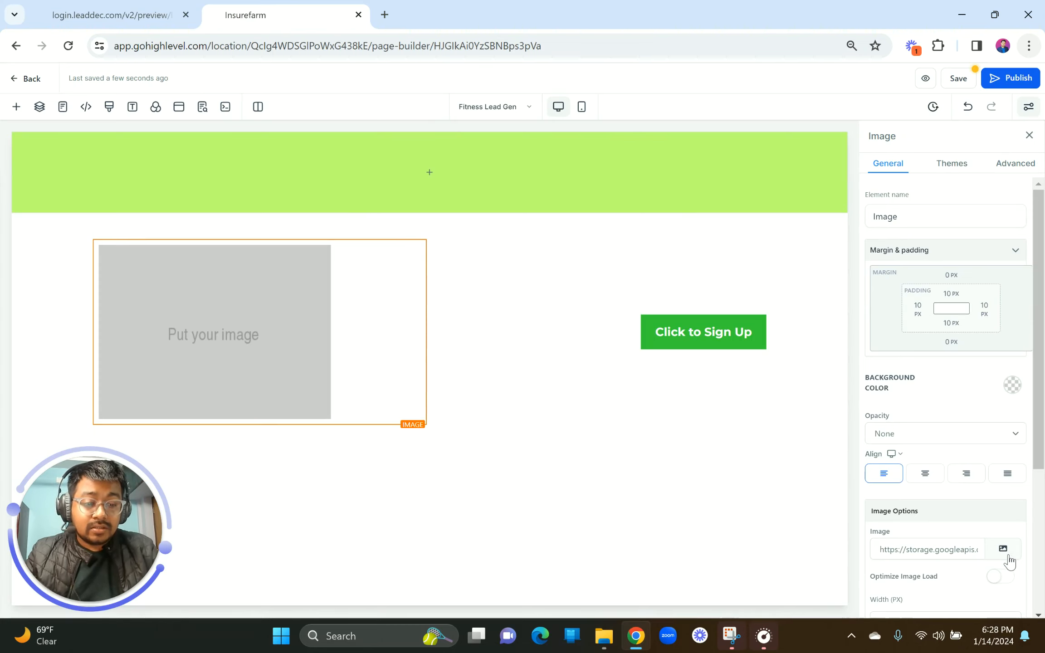
Step: Upload all ten Fitness LeadGen images from Downloads and place the FITNESS logo in the image
{"action": "left_click", "coordinate": [1007, 552]}
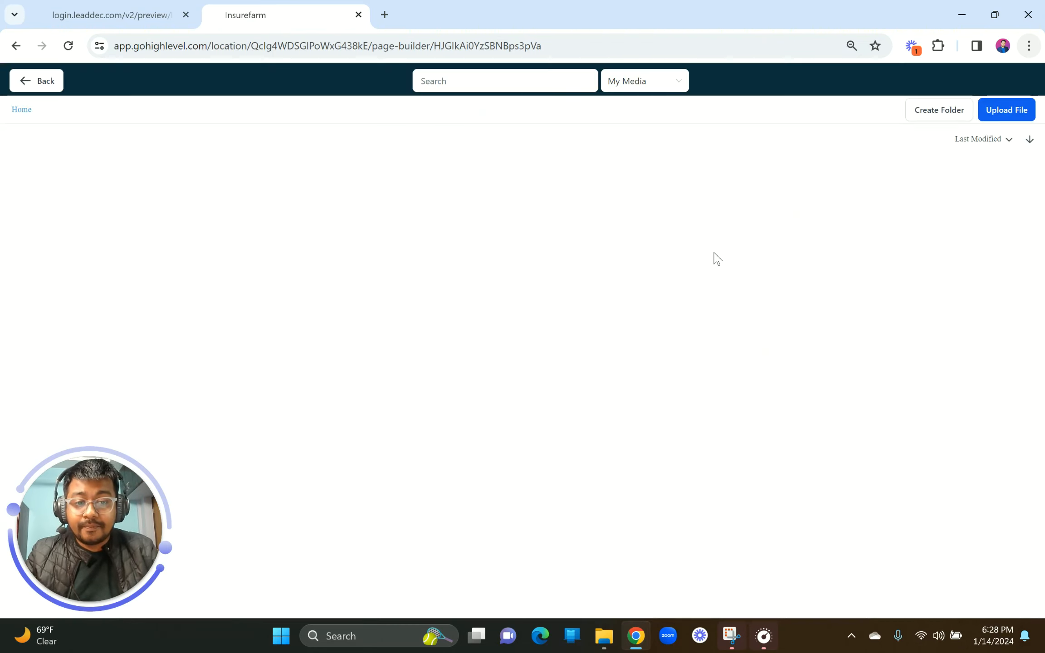
{"action": "left_click", "coordinate": [1003, 111]}
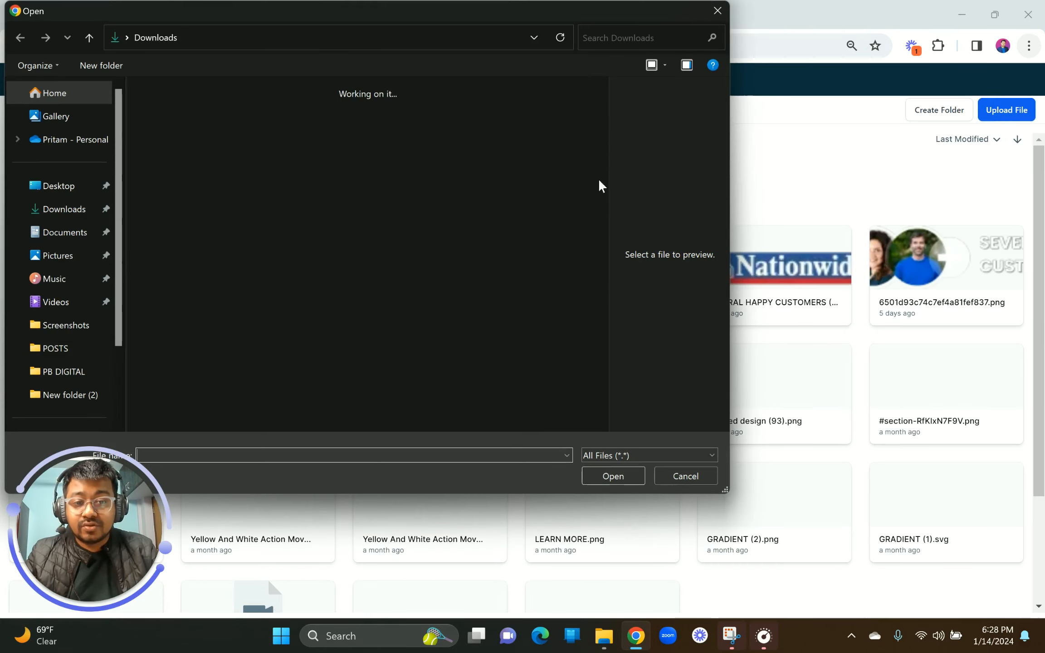
{"action": "double_click", "coordinate": [267, 136]}
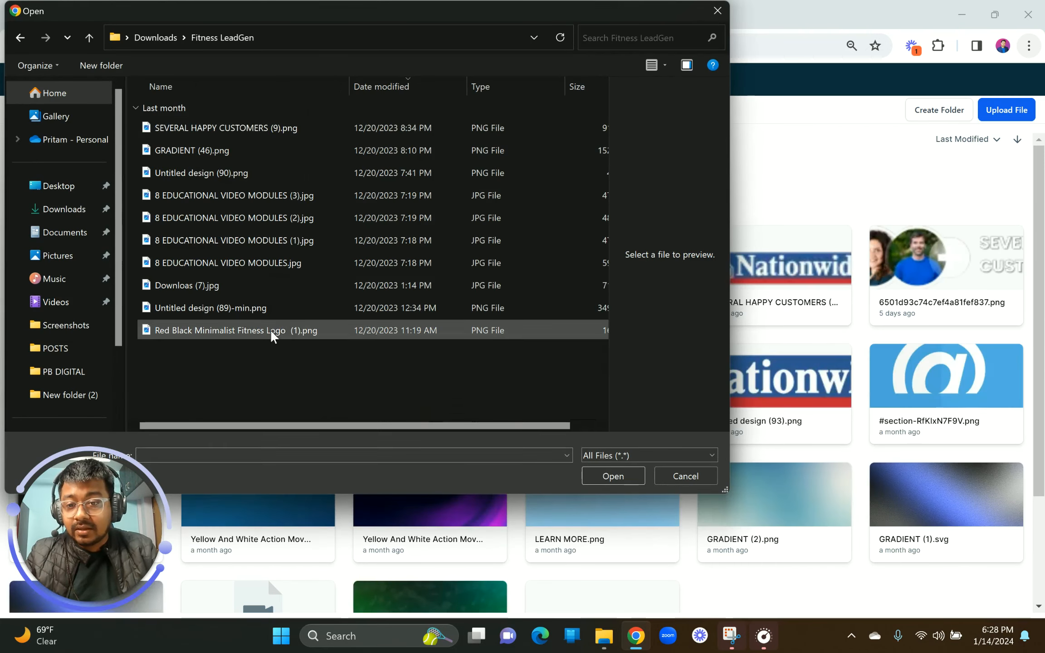
{"action": "left_click_drag", "start_coordinate": [273, 375], "coordinate": [210, 136]}
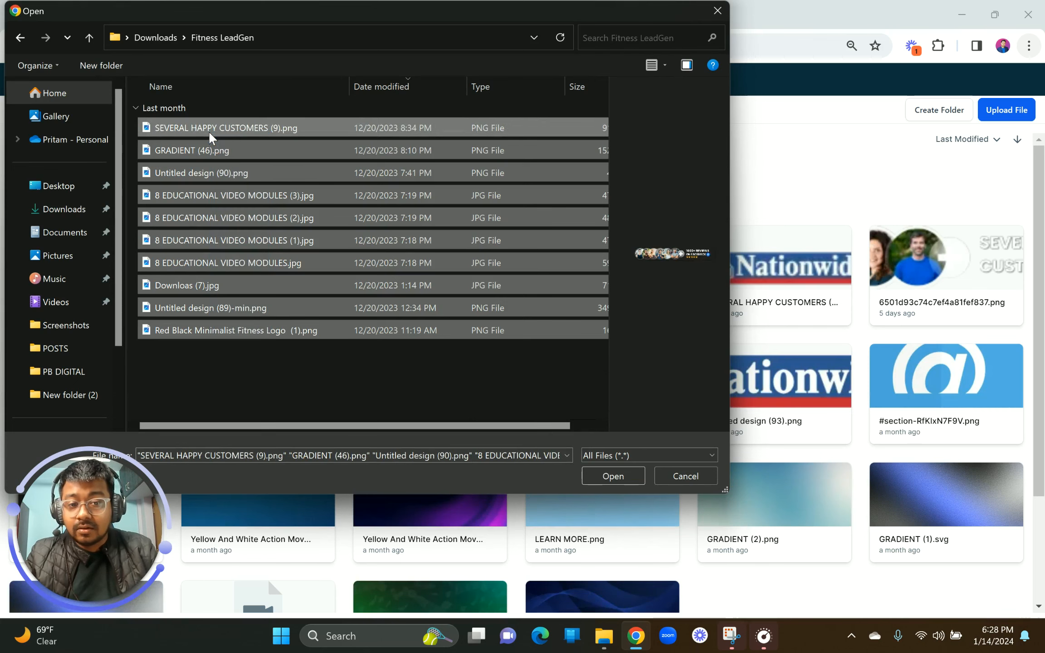
{"action": "key", "text": "Return"}
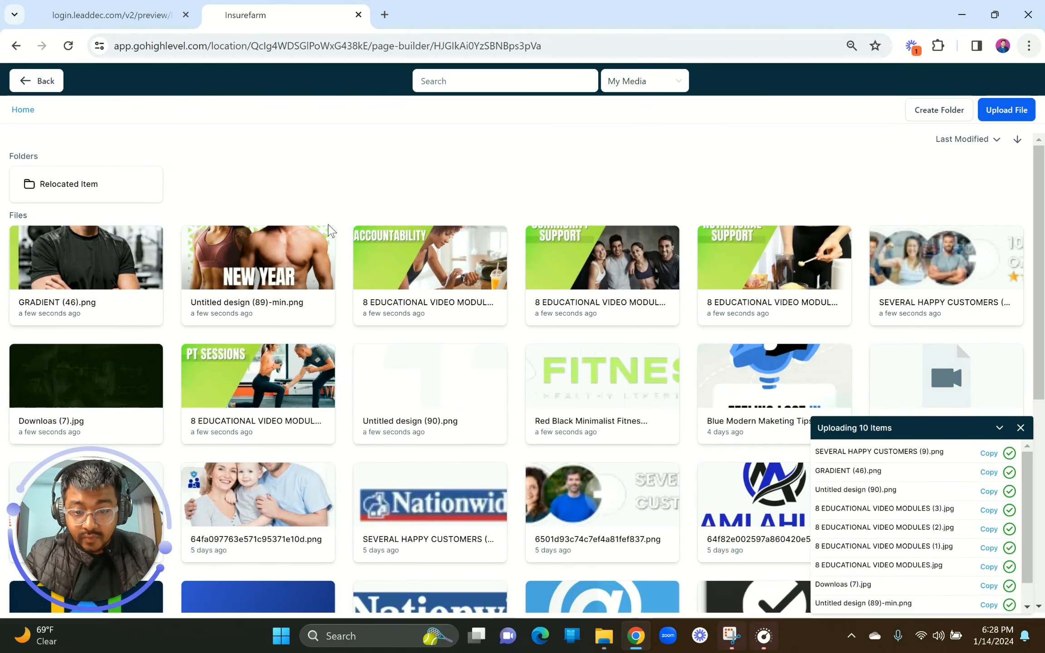
{"action": "left_click", "coordinate": [585, 377]}
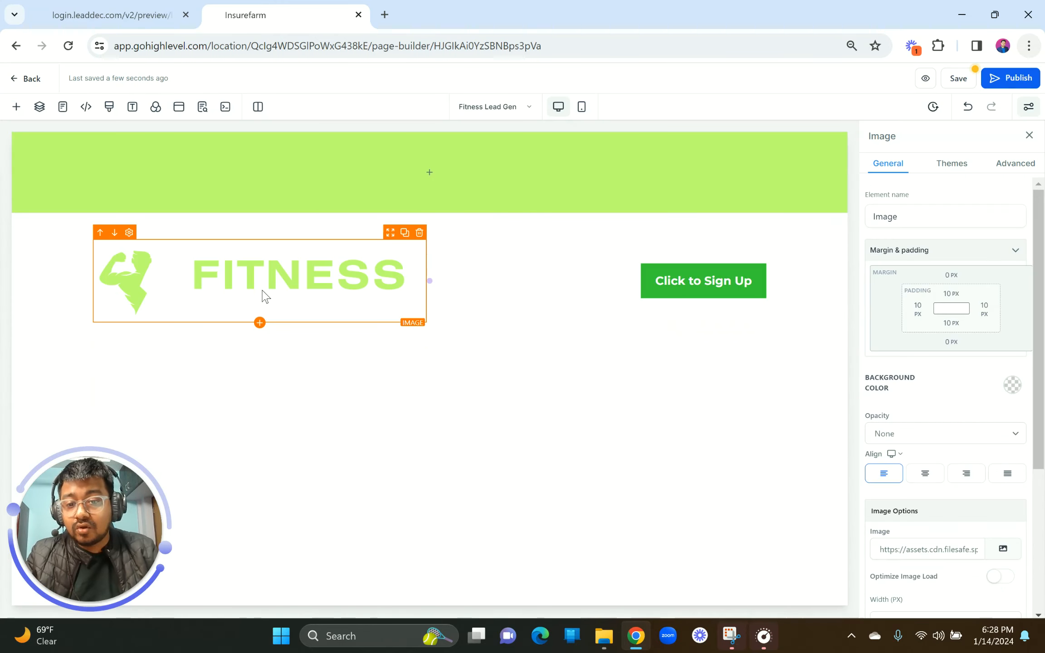
Step: Set the FITNESS logo image's width to 200 px
{"action": "scroll", "coordinate": [935, 499], "scroll_direction": "down", "scroll_amount": 3}
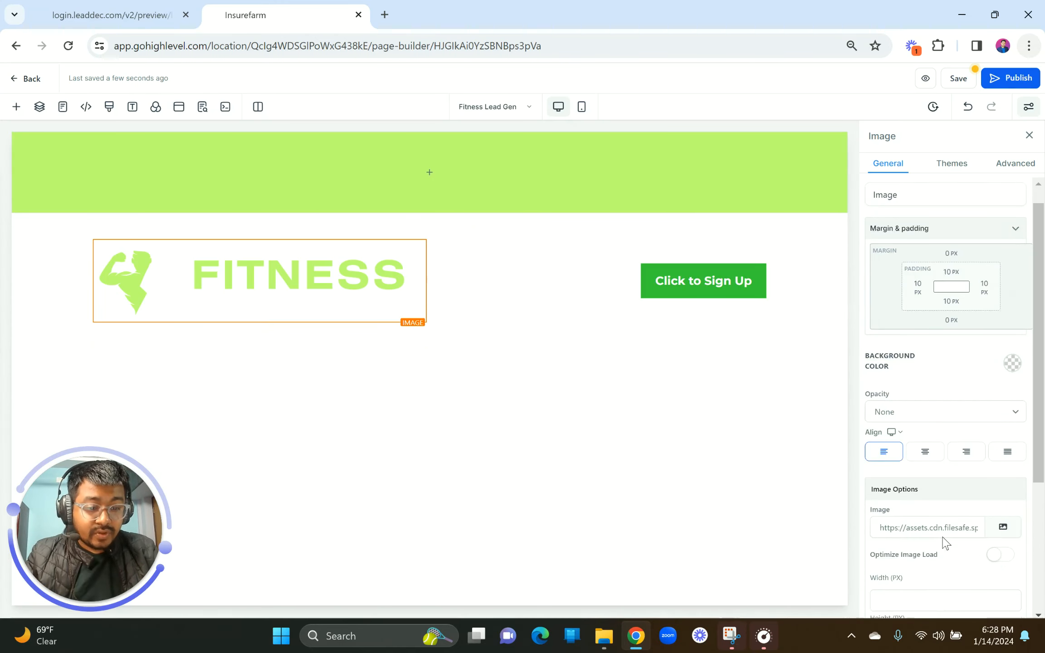
{"action": "left_click", "coordinate": [890, 459]}
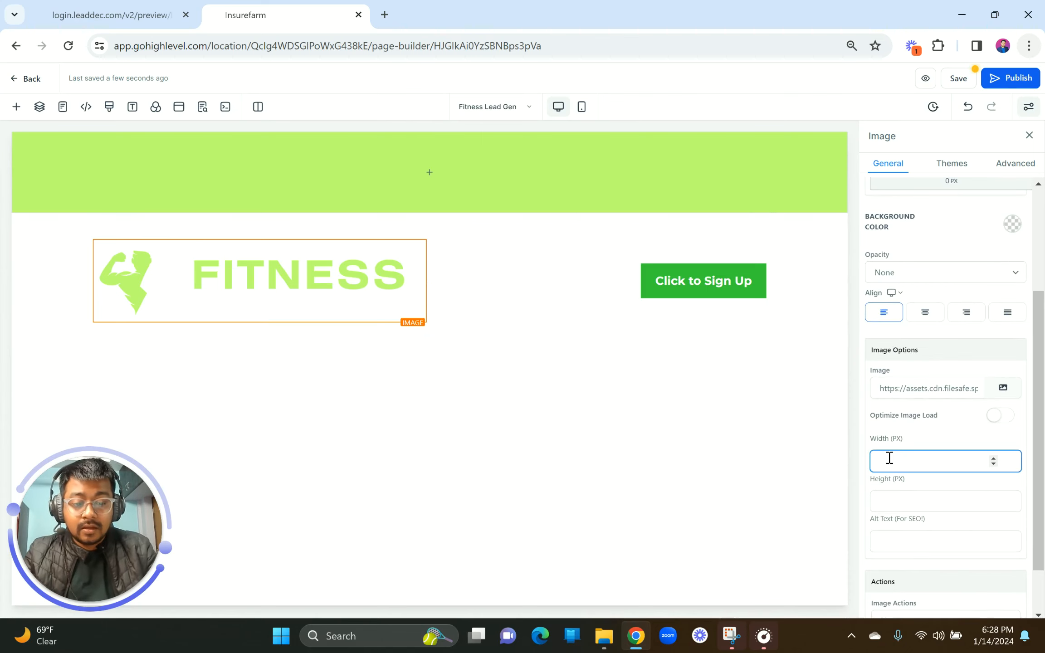
{"action": "type", "text": "200"}
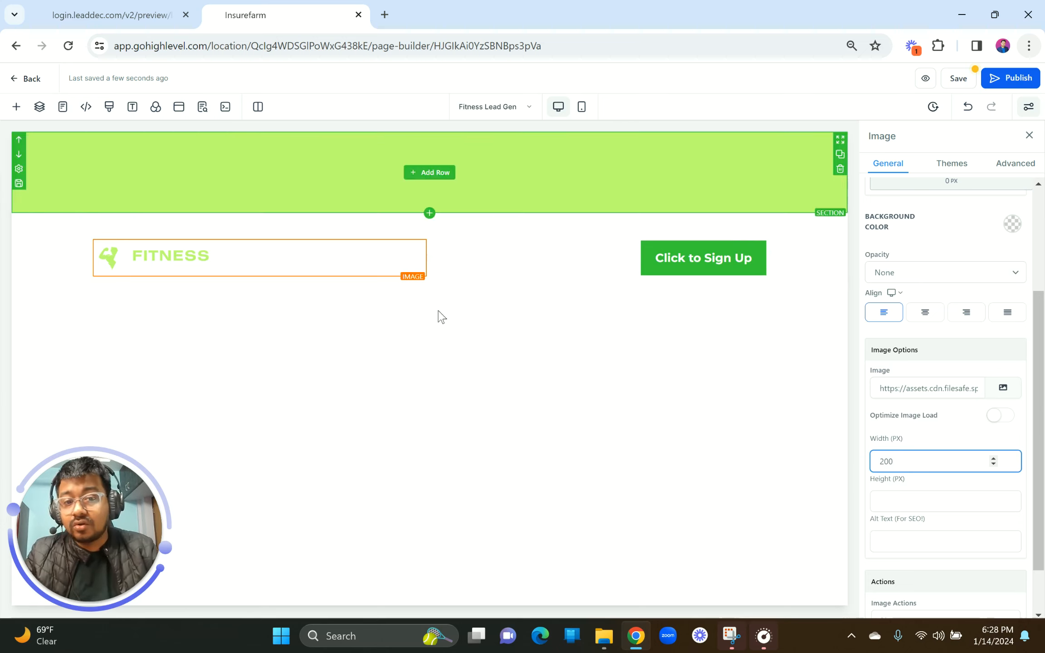
Step: Compare the logo with the reference header, then select the header section in the builder
{"action": "left_click", "coordinate": [82, 6]}
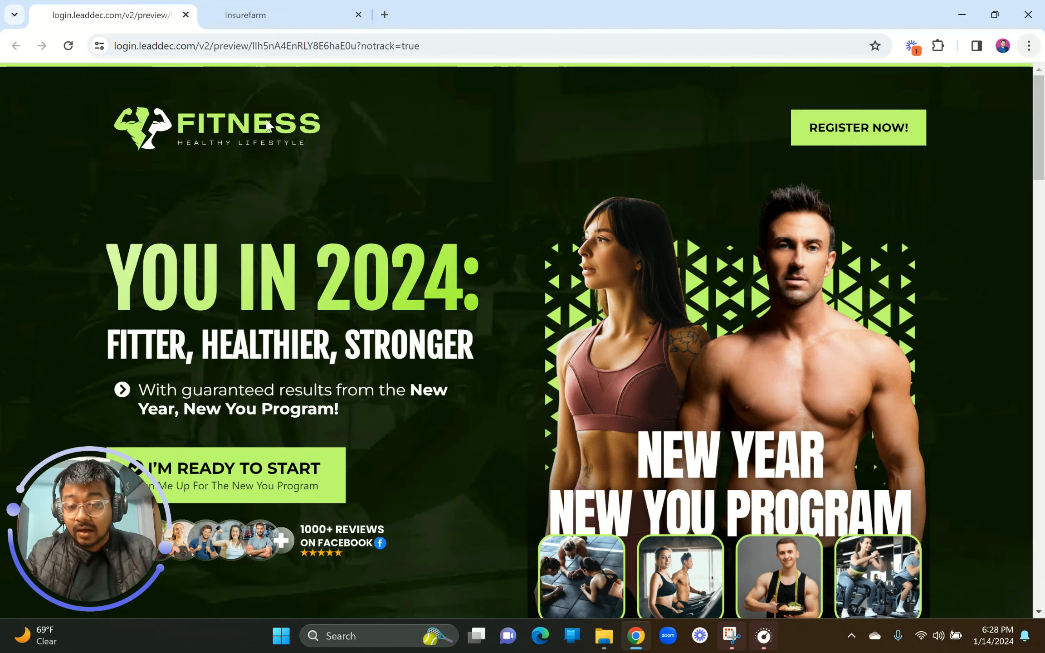
{"action": "scroll", "coordinate": [551, 362], "scroll_direction": "down", "scroll_amount": 2}
{"action": "scroll", "coordinate": [551, 362], "scroll_direction": "up", "scroll_amount": 2}
{"action": "scroll", "coordinate": [552, 361], "scroll_direction": "down", "scroll_amount": 2}
{"action": "scroll", "coordinate": [552, 361], "scroll_direction": "up", "scroll_amount": 1}
{"action": "scroll", "coordinate": [551, 361], "scroll_direction": "down", "scroll_amount": 3}
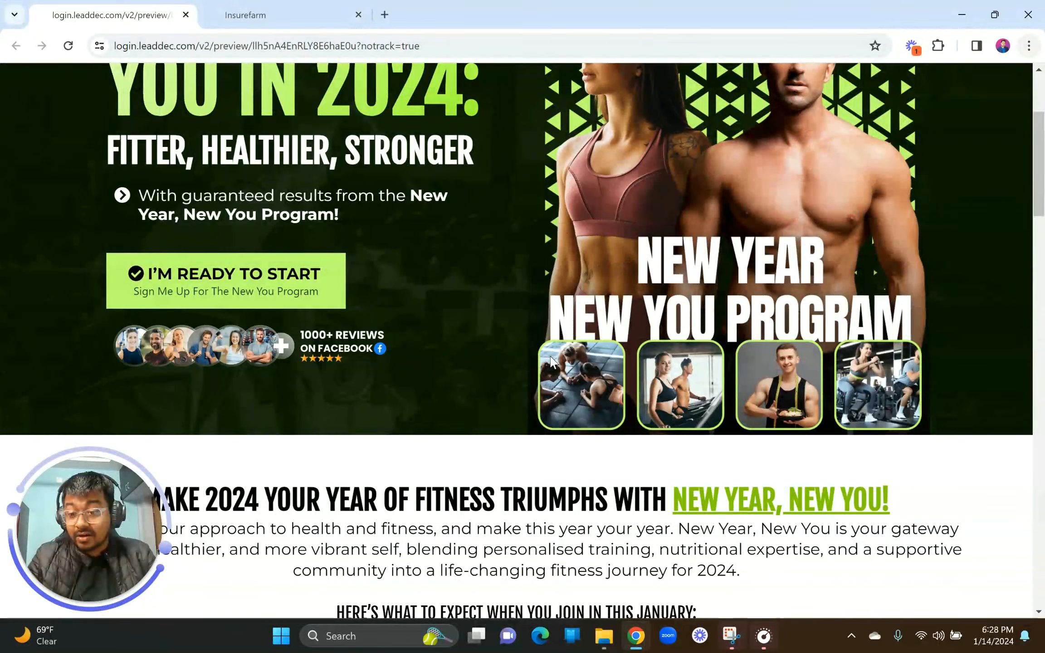
{"action": "scroll", "coordinate": [551, 362], "scroll_direction": "up", "scroll_amount": 3}
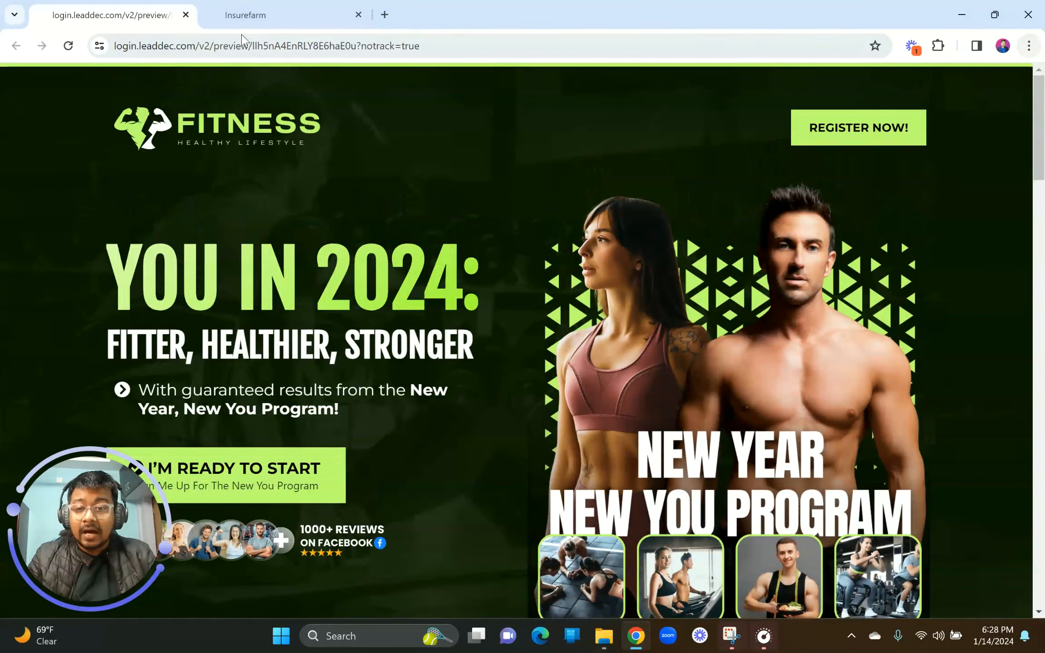
{"action": "left_click", "coordinate": [265, 13]}
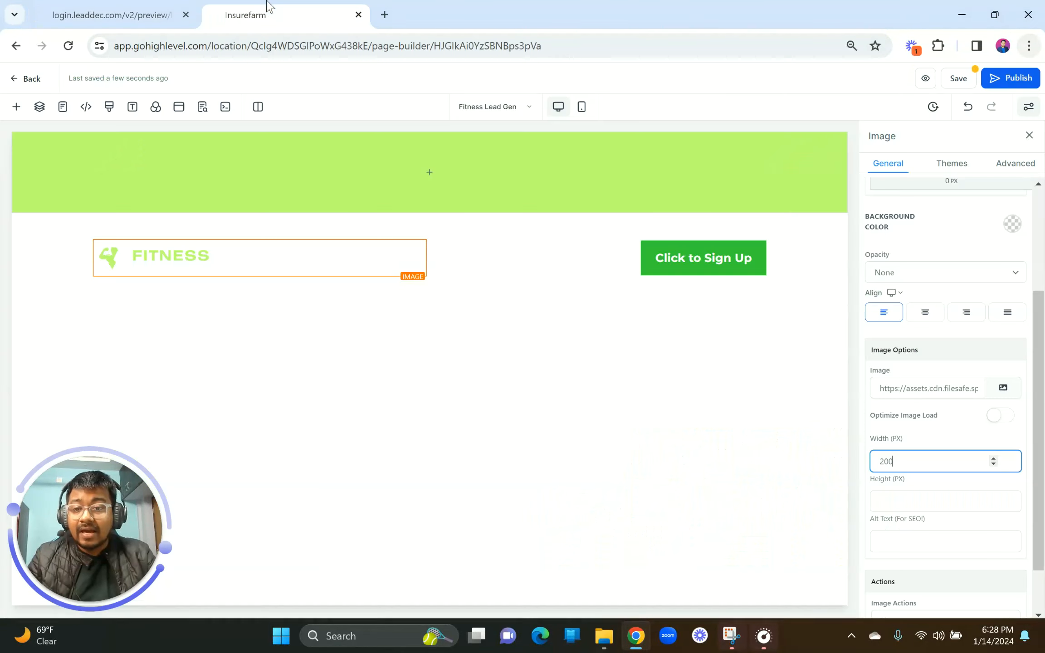
{"action": "left_click", "coordinate": [227, 224]}
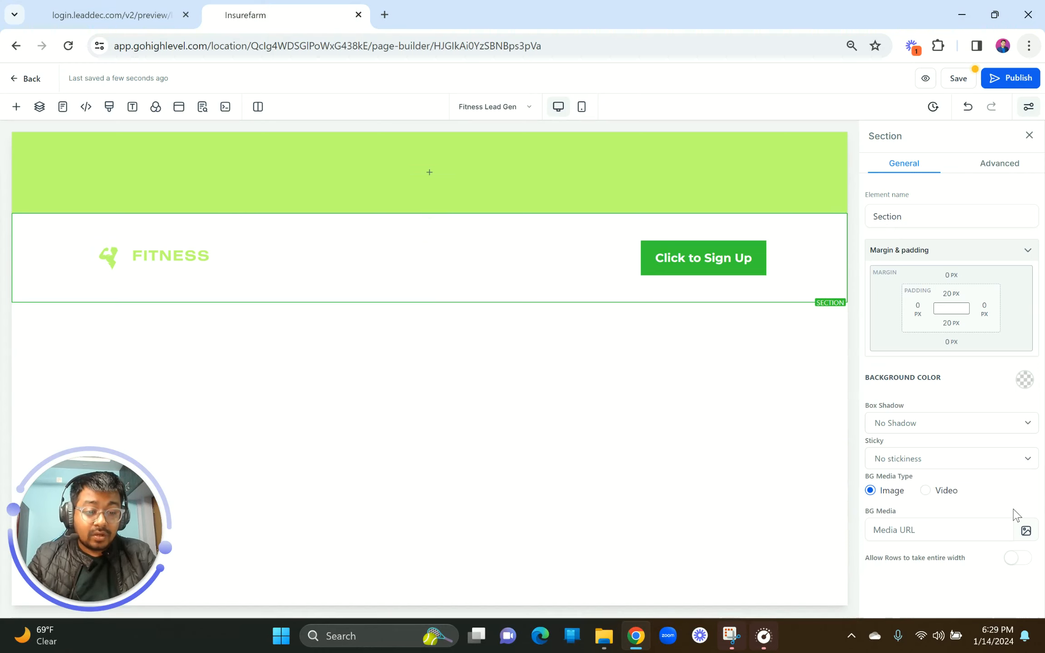
{"action": "left_click_drag", "start_coordinate": [867, 513], "coordinate": [904, 517]}
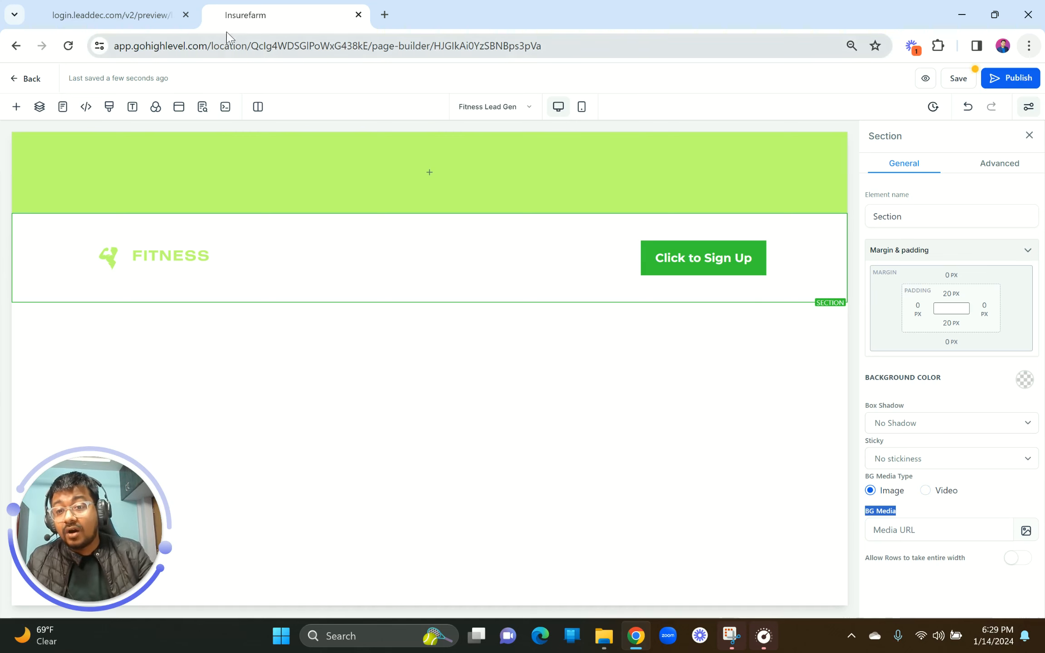
{"action": "left_click", "coordinate": [121, 4]}
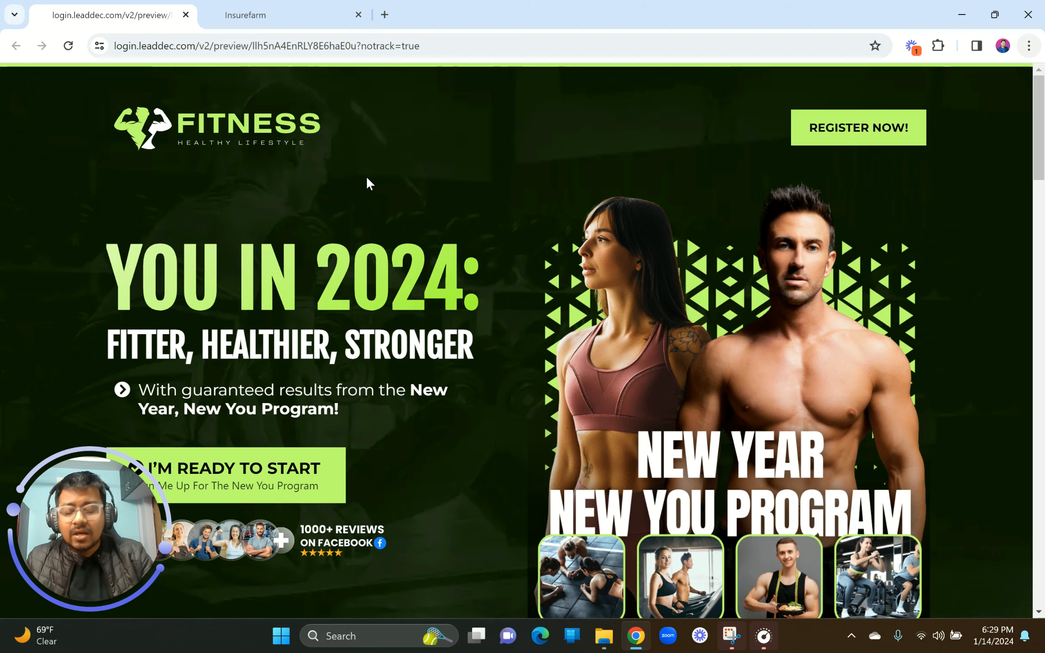
{"action": "left_click", "coordinate": [278, 8]}
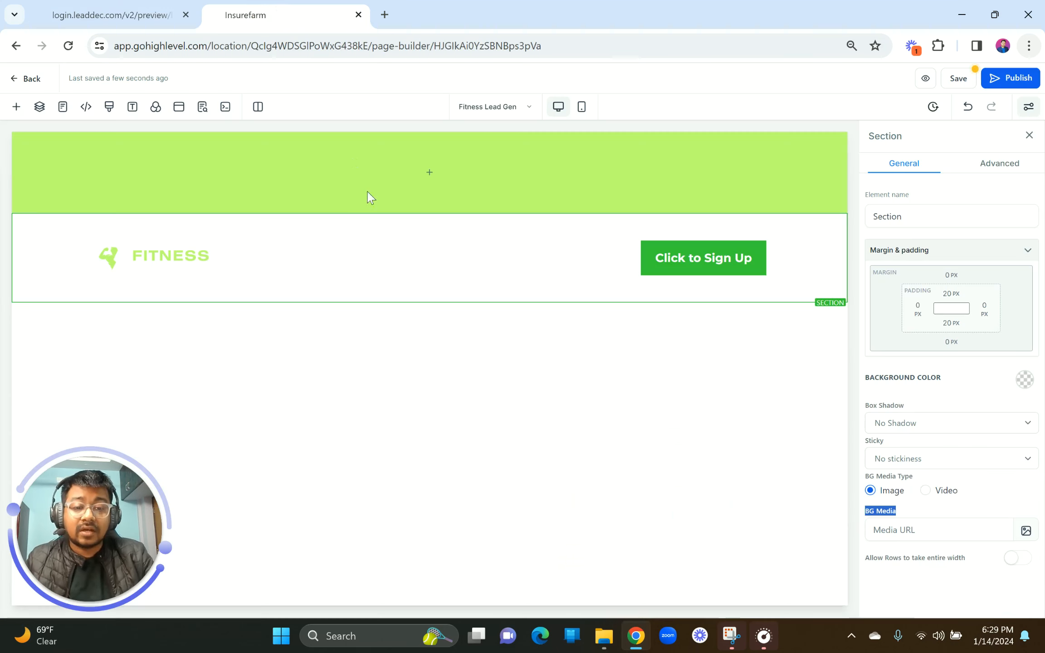
Step: Give the header section the Downloas (7).jpg gym photo background, keeping Full Center (Parallax) sizing
{"action": "left_click", "coordinate": [1026, 531]}
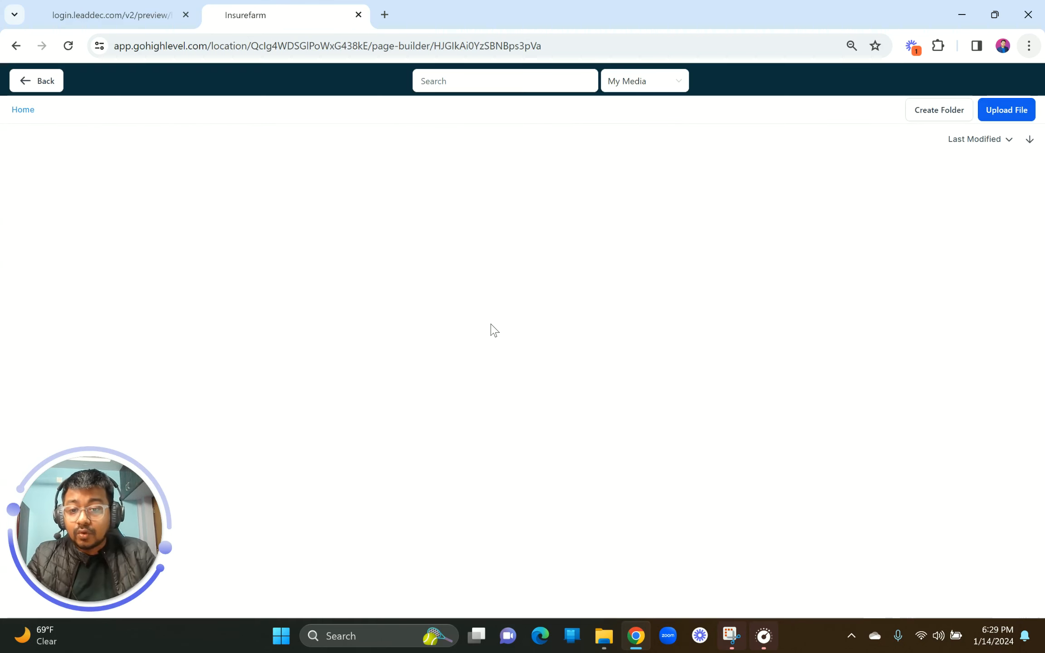
{"action": "left_click", "coordinate": [93, 365]}
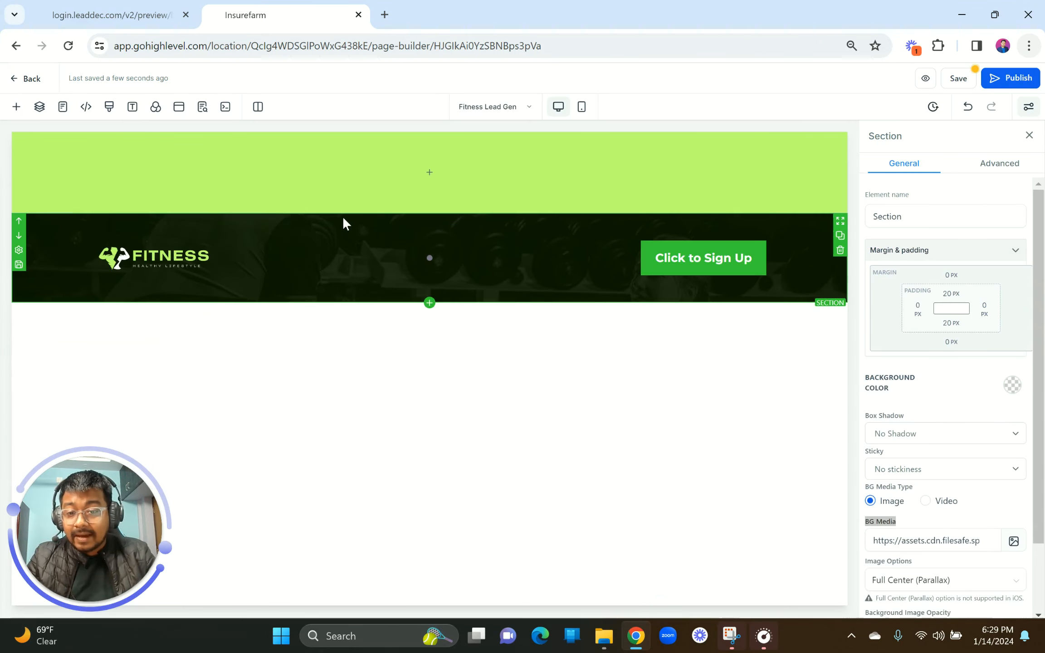
{"action": "scroll", "coordinate": [929, 476], "scroll_direction": "down", "scroll_amount": 2}
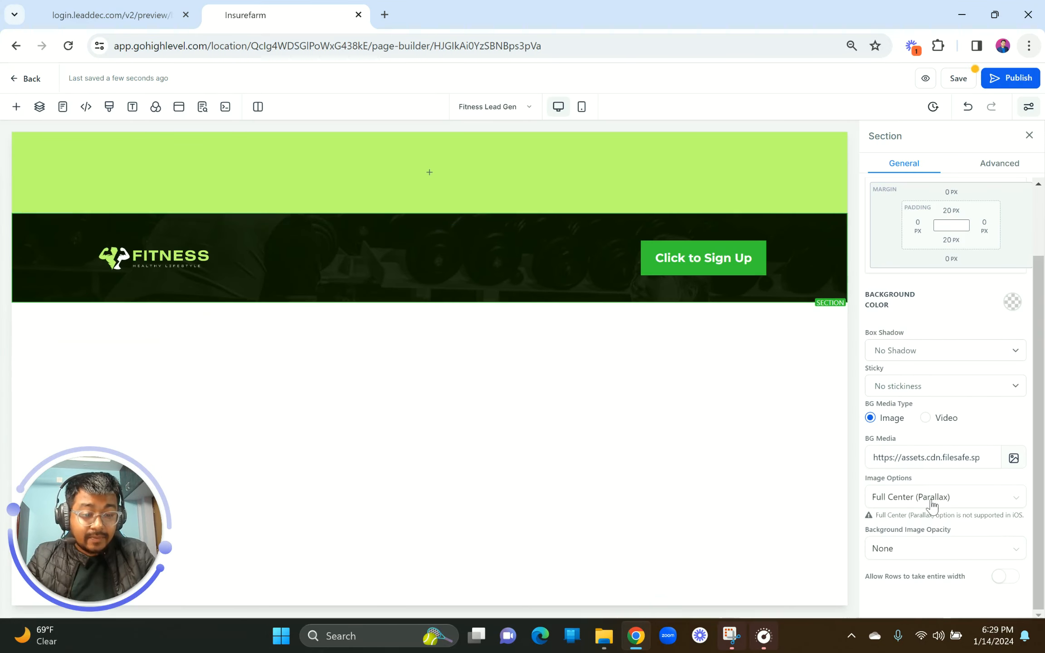
{"action": "left_click", "coordinate": [925, 497]}
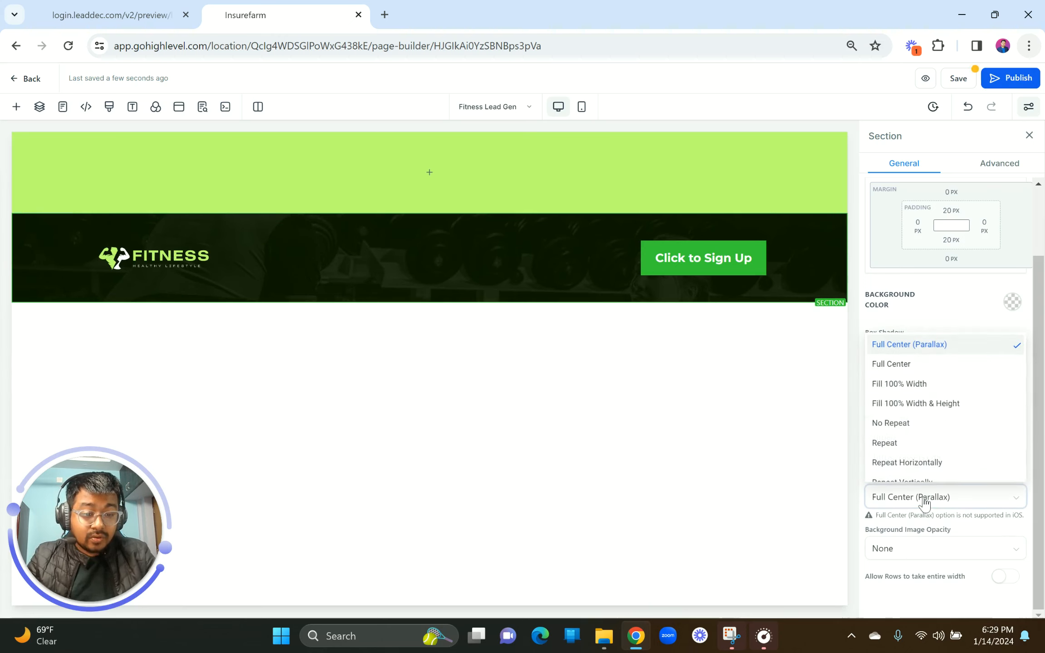
{"action": "left_click", "coordinate": [919, 355]}
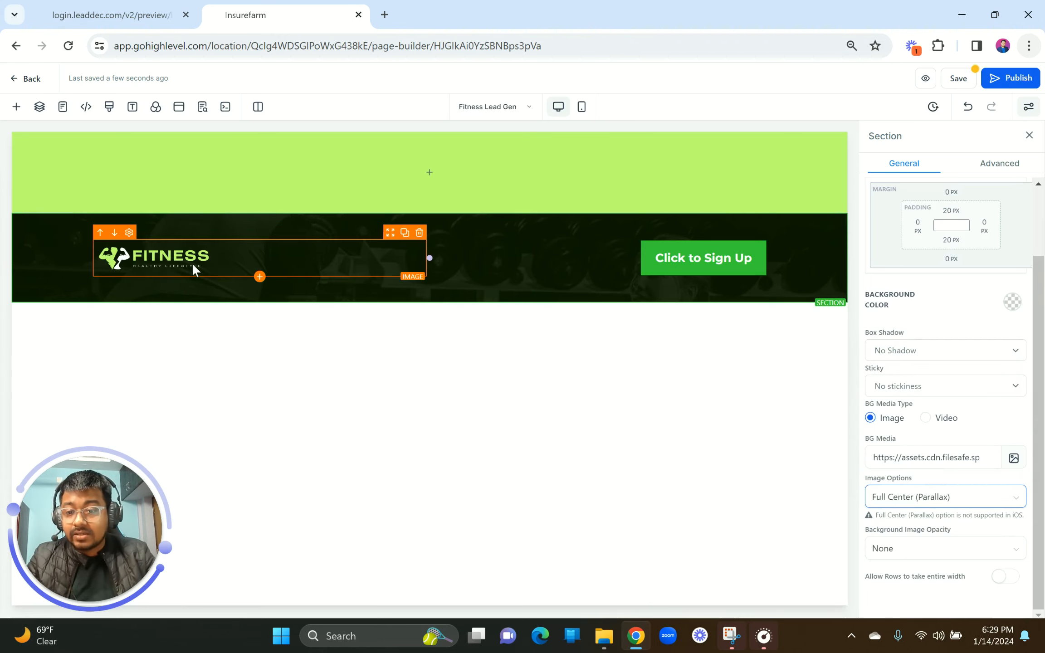
Step: Widen the FITNESS logo from 200 to 300 px
{"action": "left_click", "coordinate": [176, 270]}
{"action": "left_click_drag", "start_coordinate": [919, 541], "coordinate": [873, 539]}
{"action": "type", "text": "300"}
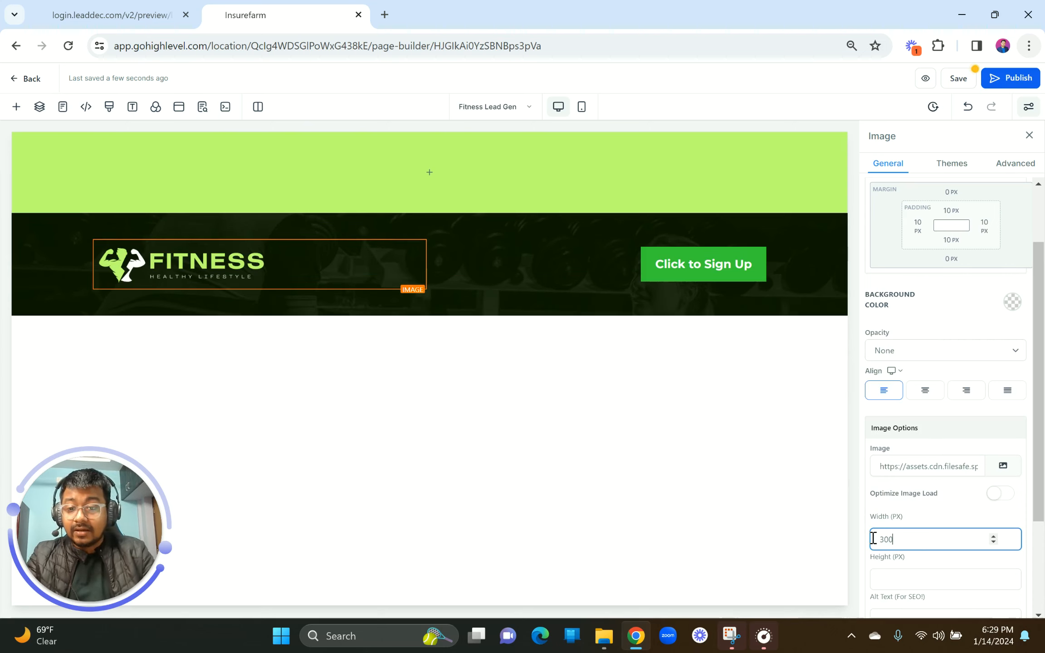
{"action": "left_click", "coordinate": [671, 271]}
Step: Make the header button's background light green, checking it against the reference page
{"action": "scroll", "coordinate": [971, 324], "scroll_direction": "up", "scroll_amount": 4}
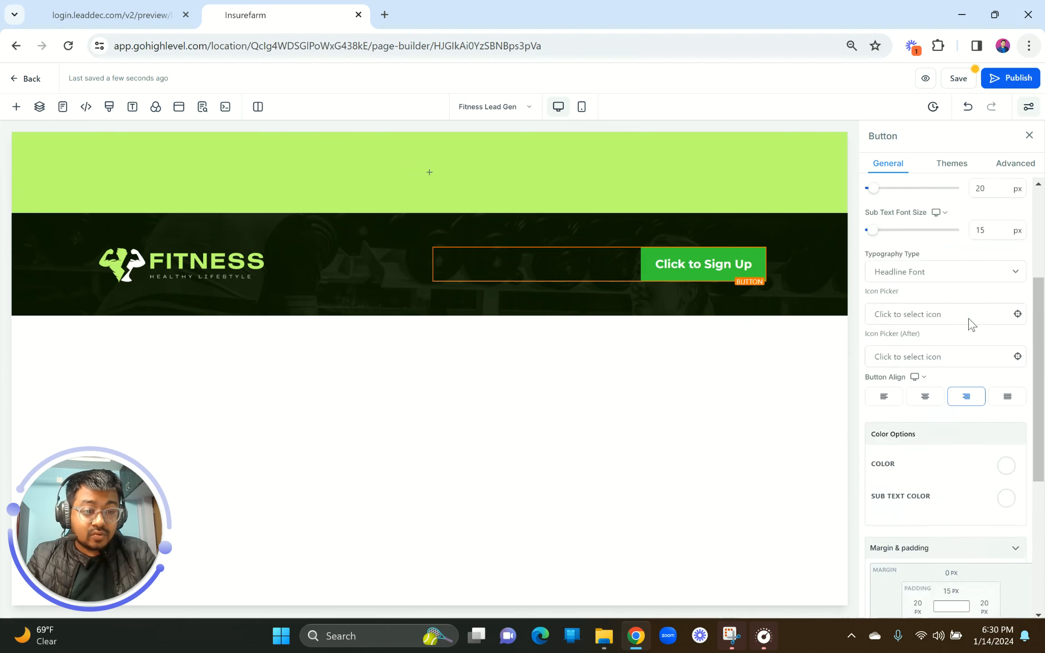
{"action": "scroll", "coordinate": [971, 324], "scroll_direction": "down", "scroll_amount": 3}
{"action": "scroll", "coordinate": [971, 324], "scroll_direction": "up", "scroll_amount": 8}
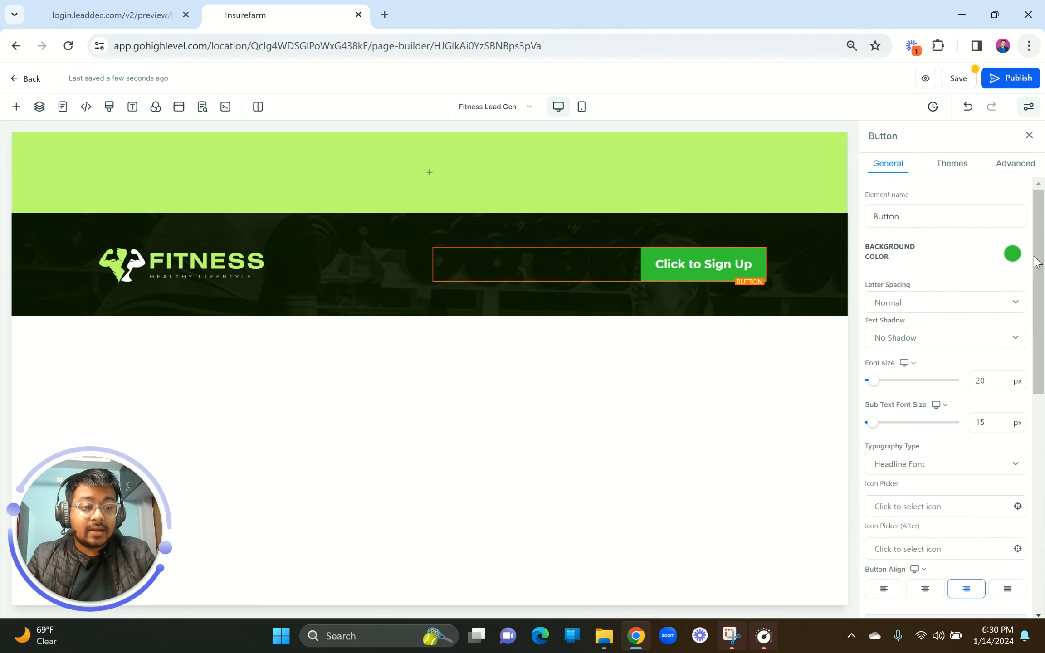
{"action": "left_click", "coordinate": [1012, 254]}
{"action": "left_click", "coordinate": [917, 330]}
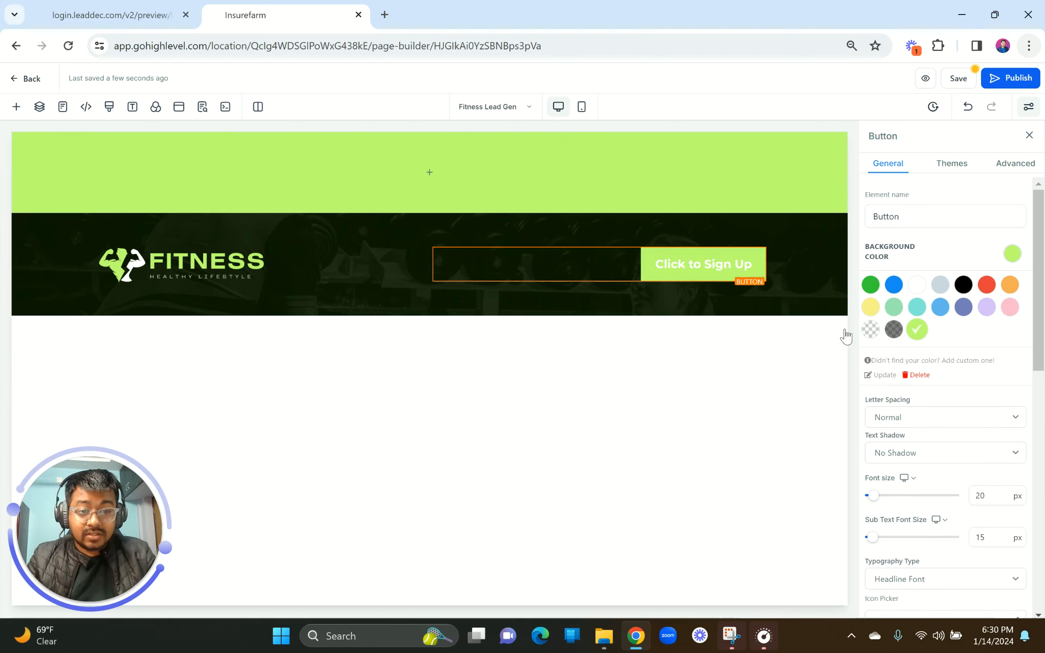
{"action": "left_click", "coordinate": [109, 15]}
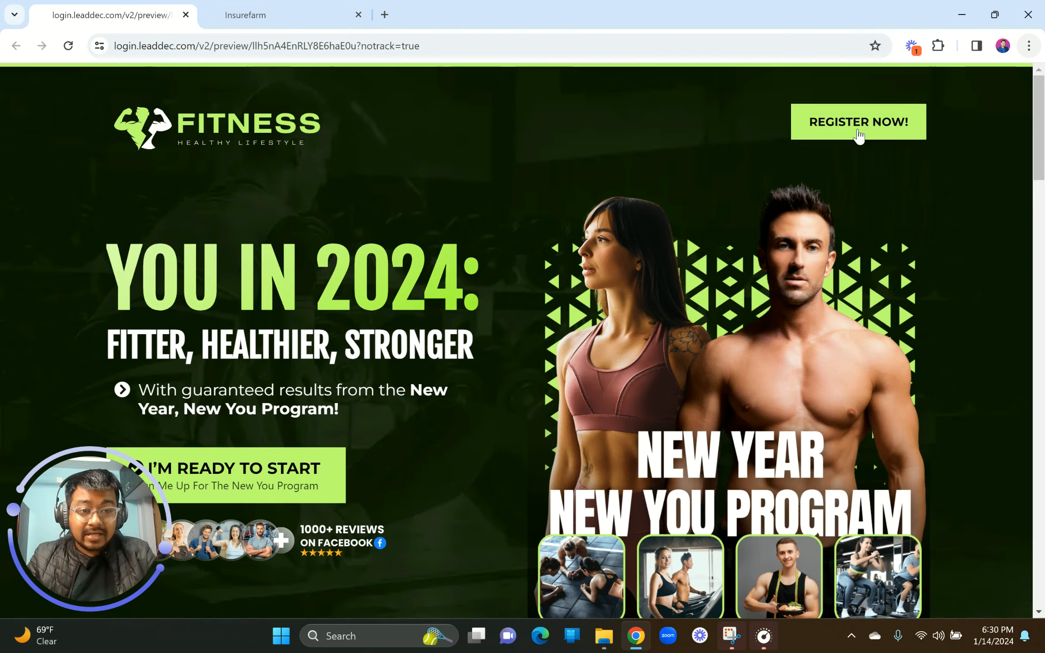
{"action": "left_click", "coordinate": [291, 10]}
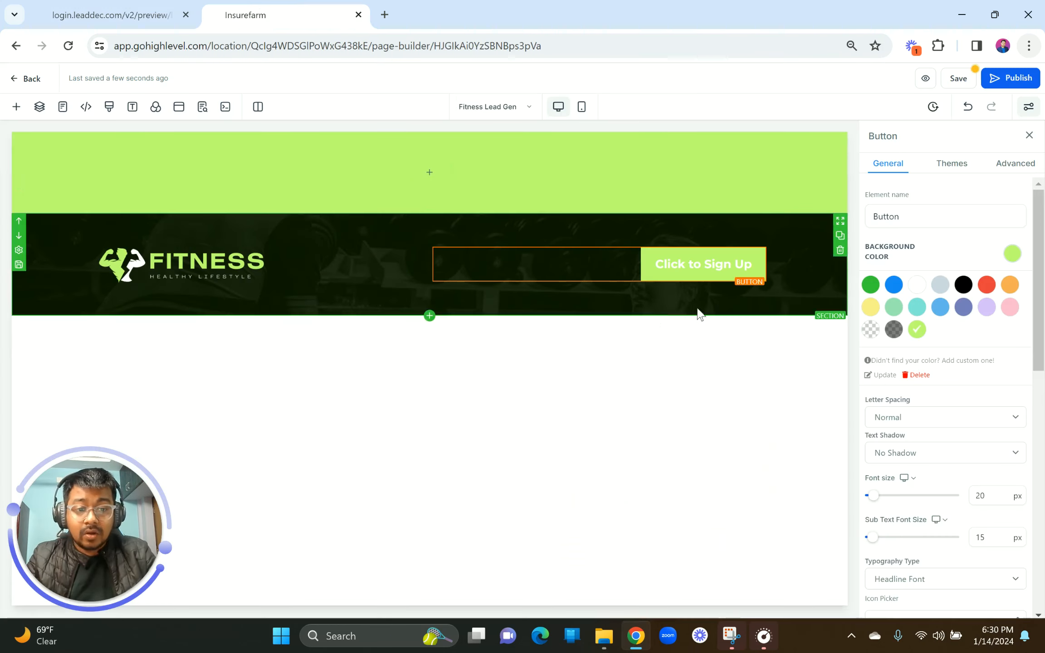
Step: Replace the button's 'Click to Sign Up' label with REGISTER NOW!
{"action": "scroll", "coordinate": [926, 437], "scroll_direction": "down", "scroll_amount": 10}
{"action": "scroll", "coordinate": [924, 439], "scroll_direction": "up", "scroll_amount": 4}
{"action": "scroll", "coordinate": [948, 460], "scroll_direction": "down", "scroll_amount": 4}
{"action": "left_click_drag", "start_coordinate": [950, 499], "coordinate": [815, 508]}
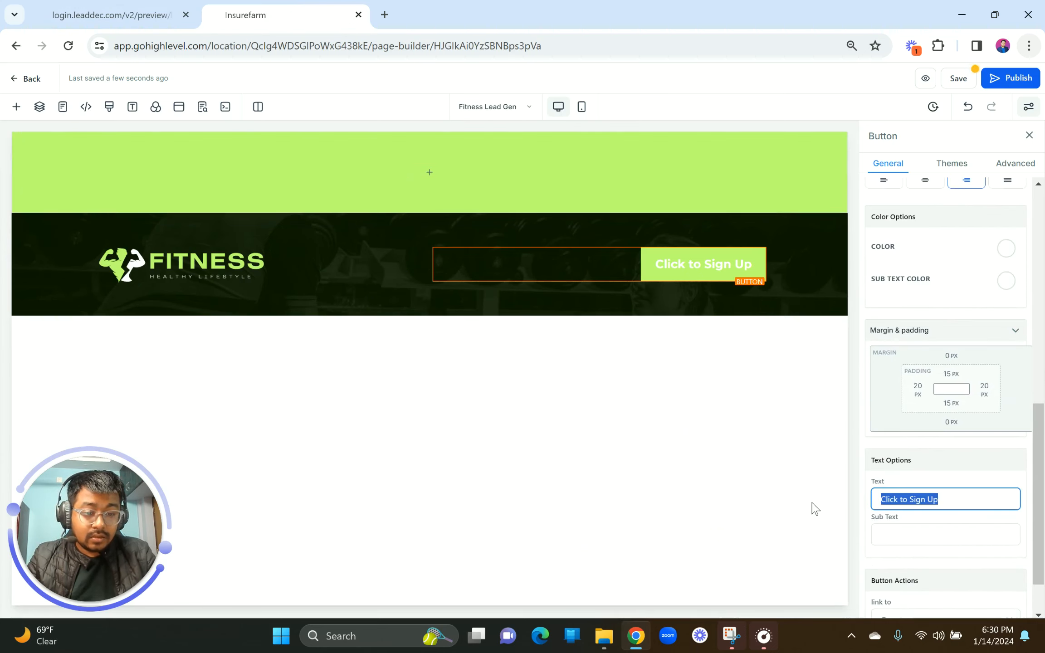
{"action": "type", "text": "reg"}
{"action": "key", "text": "BackSpace"}
{"action": "key", "text": "BackSpace"}
{"action": "key", "text": "BackSpace"}
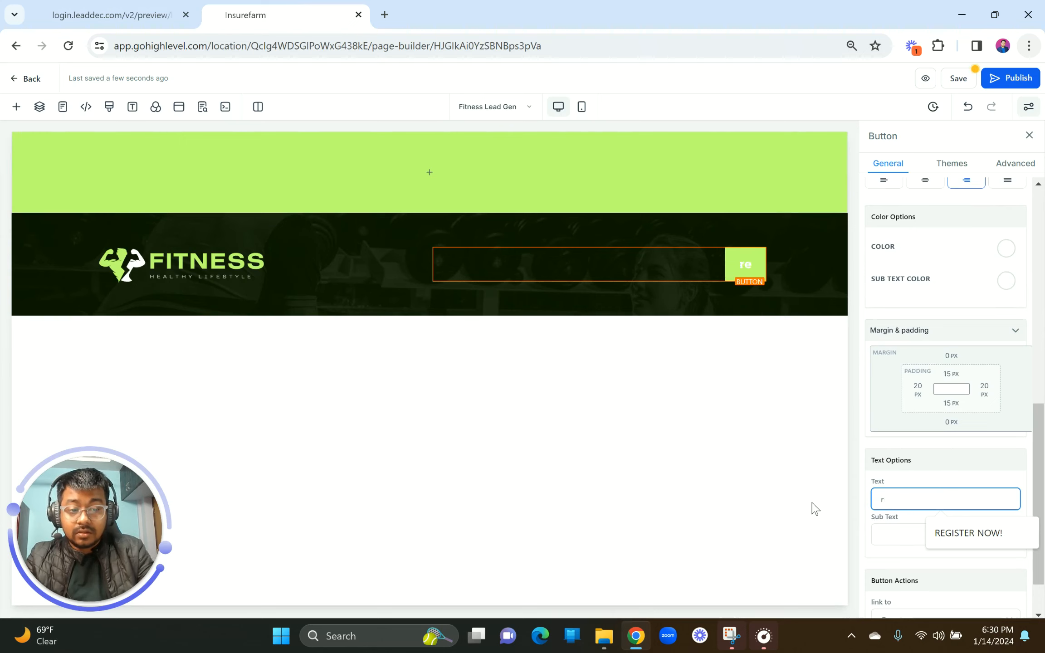
{"action": "type", "text": "R"}
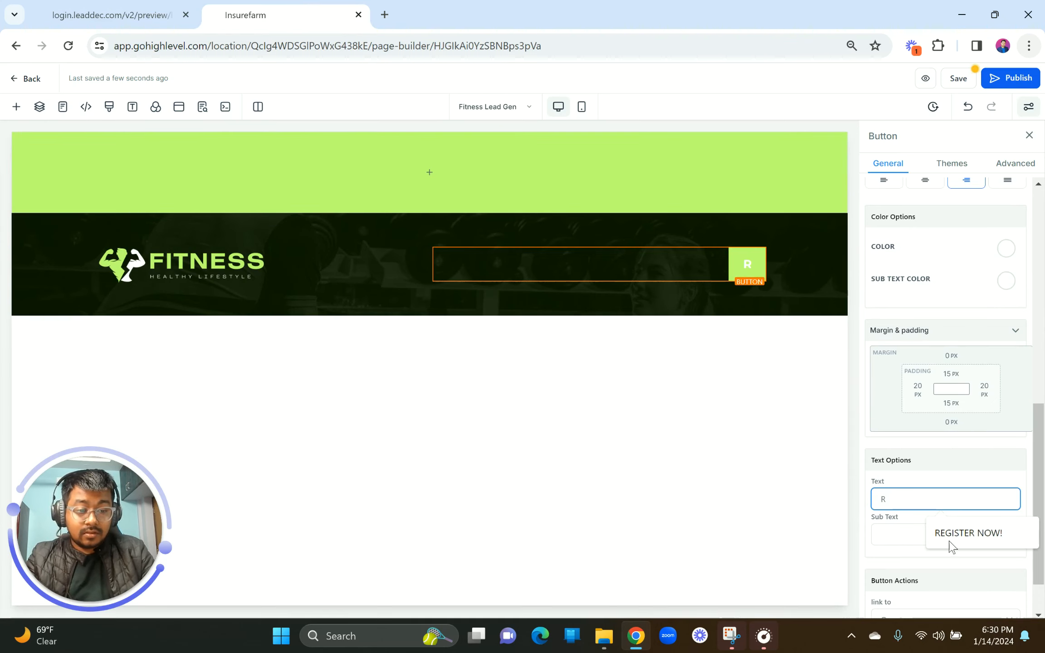
{"action": "left_click", "coordinate": [975, 536]}
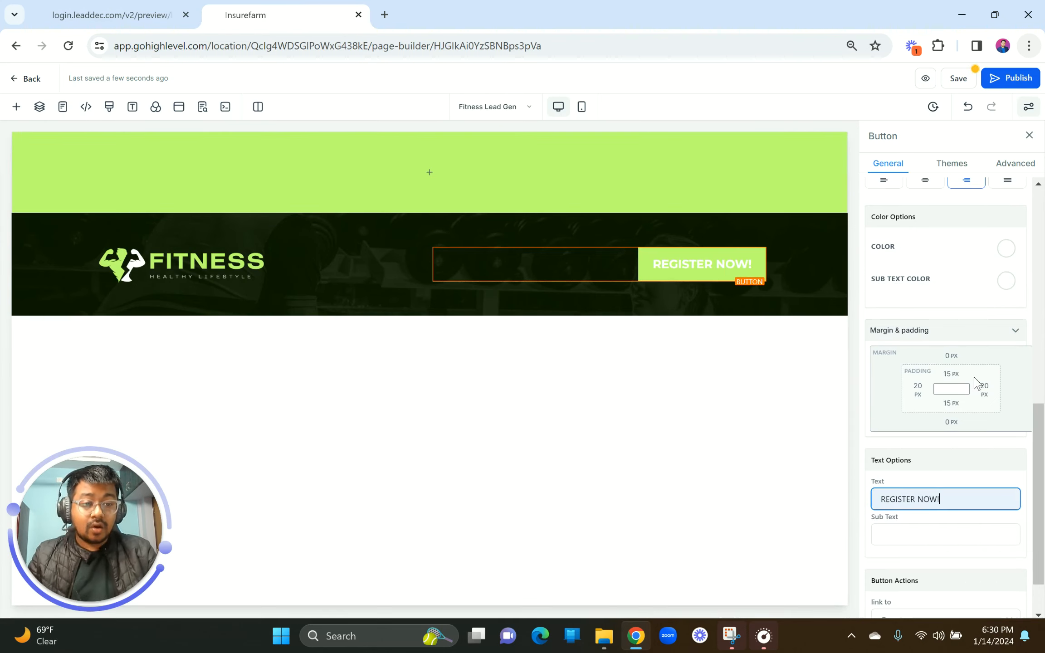
Step: Try a black button background, then set it back to lime green
{"action": "scroll", "coordinate": [976, 380], "scroll_direction": "up", "scroll_amount": 10}
{"action": "left_click", "coordinate": [964, 240]}
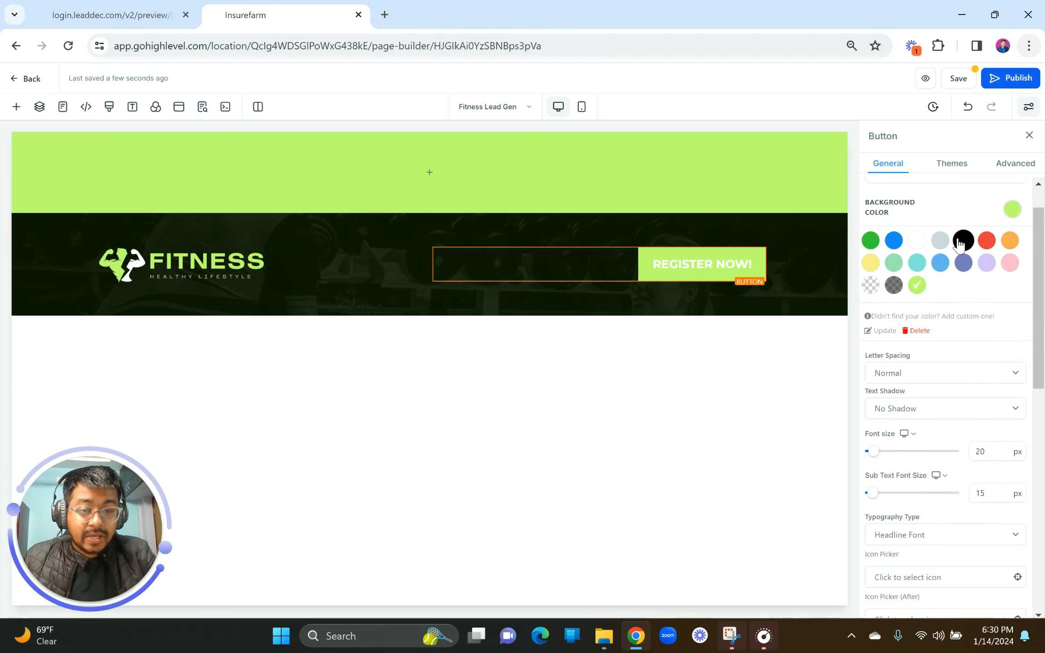
{"action": "left_click", "coordinate": [918, 285]}
Step: Make the button text black and compare the header with the reference preview
{"action": "scroll", "coordinate": [929, 266], "scroll_direction": "down", "scroll_amount": 10}
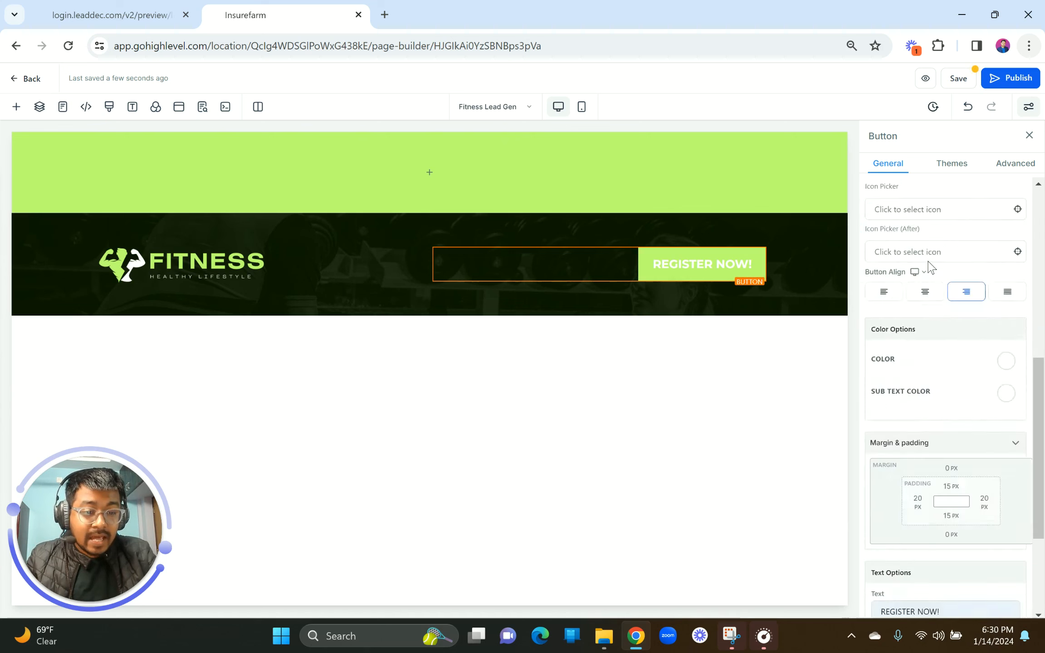
{"action": "left_click", "coordinate": [1006, 257]}
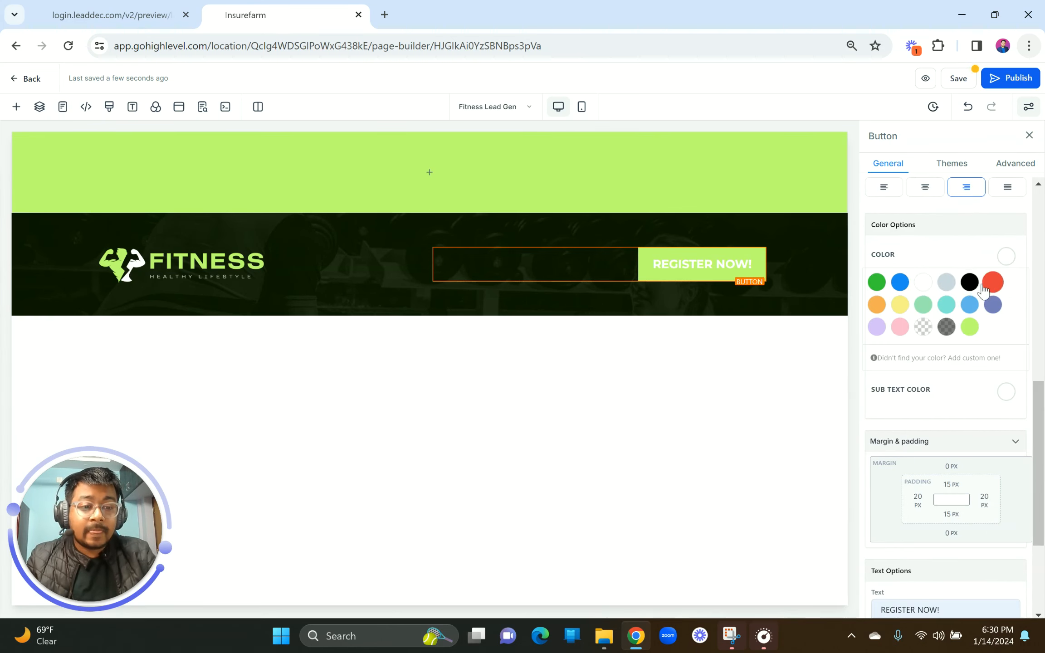
{"action": "left_click", "coordinate": [969, 283]}
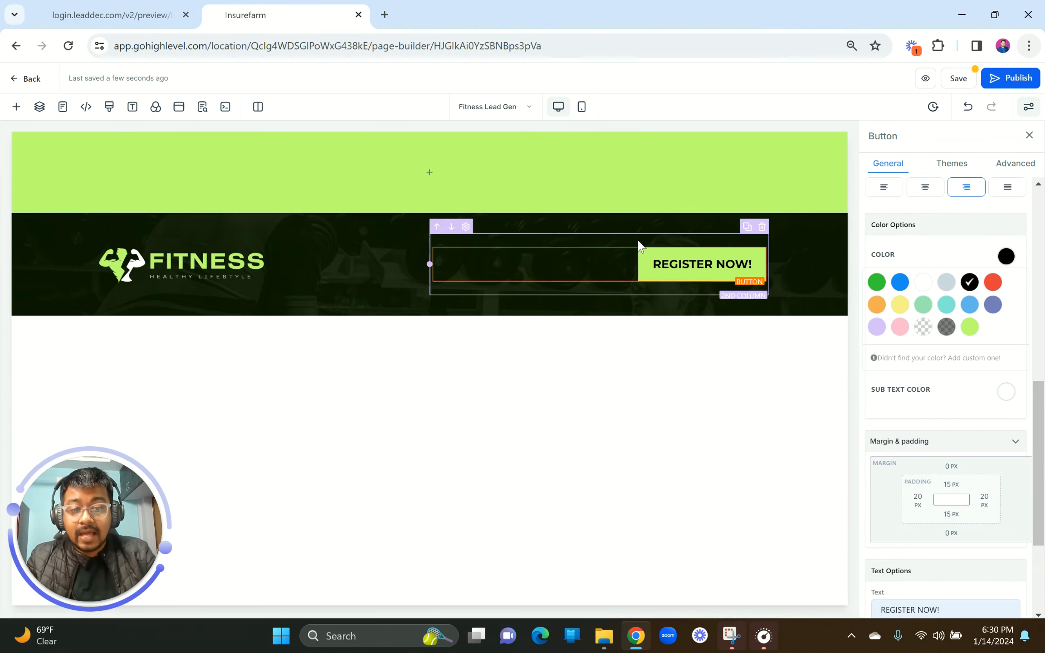
{"action": "left_click", "coordinate": [363, 155]}
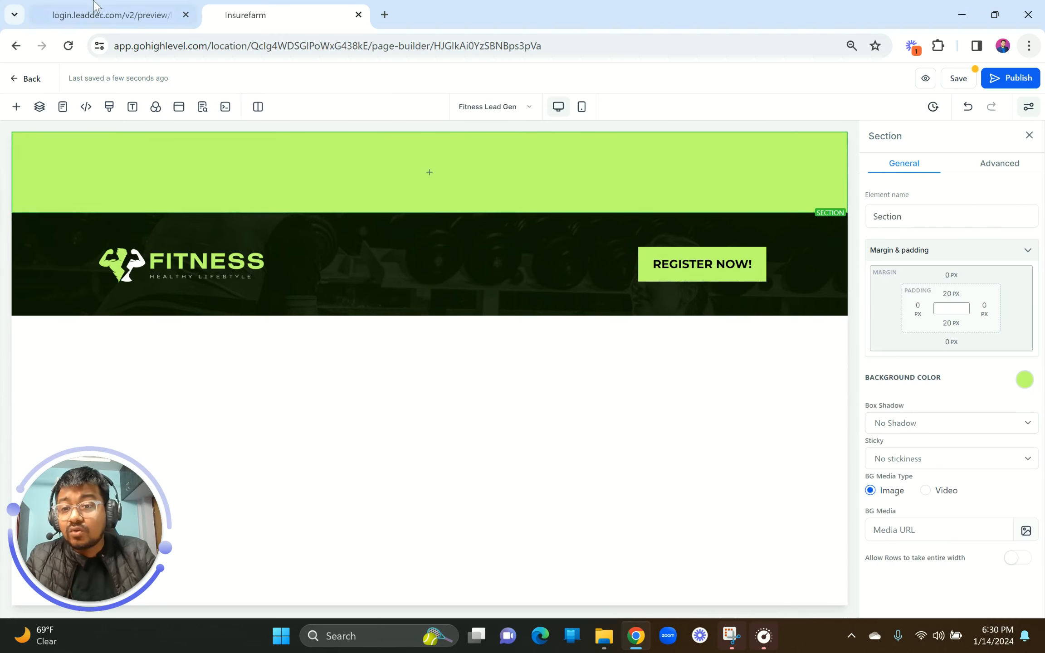
{"action": "left_click", "coordinate": [112, 15]}
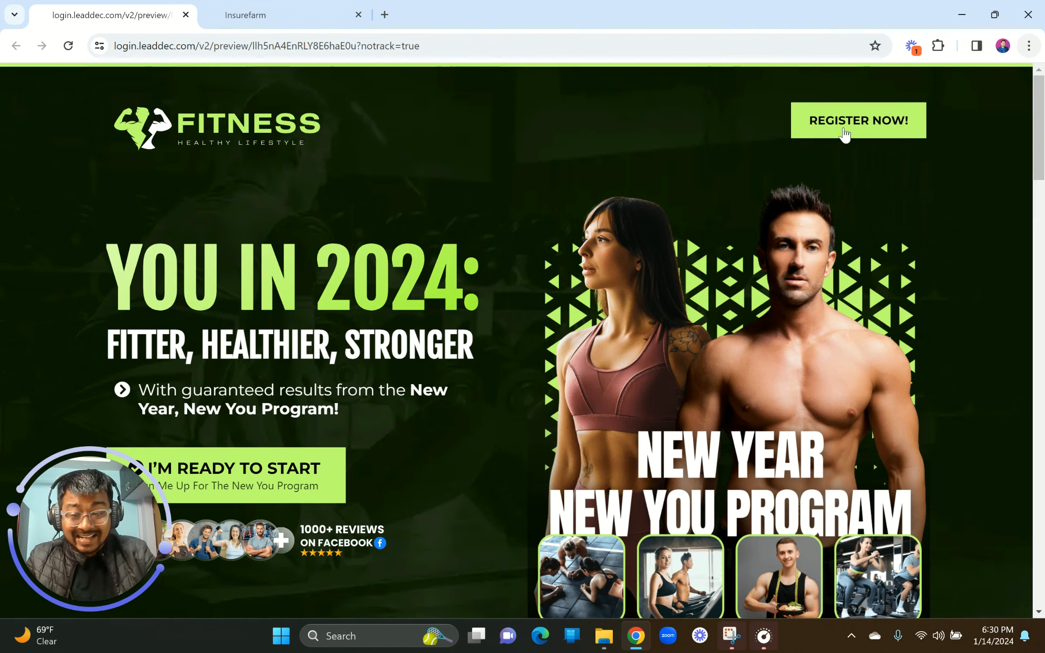
{"action": "left_click", "coordinate": [261, 19]}
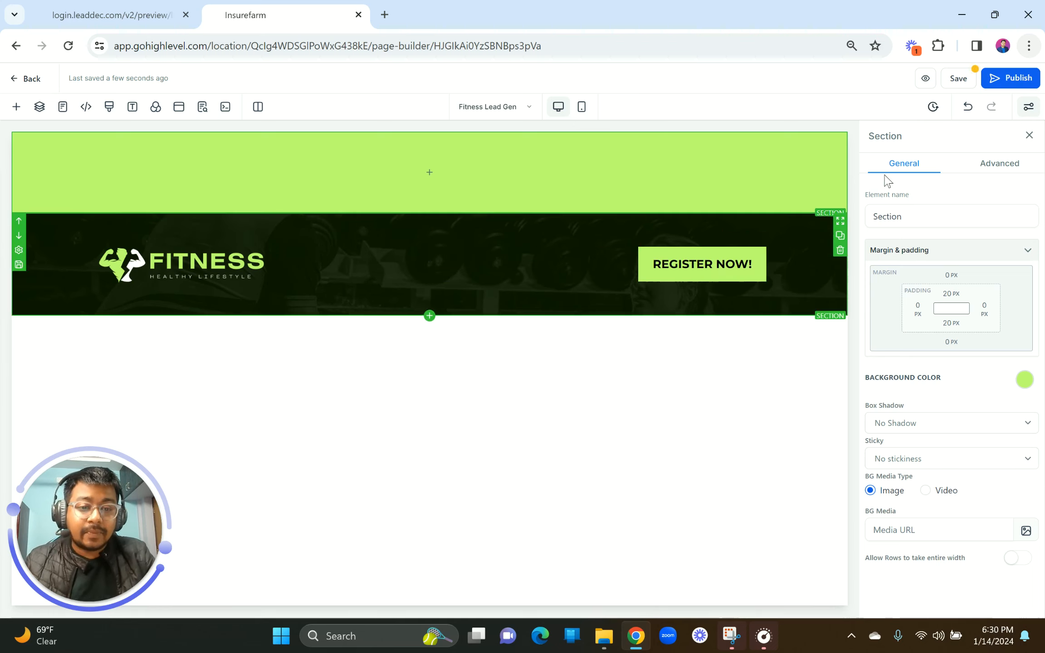
Step: Apply the Elevate (hover) effect to the REGISTER NOW! button and compare with the reference
{"action": "left_click", "coordinate": [996, 166]}
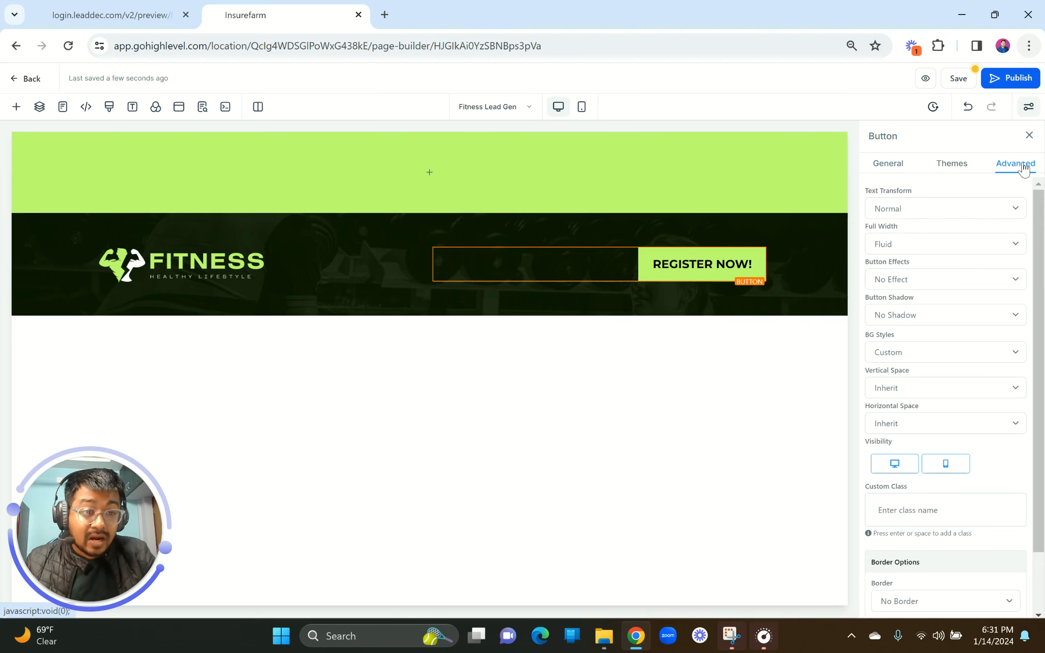
{"action": "left_click", "coordinate": [922, 277]}
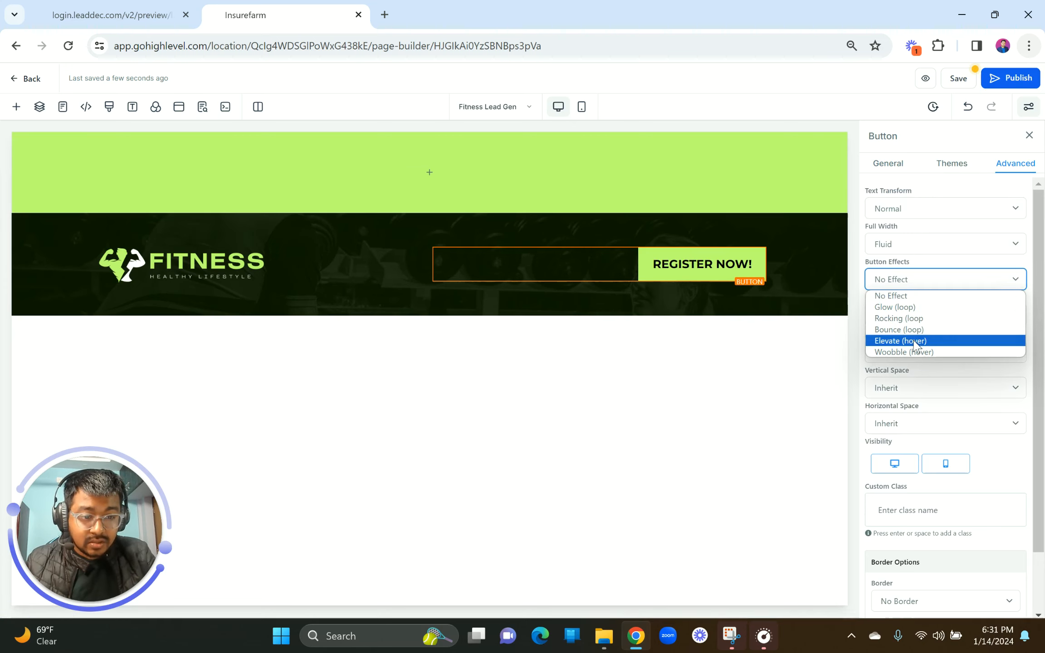
{"action": "left_click", "coordinate": [884, 344]}
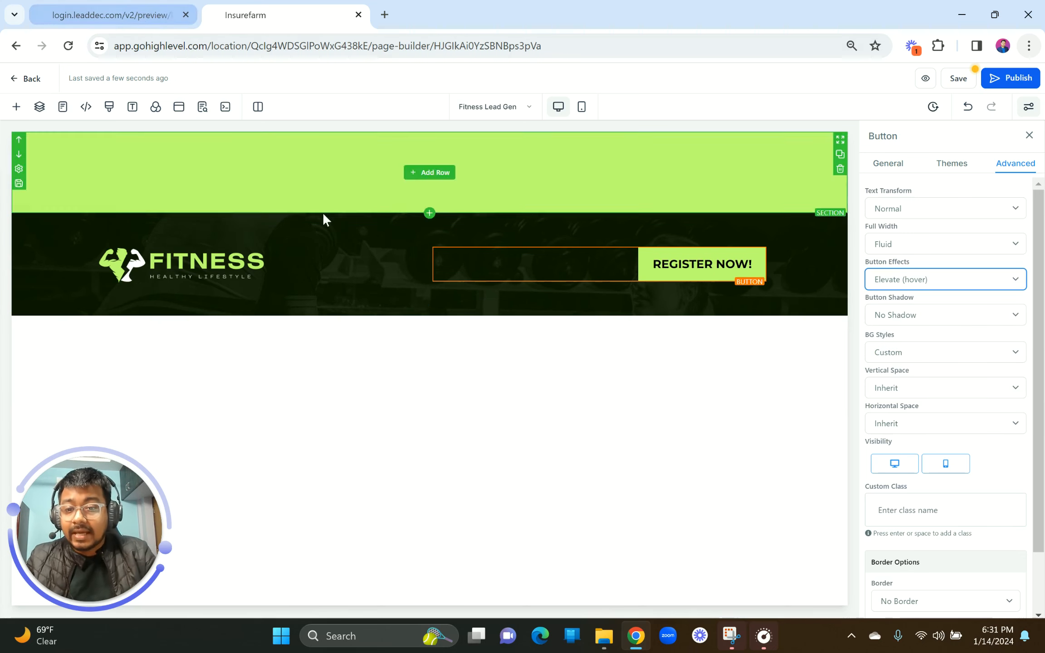
{"action": "key", "text": "ctrl+shift+Tab"}
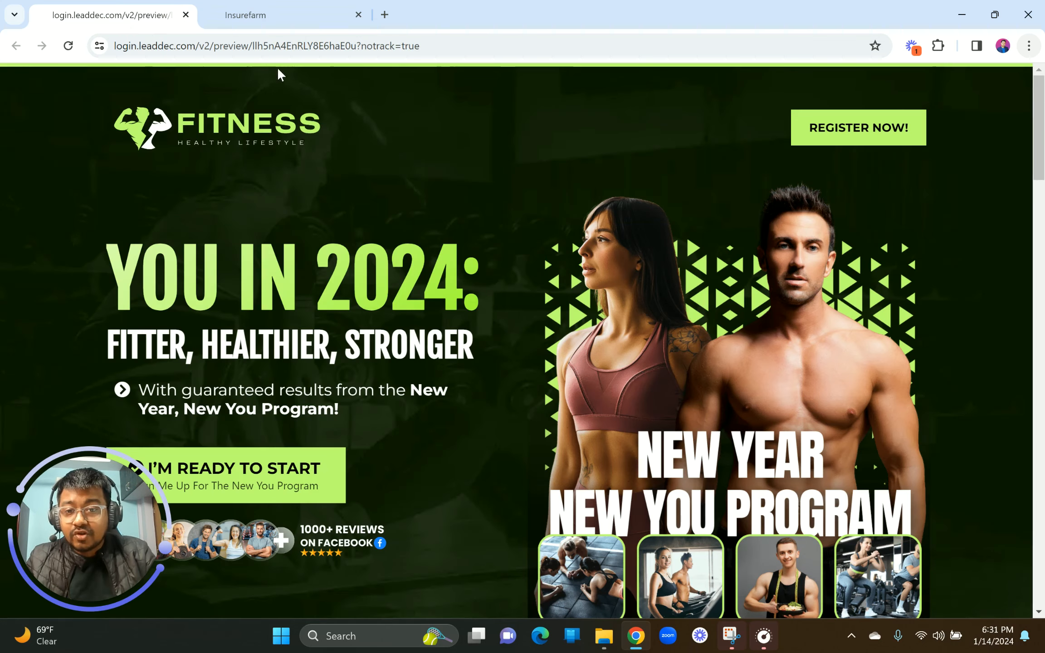
{"action": "left_click", "coordinate": [286, 14]}
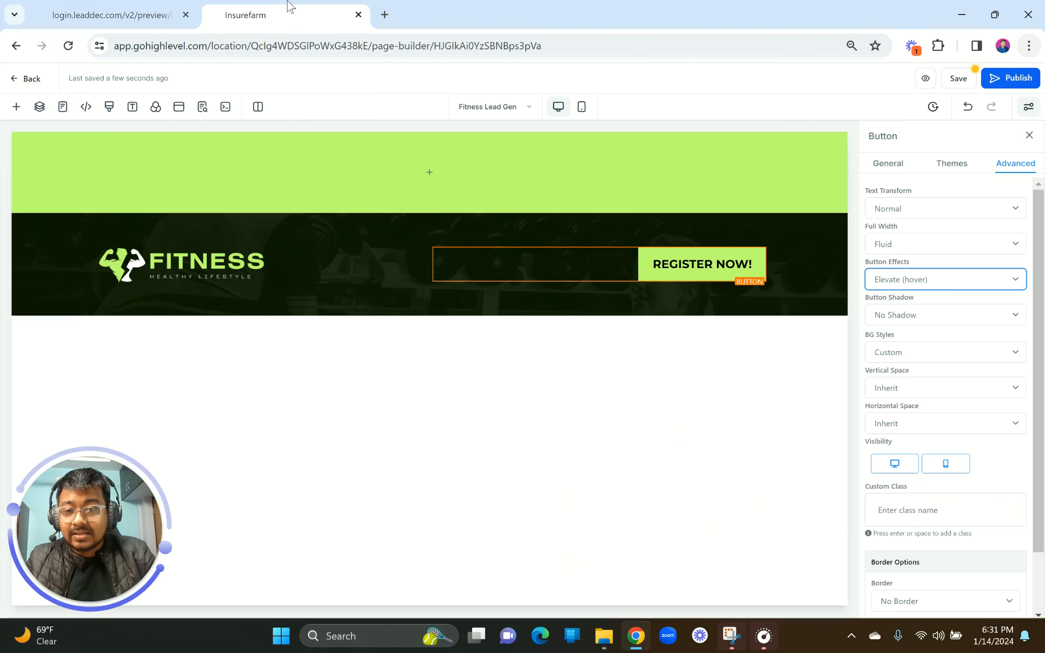
Step: Add a one-column row to the green strip holding a paragraph '1' at 2 px font size
{"action": "left_click", "coordinate": [429, 171]}
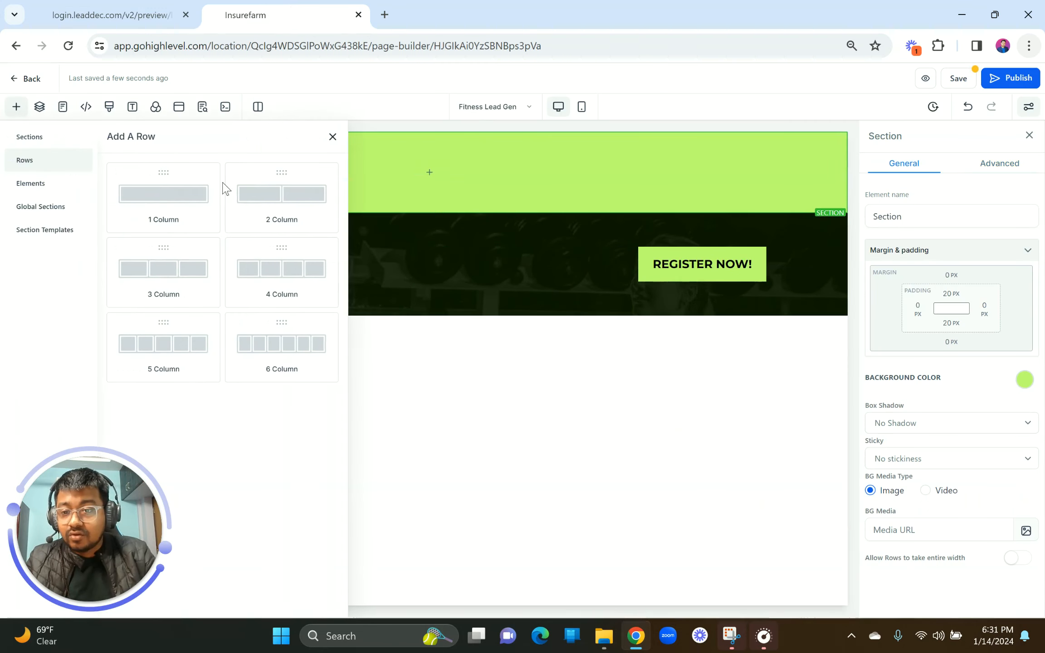
{"action": "left_click", "coordinate": [183, 220]}
{"action": "left_click", "coordinate": [431, 184]}
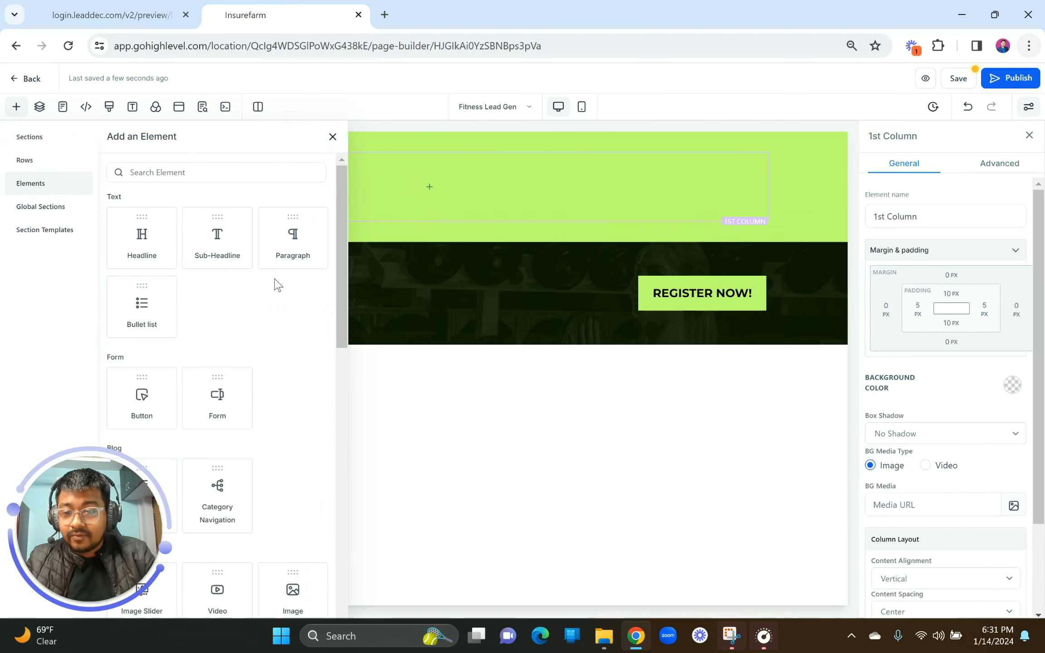
{"action": "left_click_drag", "start_coordinate": [299, 245], "coordinate": [429, 186]}
{"action": "double_click", "coordinate": [444, 169]}
{"action": "type", "text": "1"}
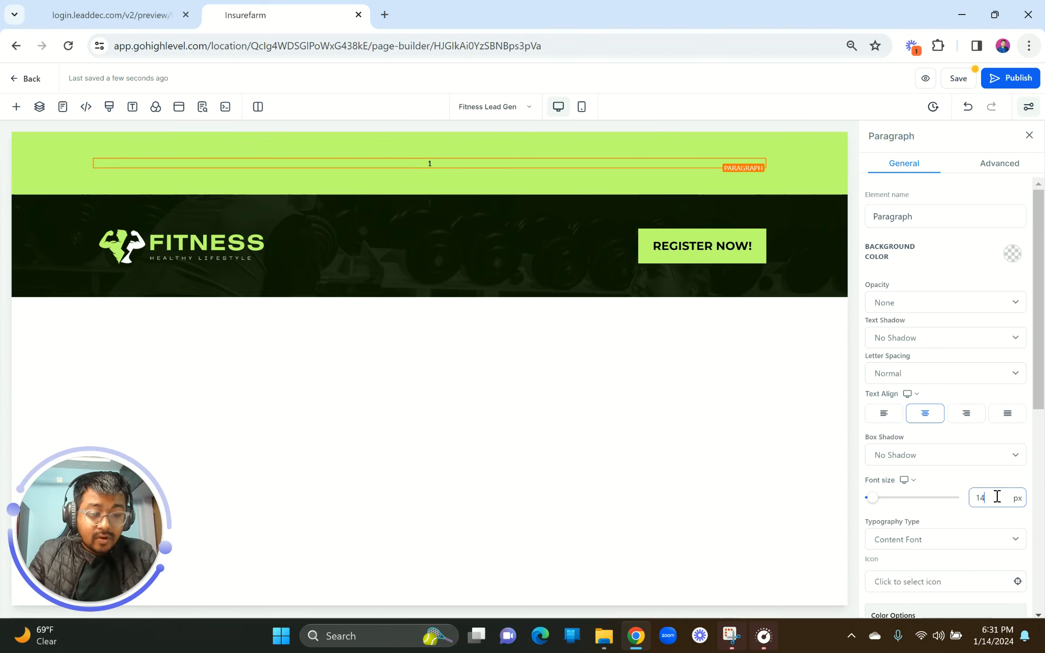
{"action": "left_click_drag", "start_coordinate": [997, 497], "coordinate": [959, 503]}
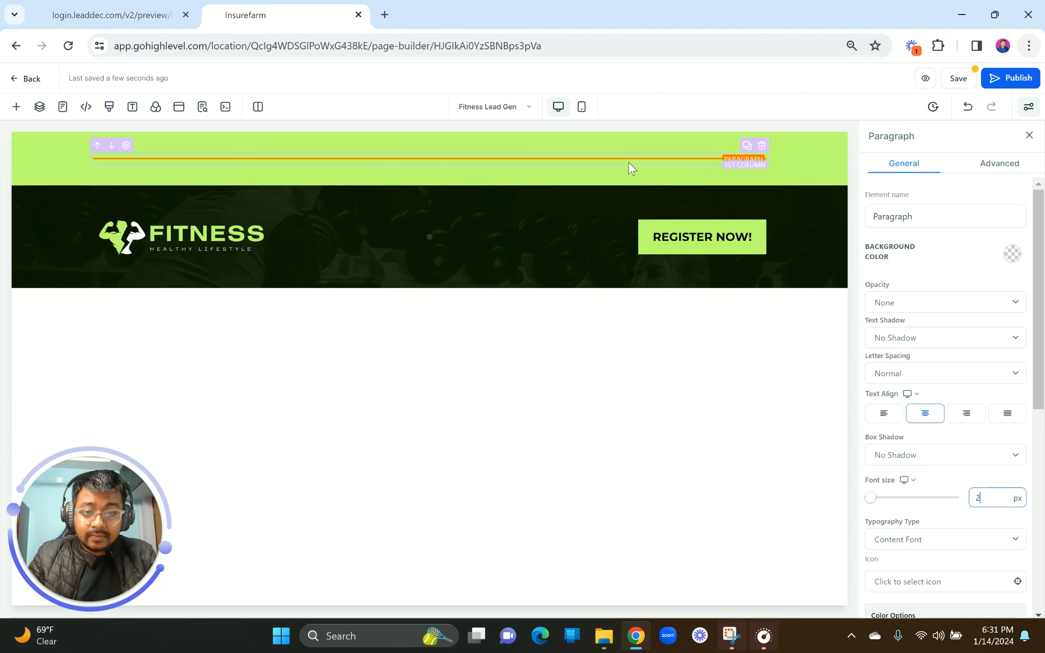
{"action": "left_click", "coordinate": [614, 180]}
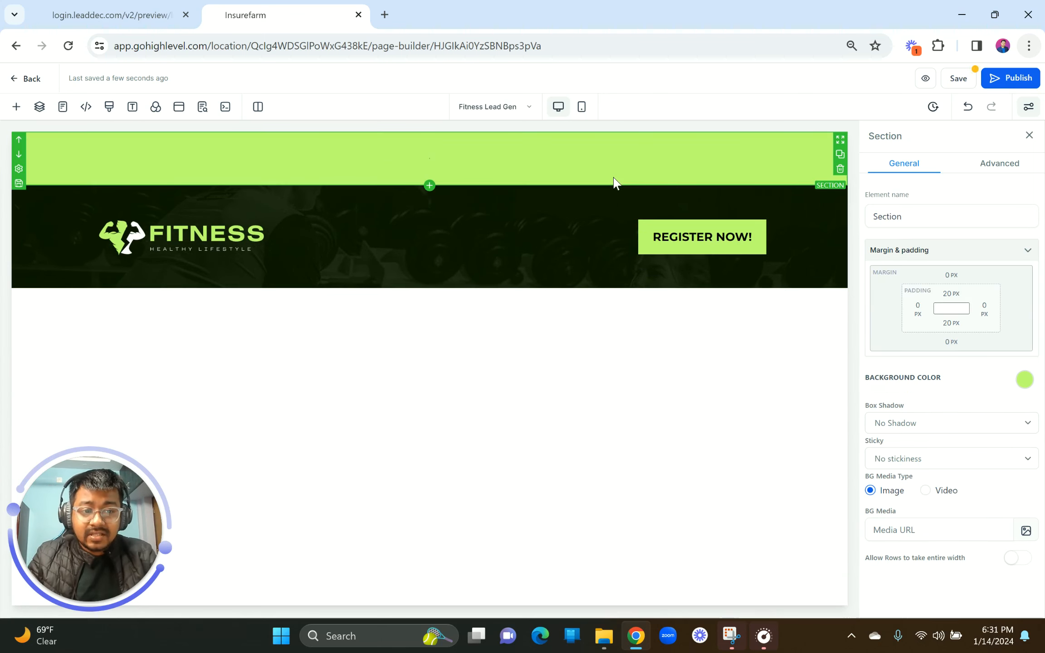
Step: Set the green section's top and bottom padding to 0 px
{"action": "left_click", "coordinate": [952, 294]}
{"action": "left_click_drag", "start_coordinate": [905, 323], "coordinate": [859, 329]}
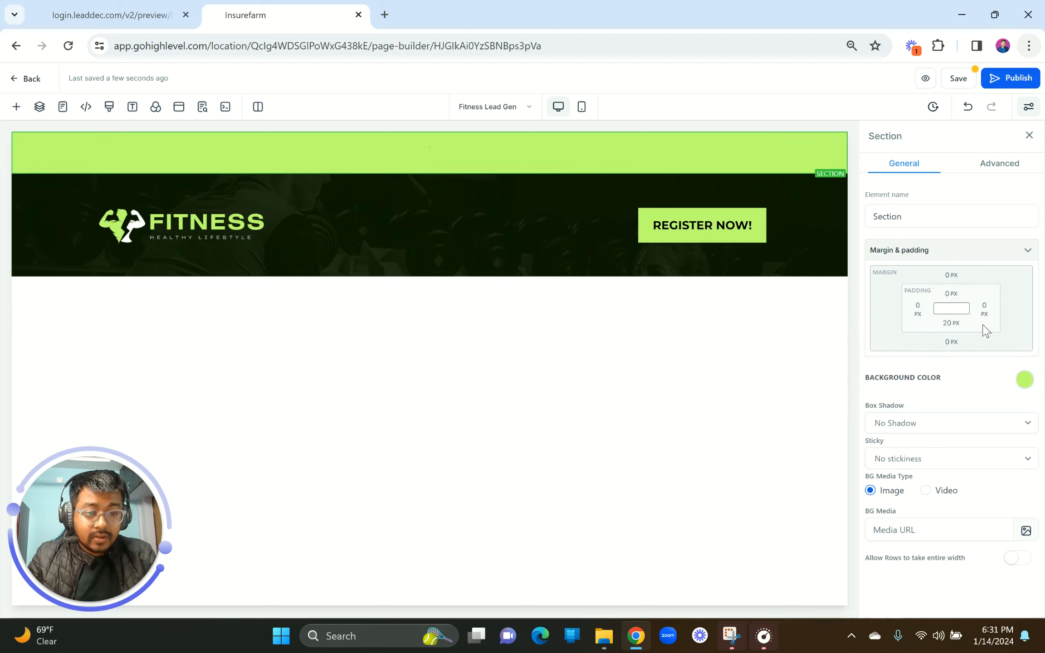
{"action": "left_click", "coordinate": [955, 323]}
{"action": "left_click_drag", "start_coordinate": [904, 350], "coordinate": [869, 350]}
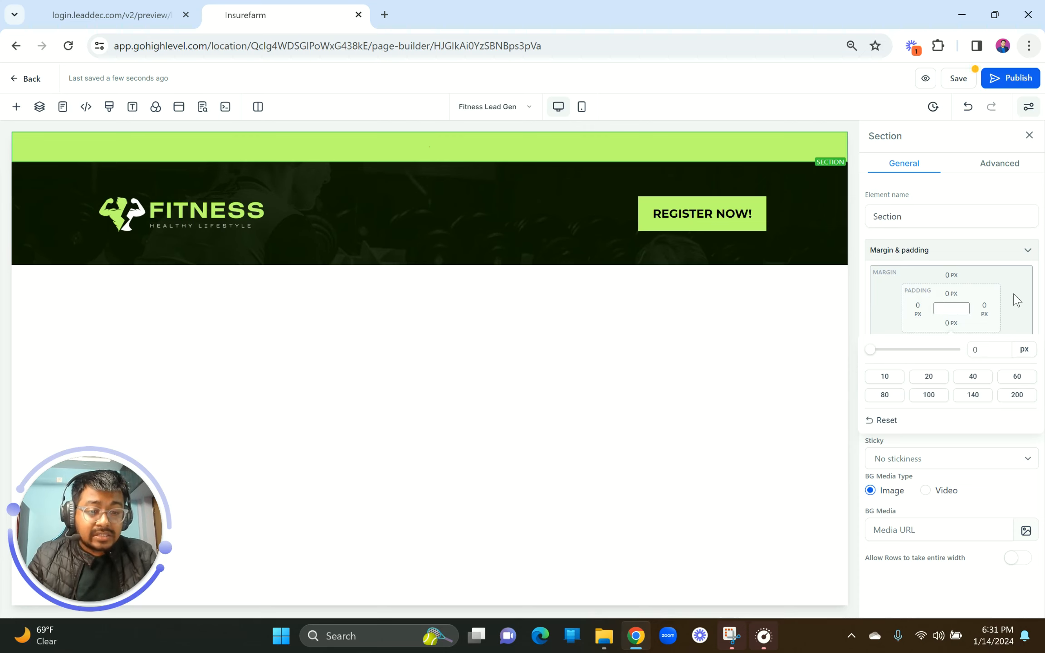
Step: Set the green row's top and bottom padding to 0 px as well
{"action": "left_click", "coordinate": [486, 160]}
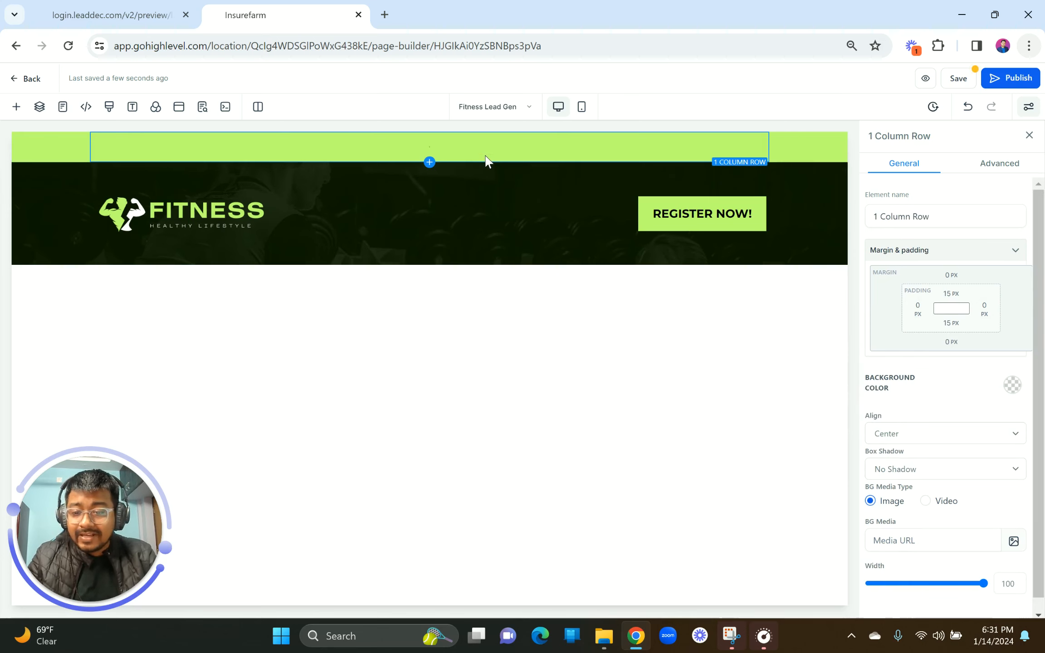
{"action": "left_click", "coordinate": [952, 294]}
{"action": "left_click_drag", "start_coordinate": [896, 321], "coordinate": [870, 320]}
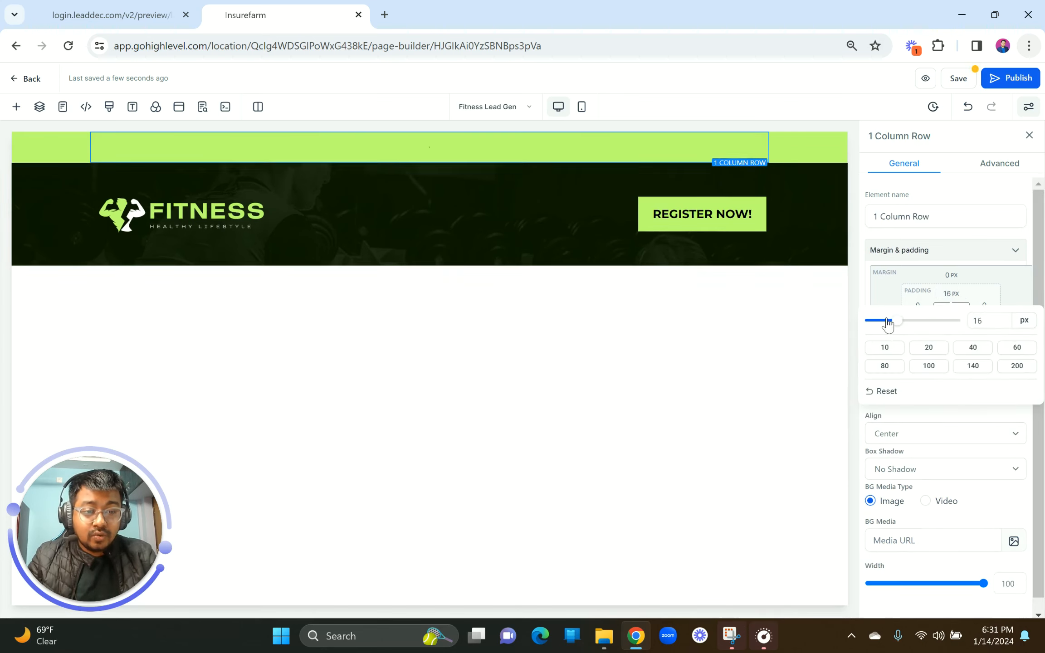
{"action": "left_click", "coordinate": [1024, 287]}
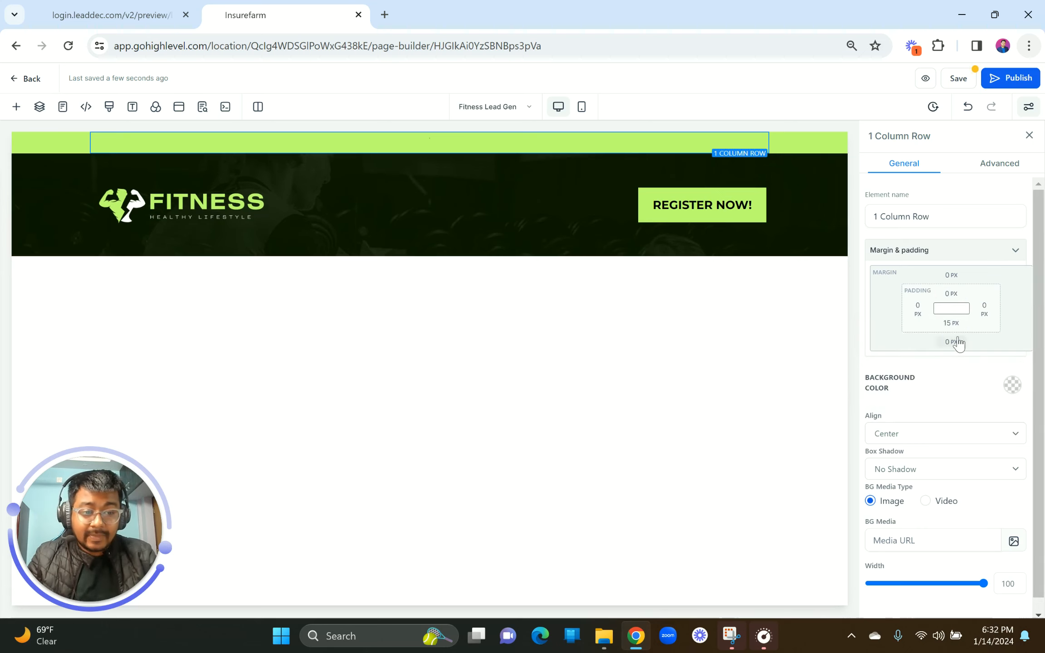
{"action": "left_click", "coordinate": [951, 325]}
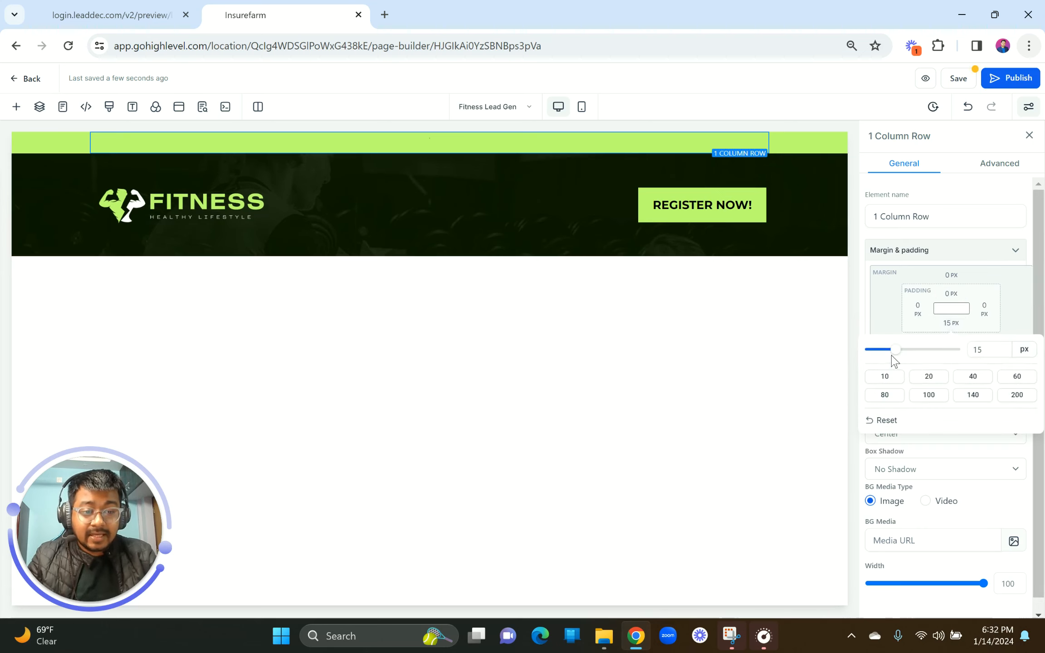
{"action": "left_click_drag", "start_coordinate": [896, 349], "coordinate": [871, 350]}
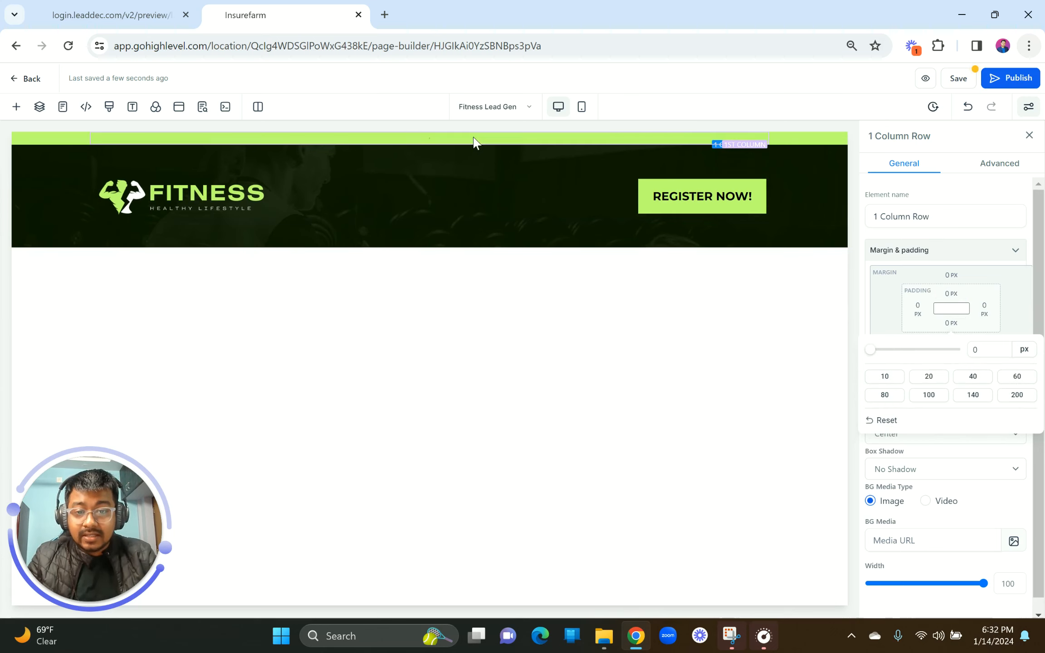
Step: Set the first column's top padding to 2 px
{"action": "left_click", "coordinate": [460, 144]}
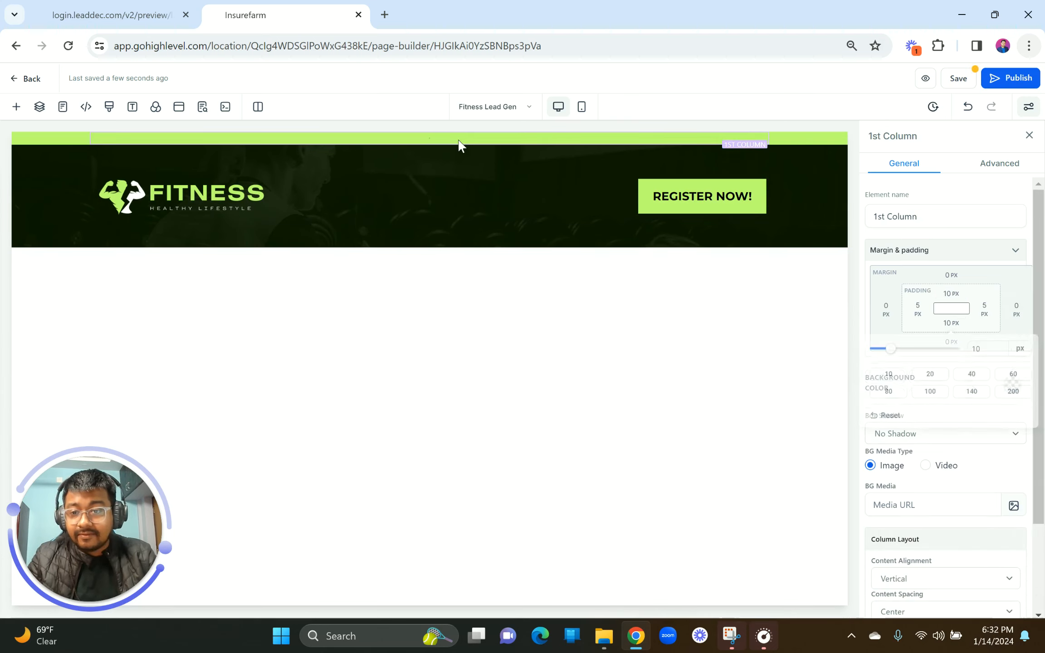
{"action": "left_click", "coordinate": [951, 294]}
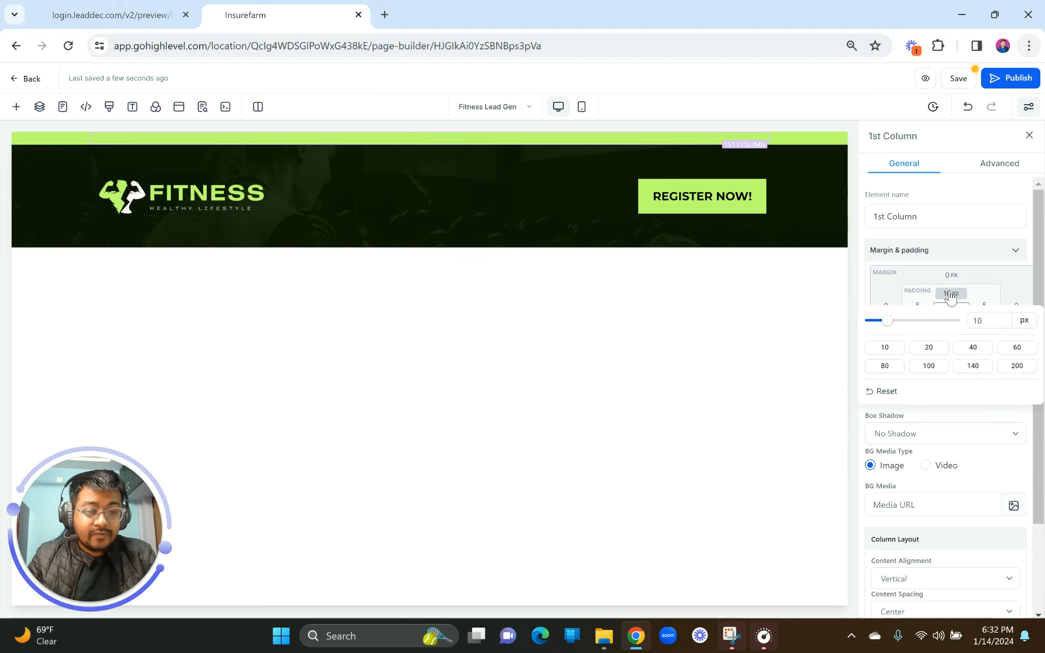
{"action": "double_click", "coordinate": [979, 319]}
{"action": "type", "text": "2"}
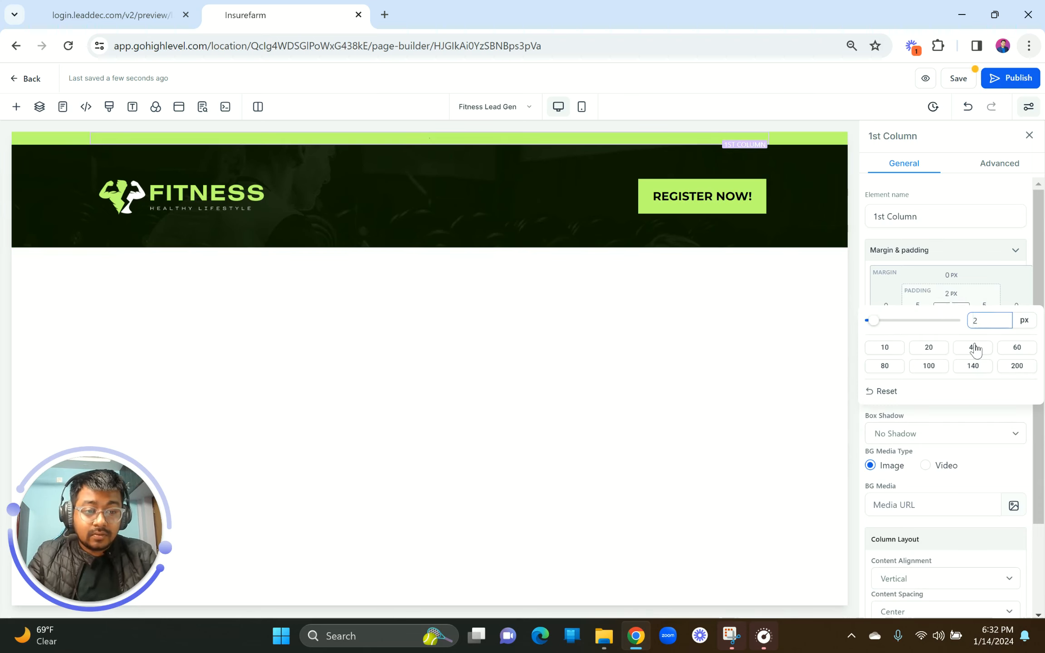
{"action": "left_click", "coordinate": [970, 420]}
Step: Adjust the column's bottom padding to 9 px and compare the header with the reference
{"action": "left_click", "coordinate": [952, 323]}
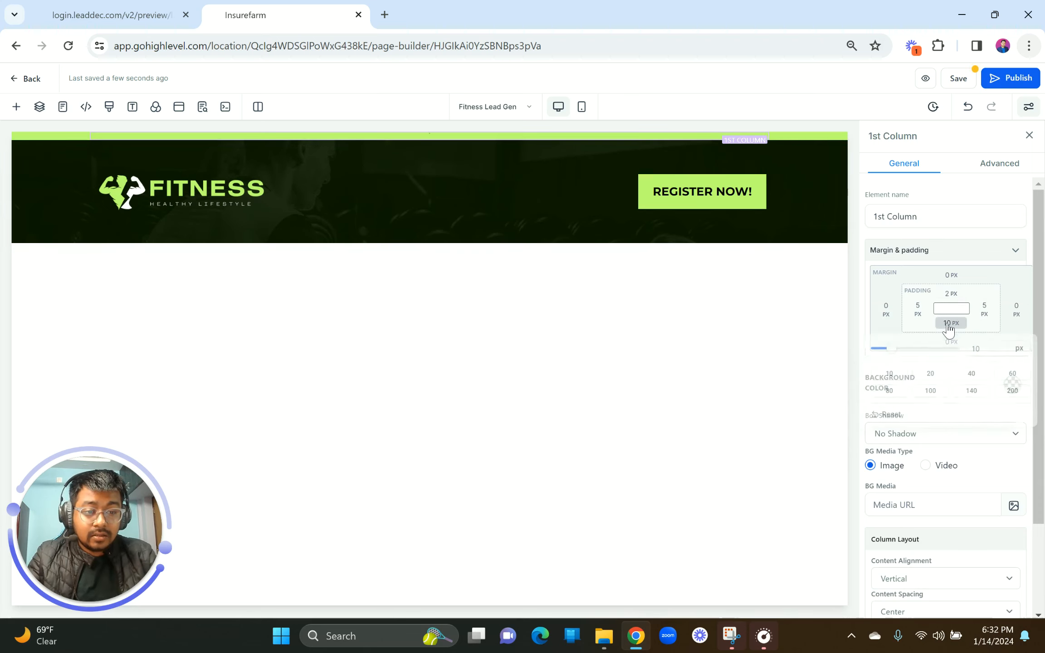
{"action": "mouse_move", "coordinate": [889, 354]}
{"action": "left_mouse_down"}
{"action": "mouse_move", "coordinate": [875, 355]}
{"action": "mouse_move", "coordinate": [886, 356]}
{"action": "left_mouse_up"}
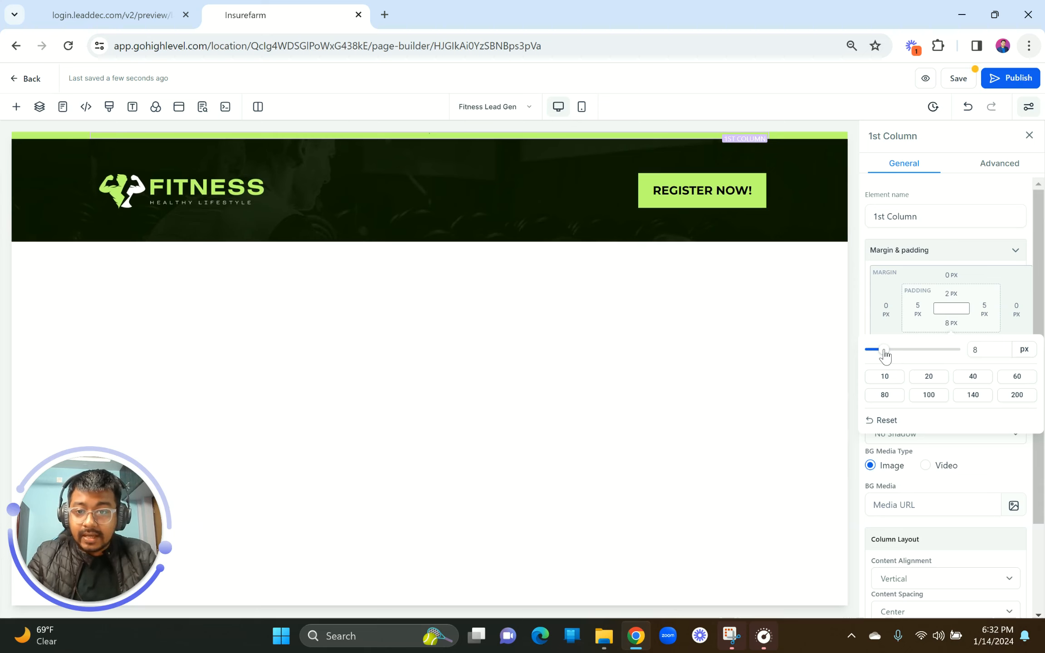
{"action": "left_click_drag", "start_coordinate": [886, 356], "coordinate": [887, 356]}
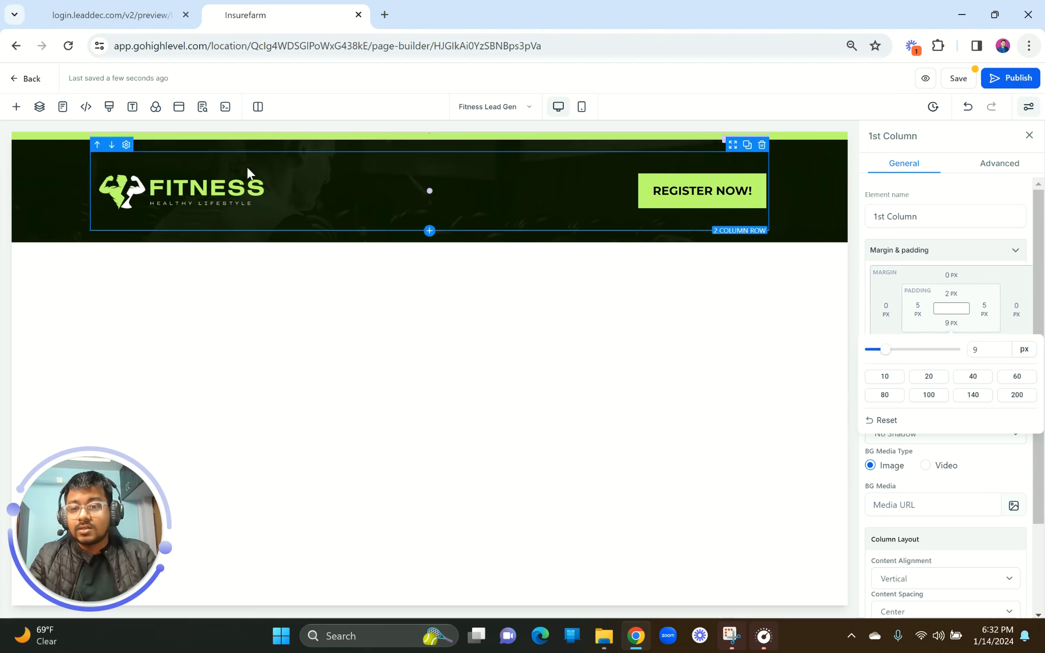
{"action": "left_click", "coordinate": [520, 202]}
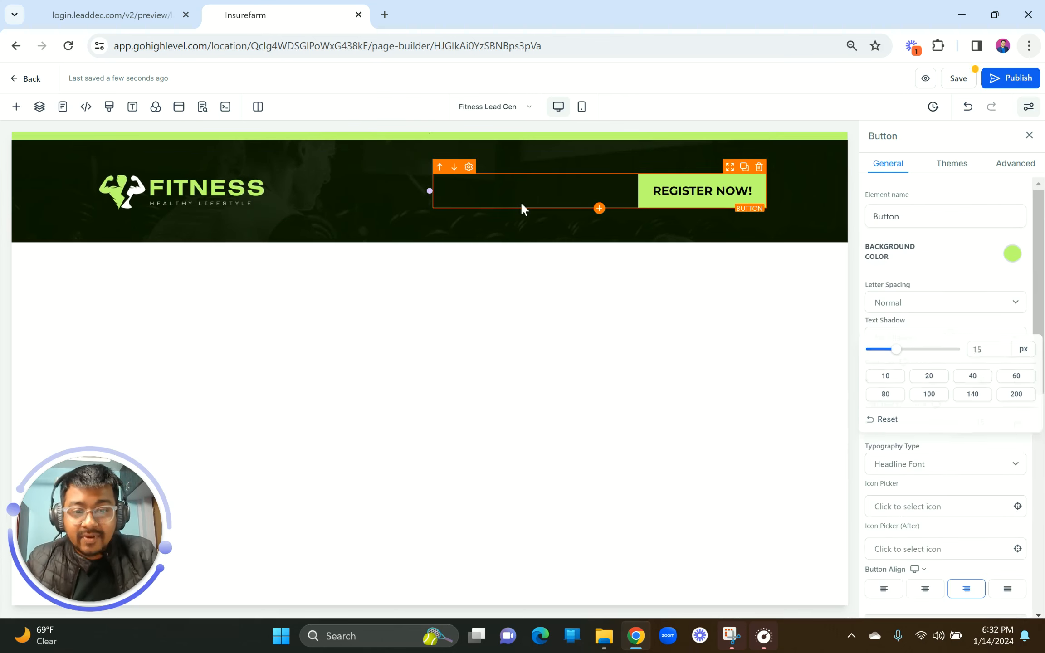
{"action": "left_click", "coordinate": [409, 238]}
{"action": "left_click", "coordinate": [136, 10]}
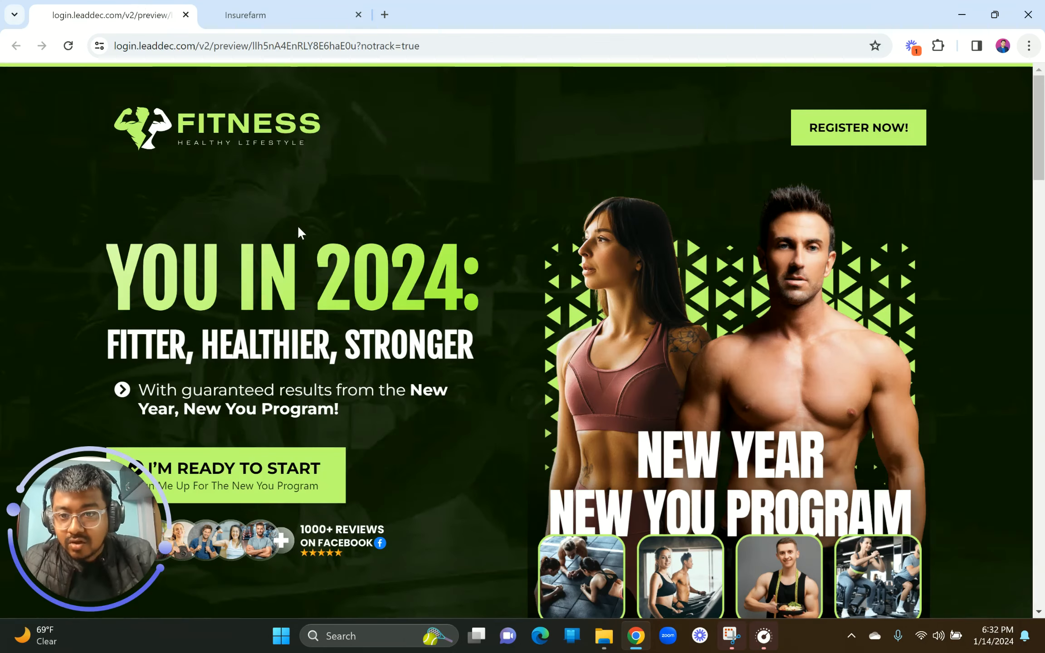
{"action": "left_click", "coordinate": [218, 9]}
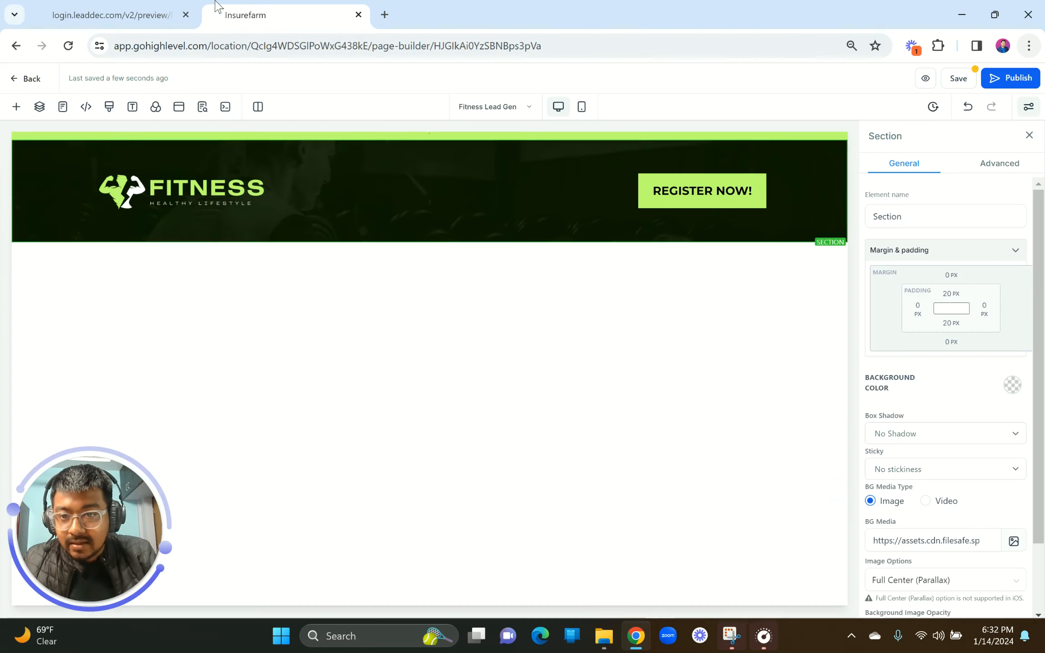
Step: Change the first column's bottom padding to 5 px and recheck the reference preview
{"action": "left_click", "coordinate": [368, 138]}
{"action": "left_click", "coordinate": [951, 323]}
{"action": "left_click_drag", "start_coordinate": [987, 348], "coordinate": [964, 350]}
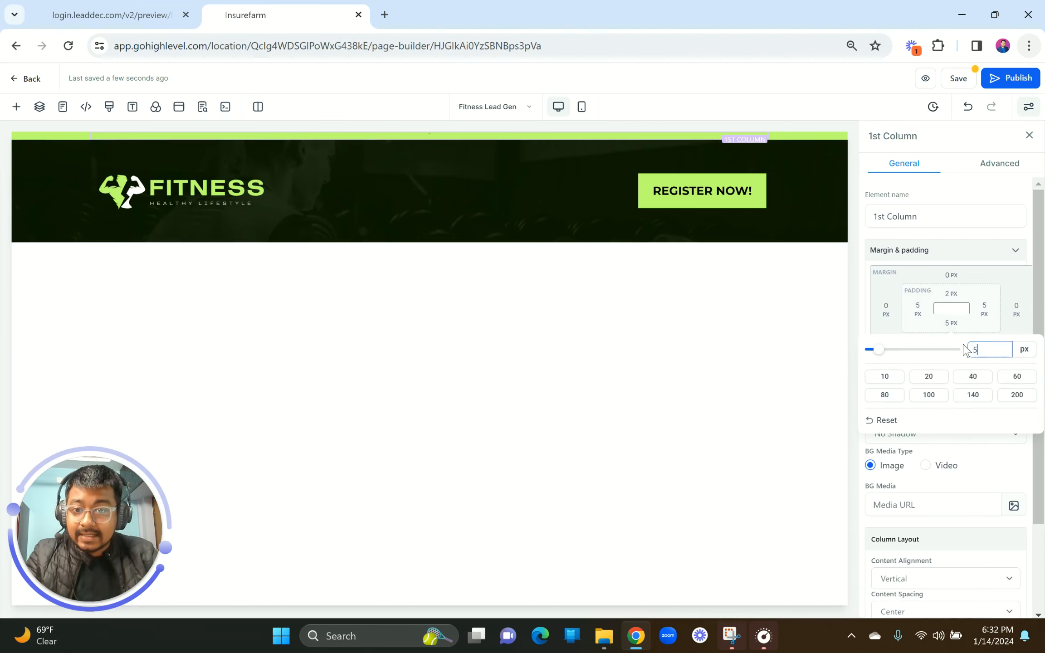
{"action": "left_click", "coordinate": [748, 361]}
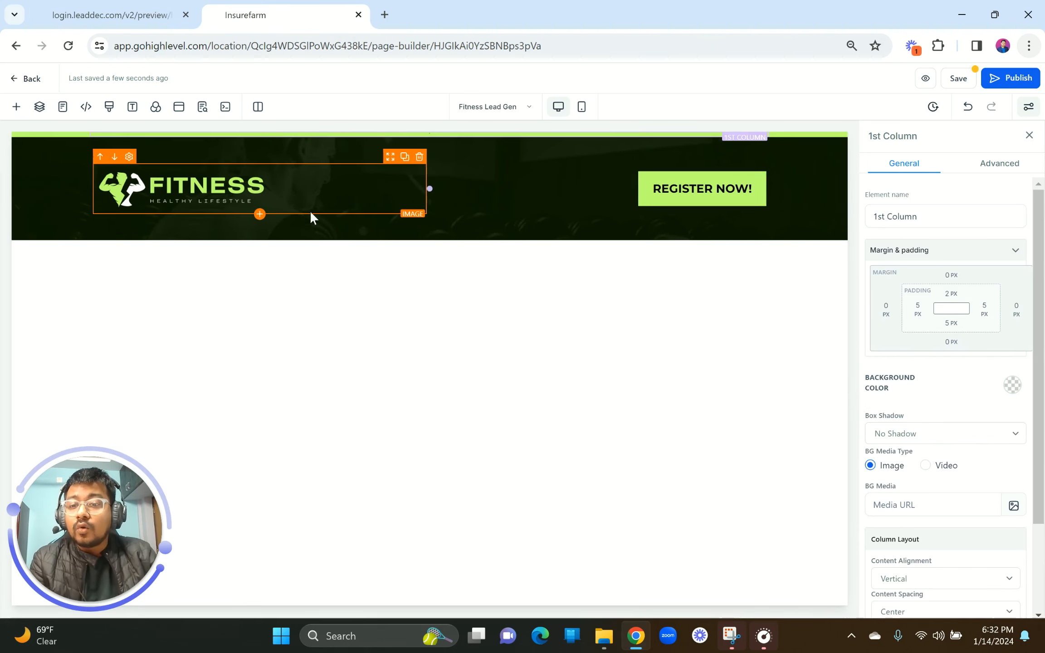
{"action": "left_click", "coordinate": [137, 1]}
{"action": "scroll", "coordinate": [370, 255], "scroll_direction": "down", "scroll_amount": 2}
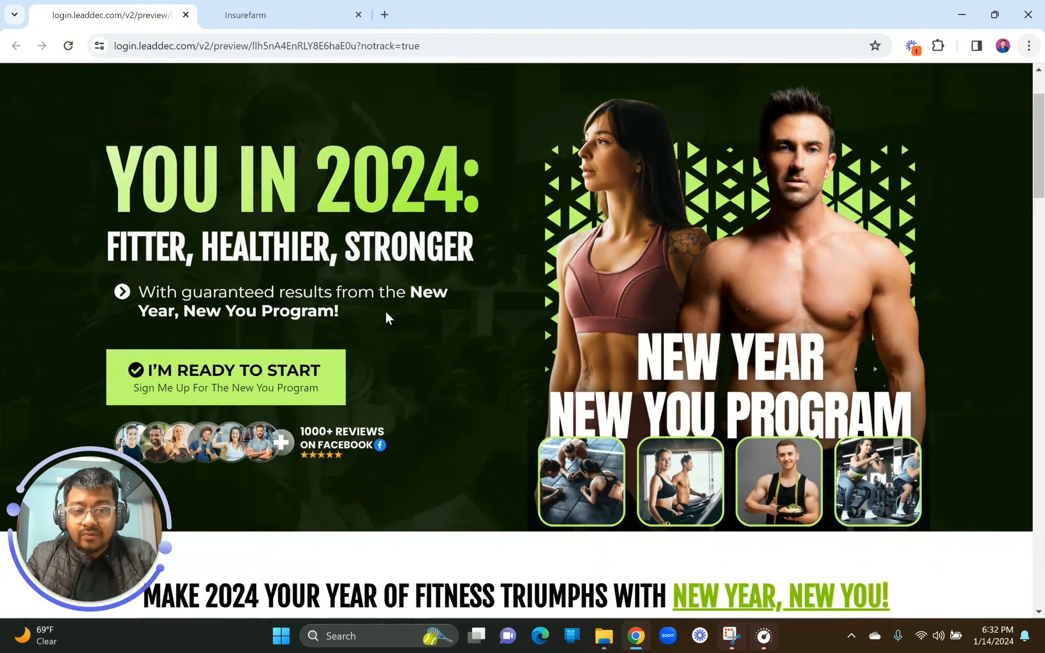
{"action": "scroll", "coordinate": [293, 243], "scroll_direction": "up", "scroll_amount": 1}
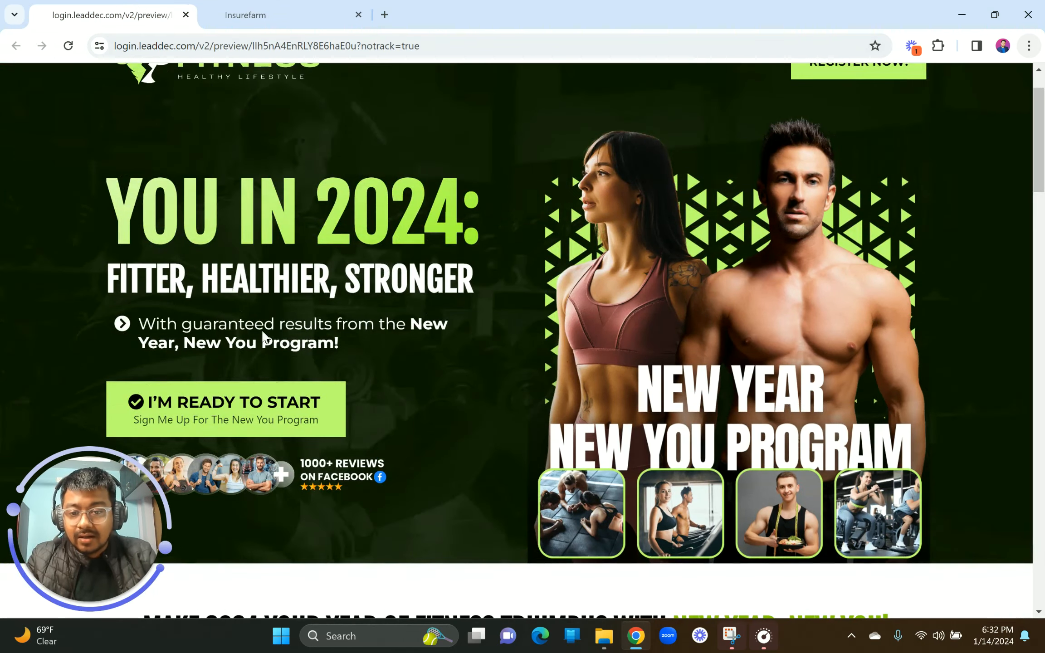
{"action": "scroll", "coordinate": [299, 244], "scroll_direction": "up", "scroll_amount": 2}
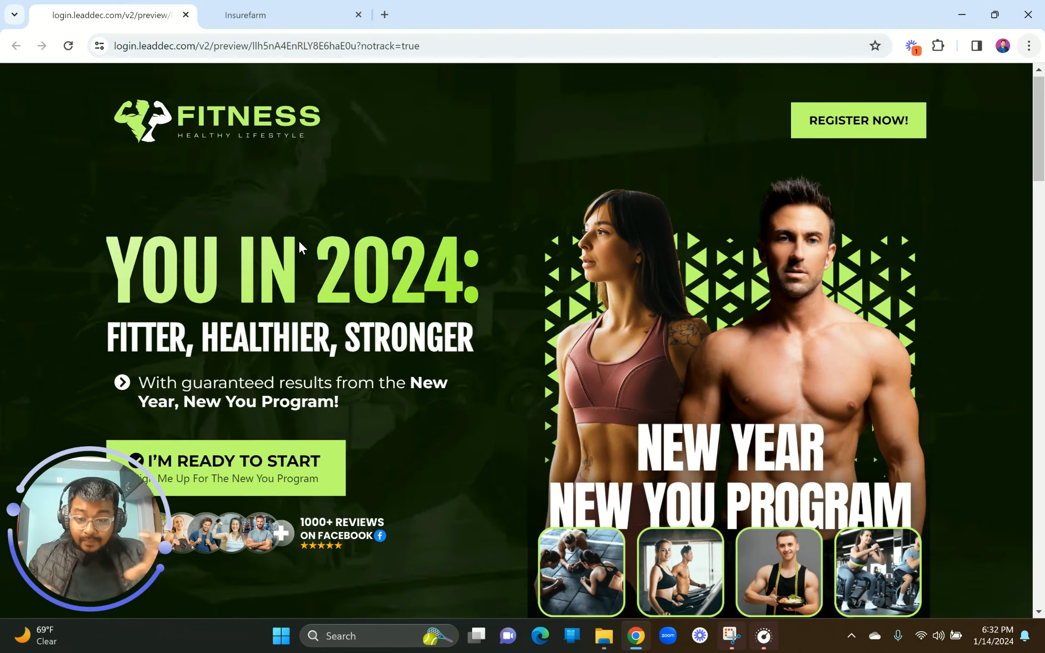
{"action": "left_click", "coordinate": [292, 9]}
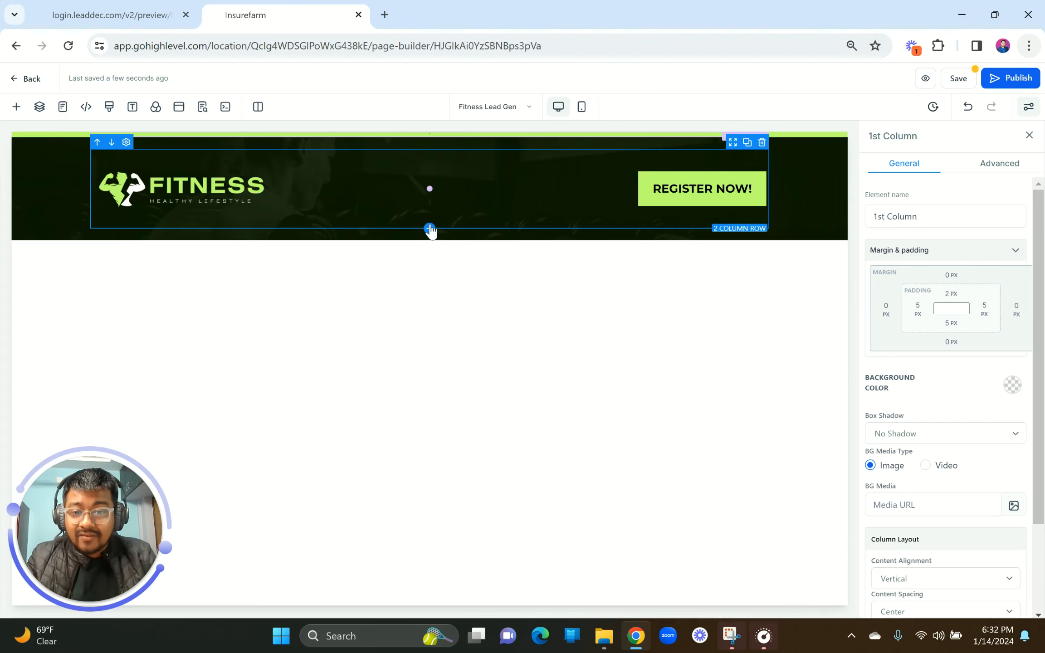
Step: Add a two-column row below the header with an Image element in the second column
{"action": "left_click", "coordinate": [430, 229]}
{"action": "left_click", "coordinate": [292, 196]}
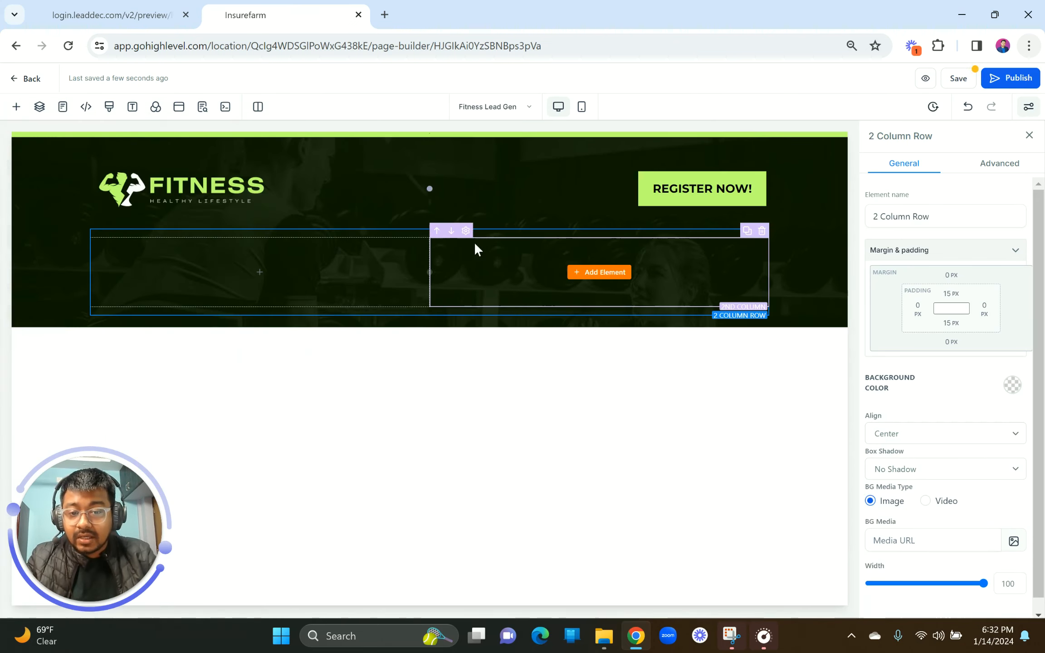
{"action": "left_click", "coordinate": [595, 272]}
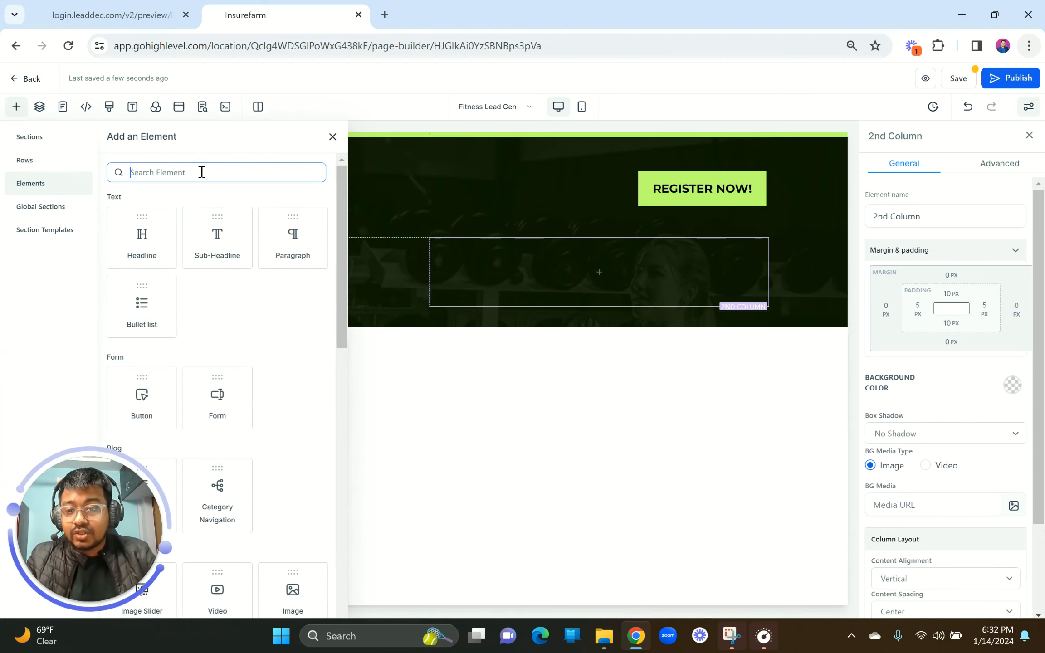
{"action": "type", "text": "IMAGE"}
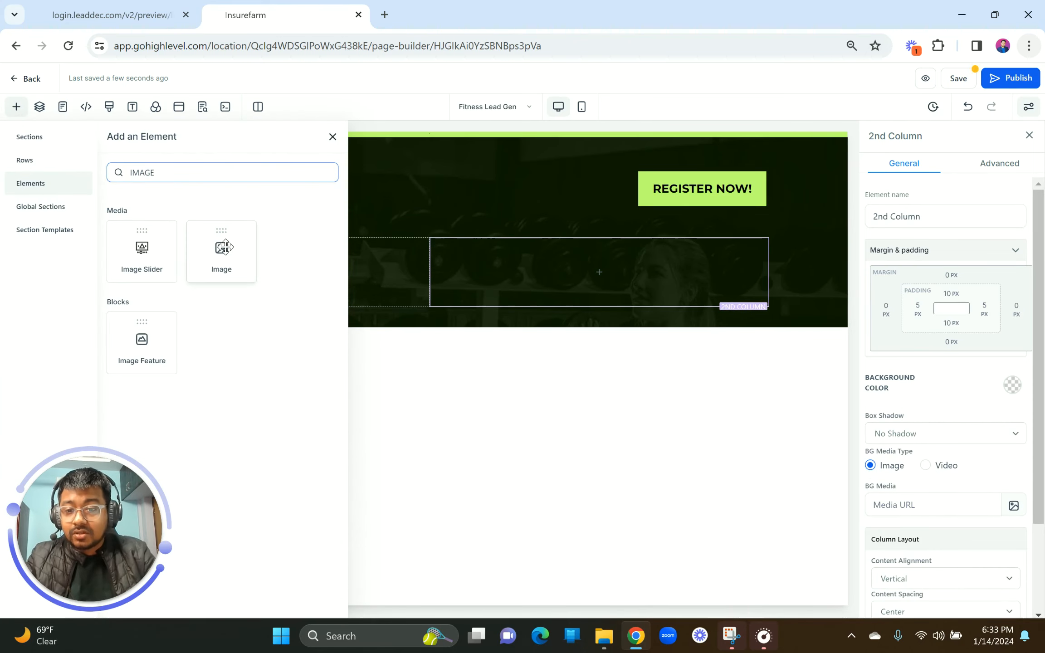
{"action": "left_click", "coordinate": [226, 247]}
{"action": "left_click", "coordinate": [112, 15]}
{"action": "scroll", "coordinate": [522, 317], "scroll_direction": "down", "scroll_amount": 4}
{"action": "left_click", "coordinate": [239, 4]}
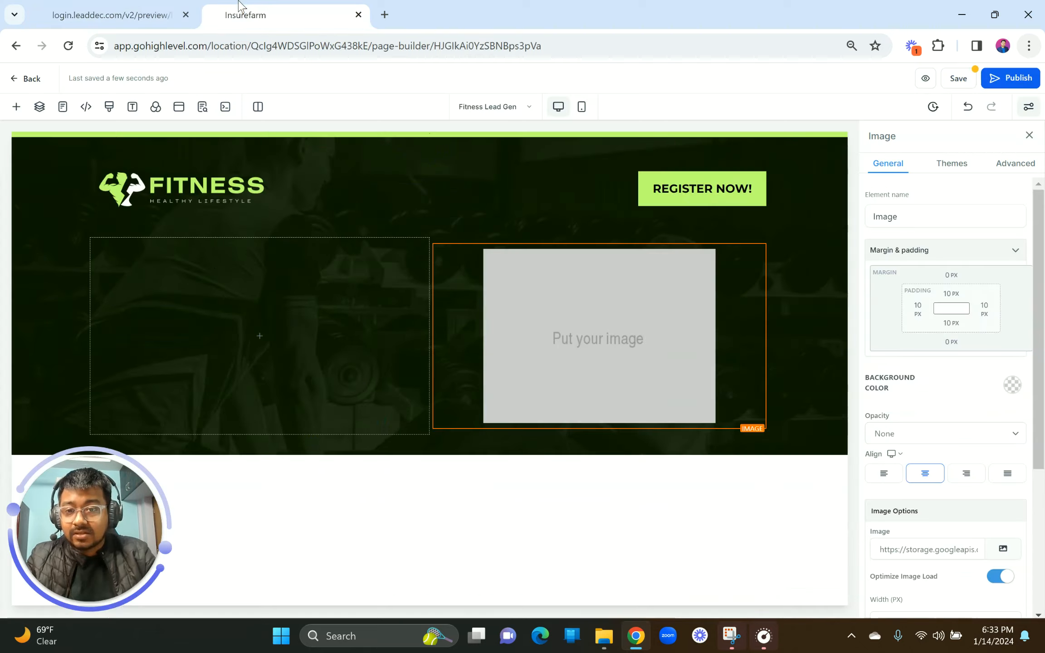
Step: Add a Headline element to the first column and compare with the reference
{"action": "left_click", "coordinate": [275, 340]}
{"action": "left_click", "coordinate": [169, 166]}
{"action": "key", "text": "ctrl+a"}
{"action": "type", "text": "H"}
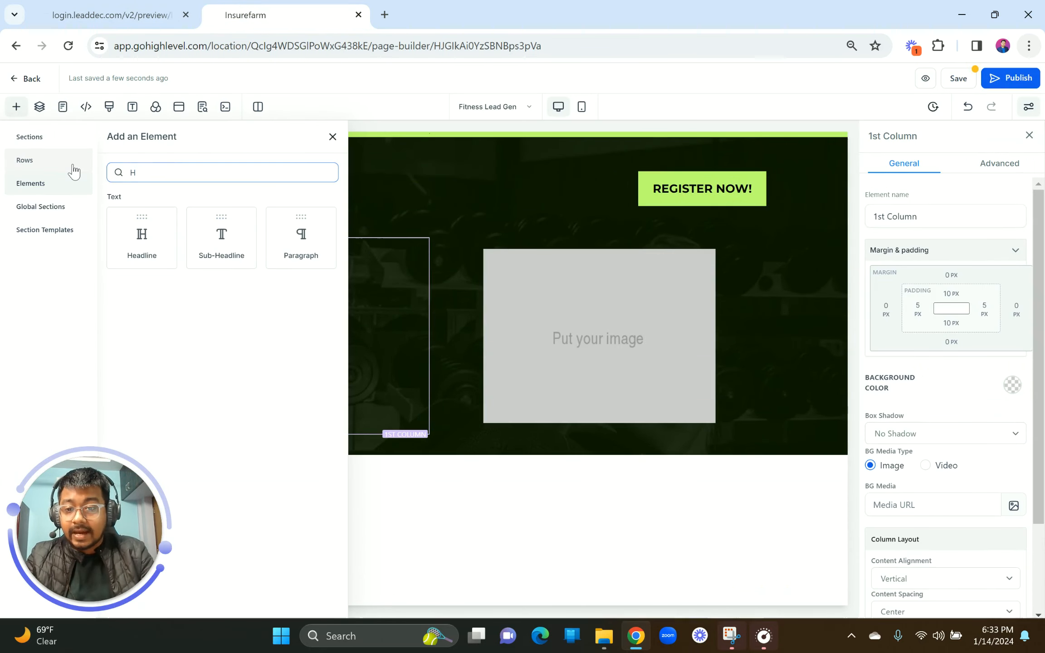
{"action": "left_click", "coordinate": [142, 234]}
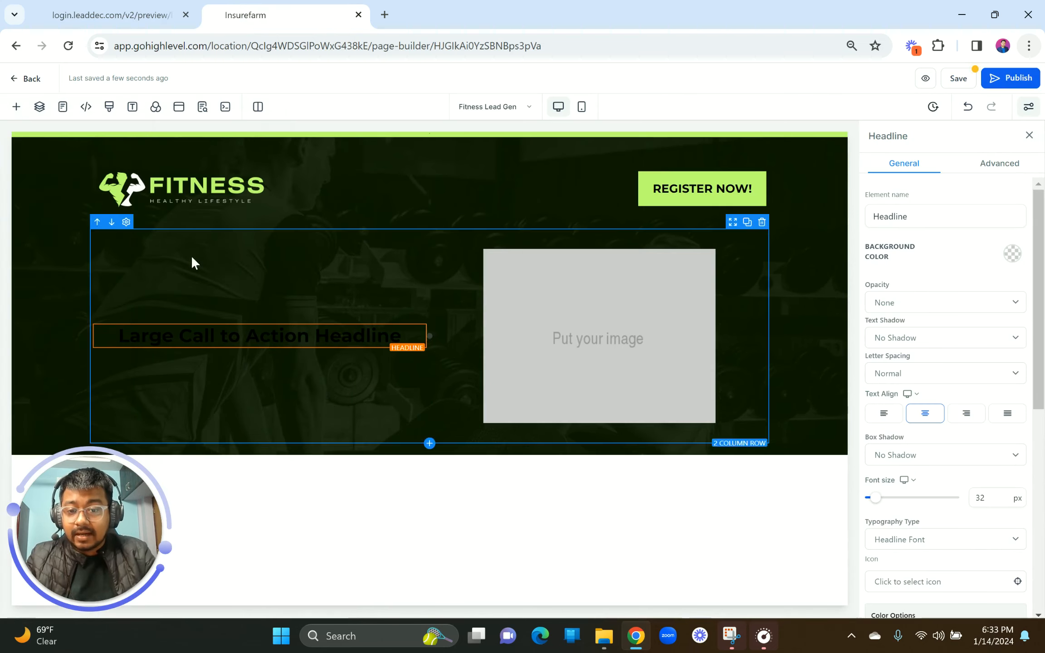
{"action": "left_click", "coordinate": [122, 7]}
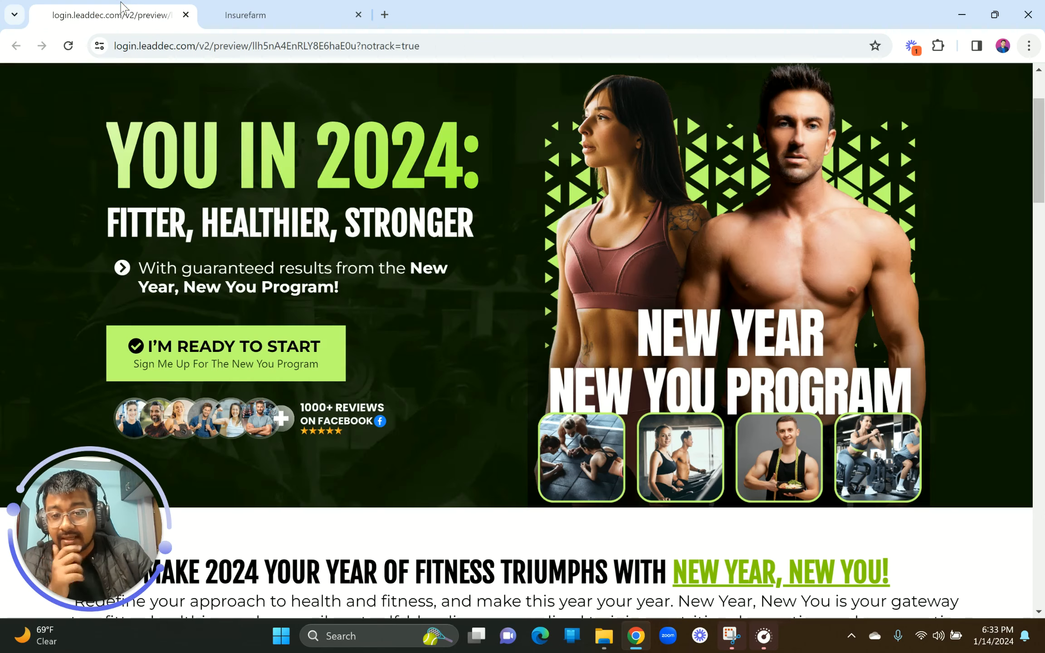
Step: Look up the reference headline's font, Fjalla One, and copy its name
{"action": "left_click", "coordinate": [243, 7]}
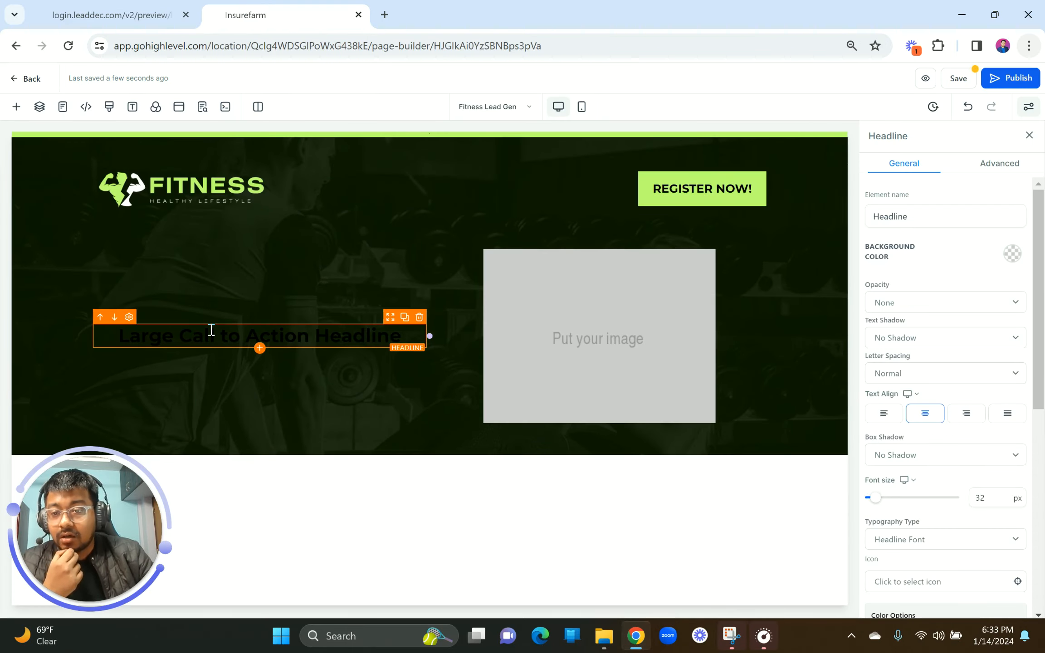
{"action": "left_click", "coordinate": [134, 109]}
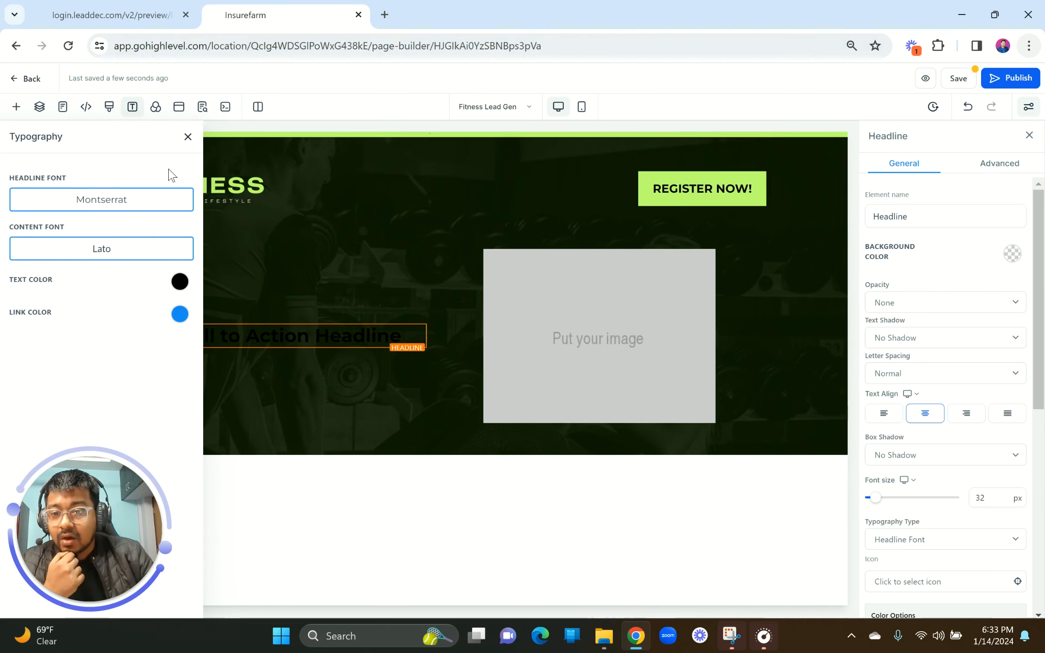
{"action": "left_click", "coordinate": [189, 137]}
{"action": "left_click", "coordinate": [110, 9]}
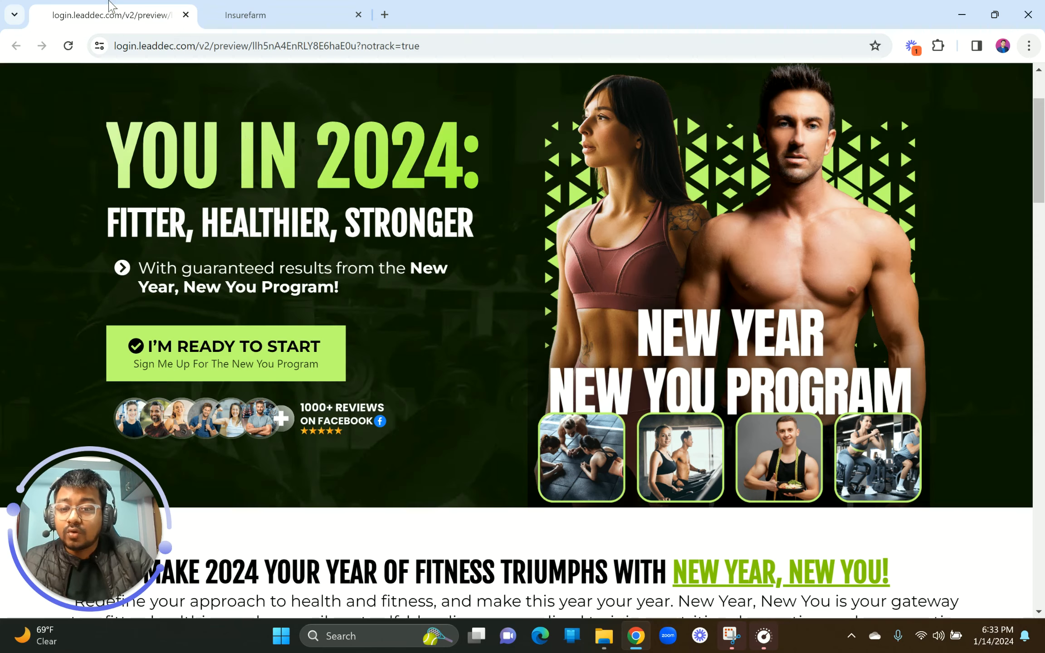
{"action": "right_click", "coordinate": [150, 157]}
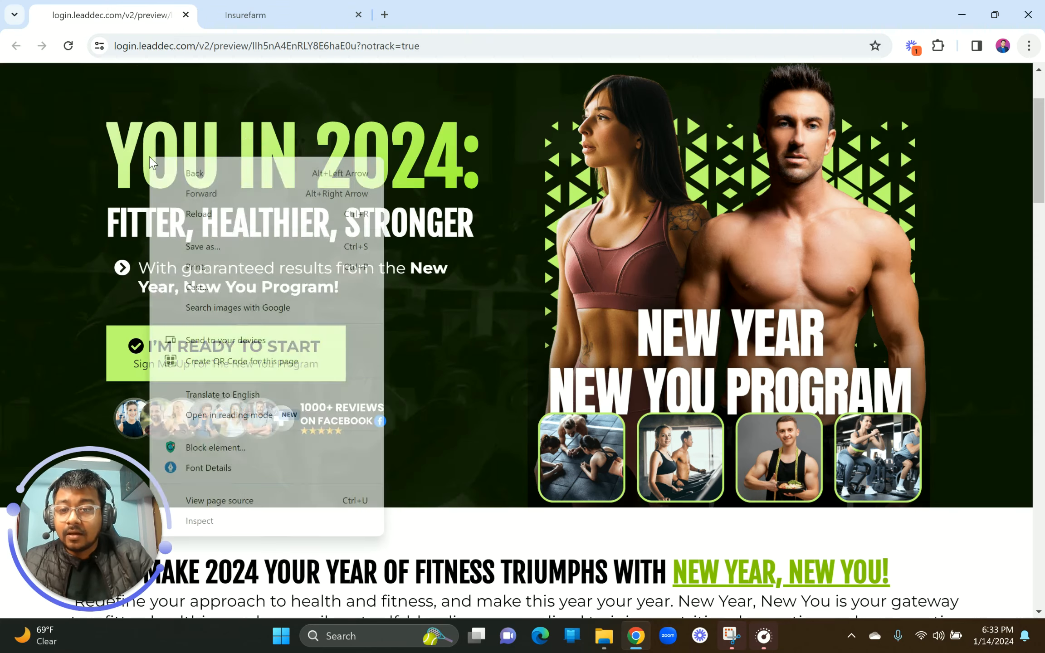
{"action": "left_click", "coordinate": [209, 467]}
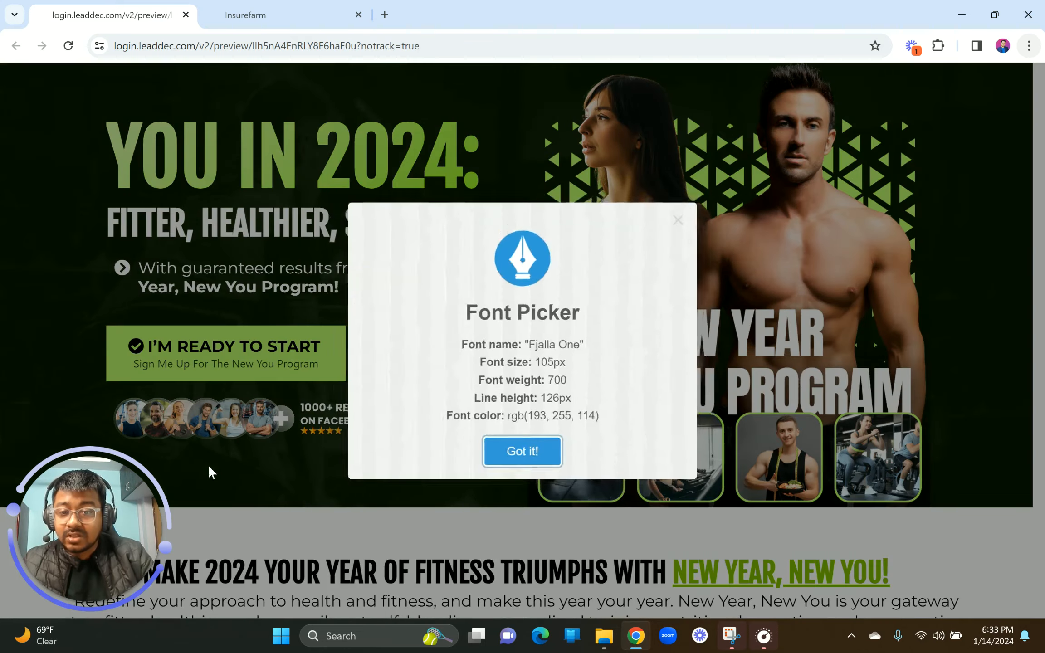
{"action": "left_click_drag", "start_coordinate": [529, 346], "coordinate": [573, 347]}
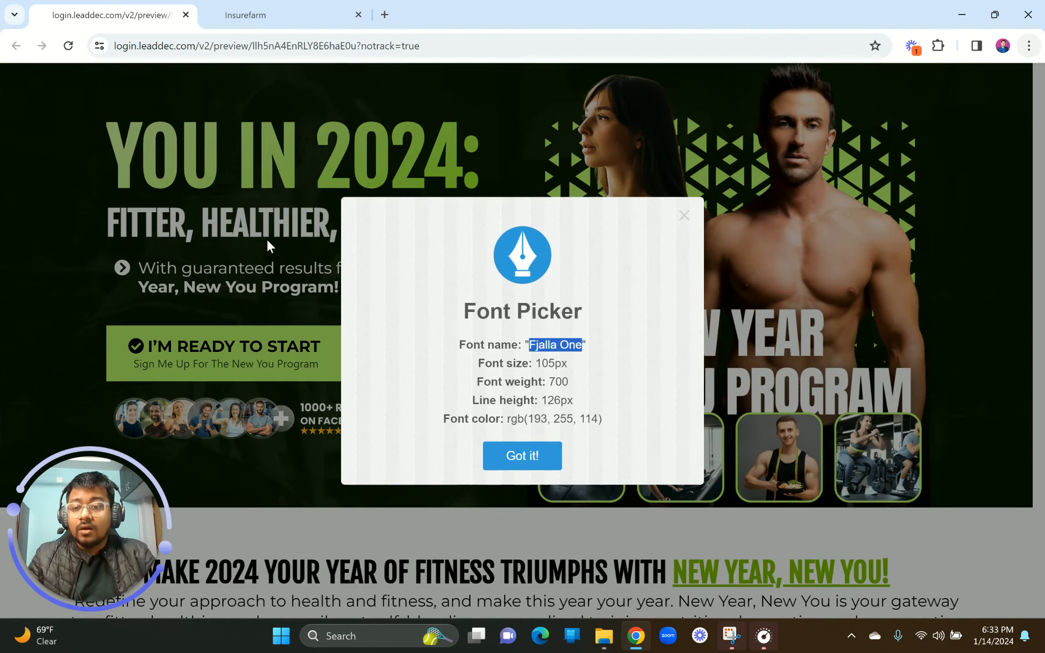
{"action": "left_click", "coordinate": [279, 12]}
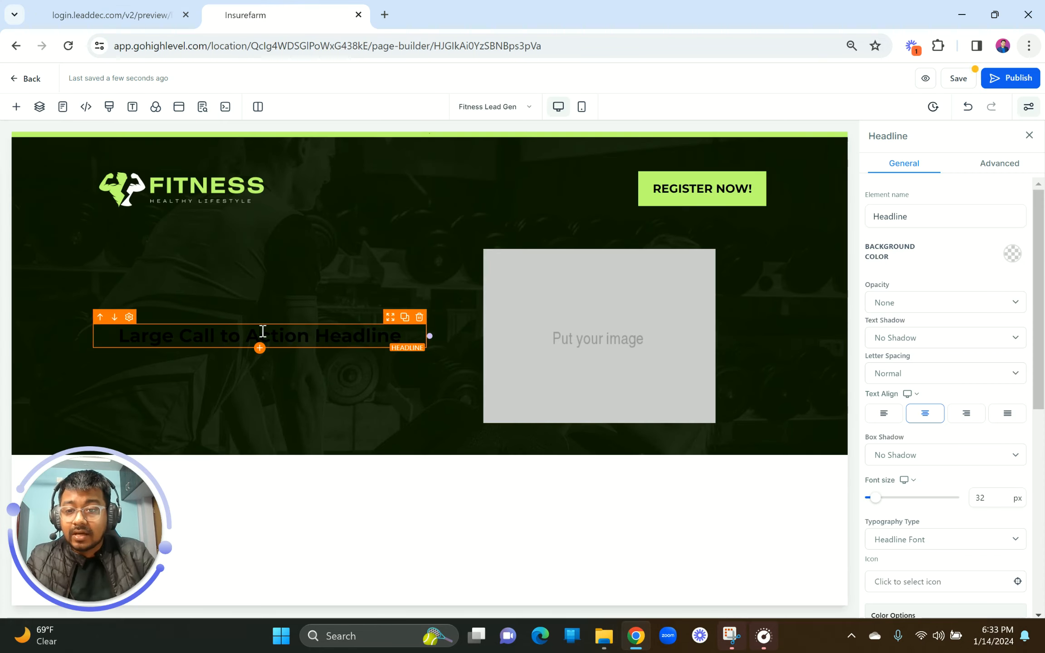
Step: Set the page's headline font to Fjalla One from Google fonts
{"action": "left_click", "coordinate": [133, 107]}
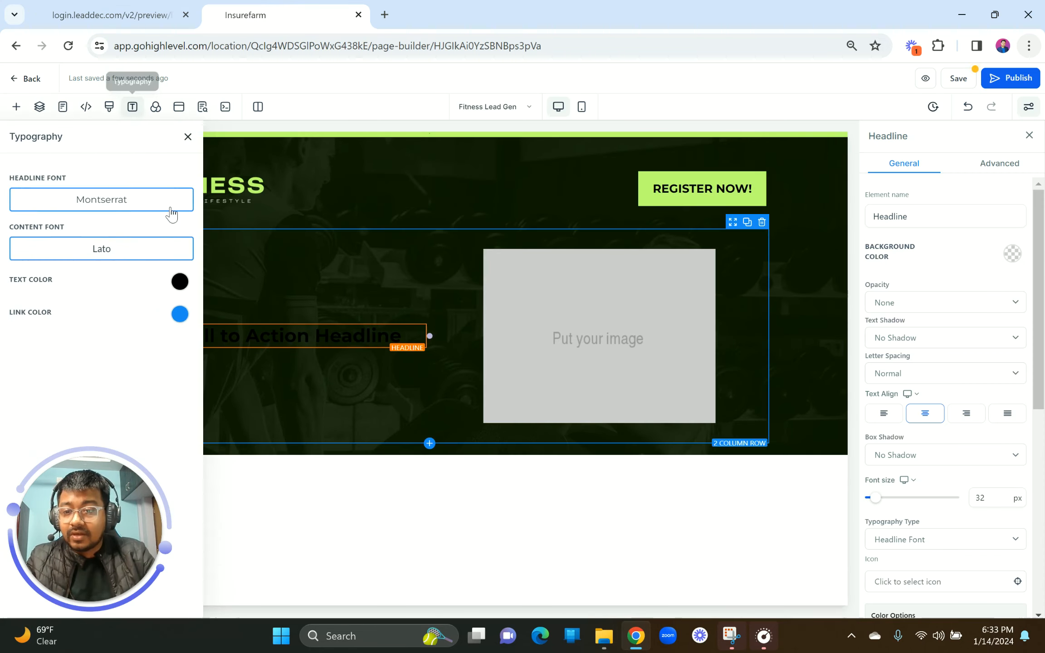
{"action": "left_click", "coordinate": [131, 206]}
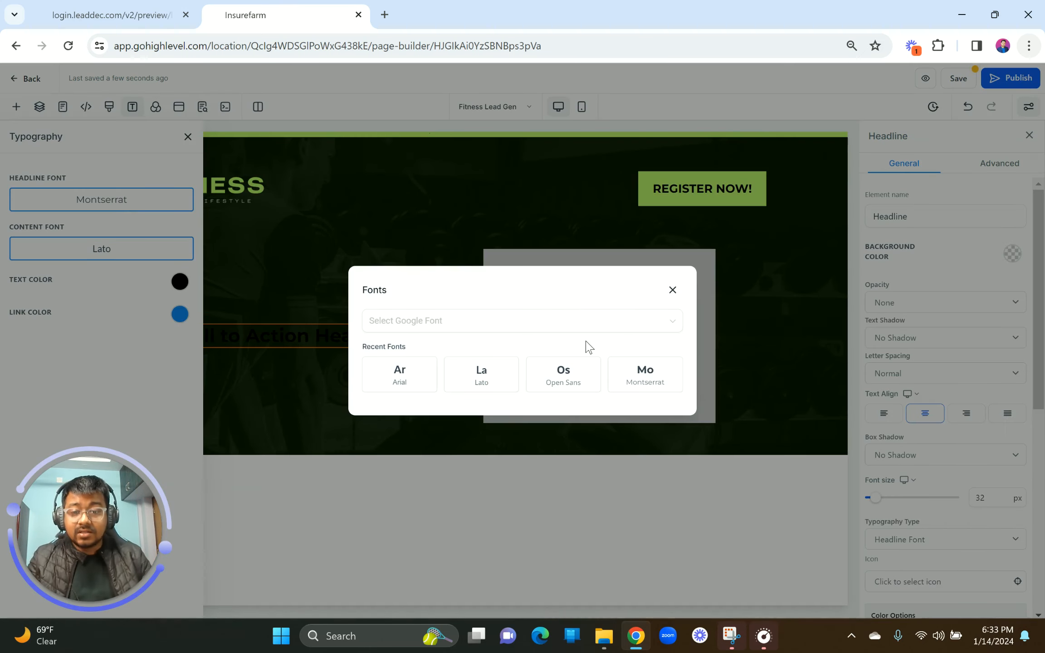
{"action": "left_click", "coordinate": [535, 323]}
{"action": "type", "text": "Fjalla One"}
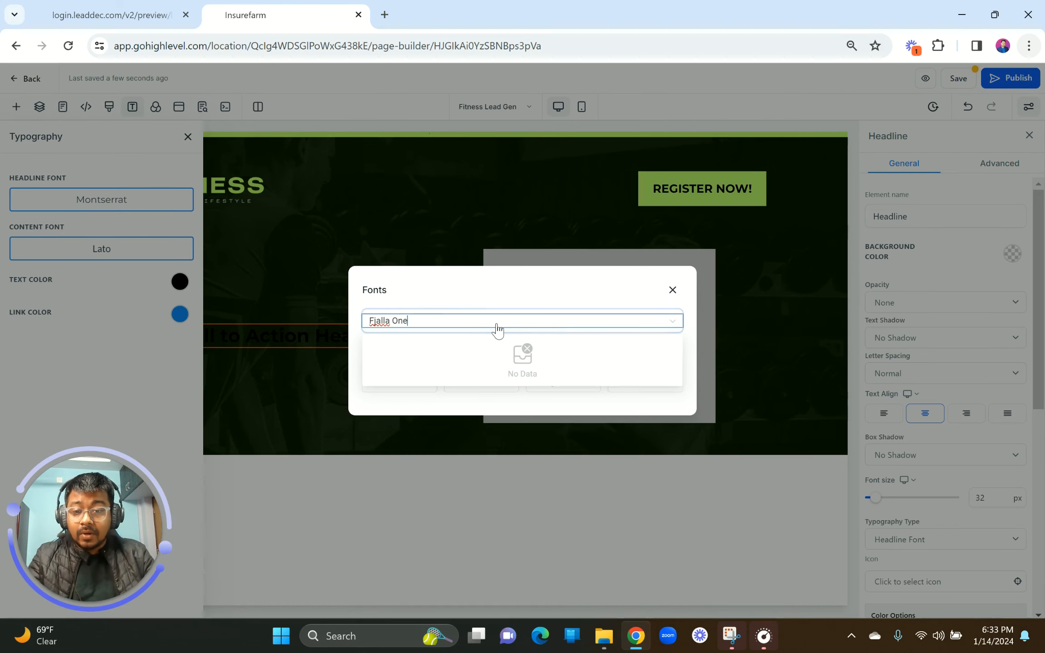
{"action": "left_click", "coordinate": [442, 356]}
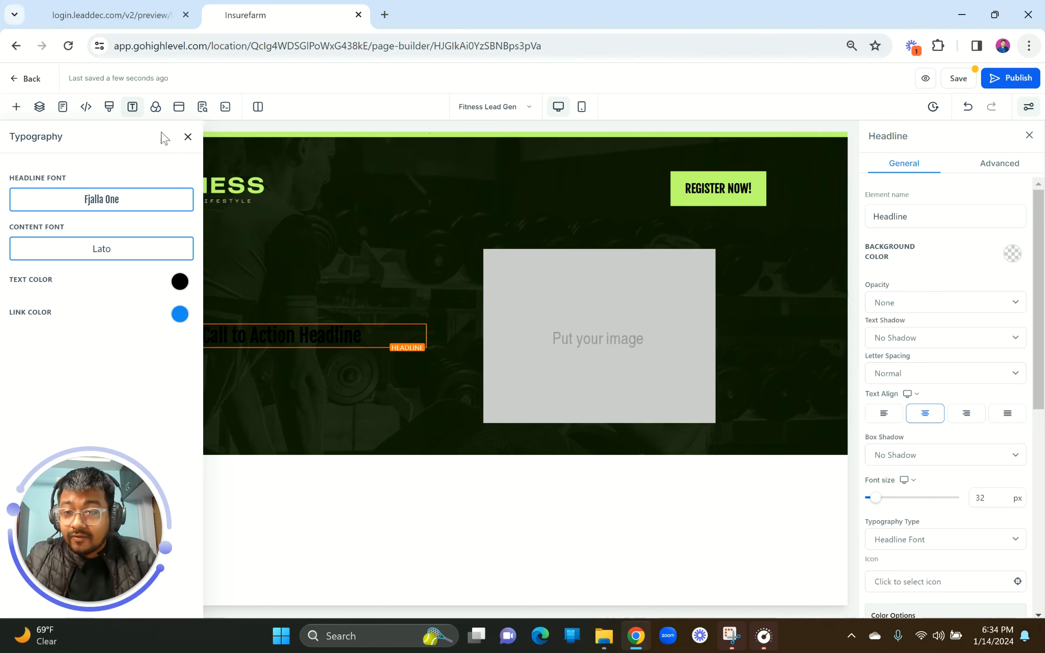
Step: Dismiss the reference font details and set the page content font to Montserrat
{"action": "left_click", "coordinate": [105, 7]}
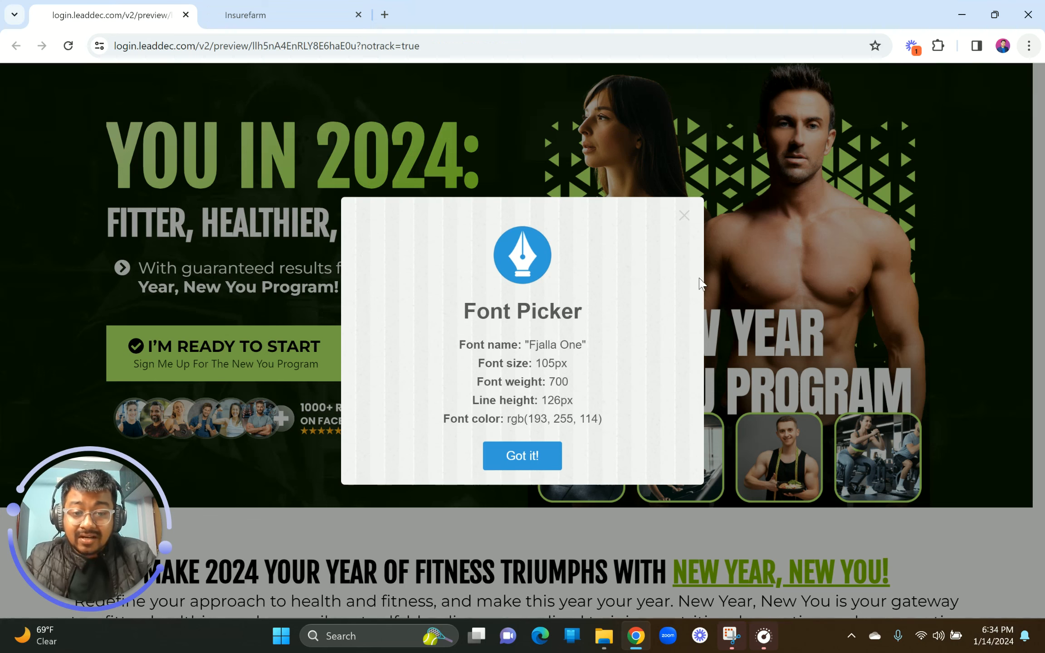
{"action": "left_click", "coordinate": [688, 221]}
{"action": "left_click", "coordinate": [313, 18]}
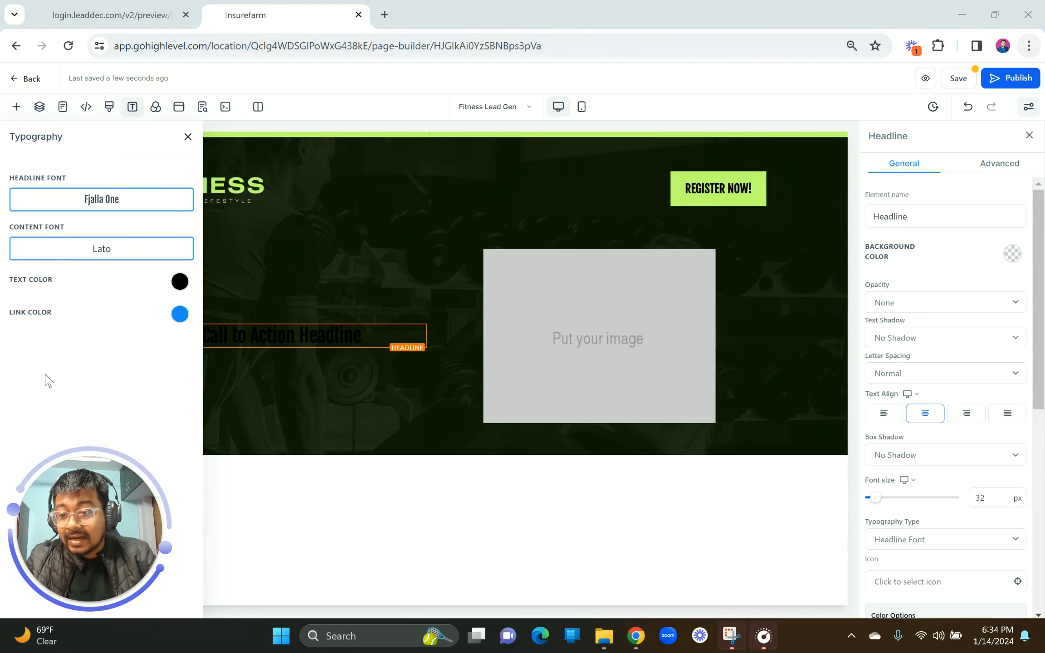
{"action": "left_click", "coordinate": [96, 249]}
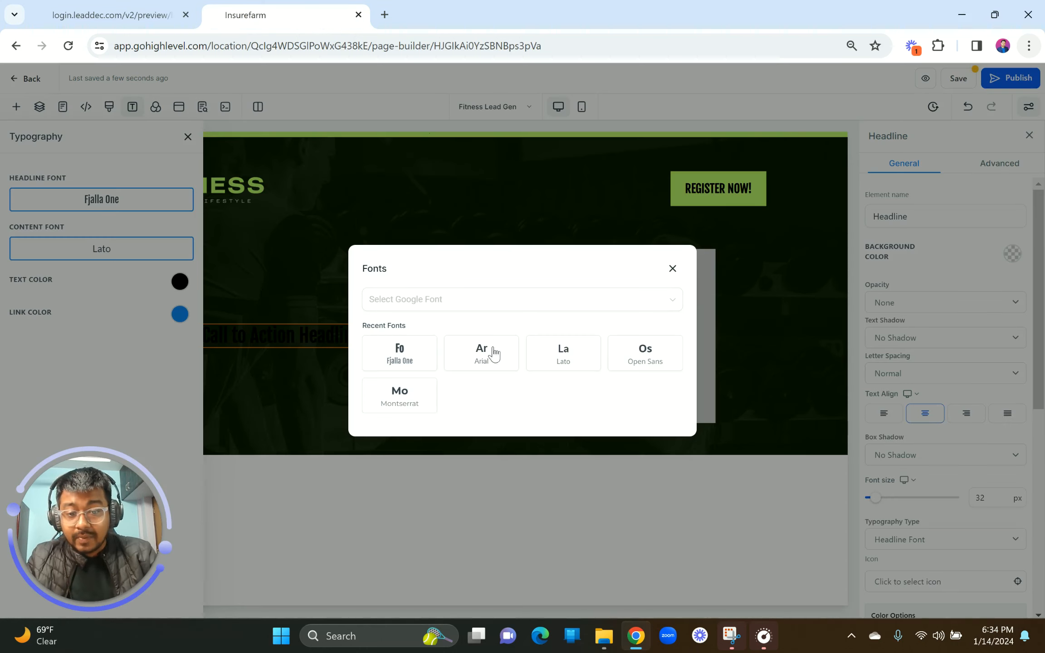
{"action": "left_click", "coordinate": [417, 393]}
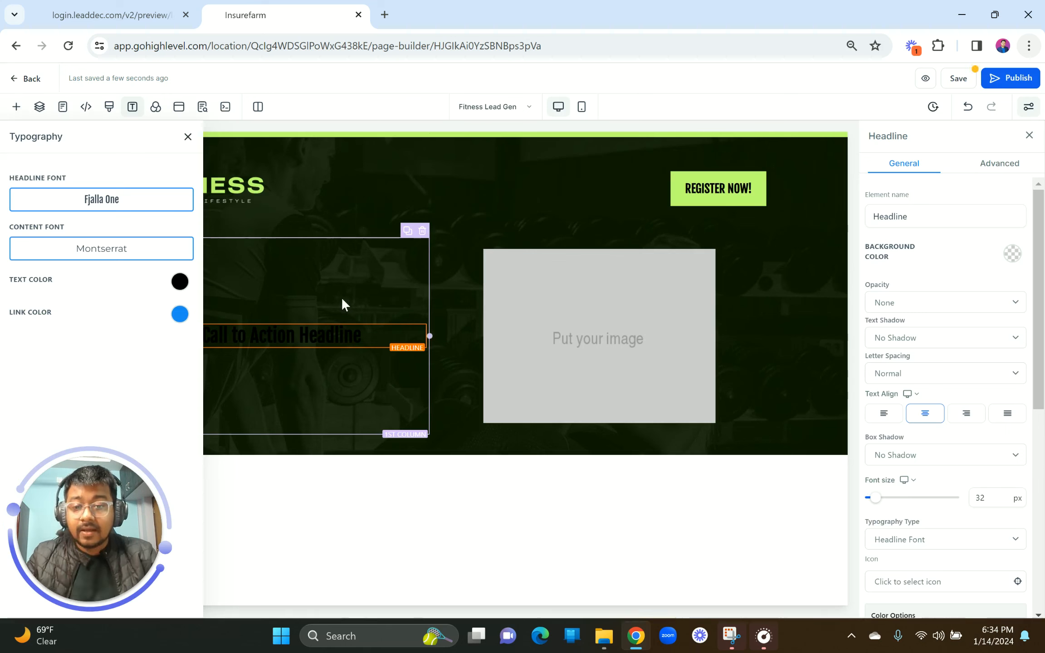
{"action": "left_click", "coordinate": [188, 136]}
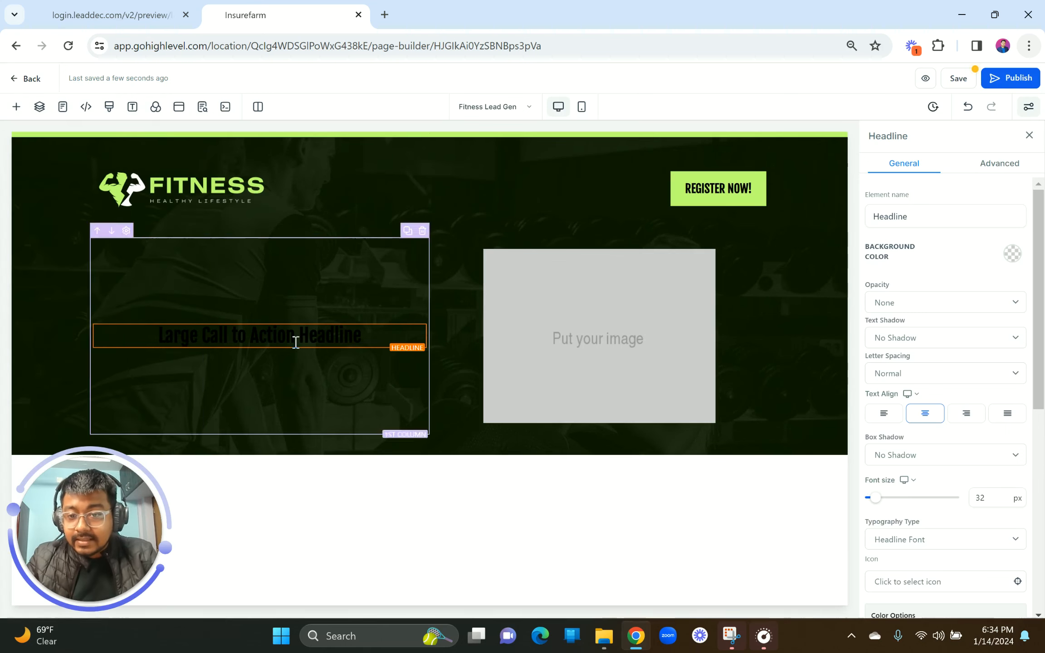
Step: Make the hero headline uppercase and save the page
{"action": "triple_click", "coordinate": [263, 329]}
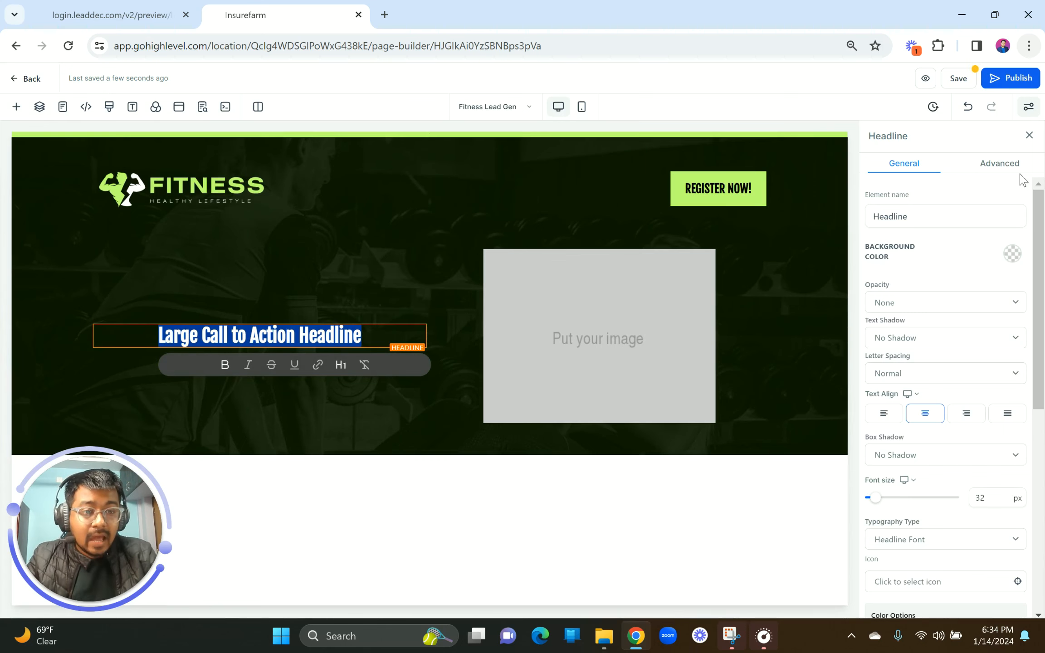
{"action": "left_click", "coordinate": [1005, 166]}
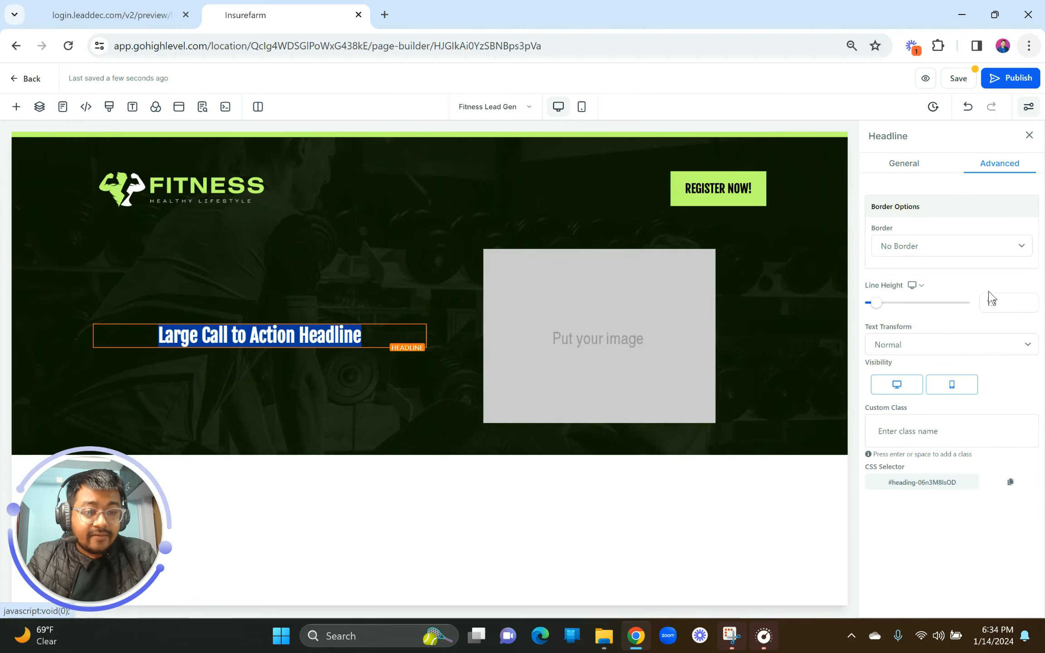
{"action": "left_click", "coordinate": [929, 346]}
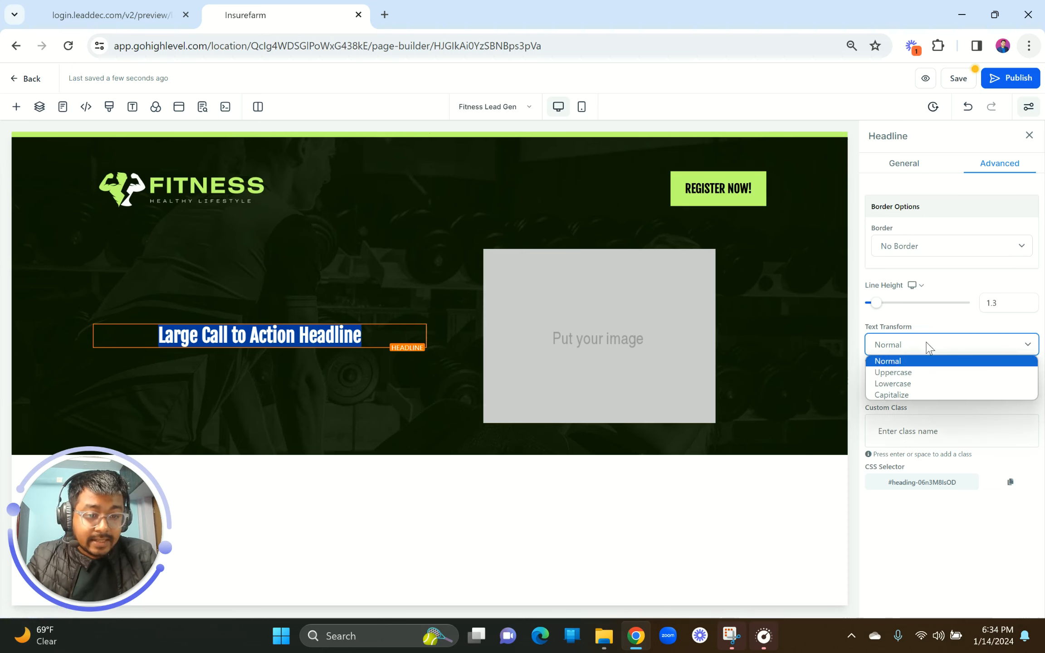
{"action": "left_click", "coordinate": [924, 375]}
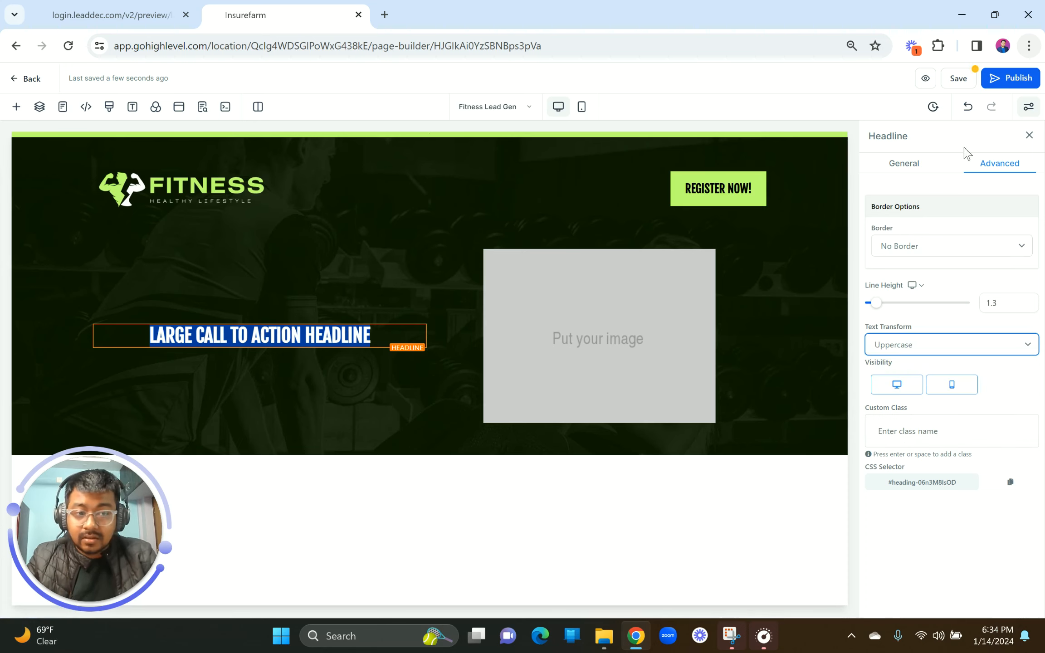
{"action": "left_click", "coordinate": [960, 84]}
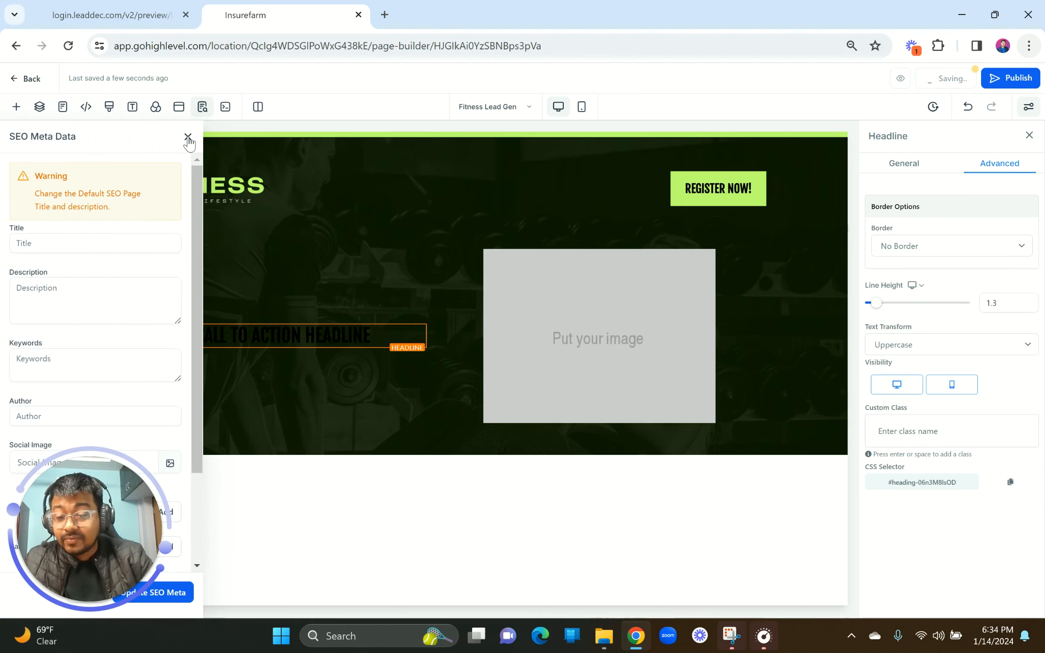
{"action": "left_click", "coordinate": [187, 137]}
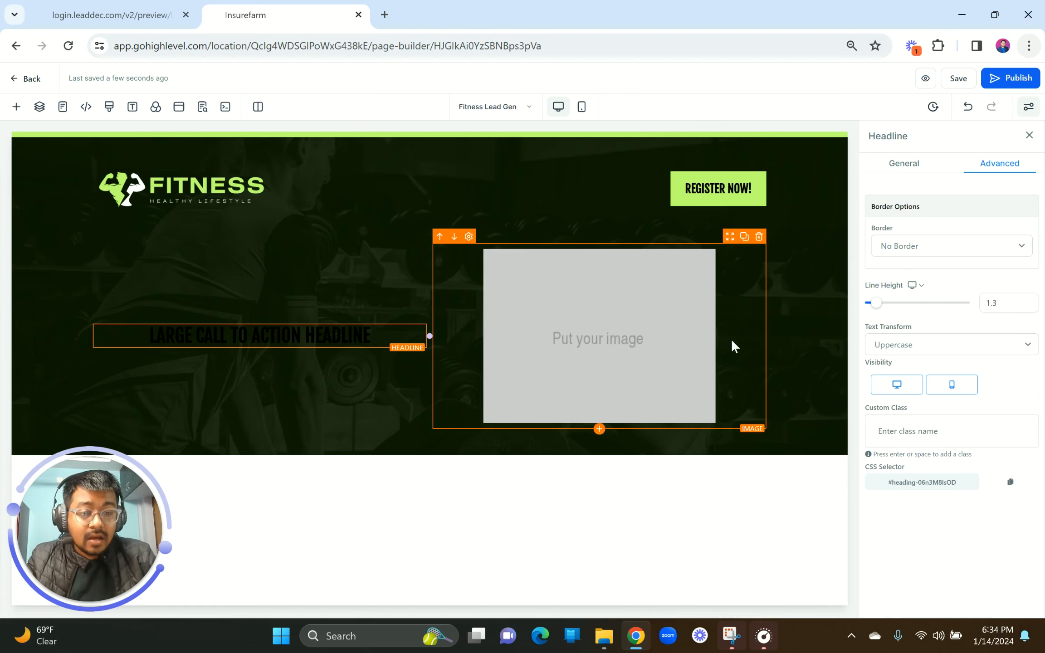
Step: Make the hero headline's bold text colour light green
{"action": "left_click", "coordinate": [903, 166]}
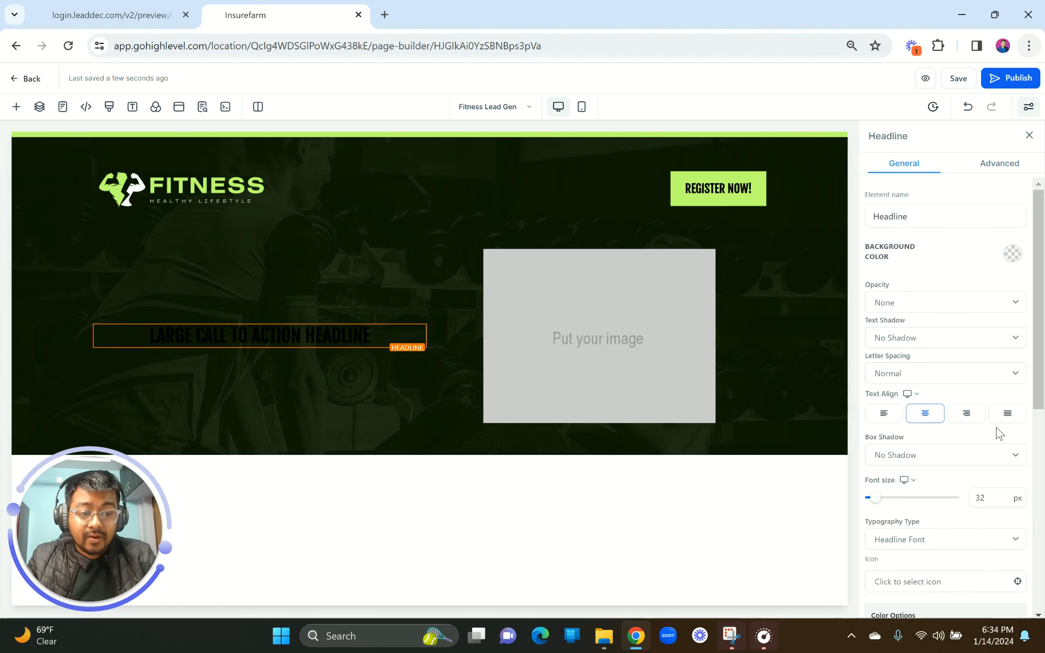
{"action": "scroll", "coordinate": [997, 434], "scroll_direction": "down", "scroll_amount": 5}
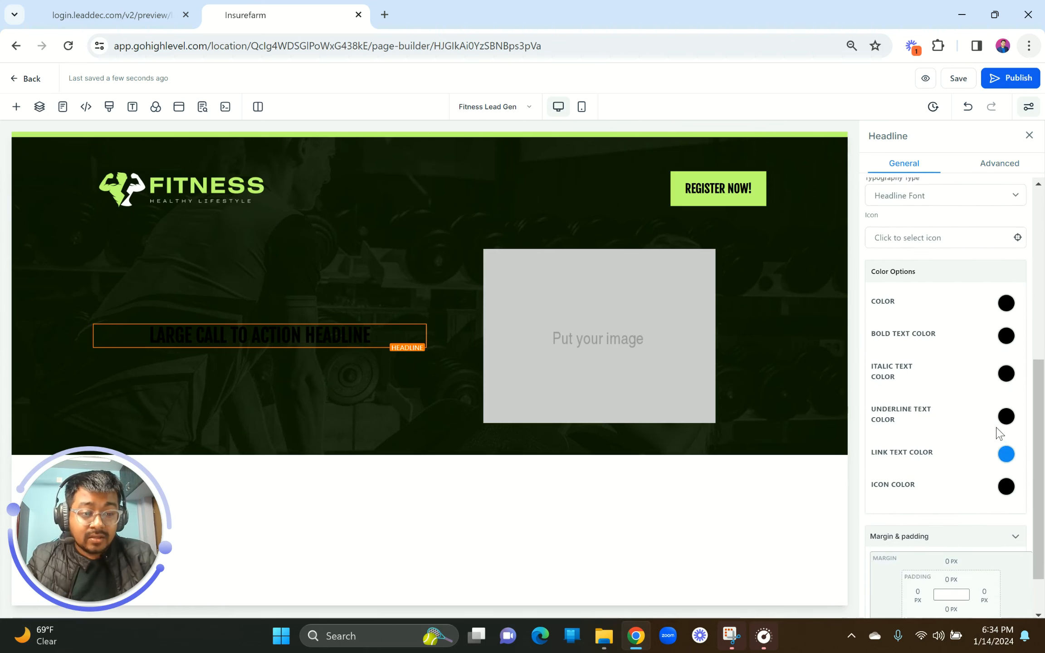
{"action": "left_click", "coordinate": [1006, 332]}
{"action": "left_click", "coordinate": [969, 403]}
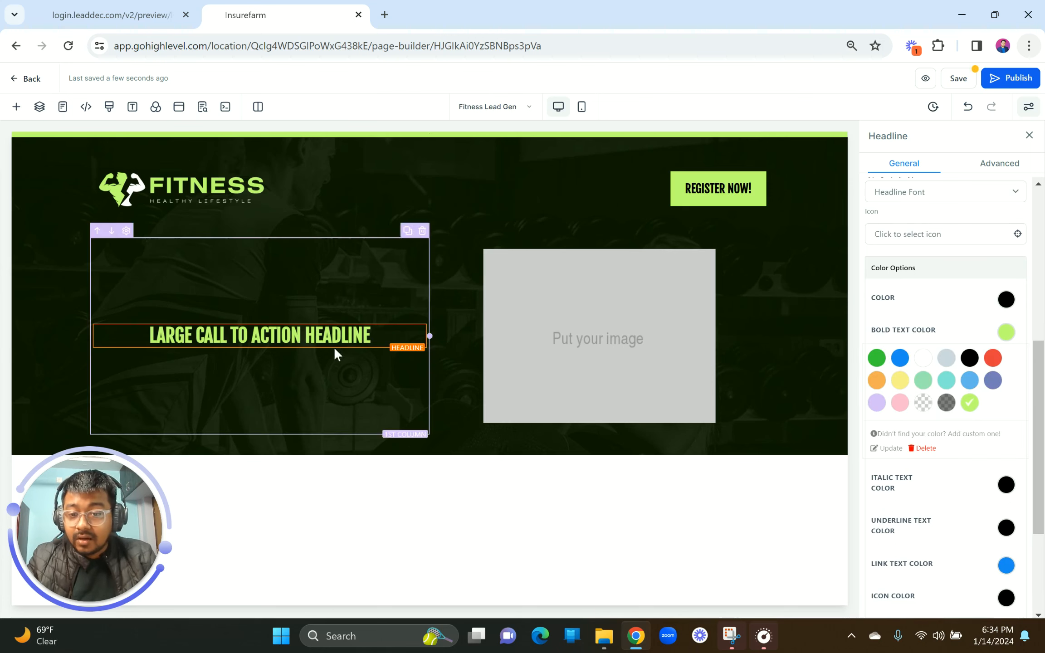
Step: Check the reference headline's font details and set the headline font size to 105
{"action": "left_click", "coordinate": [76, 10]}
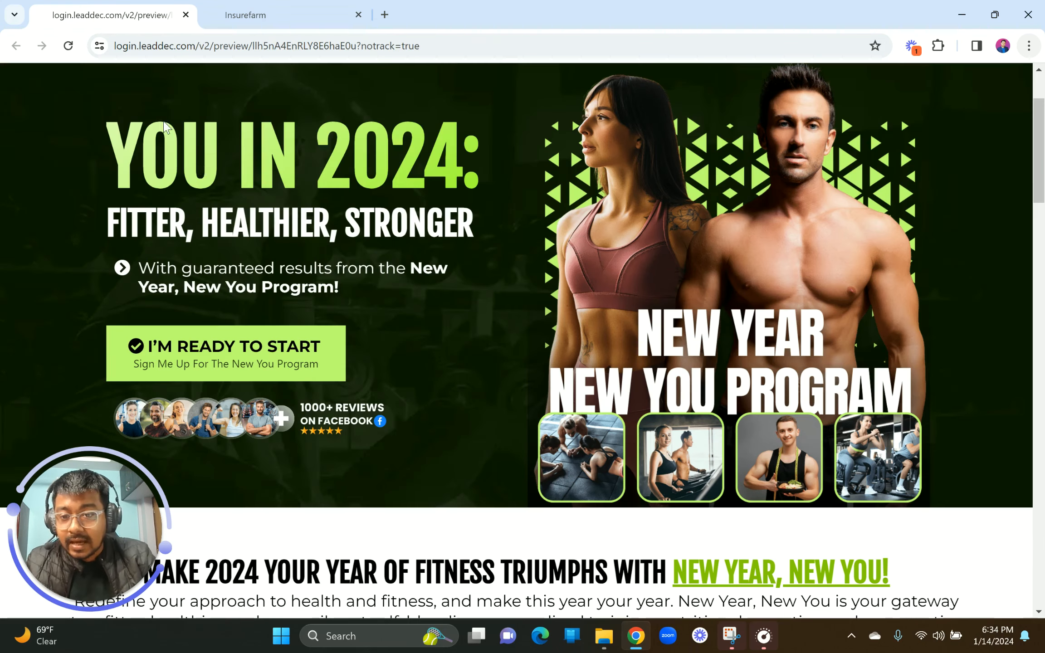
{"action": "right_click", "coordinate": [183, 137]}
{"action": "left_click", "coordinate": [266, 446]}
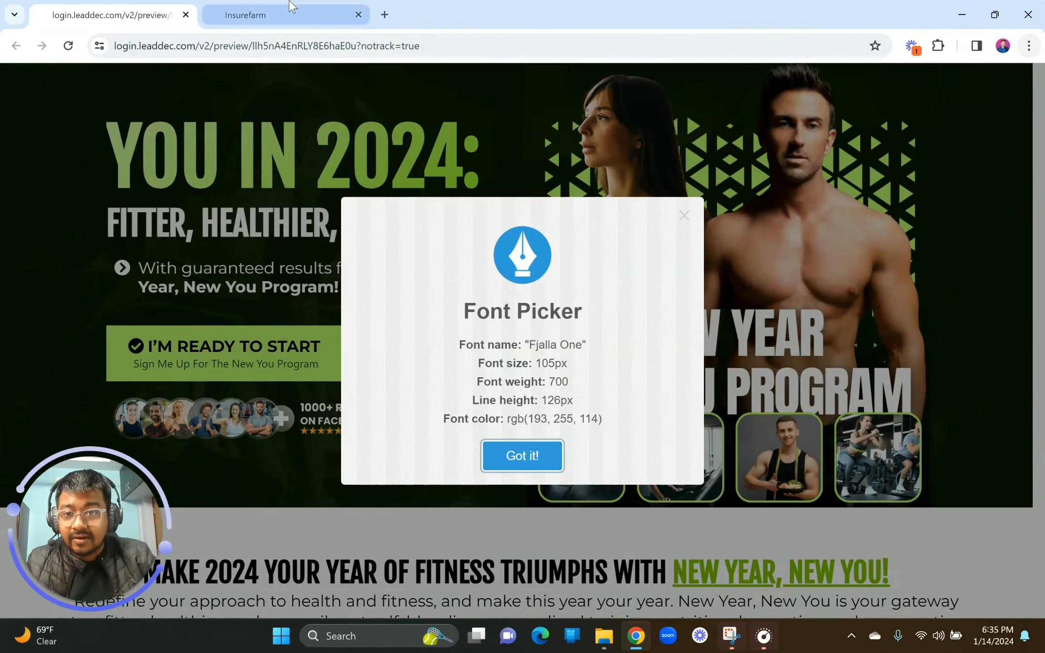
{"action": "left_click", "coordinate": [290, 6]}
{"action": "scroll", "coordinate": [965, 290], "scroll_direction": "up", "scroll_amount": 5}
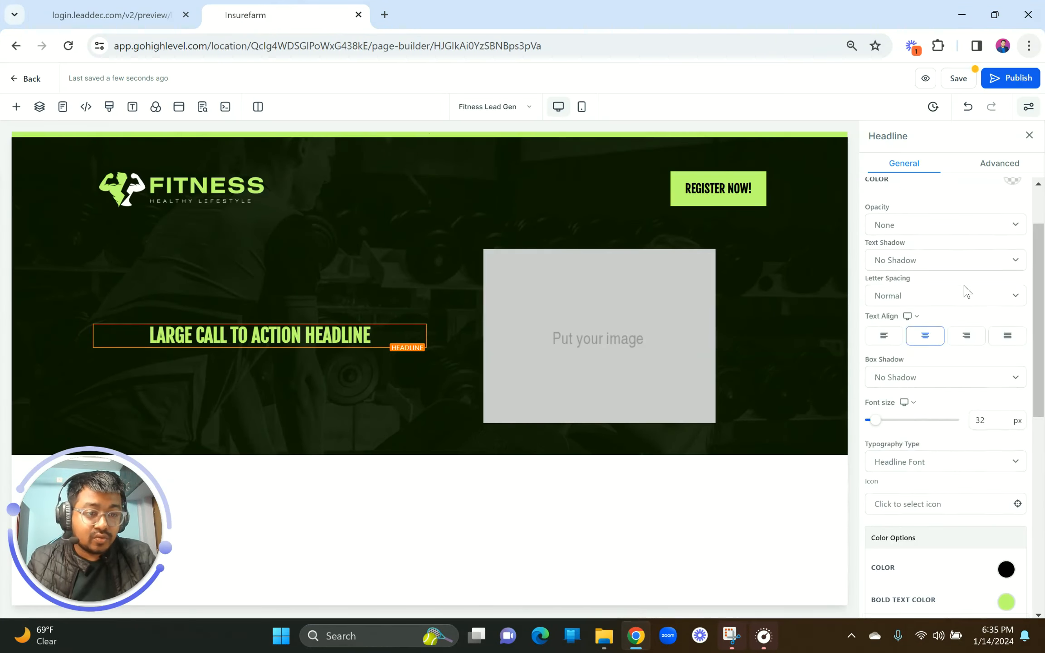
{"action": "scroll", "coordinate": [964, 291], "scroll_direction": "up", "scroll_amount": 2}
{"action": "scroll", "coordinate": [964, 291], "scroll_direction": "down", "scroll_amount": 4}
{"action": "double_click", "coordinate": [992, 361]}
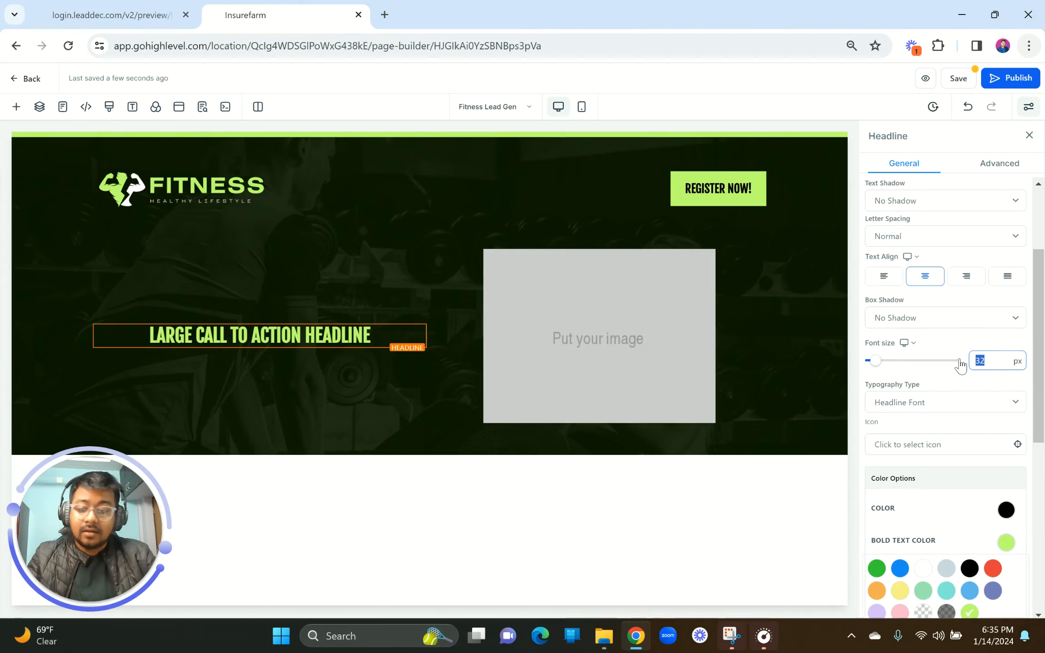
{"action": "type", "text": "105"}
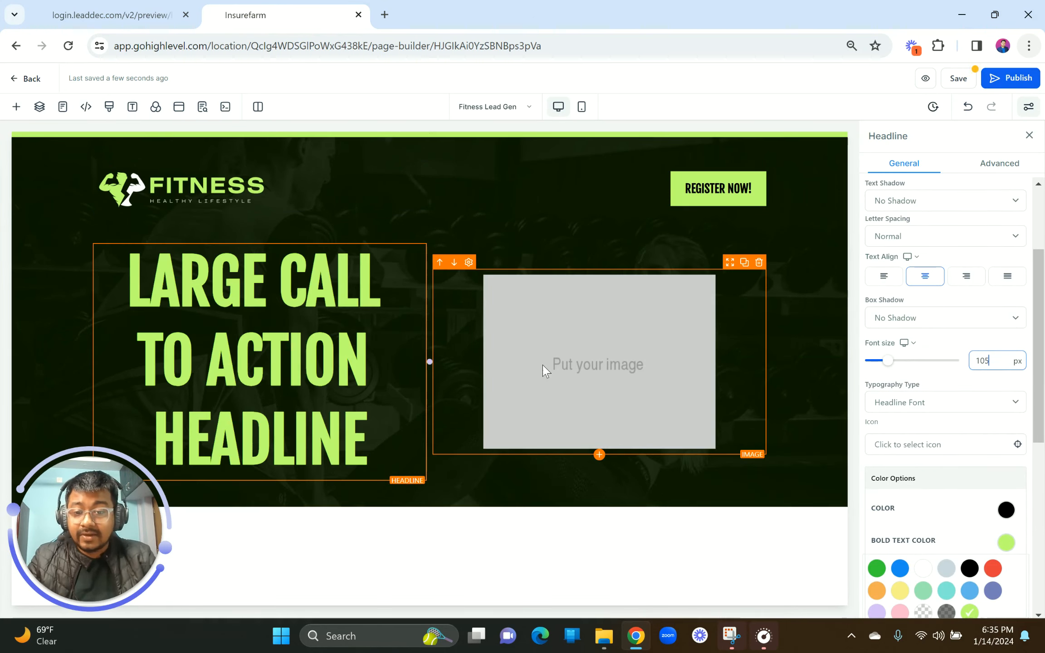
Step: Remove the empty lines above the headline text
{"action": "key", "text": "ctrl+Tab"}
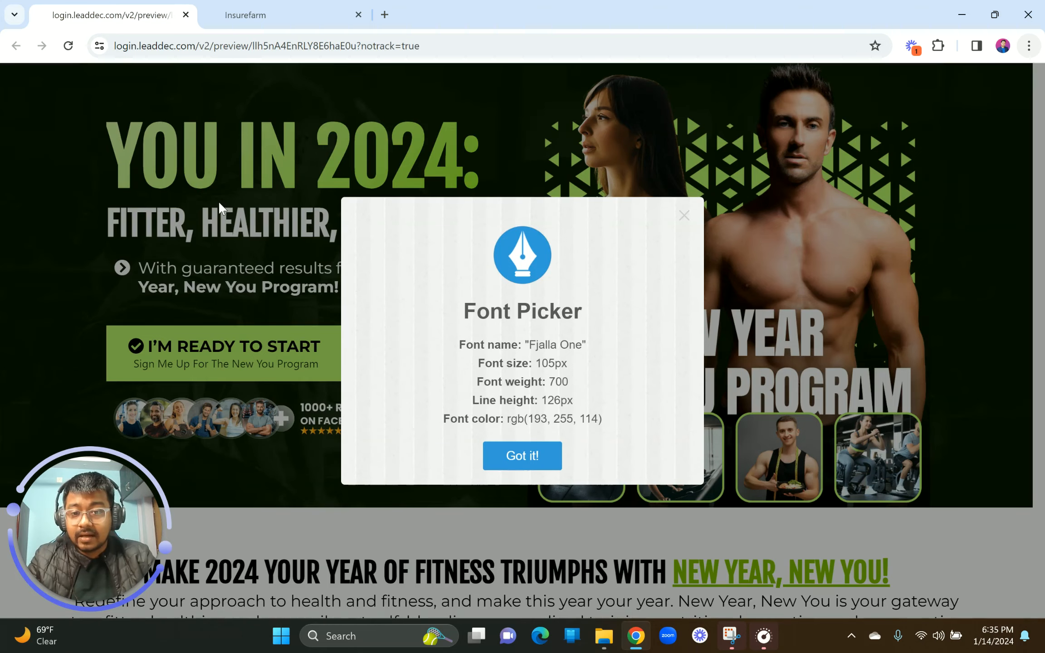
{"action": "left_click", "coordinate": [536, 457]}
{"action": "key", "text": "ctrl+Tab"}
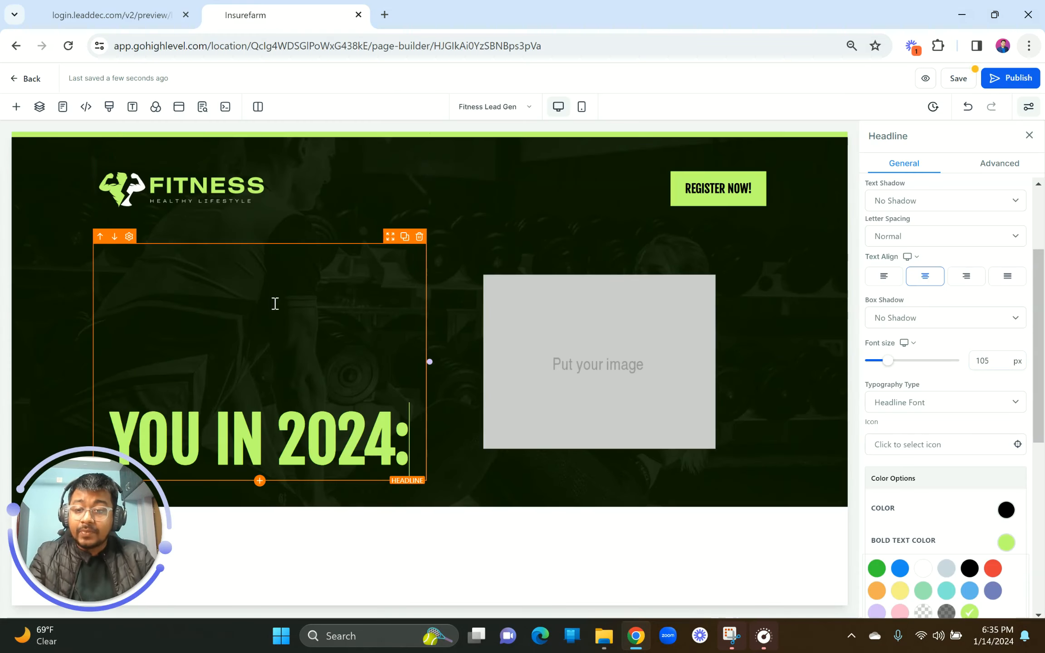
{"action": "left_click", "coordinate": [116, 427]}
{"action": "key", "text": "BackSpace"}
{"action": "key", "text": "BackSpace"}
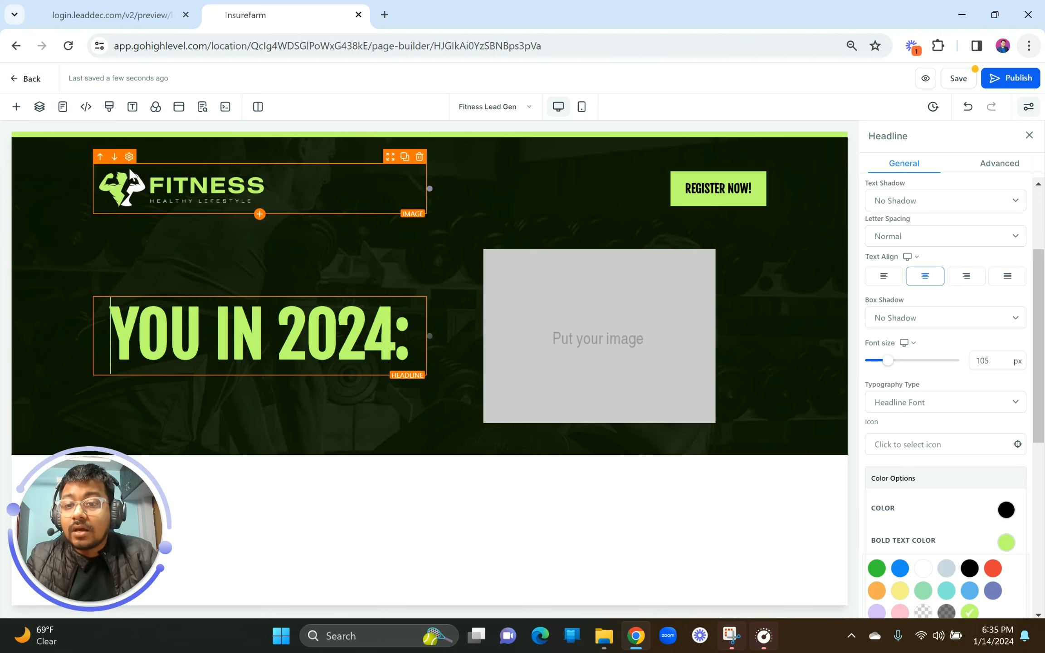
Step: Left-align the YOU IN 2024: headline to match the reference
{"action": "left_click", "coordinate": [108, 8]}
{"action": "left_click", "coordinate": [311, 250]}
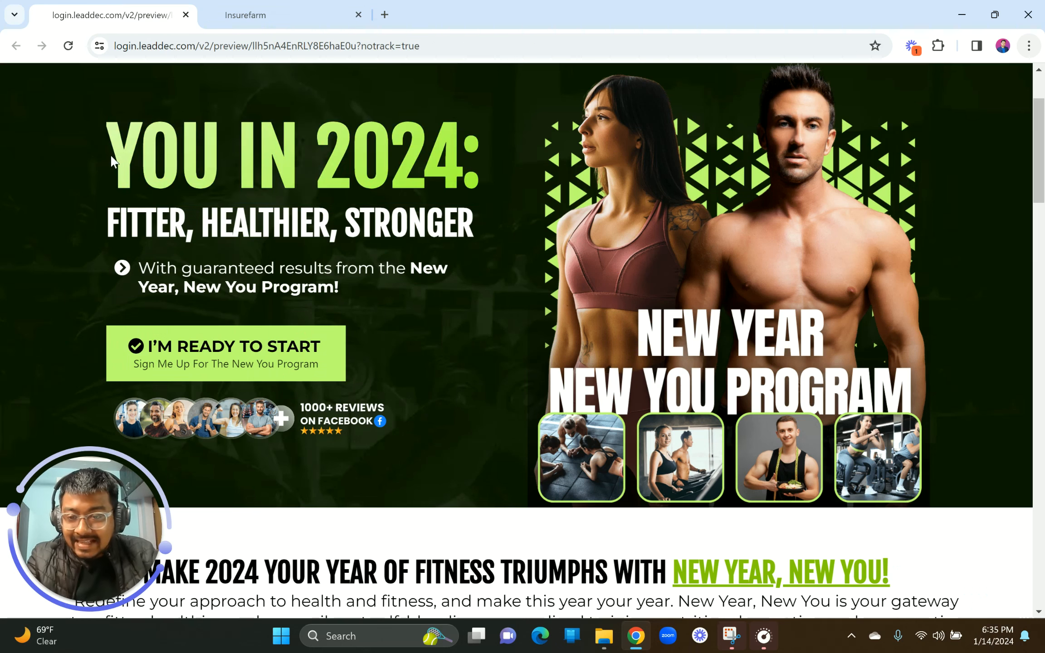
{"action": "left_click_drag", "start_coordinate": [111, 157], "coordinate": [475, 157]}
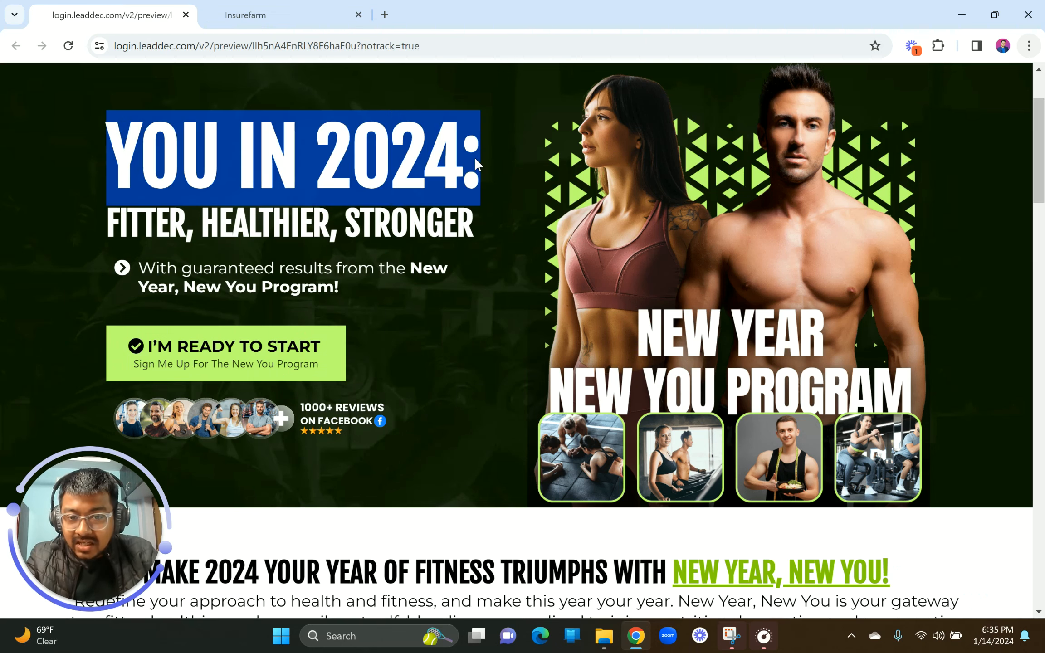
{"action": "left_click", "coordinate": [440, 164]}
{"action": "left_click", "coordinate": [281, 10]}
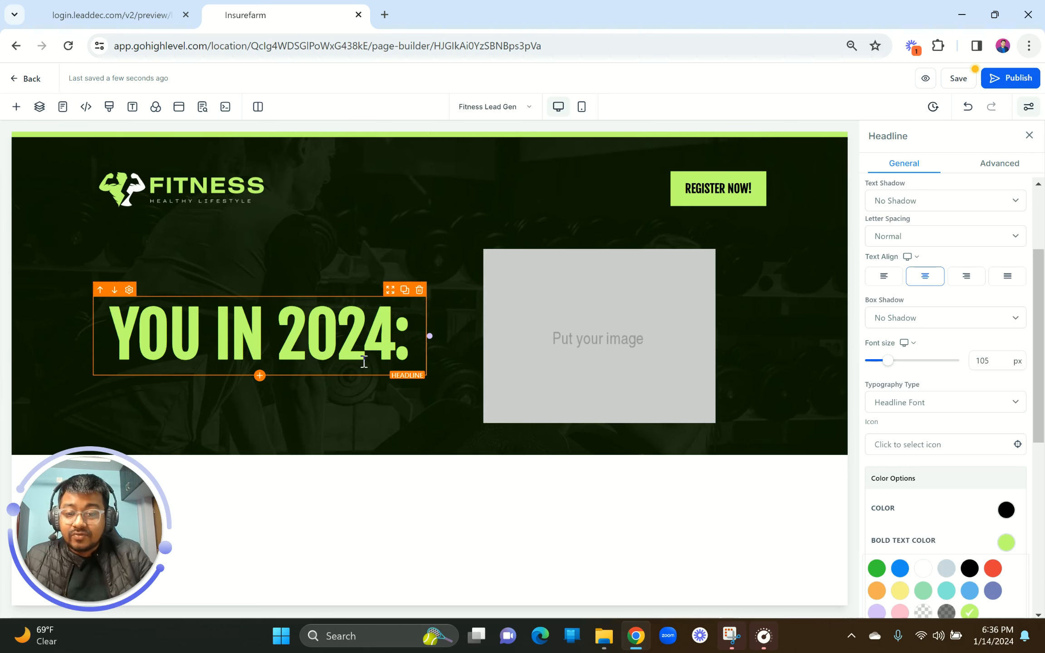
{"action": "left_click", "coordinate": [884, 277]}
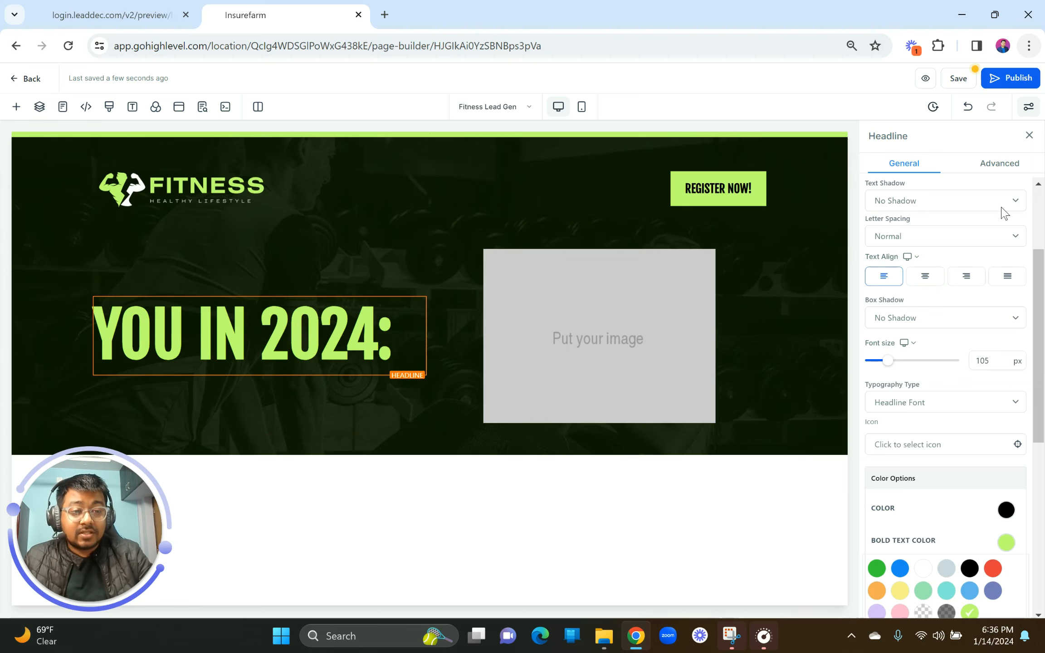
{"action": "left_click", "coordinate": [1000, 164]}
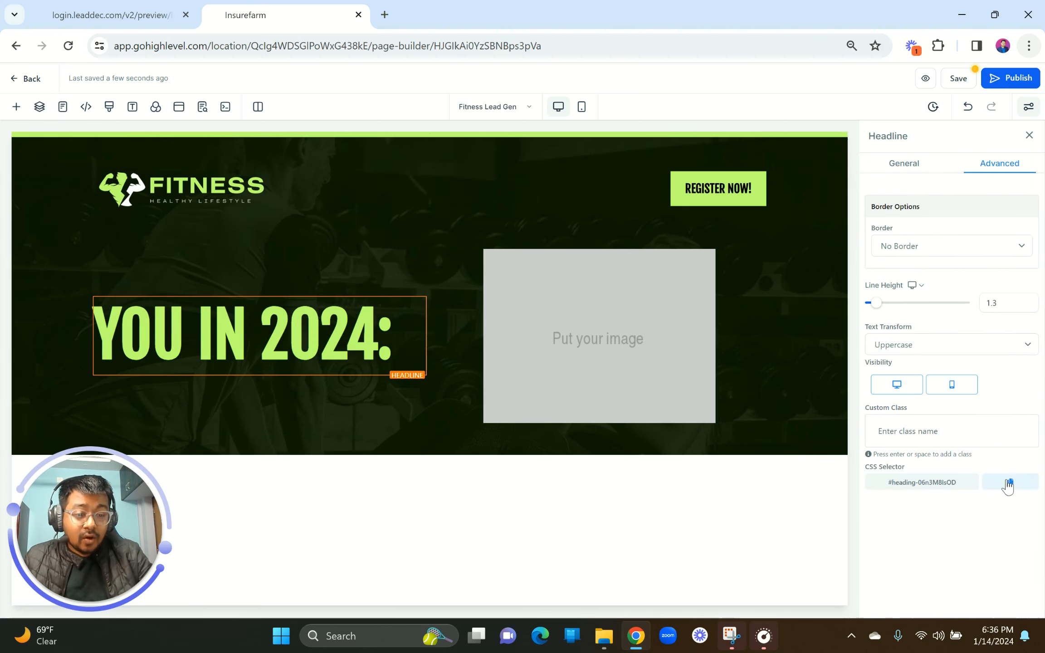
Step: Replace the old heading id in the custom CSS rule with this headline's selector, then save
{"action": "left_click", "coordinate": [109, 109]}
{"action": "left_click_drag", "start_coordinate": [414, 225], "coordinate": [330, 230]}
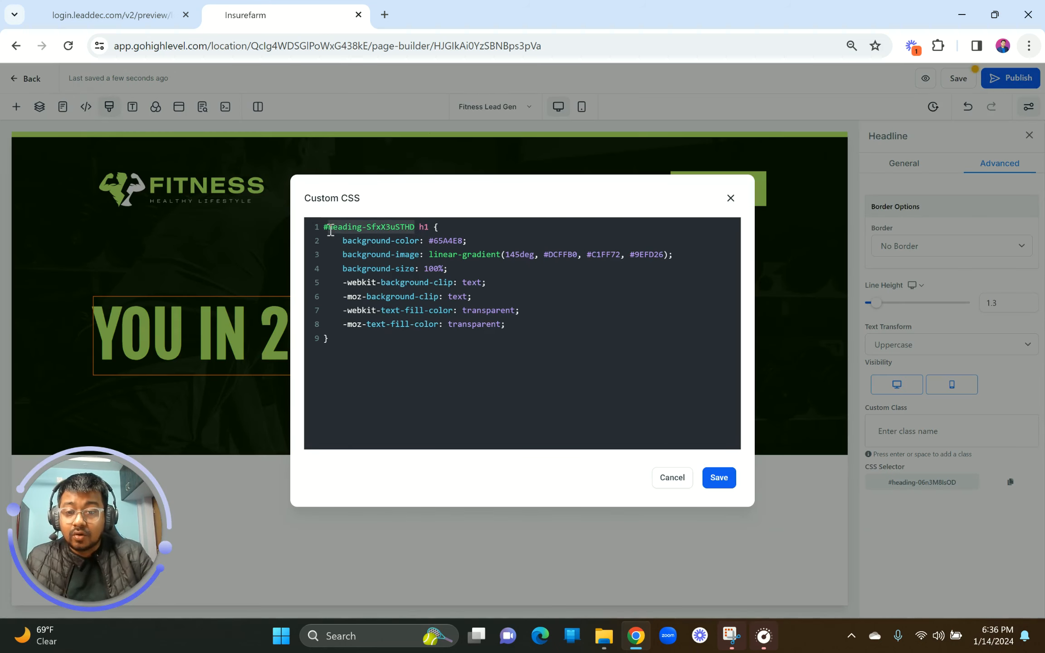
{"action": "key", "text": "ctrl+v"}
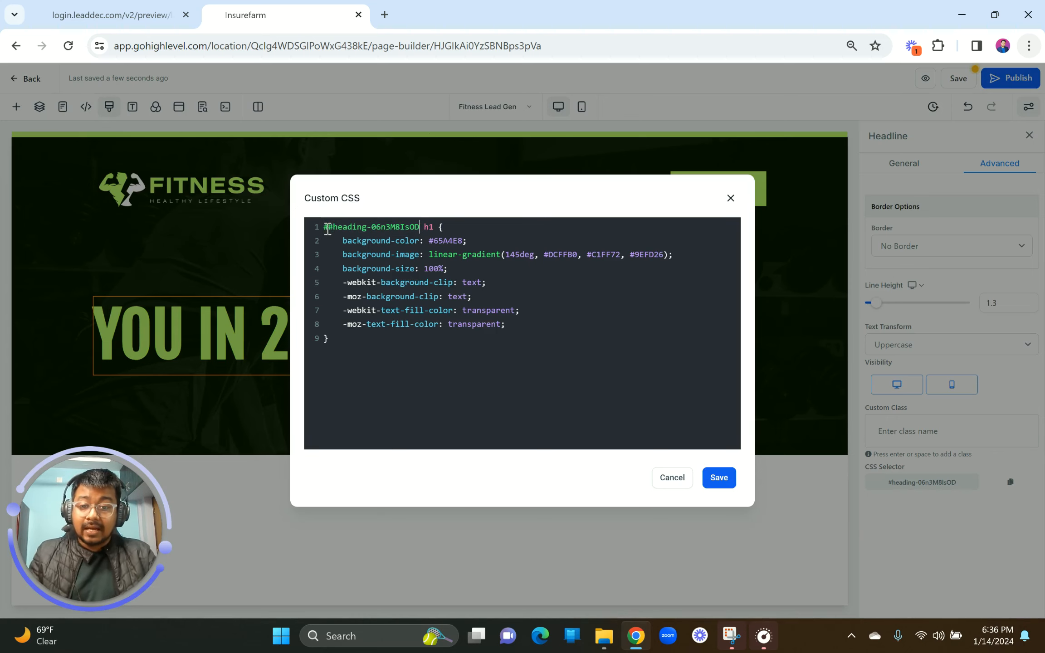
{"action": "left_click", "coordinate": [329, 227]}
{"action": "key", "text": "BackSpace"}
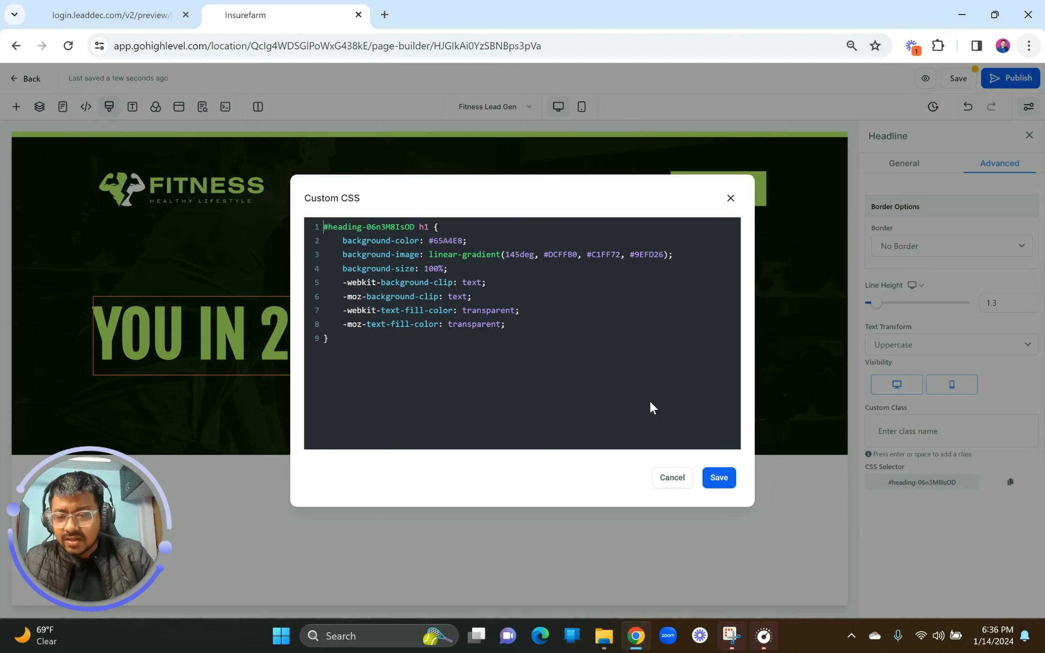
{"action": "left_click", "coordinate": [715, 481]}
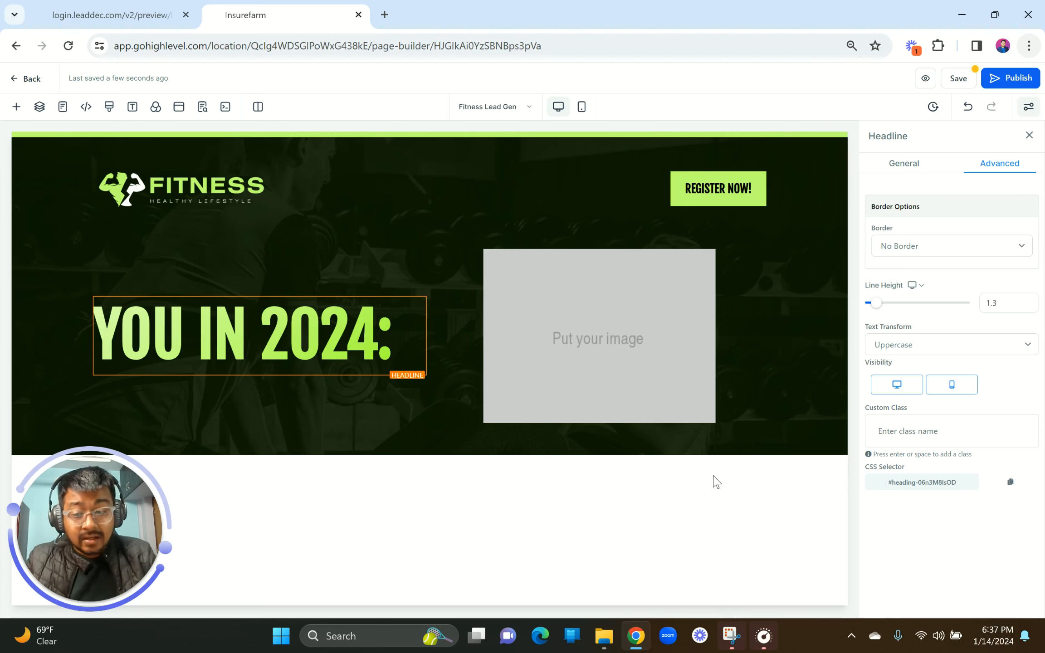
Step: Add a headline below YOU IN 2024: reading FITTER, HEALTHIER, STRONGER, copied from the reference
{"action": "left_click", "coordinate": [109, 6]}
{"action": "left_click_drag", "start_coordinate": [110, 228], "coordinate": [502, 242]}
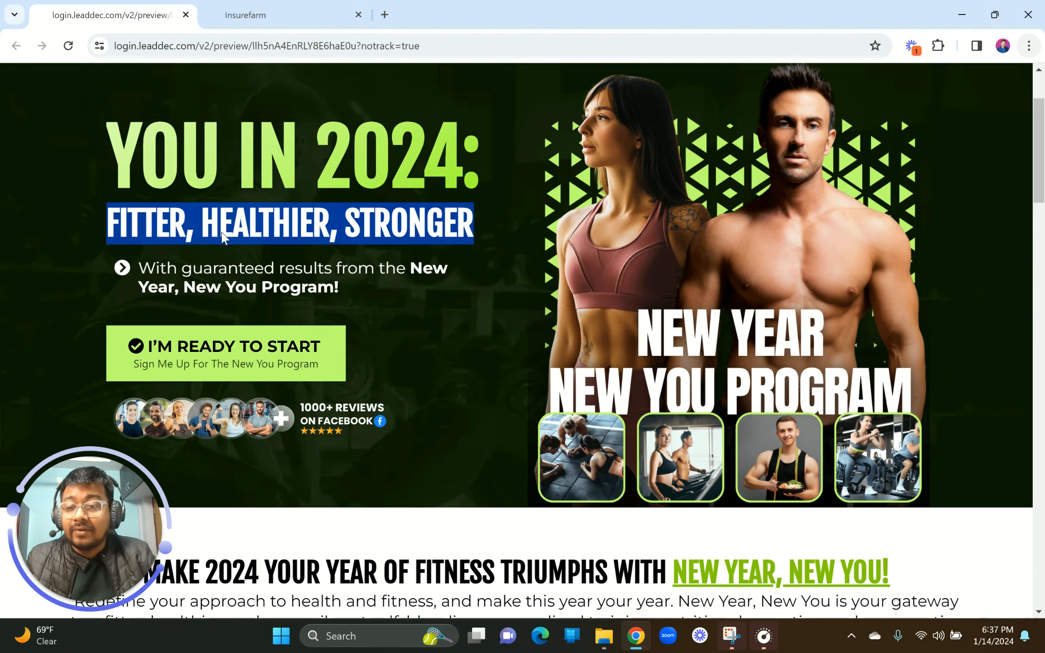
{"action": "left_click", "coordinate": [136, 235]}
{"action": "left_click", "coordinate": [280, 6]}
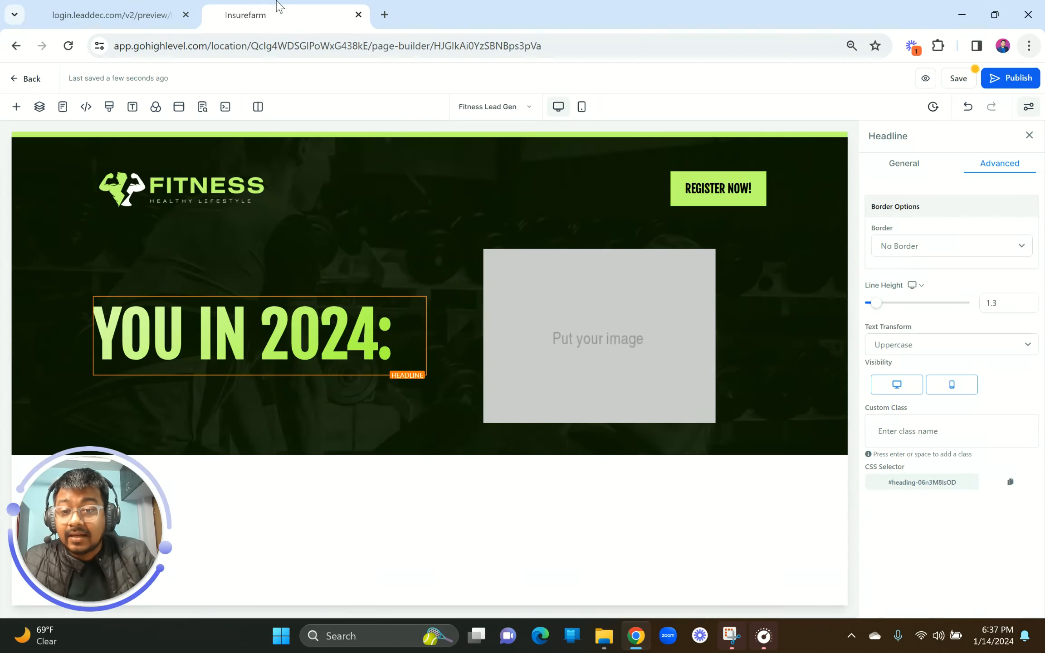
{"action": "left_click", "coordinate": [259, 376]}
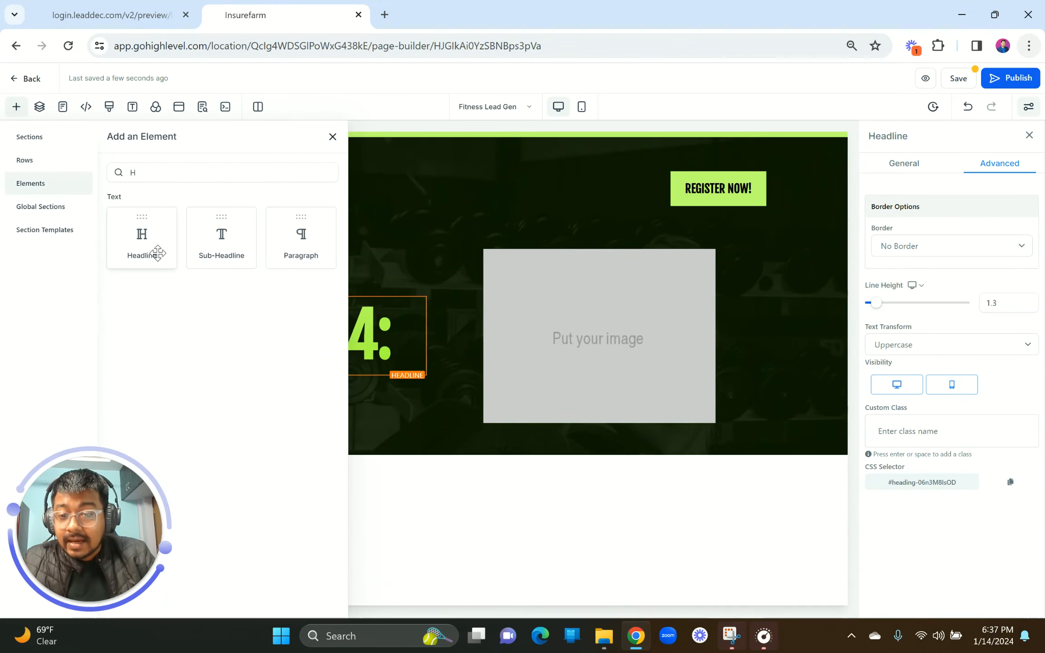
{"action": "left_click_drag", "start_coordinate": [157, 252], "coordinate": [320, 359]}
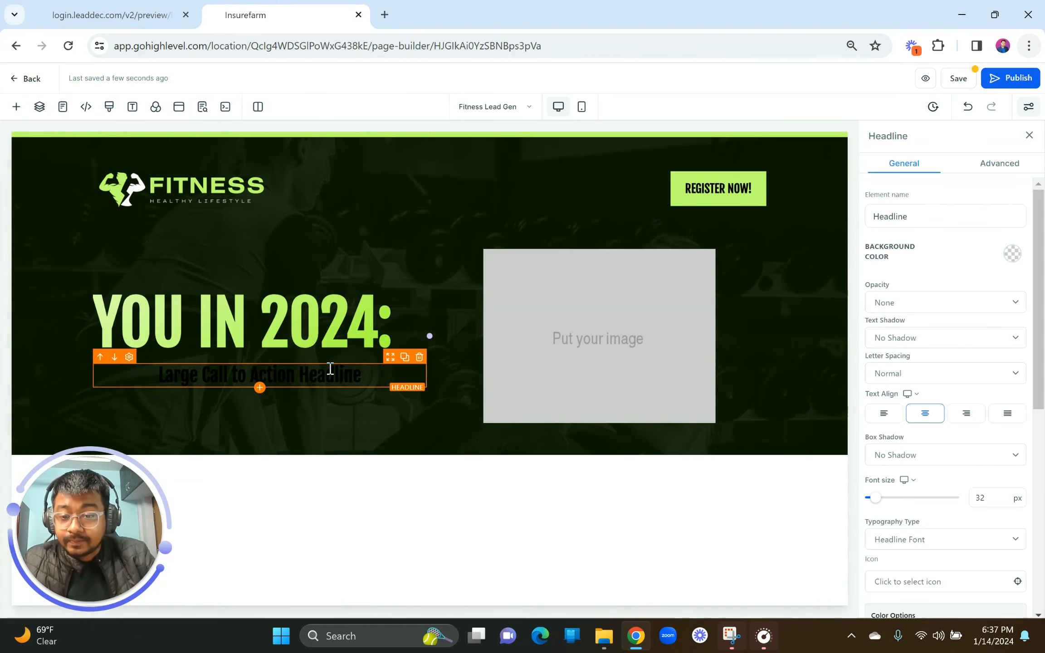
{"action": "triple_click", "coordinate": [333, 370]}
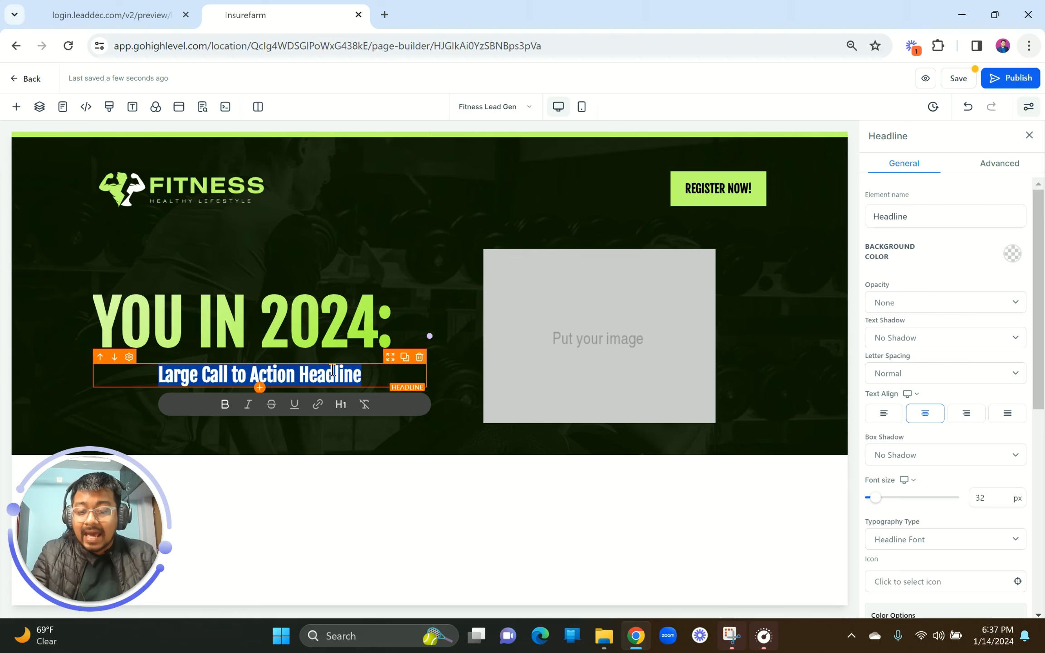
{"action": "type", "text": "FITTER, HEALTHIER, STRONGER"}
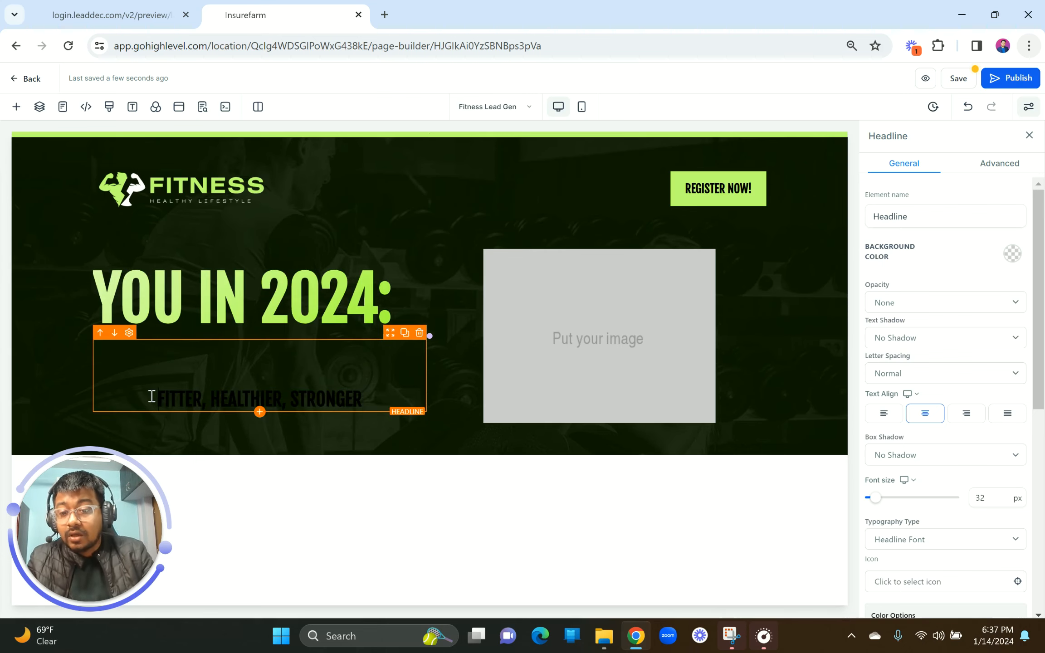
Step: Make the subheadline white, left-aligned and much larger
{"action": "scroll", "coordinate": [1003, 440], "scroll_direction": "down", "scroll_amount": 5}
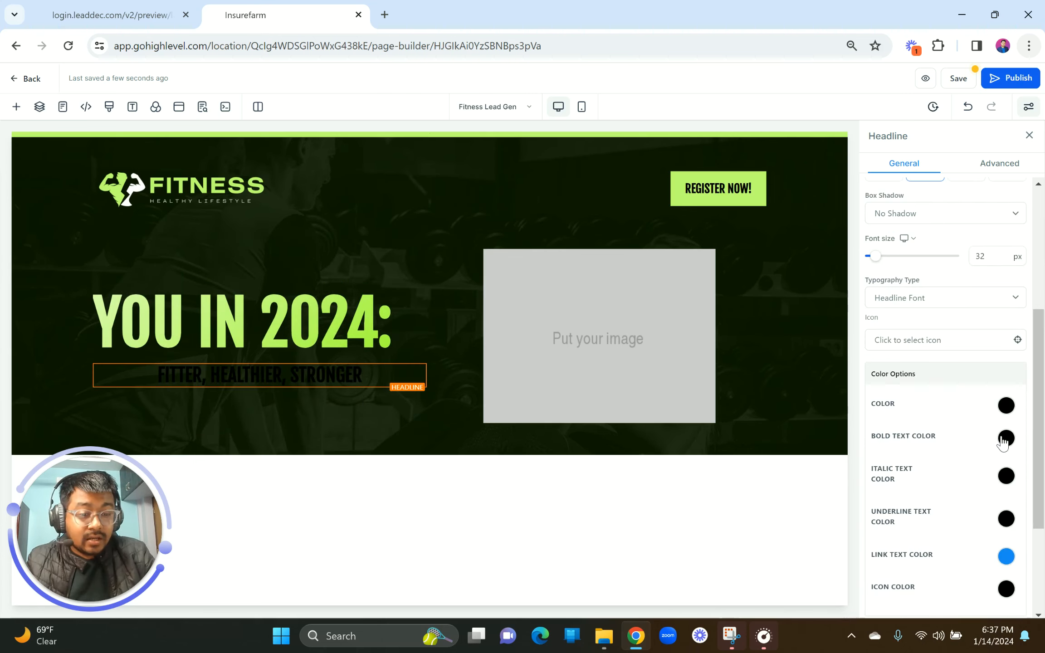
{"action": "left_click", "coordinate": [1003, 438]}
{"action": "left_click", "coordinate": [924, 464]}
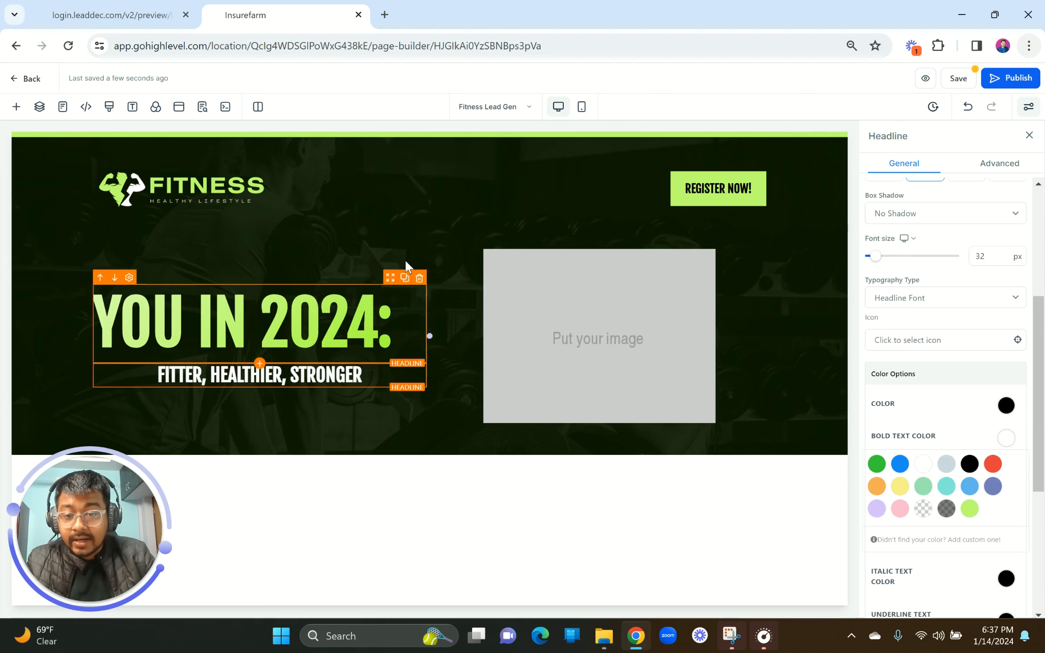
{"action": "scroll", "coordinate": [929, 303], "scroll_direction": "up", "scroll_amount": 5}
{"action": "left_click", "coordinate": [884, 386]}
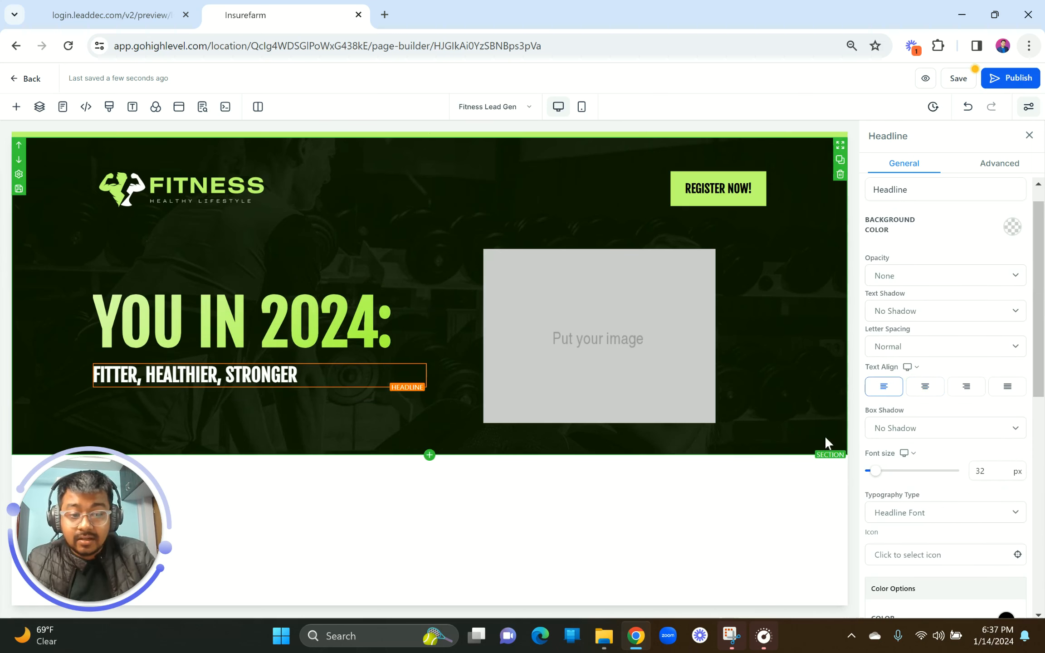
{"action": "scroll", "coordinate": [921, 491], "scroll_direction": "down", "scroll_amount": 3}
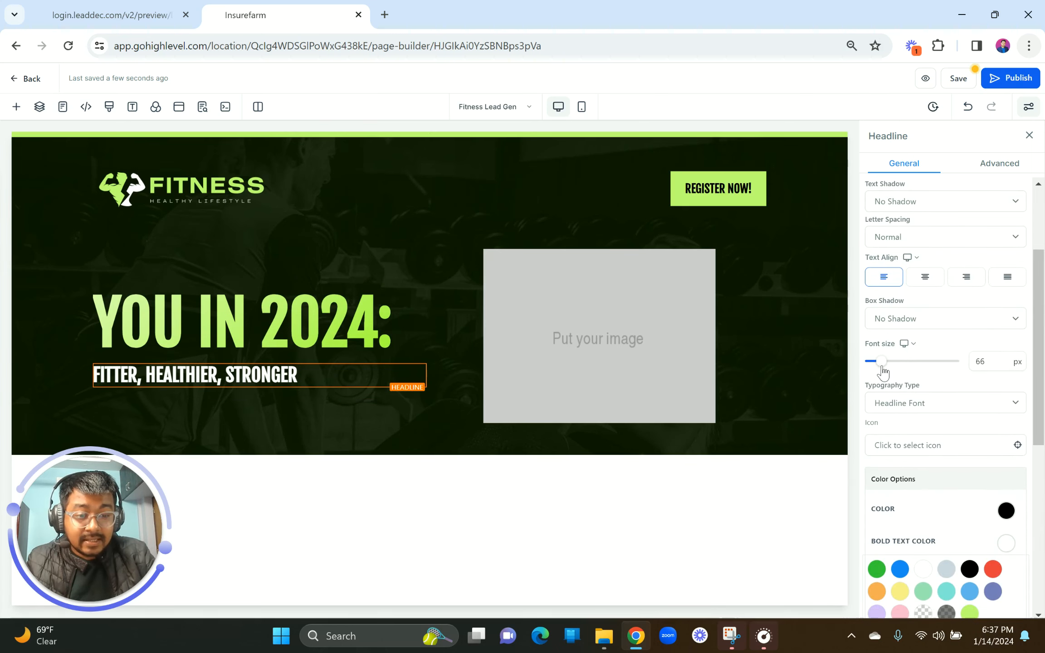
{"action": "mouse_move", "coordinate": [882, 369]}
{"action": "left_mouse_down"}
{"action": "mouse_move", "coordinate": [894, 370]}
{"action": "mouse_move", "coordinate": [879, 369]}
{"action": "left_mouse_up"}
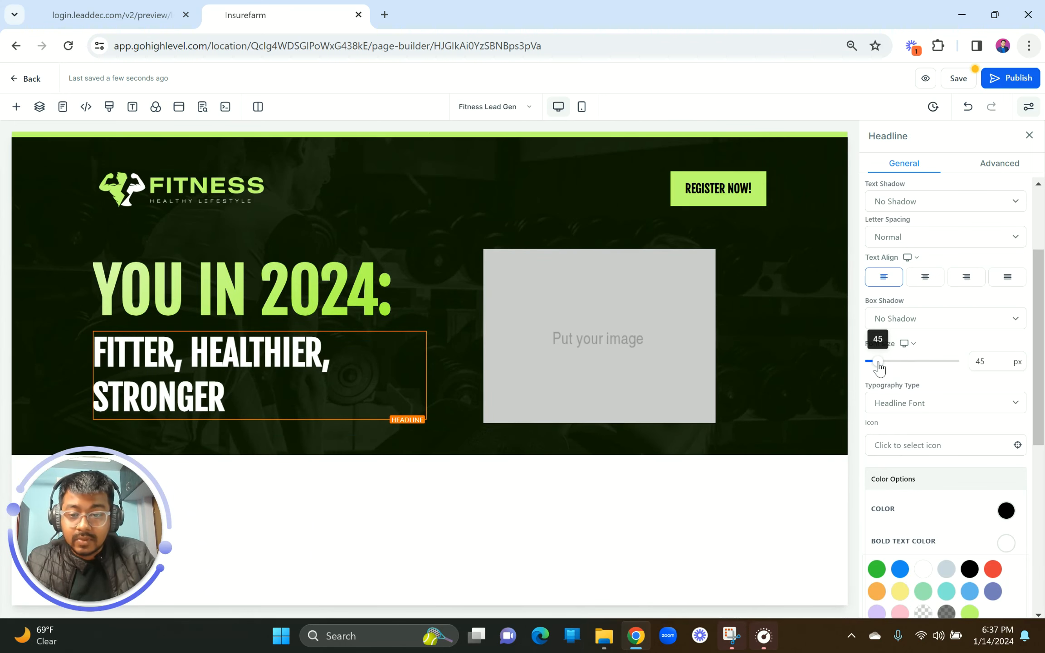
Step: Set the subheadline font size to 47 px and copy the reference's guaranteed results line
{"action": "left_click", "coordinate": [125, 6]}
{"action": "left_click", "coordinate": [238, 9]}
{"action": "left_click", "coordinate": [993, 361]}
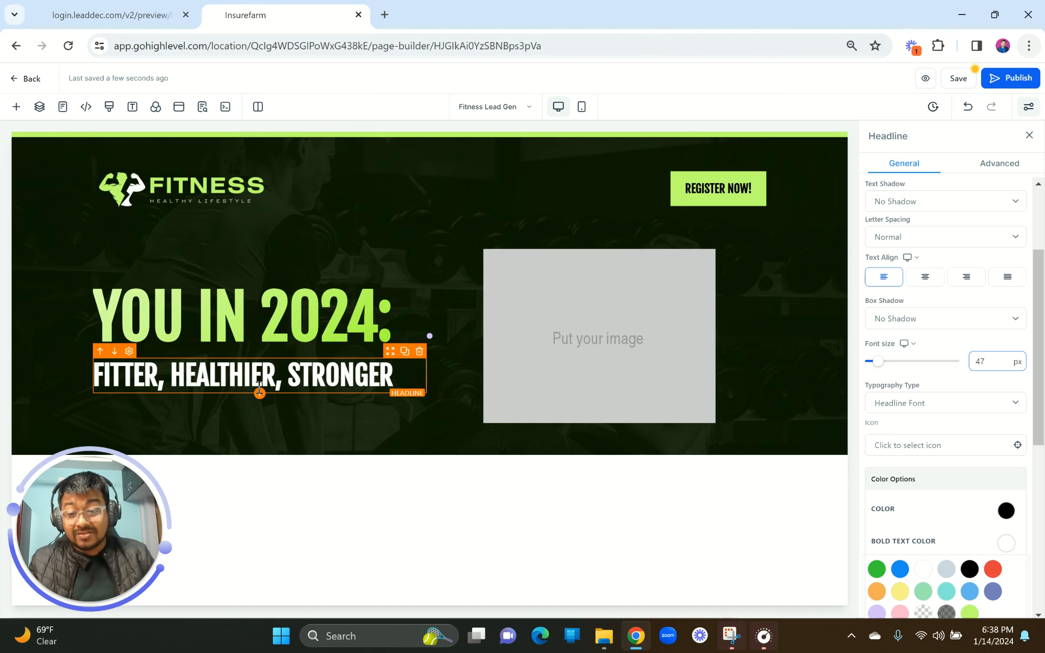
{"action": "left_click", "coordinate": [84, 13]}
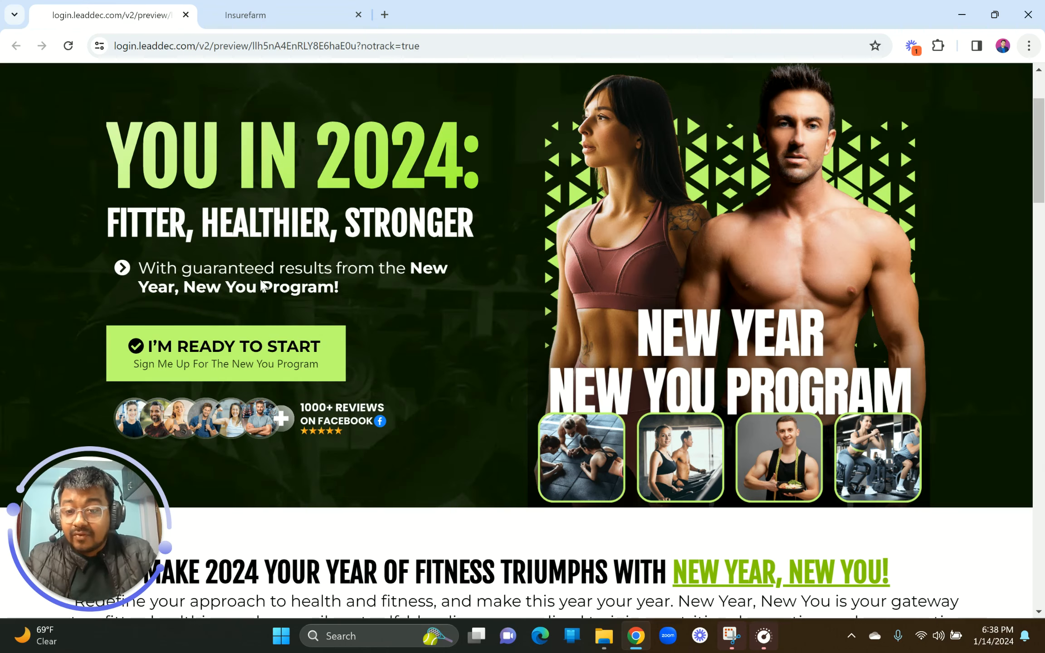
{"action": "left_click_drag", "start_coordinate": [141, 273], "coordinate": [345, 302]}
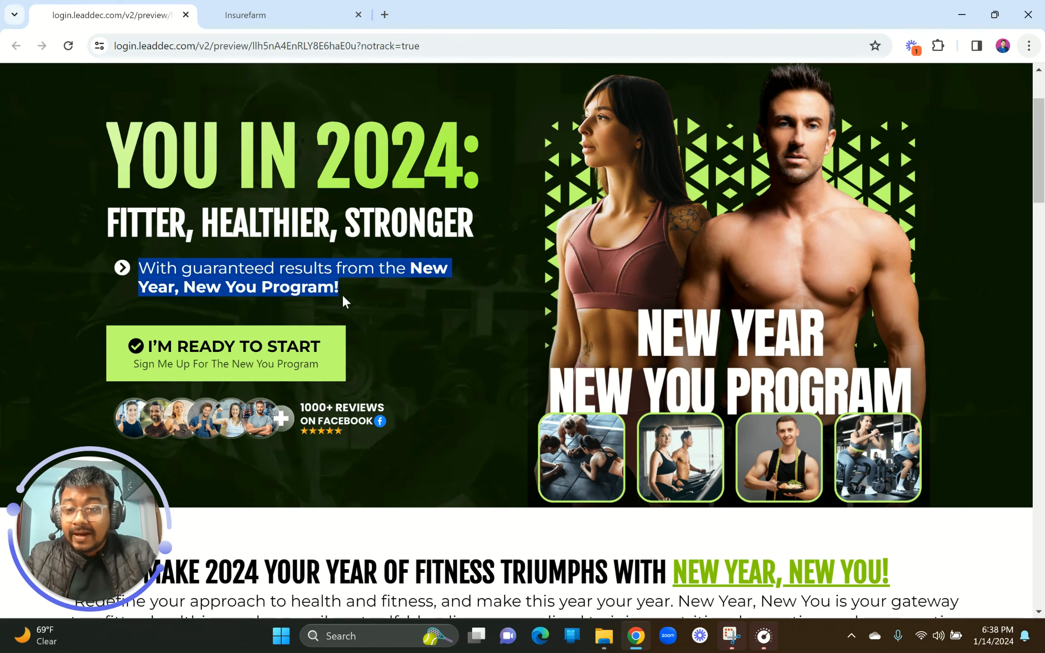
{"action": "left_click", "coordinate": [254, 14]}
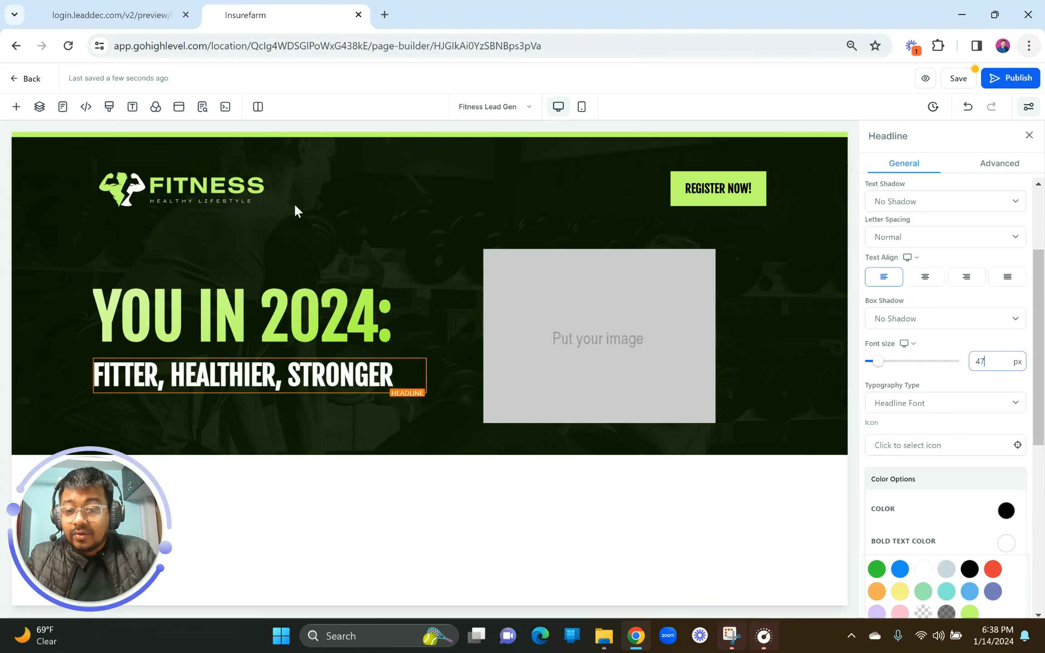
{"action": "left_click", "coordinate": [260, 395]}
Step: Add a bullet list below the subheadline containing the guaranteed results text
{"action": "left_click", "coordinate": [174, 167]}
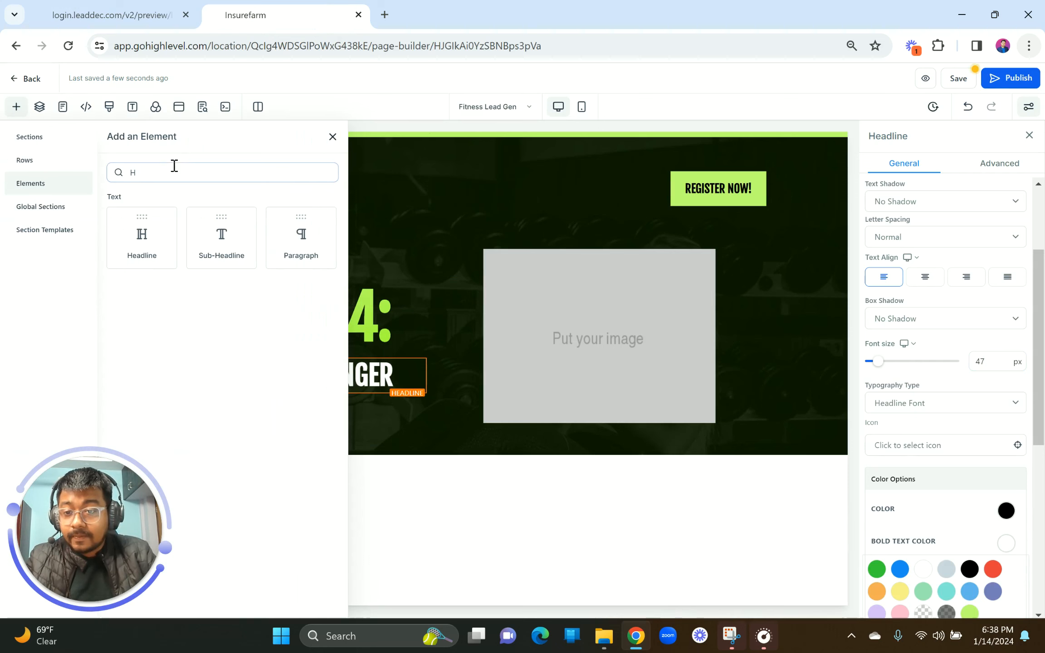
{"action": "type", "text": "H"}
{"action": "key", "text": "ctrl+a"}
{"action": "key", "text": "BackSpace"}
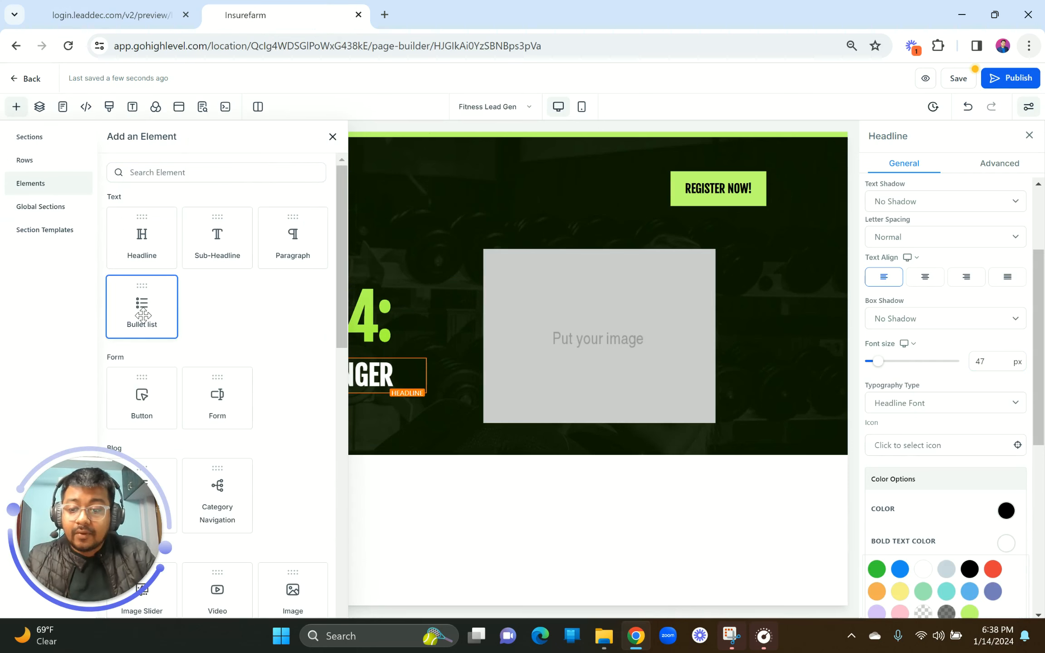
{"action": "left_click", "coordinate": [142, 315]}
{"action": "triple_click", "coordinate": [237, 393]}
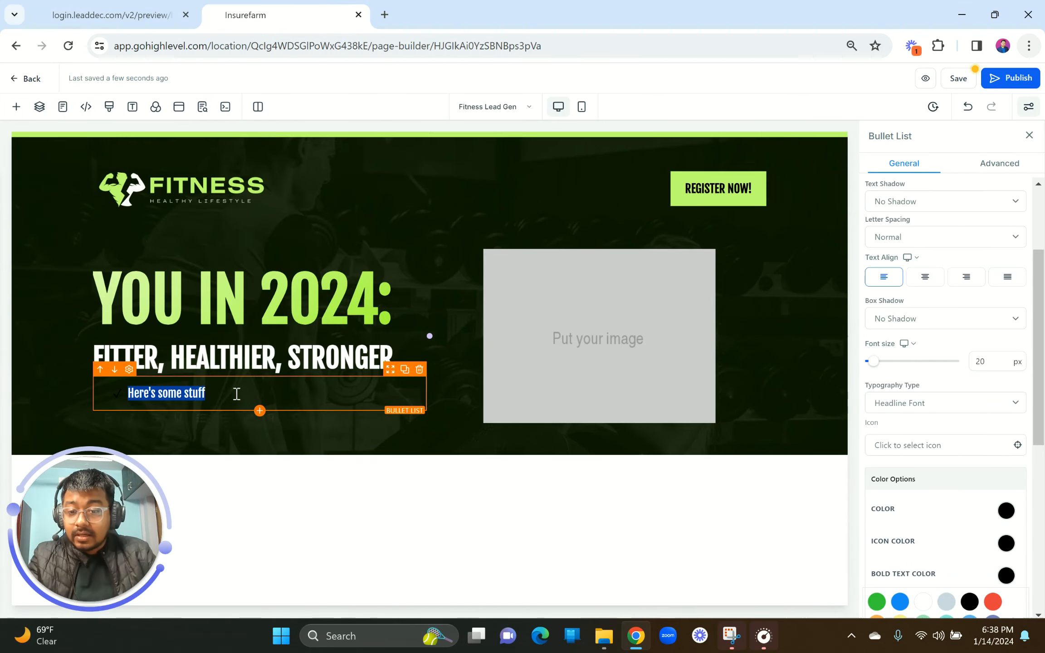
{"action": "type", "text": "With guaranteed results from the New Year, New You Program!"}
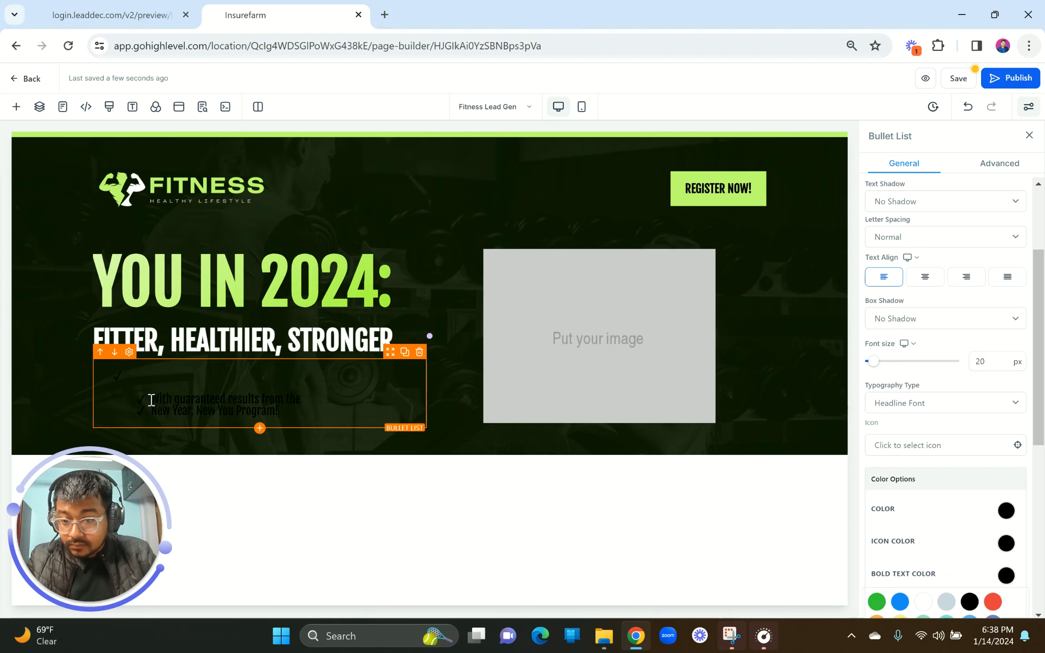
Step: Make the bullet text and checkmarks white and merge it into one bullet line
{"action": "scroll", "coordinate": [976, 404], "scroll_direction": "down", "scroll_amount": 2}
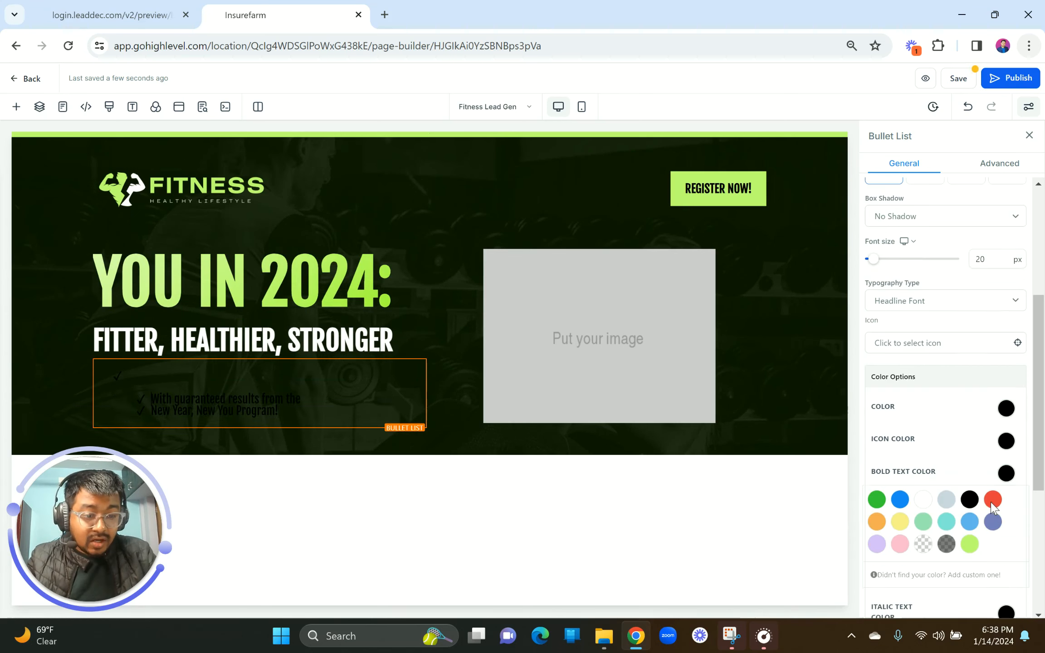
{"action": "left_click", "coordinate": [1005, 407]}
{"action": "left_click", "coordinate": [923, 433]}
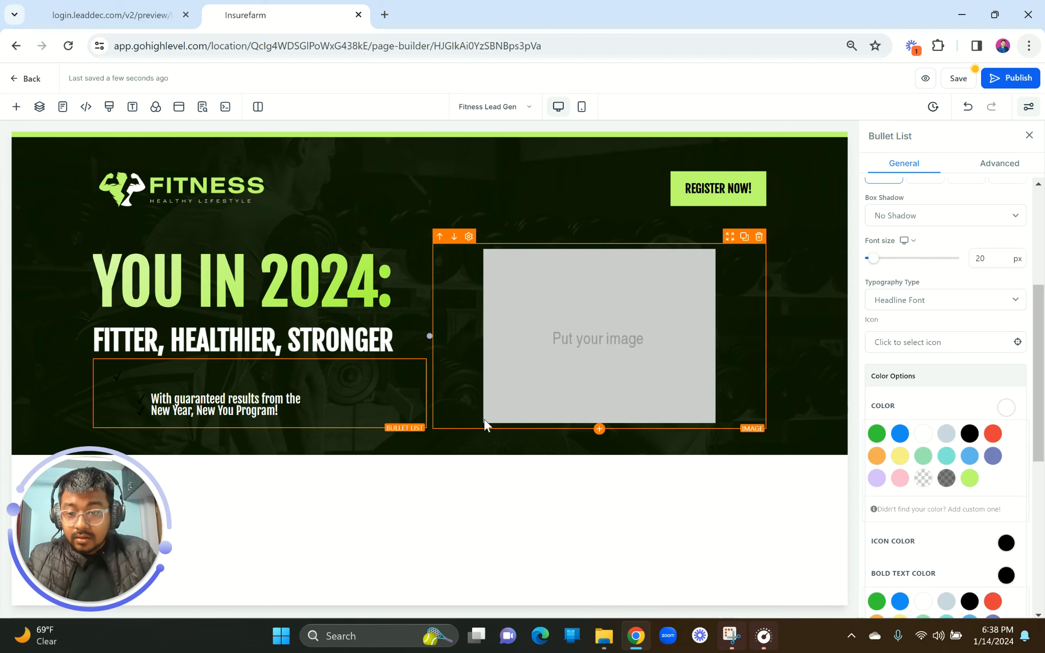
{"action": "scroll", "coordinate": [999, 522], "scroll_direction": "down", "scroll_amount": 5}
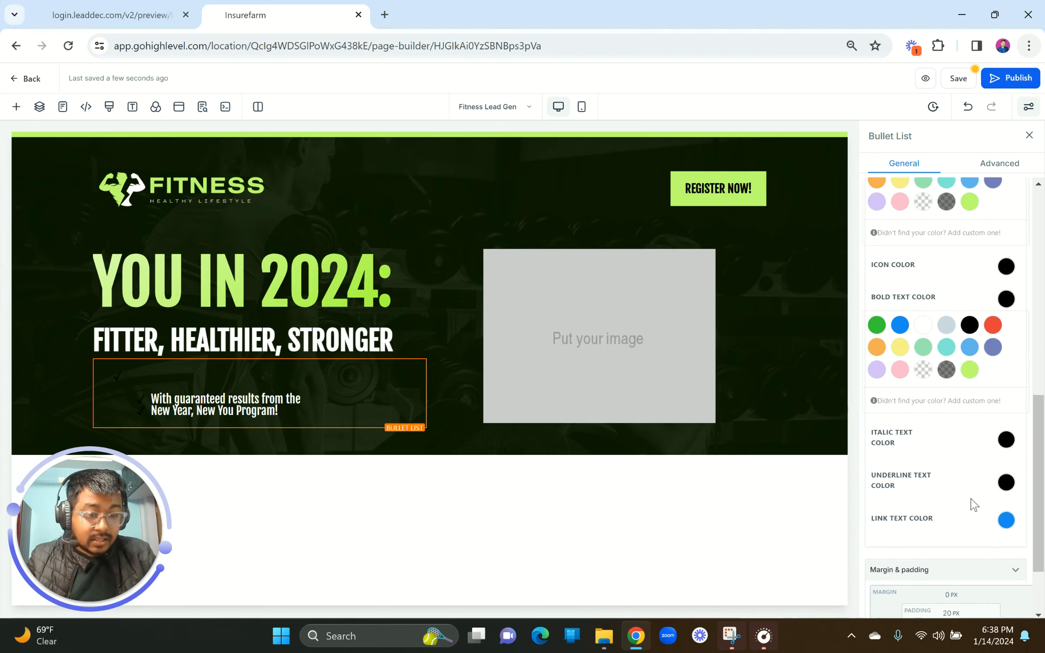
{"action": "scroll", "coordinate": [961, 485], "scroll_direction": "up", "scroll_amount": 5}
{"action": "scroll", "coordinate": [961, 486], "scroll_direction": "down", "scroll_amount": 7}
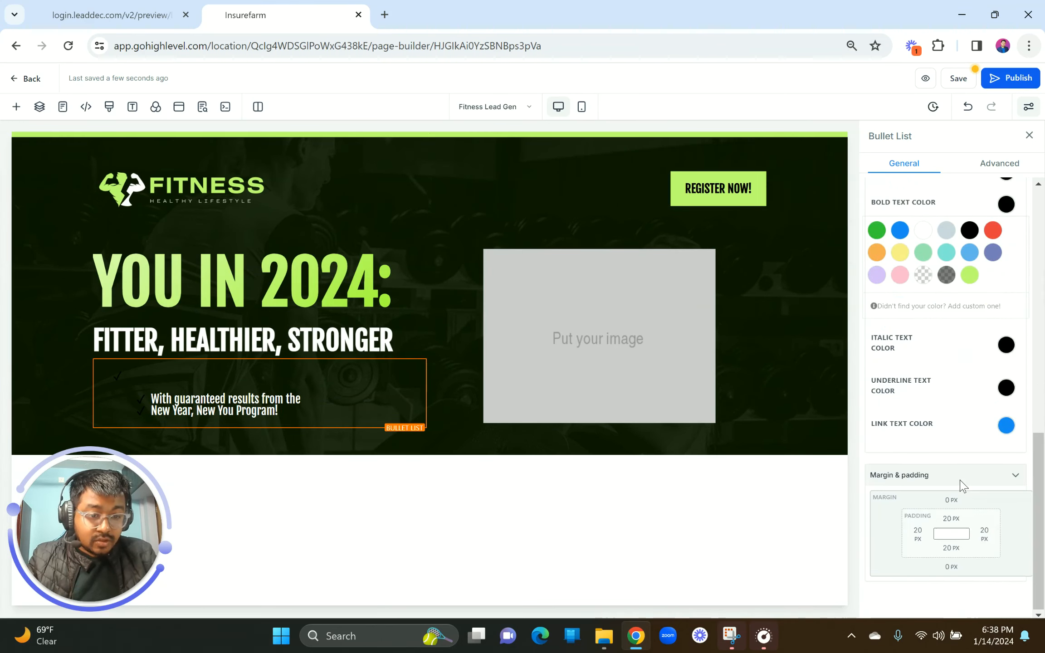
{"action": "scroll", "coordinate": [961, 485], "scroll_direction": "up", "scroll_amount": 4}
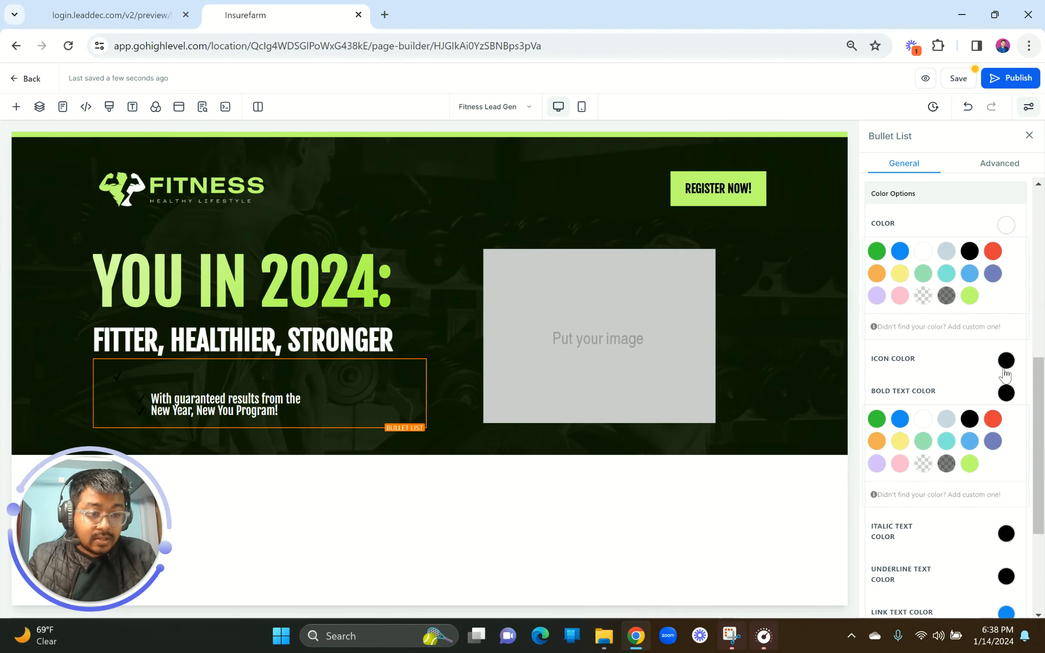
{"action": "left_click", "coordinate": [1005, 363]}
{"action": "left_click", "coordinate": [923, 386]}
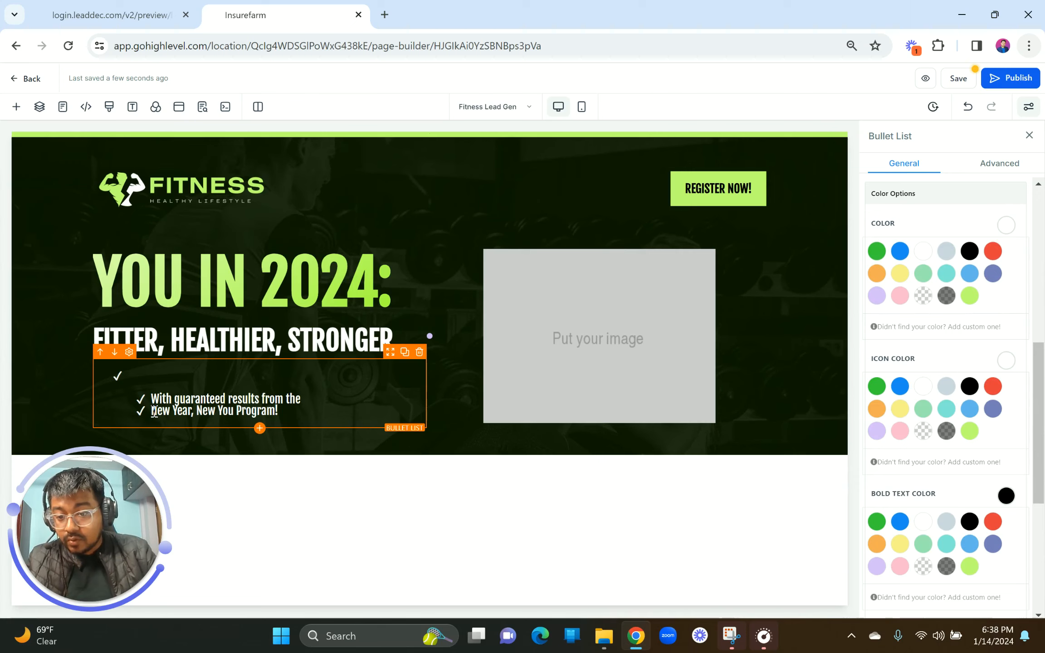
{"action": "key", "text": "BackSpace"}
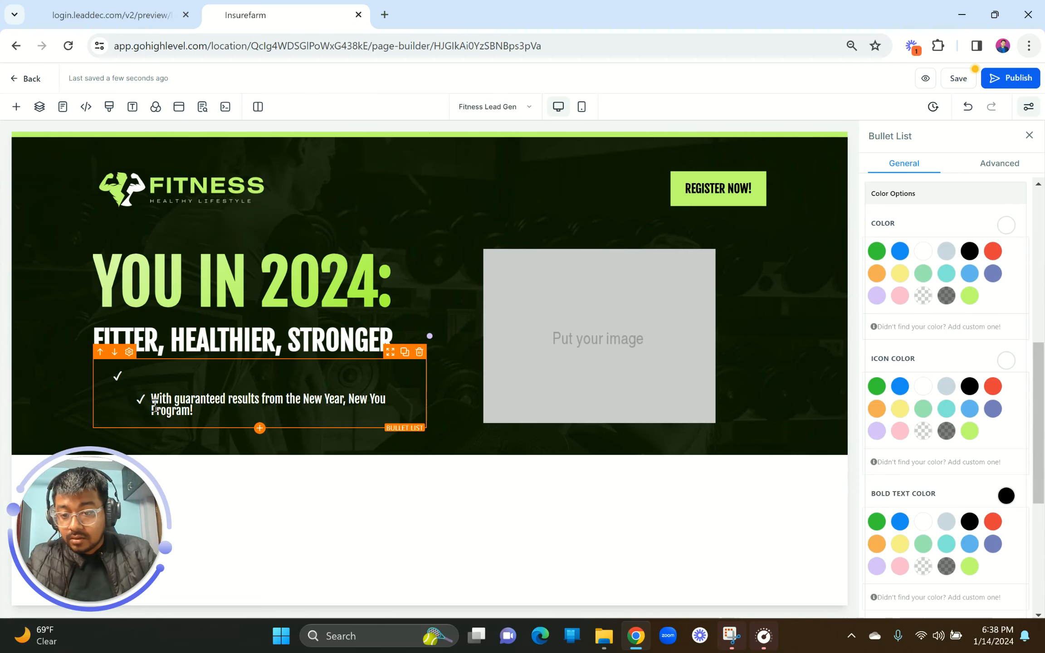
{"action": "key", "text": "BackSpace"}
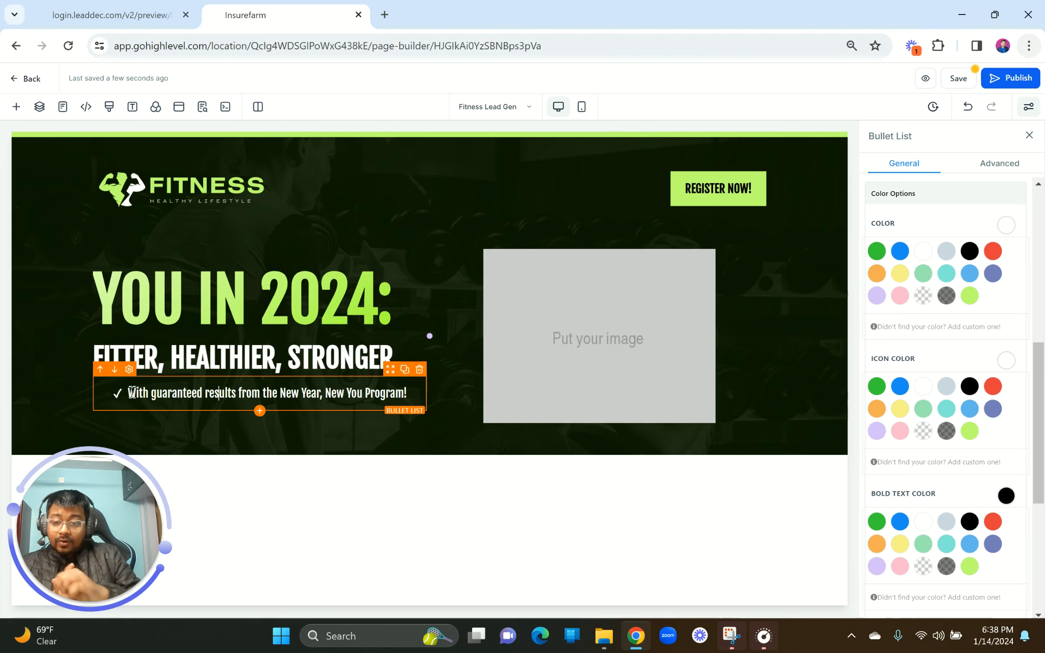
Step: Toggle the line's bullet formatting off in the text toolbar and reselect the bullet line
{"action": "left_click", "coordinate": [113, 15]}
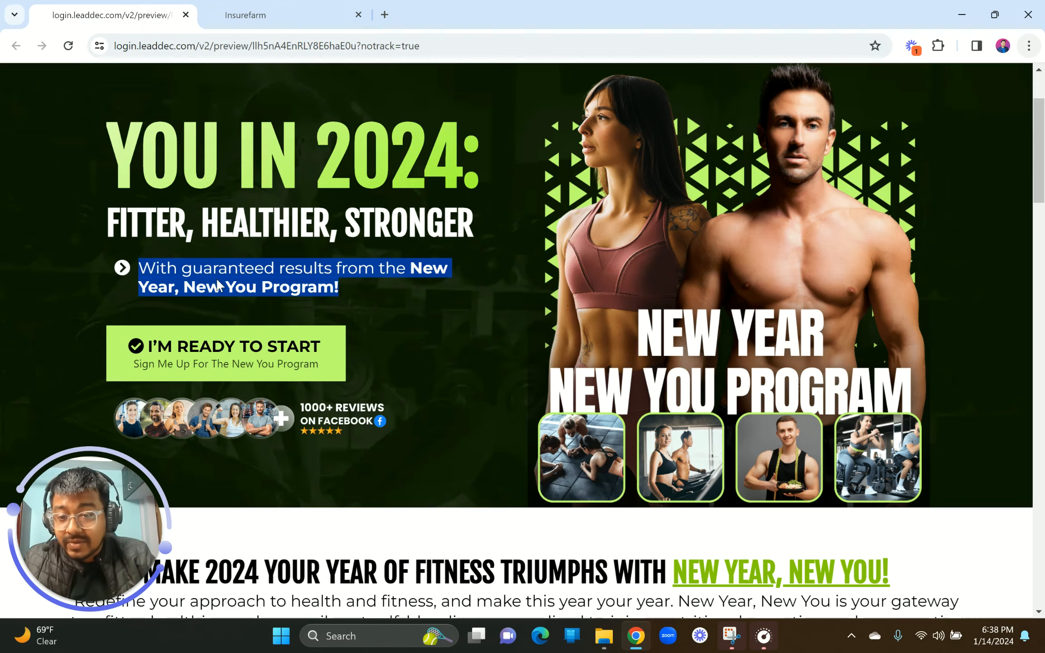
{"action": "left_click", "coordinate": [266, 9]}
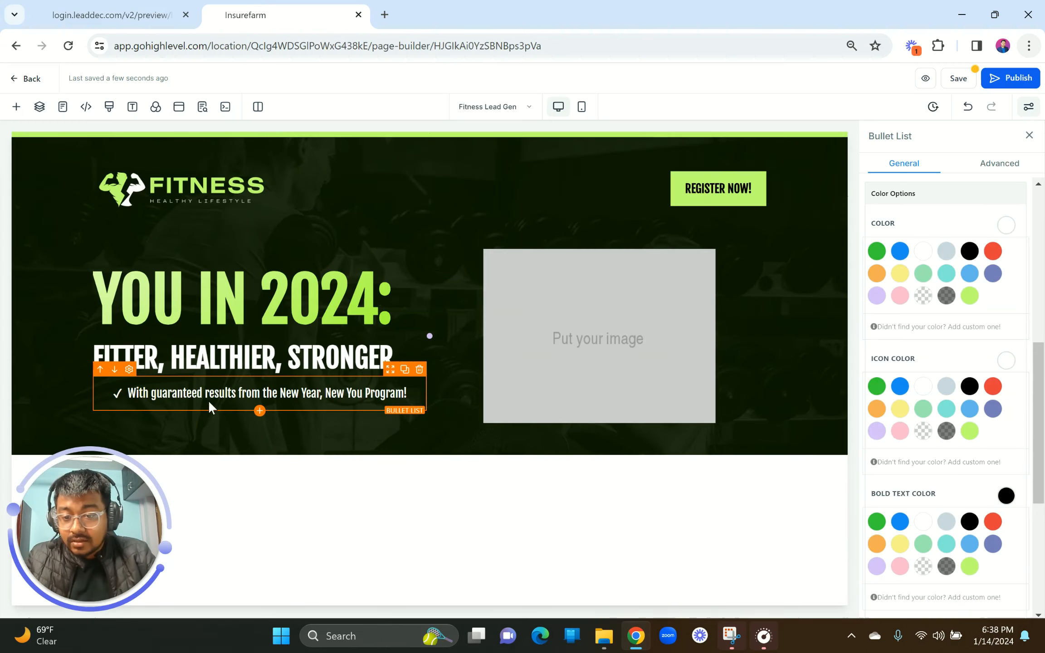
{"action": "triple_click", "coordinate": [210, 392]}
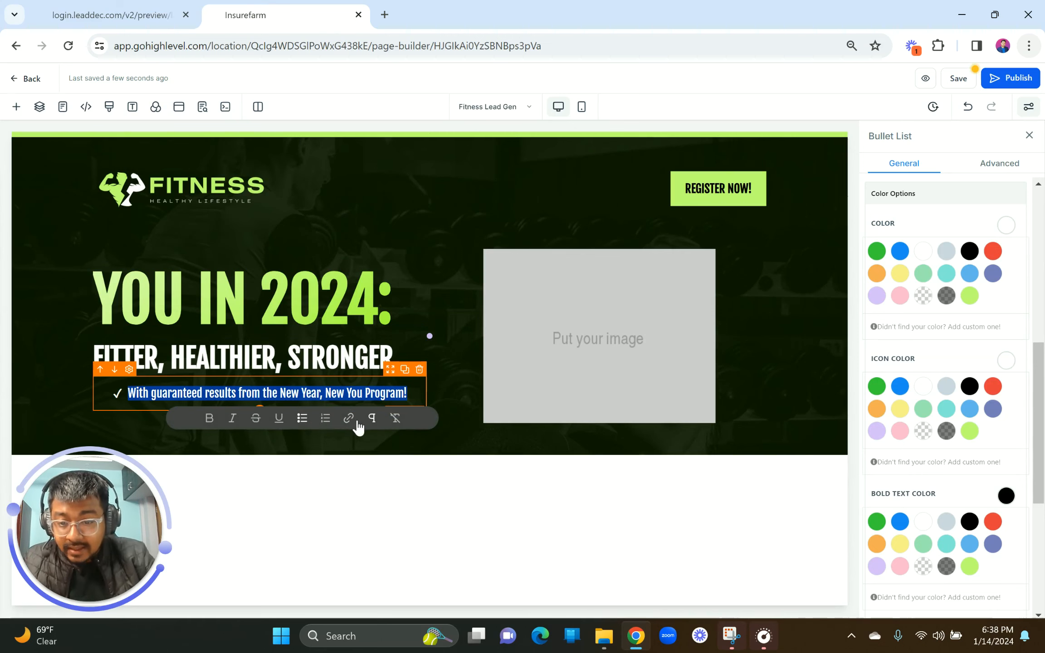
{"action": "left_click", "coordinate": [373, 422]}
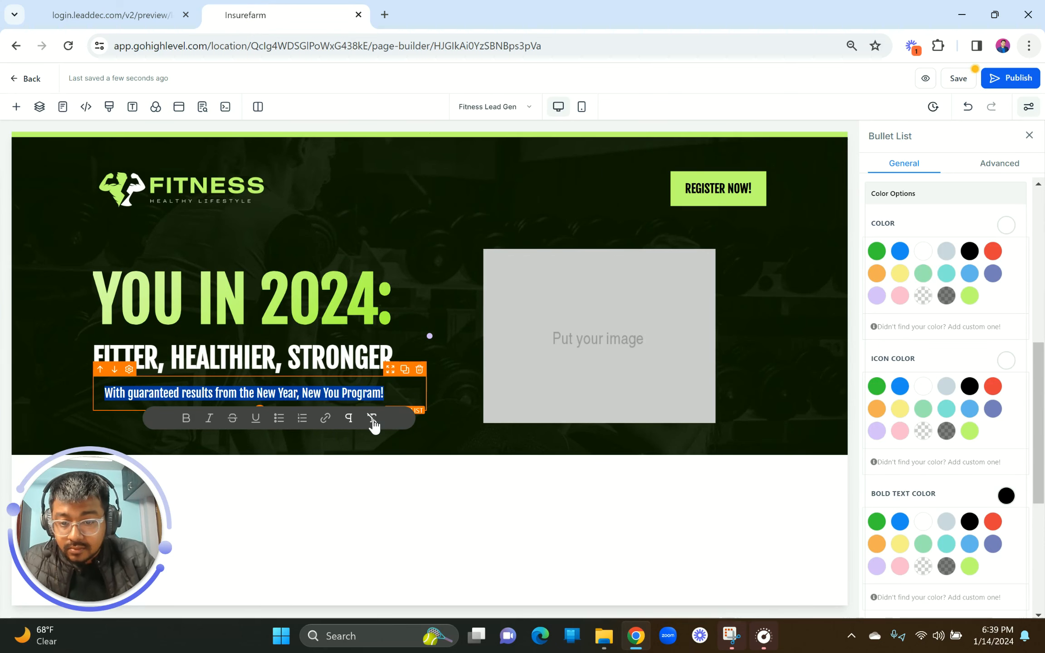
{"action": "left_click", "coordinate": [247, 350]}
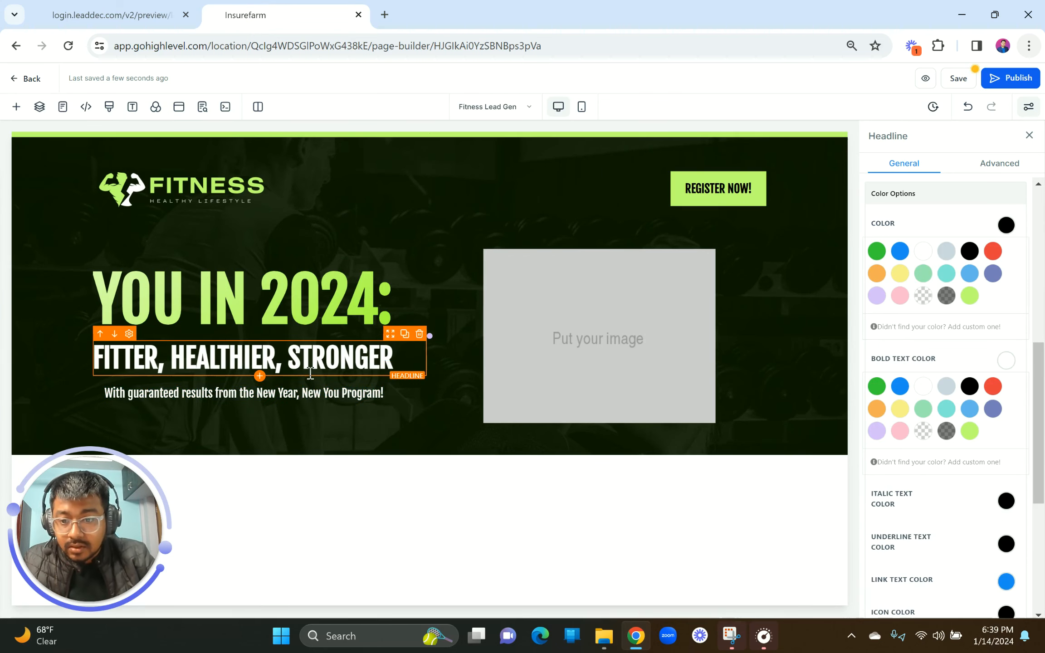
{"action": "left_click", "coordinate": [303, 394]}
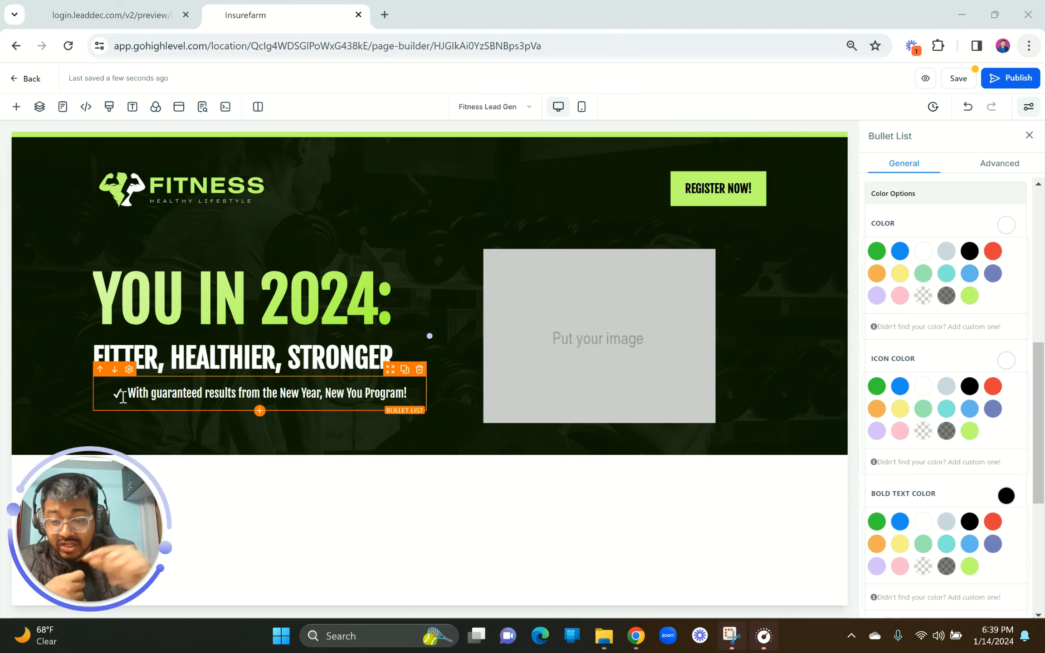
{"action": "scroll", "coordinate": [952, 391], "scroll_direction": "up", "scroll_amount": 5}
Step: Change the bullet icon to chevron-circle-right, found by searching 'arrow'
{"action": "scroll", "coordinate": [952, 391], "scroll_direction": "up", "scroll_amount": 2}
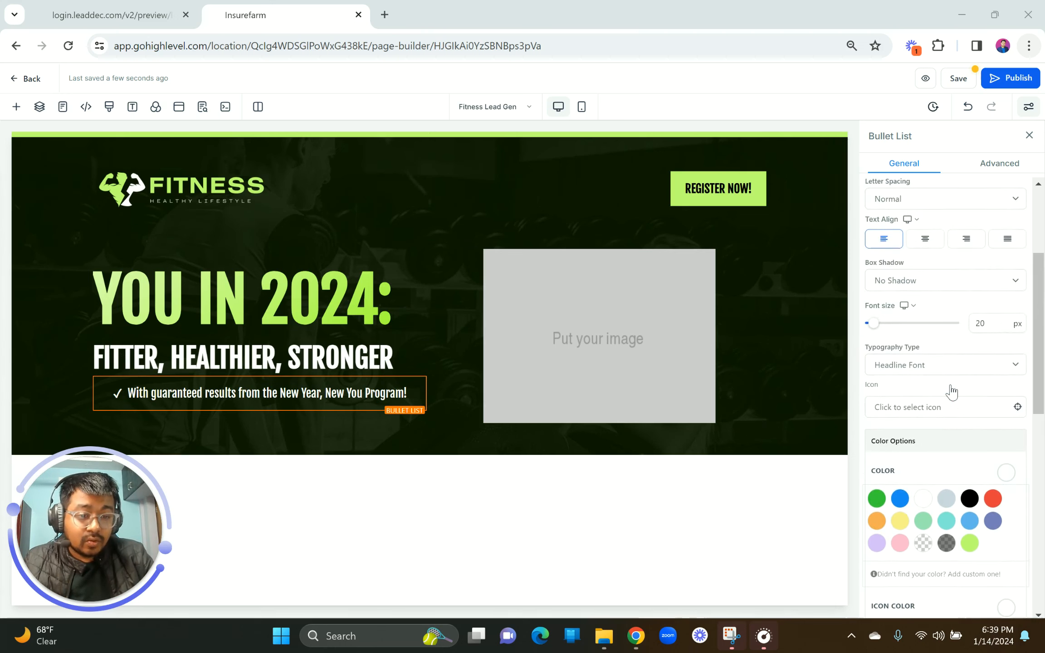
{"action": "left_click", "coordinate": [907, 412]}
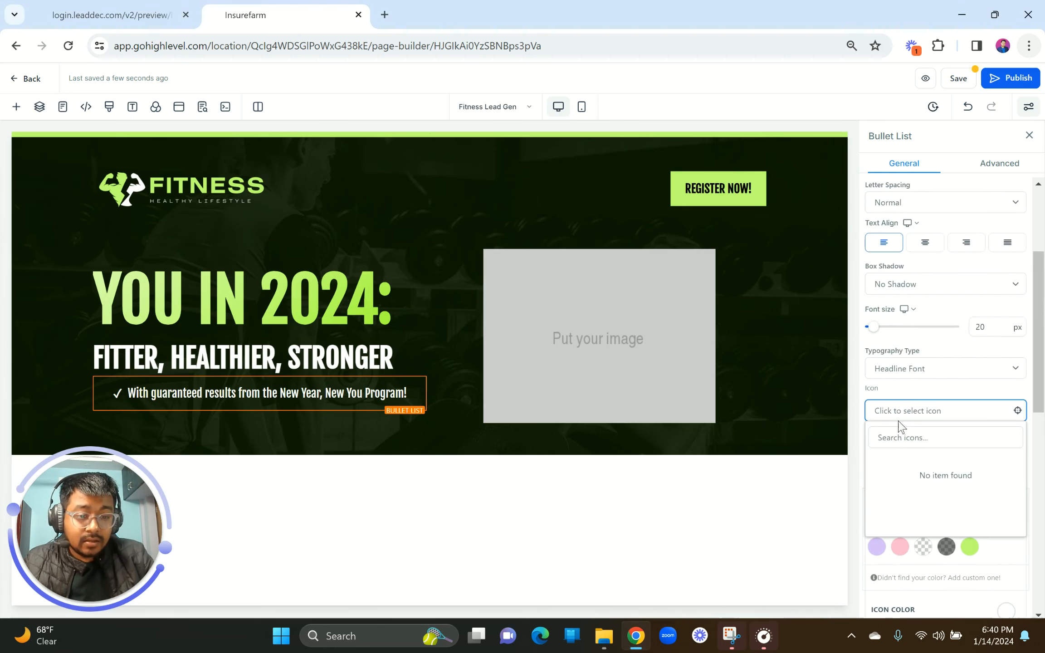
{"action": "type", "text": "arrow"}
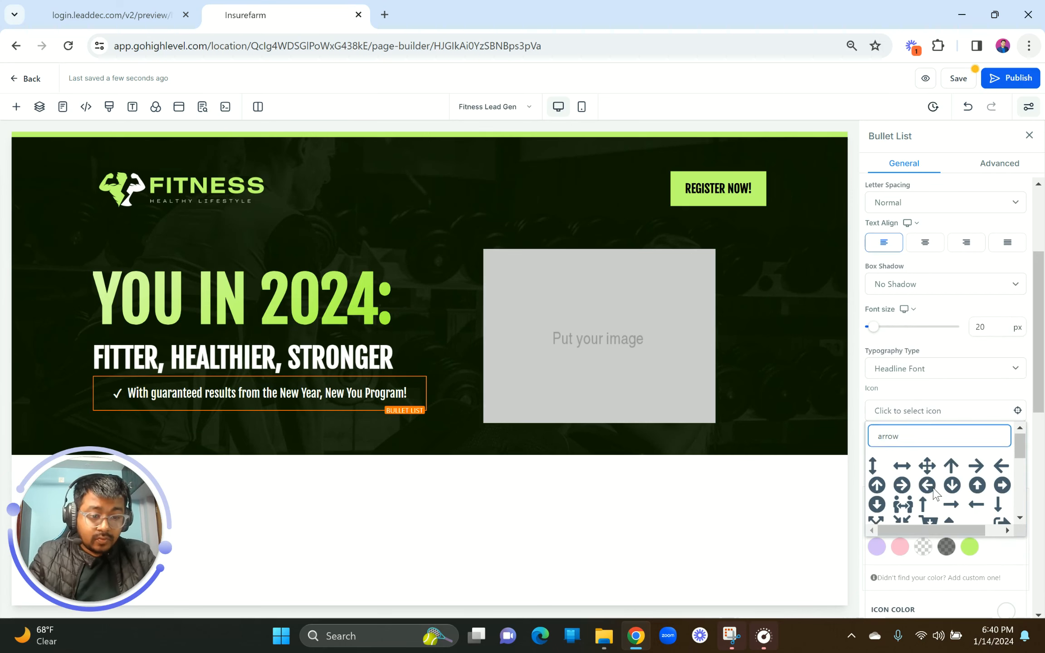
{"action": "scroll", "coordinate": [934, 492], "scroll_direction": "down", "scroll_amount": 2}
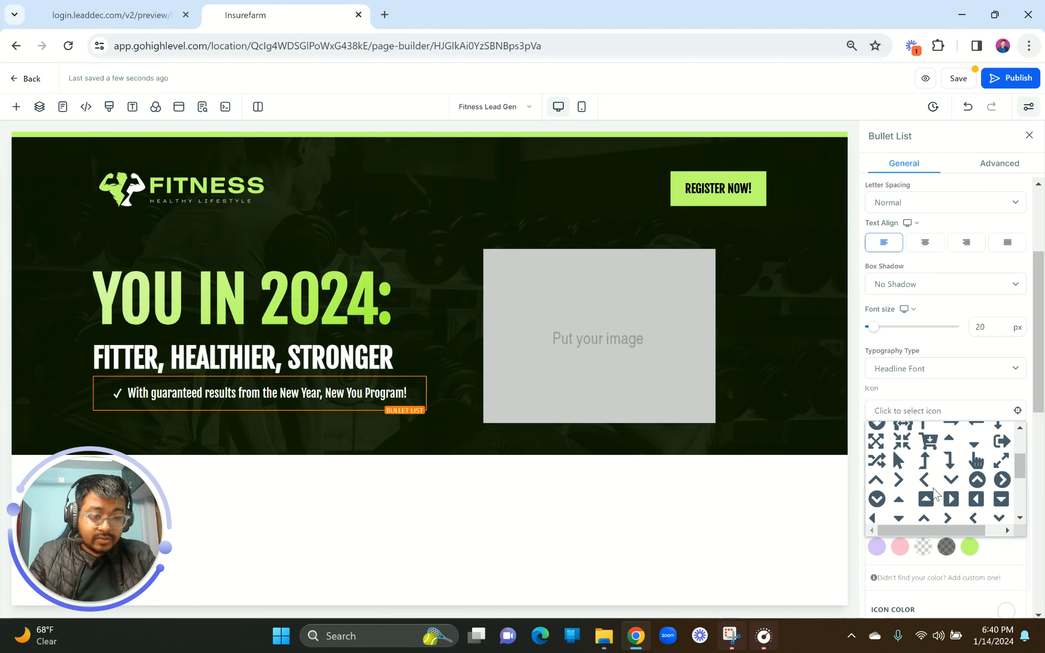
{"action": "left_click", "coordinate": [1004, 490]}
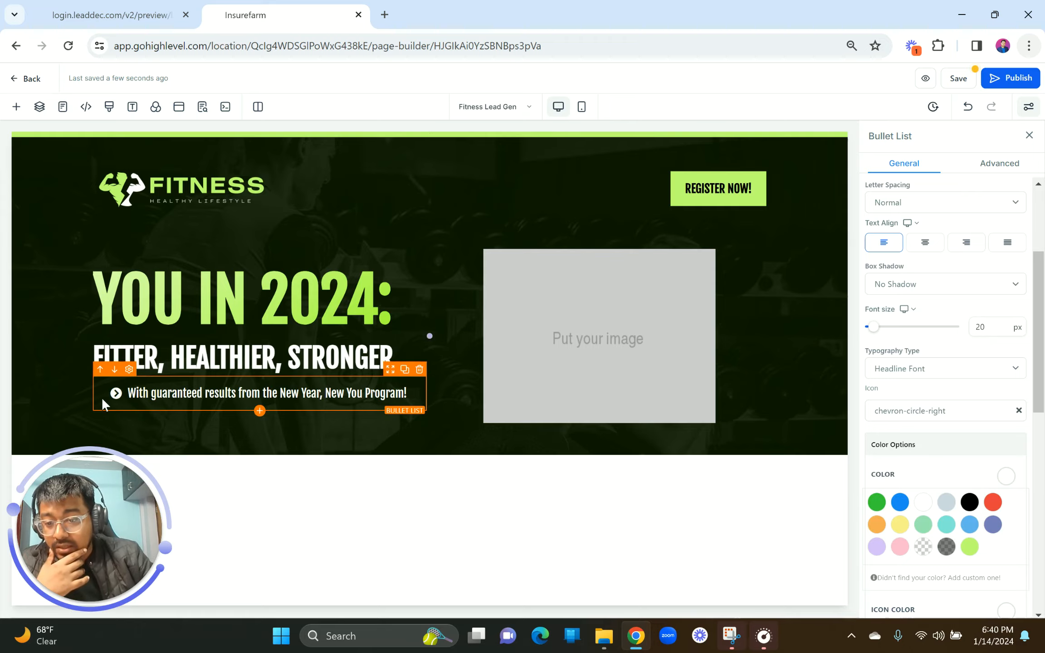
Step: Set the bullet list's left padding to 0 px
{"action": "scroll", "coordinate": [102, 399], "scroll_direction": "up", "scroll_amount": 5}
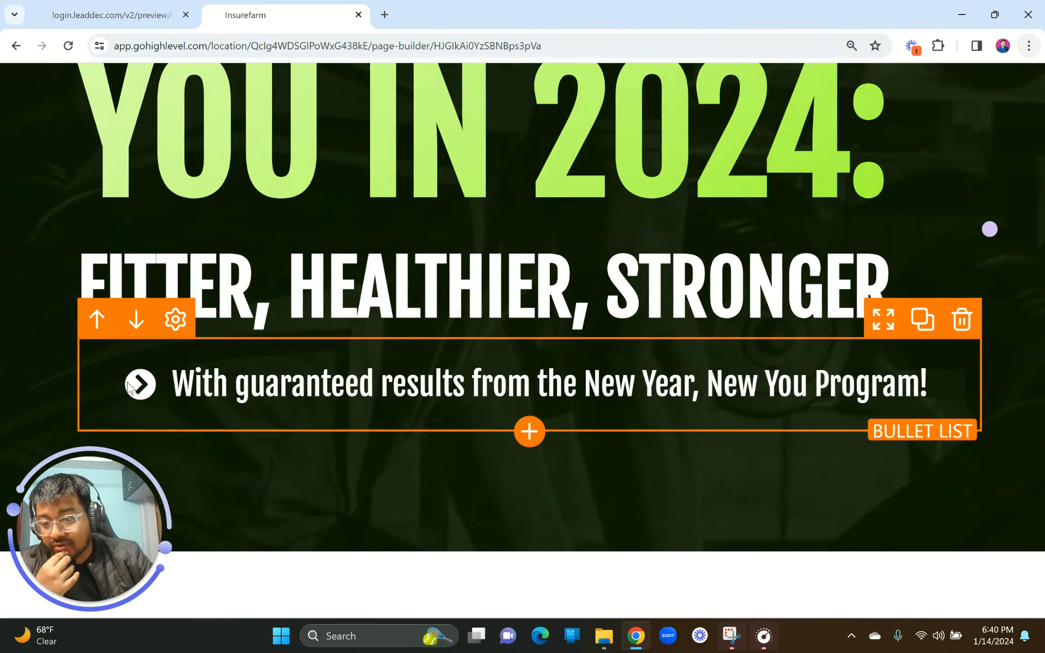
{"action": "left_click", "coordinate": [371, 335]}
{"action": "scroll", "coordinate": [102, 400], "scroll_direction": "down", "scroll_amount": 5}
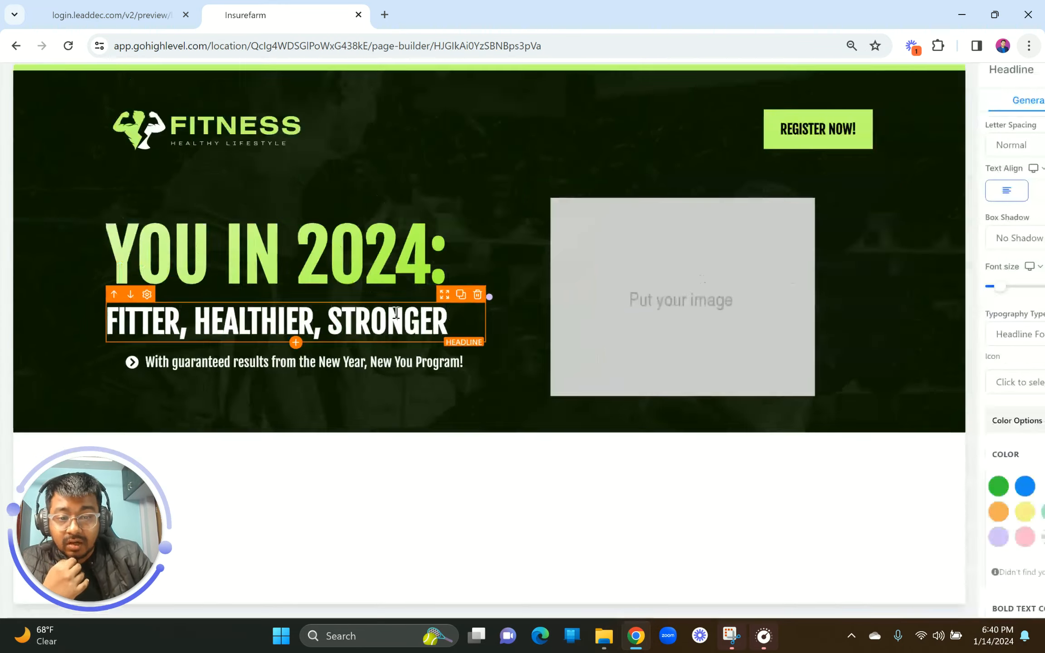
{"action": "scroll", "coordinate": [1011, 373], "scroll_direction": "down", "scroll_amount": 10}
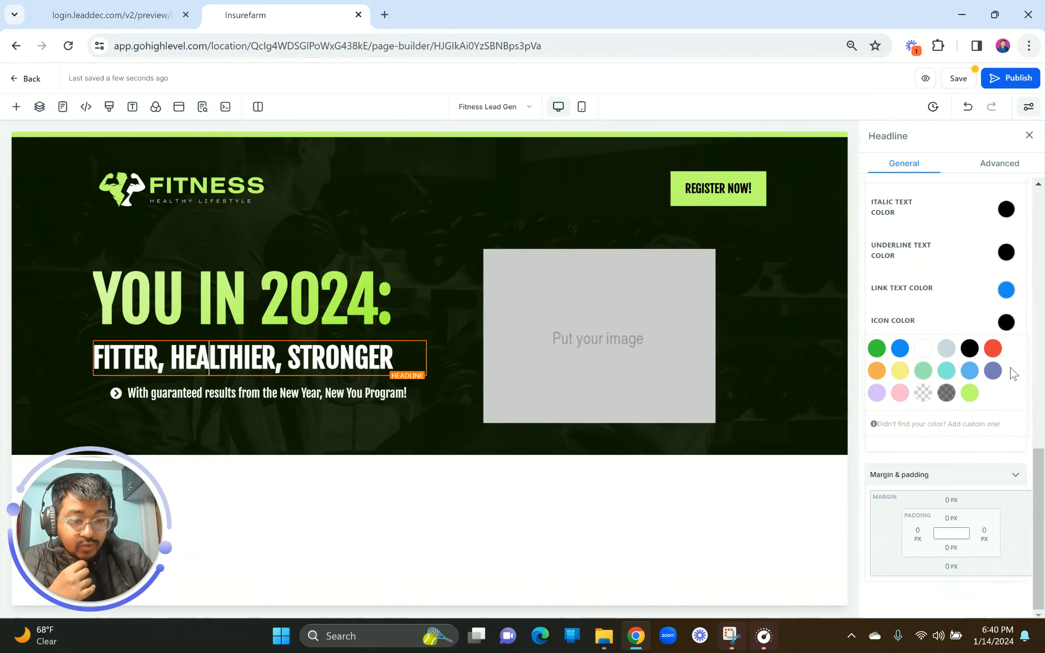
{"action": "left_click", "coordinate": [314, 388]}
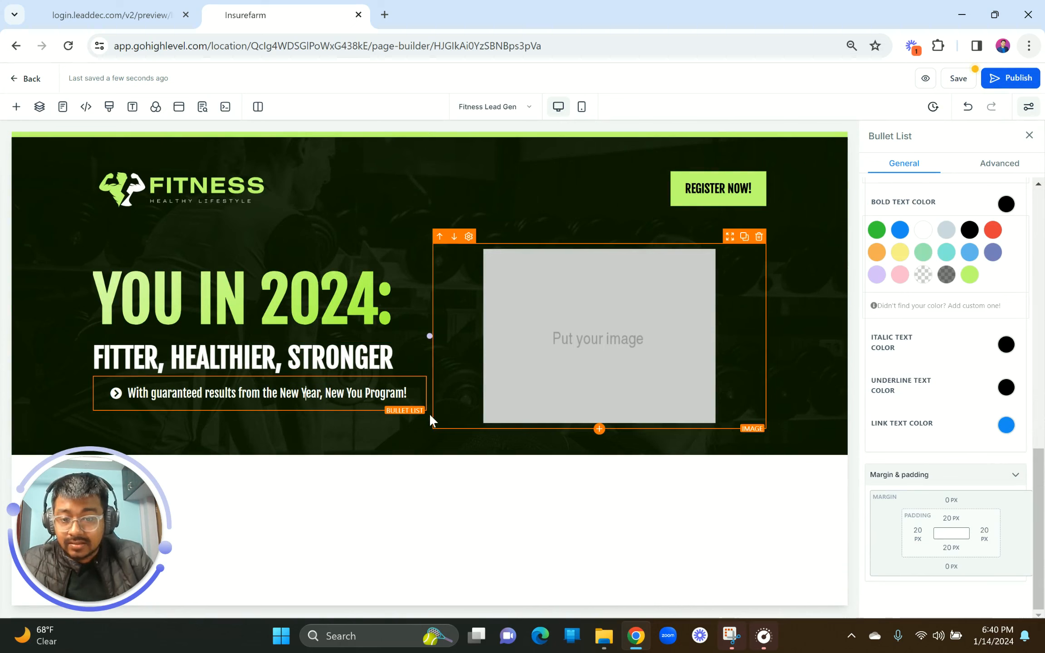
{"action": "left_click", "coordinate": [920, 530]}
{"action": "left_click_drag", "start_coordinate": [867, 437], "coordinate": [777, 432]}
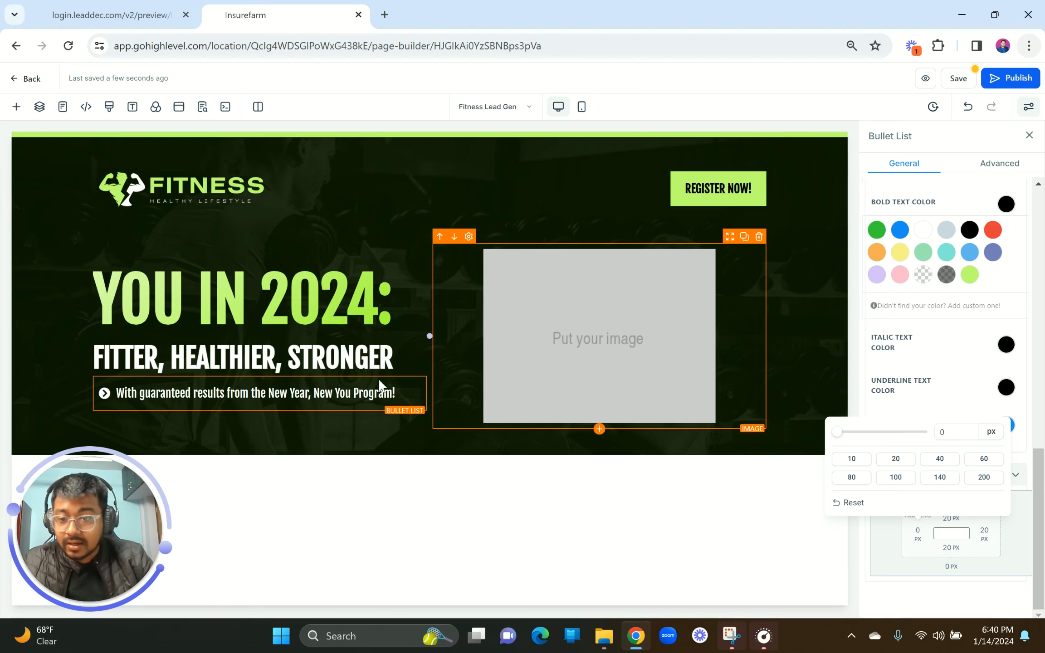
Step: Set the REGISTER NOW! button's typography type to Content Font, matching the reference
{"action": "left_click", "coordinate": [54, 14]}
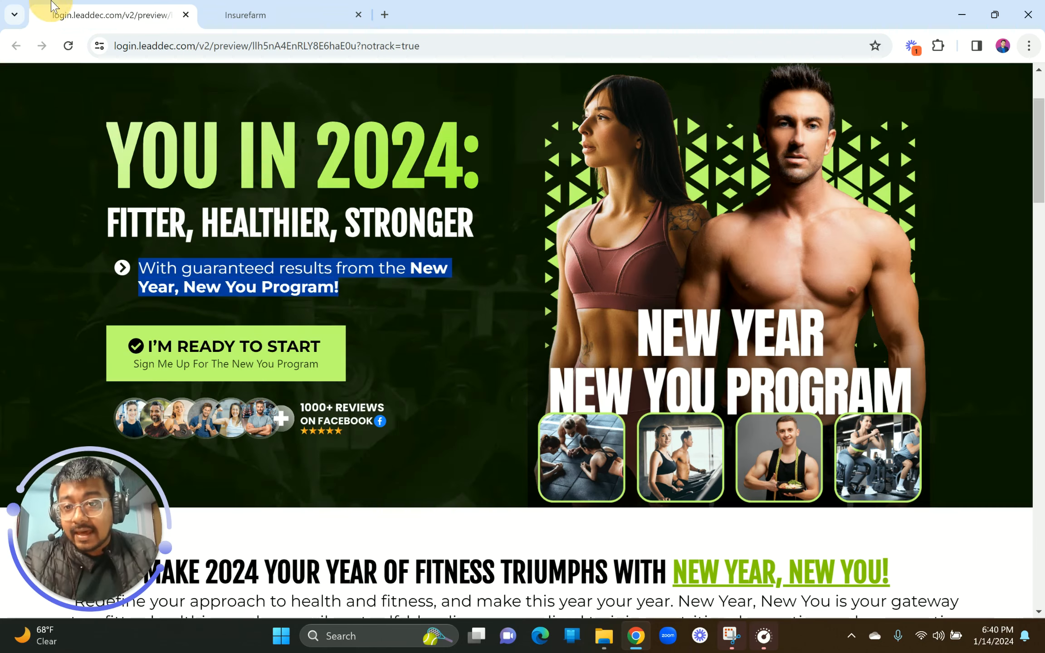
{"action": "left_click", "coordinate": [228, 289]}
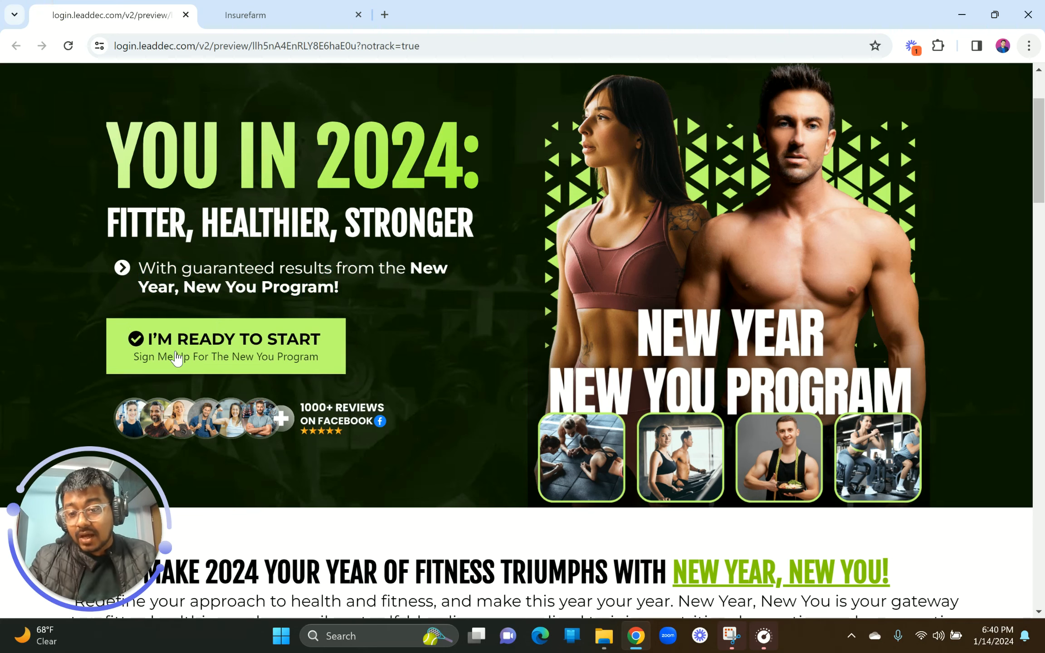
{"action": "left_click", "coordinate": [275, 14]}
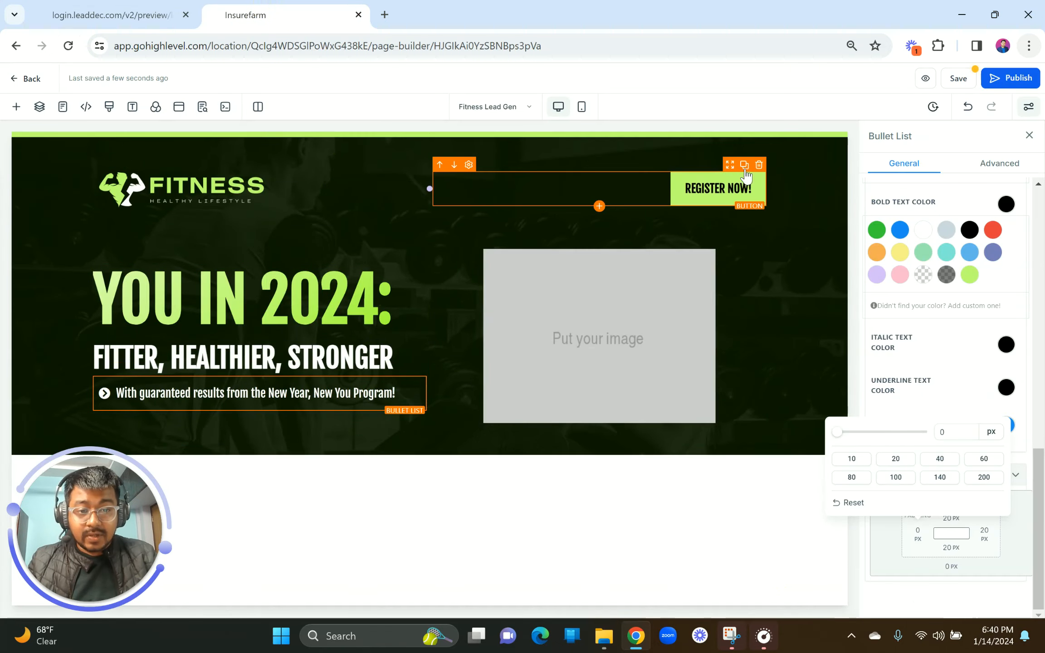
{"action": "left_click", "coordinate": [733, 191]}
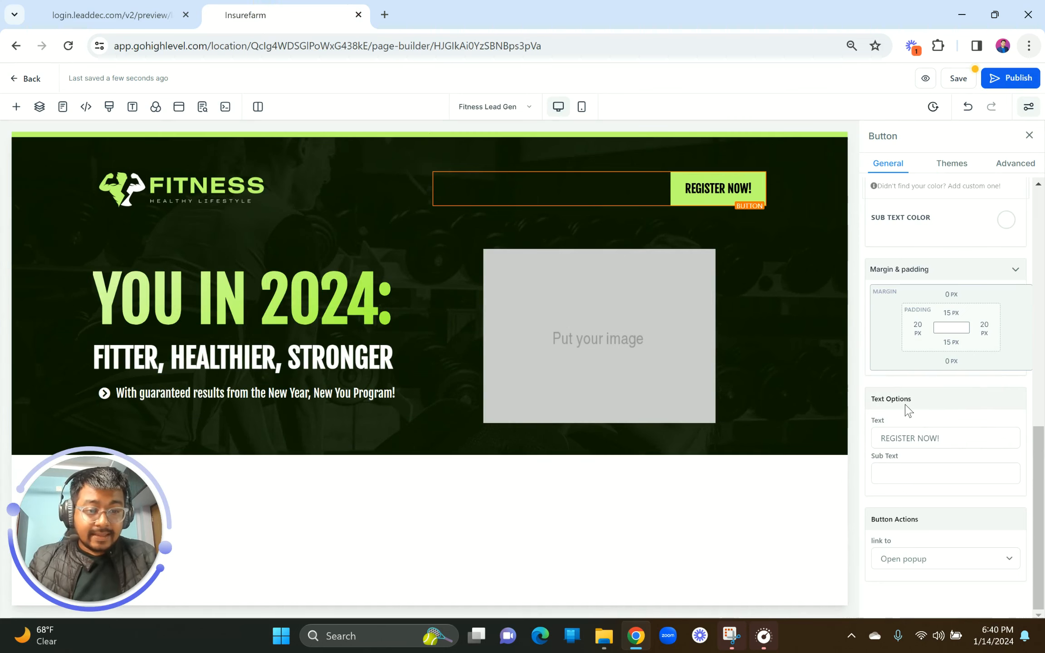
{"action": "scroll", "coordinate": [906, 408], "scroll_direction": "up", "scroll_amount": 3}
{"action": "scroll", "coordinate": [908, 399], "scroll_direction": "up", "scroll_amount": 7}
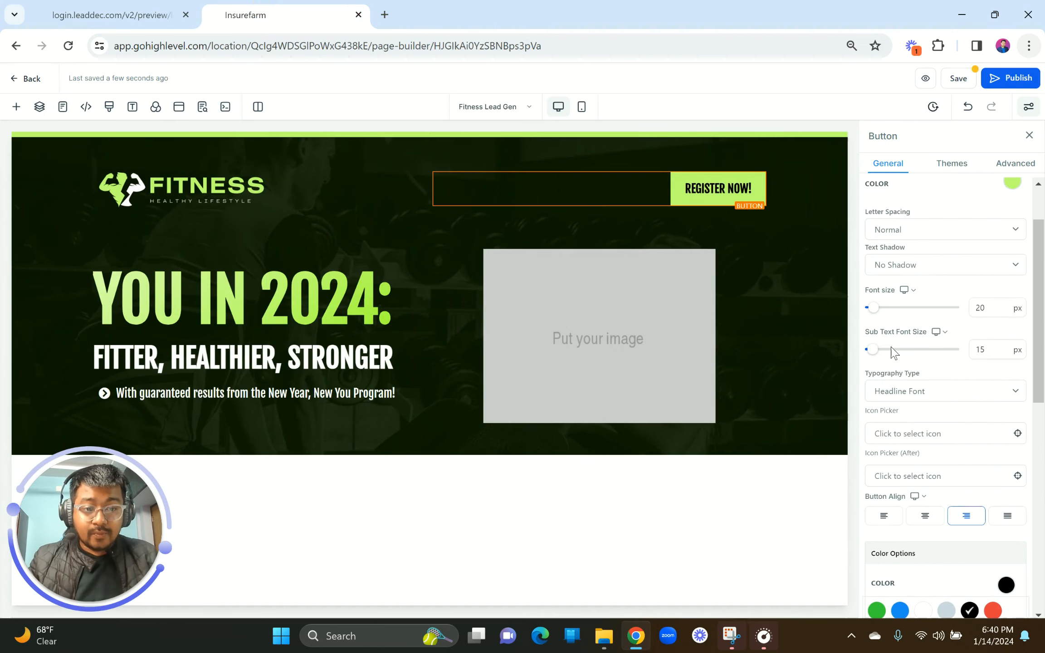
{"action": "left_click", "coordinate": [912, 391]}
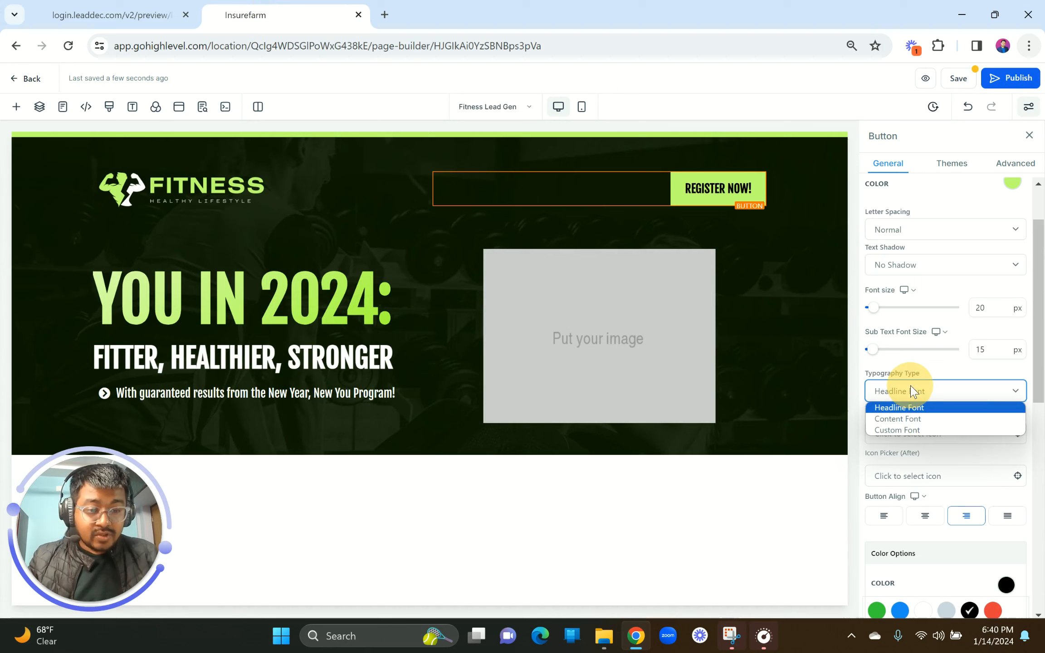
{"action": "left_click", "coordinate": [905, 416]}
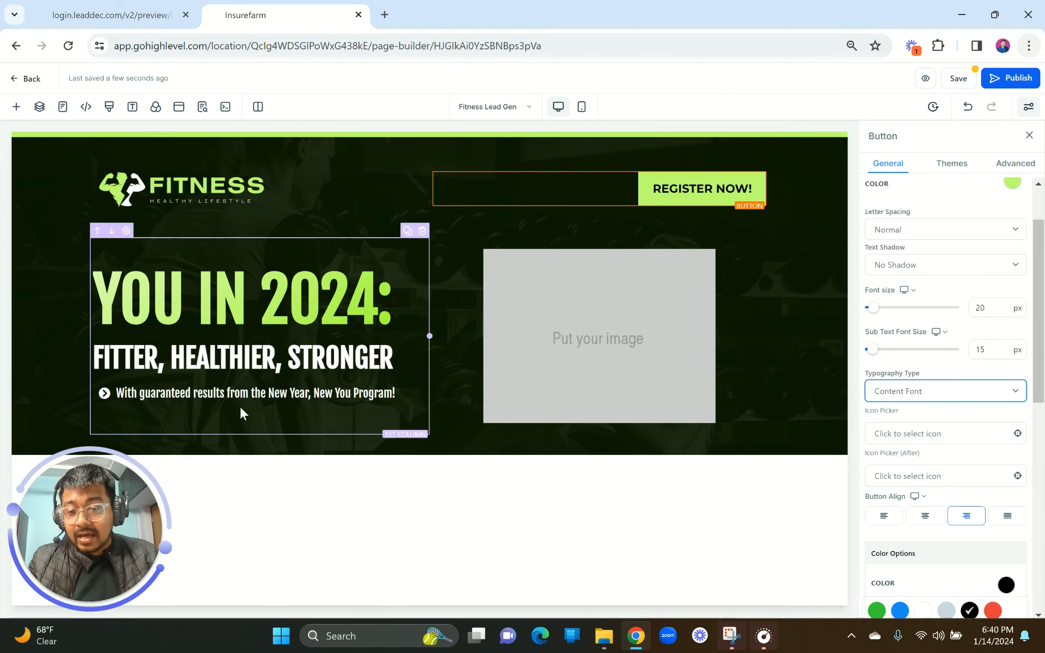
{"action": "left_click", "coordinate": [248, 394]}
{"action": "left_click", "coordinate": [909, 472]}
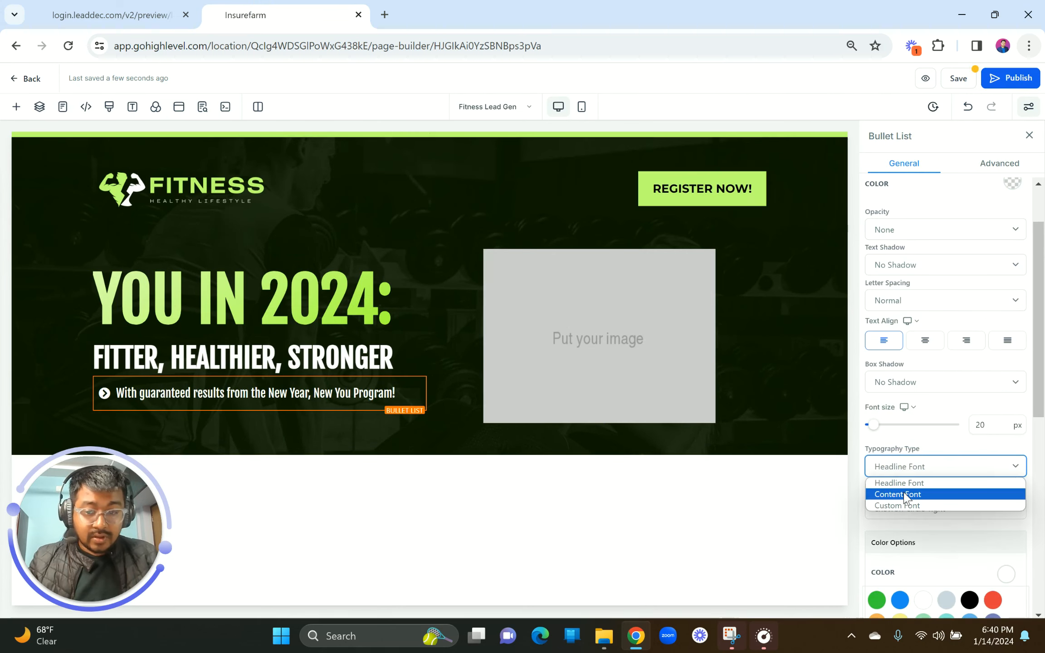
Step: Set the bullet list's typography type to Content Font
{"action": "left_click", "coordinate": [905, 495]}
{"action": "left_click", "coordinate": [119, 6]}
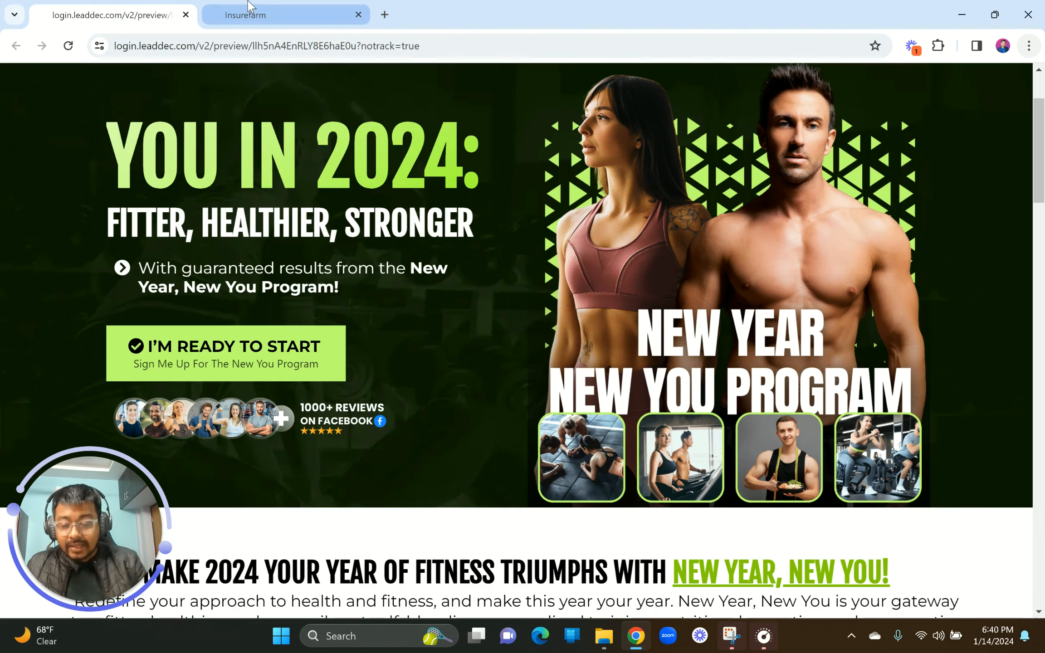
{"action": "left_click", "coordinate": [273, 9]}
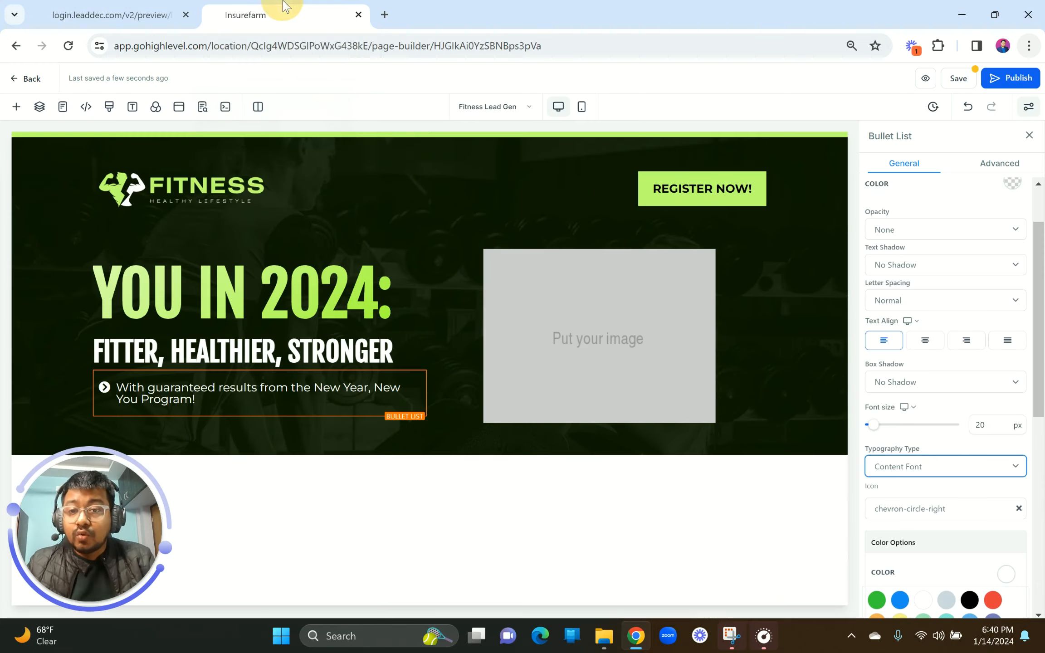
Step: Make 'New Year, New You Program!' bold with a lime green bold text colour
{"action": "left_click_drag", "start_coordinate": [314, 388], "coordinate": [203, 401]}
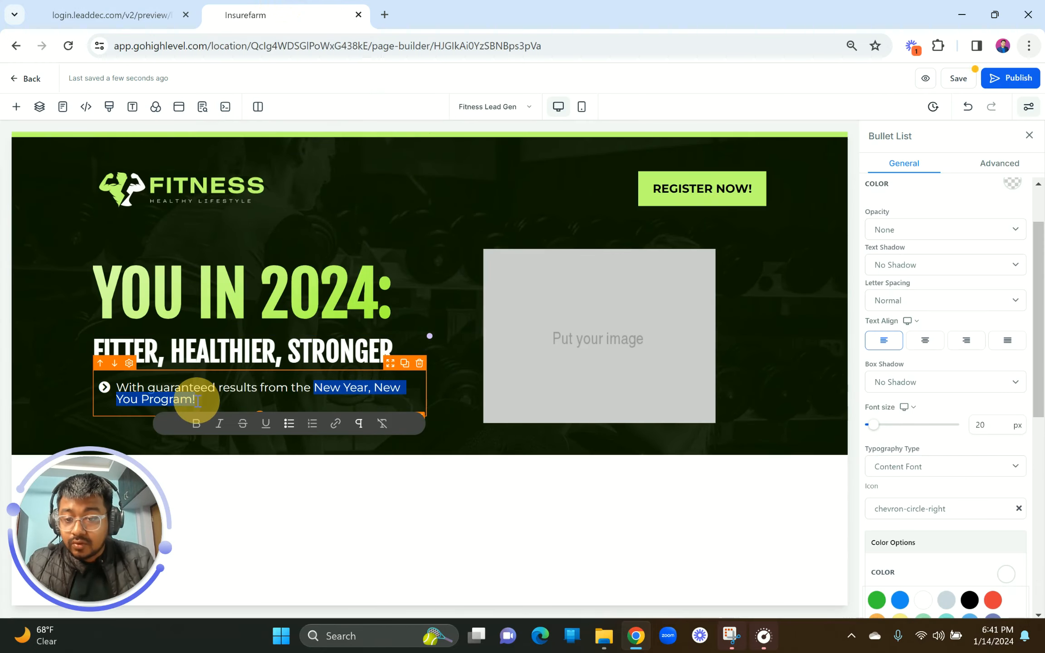
{"action": "left_click", "coordinate": [198, 427]}
{"action": "left_click", "coordinate": [249, 406]}
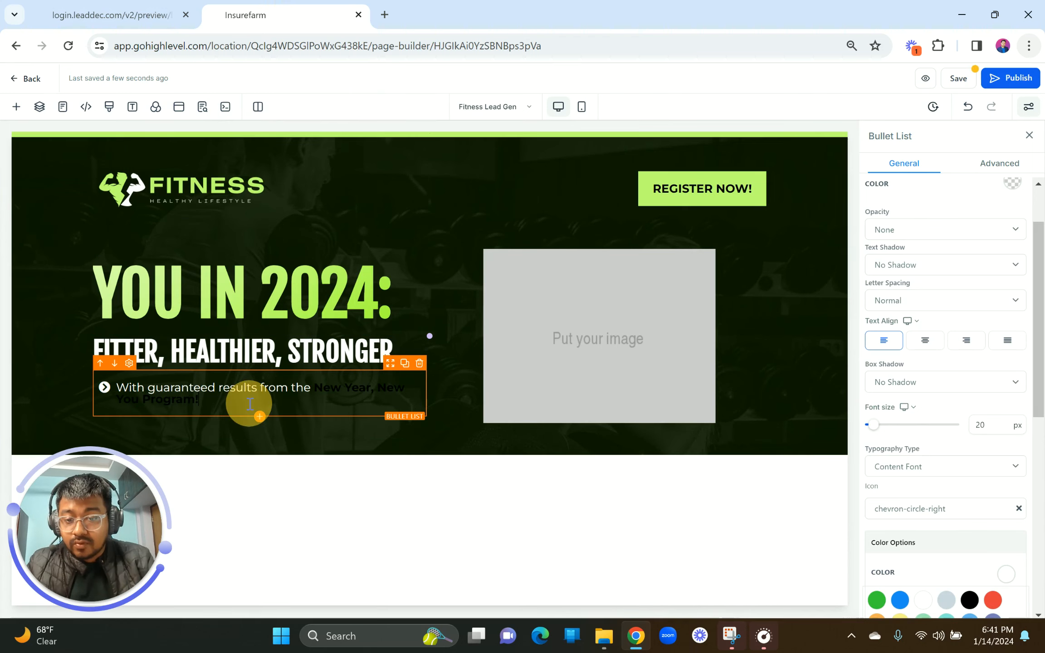
{"action": "left_click", "coordinate": [333, 384]}
{"action": "scroll", "coordinate": [969, 479], "scroll_direction": "down", "scroll_amount": 5}
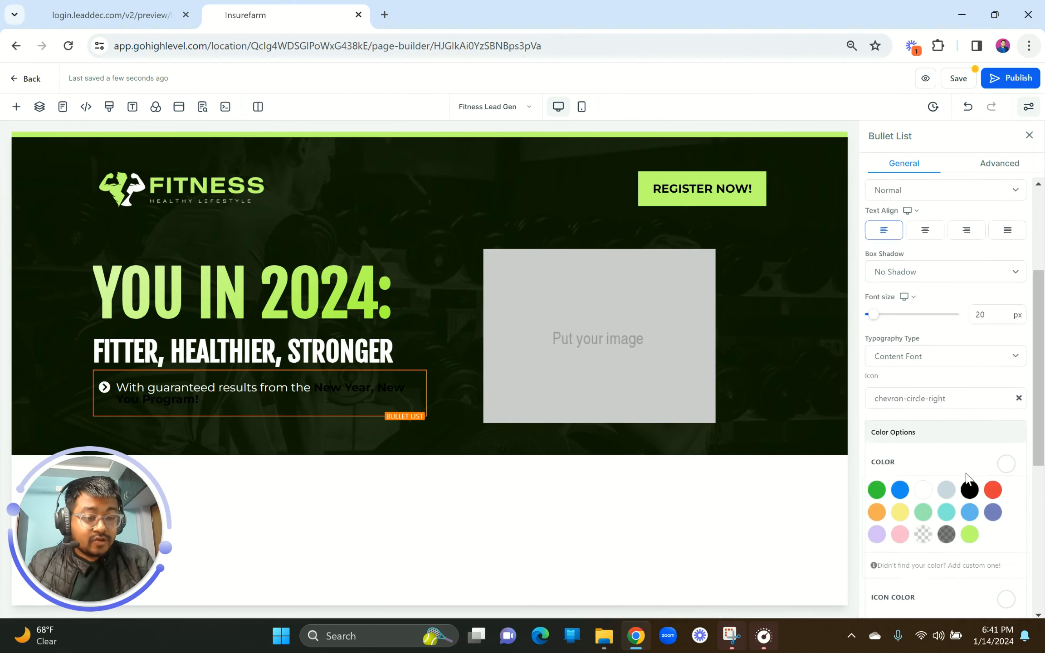
{"action": "scroll", "coordinate": [969, 478], "scroll_direction": "down", "scroll_amount": 1}
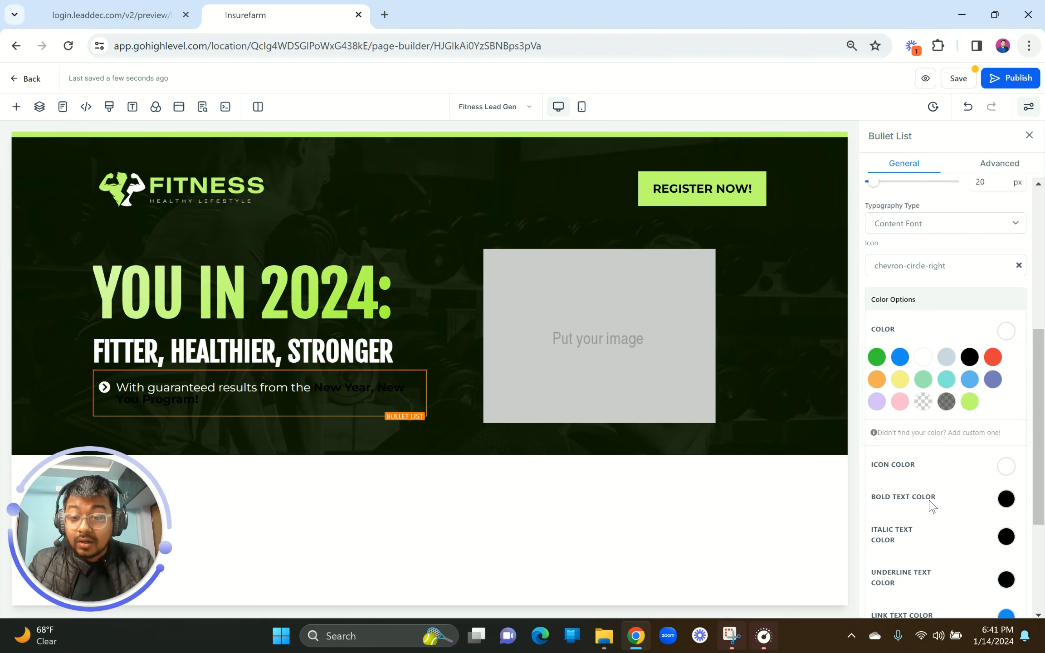
{"action": "left_click", "coordinate": [1006, 499]}
{"action": "left_click", "coordinate": [923, 526]}
{"action": "left_click", "coordinate": [970, 570]}
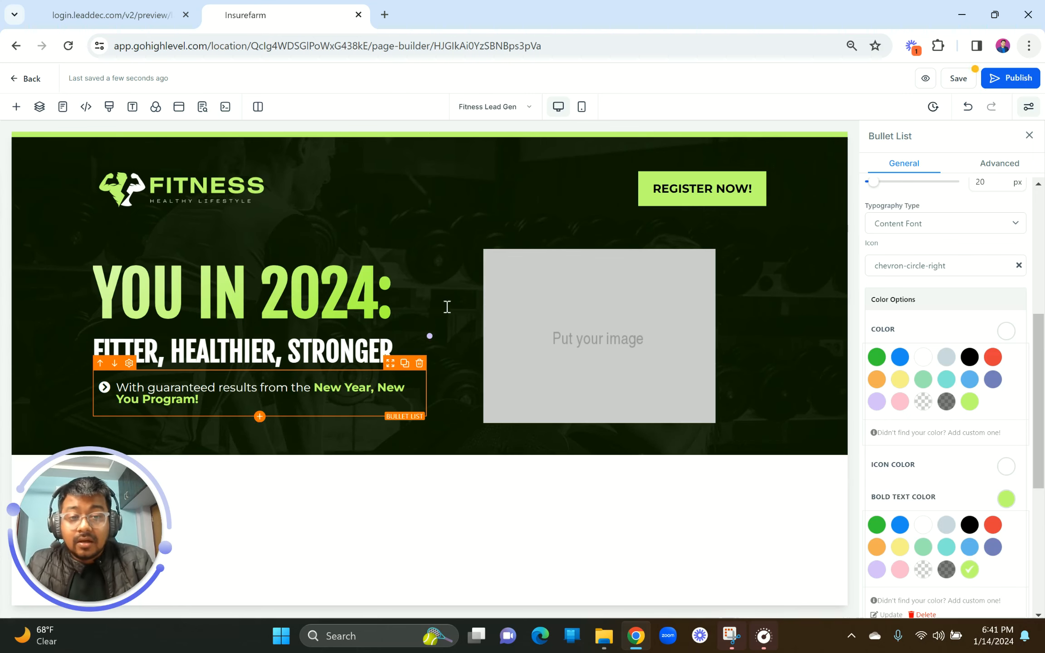
Step: Duplicate REGISTER NOW! below the bullet list, left-aligned with a 16 px top margin
{"action": "left_click", "coordinate": [744, 159]}
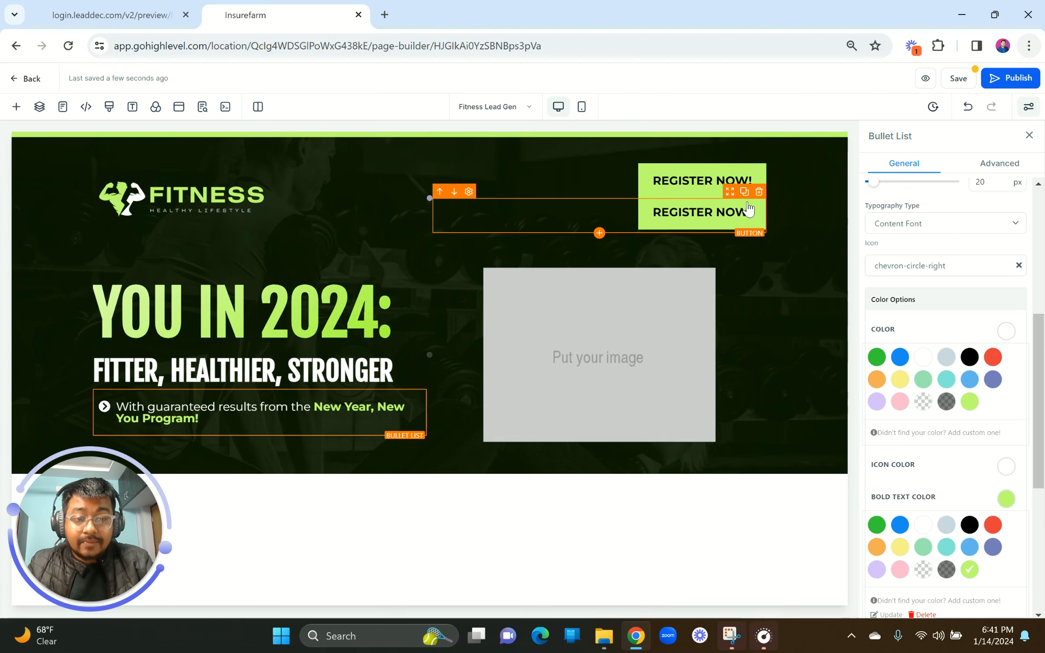
{"action": "left_click_drag", "start_coordinate": [727, 207], "coordinate": [402, 390]}
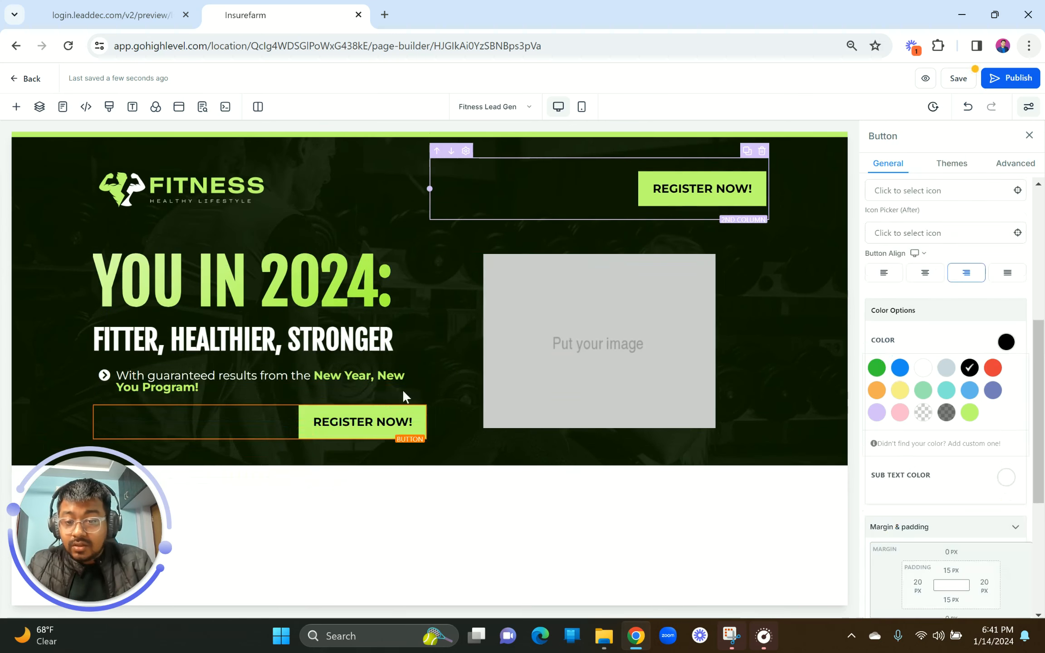
{"action": "left_click", "coordinate": [885, 274]}
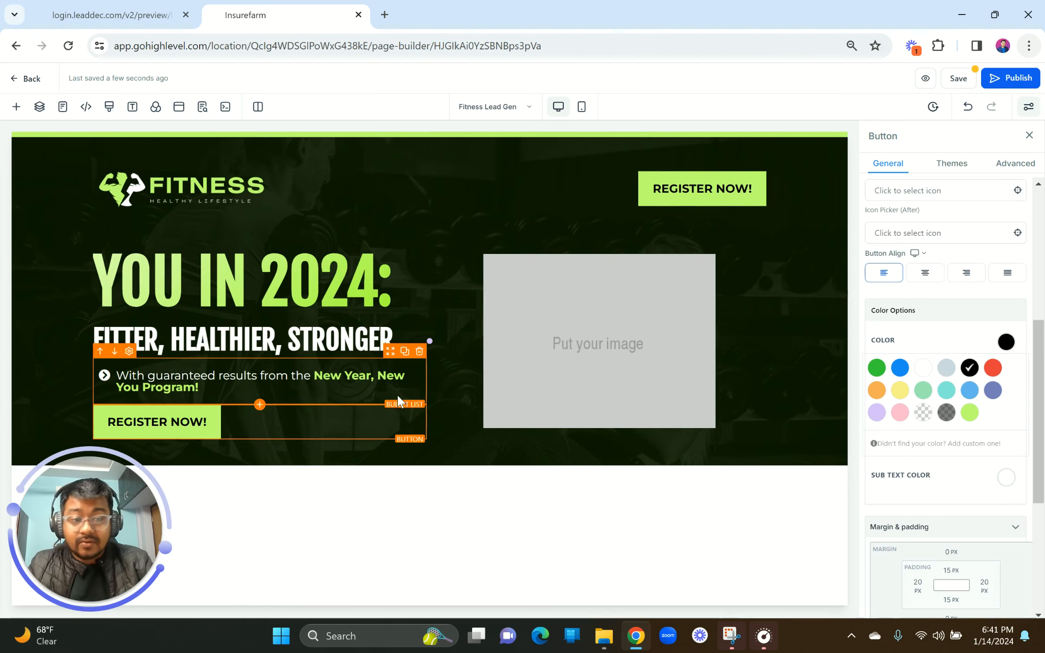
{"action": "scroll", "coordinate": [947, 406], "scroll_direction": "down", "scroll_amount": 5}
{"action": "scroll", "coordinate": [937, 528], "scroll_direction": "up", "scroll_amount": 6}
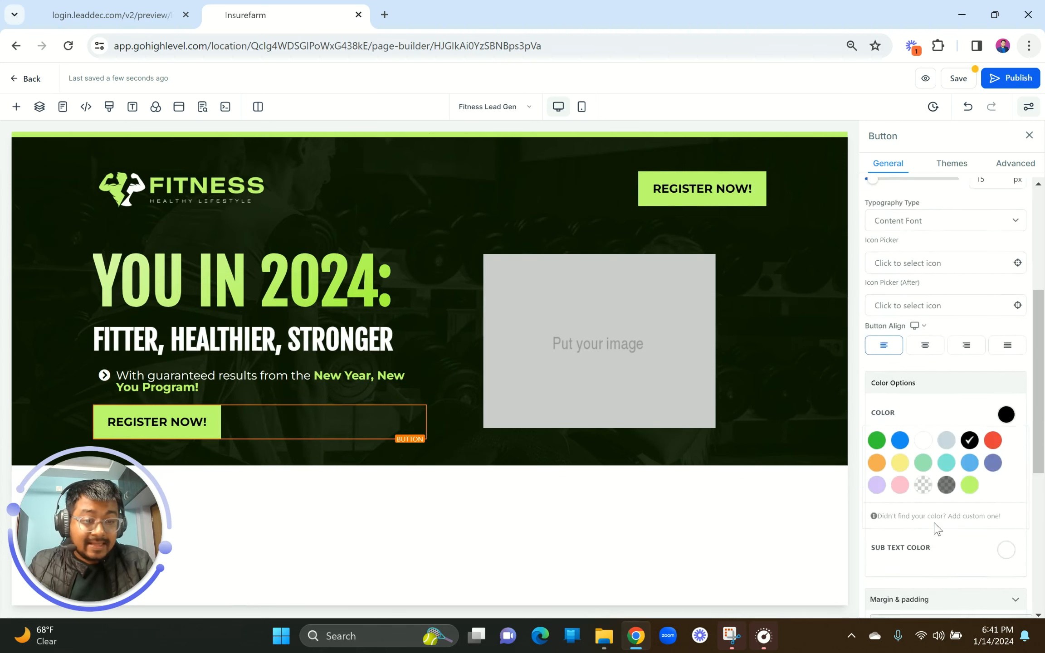
{"action": "scroll", "coordinate": [935, 527], "scroll_direction": "down", "scroll_amount": 3}
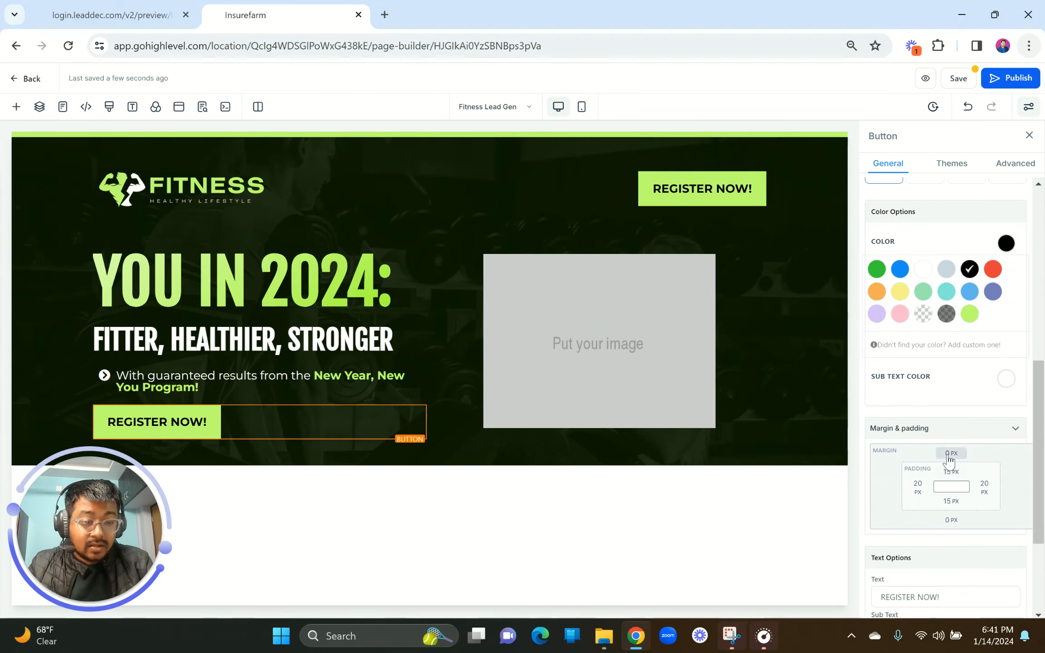
{"action": "left_click", "coordinate": [951, 453]}
{"action": "left_click_drag", "start_coordinate": [915, 480], "coordinate": [929, 488]}
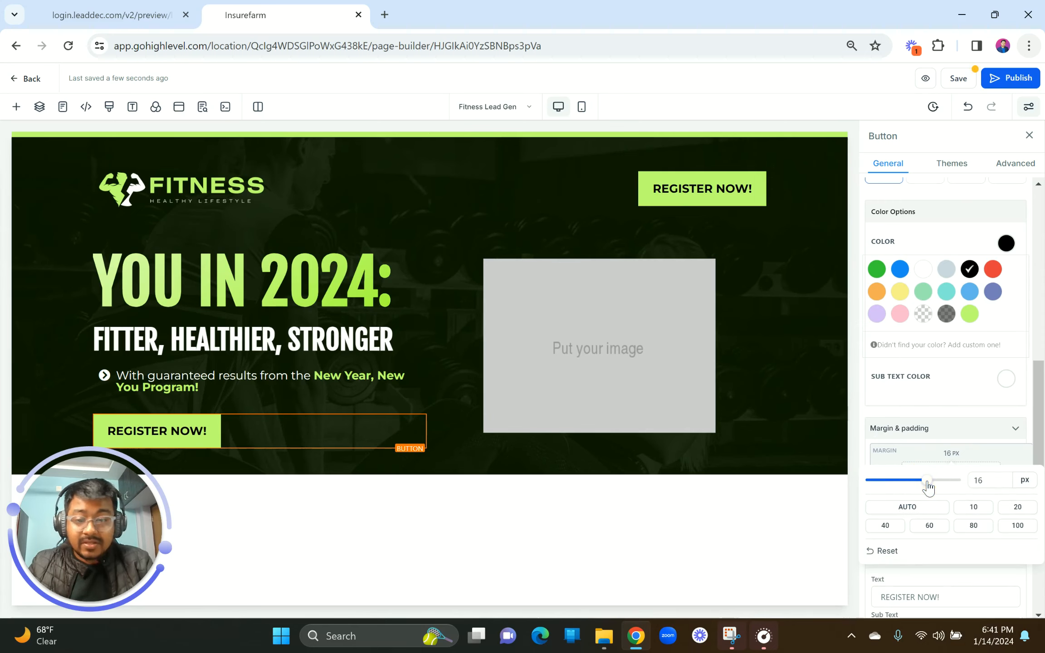
{"action": "left_click", "coordinate": [155, 21]}
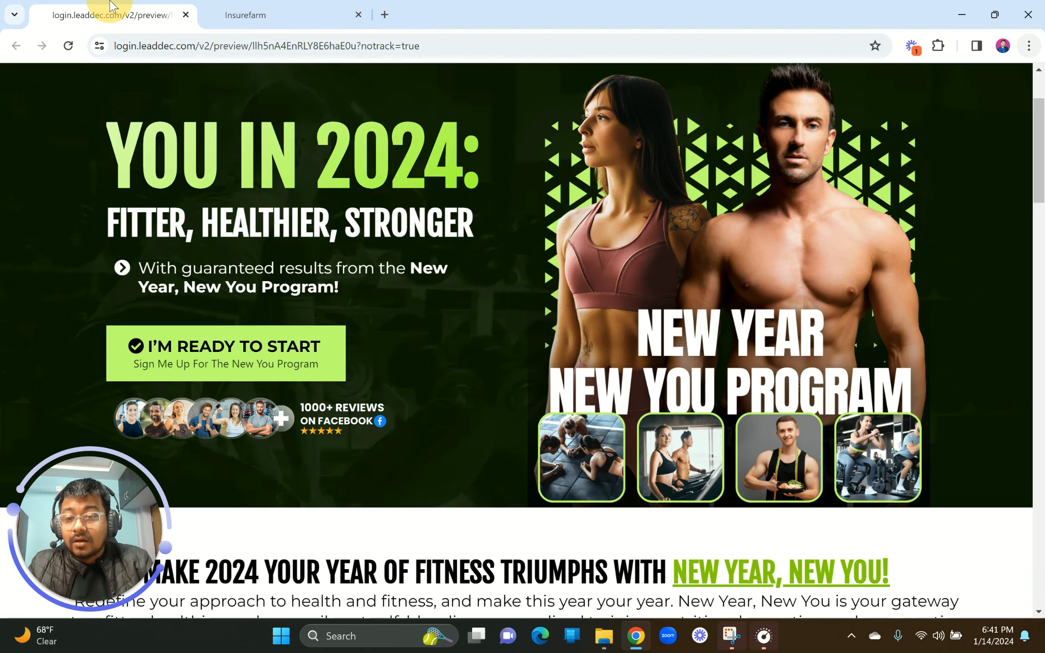
{"action": "left_click", "coordinate": [263, 7]}
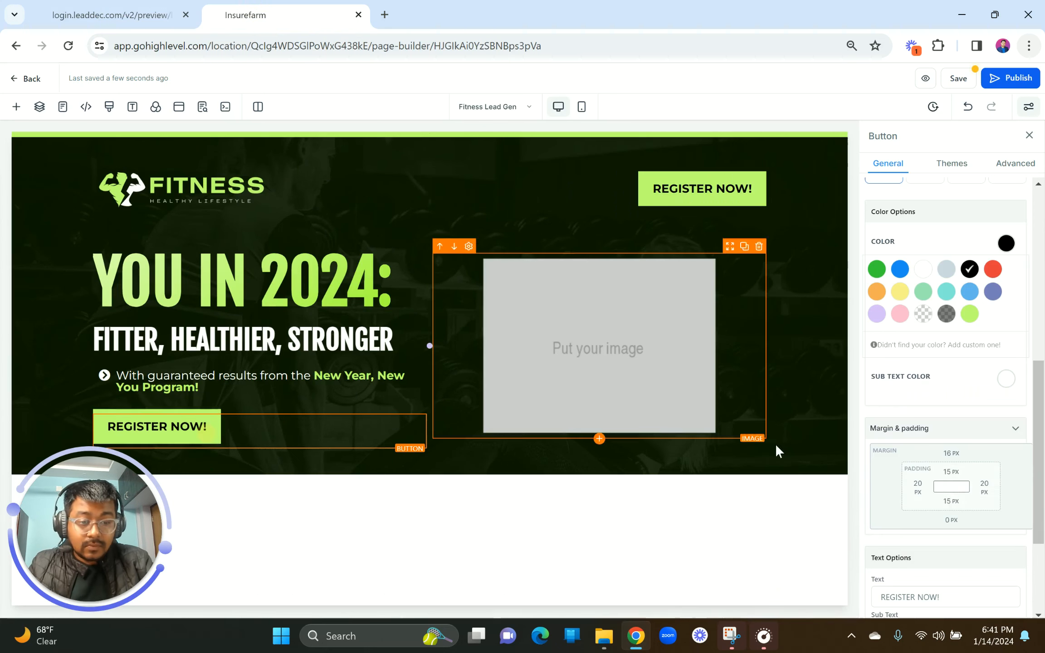
Step: Relabel the lower button I'M READY TO START
{"action": "scroll", "coordinate": [952, 497], "scroll_direction": "down", "scroll_amount": 3}
{"action": "left_click_drag", "start_coordinate": [987, 437], "coordinate": [740, 453]}
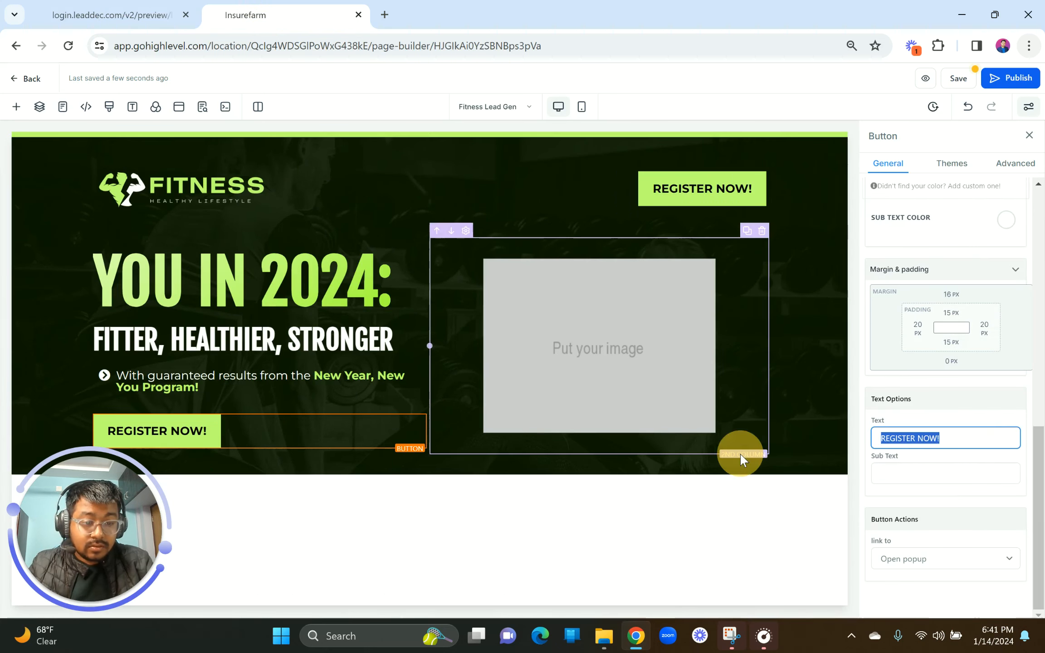
{"action": "key", "text": "BackSpace"}
{"action": "type", "text": "I"}
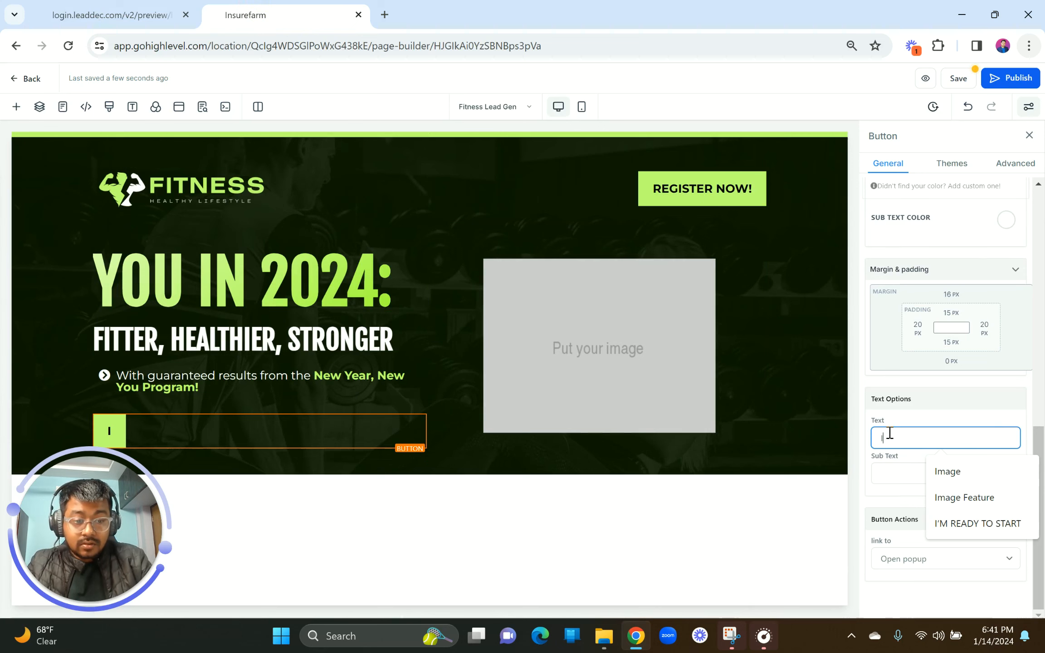
{"action": "left_click", "coordinate": [994, 525]}
Step: Give the button the sub text 'Sign Me Up For The New You Program'
{"action": "left_click", "coordinate": [75, 9]}
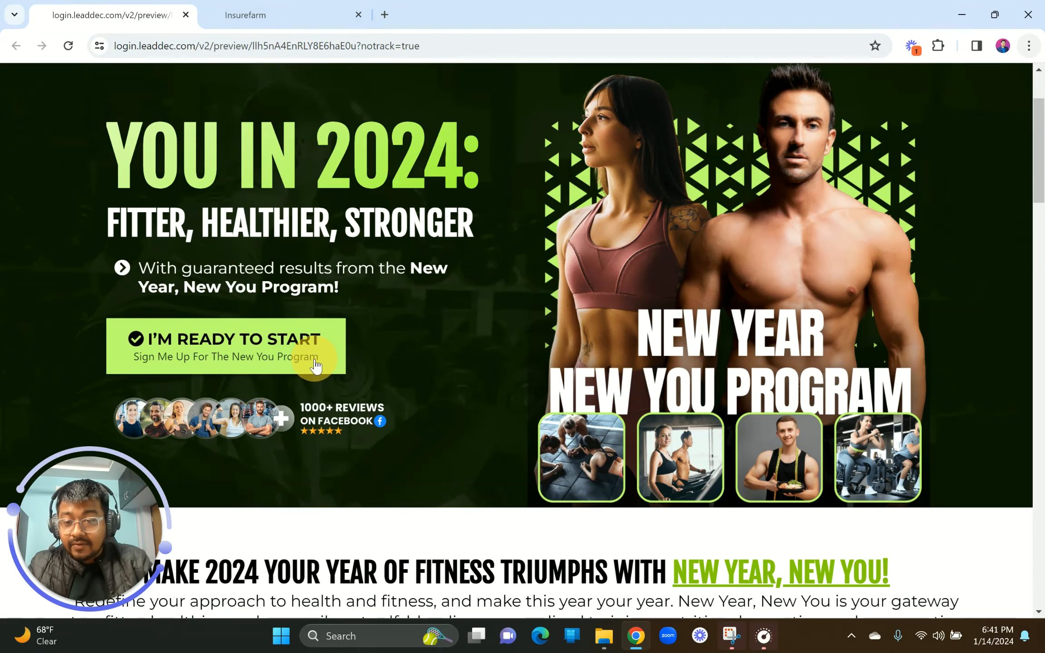
{"action": "left_click", "coordinate": [245, 15]}
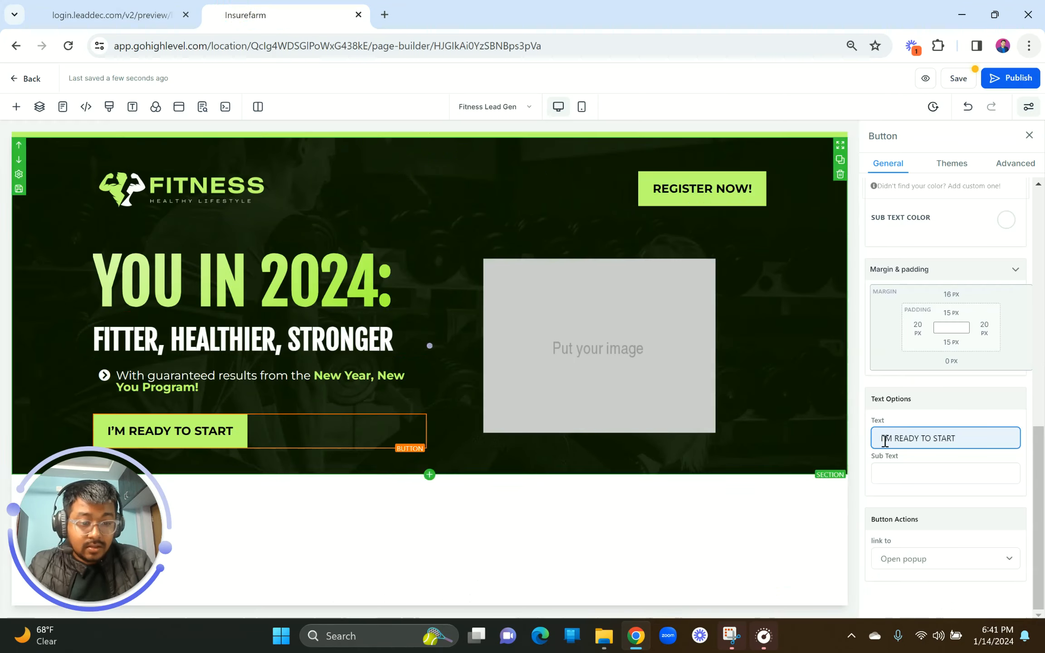
{"action": "left_click", "coordinate": [894, 478]}
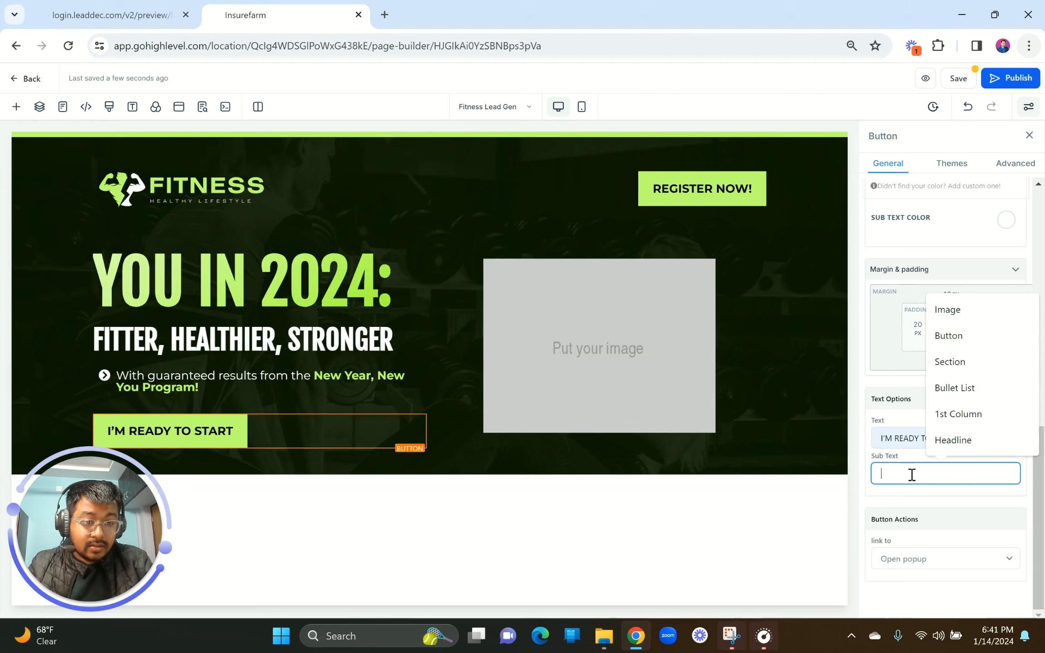
{"action": "type", "text": "S"}
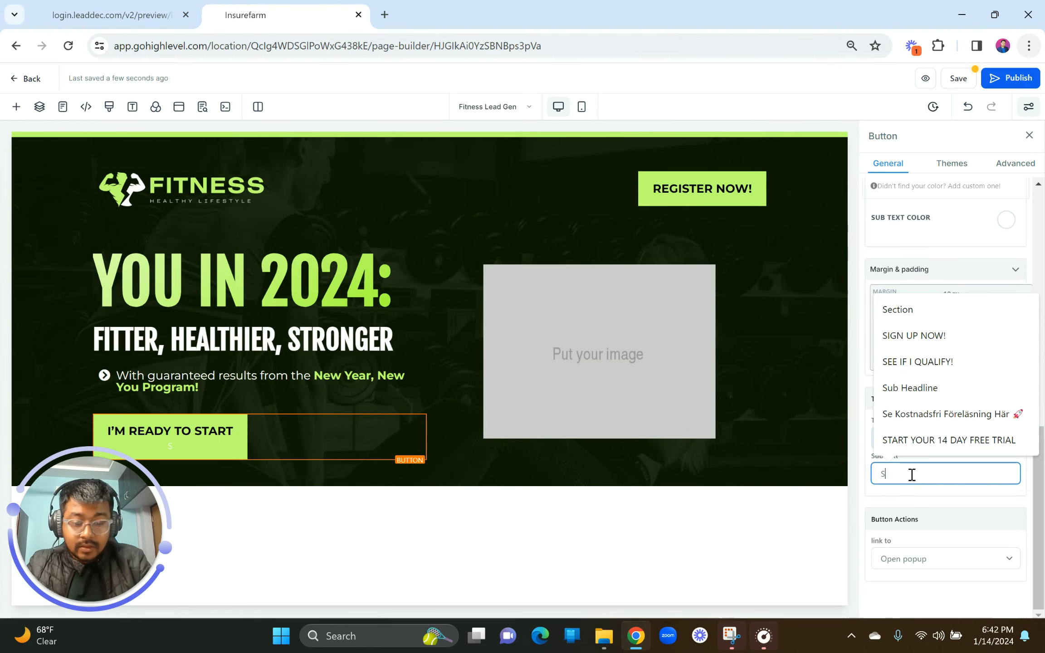
{"action": "type", "text": "ign Me Up For The New You"}
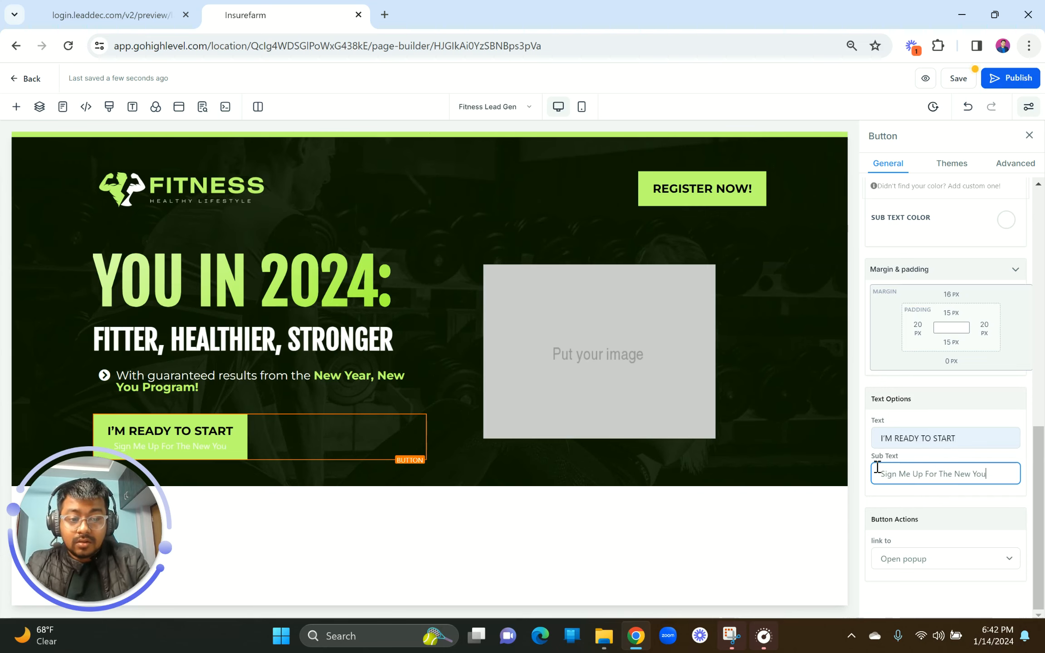
{"action": "type", "text": "rogra"}
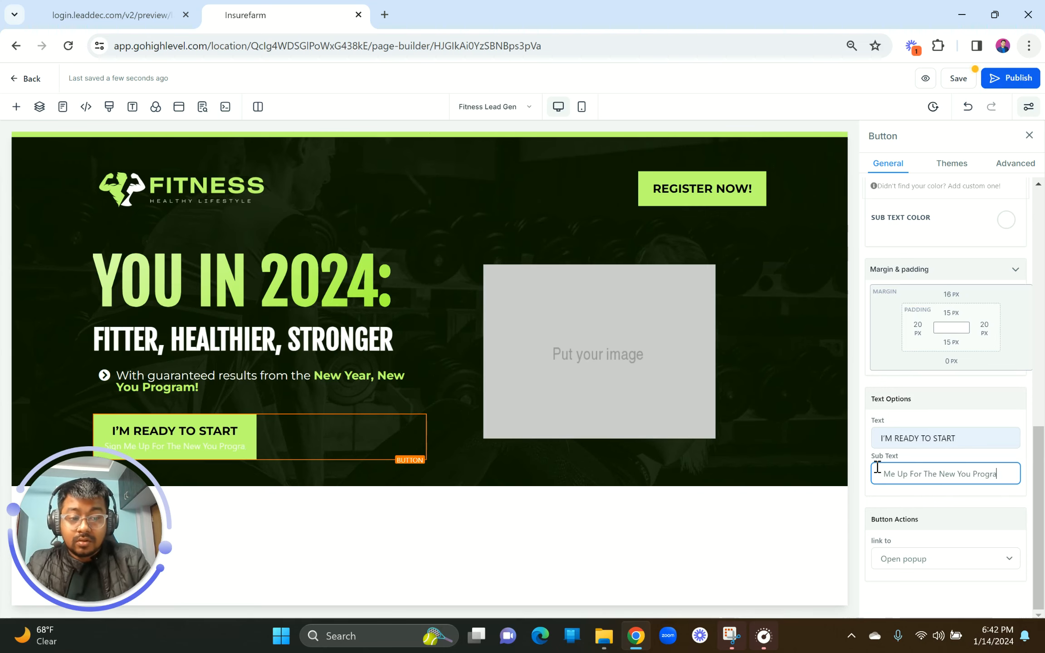
{"action": "type", "text": "m"}
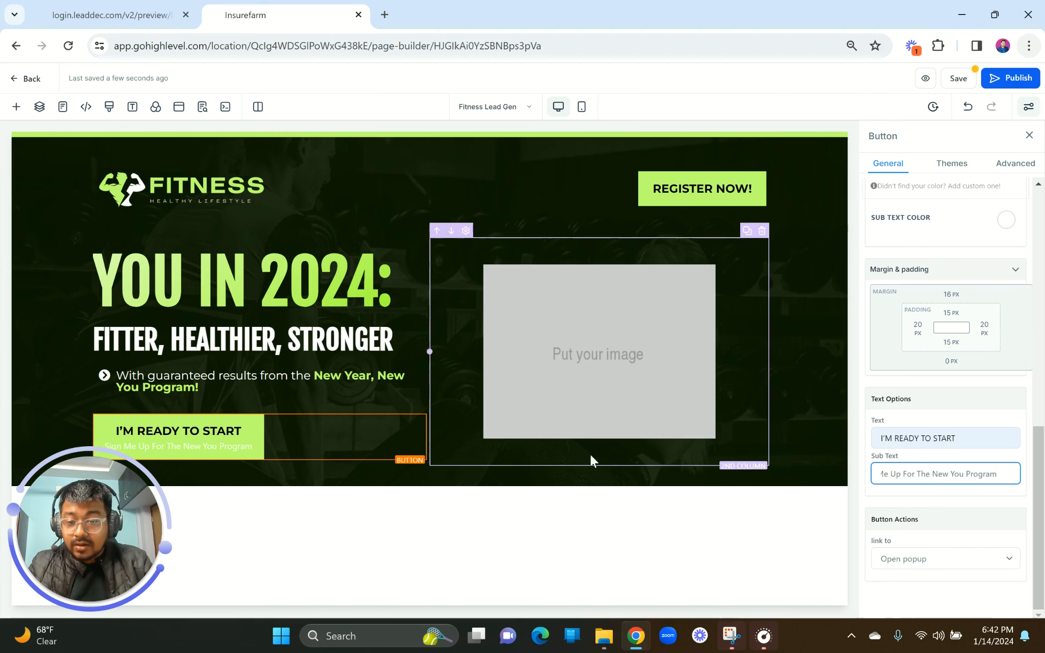
Step: Set the button's Sub Text Color to black and compare it with the reference
{"action": "scroll", "coordinate": [964, 415], "scroll_direction": "up", "scroll_amount": 5}
{"action": "scroll", "coordinate": [964, 415], "scroll_direction": "up", "scroll_amount": 5}
{"action": "scroll", "coordinate": [964, 415], "scroll_direction": "down", "scroll_amount": 5}
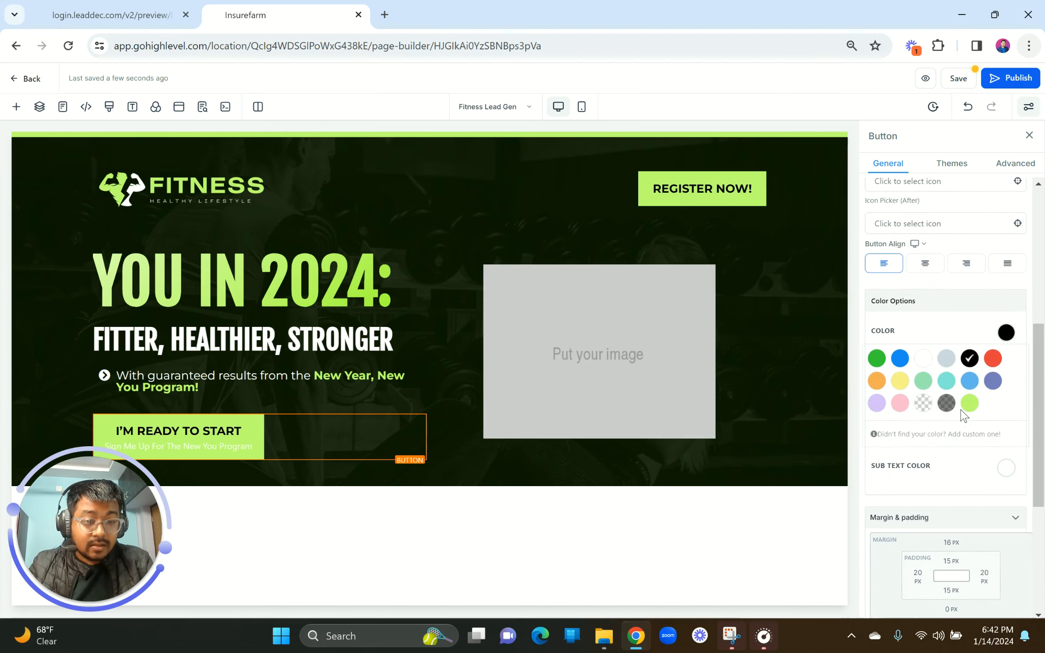
{"action": "scroll", "coordinate": [964, 416], "scroll_direction": "down", "scroll_amount": 1}
{"action": "left_click", "coordinate": [1005, 428]}
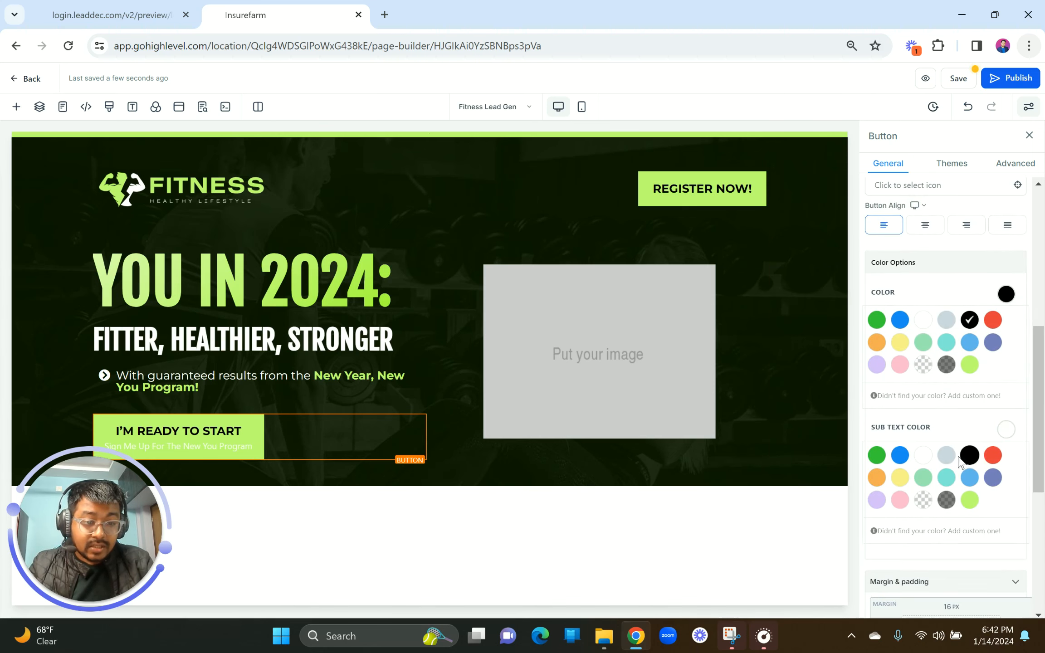
{"action": "left_click", "coordinate": [971, 456]}
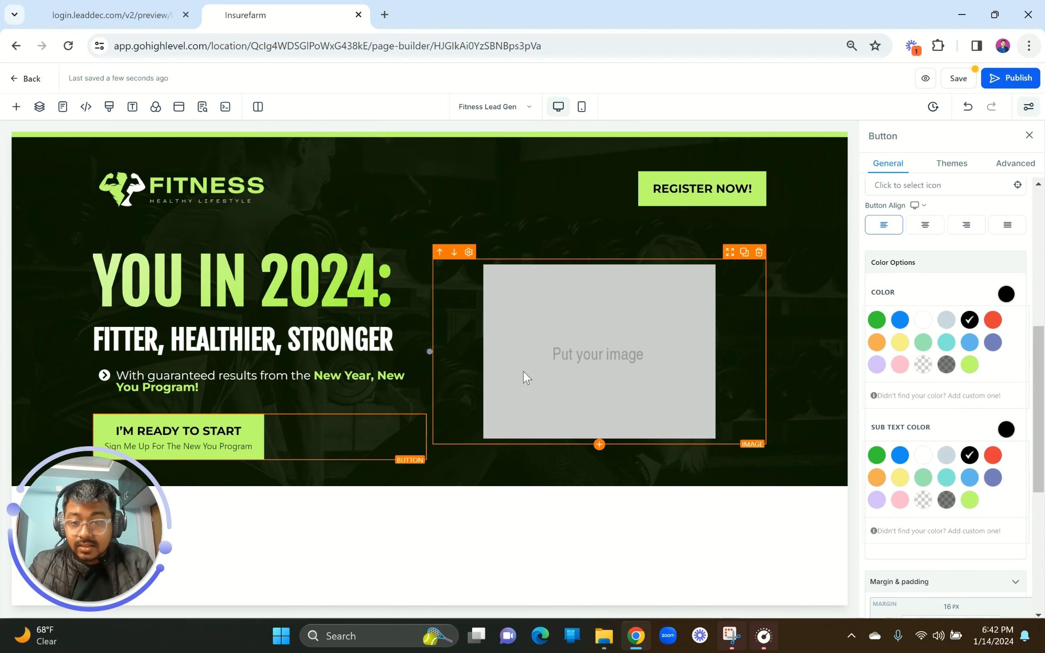
{"action": "left_click", "coordinate": [173, 16]}
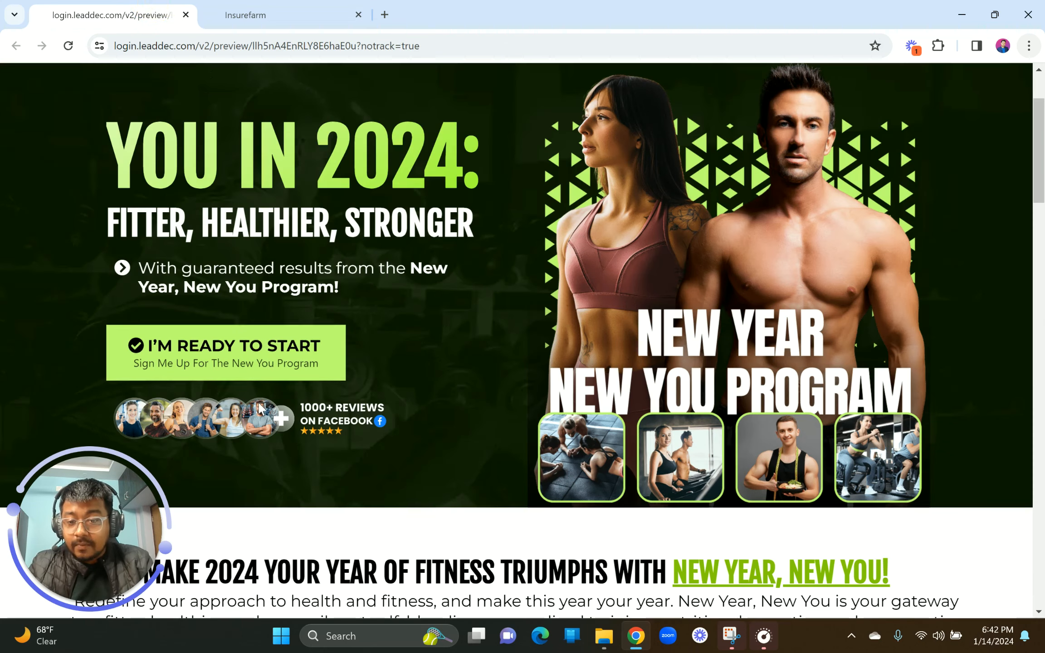
{"action": "left_click", "coordinate": [240, 6]}
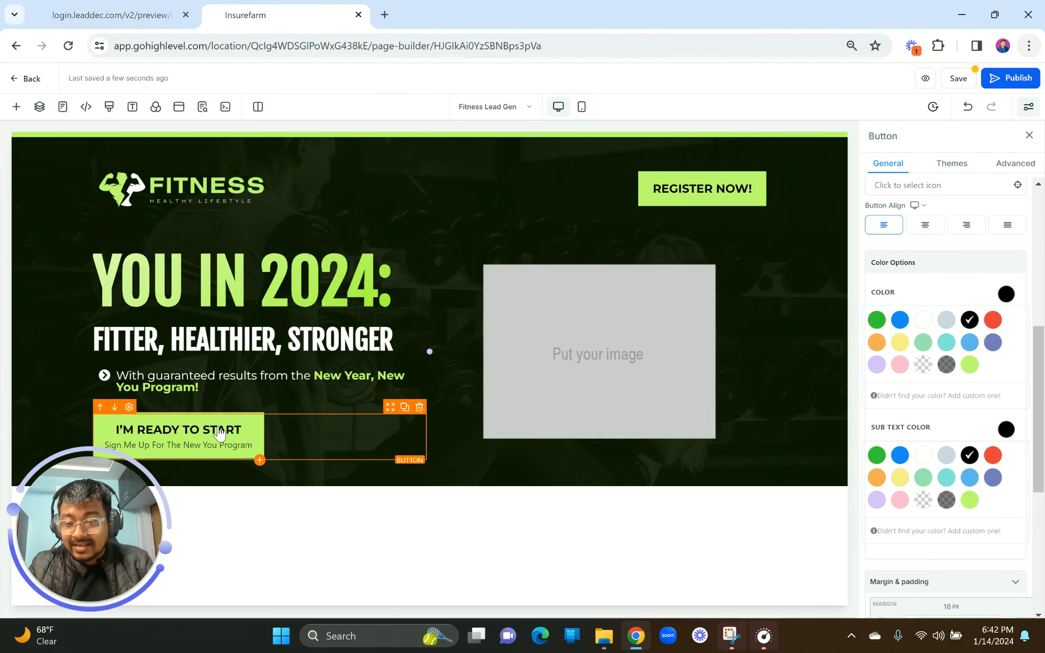
Step: Change the ready-to-start button's font size value toward 22 px
{"action": "scroll", "coordinate": [989, 372], "scroll_direction": "up", "scroll_amount": 5}
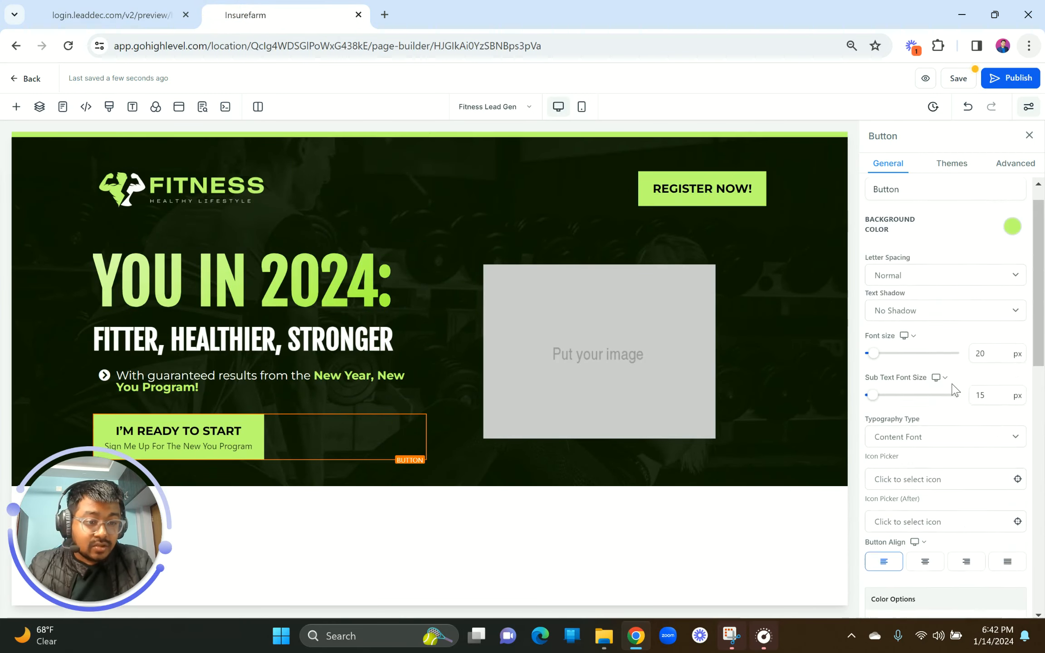
{"action": "double_click", "coordinate": [980, 355]}
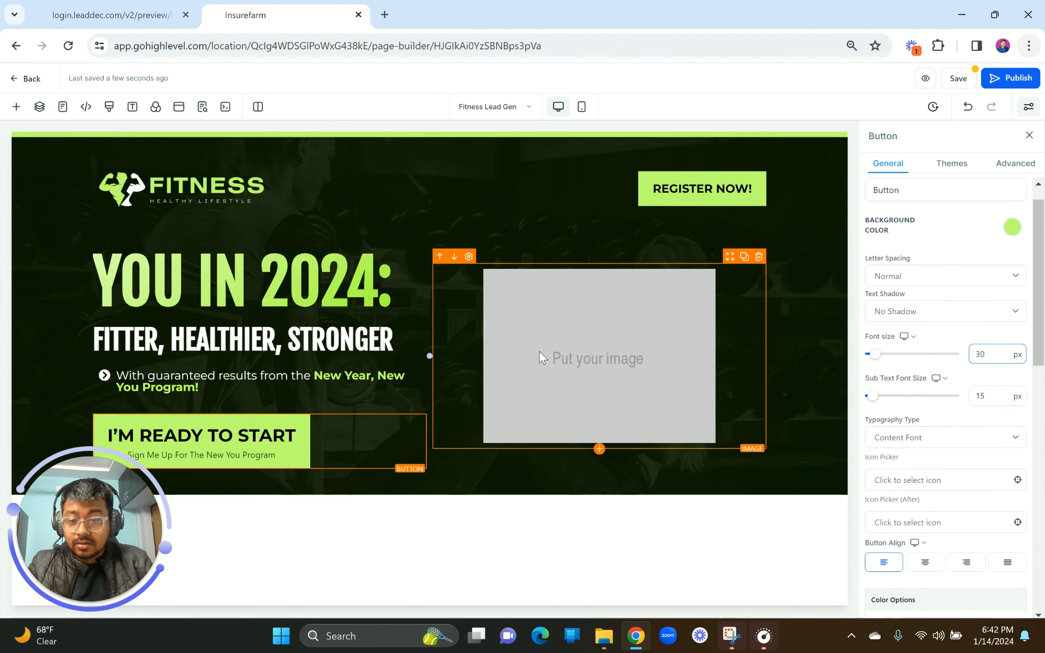
{"action": "left_click_drag", "start_coordinate": [990, 357], "coordinate": [976, 356]}
{"action": "type", "text": "26"}
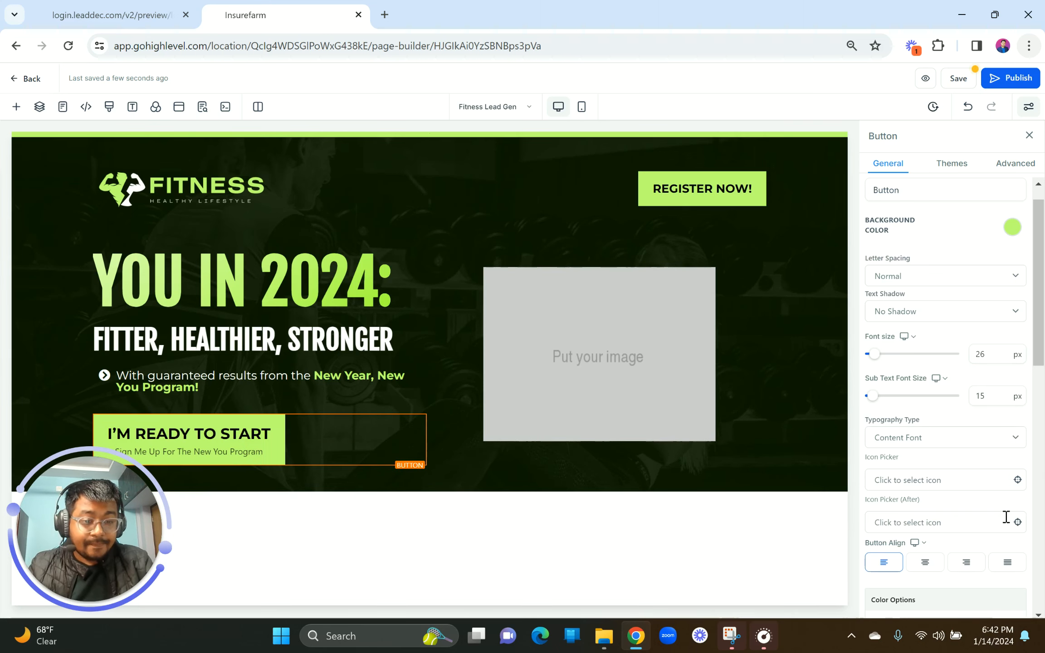
Step: Add a check-circle icon (searched 'corr') before the label and apply the 22 px font size
{"action": "scroll", "coordinate": [975, 499], "scroll_direction": "down", "scroll_amount": 2}
{"action": "left_click", "coordinate": [910, 375]}
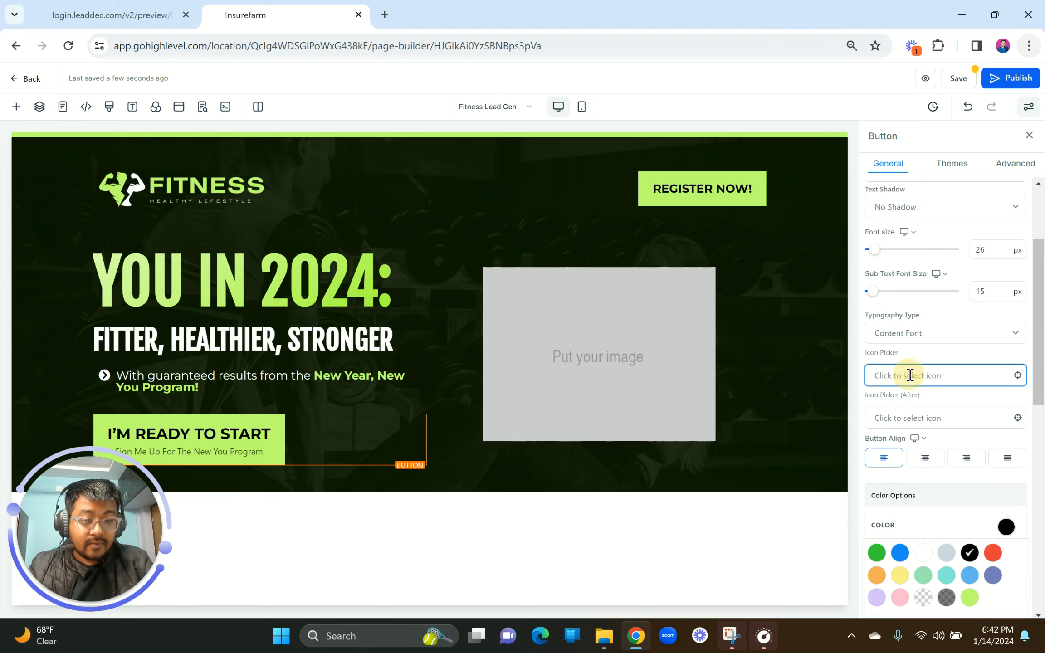
{"action": "left_click", "coordinate": [898, 402]}
{"action": "type", "text": "corr"}
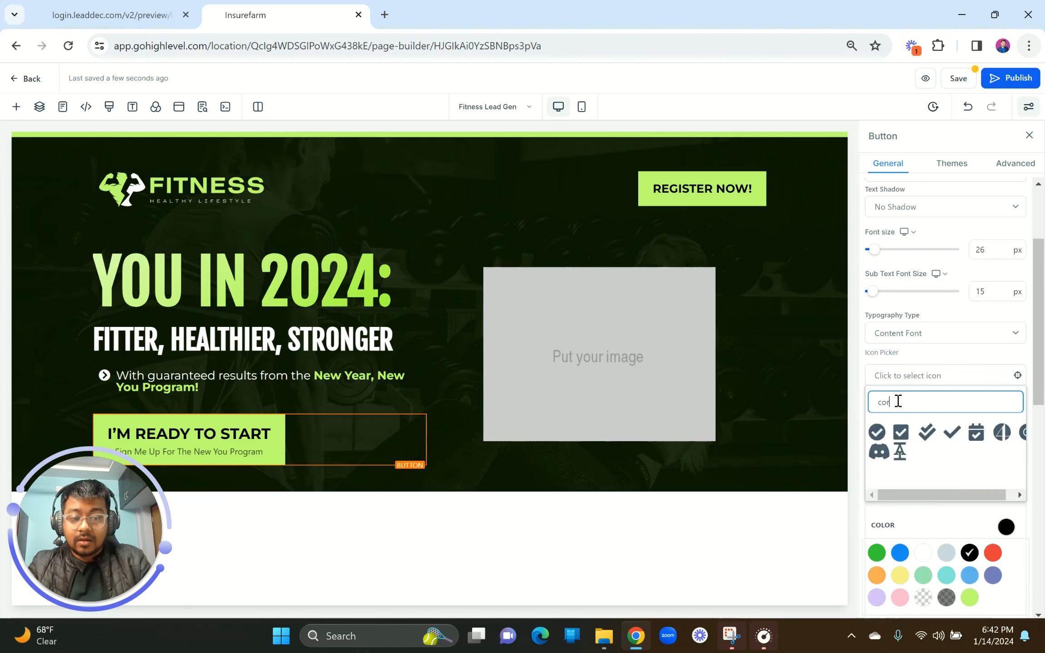
{"action": "left_click", "coordinate": [876, 433]}
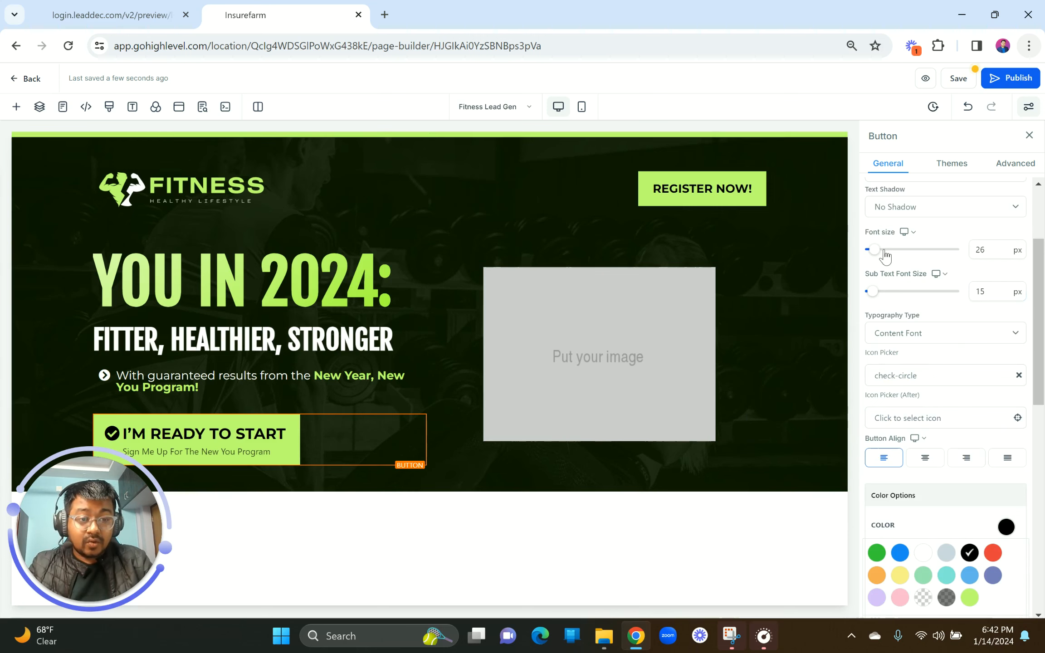
{"action": "left_click_drag", "start_coordinate": [987, 249], "coordinate": [975, 250]}
{"action": "type", "text": "2"}
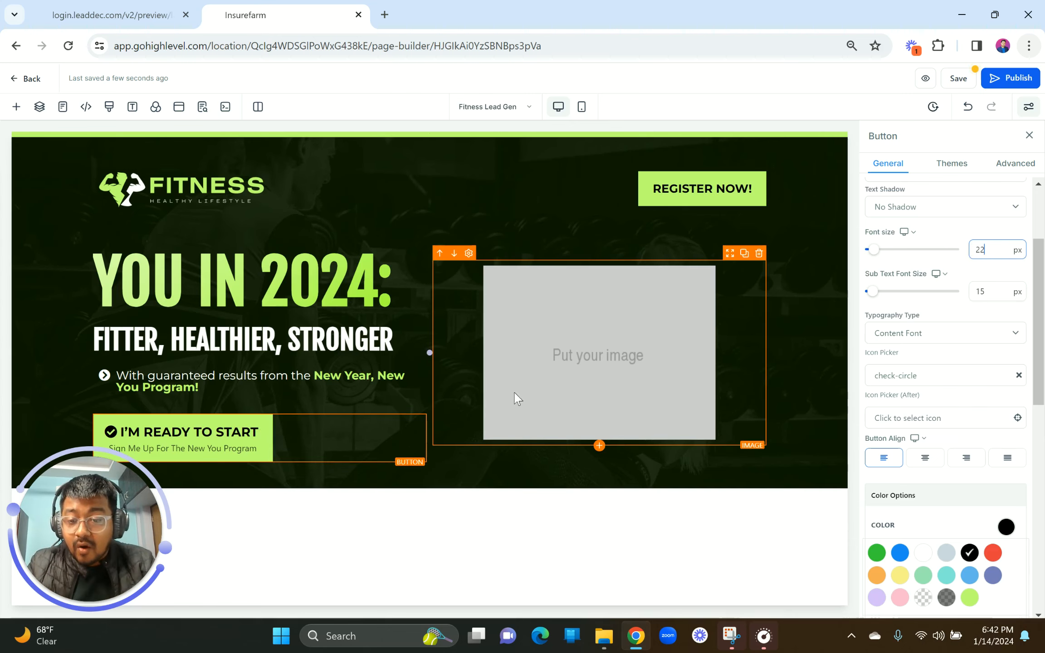
{"action": "left_click", "coordinate": [245, 443]}
Step: Set the button's left and right padding to 30, keeping px as the unit
{"action": "scroll", "coordinate": [974, 474], "scroll_direction": "down", "scroll_amount": 8}
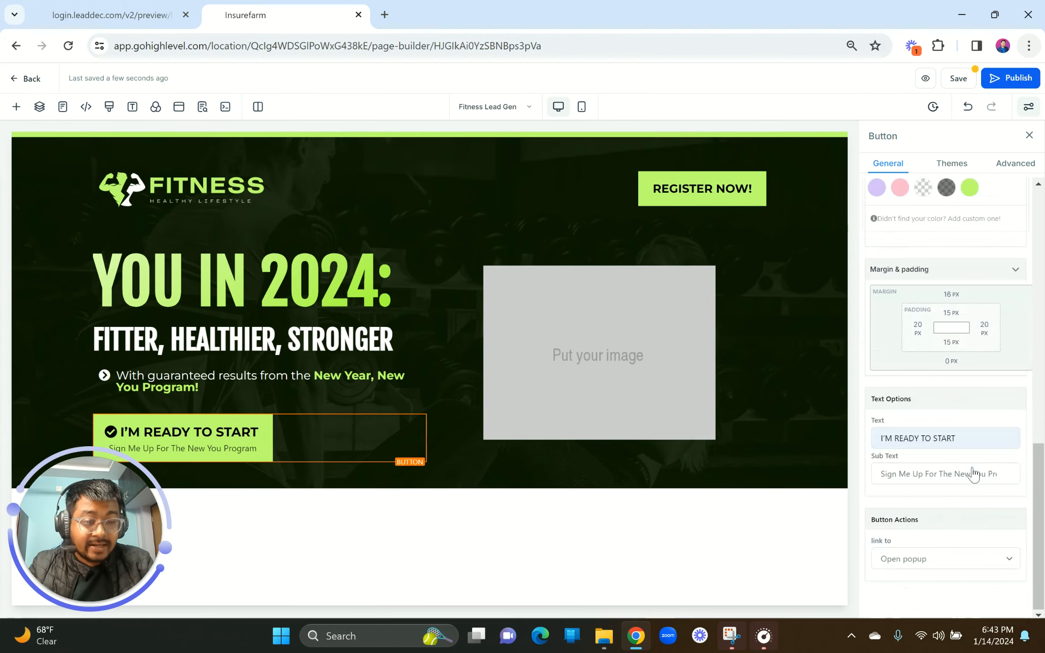
{"action": "left_click", "coordinate": [916, 326]}
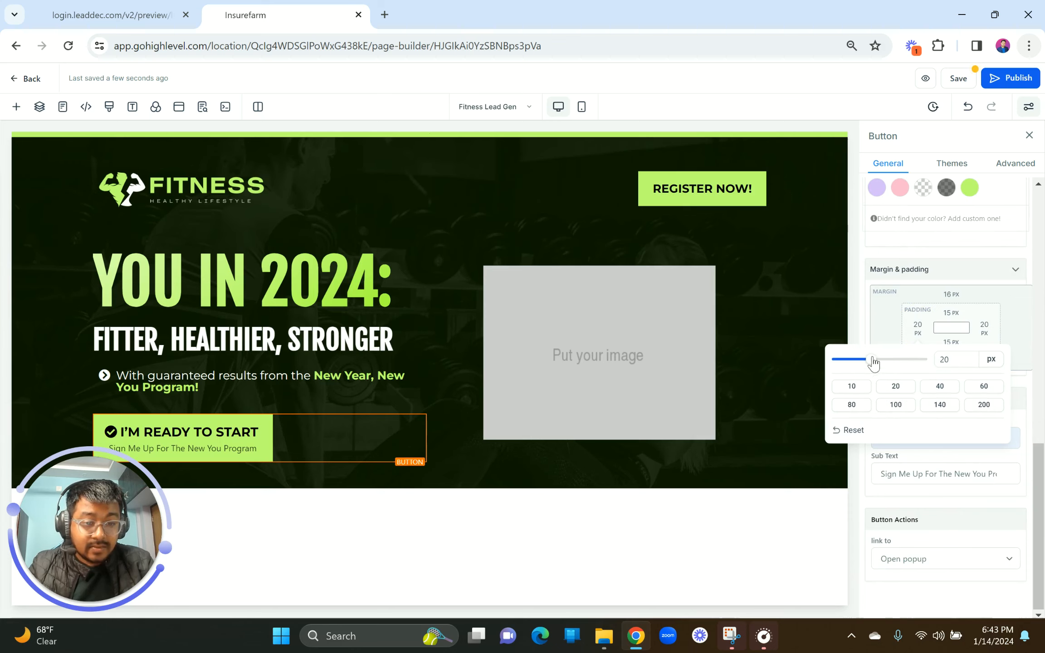
{"action": "left_click", "coordinate": [879, 363]}
{"action": "mouse_move", "coordinate": [880, 363]}
{"action": "left_mouse_down"}
{"action": "mouse_move", "coordinate": [892, 363]}
{"action": "mouse_move", "coordinate": [865, 366]}
{"action": "mouse_move", "coordinate": [878, 366]}
{"action": "left_mouse_up"}
{"action": "left_click", "coordinate": [984, 326]}
{"action": "left_click", "coordinate": [978, 361]}
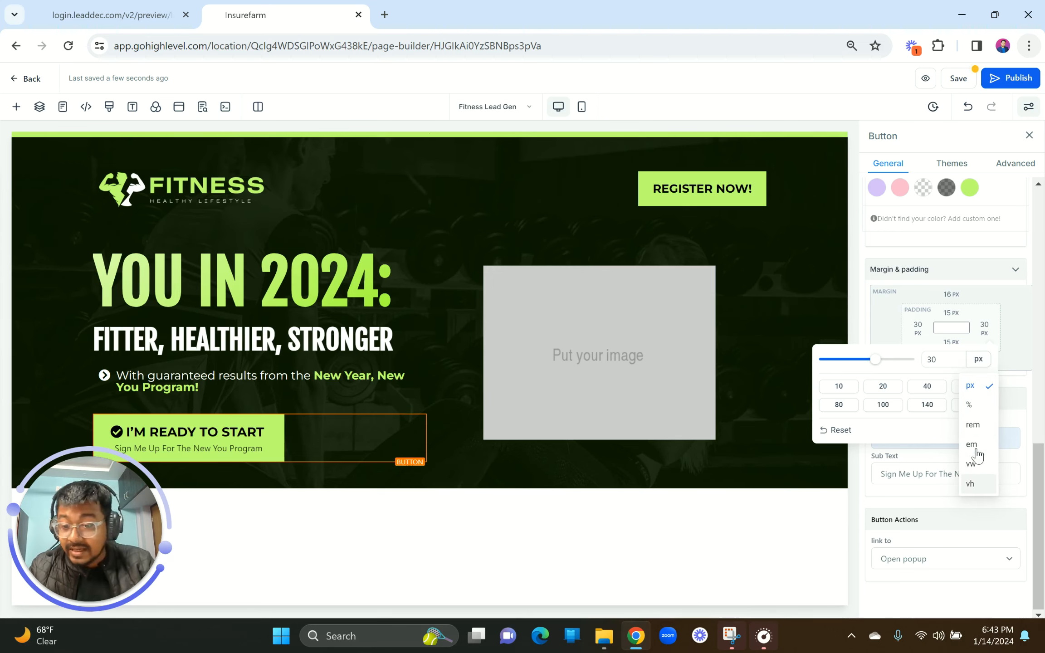
{"action": "left_click", "coordinate": [980, 365]}
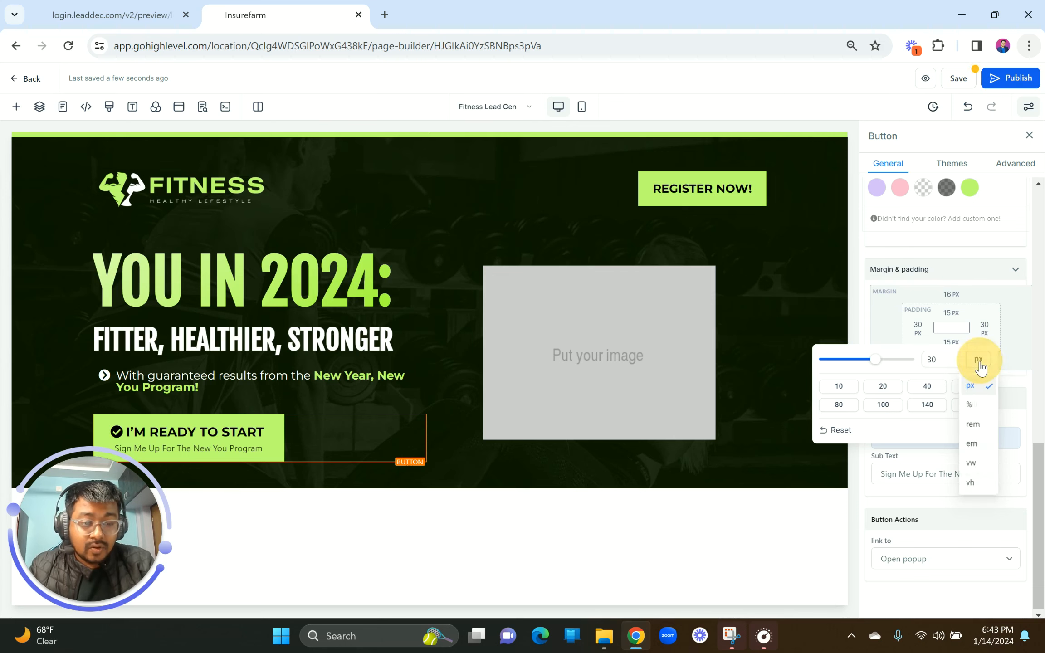
{"action": "left_click", "coordinate": [716, 361]}
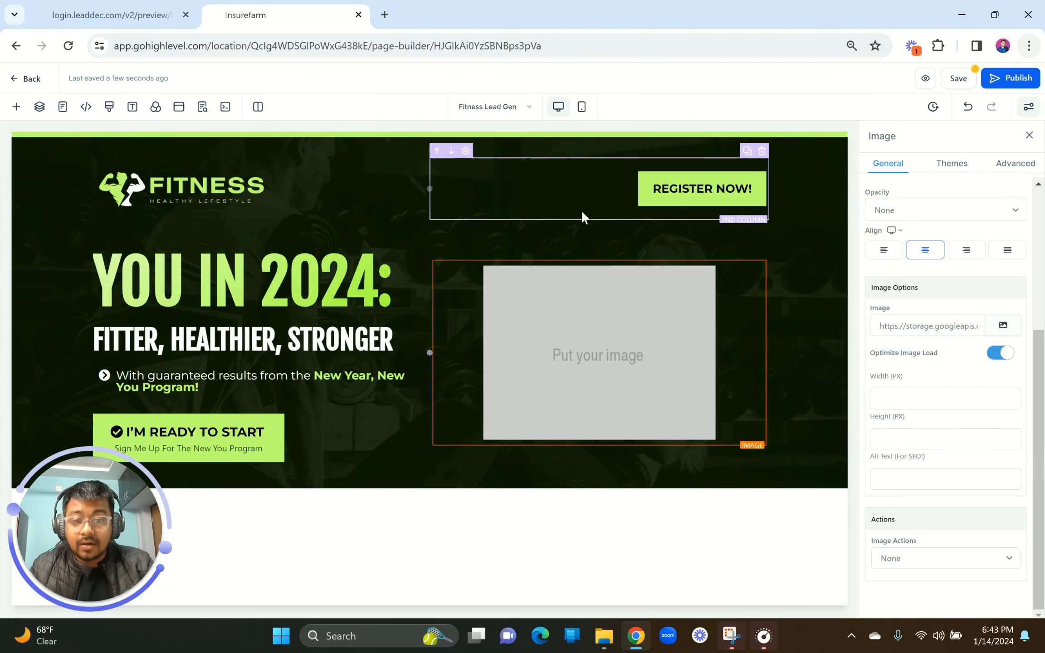
Step: Select the header row and the hero section to inspect their settings
{"action": "left_click", "coordinate": [582, 210]}
{"action": "left_click", "coordinate": [529, 149]}
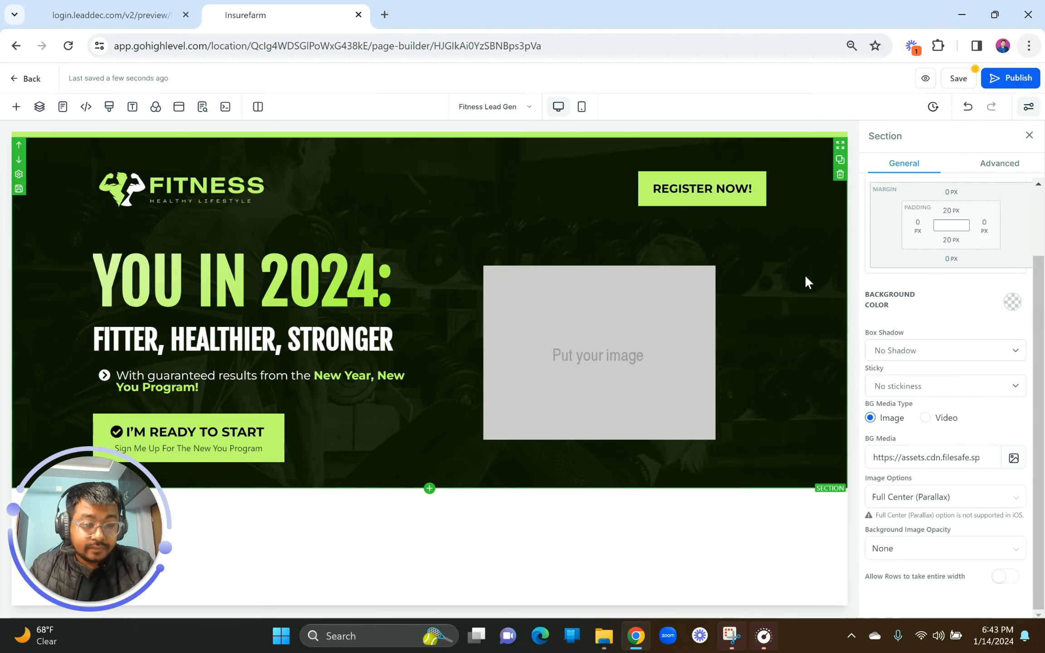
{"action": "scroll", "coordinate": [896, 419], "scroll_direction": "up", "scroll_amount": 3}
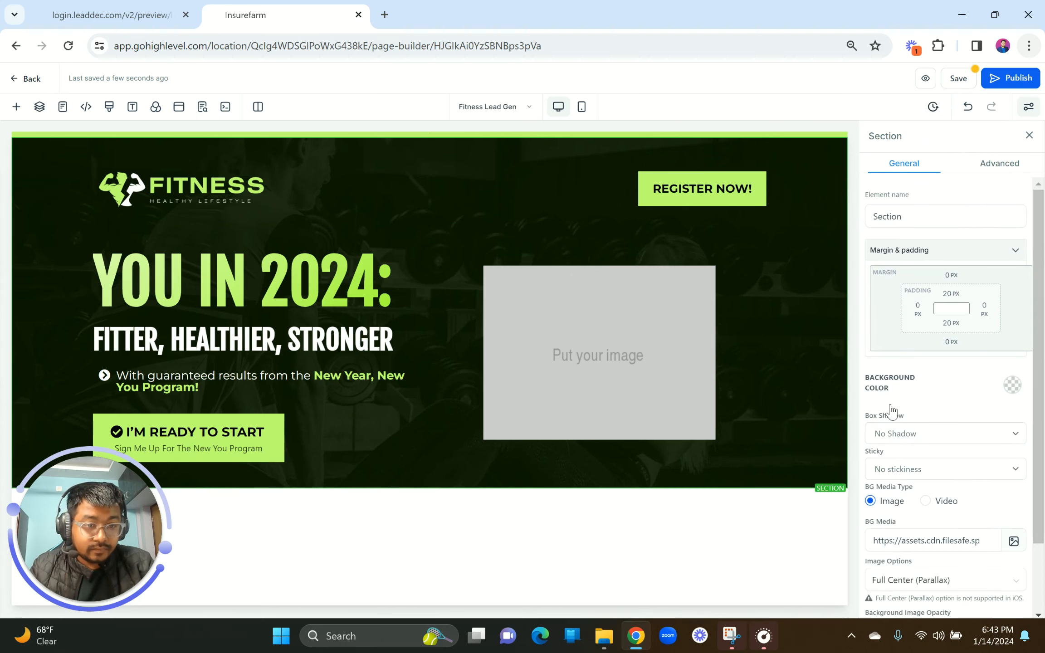
{"action": "left_click", "coordinate": [713, 152]}
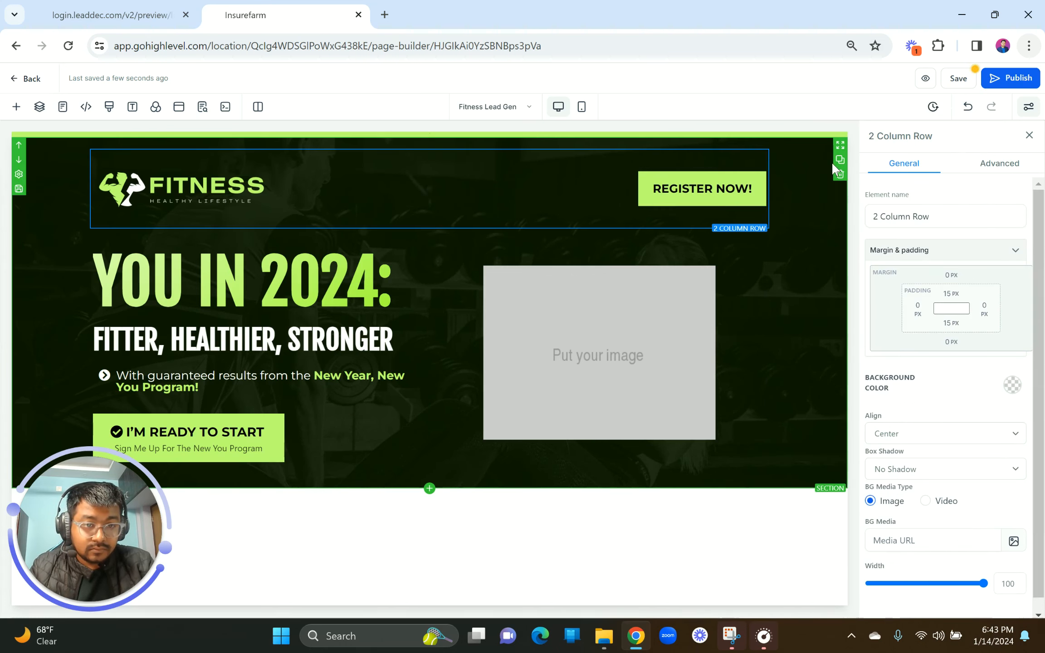
{"action": "left_click", "coordinate": [816, 166]}
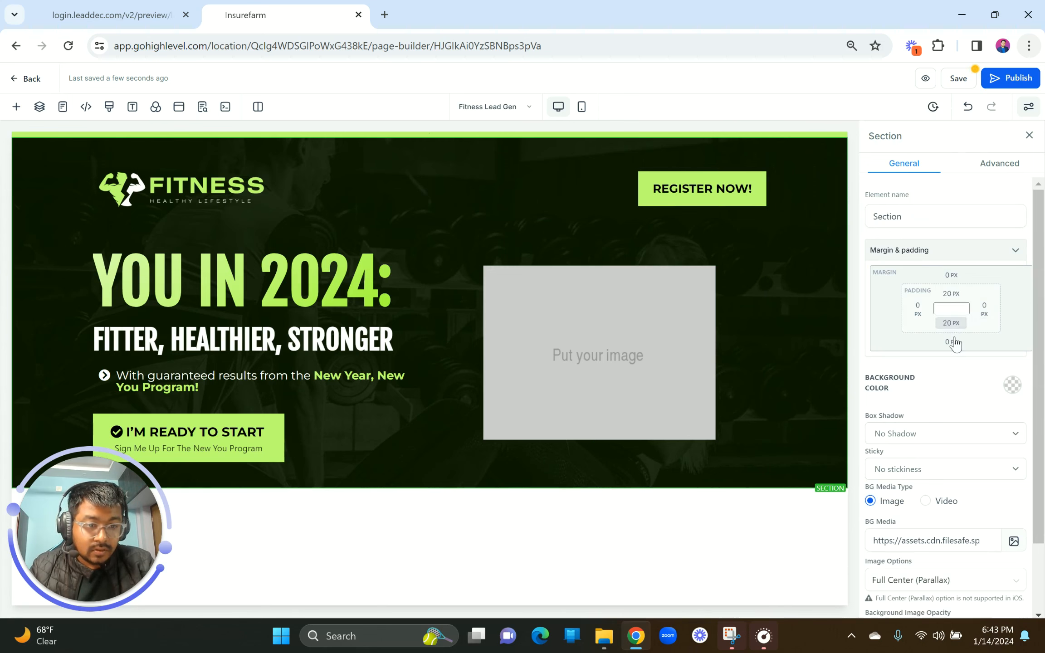
Step: Check the hero section's top margin units, then compare against the reference preview
{"action": "left_click", "coordinate": [951, 277]}
{"action": "left_click", "coordinate": [1025, 301]}
{"action": "left_click", "coordinate": [787, 253]}
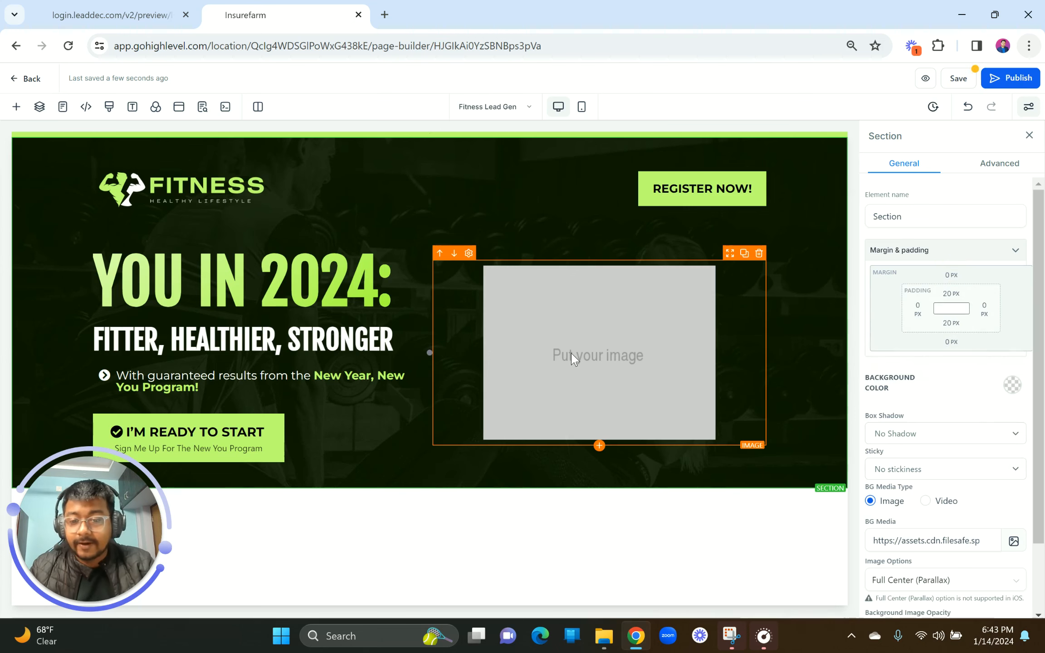
{"action": "left_click", "coordinate": [197, 7]}
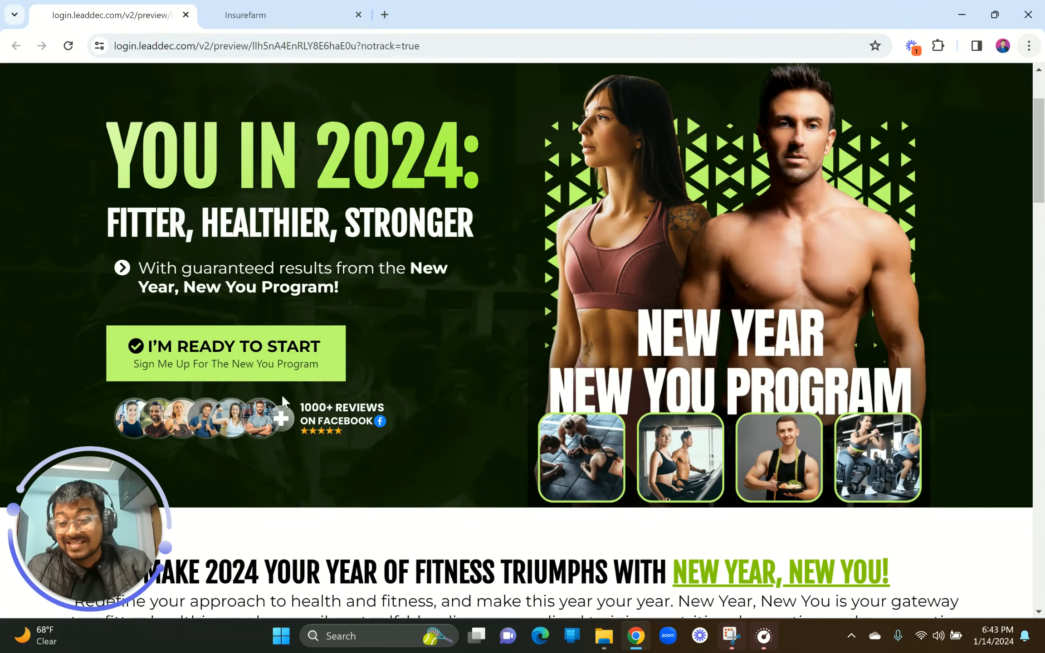
{"action": "left_click", "coordinate": [259, 9]}
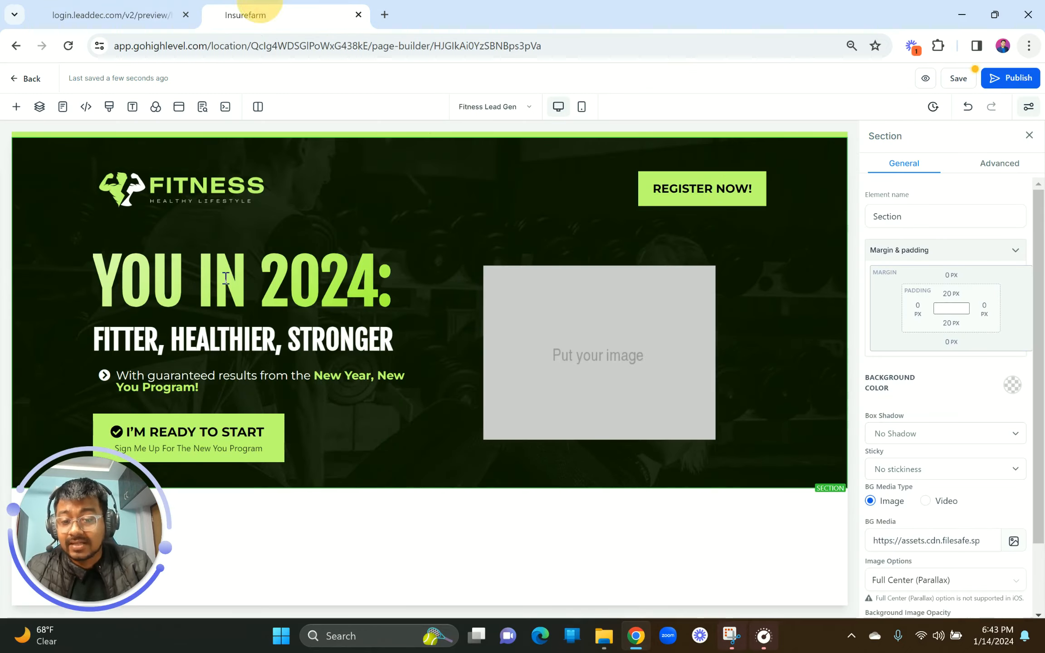
Step: Add an image below the button using the Several Happy Customers reviews picture from My Media
{"action": "left_click", "coordinate": [260, 462]}
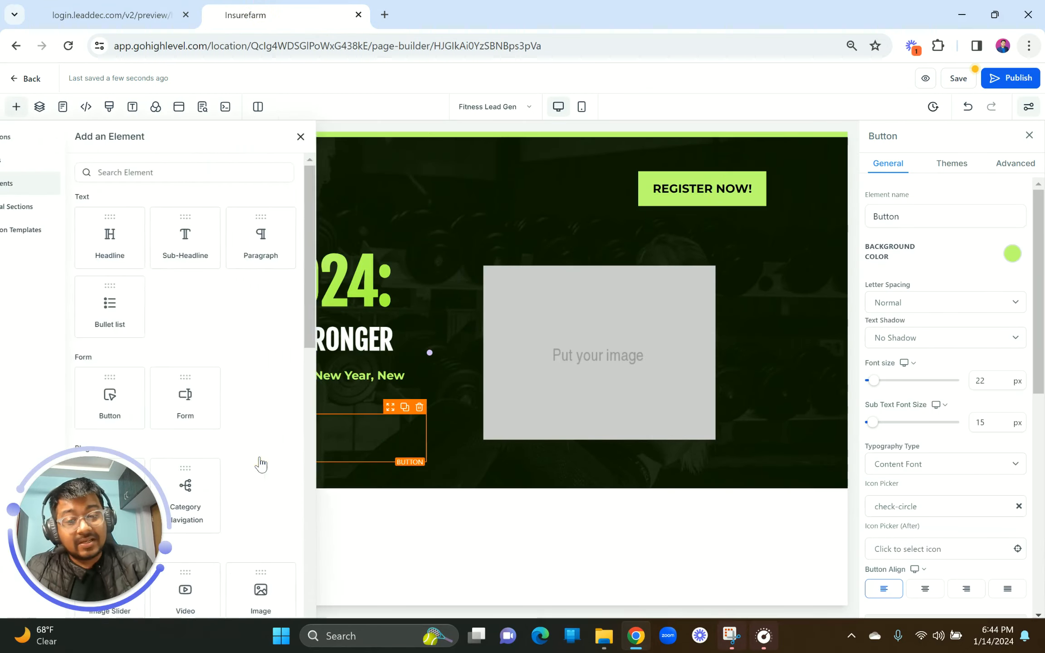
{"action": "left_click", "coordinate": [169, 174]}
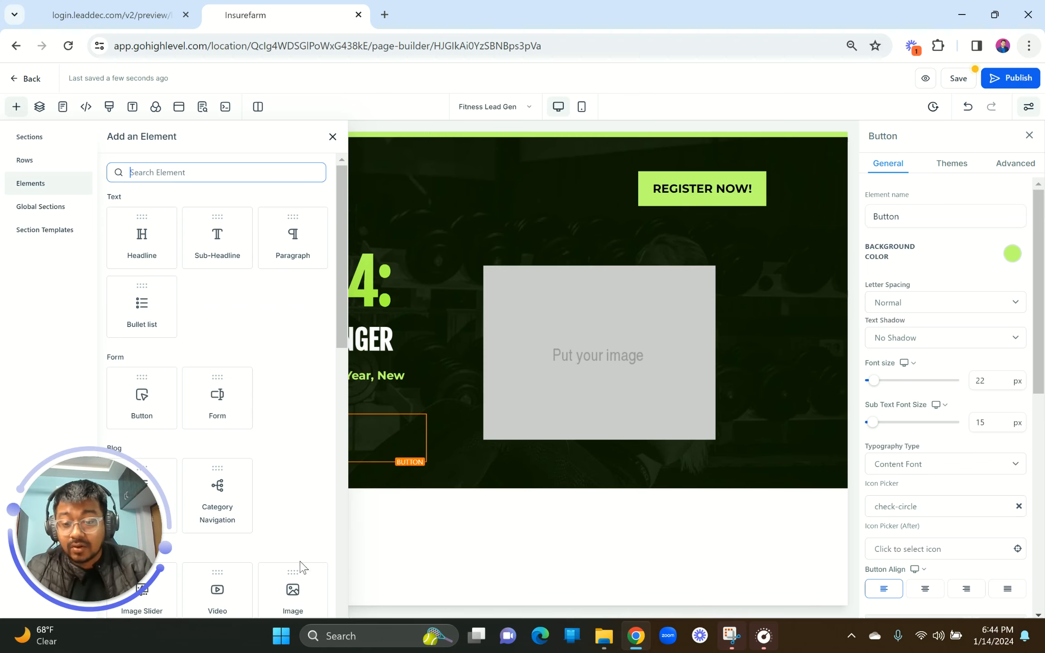
{"action": "scroll", "coordinate": [268, 416], "scroll_direction": "down", "scroll_amount": 4}
{"action": "left_click", "coordinate": [285, 413]}
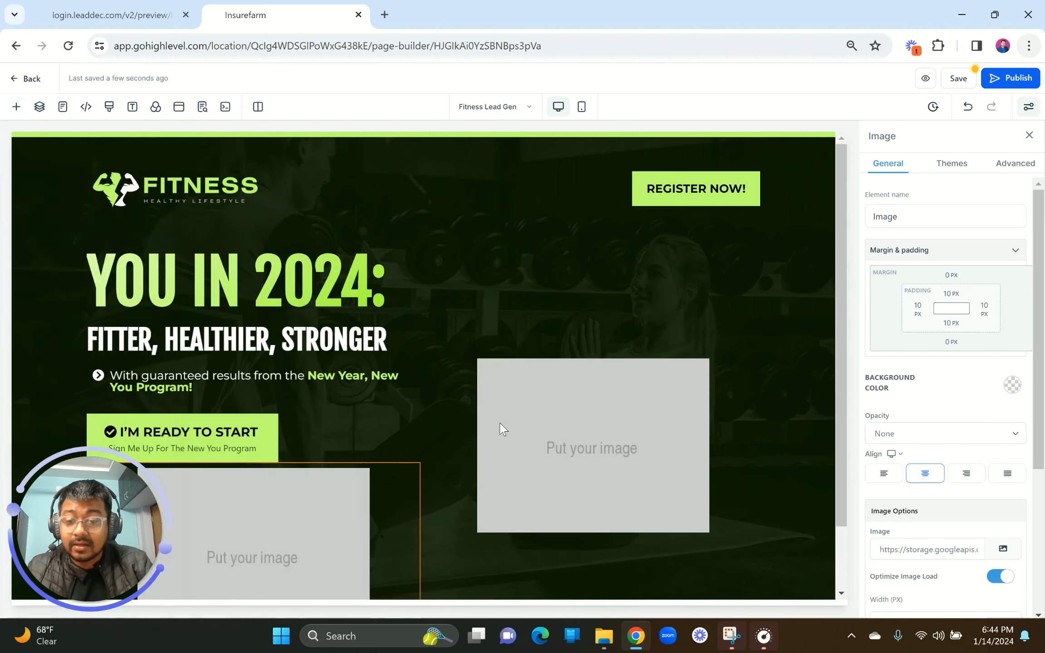
{"action": "scroll", "coordinate": [989, 467], "scroll_direction": "down", "scroll_amount": 3}
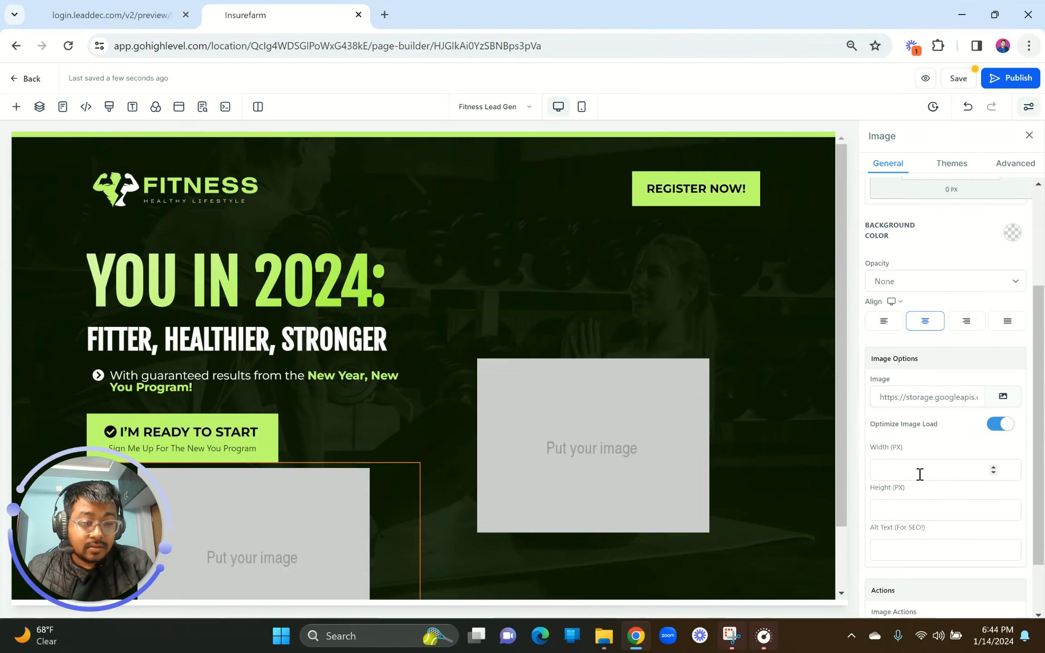
{"action": "left_click", "coordinate": [1003, 396]}
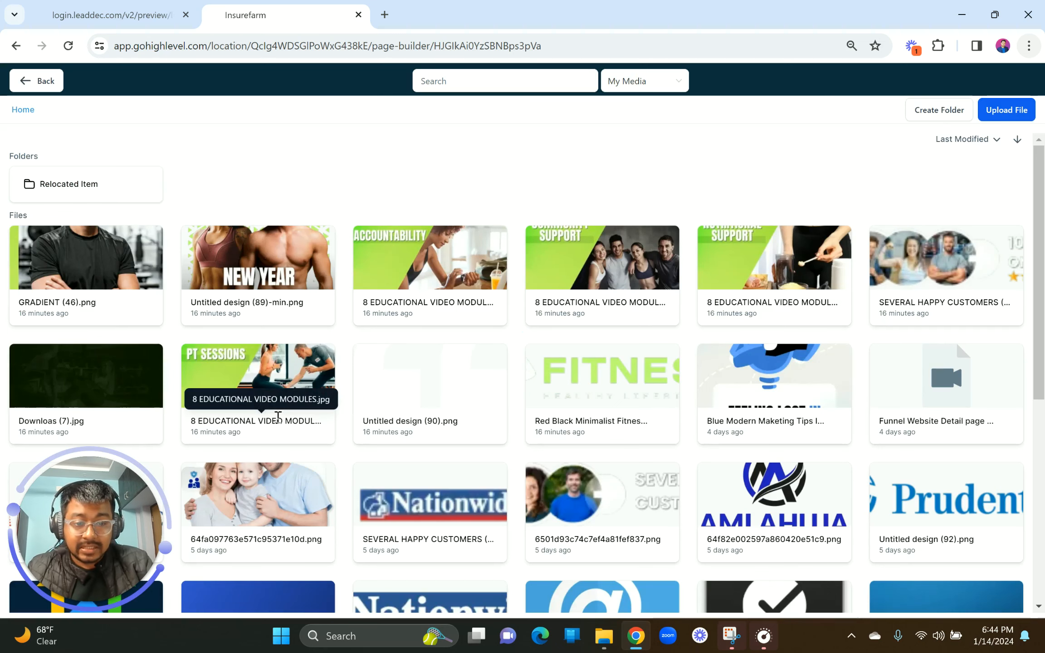
{"action": "scroll", "coordinate": [474, 313], "scroll_direction": "down", "scroll_amount": 1}
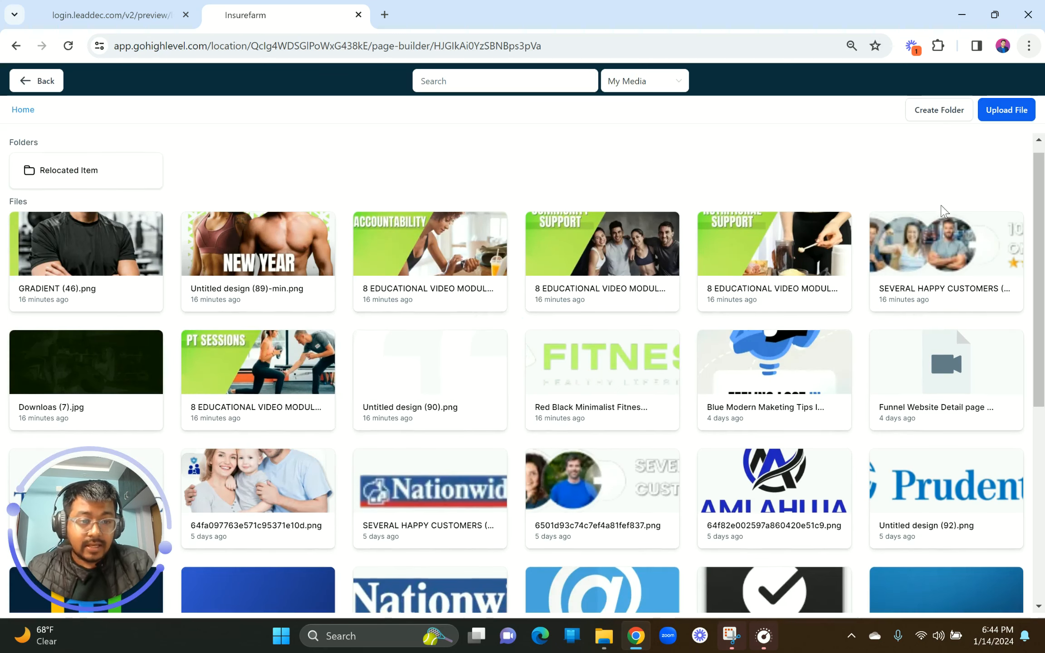
{"action": "left_click", "coordinate": [917, 271]}
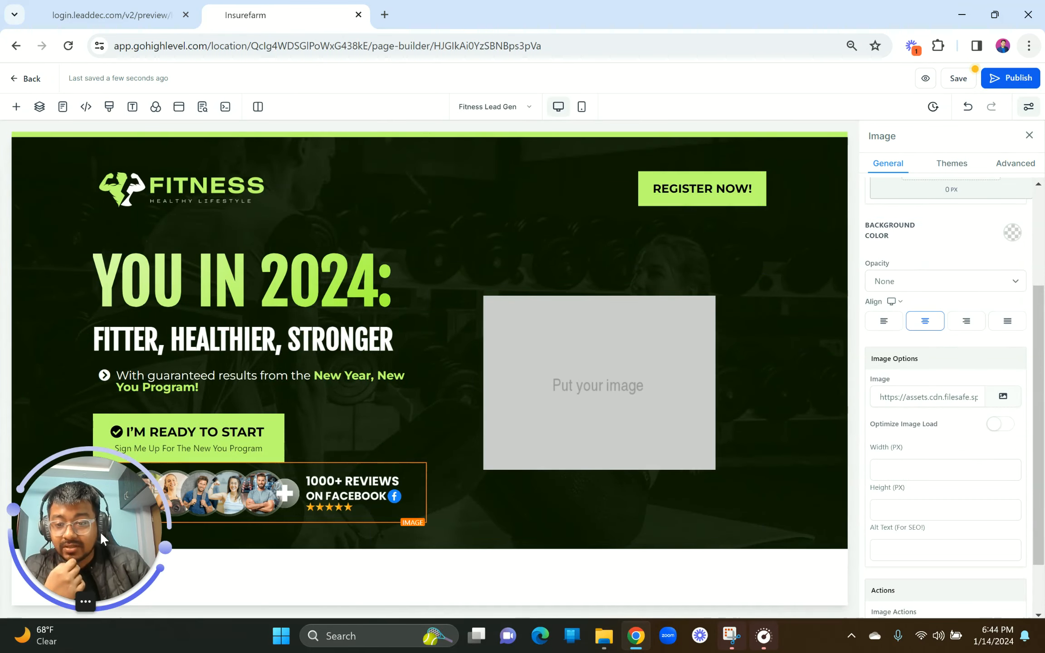
Step: Set the reviews image width to 400 px and align it left
{"action": "left_click_drag", "start_coordinate": [99, 532], "coordinate": [108, 152]}
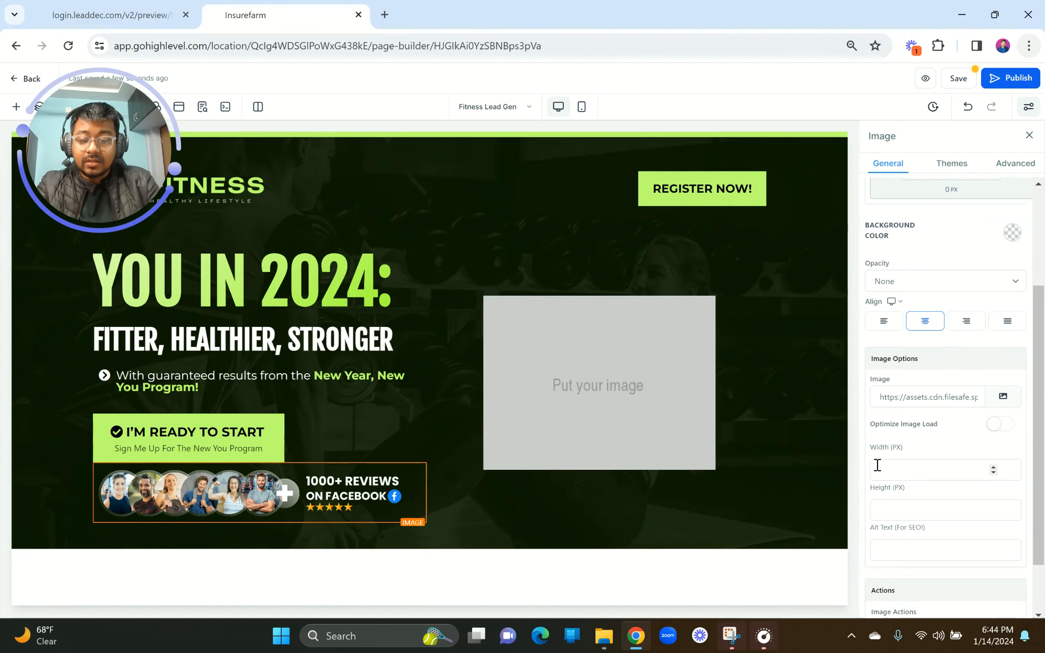
{"action": "left_click", "coordinate": [914, 474]}
{"action": "type", "text": "600"}
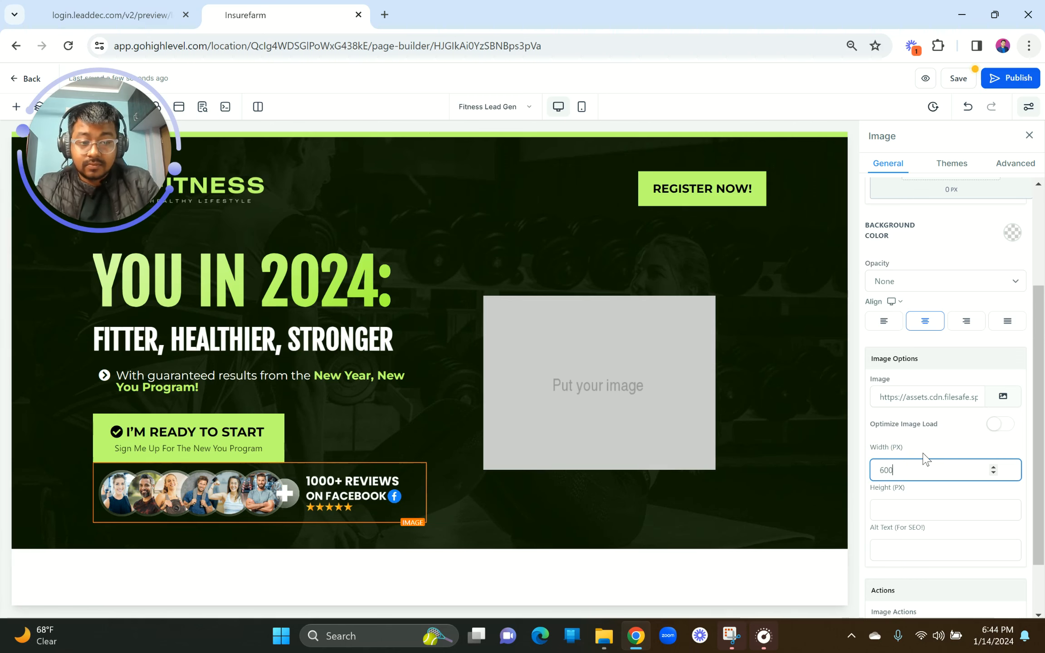
{"action": "key", "text": "BackSpace"}
{"action": "key", "text": "BackSpace"}
{"action": "key", "text": "BackSpace"}
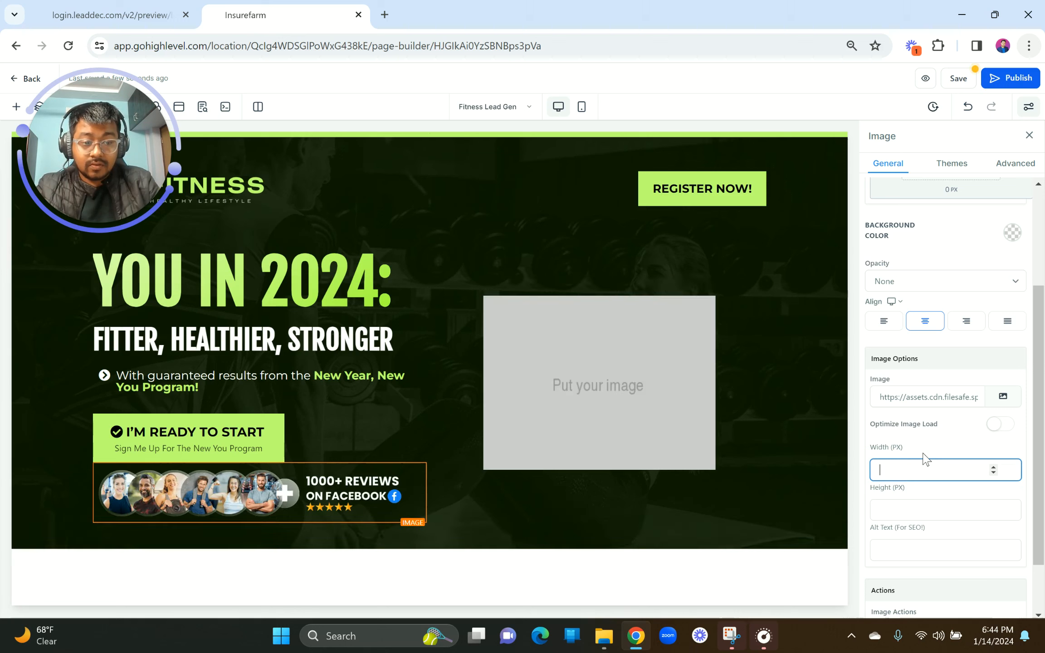
{"action": "type", "text": "400"}
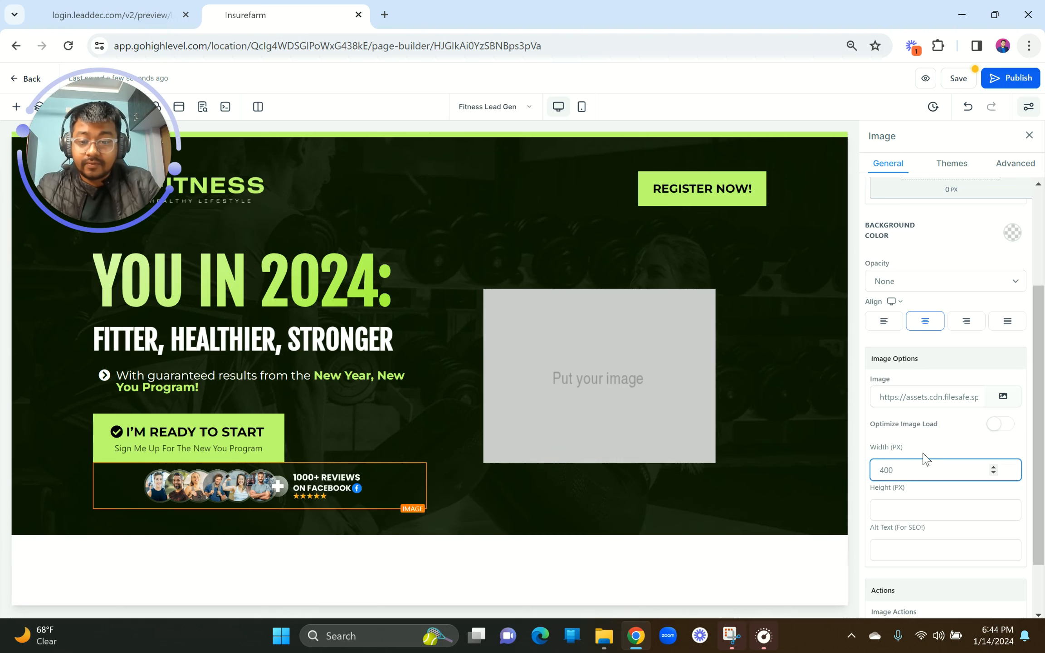
{"action": "left_click", "coordinate": [884, 321]}
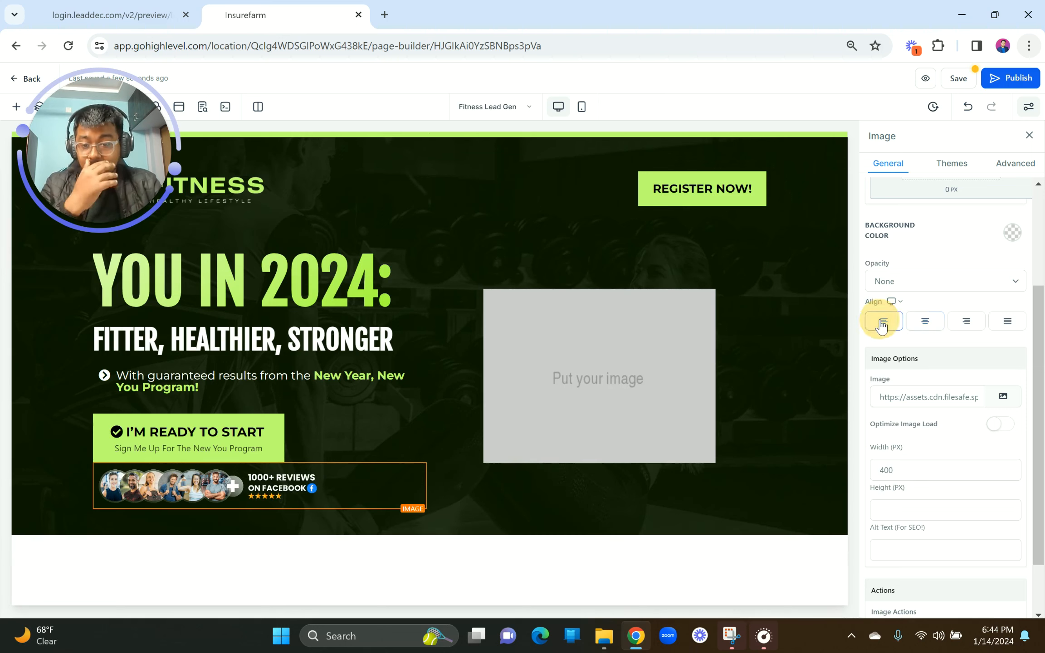
{"action": "left_click", "coordinate": [190, 479]}
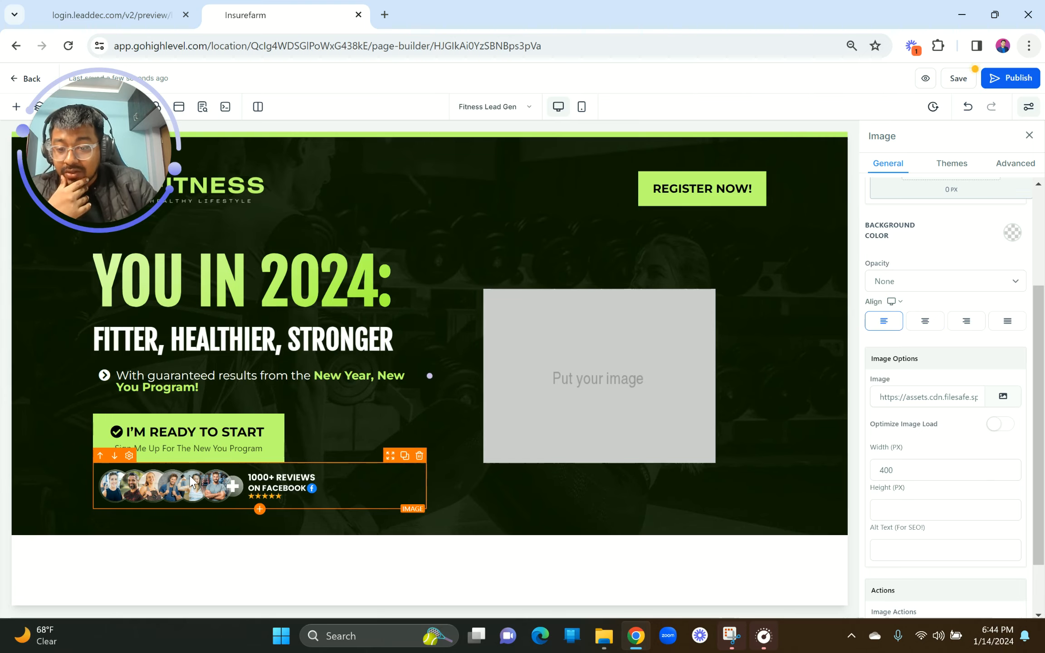
{"action": "scroll", "coordinate": [190, 475], "scroll_direction": "up", "scroll_amount": 5}
{"action": "scroll", "coordinate": [189, 475], "scroll_direction": "left", "scroll_amount": 3}
{"action": "scroll", "coordinate": [190, 475], "scroll_direction": "down", "scroll_amount": 1}
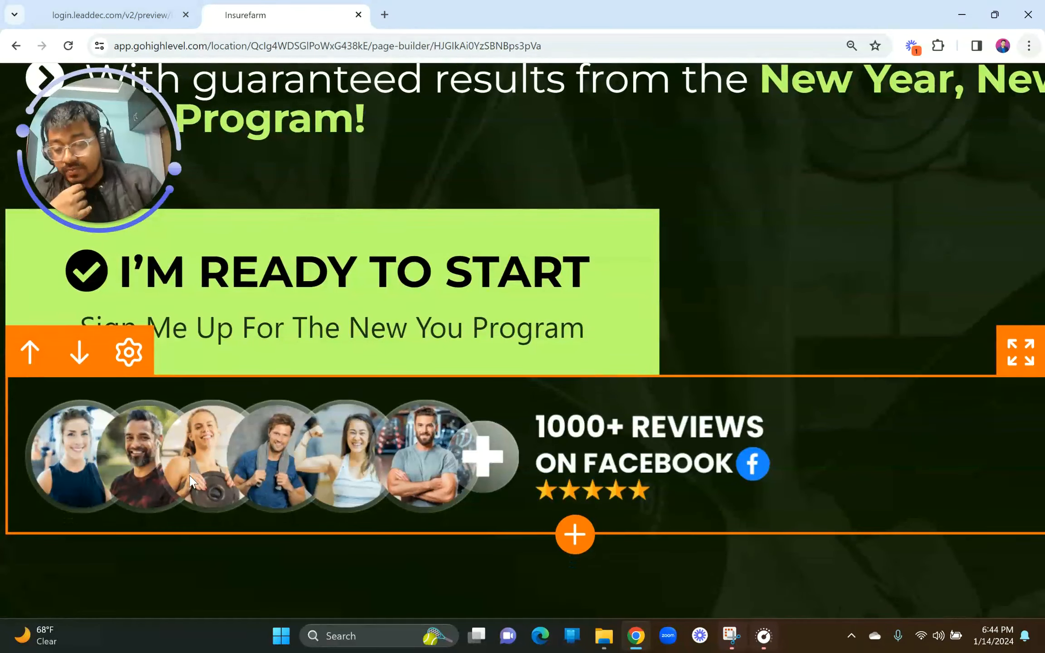
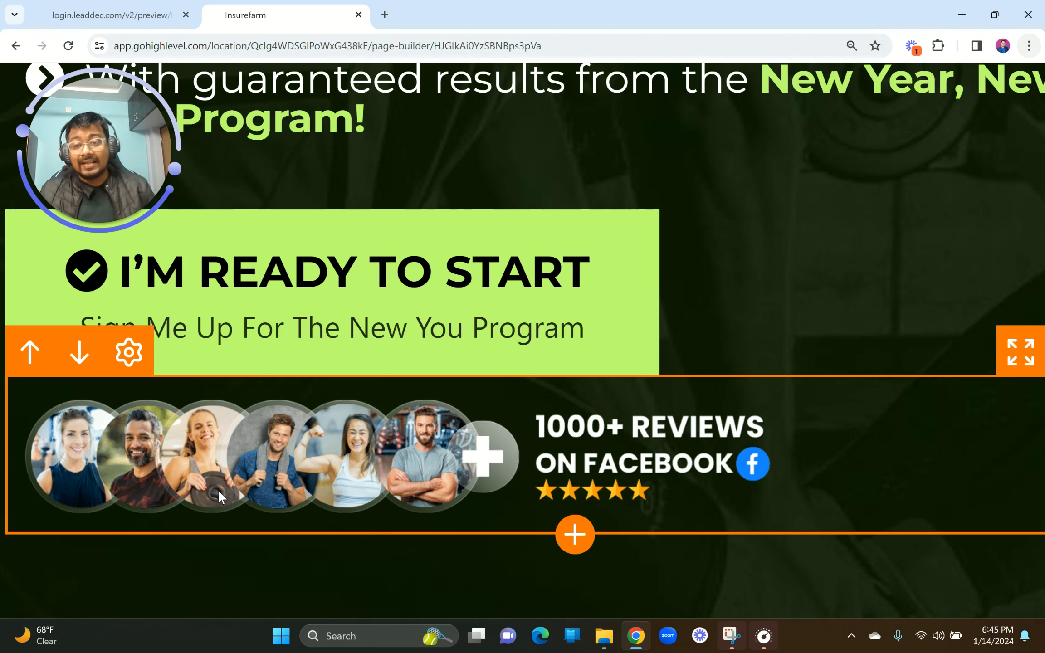
Step: Give the reviews image a 19 px top margin so it sits lower beneath the button
{"action": "scroll", "coordinate": [219, 492], "scroll_direction": "down", "scroll_amount": 5}
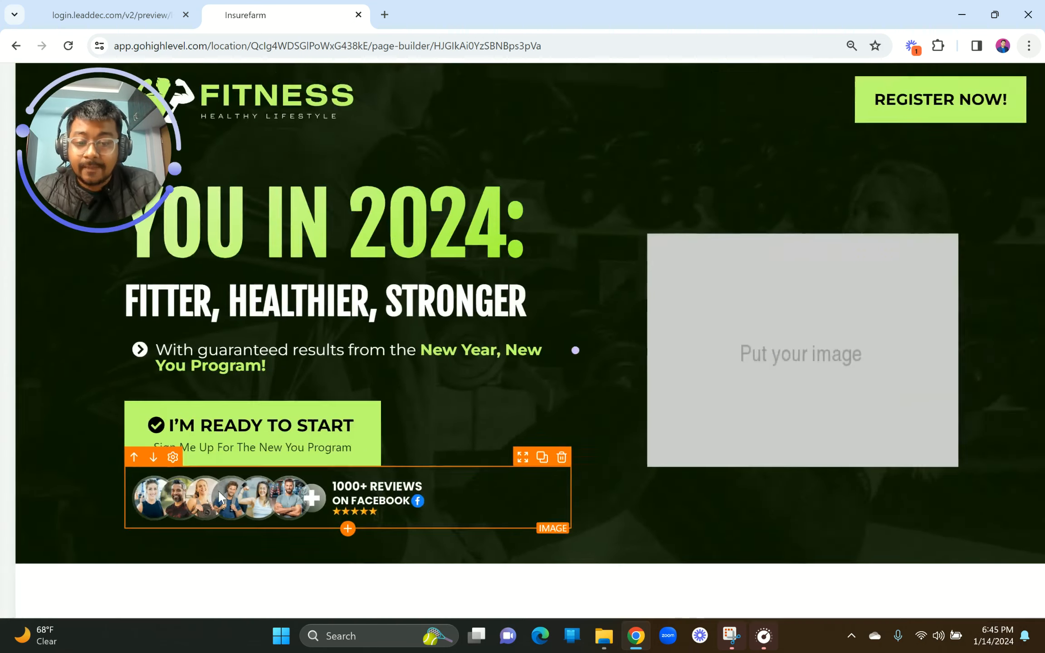
{"action": "scroll", "coordinate": [960, 461], "scroll_direction": "down", "scroll_amount": 2}
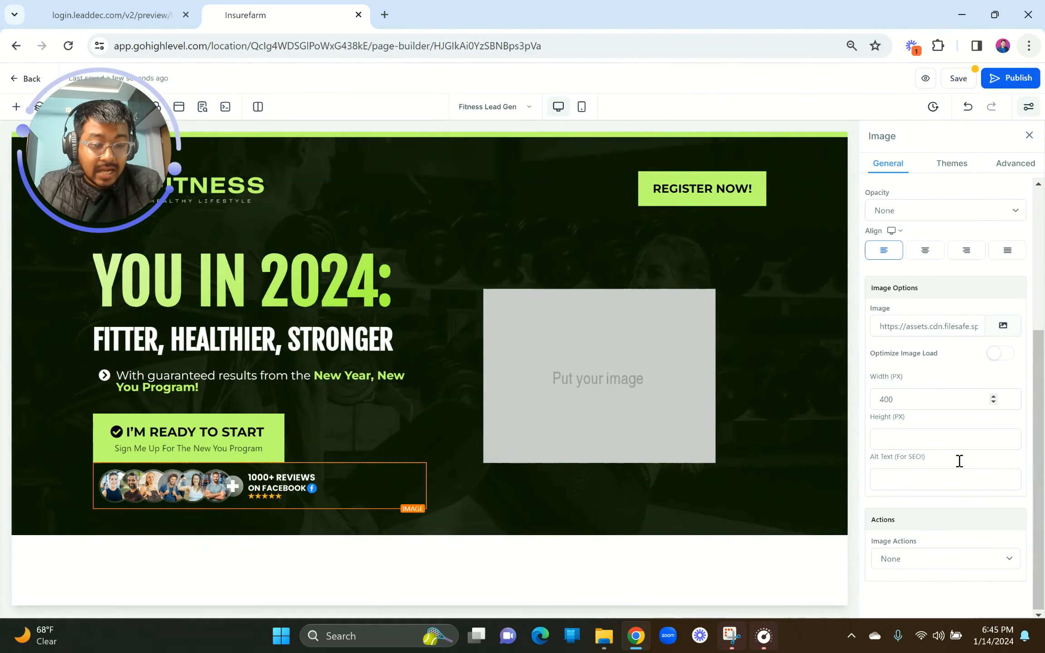
{"action": "scroll", "coordinate": [959, 461], "scroll_direction": "up", "scroll_amount": 6}
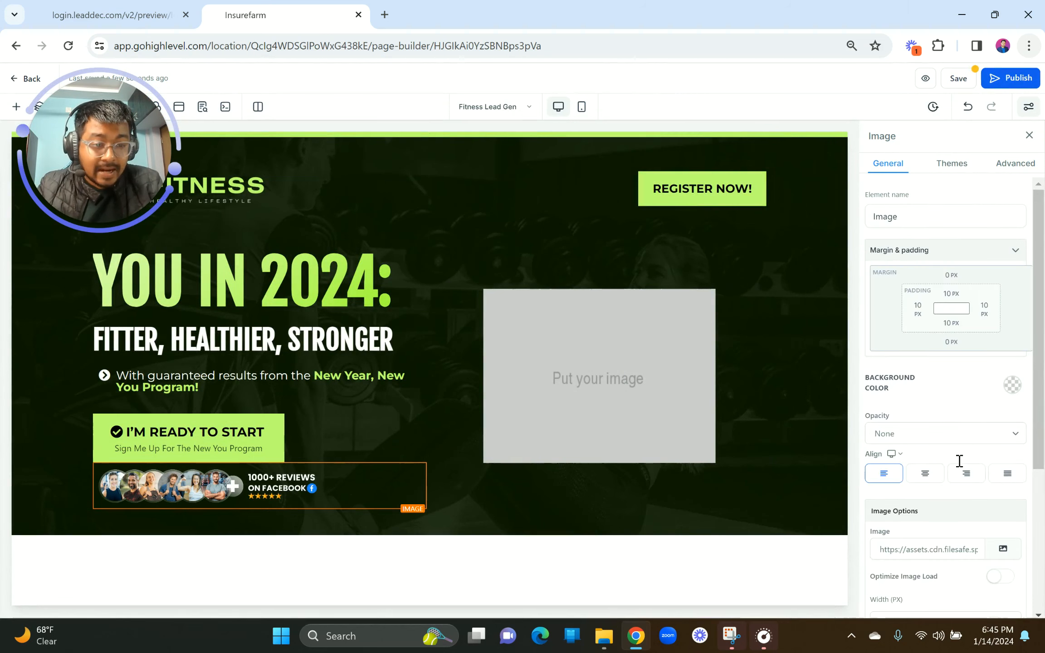
{"action": "left_click", "coordinate": [949, 277]}
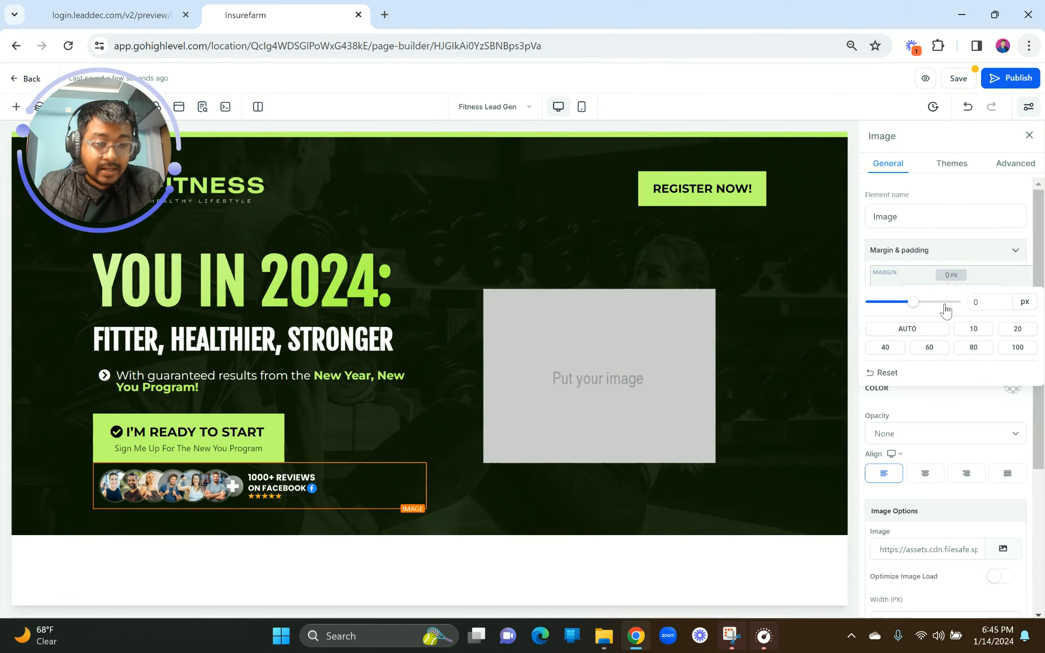
{"action": "left_click_drag", "start_coordinate": [916, 304], "coordinate": [930, 303]}
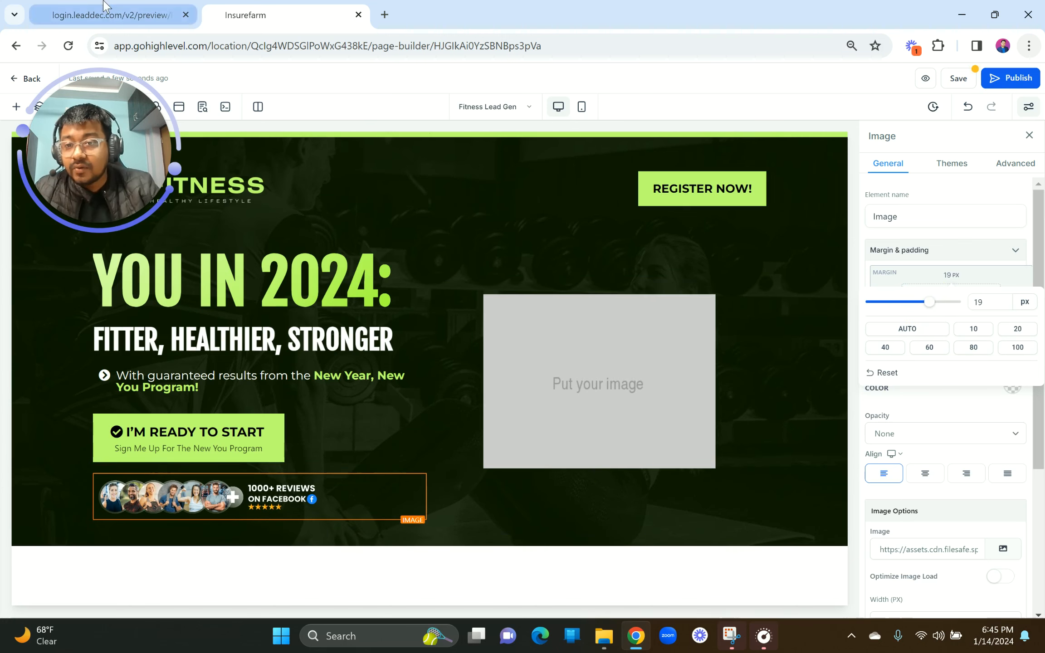
Step: Compare the adjusted hero against the reference preview page
{"action": "left_click", "coordinate": [114, 15]}
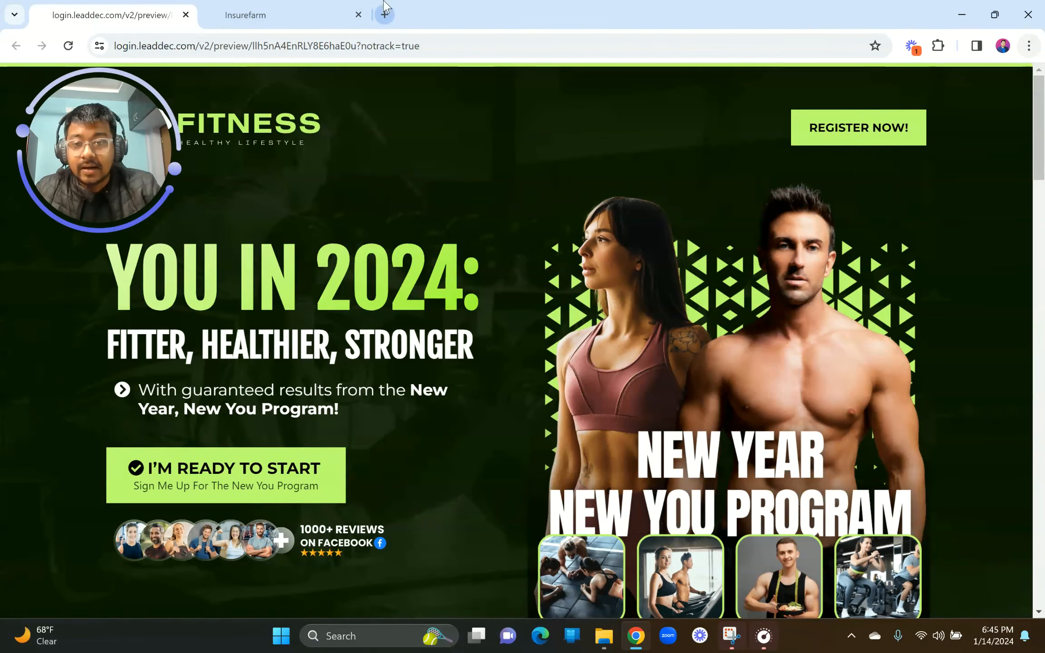
{"action": "scroll", "coordinate": [488, 305], "scroll_direction": "down", "scroll_amount": 2}
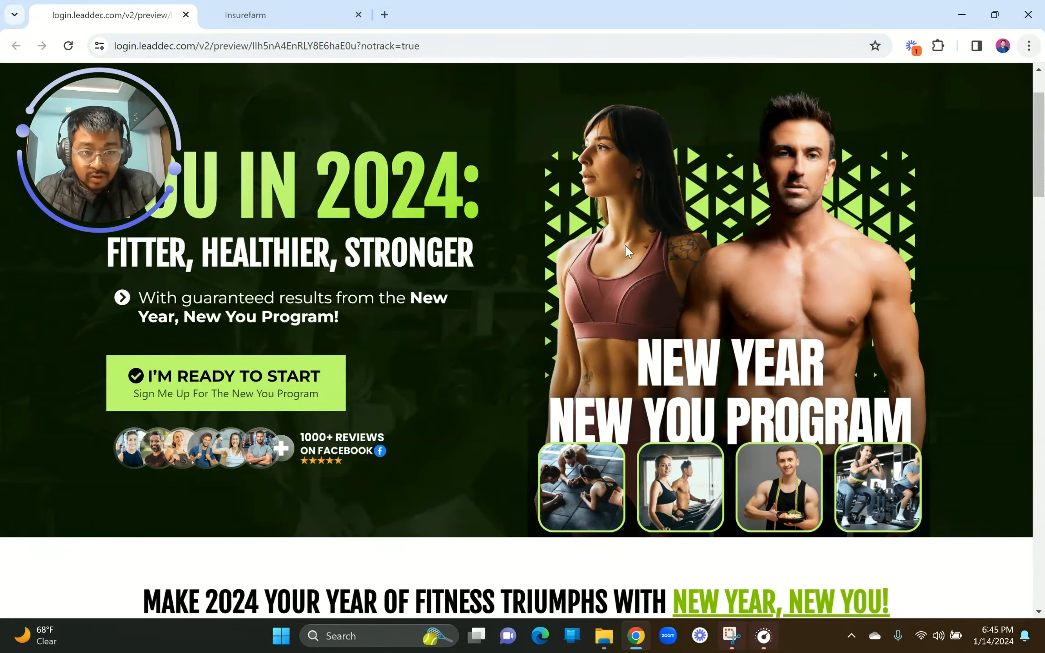
{"action": "scroll", "coordinate": [625, 247], "scroll_direction": "up", "scroll_amount": 1}
Step: Turn off Optimize Image Load on the placeholder and fill it with the New Year New You Program picture
{"action": "left_click", "coordinate": [254, 15]}
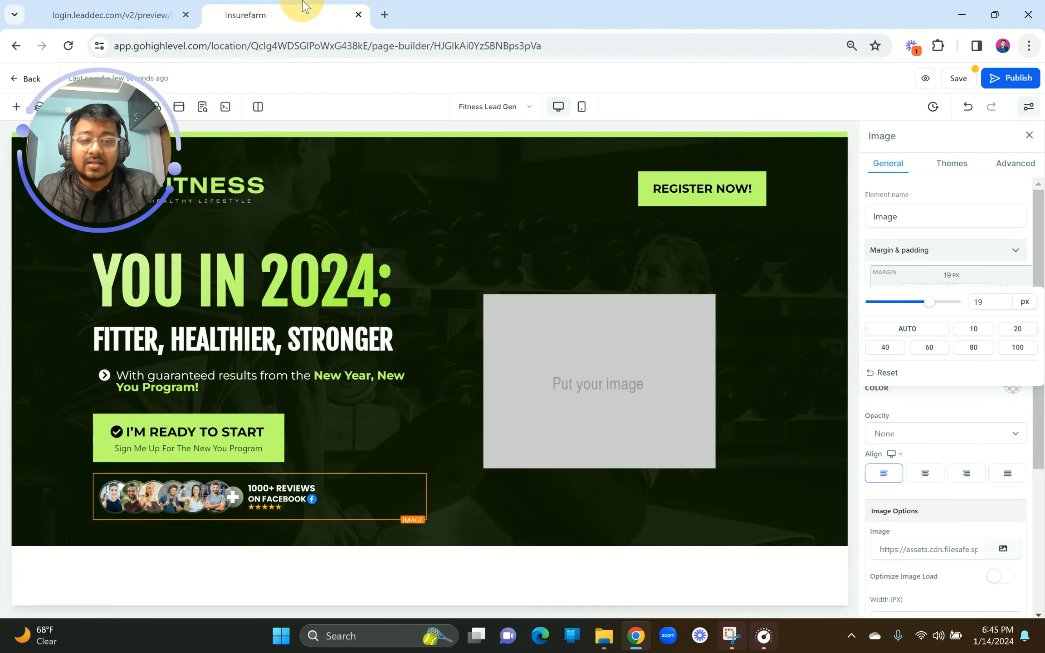
{"action": "left_click", "coordinate": [566, 309]}
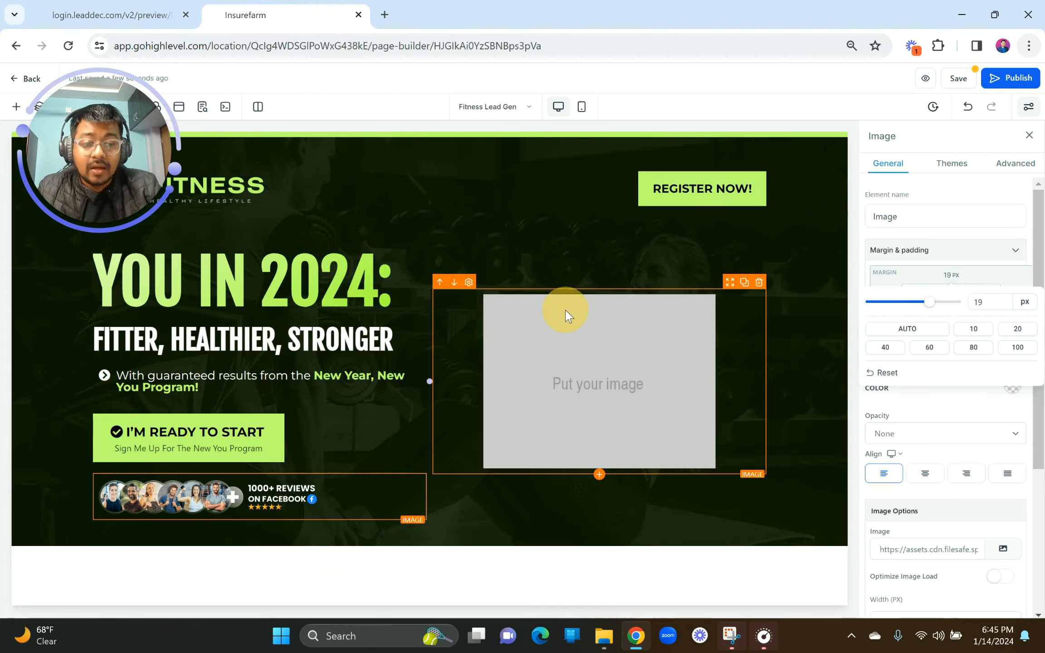
{"action": "left_click", "coordinate": [1001, 576]}
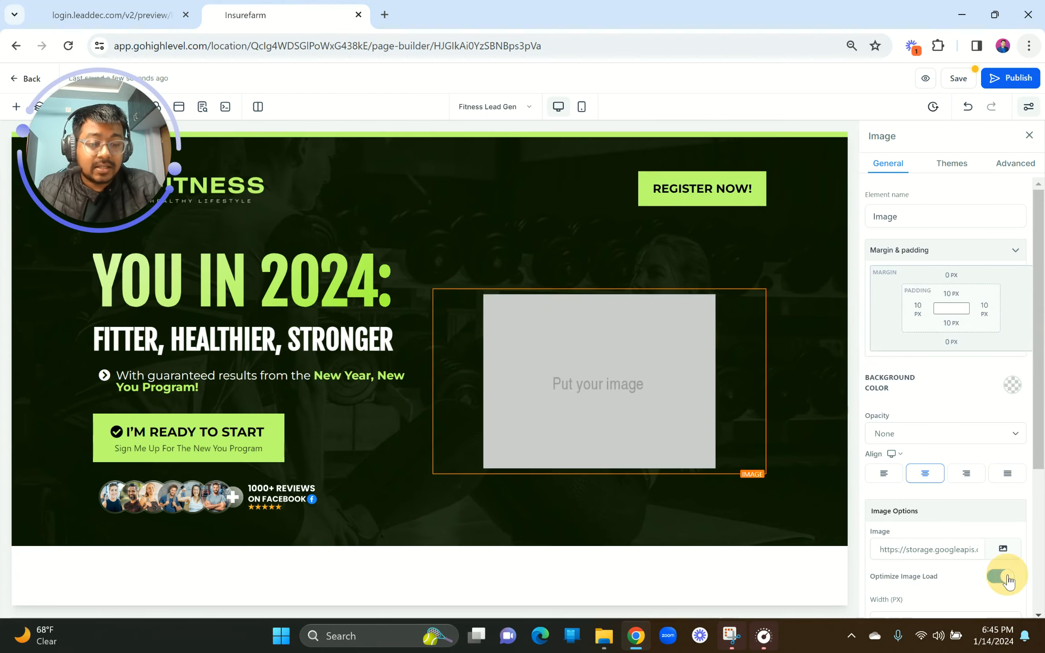
{"action": "left_click", "coordinate": [1003, 550]}
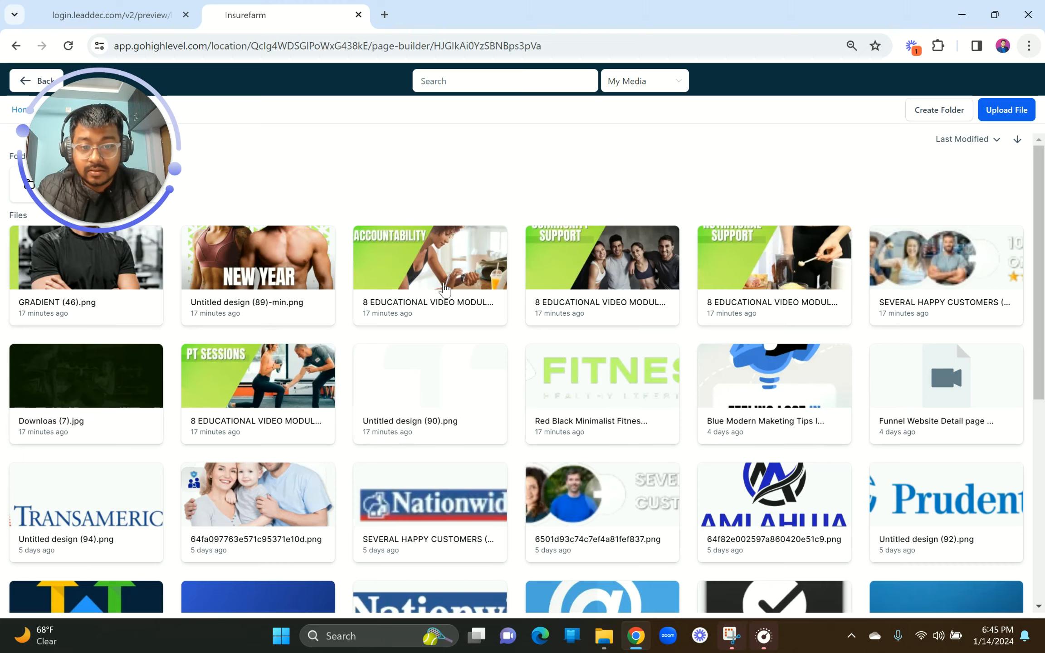
{"action": "scroll", "coordinate": [444, 289], "scroll_direction": "down", "scroll_amount": 1}
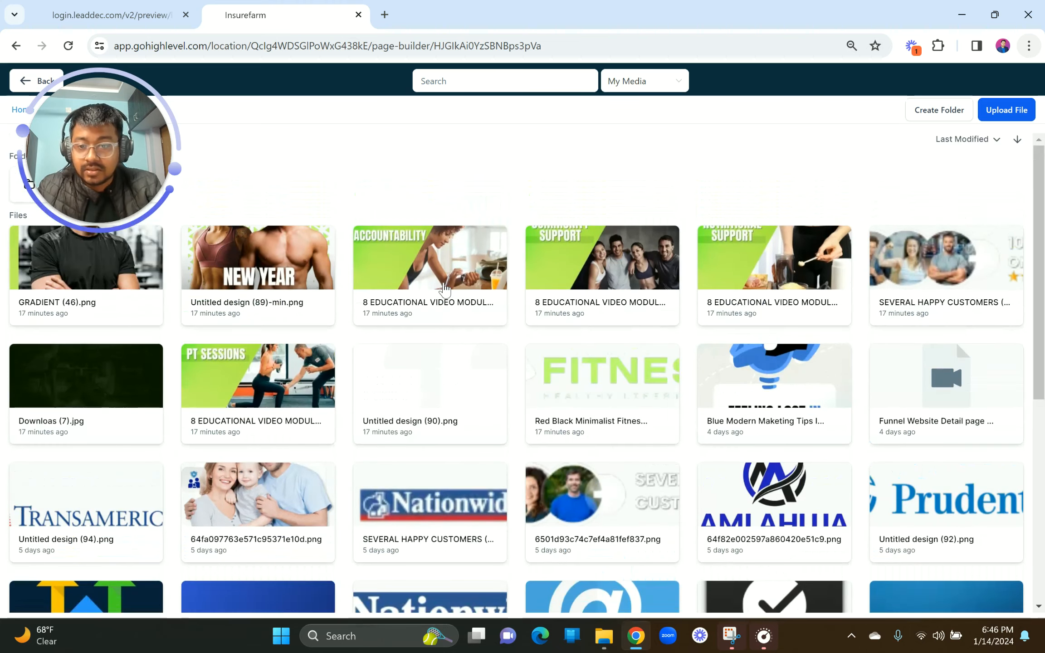
{"action": "left_click", "coordinate": [263, 267]}
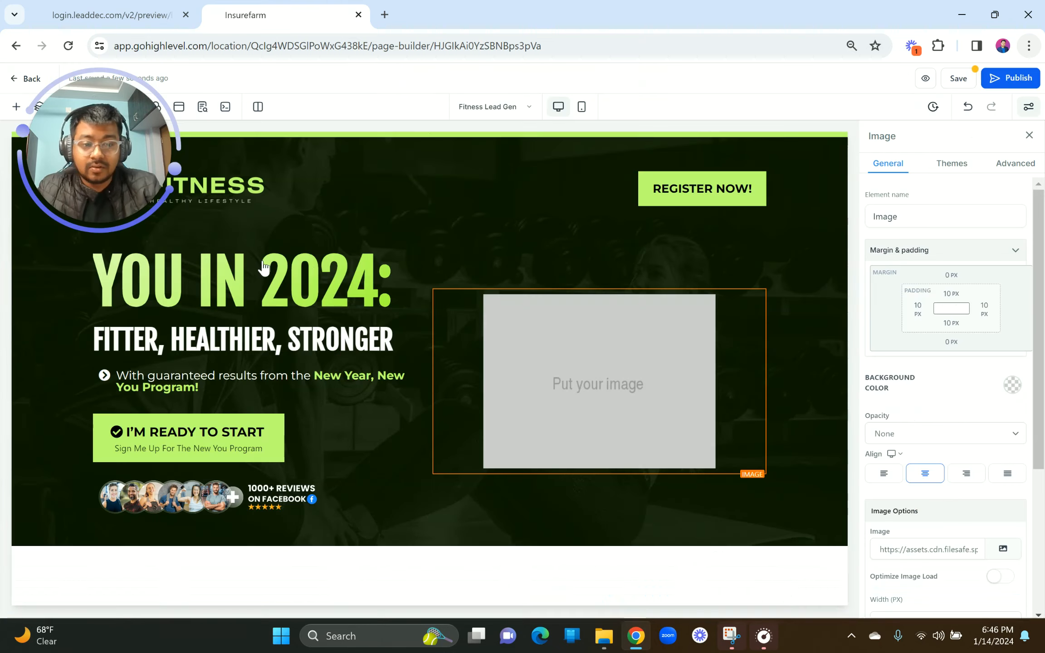
{"action": "scroll", "coordinate": [649, 435], "scroll_direction": "down", "scroll_amount": 1}
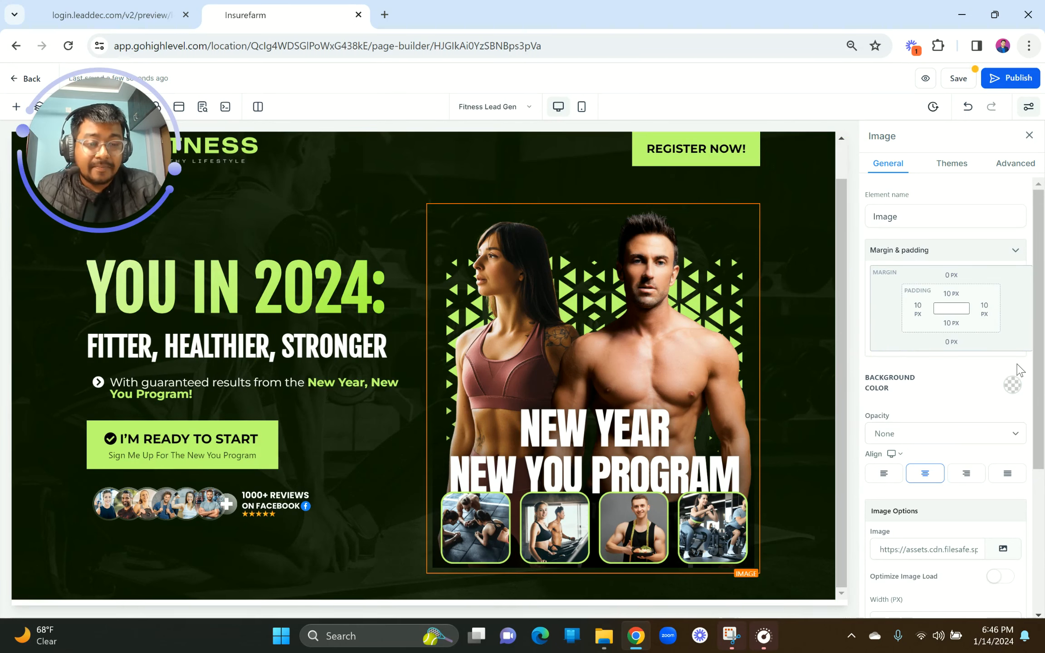
Step: Set the image's right-hand column bottom padding to 0 px
{"action": "scroll", "coordinate": [1018, 370], "scroll_direction": "down", "scroll_amount": 4}
{"action": "scroll", "coordinate": [1016, 369], "scroll_direction": "up", "scroll_amount": 4}
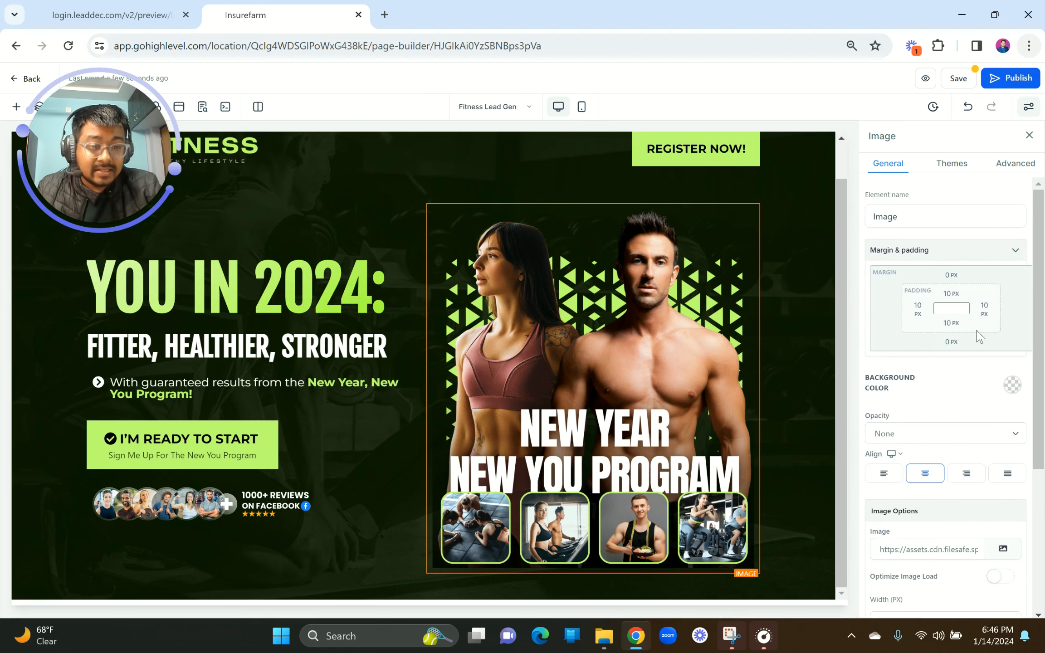
{"action": "left_click", "coordinate": [947, 330]}
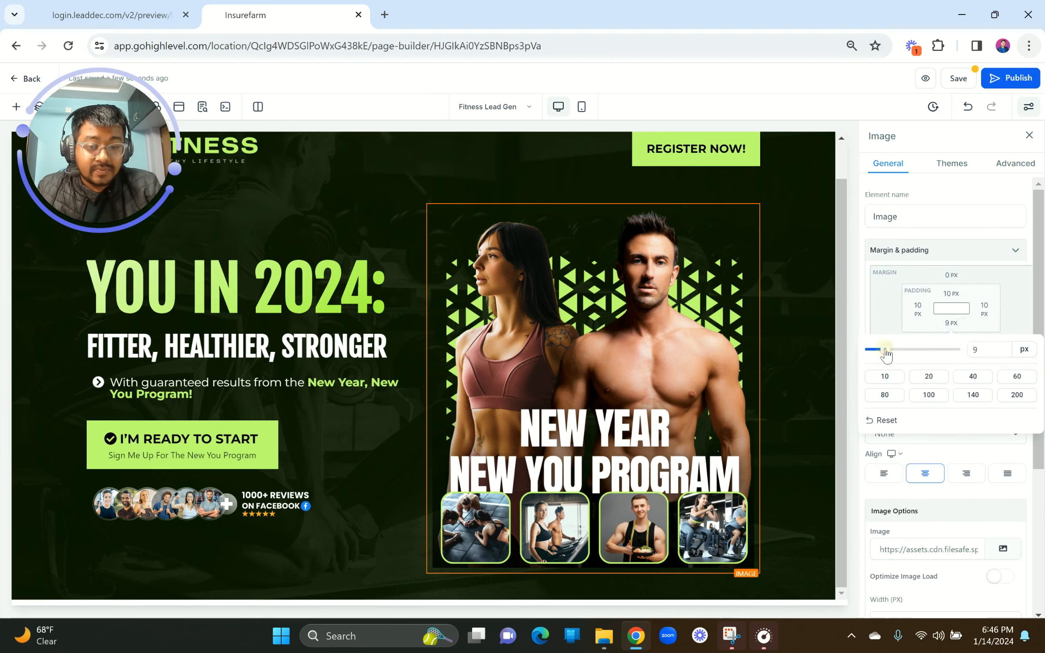
{"action": "left_click", "coordinate": [586, 577]}
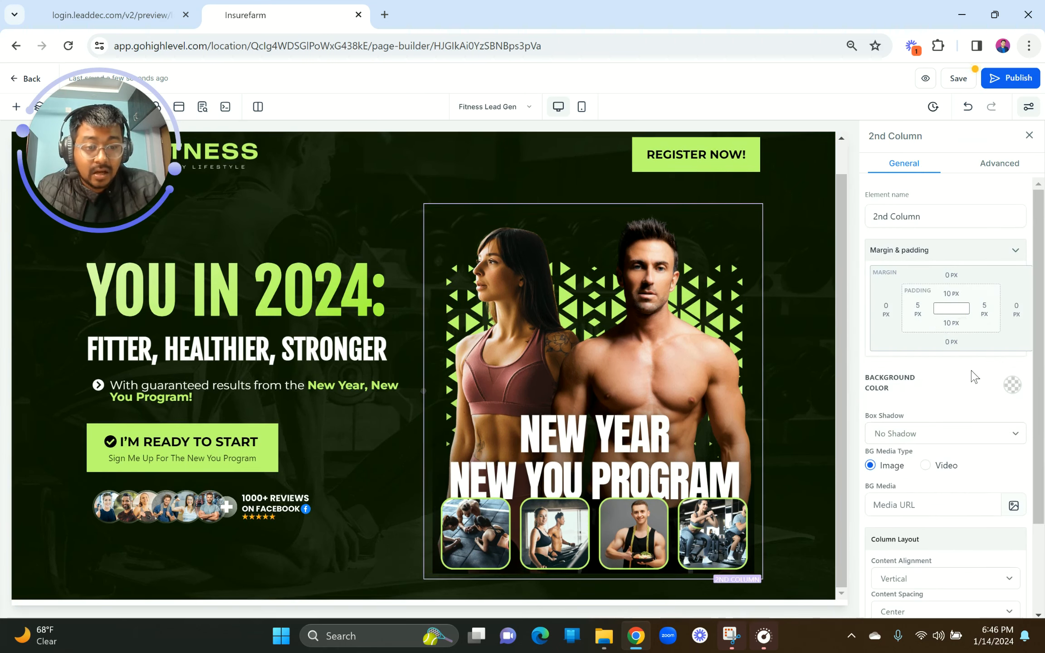
{"action": "left_click", "coordinate": [952, 323]}
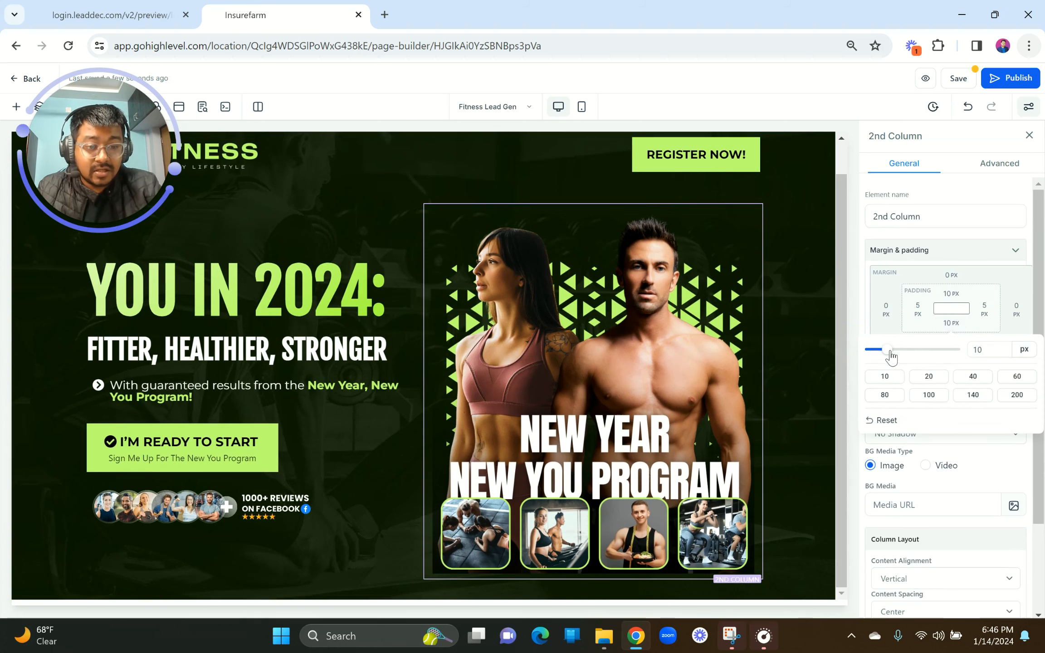
{"action": "left_click_drag", "start_coordinate": [887, 349], "coordinate": [833, 345]}
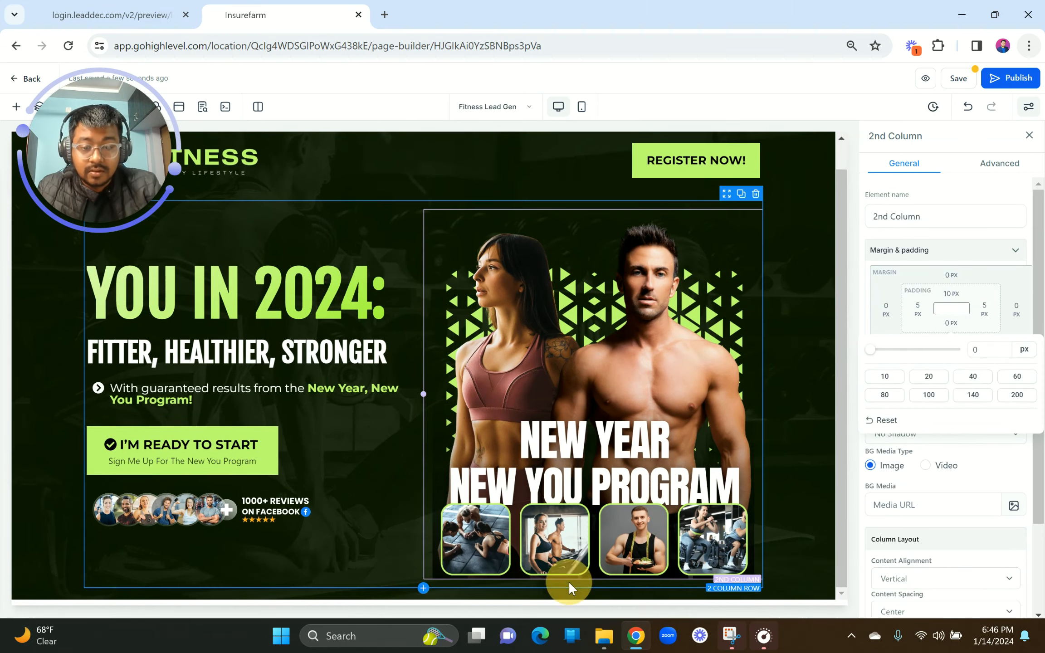
Step: Zero the bottom padding on the two-column row and the hero section
{"action": "left_click", "coordinate": [568, 582]}
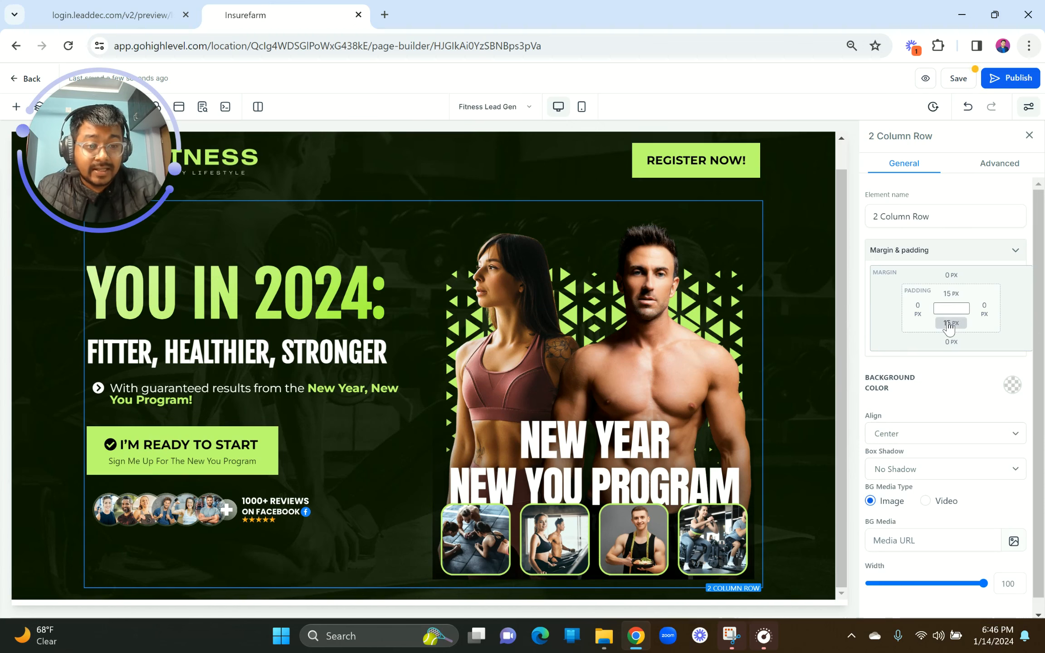
{"action": "left_click", "coordinate": [950, 325]}
{"action": "left_click_drag", "start_coordinate": [898, 351], "coordinate": [825, 358]}
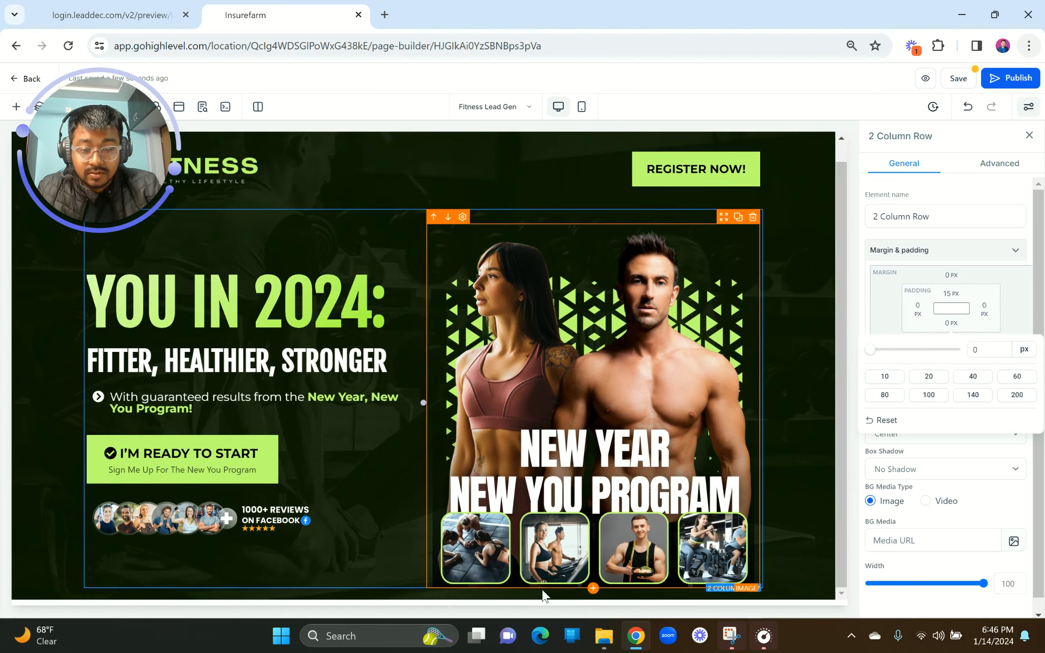
{"action": "left_click", "coordinate": [546, 590]}
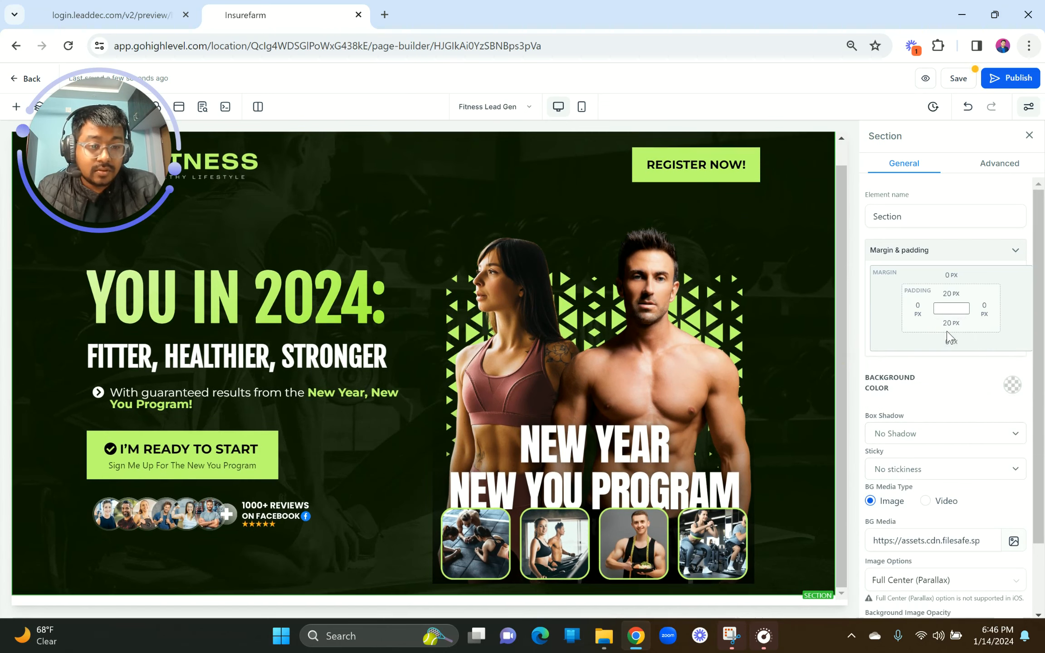
{"action": "left_click", "coordinate": [949, 324]}
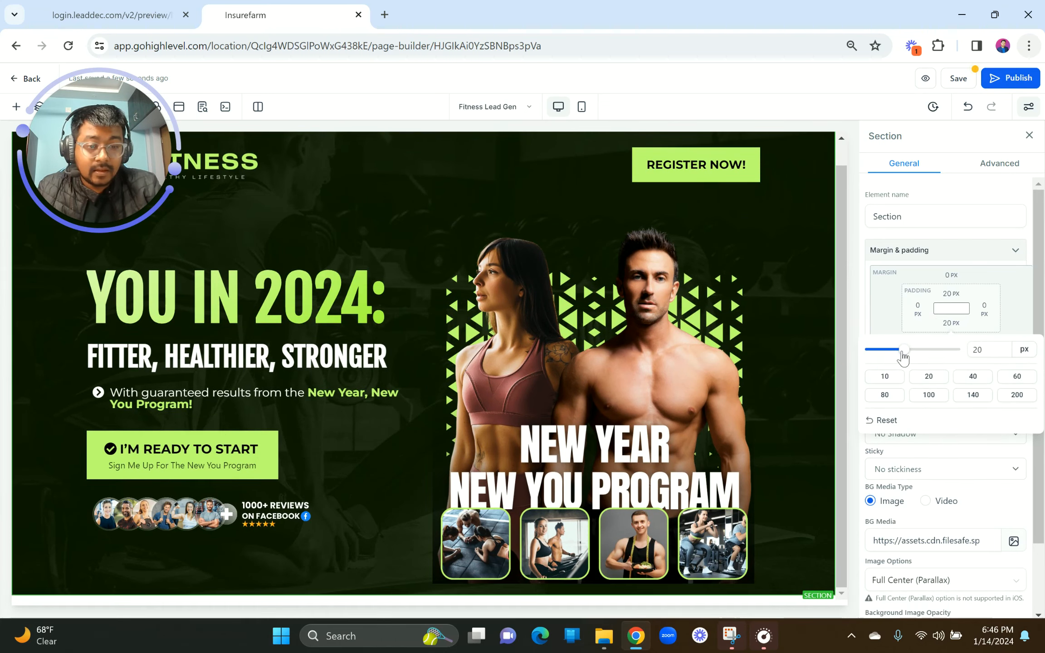
{"action": "left_click_drag", "start_coordinate": [903, 356], "coordinate": [822, 349]}
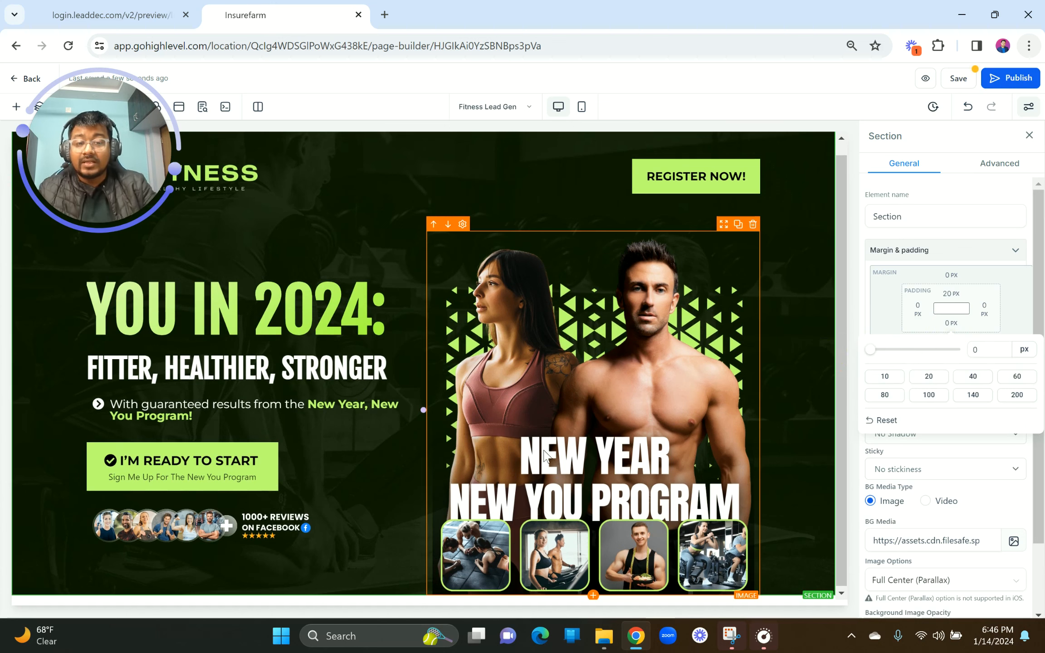
{"action": "scroll", "coordinate": [331, 284], "scroll_direction": "up", "scroll_amount": 1}
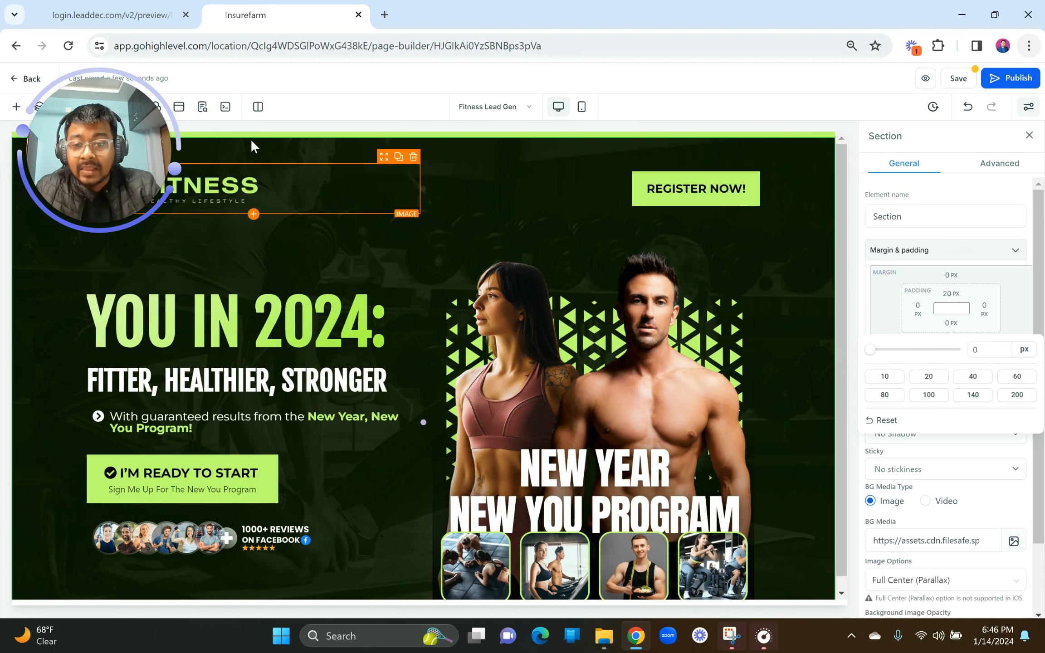
{"action": "left_click_drag", "start_coordinate": [119, 159], "coordinate": [112, 522]}
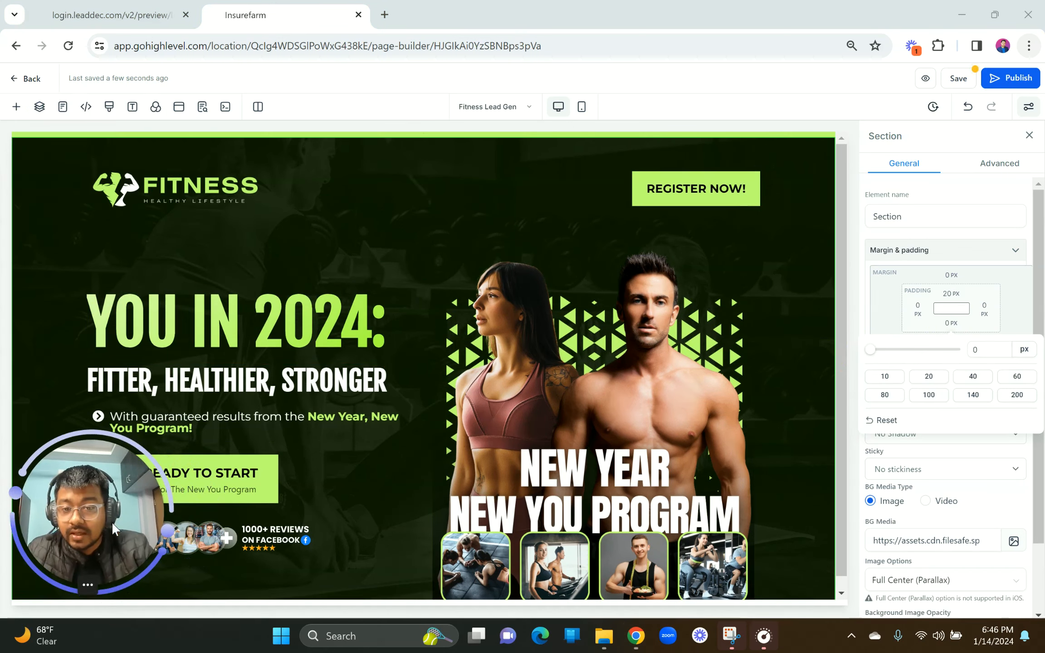
Step: After checking the reference, save the landing page and open its preview in a new tab
{"action": "left_click", "coordinate": [111, 15]}
{"action": "scroll", "coordinate": [308, 115], "scroll_direction": "up", "scroll_amount": 1}
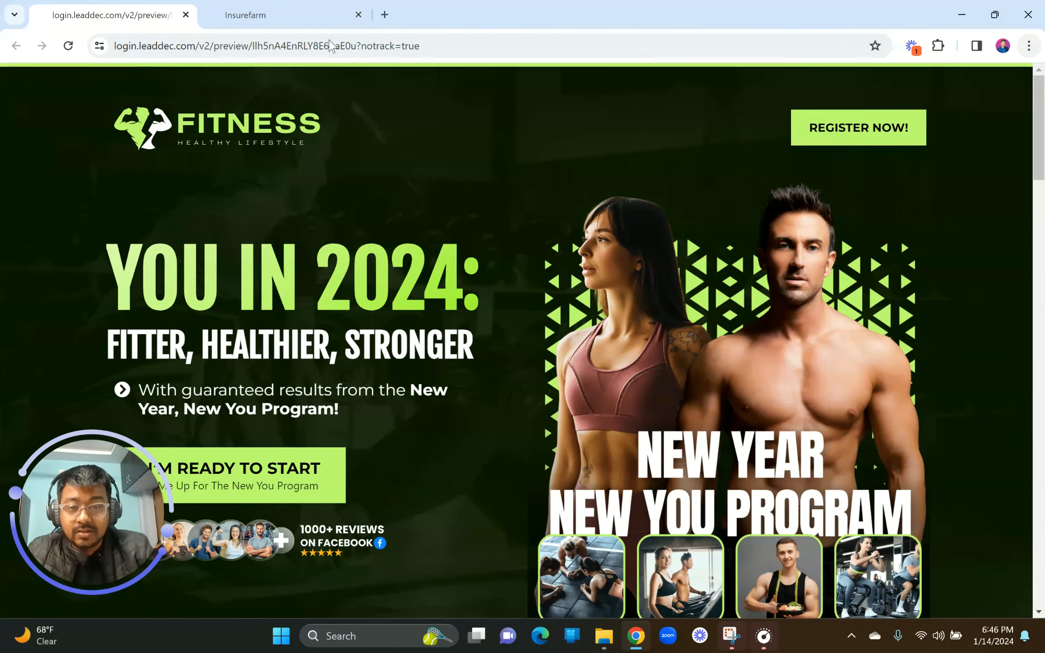
{"action": "left_click", "coordinate": [245, 15]}
{"action": "left_click", "coordinate": [960, 80]}
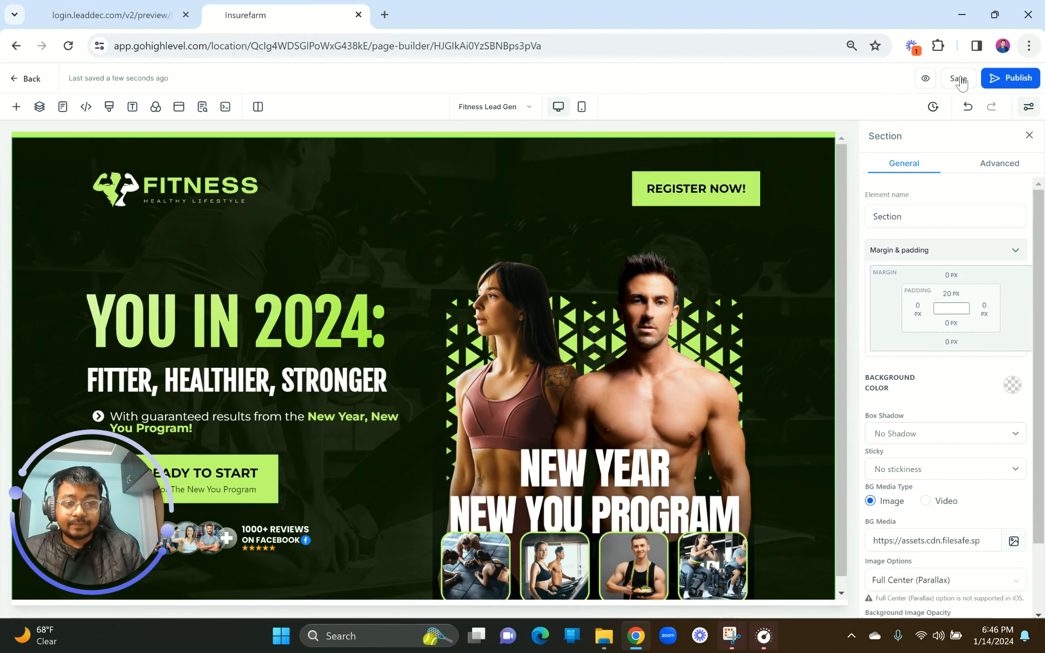
{"action": "left_click", "coordinate": [925, 79]}
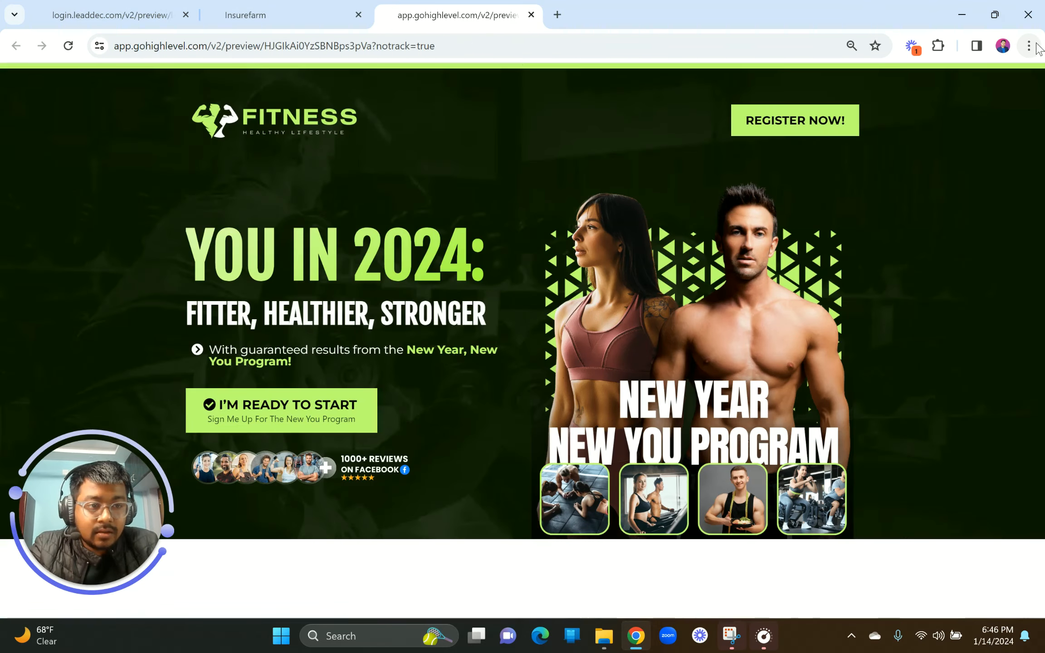
Step: Zoom the rebuilt page's preview to 110% in the browser
{"action": "left_click", "coordinate": [1036, 45]}
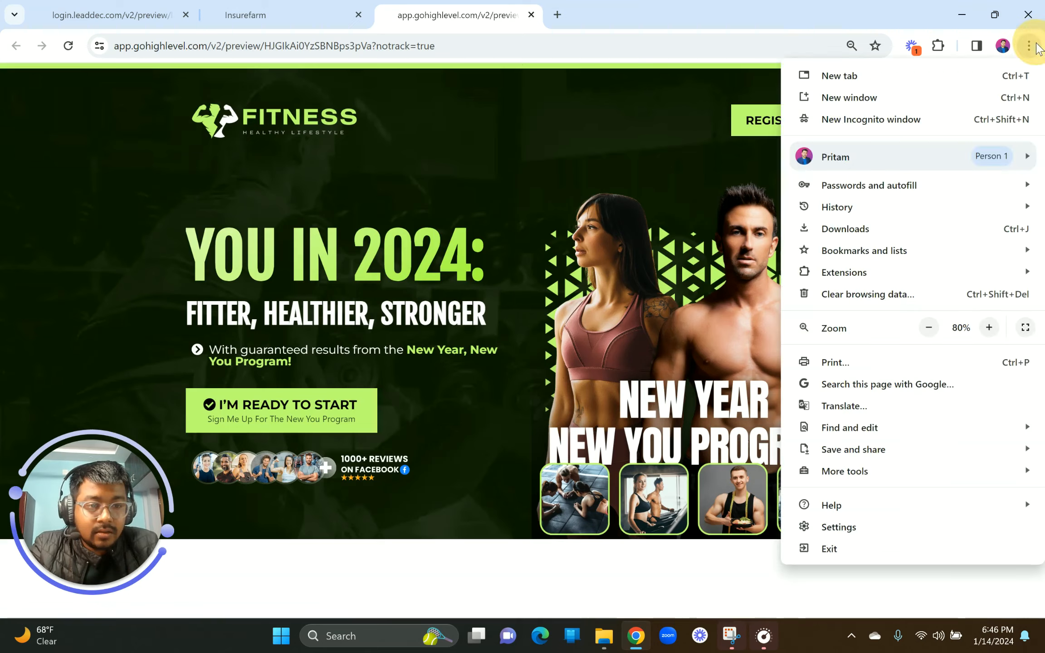
{"action": "left_click", "coordinate": [989, 327]}
{"action": "left_click", "coordinate": [990, 328]}
{"action": "left_click", "coordinate": [990, 328]}
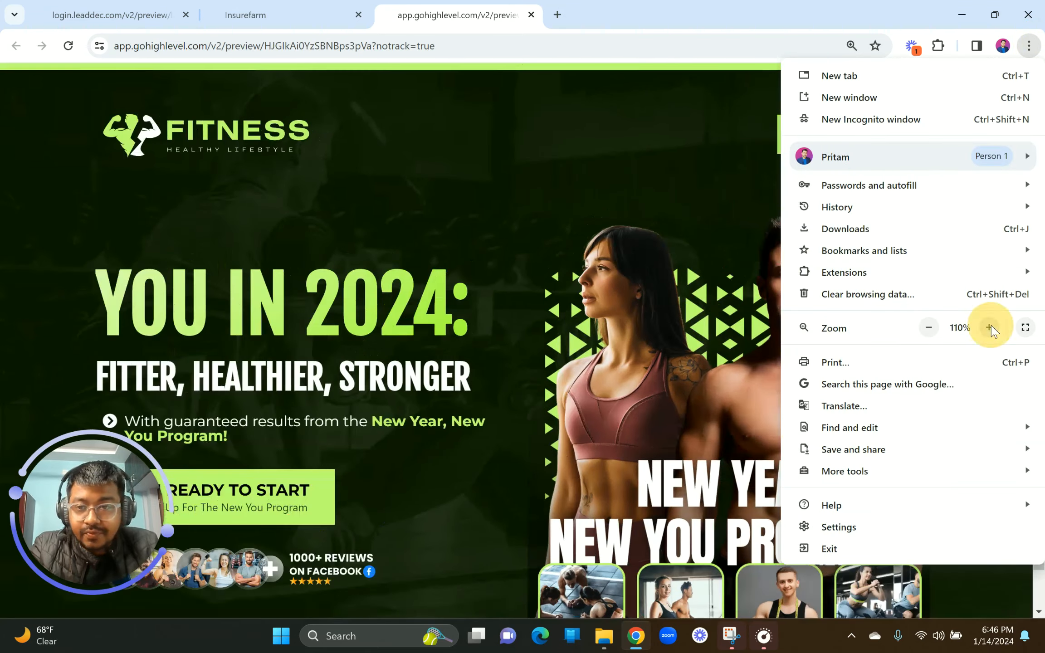
{"action": "left_click", "coordinate": [504, 401]}
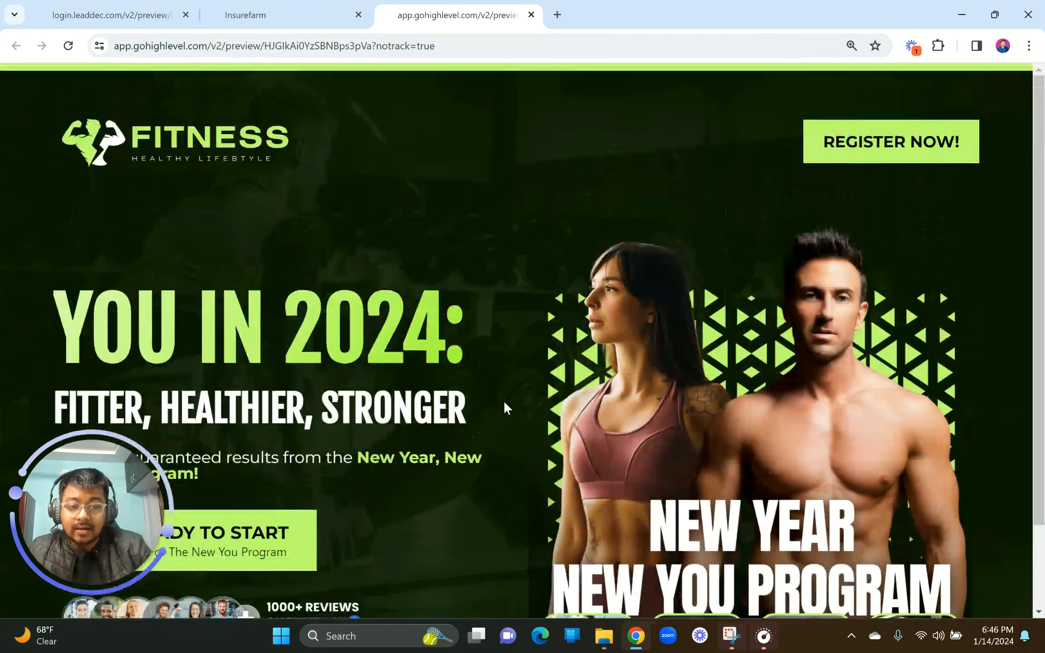
Step: Flip between the rebuilt and reference previews to compare them
{"action": "left_click", "coordinate": [69, 10]}
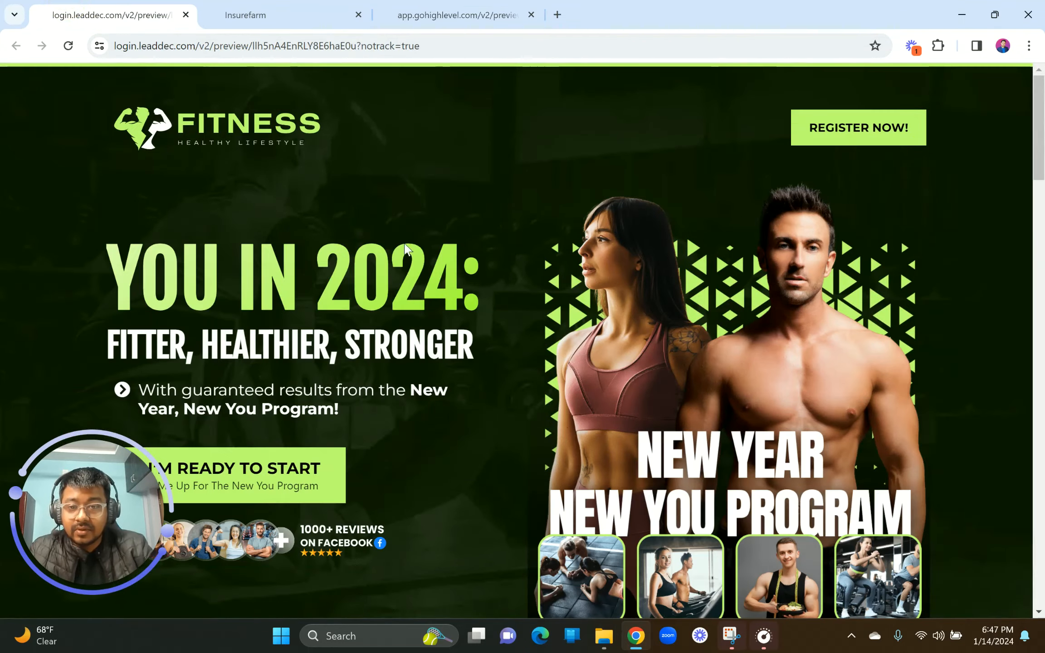
{"action": "left_click", "coordinate": [431, 12]}
{"action": "left_click", "coordinate": [148, 9]}
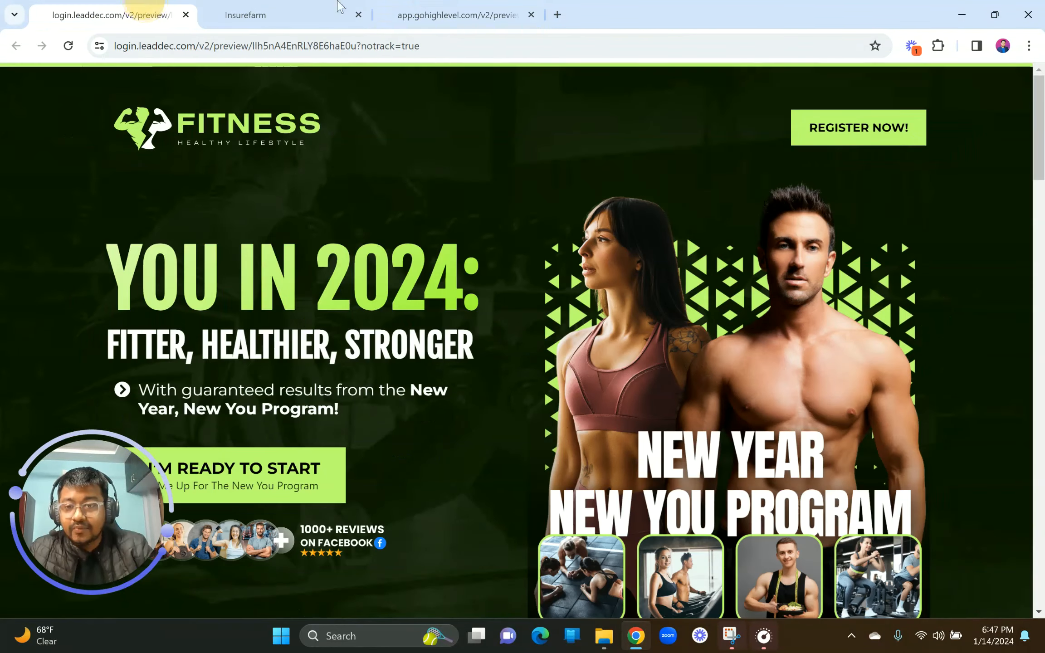
{"action": "left_click", "coordinate": [466, 9]}
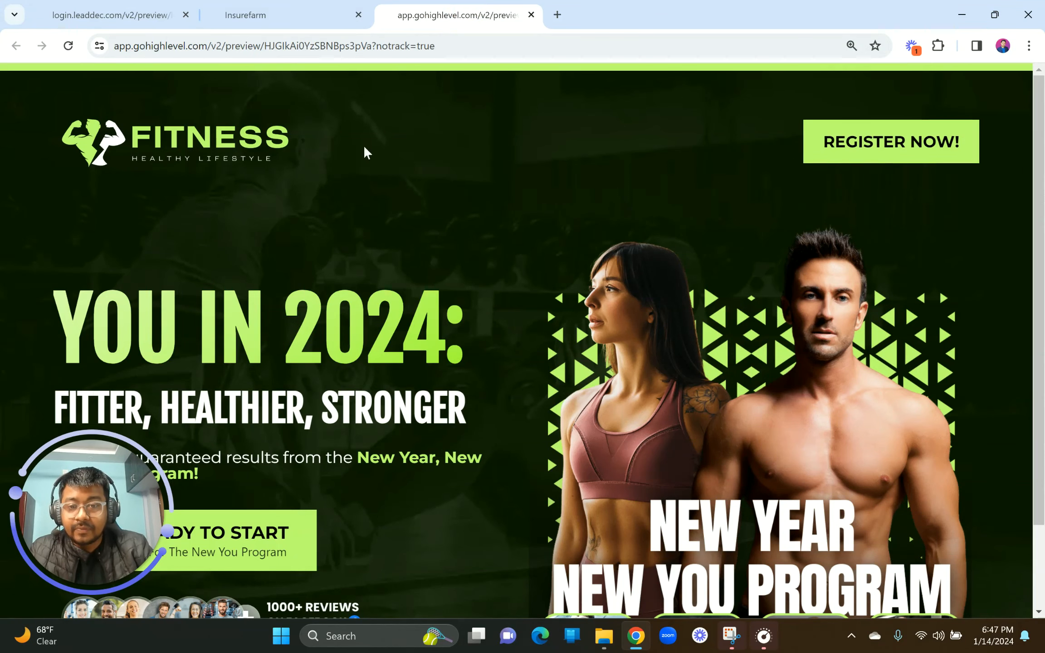
{"action": "left_click", "coordinate": [174, 7]}
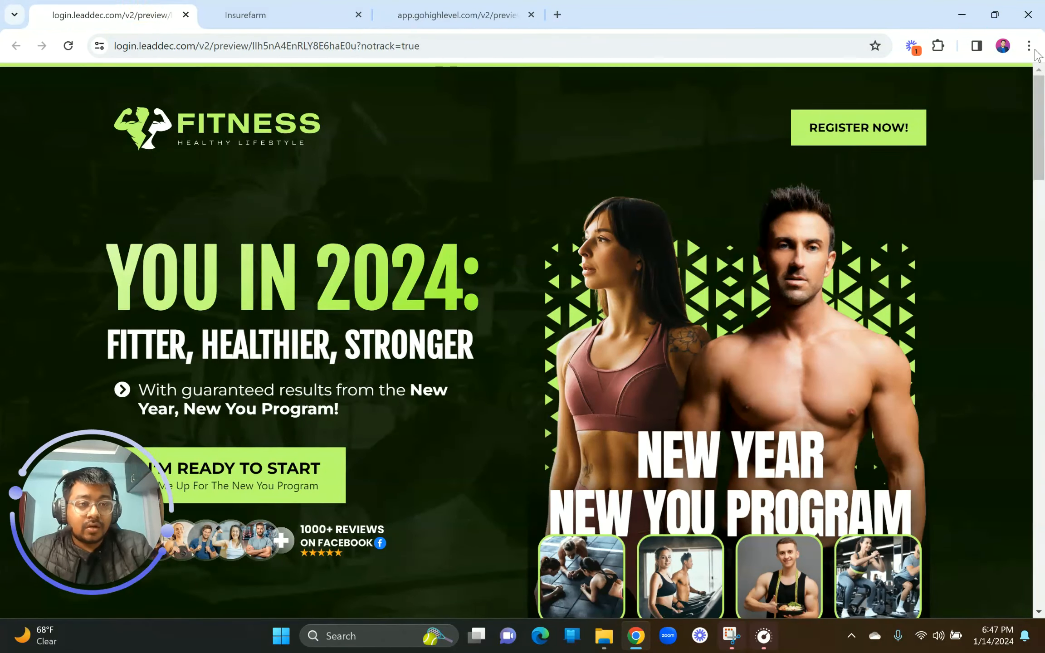
{"action": "left_click", "coordinate": [1029, 45]}
{"action": "left_click", "coordinate": [661, 293]}
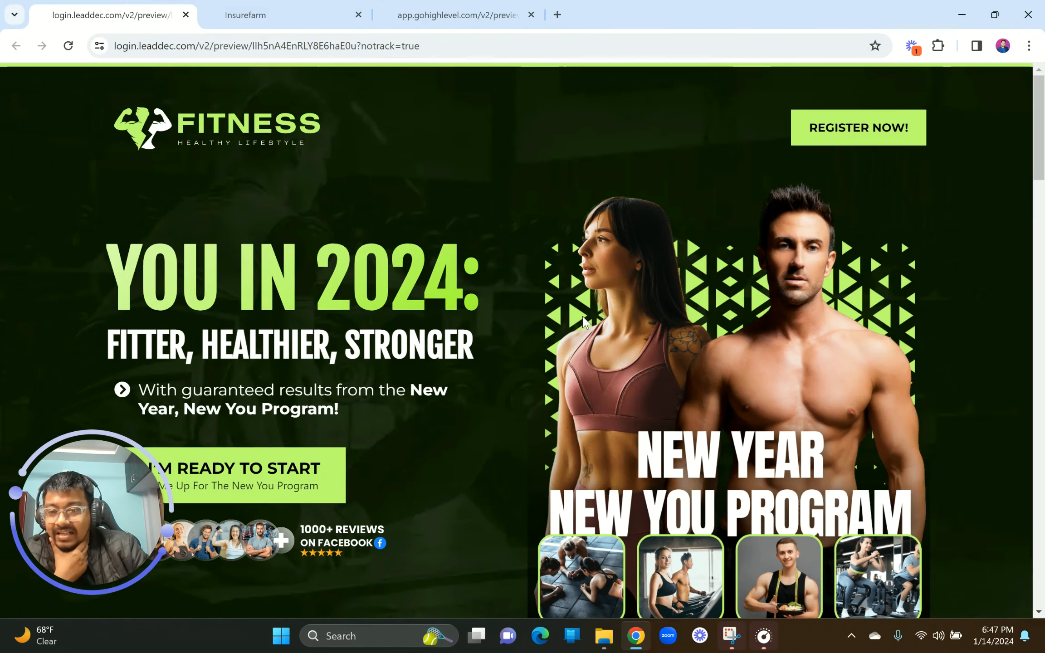
{"action": "left_click", "coordinate": [467, 6]}
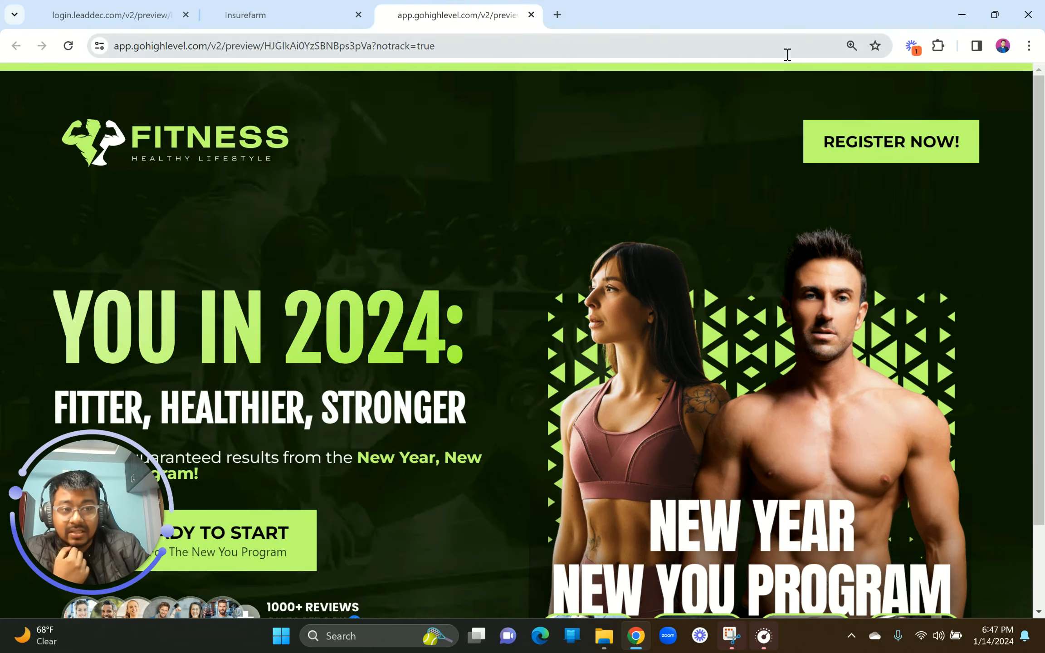
Step: Reset the rebuilt preview's browser zoom to 100%
{"action": "left_click", "coordinate": [1029, 46]}
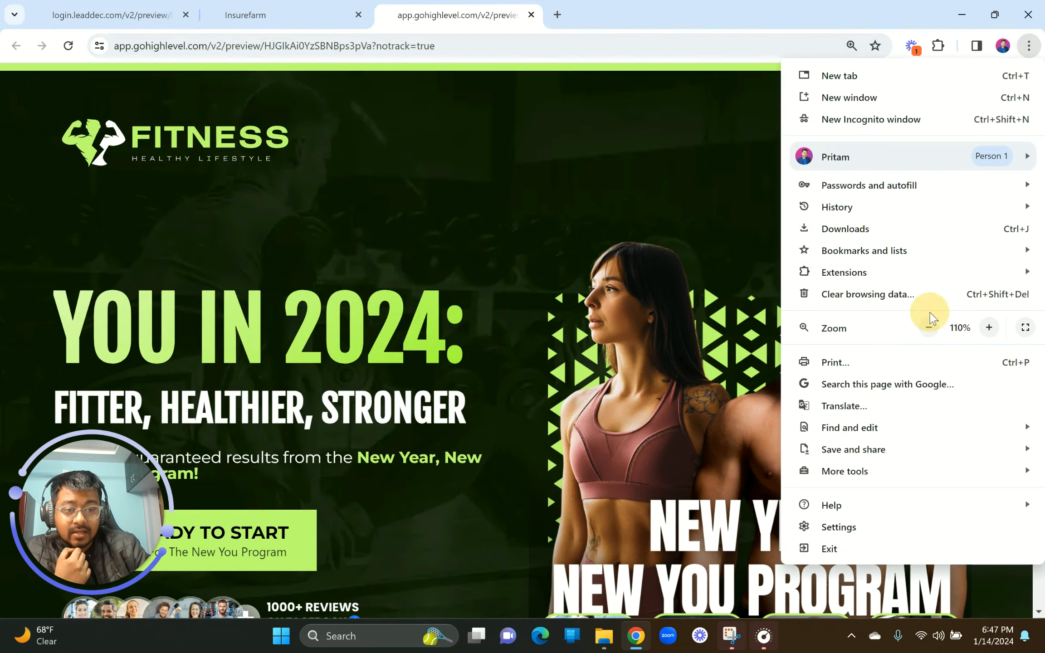
{"action": "left_click", "coordinate": [929, 328]}
{"action": "left_click", "coordinate": [930, 330]}
{"action": "left_click", "coordinate": [990, 328]}
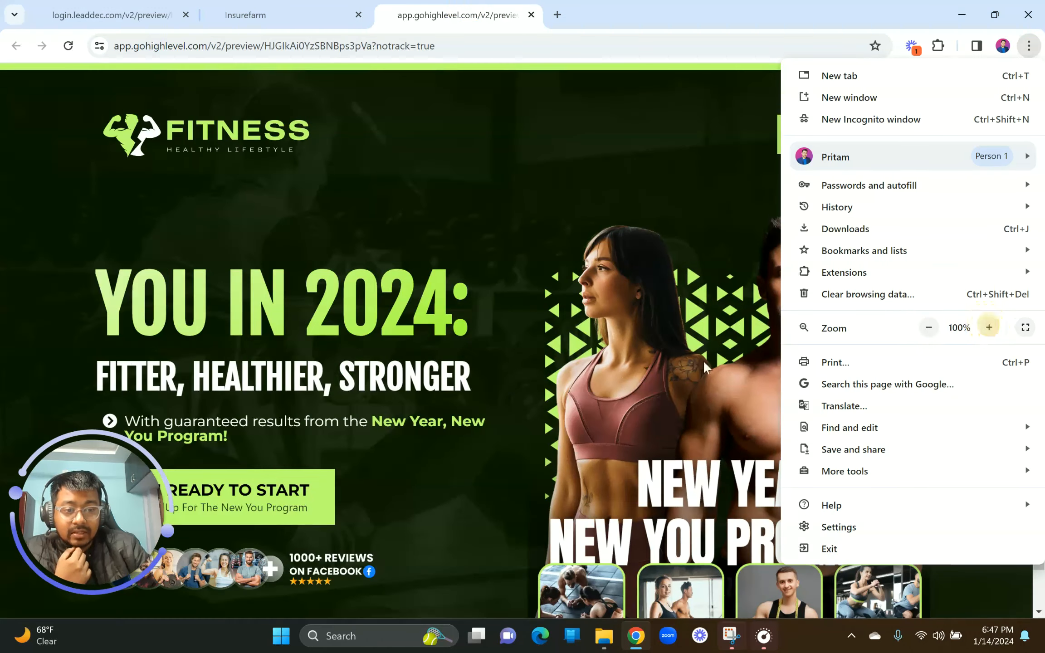
{"action": "left_click", "coordinate": [617, 362]}
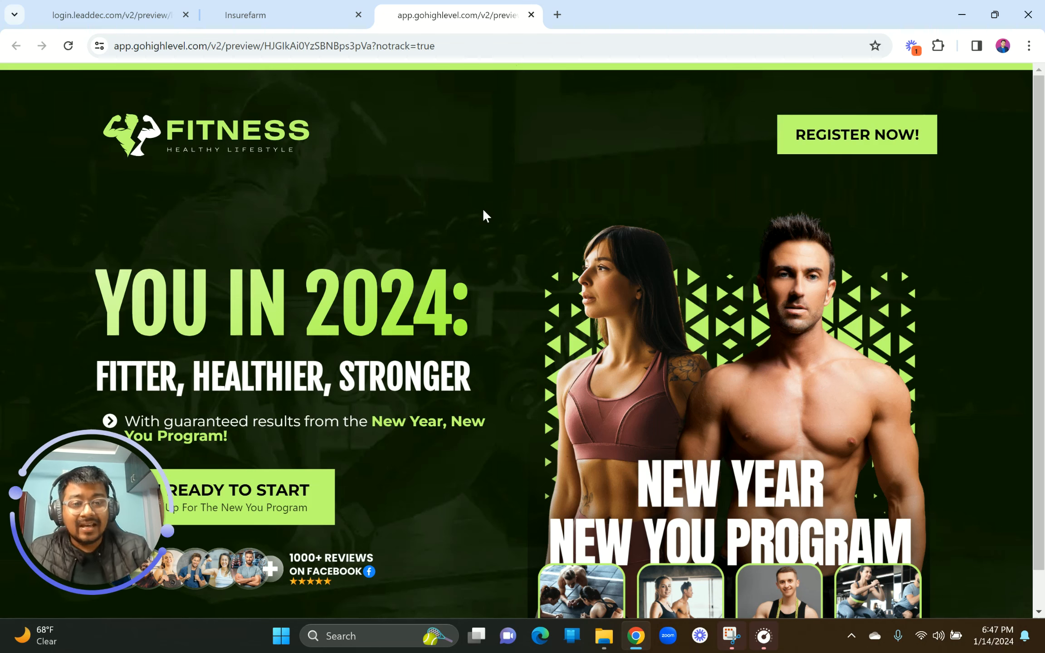
Step: Back in the builder at reduced zoom, set the hero image's top padding to 0 px
{"action": "left_click", "coordinate": [318, 14]}
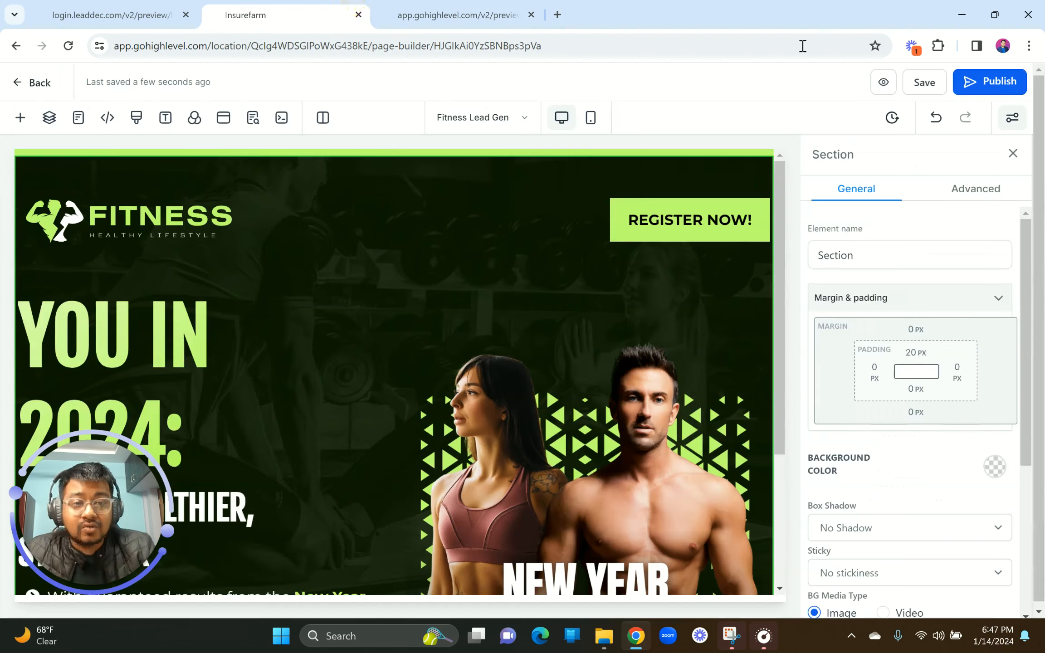
{"action": "left_click", "coordinate": [1028, 46]}
{"action": "left_click", "coordinate": [930, 327]}
{"action": "left_click", "coordinate": [590, 414]}
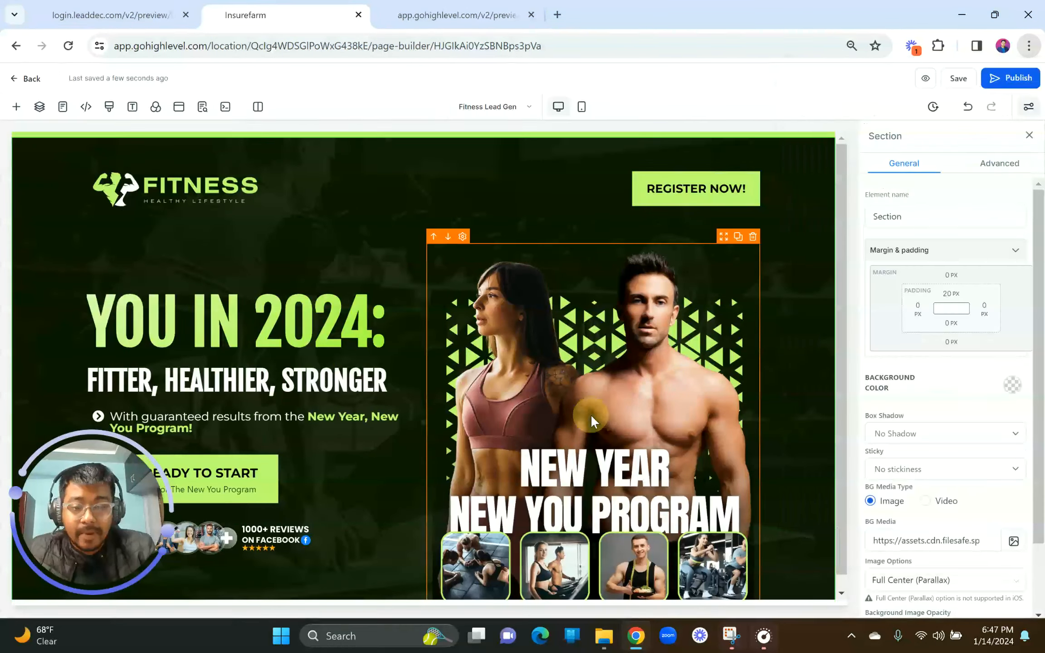
{"action": "left_click", "coordinate": [504, 273]}
{"action": "left_click", "coordinate": [549, 299]}
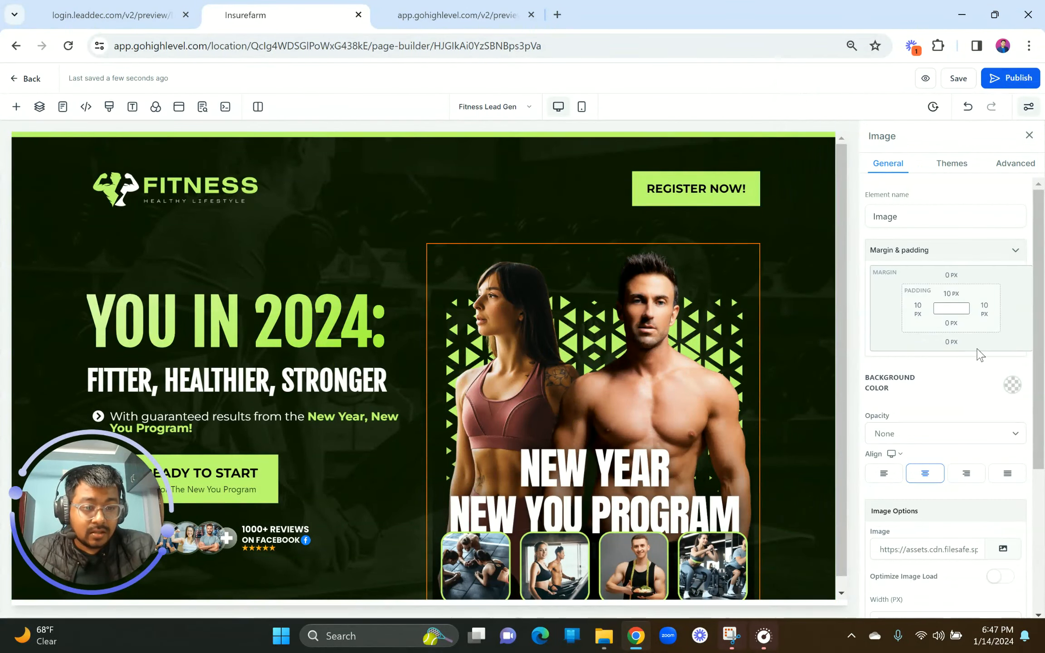
{"action": "left_click", "coordinate": [953, 296]}
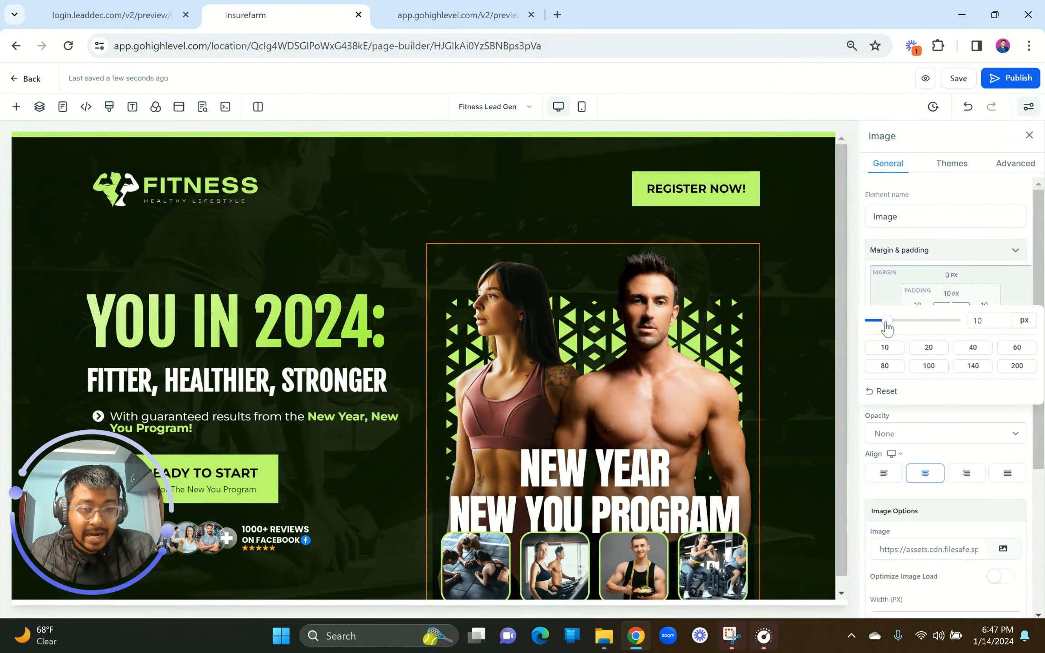
{"action": "left_click_drag", "start_coordinate": [887, 323], "coordinate": [810, 314]}
Step: Cut the hero row's top padding from 15 to 5 px
{"action": "left_click", "coordinate": [492, 232]}
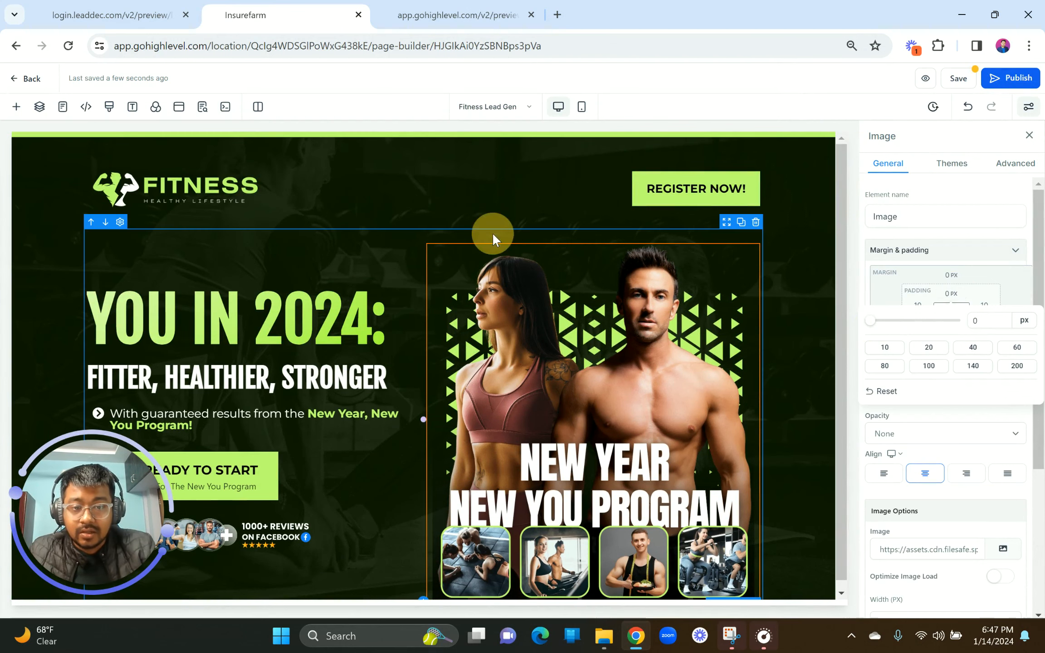
{"action": "left_click", "coordinate": [952, 293]}
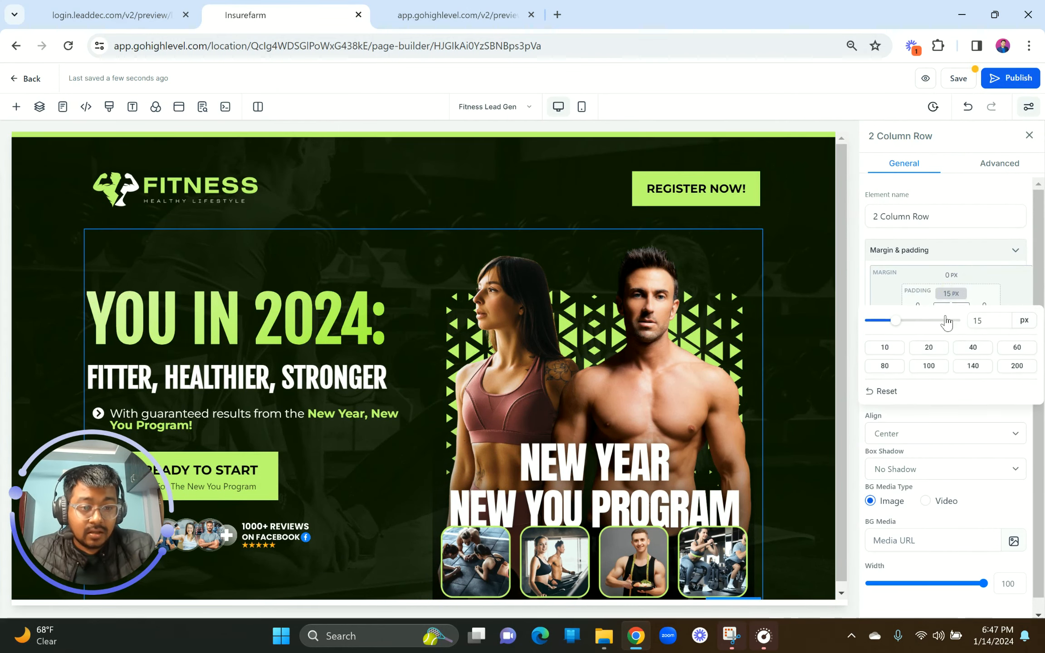
{"action": "left_click_drag", "start_coordinate": [987, 324], "coordinate": [952, 323]}
{"action": "type", "text": "5"}
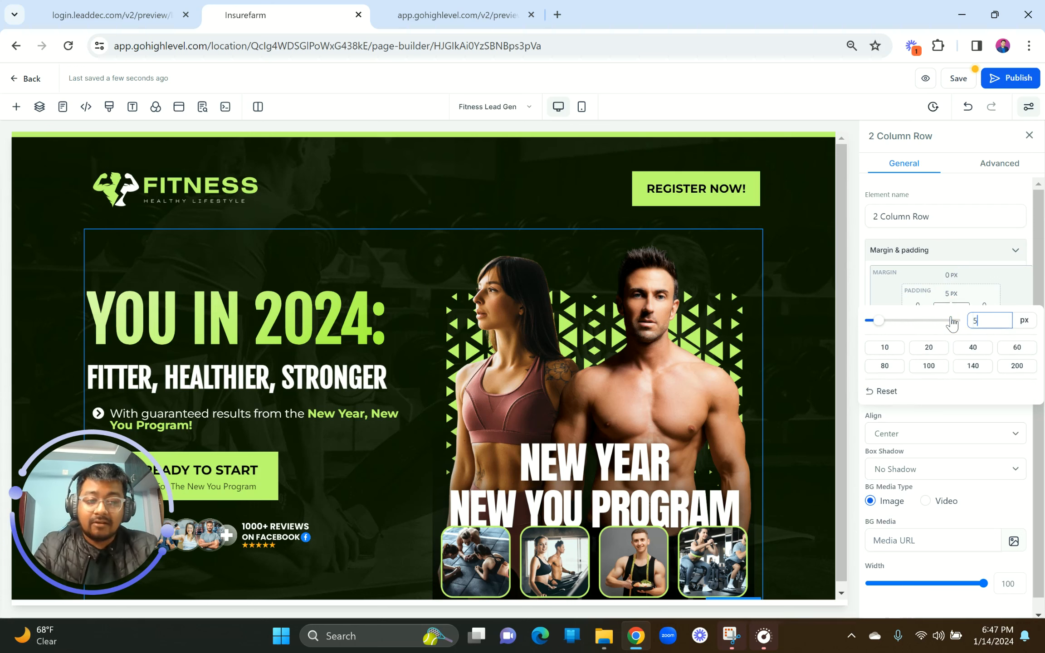
{"action": "left_click", "coordinate": [541, 242]}
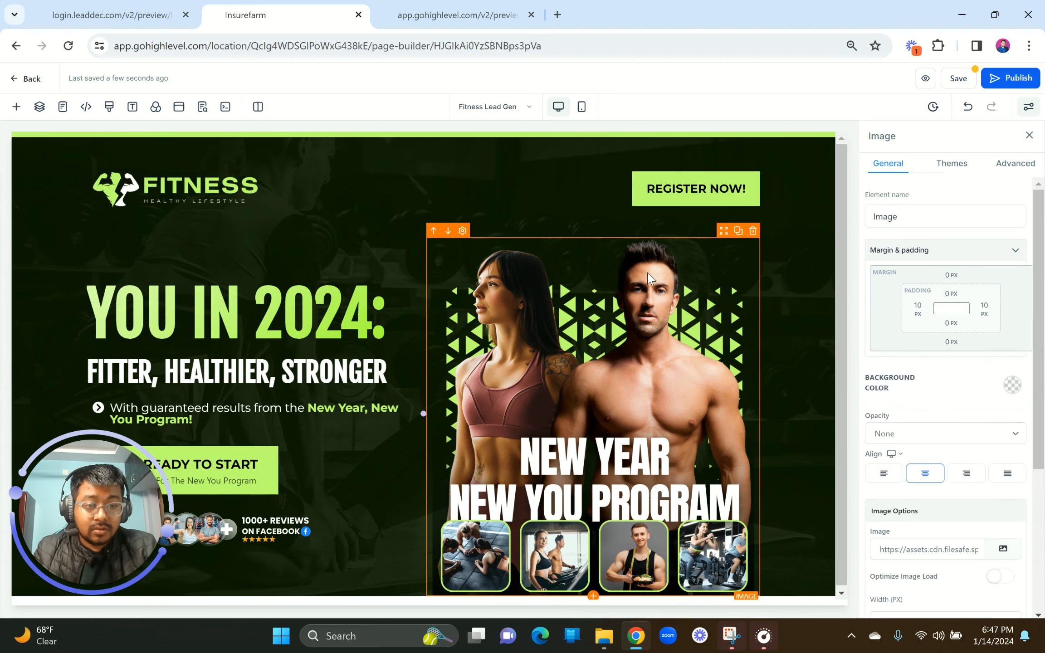
{"action": "left_click", "coordinate": [603, 231]}
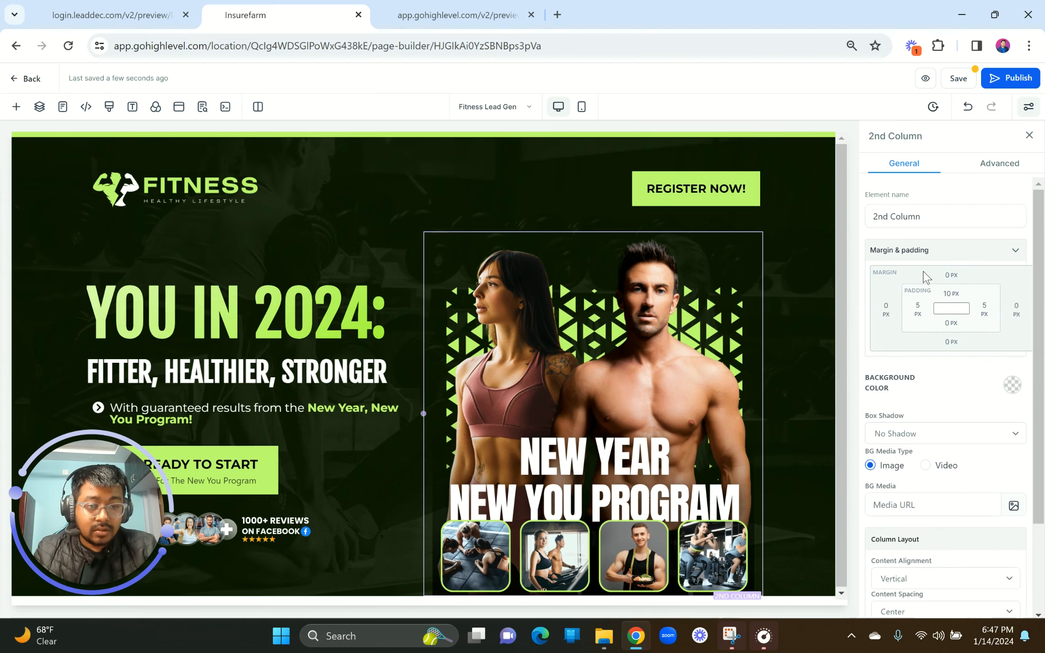
{"action": "left_click", "coordinate": [493, 223]}
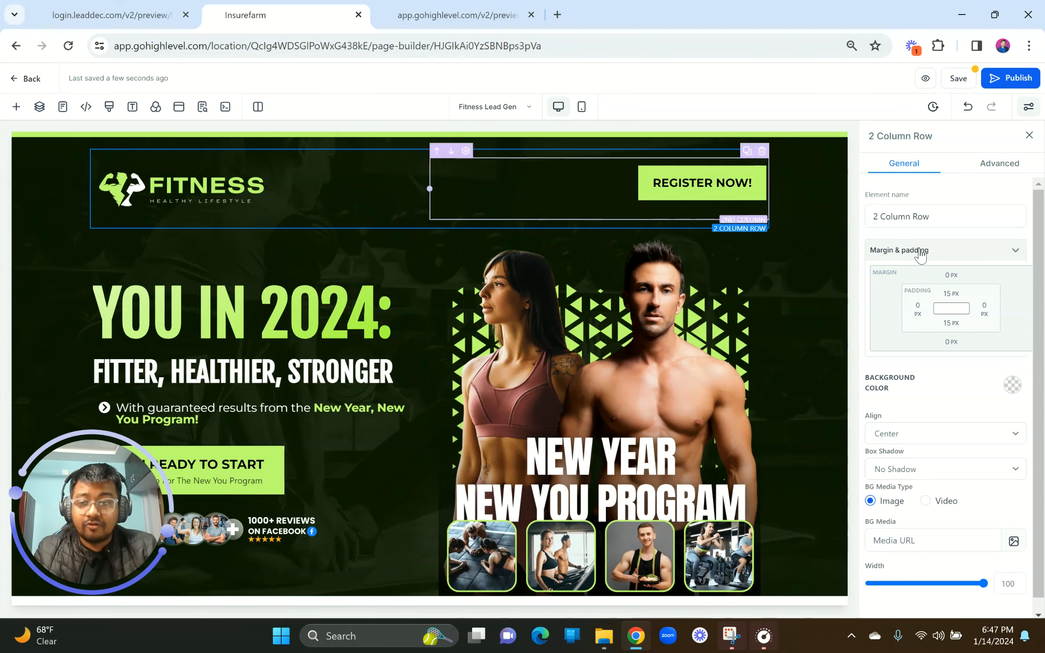
Step: Set the header row's top and bottom padding to 5 px each
{"action": "left_click", "coordinate": [952, 294]}
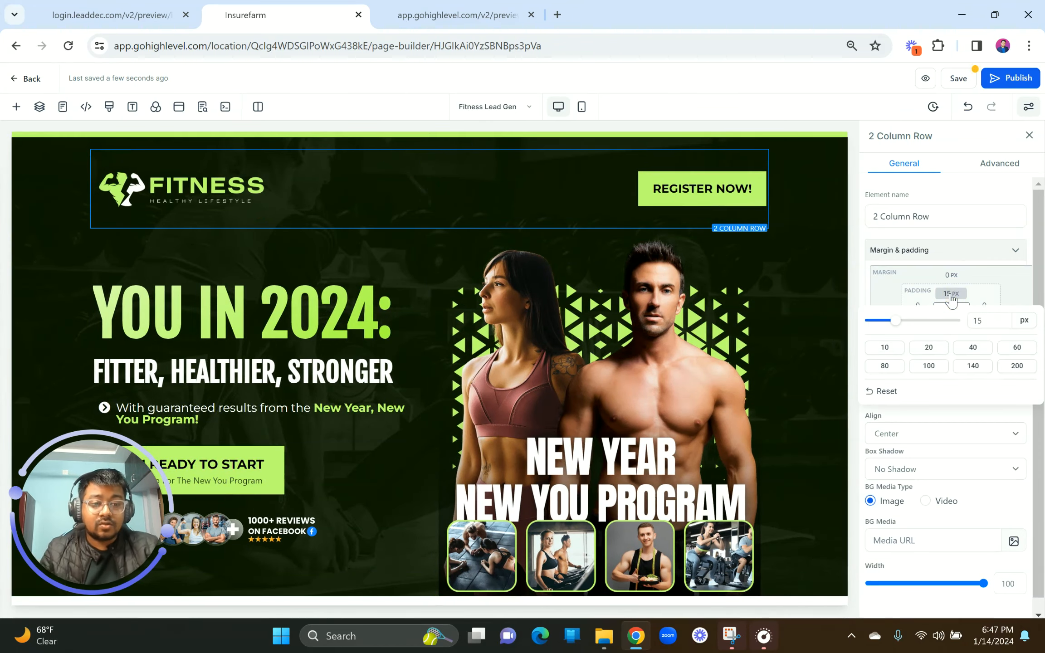
{"action": "double_click", "coordinate": [973, 320]}
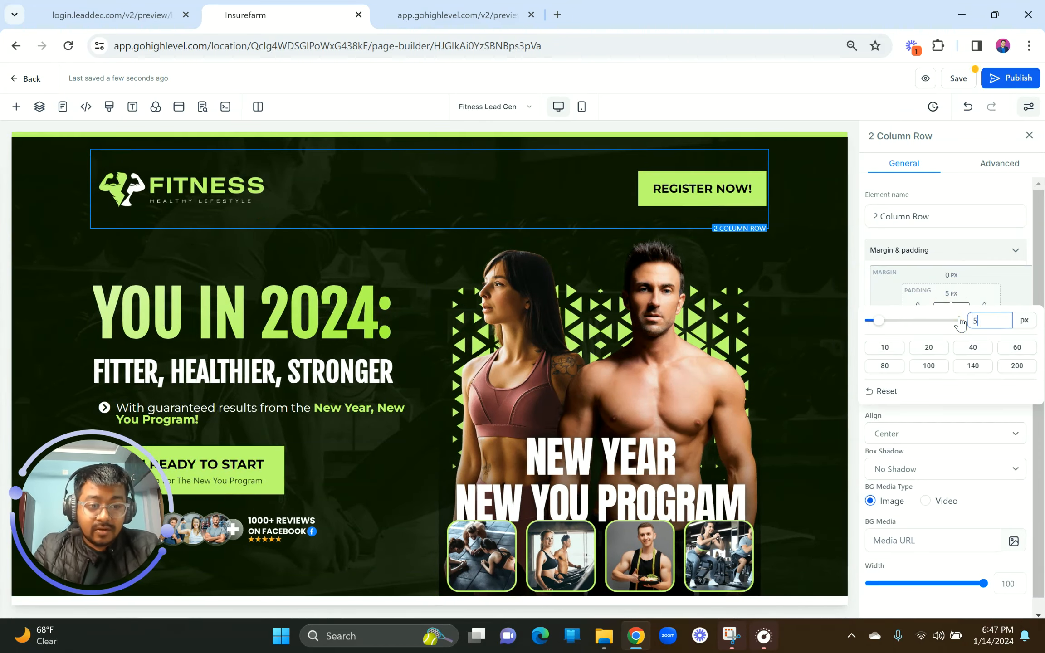
{"action": "type", "text": "5"}
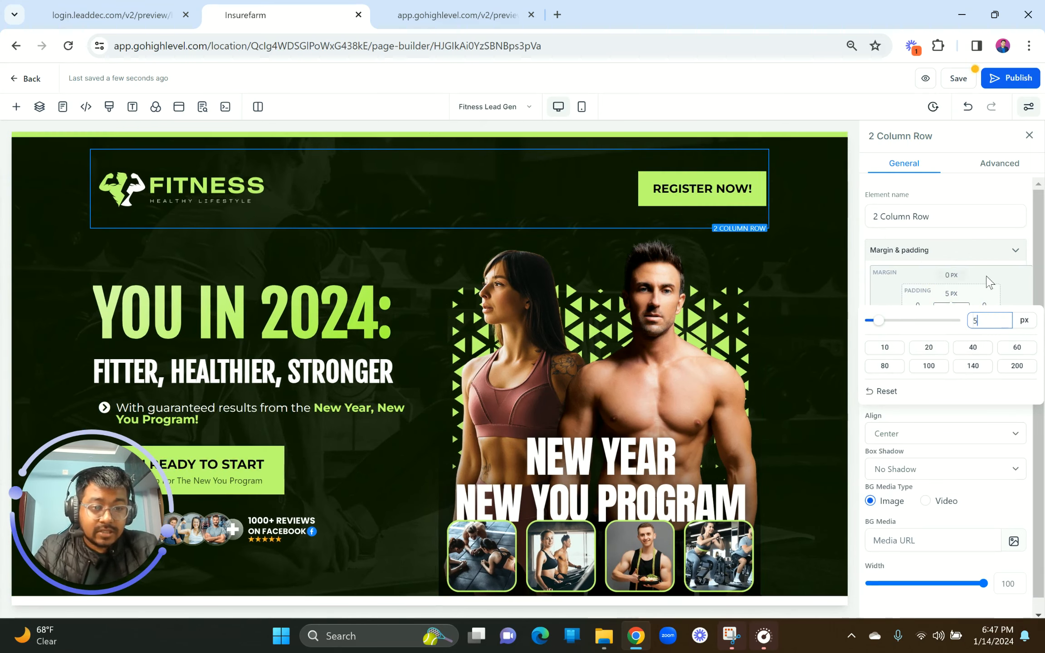
{"action": "left_click", "coordinate": [1008, 275]}
{"action": "left_click", "coordinate": [952, 323]}
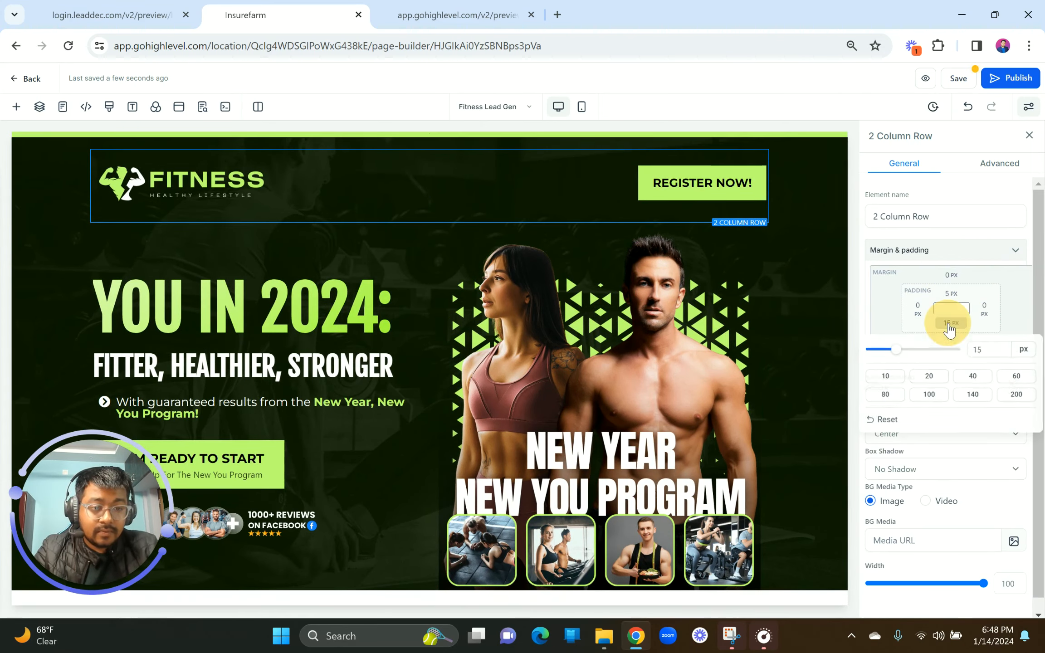
{"action": "double_click", "coordinate": [985, 351]}
{"action": "type", "text": "5"}
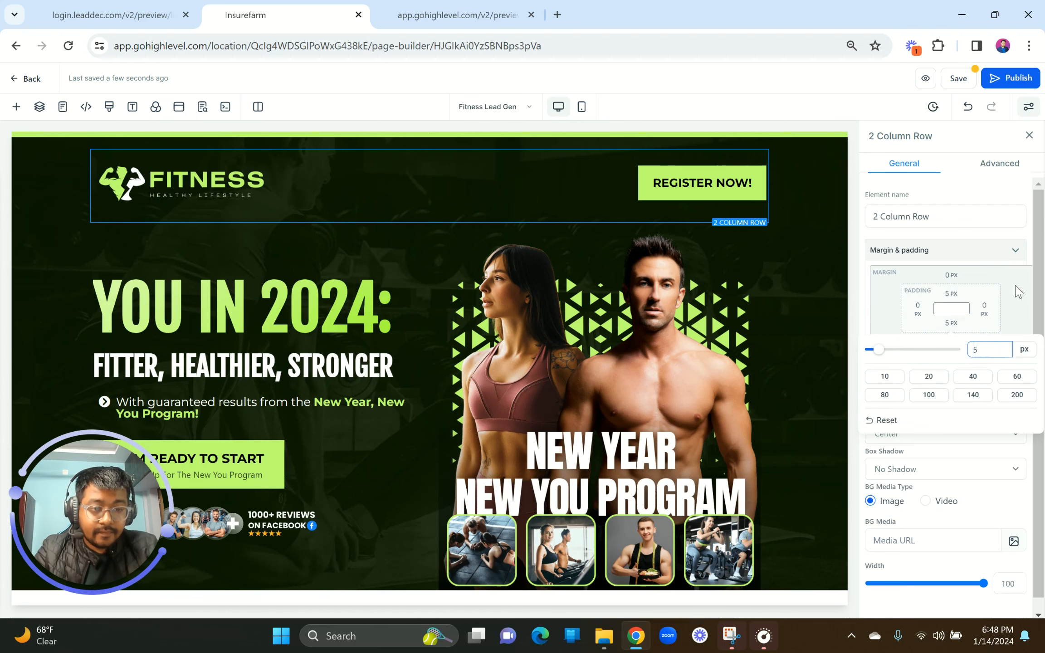
{"action": "left_click", "coordinate": [1017, 287]}
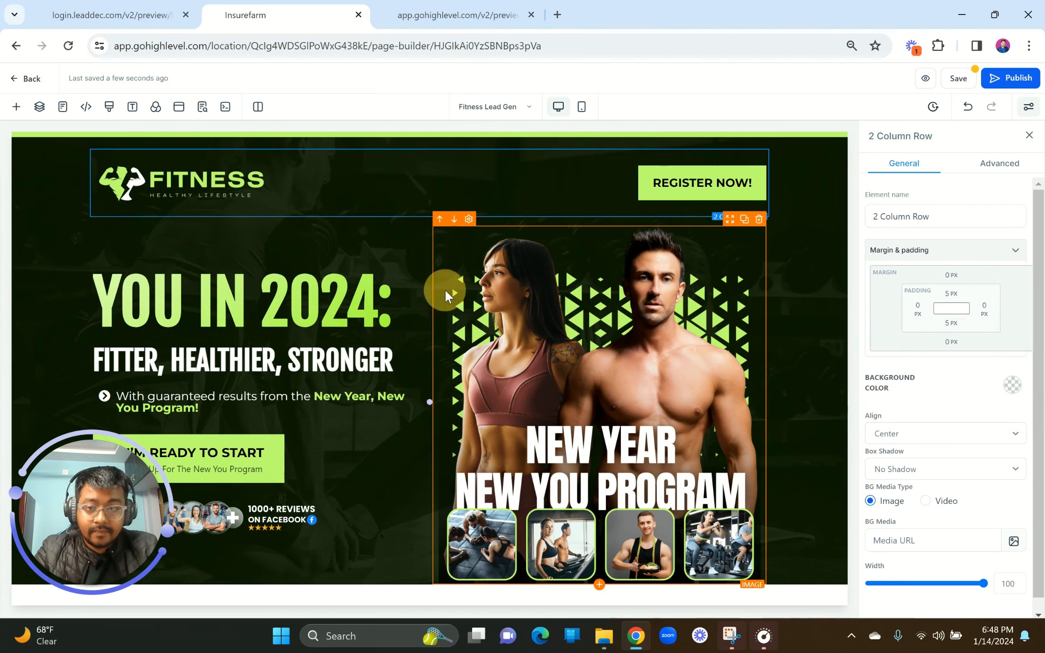
Step: Give the hero row a -20 px top margin and save the page
{"action": "left_click", "coordinate": [444, 289]}
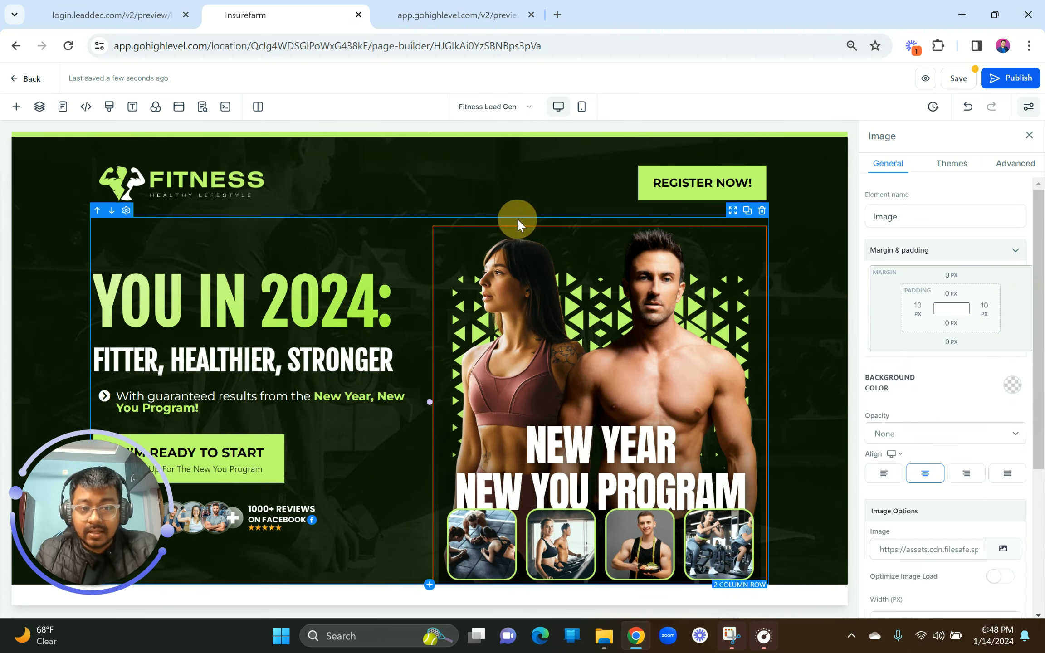
{"action": "left_click", "coordinate": [517, 218]}
{"action": "scroll", "coordinate": [996, 420], "scroll_direction": "down", "scroll_amount": 1}
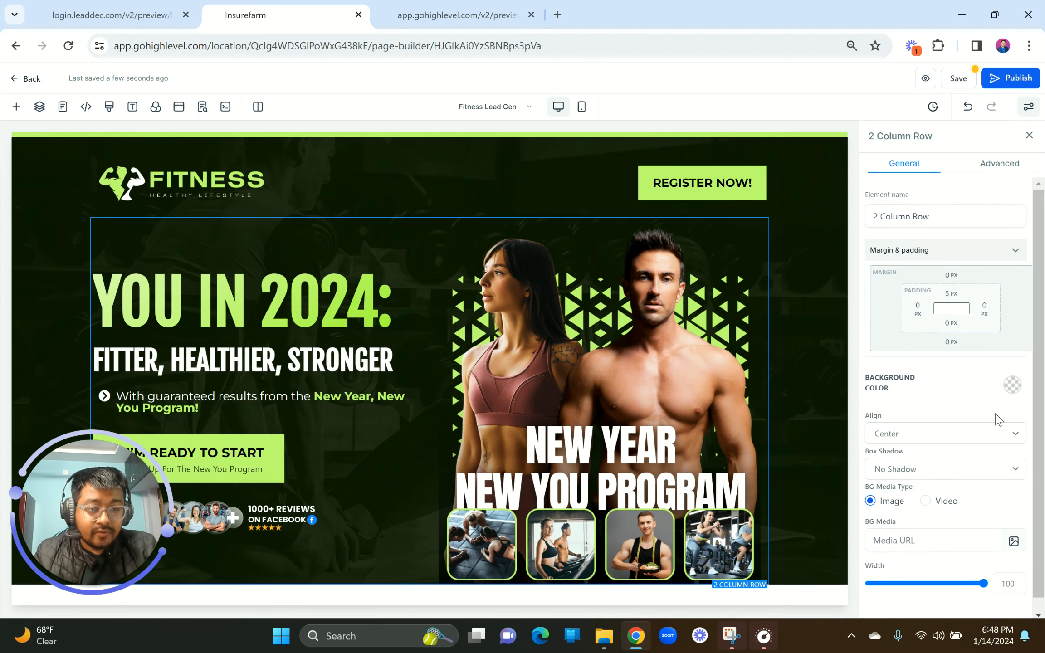
{"action": "scroll", "coordinate": [997, 420], "scroll_direction": "up", "scroll_amount": 1}
{"action": "left_click", "coordinate": [952, 278]}
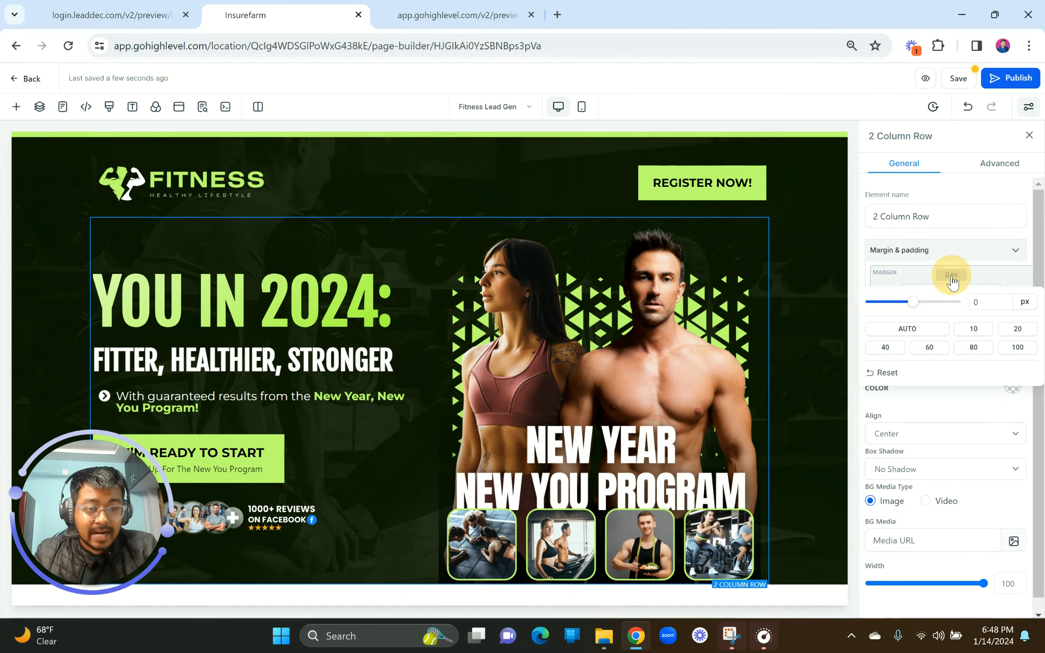
{"action": "left_click", "coordinate": [971, 303]}
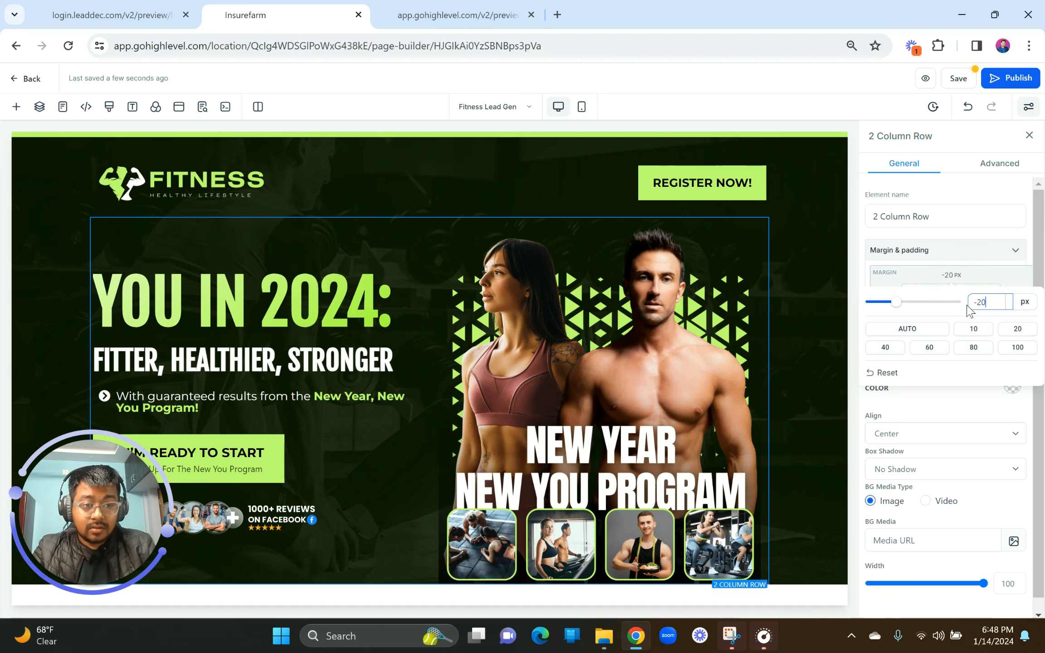
{"action": "left_click", "coordinate": [955, 371]}
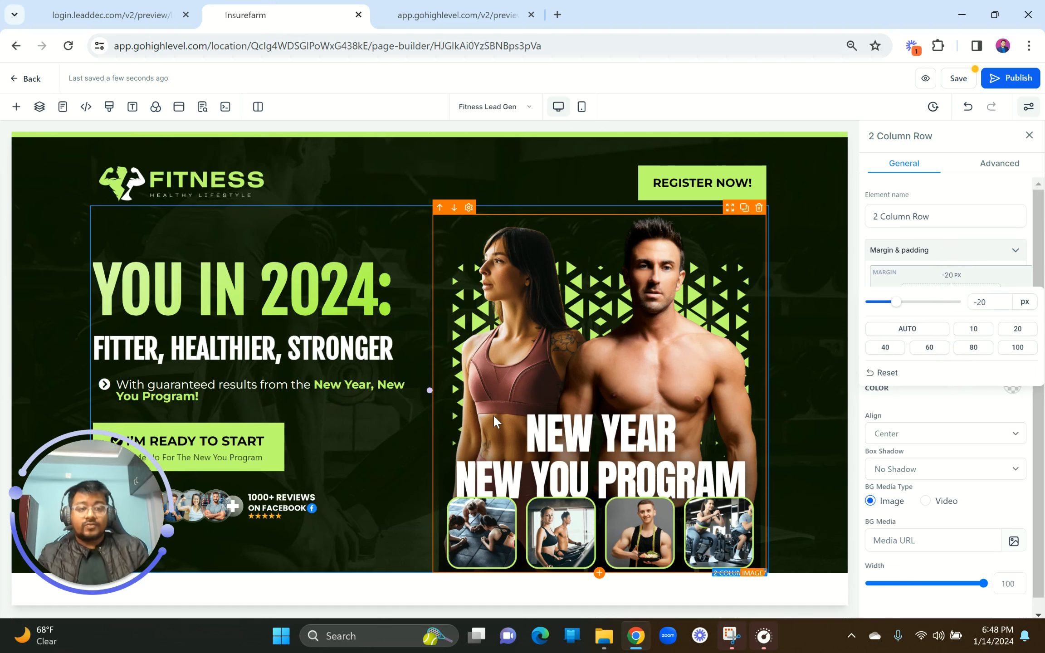
{"action": "left_click", "coordinate": [958, 80]}
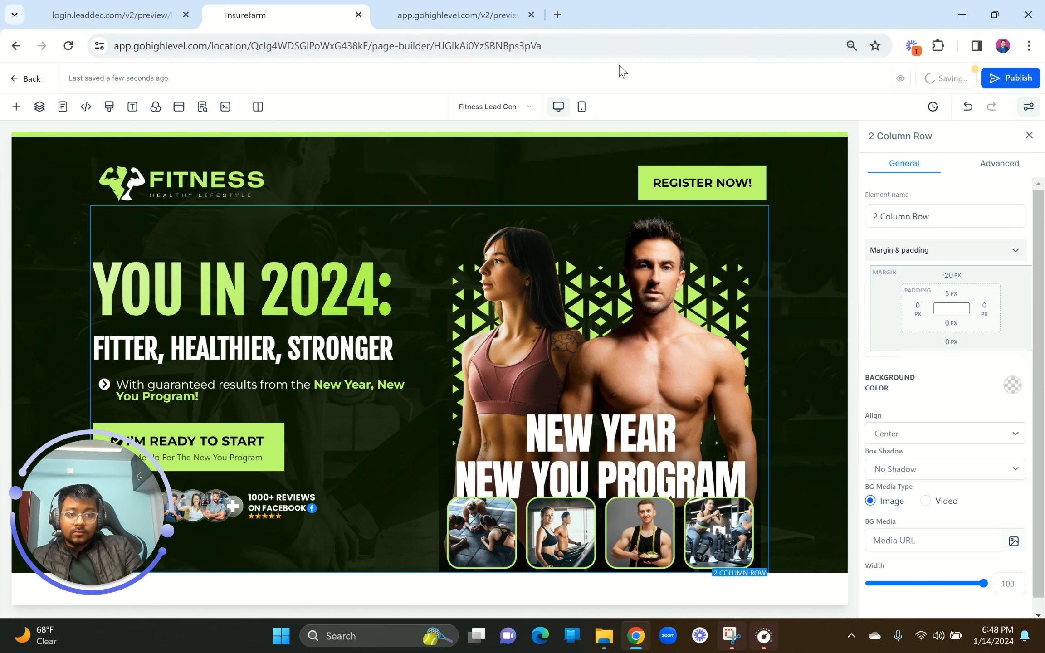
{"action": "left_click", "coordinate": [478, 14]}
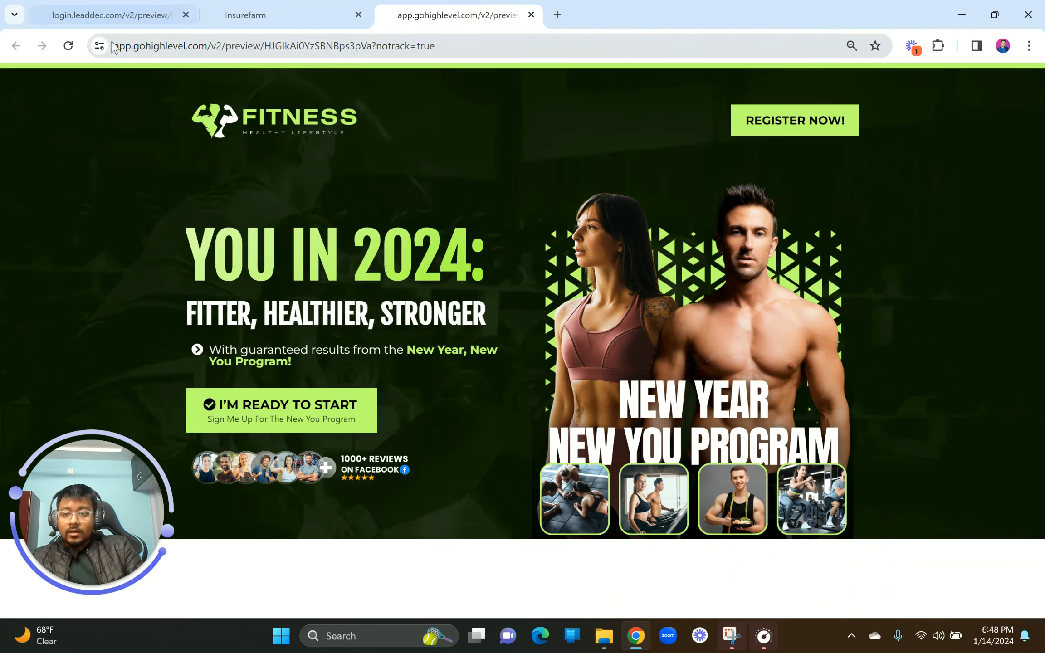
{"action": "left_click", "coordinate": [69, 45]}
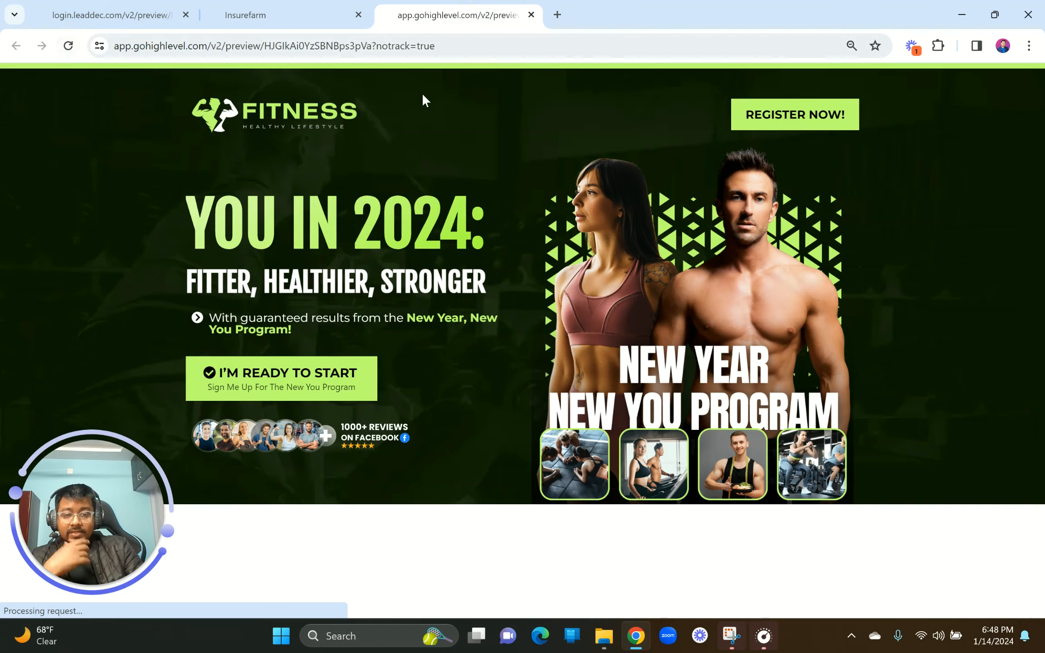
{"action": "left_click", "coordinate": [1029, 46]}
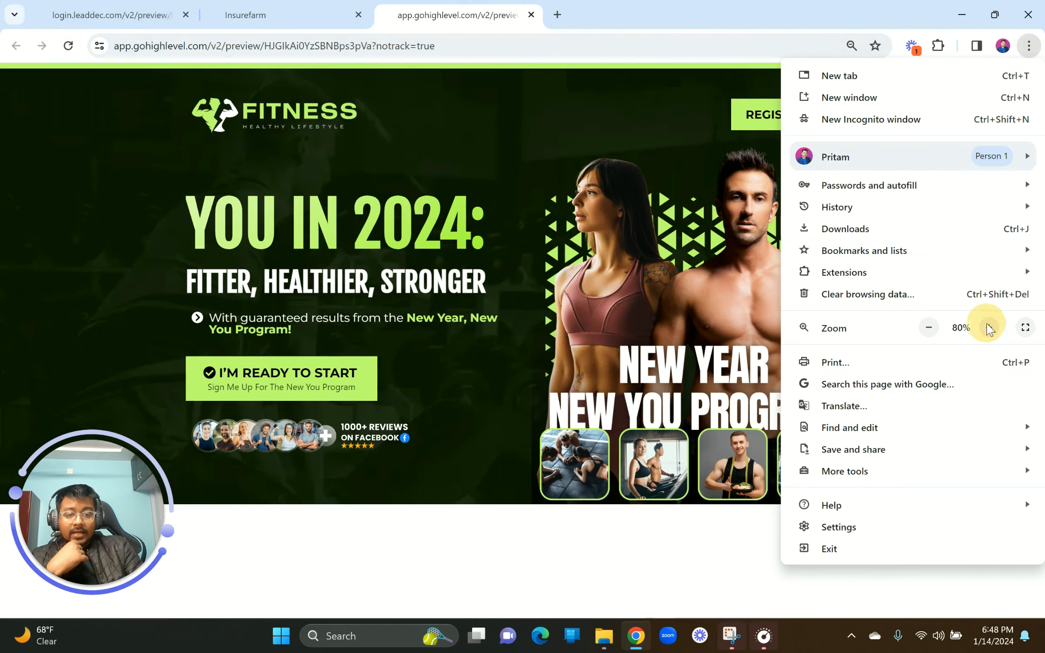
{"action": "left_click", "coordinate": [989, 327]}
{"action": "left_click", "coordinate": [990, 327]}
{"action": "left_click", "coordinate": [651, 337]}
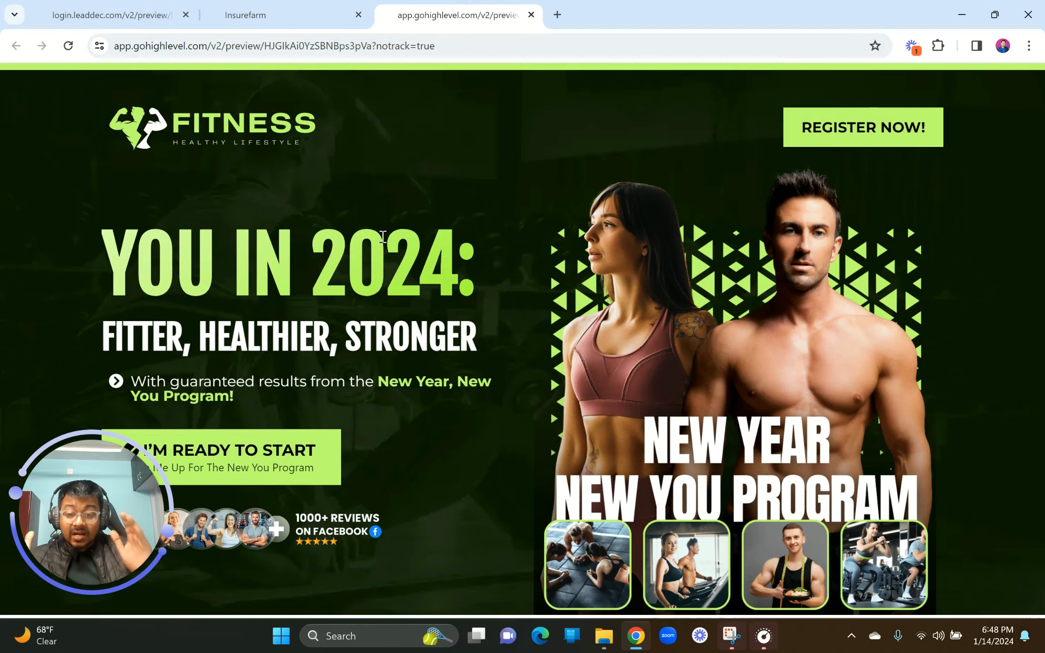
{"action": "left_click", "coordinate": [123, 13]}
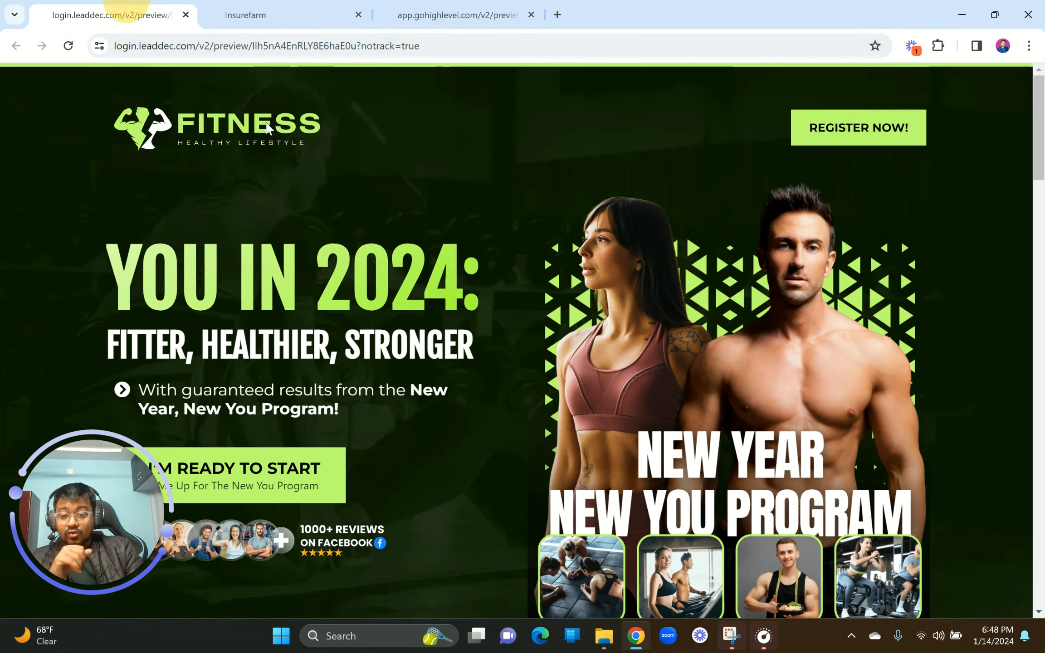
{"action": "left_click", "coordinate": [427, 9]}
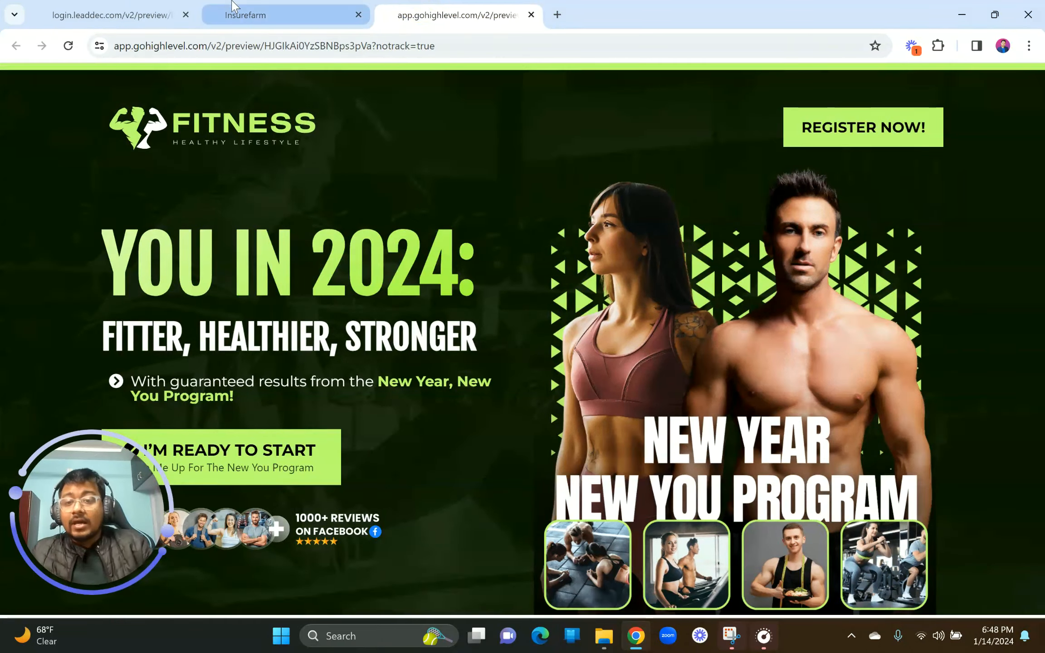
{"action": "left_click", "coordinate": [245, 15]}
{"action": "left_click", "coordinate": [1029, 45]}
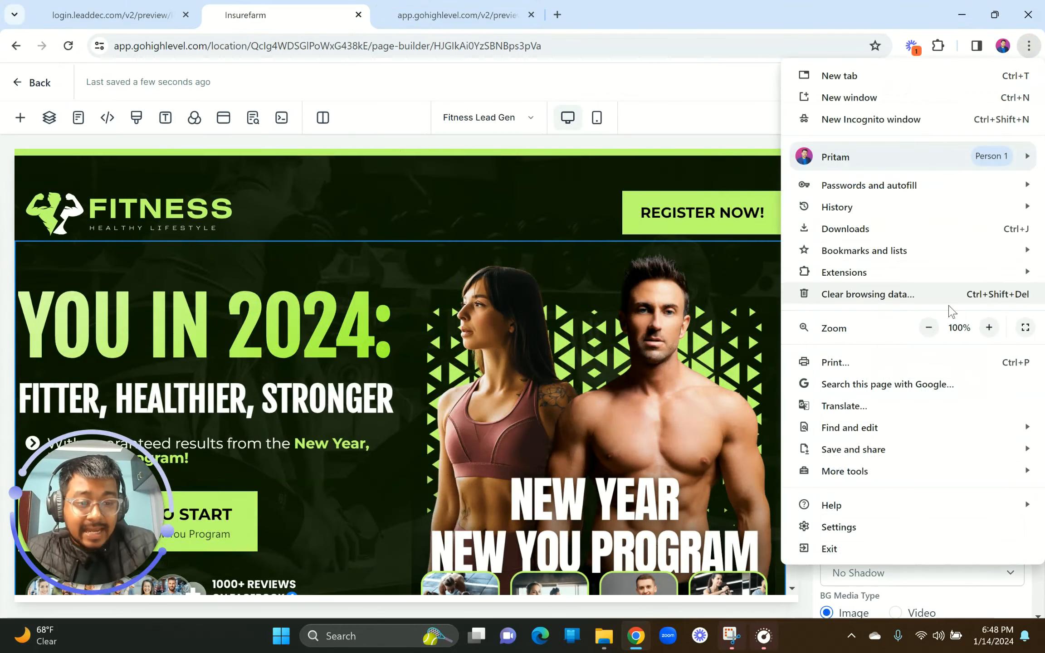
{"action": "left_click", "coordinate": [929, 327]}
{"action": "left_click", "coordinate": [928, 328]}
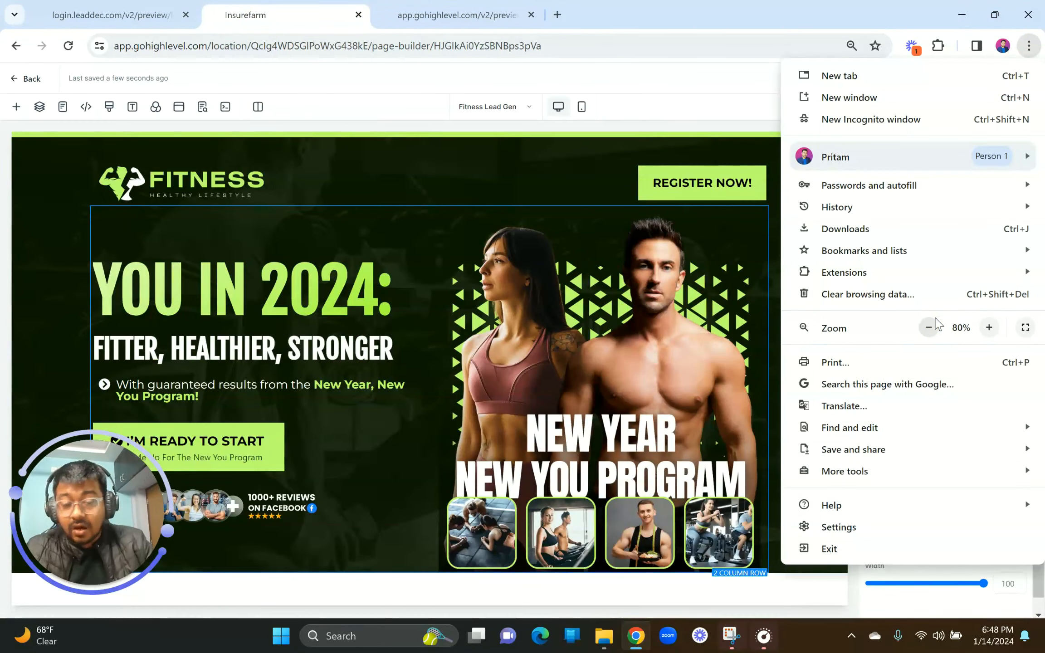
{"action": "left_click", "coordinate": [636, 398]}
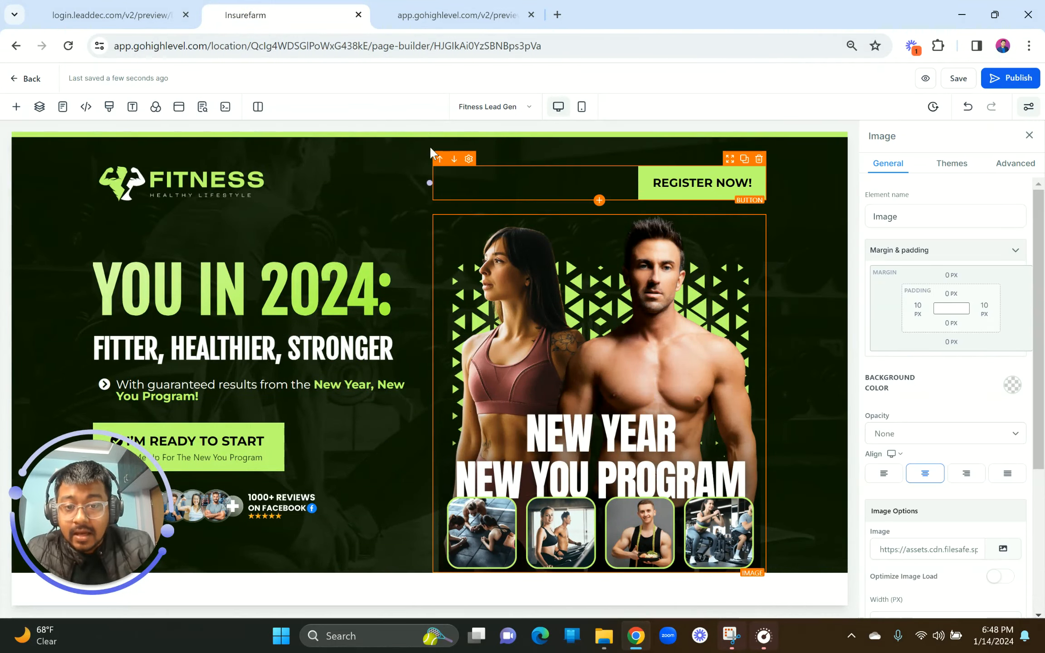
Step: Drop a new Full Width section from the Sections panel beneath the hero banner
{"action": "left_click", "coordinate": [422, 135]}
{"action": "left_click", "coordinate": [16, 107]}
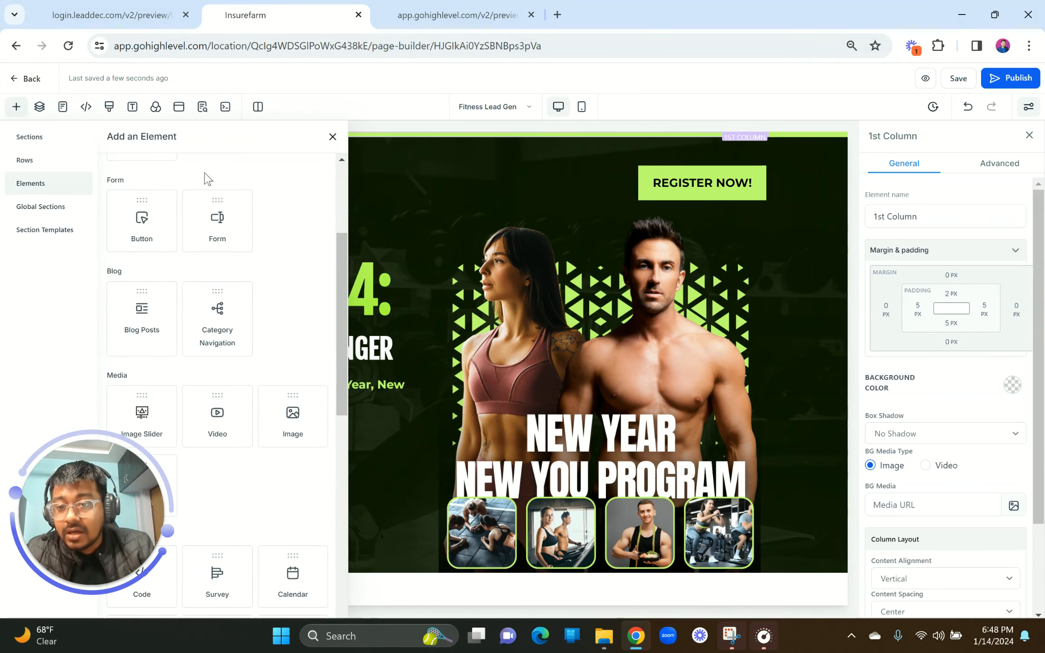
{"action": "left_click", "coordinate": [334, 137]}
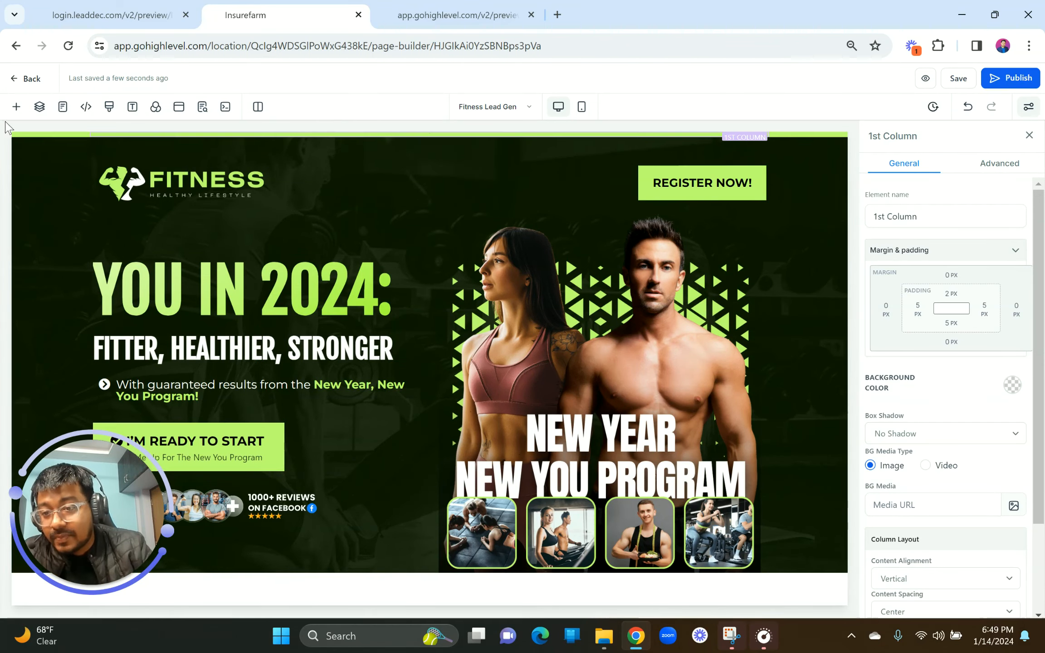
{"action": "left_click", "coordinate": [14, 108]}
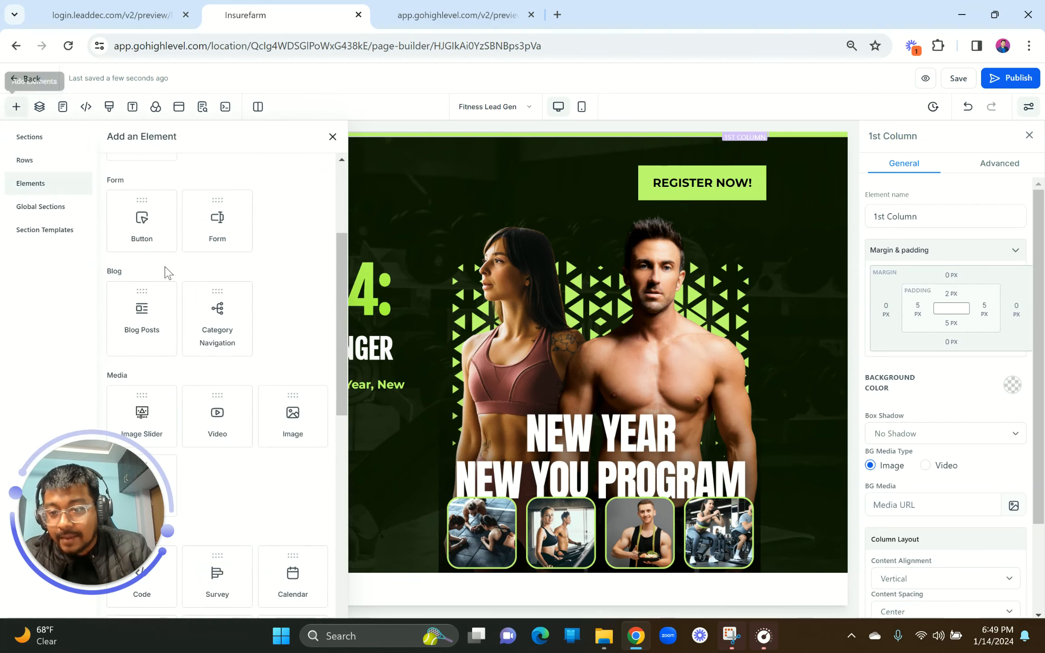
{"action": "left_click", "coordinate": [27, 142]}
{"action": "left_click_drag", "start_coordinate": [163, 196], "coordinate": [455, 590]}
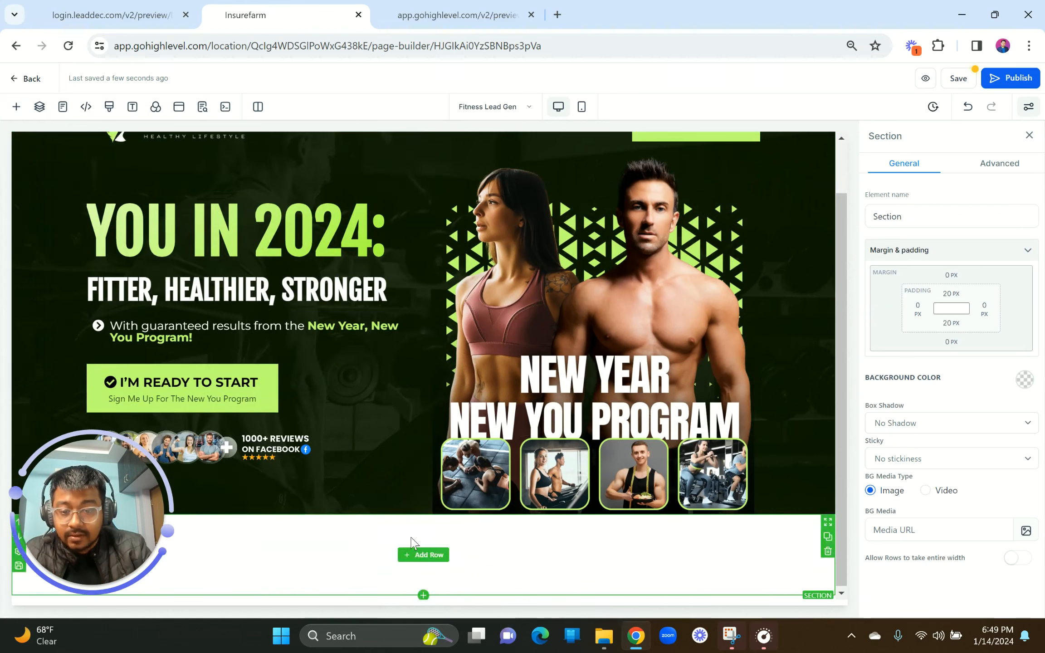
{"action": "mouse_move", "coordinate": [71, 589]}
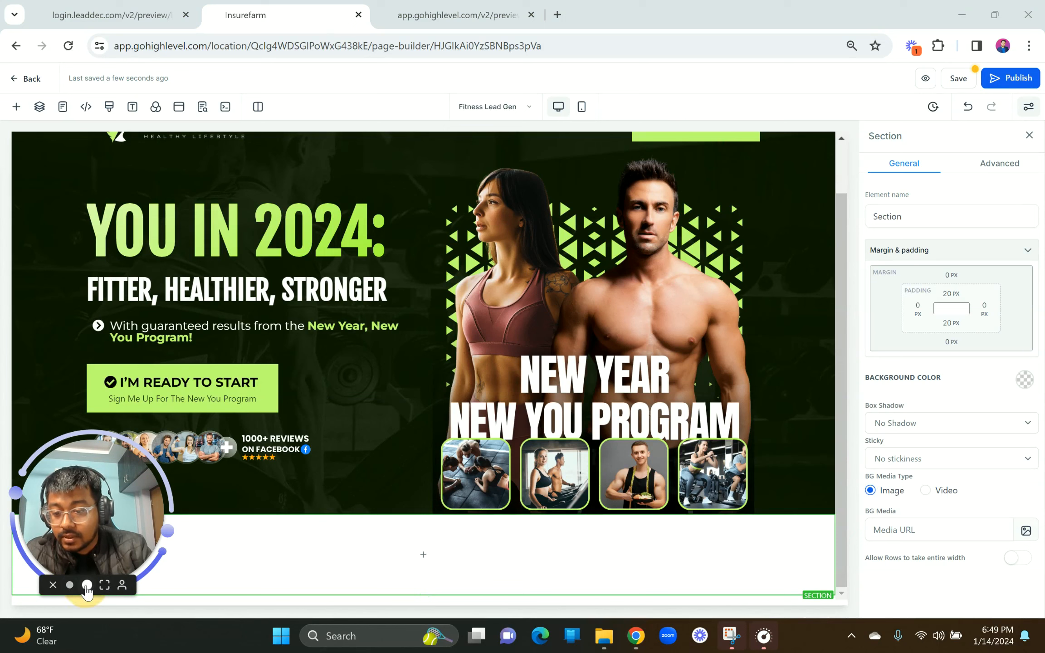
{"action": "left_click", "coordinate": [86, 586]}
{"action": "left_click", "coordinate": [139, 583]}
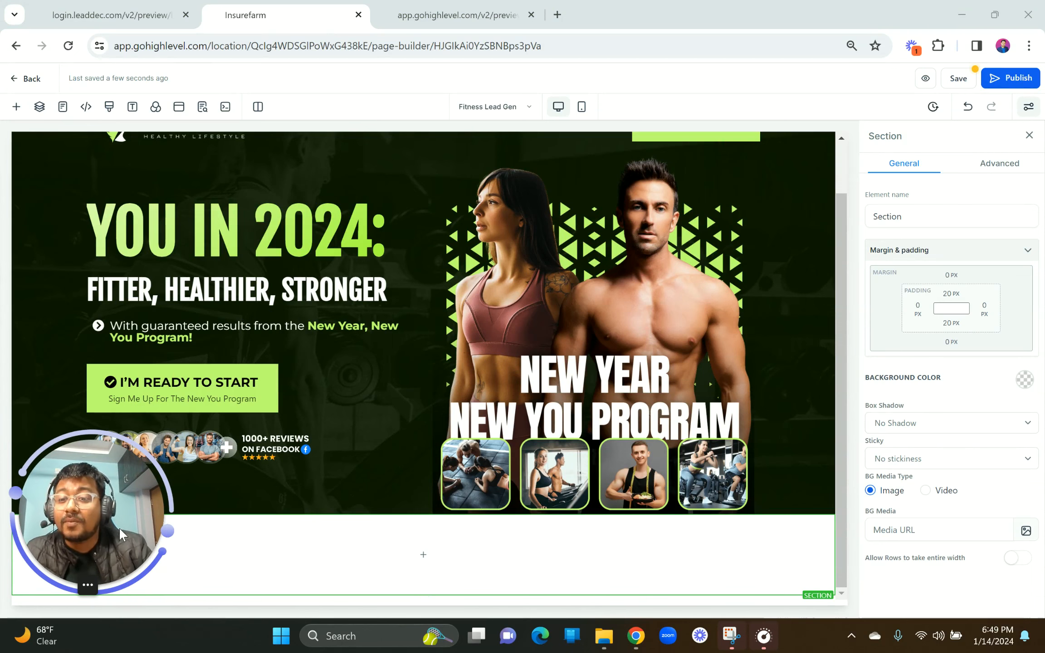
{"action": "left_click_drag", "start_coordinate": [119, 528], "coordinate": [110, 233]}
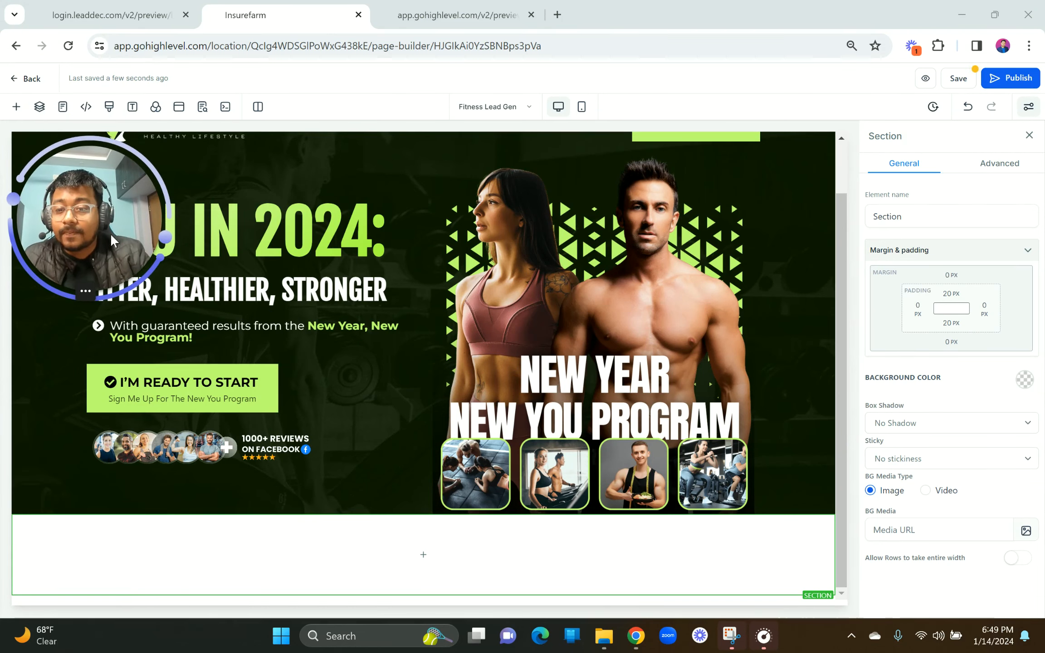
{"action": "left_click", "coordinate": [124, 6]}
Step: Scroll the reference preview and highlight its 'MAKE 2024' heading to study the section after the hero
{"action": "scroll", "coordinate": [393, 455], "scroll_direction": "up", "scroll_amount": 1}
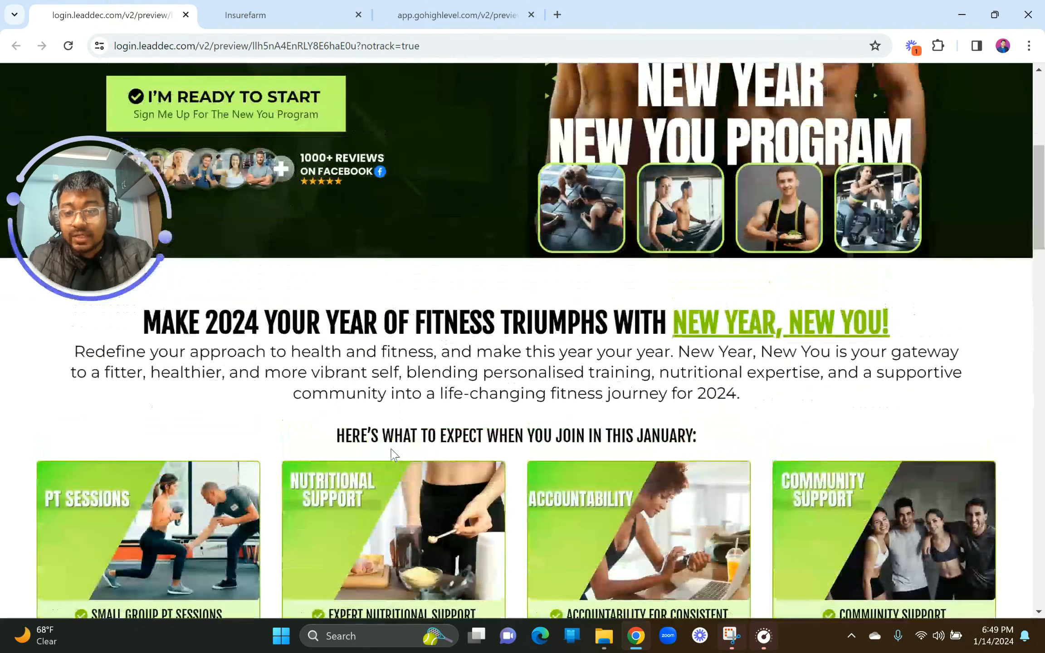
{"action": "scroll", "coordinate": [393, 455], "scroll_direction": "down", "scroll_amount": 1}
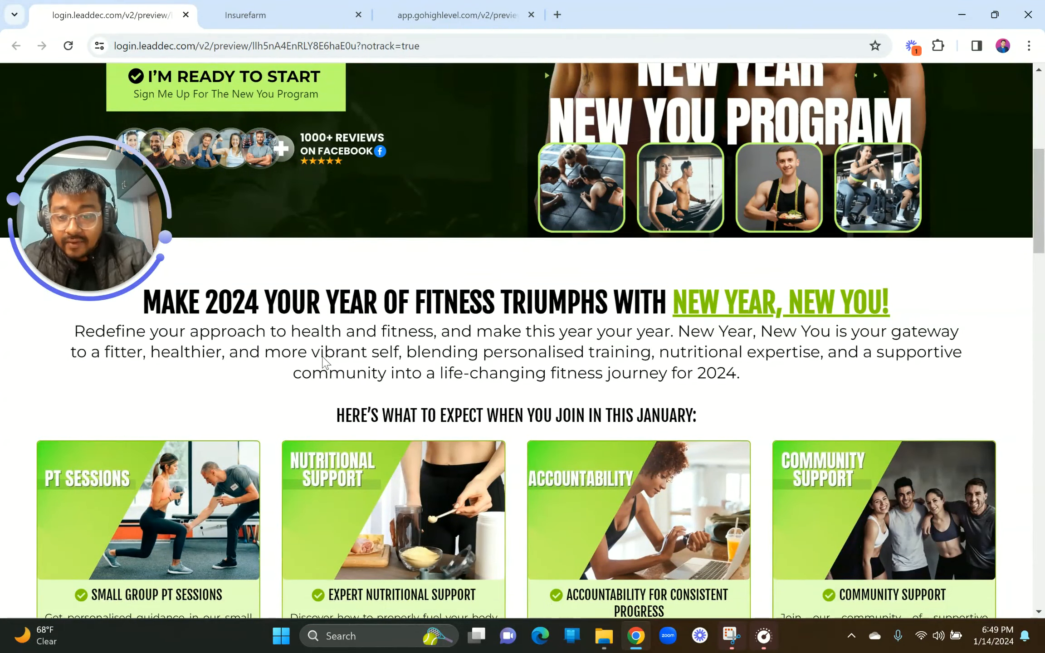
{"action": "scroll", "coordinate": [346, 418], "scroll_direction": "down", "scroll_amount": 4}
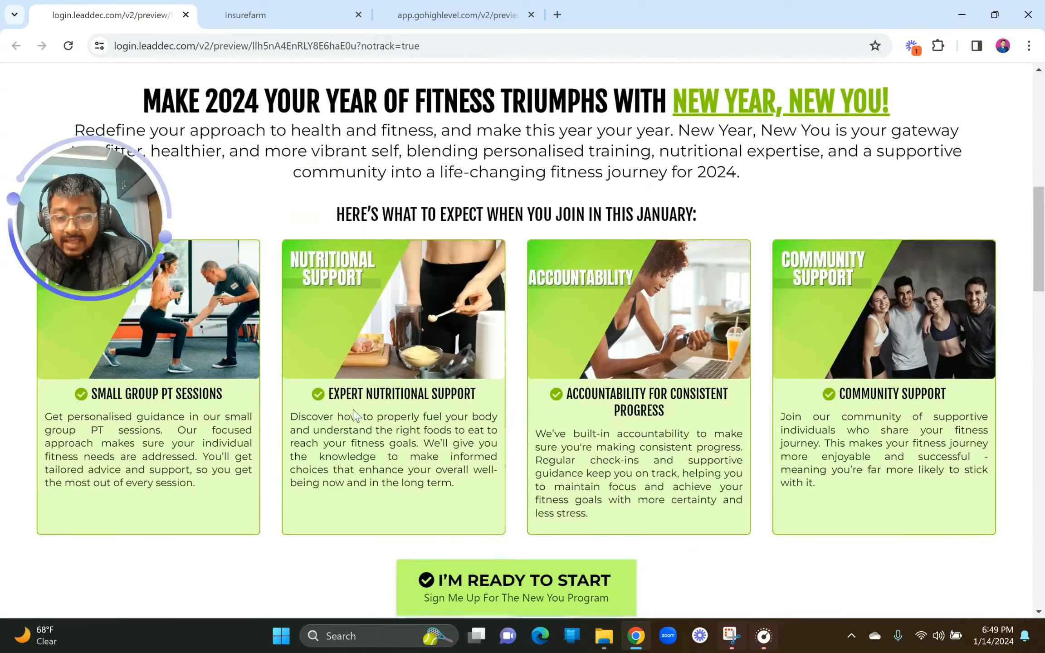
{"action": "scroll", "coordinate": [846, 377], "scroll_direction": "up", "scroll_amount": 1}
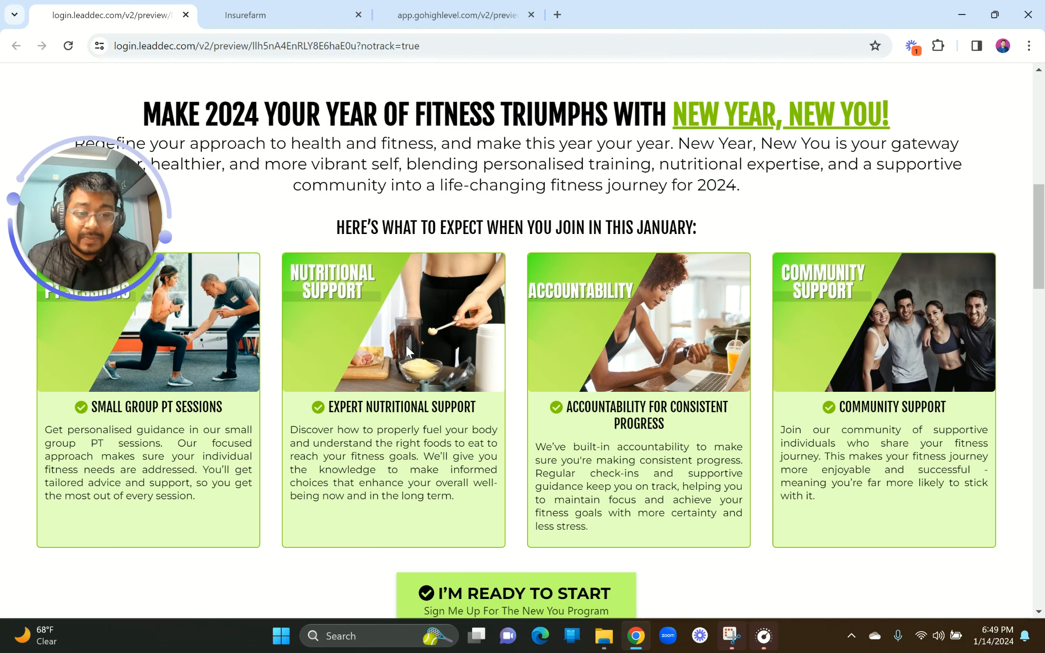
{"action": "scroll", "coordinate": [407, 344], "scroll_direction": "down", "scroll_amount": 10}
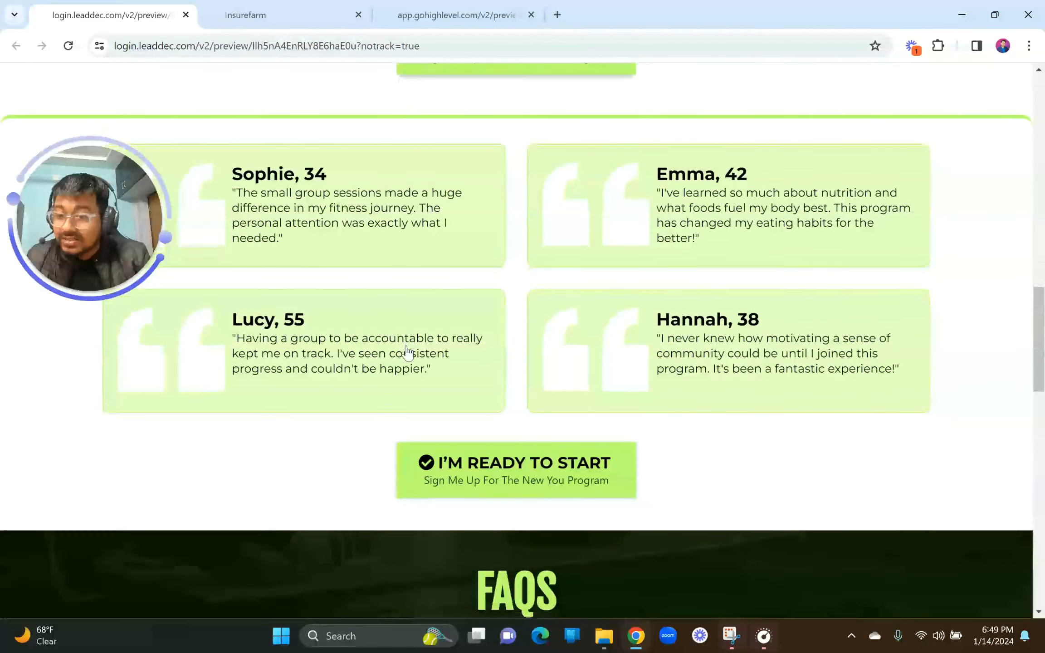
{"action": "scroll", "coordinate": [406, 352], "scroll_direction": "up", "scroll_amount": 12}
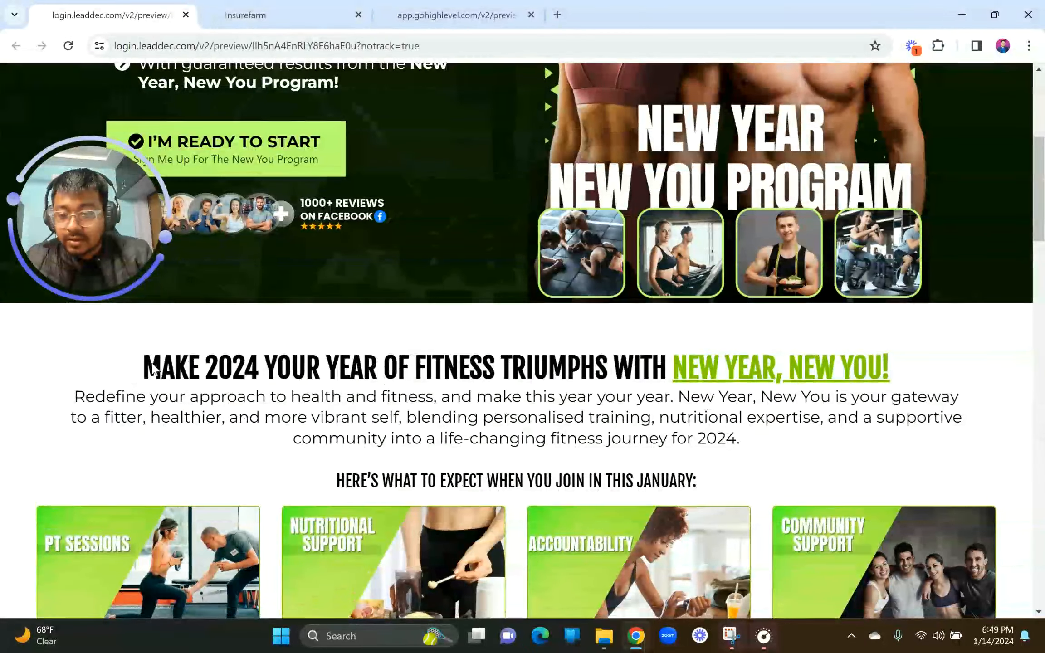
{"action": "left_click_drag", "start_coordinate": [144, 367], "coordinate": [903, 365]}
{"action": "scroll", "coordinate": [903, 366], "scroll_direction": "down", "scroll_amount": 8}
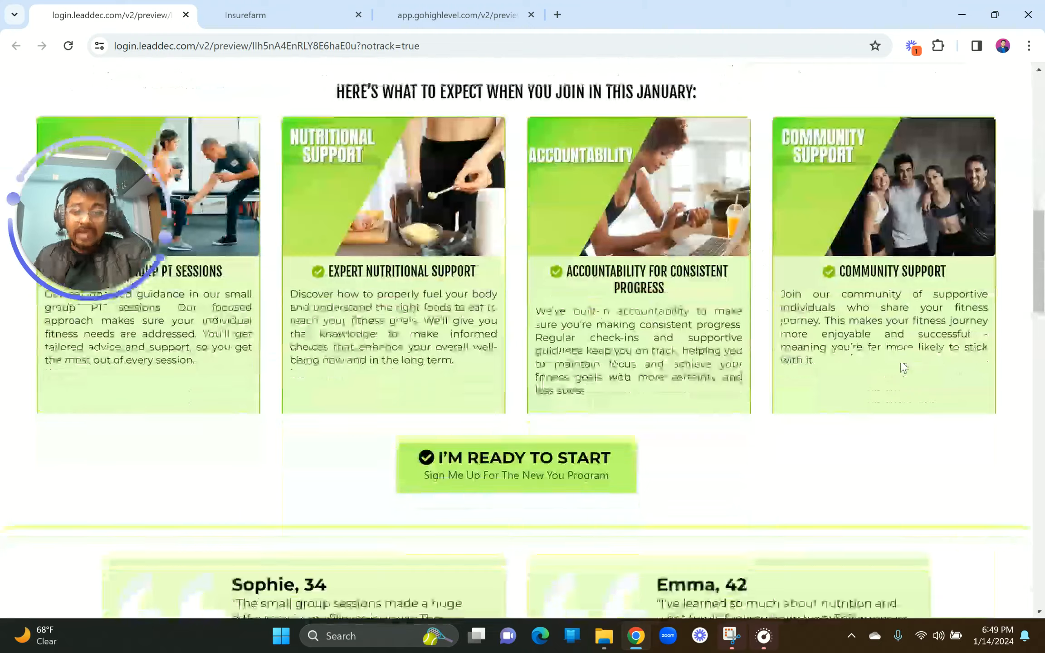
{"action": "scroll", "coordinate": [903, 367], "scroll_direction": "up", "scroll_amount": 5}
{"action": "scroll", "coordinate": [903, 366], "scroll_direction": "up", "scroll_amount": 2}
{"action": "left_click", "coordinate": [887, 299]}
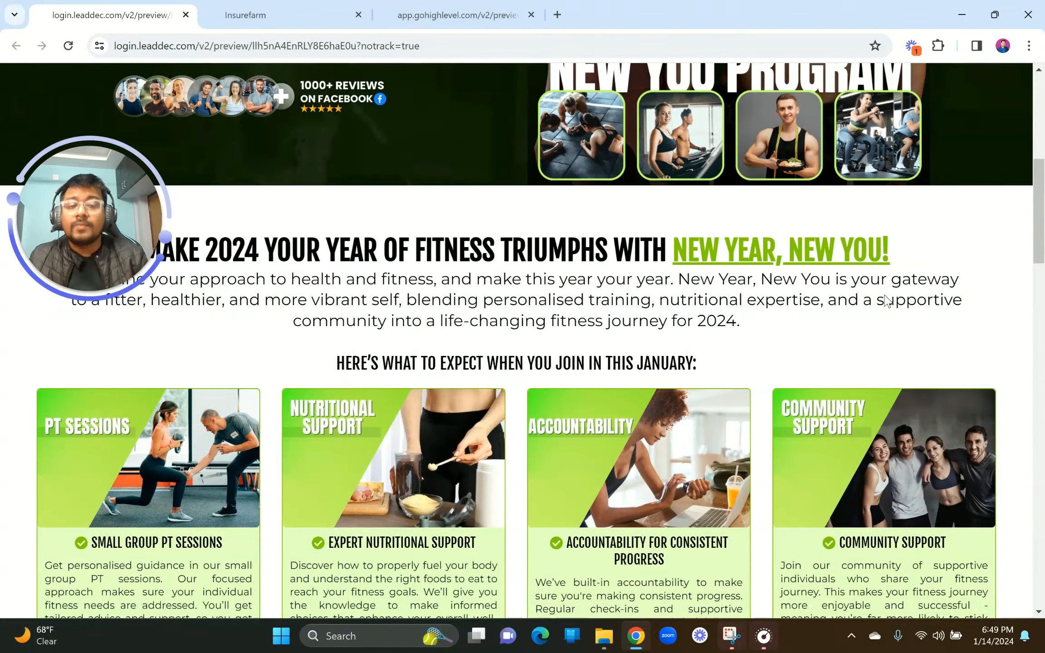
{"action": "scroll", "coordinate": [607, 257], "scroll_direction": "up", "scroll_amount": 1}
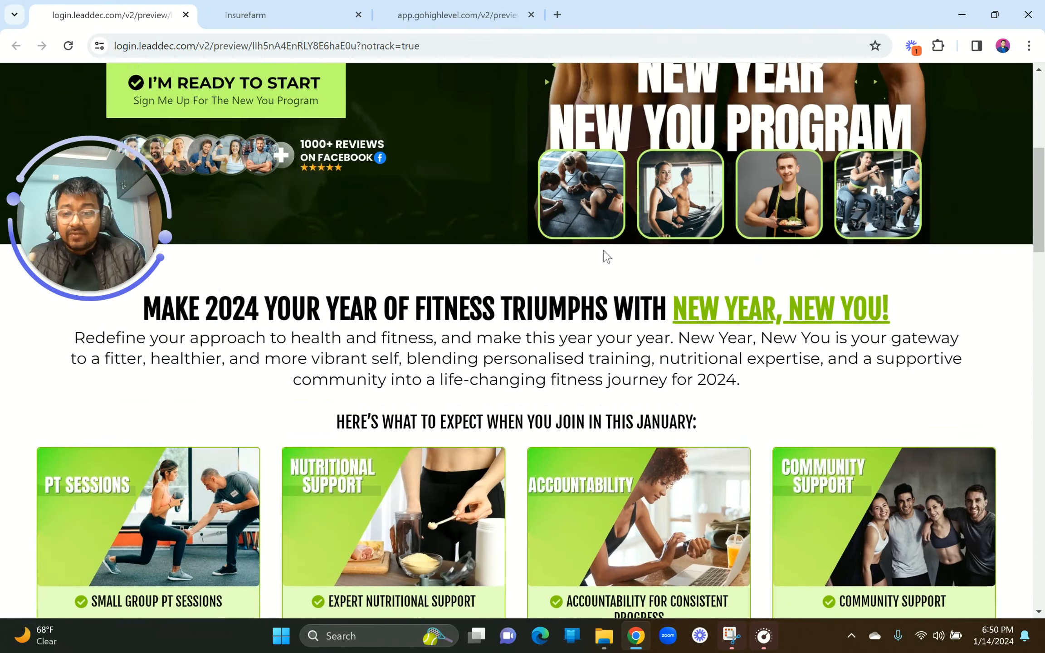
{"action": "left_click_drag", "start_coordinate": [141, 317], "coordinate": [853, 313]}
{"action": "scroll", "coordinate": [552, 354], "scroll_direction": "down", "scroll_amount": 5}
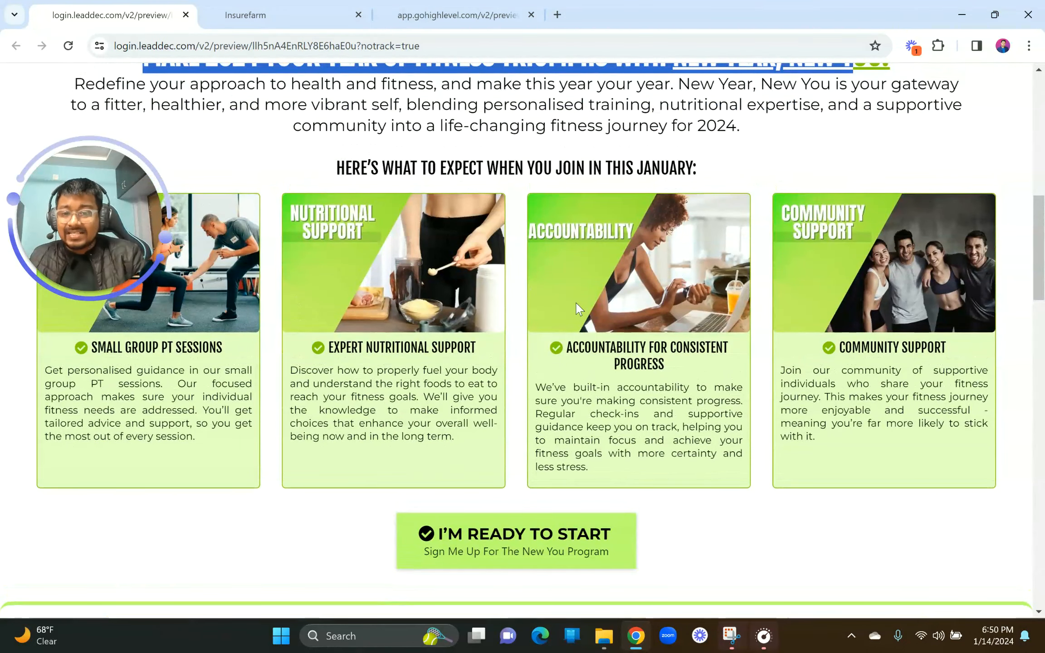
{"action": "scroll", "coordinate": [577, 310], "scroll_direction": "up", "scroll_amount": 10}
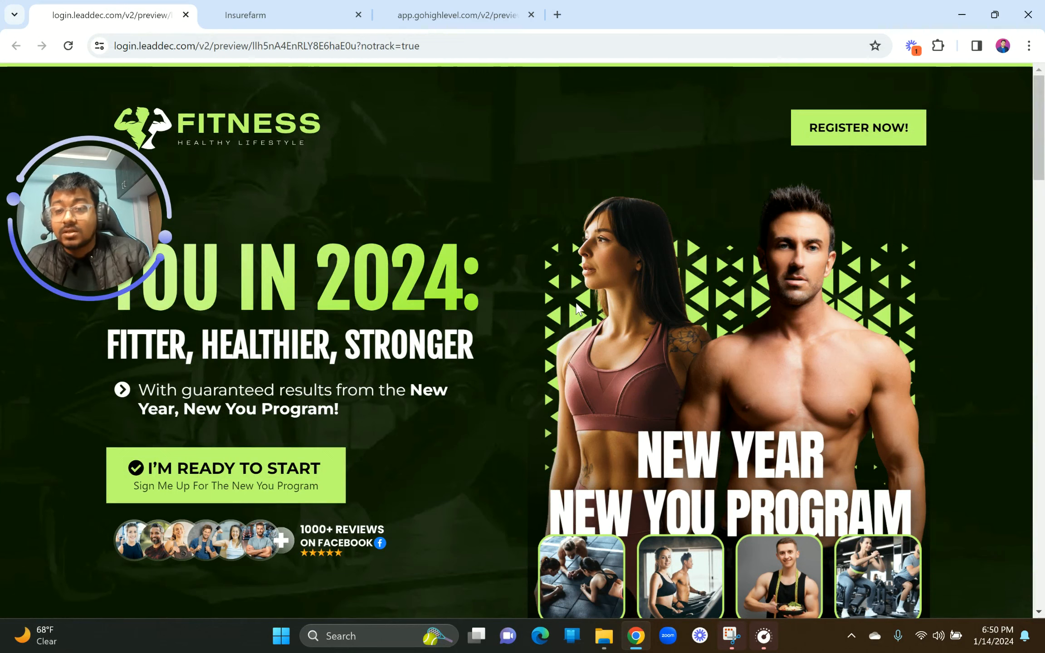
Step: Add a one-column row to the new empty section
{"action": "left_click", "coordinate": [263, 13]}
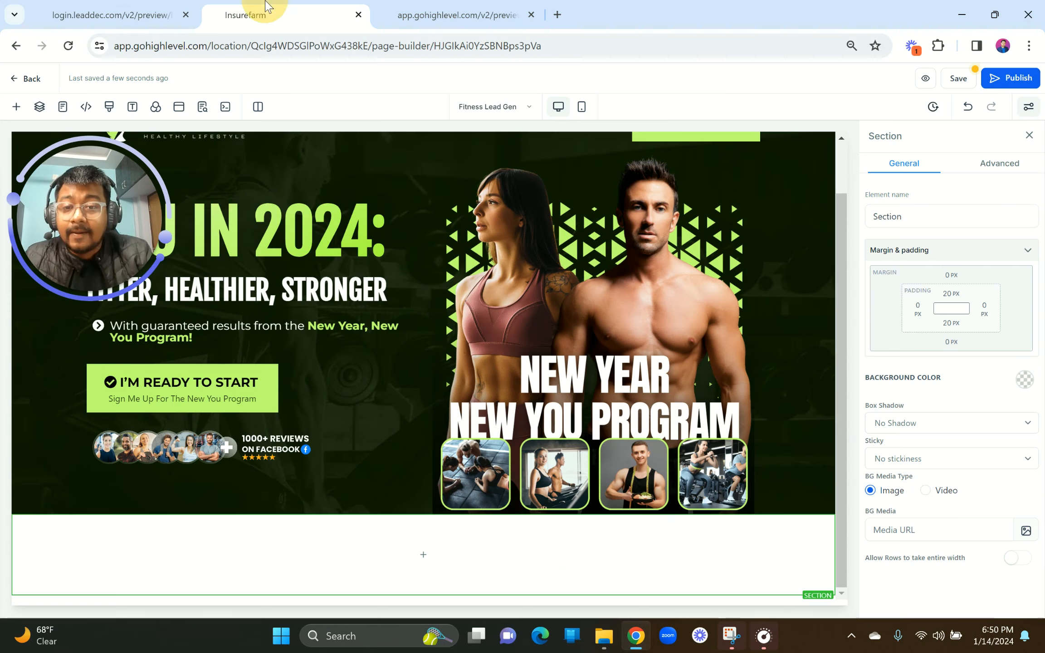
{"action": "left_click", "coordinate": [423, 555]}
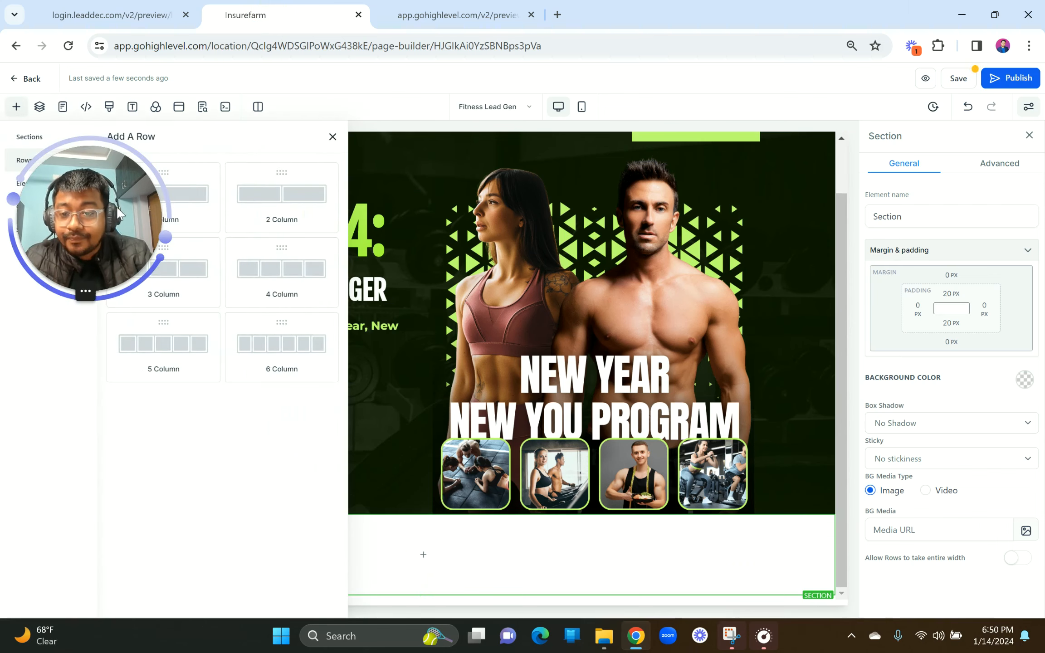
{"action": "left_click_drag", "start_coordinate": [168, 191], "coordinate": [433, 545]}
Step: Insert a headline reading 'MAKE 2024 YOUR YEAR OF FITNESS TRIUMPHS WITH NEW YEAR, NEW YOU!'
{"action": "left_click", "coordinate": [423, 567]}
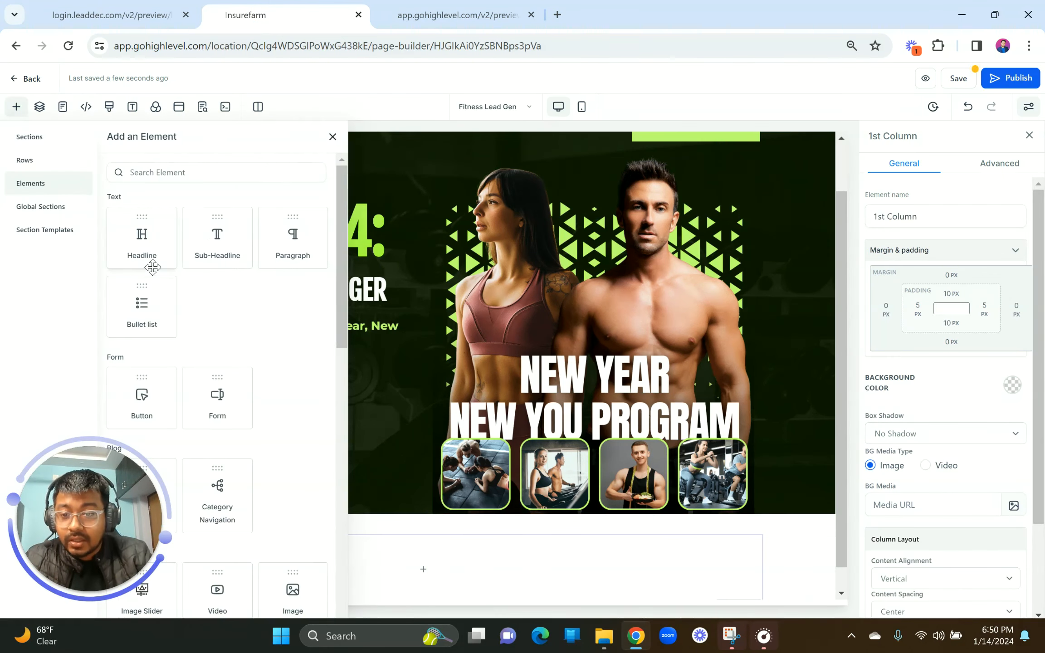
{"action": "left_click_drag", "start_coordinate": [145, 254], "coordinate": [422, 565]}
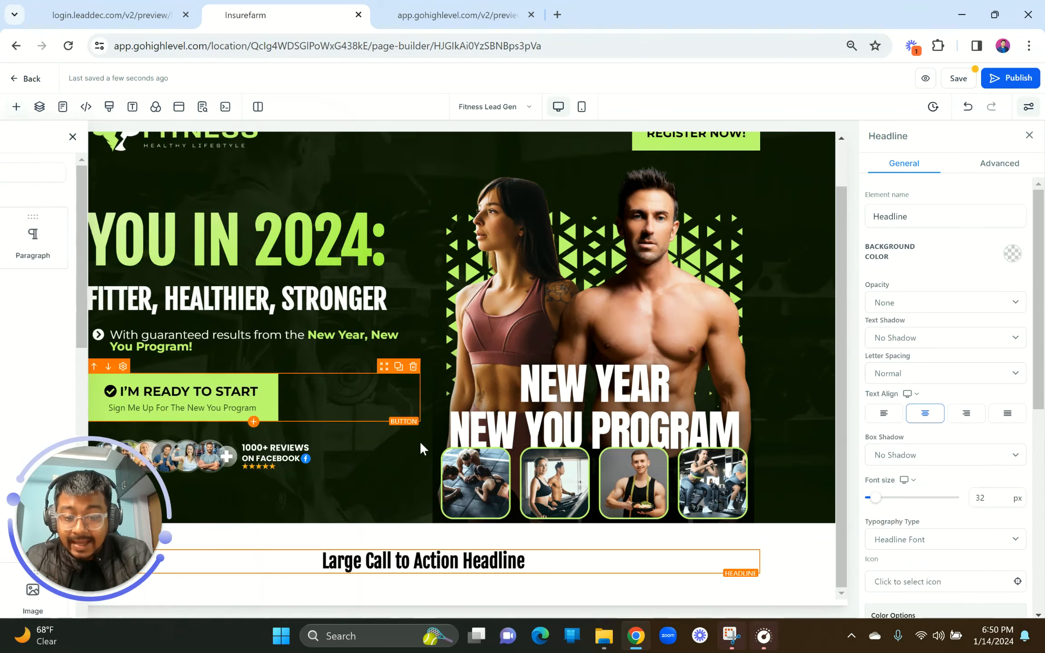
{"action": "triple_click", "coordinate": [424, 563]}
{"action": "type", "text": "MAKE 2024 YOUR YEAR OF FITNESS TRIUMPHS WITH NEW YEAR, NEW YOU!"}
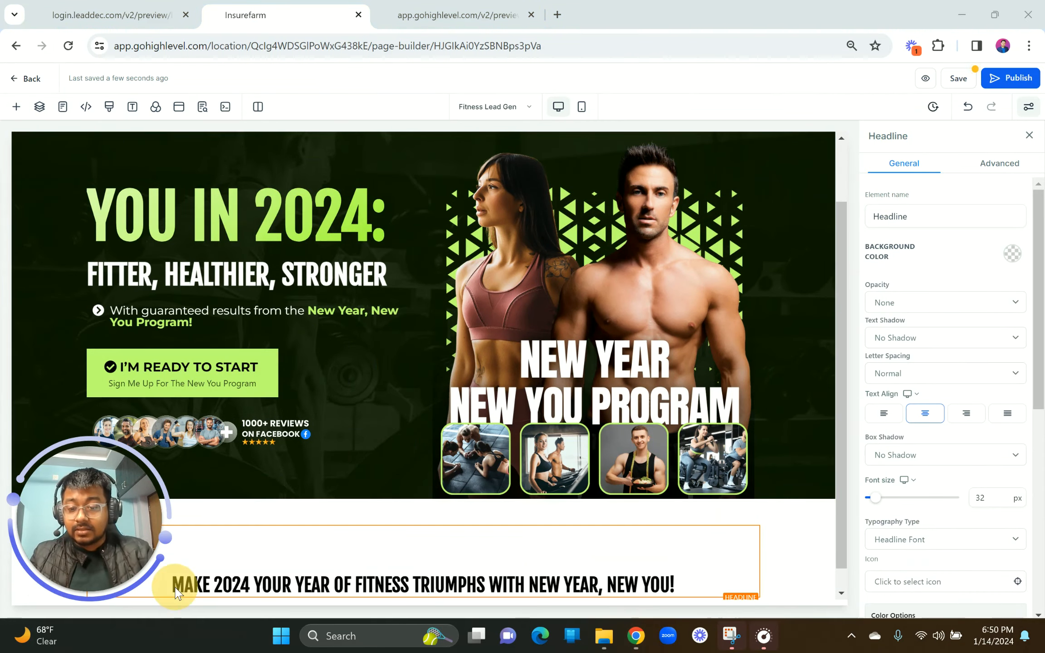
{"action": "left_click", "coordinate": [173, 584]}
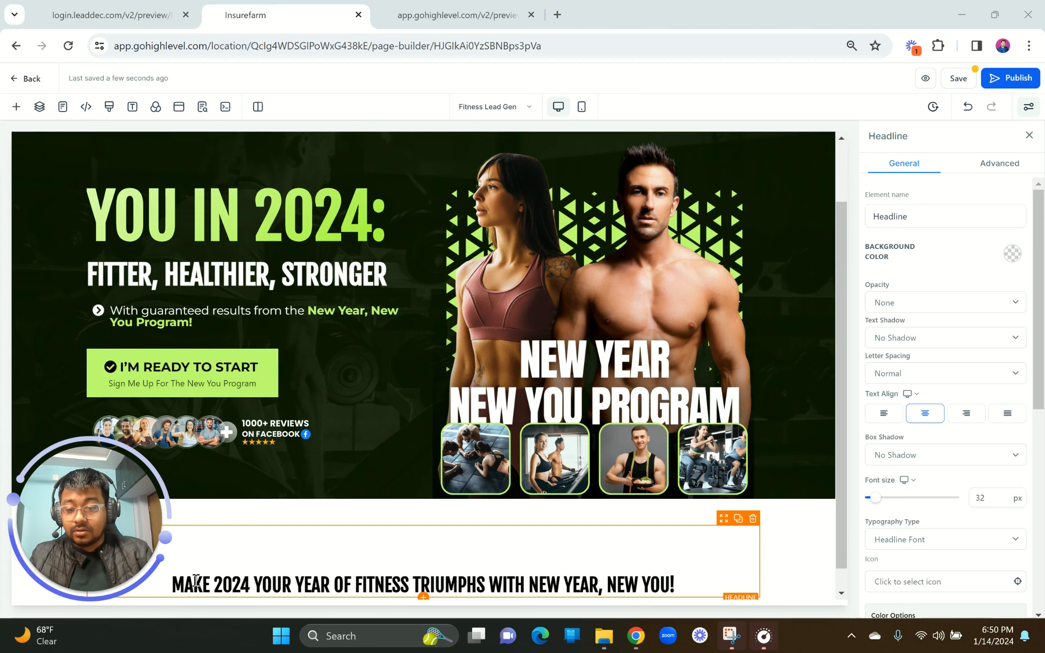
{"action": "left_click", "coordinate": [214, 583]}
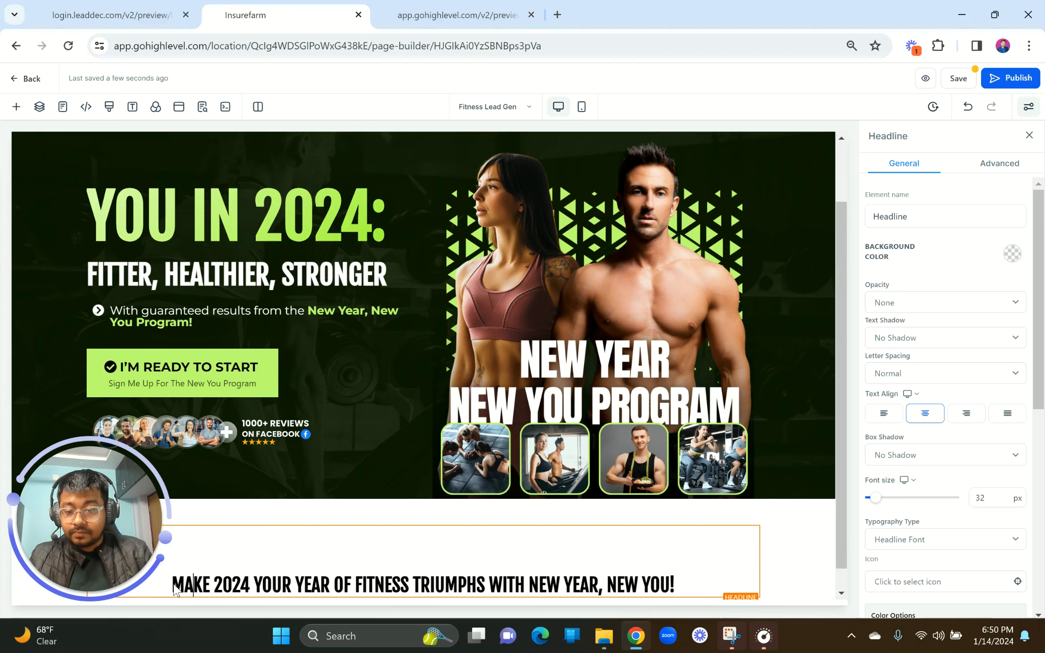
{"action": "key", "text": "BackSpace"}
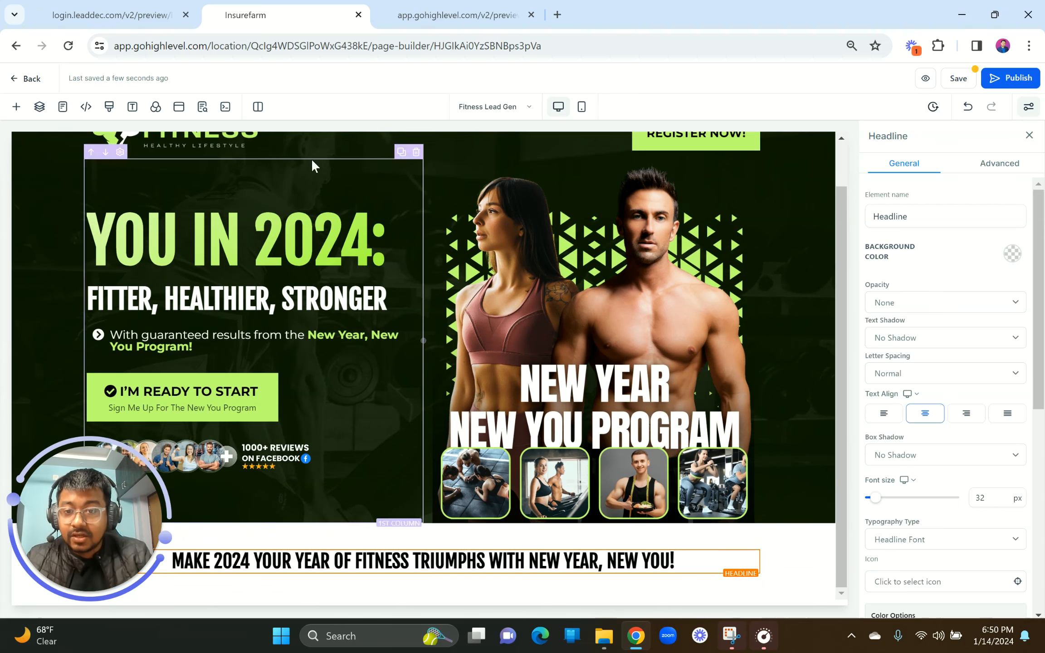
Step: Read the reference headline's 38 px font size and set the new headline's font size to 38
{"action": "left_click", "coordinate": [128, 14]}
{"action": "scroll", "coordinate": [374, 304], "scroll_direction": "down", "scroll_amount": 8}
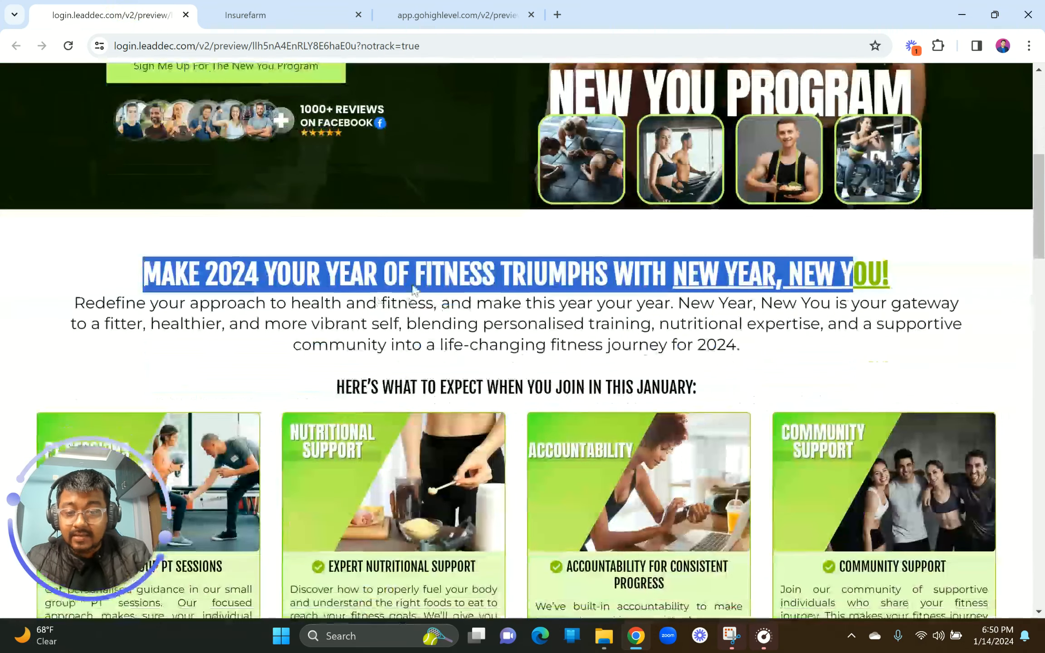
{"action": "right_click", "coordinate": [403, 258]}
{"action": "left_click", "coordinate": [467, 429]}
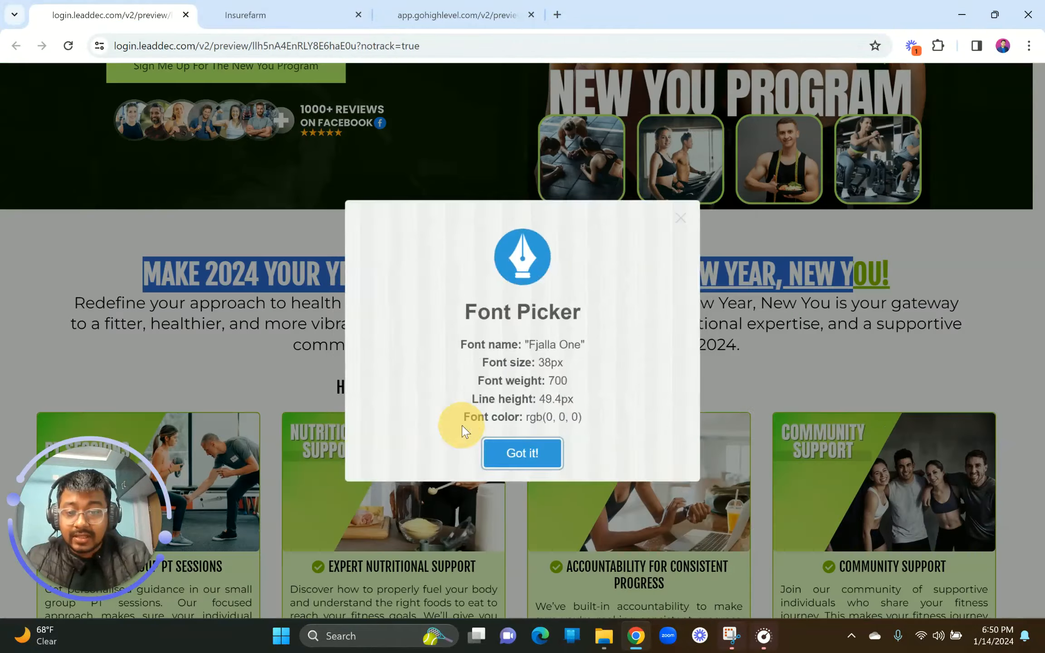
{"action": "left_click", "coordinate": [247, 13]}
{"action": "double_click", "coordinate": [995, 498]}
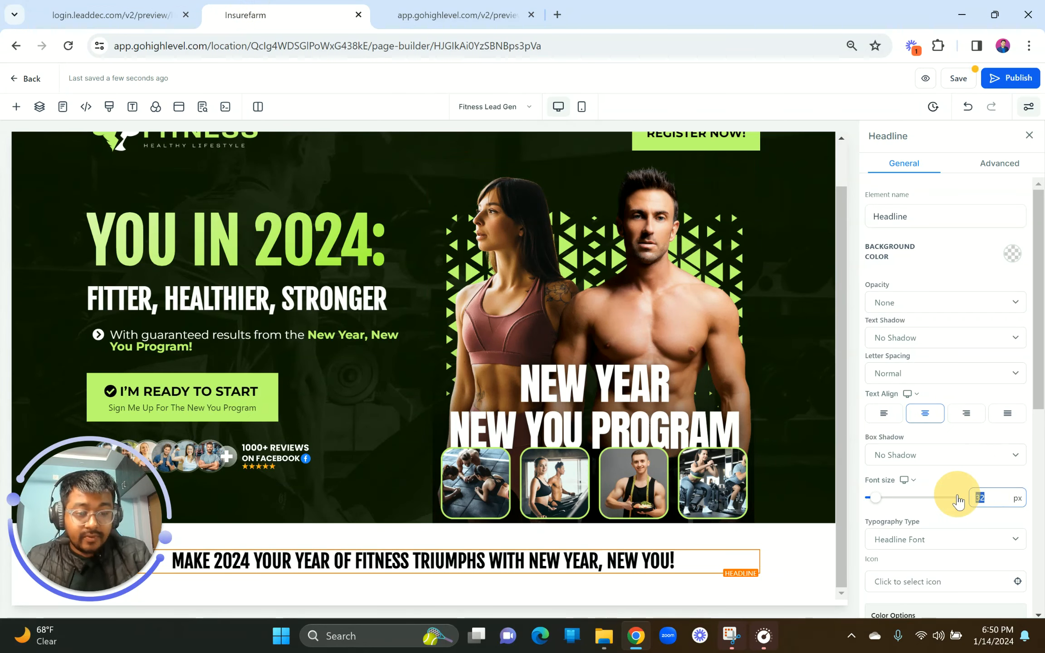
{"action": "type", "text": "3"}
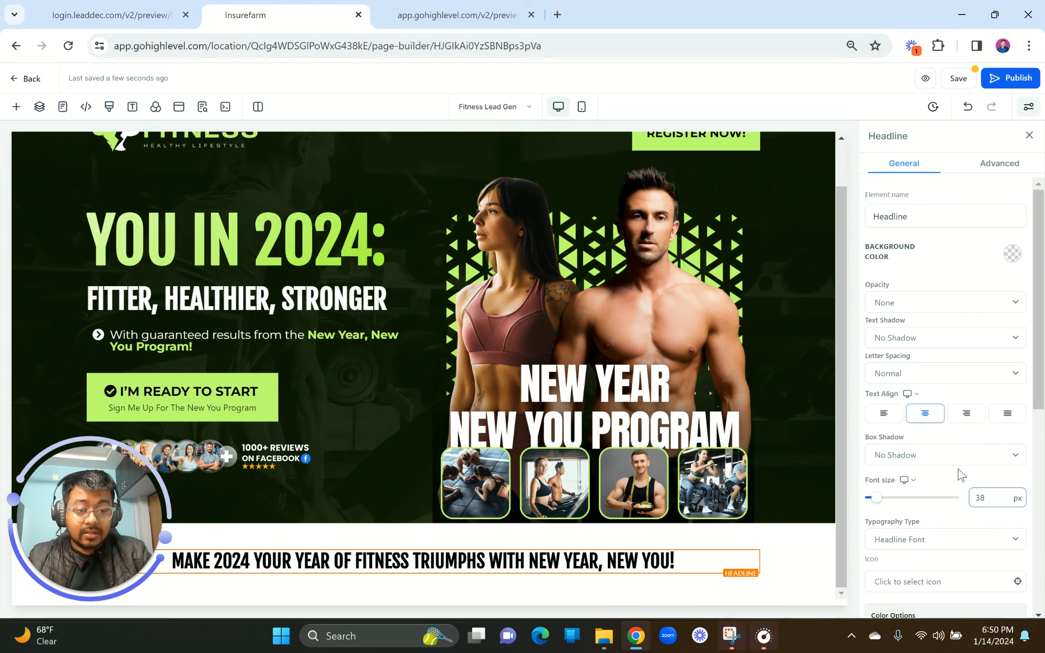
Step: Close the reference's font details and inspect its NEW YEAR, NEW YOU! phrase
{"action": "left_click", "coordinate": [109, 10]}
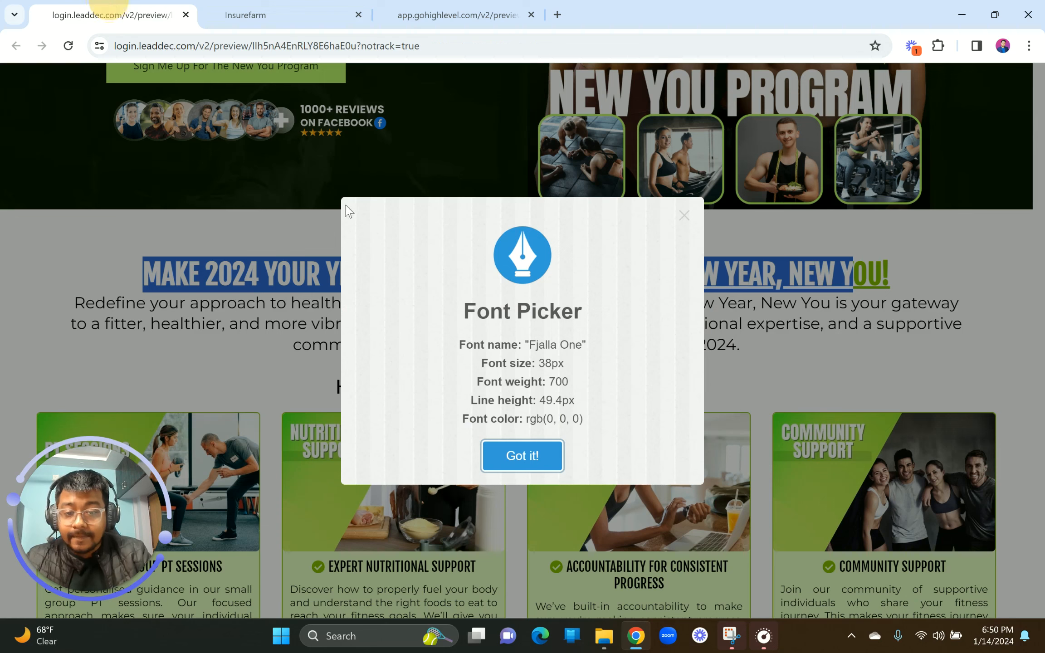
{"action": "left_click", "coordinate": [684, 216]}
{"action": "left_click", "coordinate": [653, 308]}
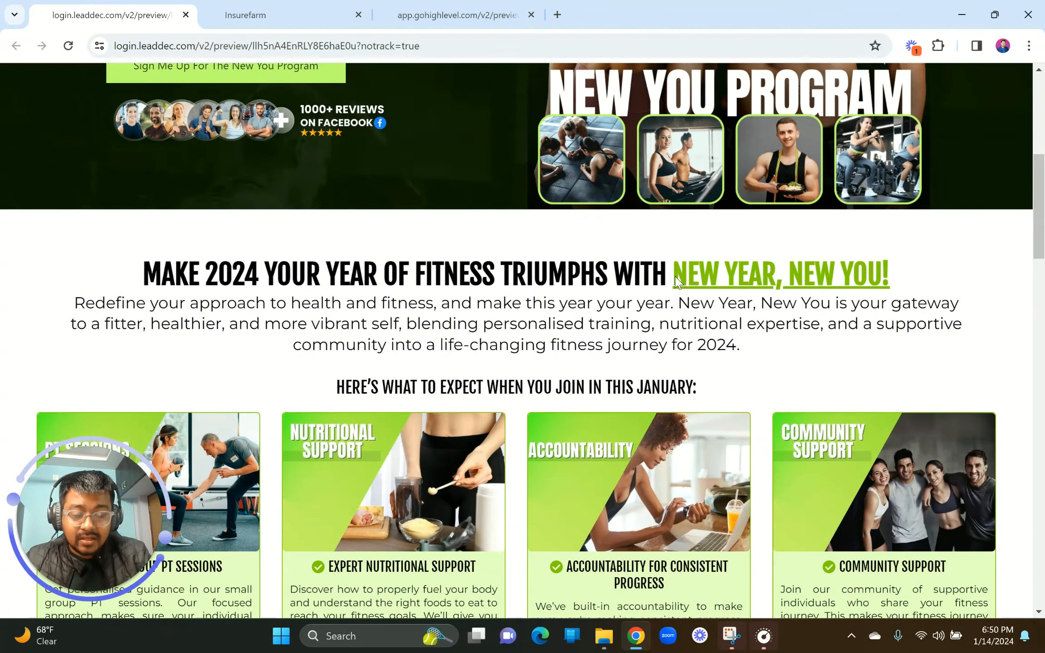
{"action": "left_click_drag", "start_coordinate": [677, 283], "coordinate": [901, 271]}
{"action": "left_click", "coordinate": [901, 271]}
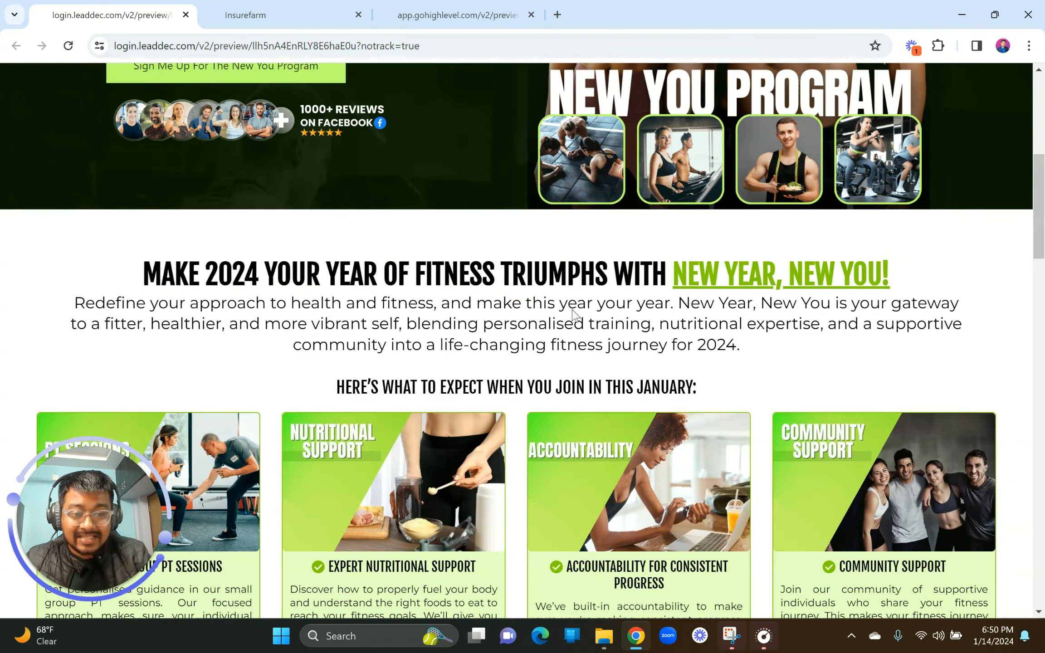
{"action": "left_click", "coordinate": [219, 21]}
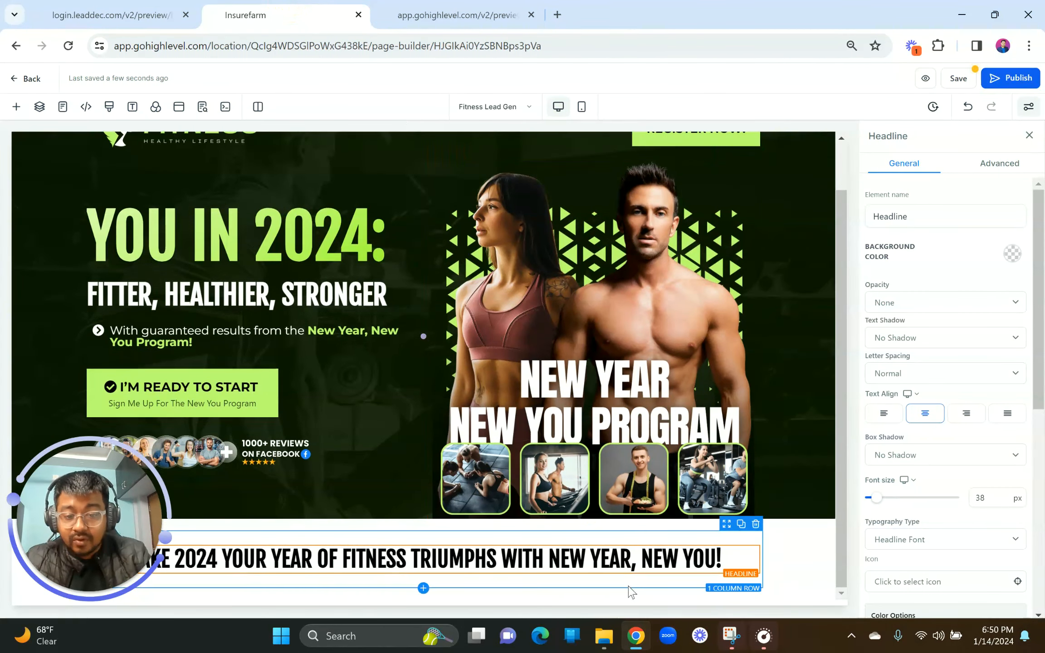
Step: Set the underline colour to lime green and underline the words NEW YEAR, NEW YOU! in the headline
{"action": "left_click_drag", "start_coordinate": [550, 563], "coordinate": [736, 562]}
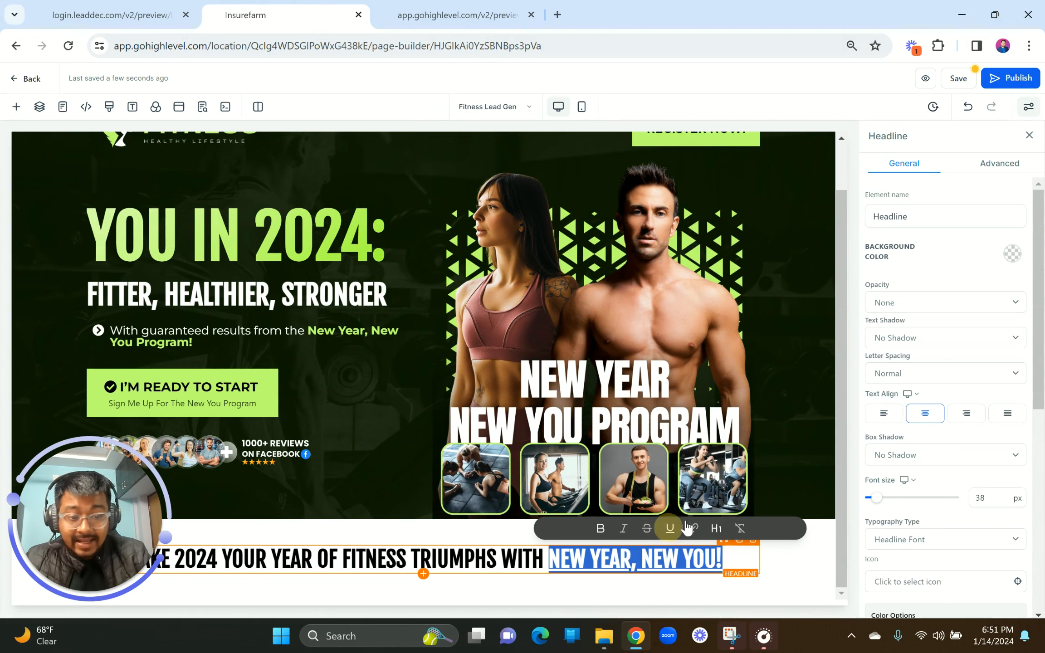
{"action": "scroll", "coordinate": [963, 467], "scroll_direction": "down", "scroll_amount": 6}
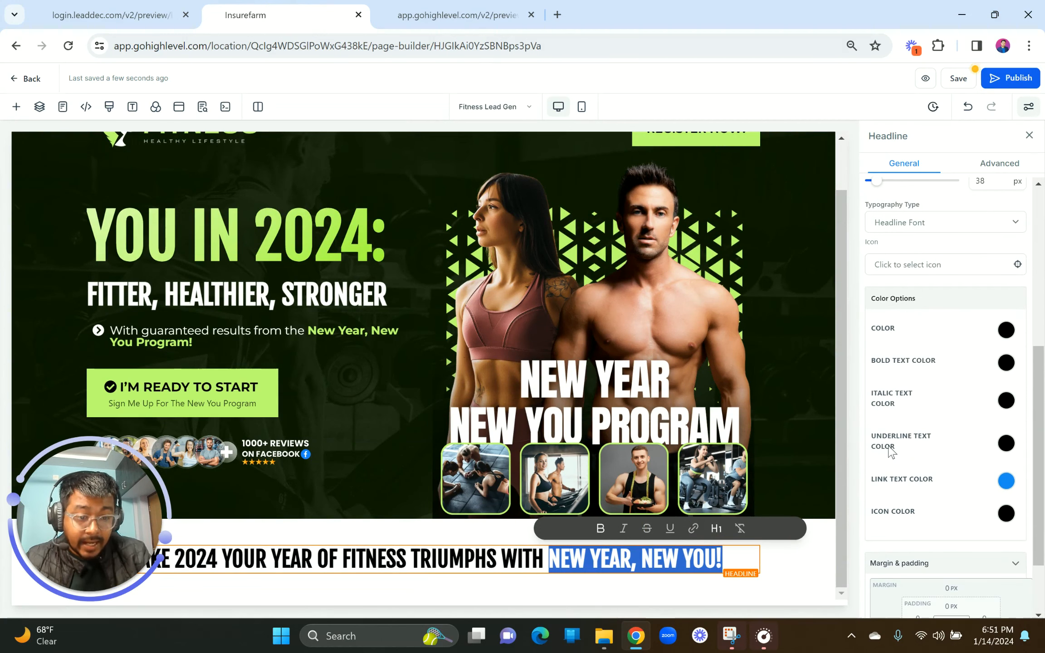
{"action": "left_click", "coordinate": [1004, 446]}
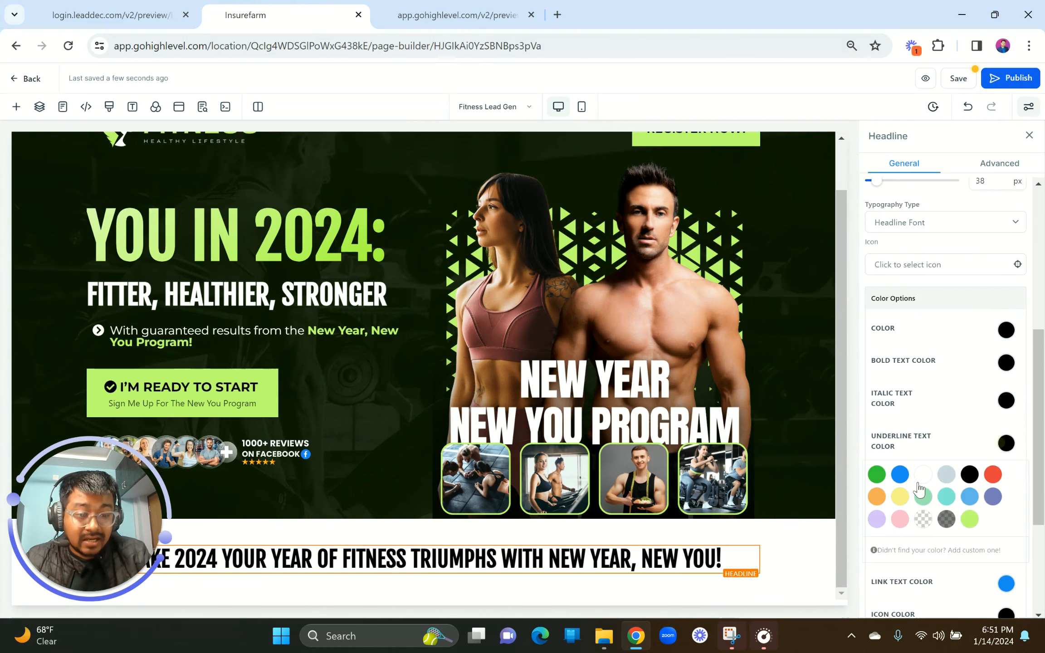
{"action": "left_click", "coordinate": [969, 518]}
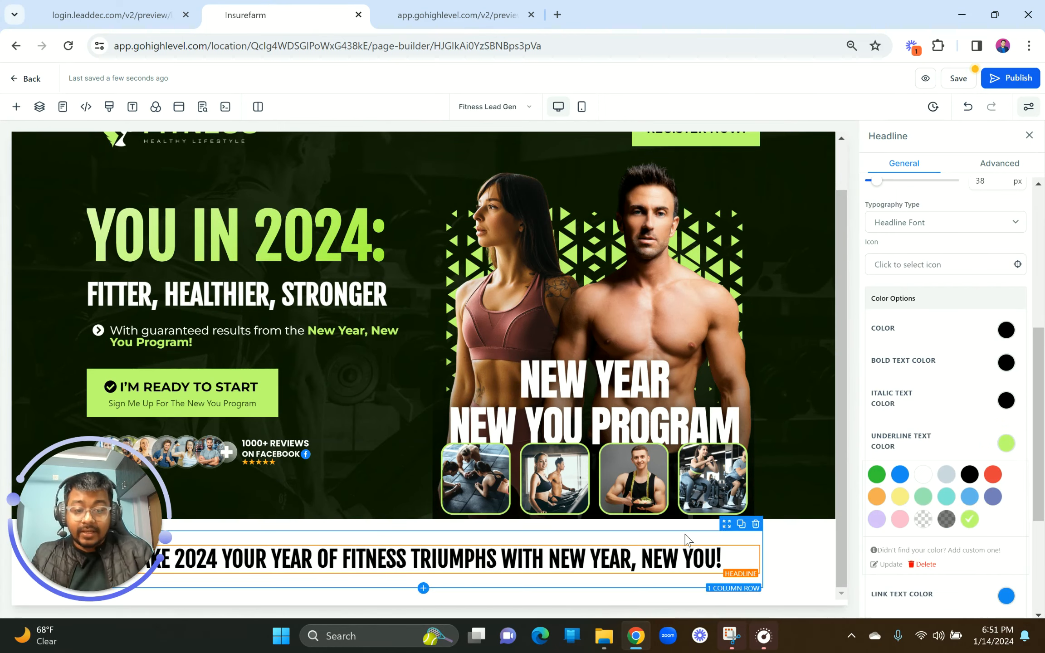
{"action": "left_click_drag", "start_coordinate": [550, 563], "coordinate": [729, 562]}
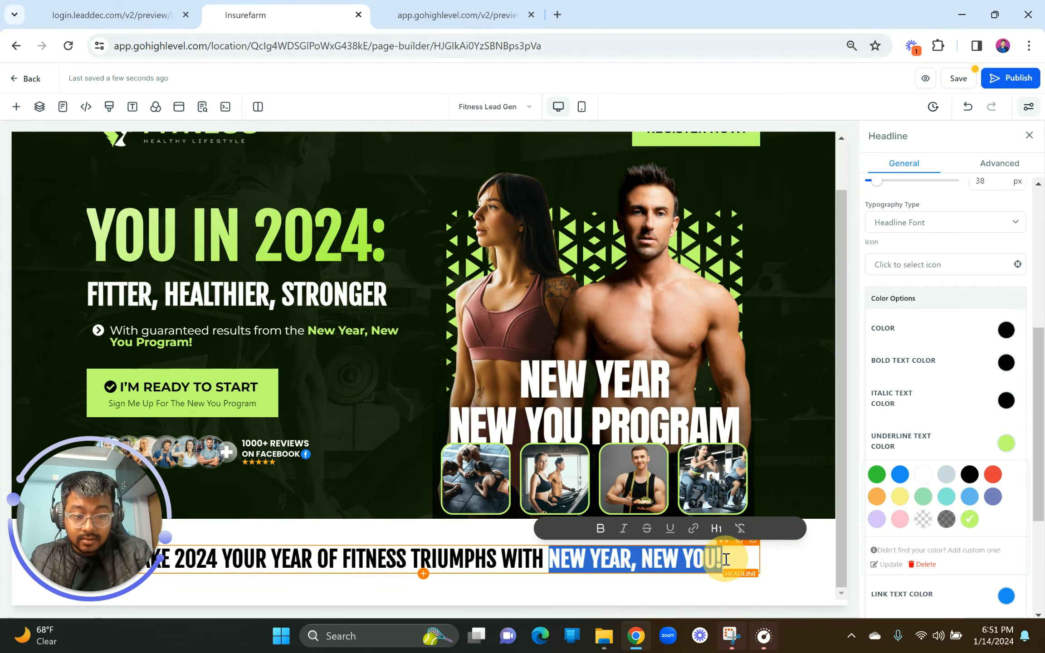
{"action": "left_click", "coordinate": [670, 528]}
{"action": "left_click", "coordinate": [618, 439]}
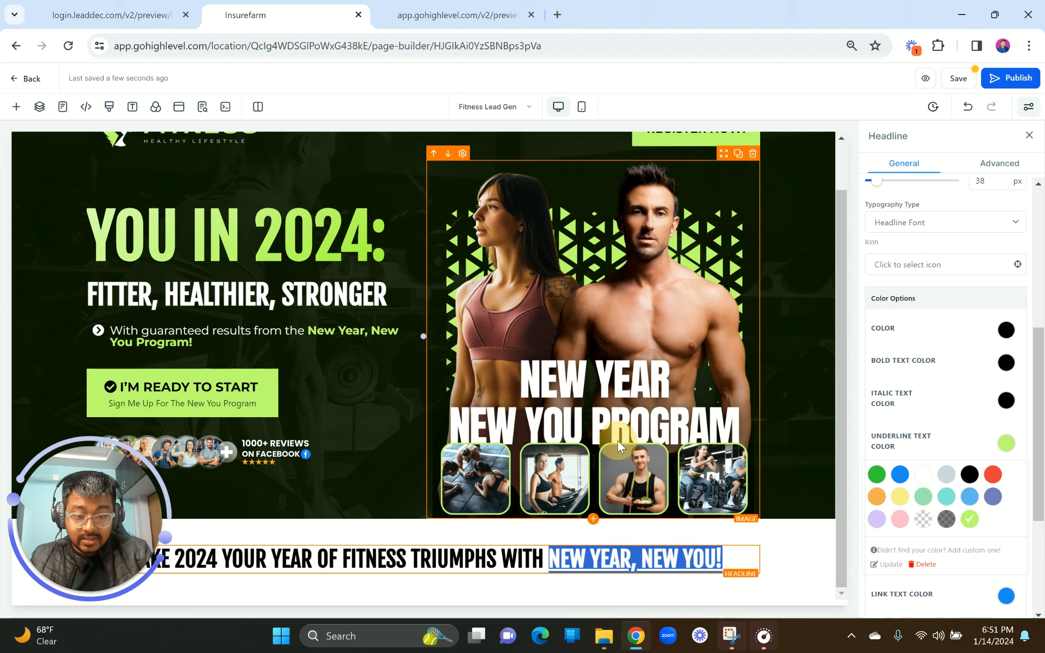
{"action": "left_click", "coordinate": [616, 555]}
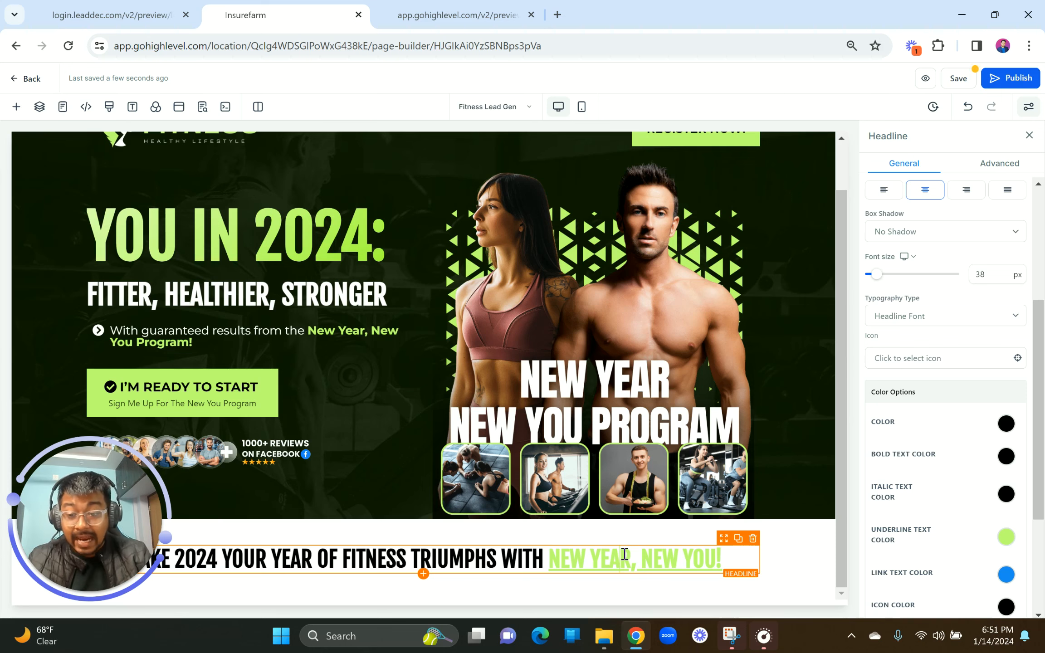
Step: Sample the reference's NEW YEAR, NEW YOU! green with the ColorPick eyedropper extension
{"action": "left_click", "coordinate": [96, 6]}
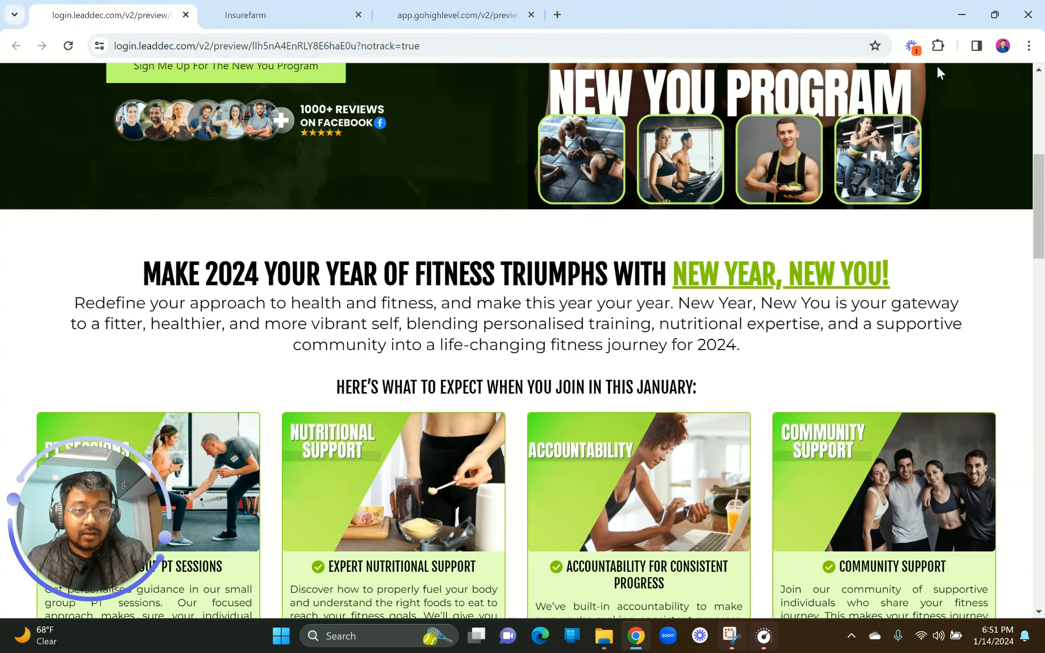
{"action": "left_click", "coordinate": [938, 45]}
{"action": "left_click", "coordinate": [789, 159]}
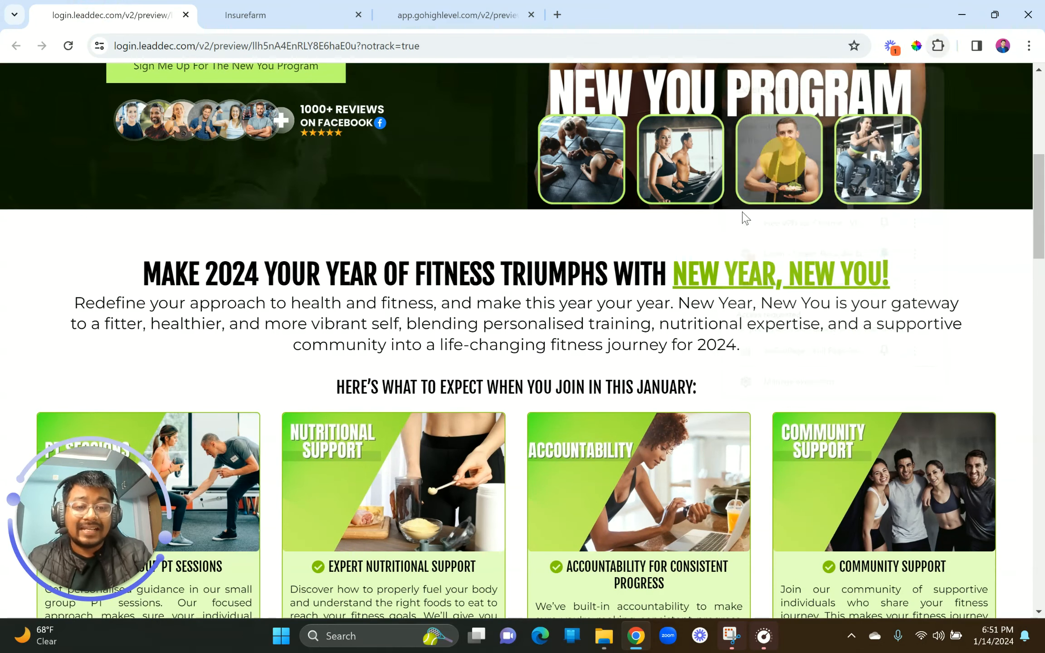
{"action": "left_click", "coordinate": [678, 272]}
{"action": "key", "text": "ctrl+c"}
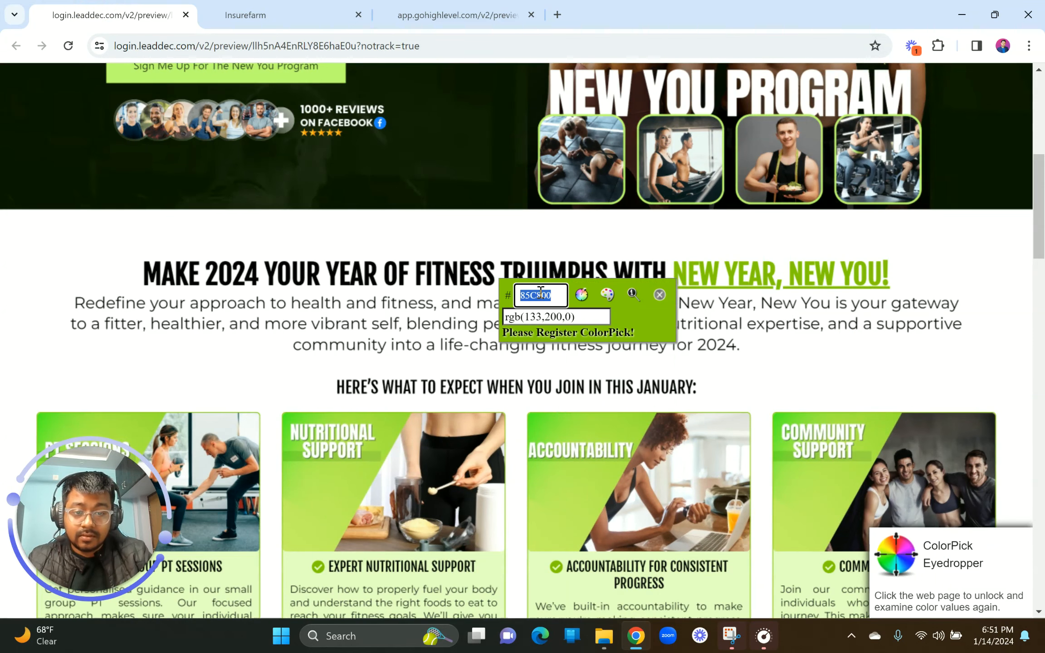
{"action": "left_click", "coordinate": [290, 13]}
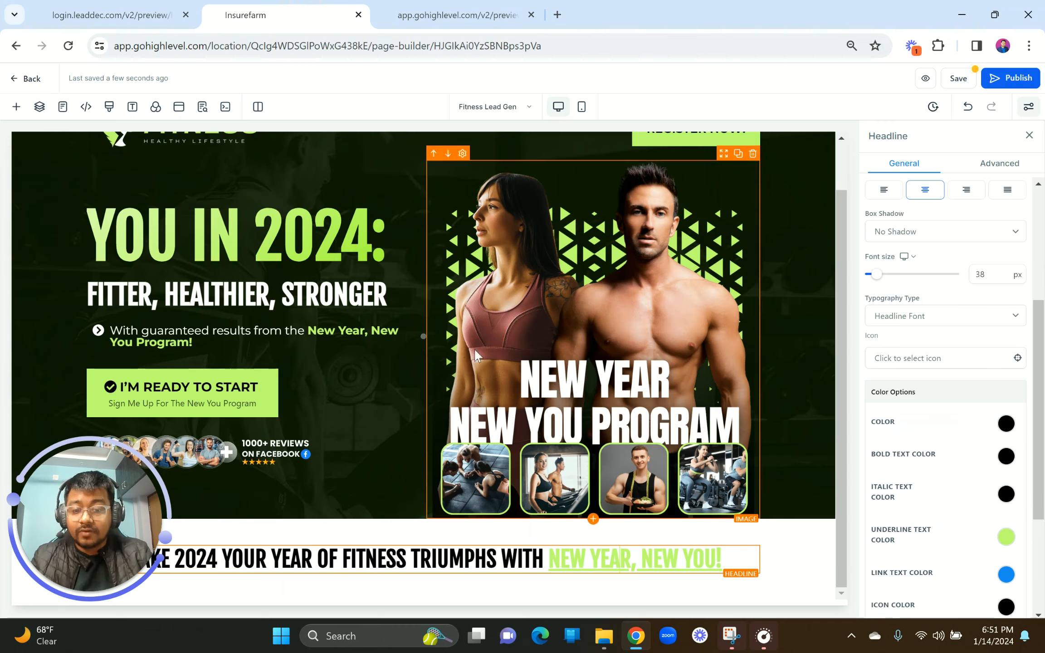
Step: Add custom colour #85C800 as the headline's underline text colour
{"action": "left_click", "coordinate": [705, 560]}
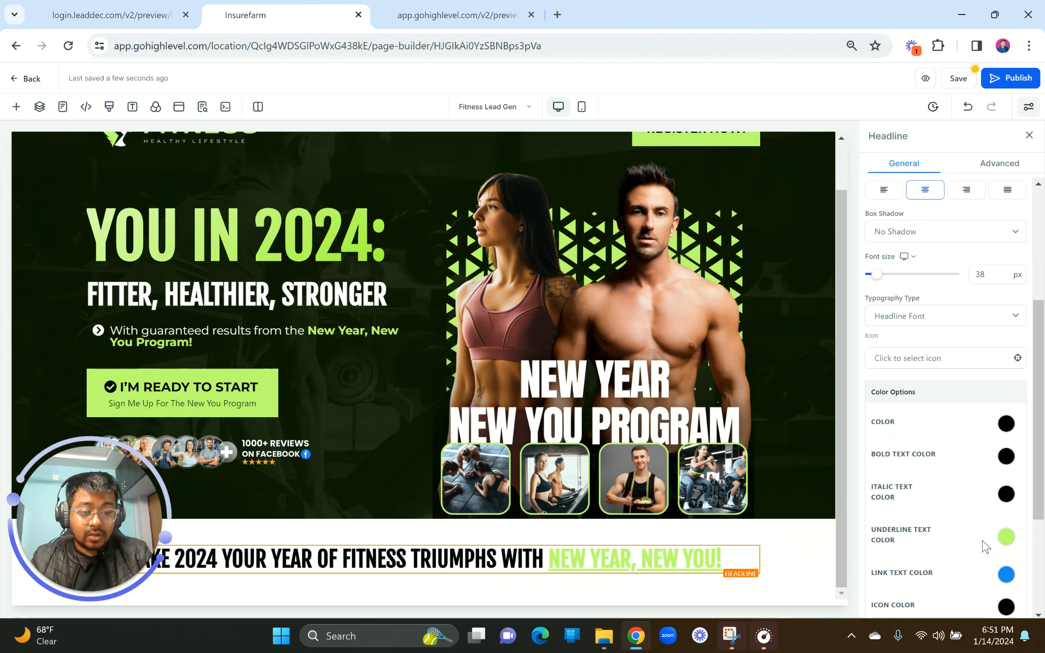
{"action": "left_click", "coordinate": [1006, 540]}
{"action": "scroll", "coordinate": [939, 553], "scroll_direction": "down", "scroll_amount": 4}
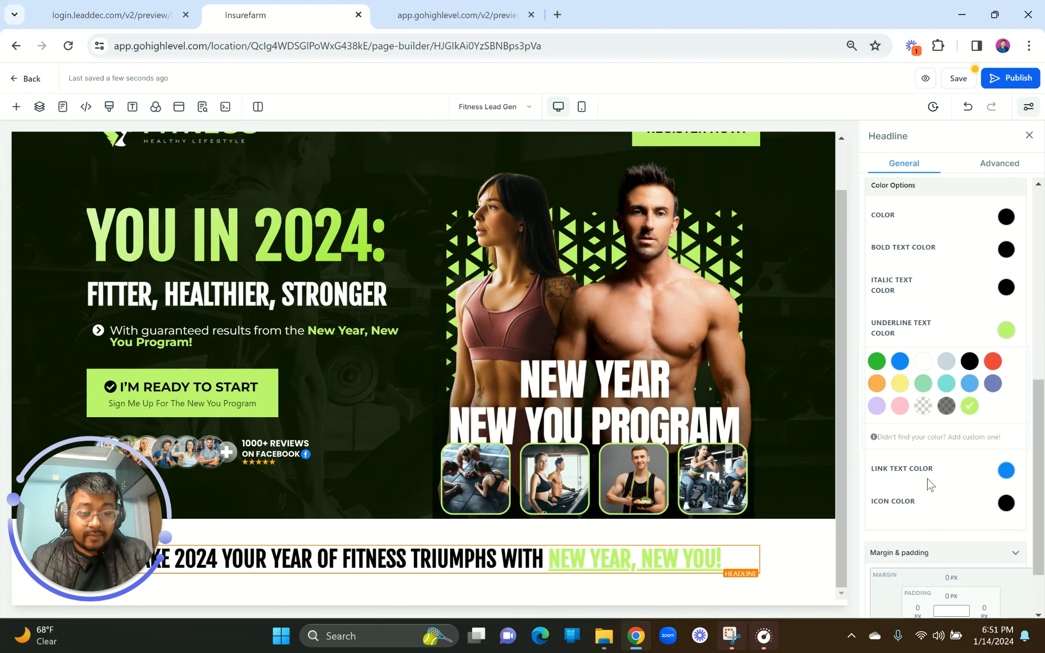
{"action": "left_click", "coordinate": [904, 440]}
{"action": "double_click", "coordinate": [892, 478]}
{"action": "key", "text": "ctrl+v"}
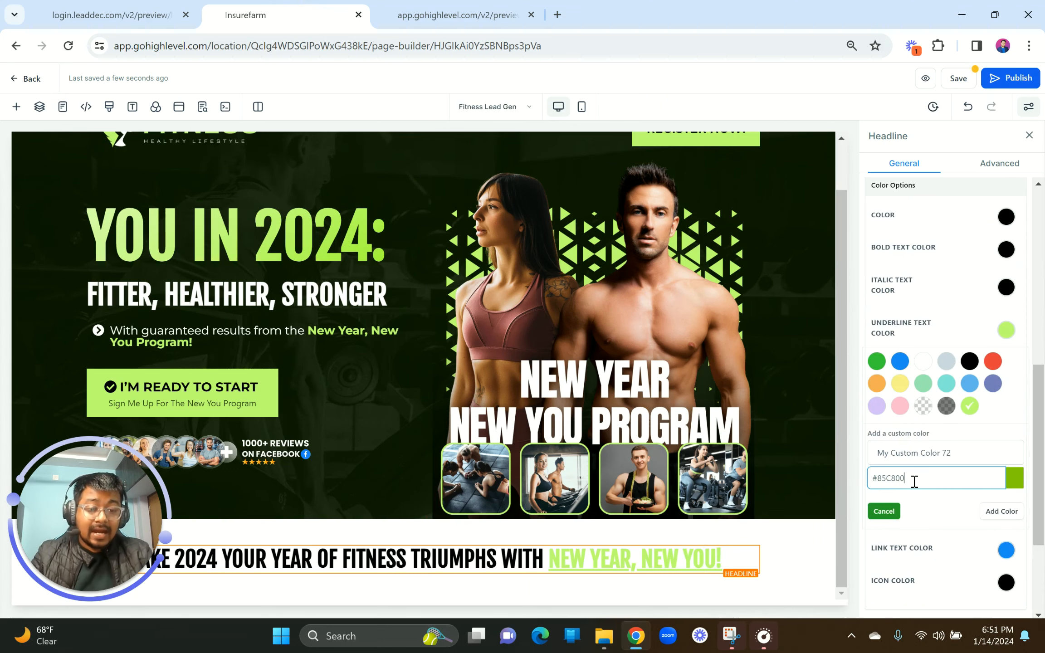
{"action": "left_click", "coordinate": [1002, 513]}
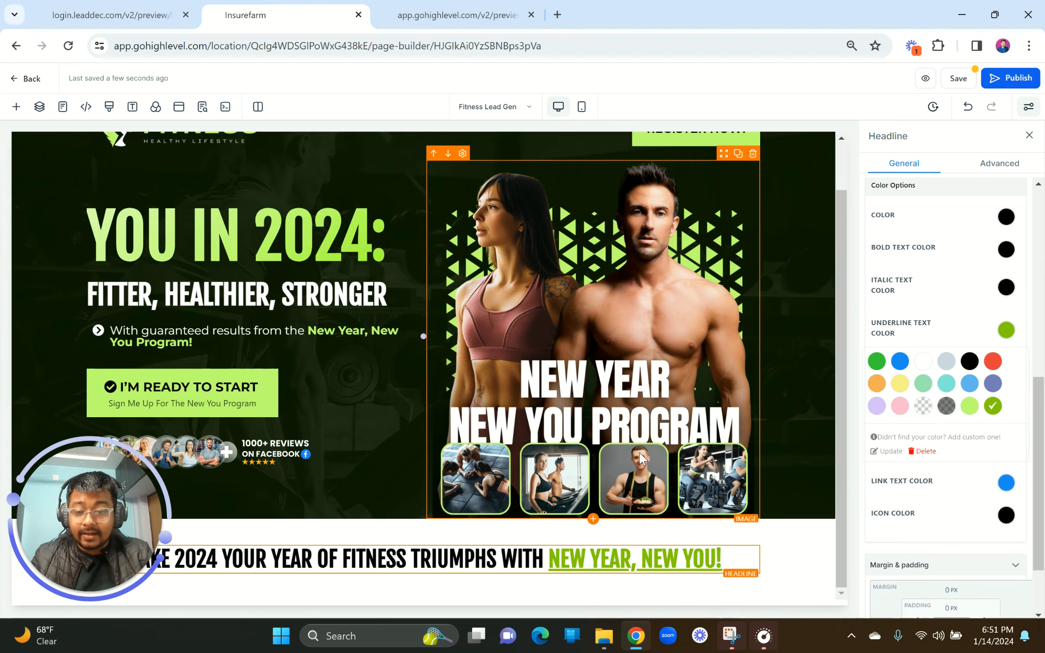
Step: Close the colour sampler on the reference preview and select its paragraph text
{"action": "left_click", "coordinate": [112, 15]}
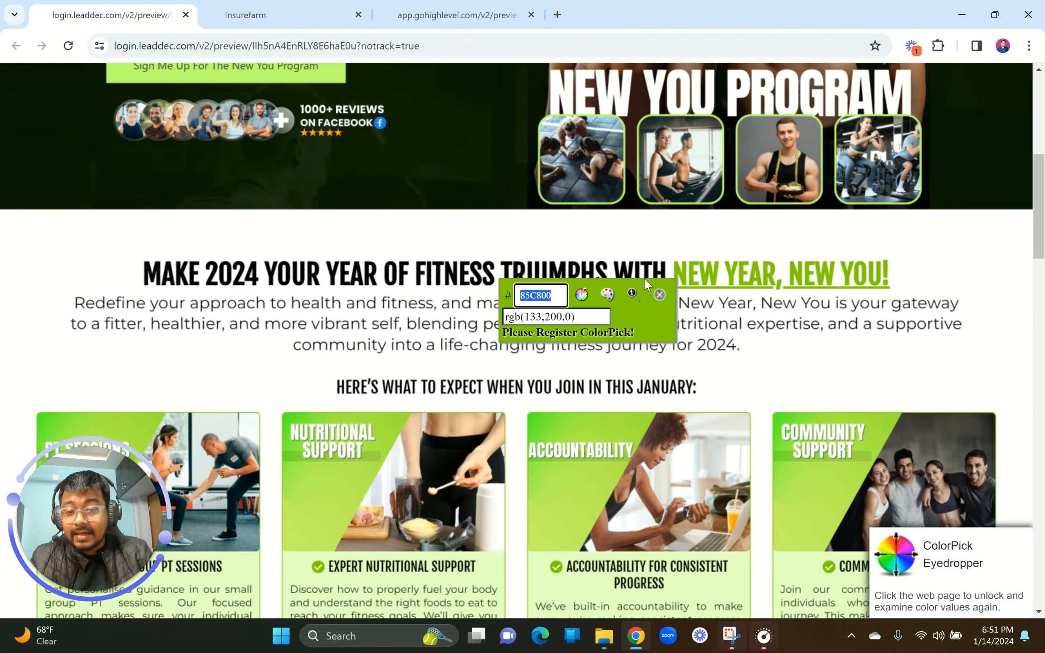
{"action": "left_click", "coordinate": [659, 296]}
{"action": "mouse_move", "coordinate": [71, 305]}
{"action": "left_mouse_down"}
{"action": "mouse_move", "coordinate": [781, 372]}
{"action": "mouse_move", "coordinate": [741, 345]}
{"action": "mouse_move", "coordinate": [373, 322]}
{"action": "mouse_move", "coordinate": [63, 319]}
{"action": "mouse_move", "coordinate": [68, 304]}
{"action": "left_mouse_up"}
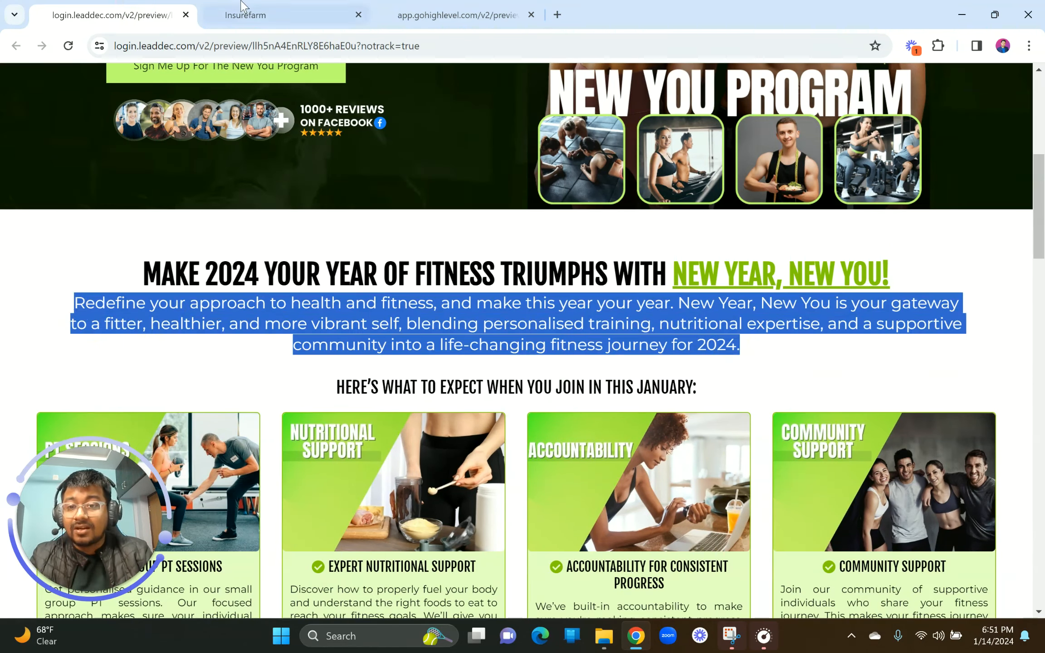
Step: Add a sub-headline below the headline containing the pasted 'Redefine your approach…' paragraph
{"action": "left_click", "coordinate": [245, 15]}
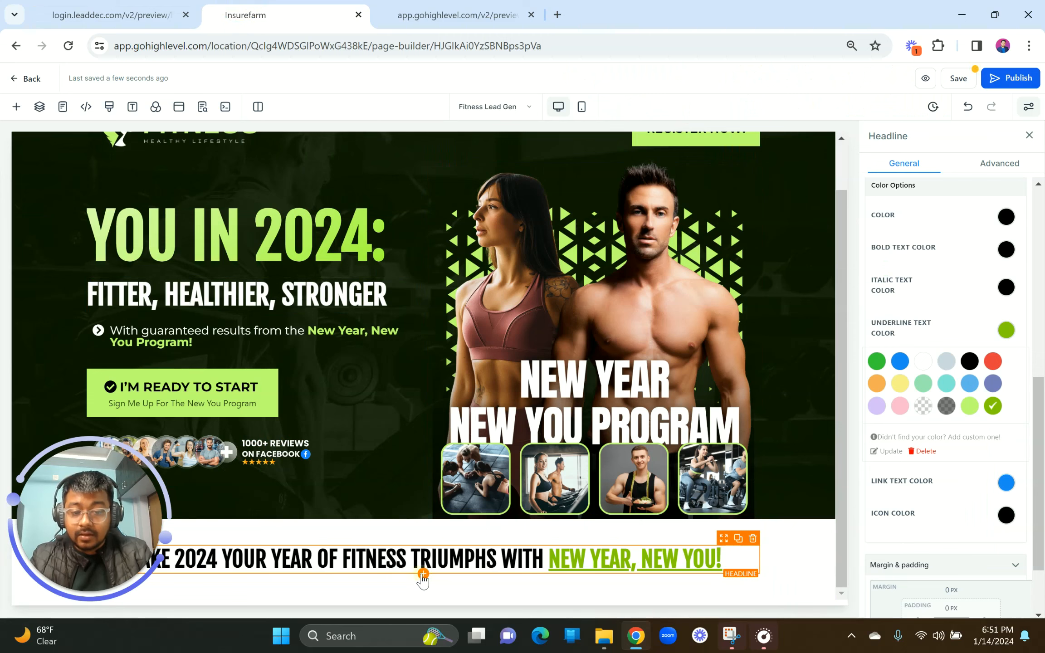
{"action": "left_click", "coordinate": [423, 574]}
{"action": "left_click", "coordinate": [221, 231]}
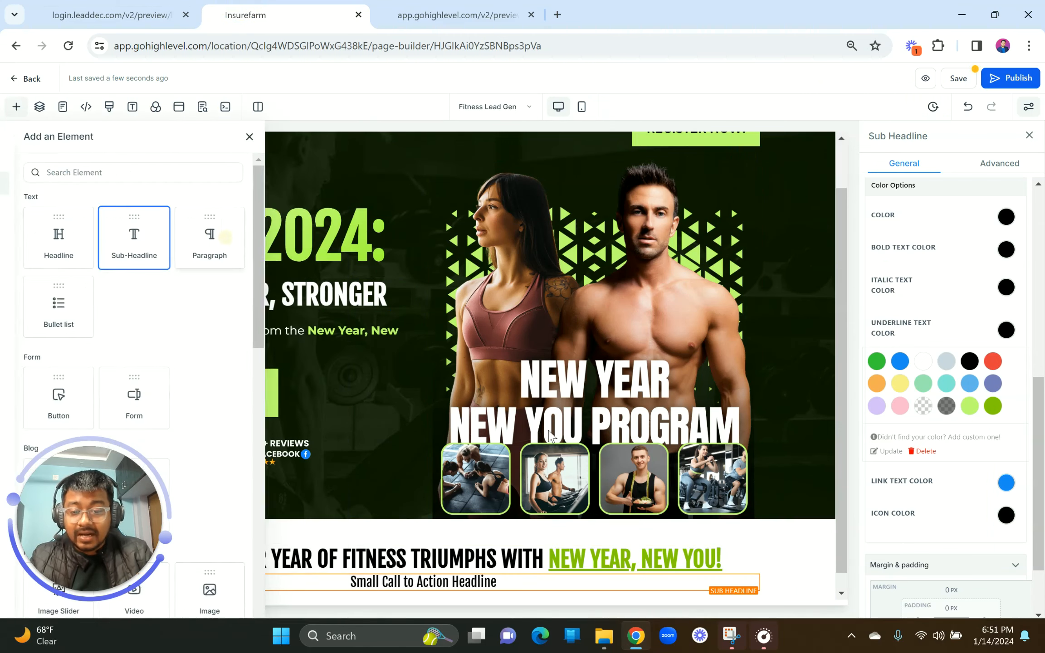
{"action": "triple_click", "coordinate": [395, 561]}
{"action": "key", "text": "ctrl+v"}
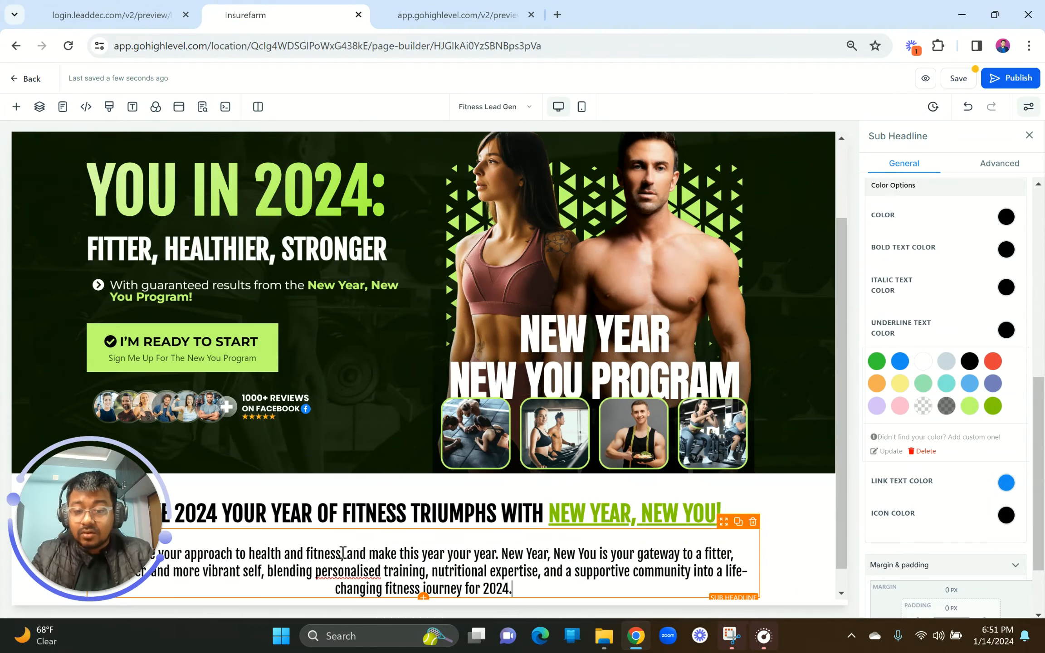
Step: Set the paragraph's typography type to Content Font and its top margin to 10 px
{"action": "left_click", "coordinate": [110, 552]}
{"action": "scroll", "coordinate": [962, 317], "scroll_direction": "up", "scroll_amount": 6}
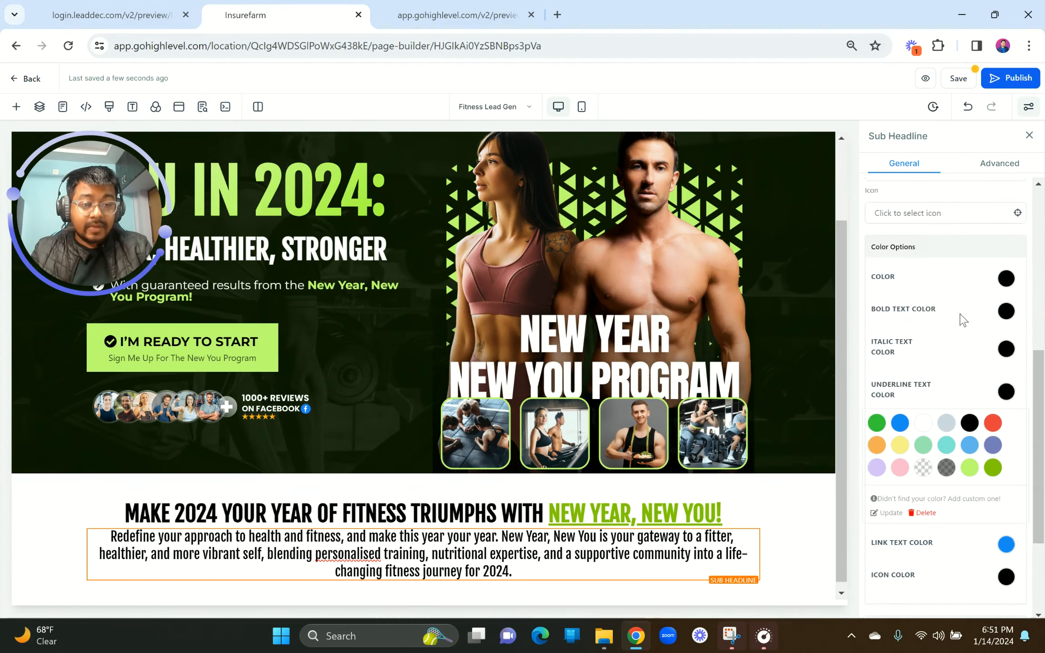
{"action": "left_click", "coordinate": [924, 404]}
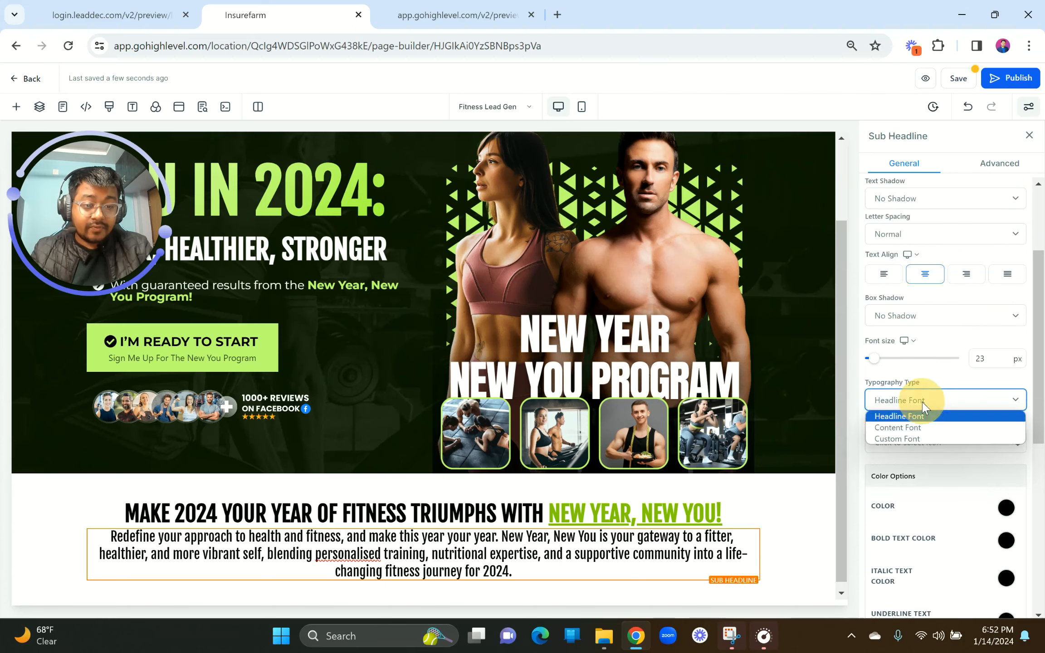
{"action": "left_click", "coordinate": [926, 426]}
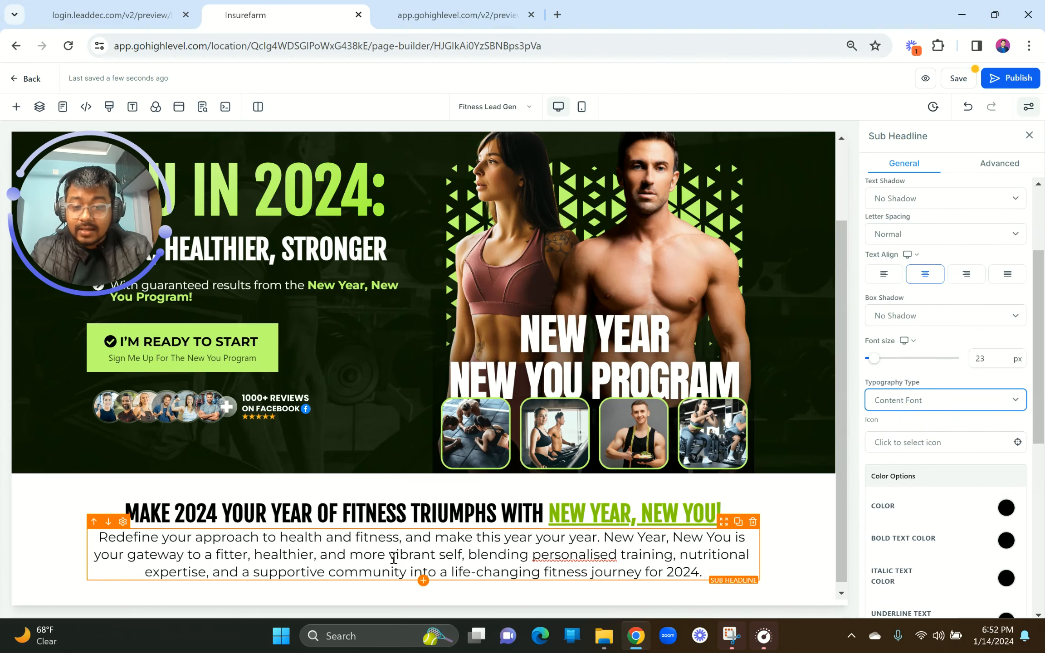
{"action": "scroll", "coordinate": [985, 540], "scroll_direction": "down", "scroll_amount": 5}
{"action": "scroll", "coordinate": [983, 466], "scroll_direction": "up", "scroll_amount": 5}
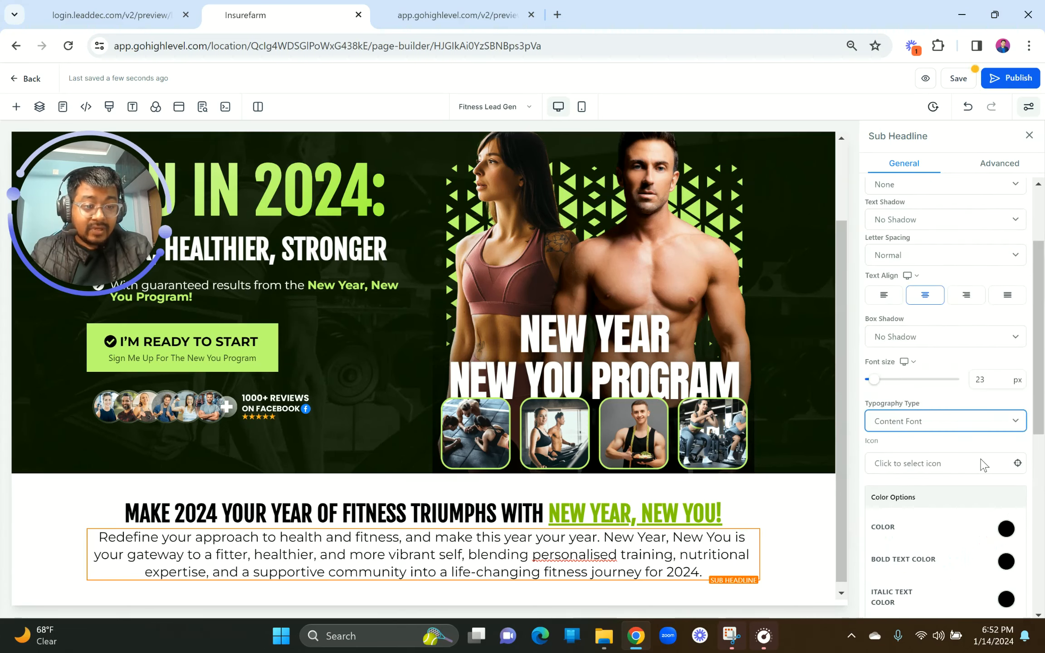
{"action": "scroll", "coordinate": [982, 465], "scroll_direction": "up", "scroll_amount": 3}
{"action": "scroll", "coordinate": [980, 497], "scroll_direction": "down", "scroll_amount": 10}
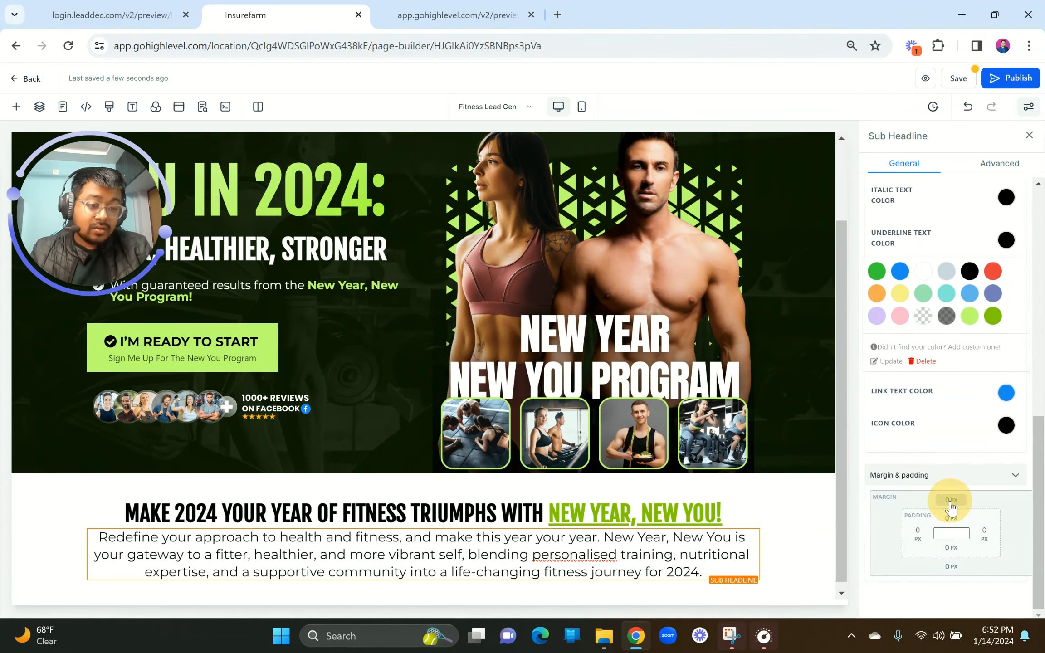
{"action": "left_click", "coordinate": [951, 500]}
{"action": "left_click", "coordinate": [969, 527]}
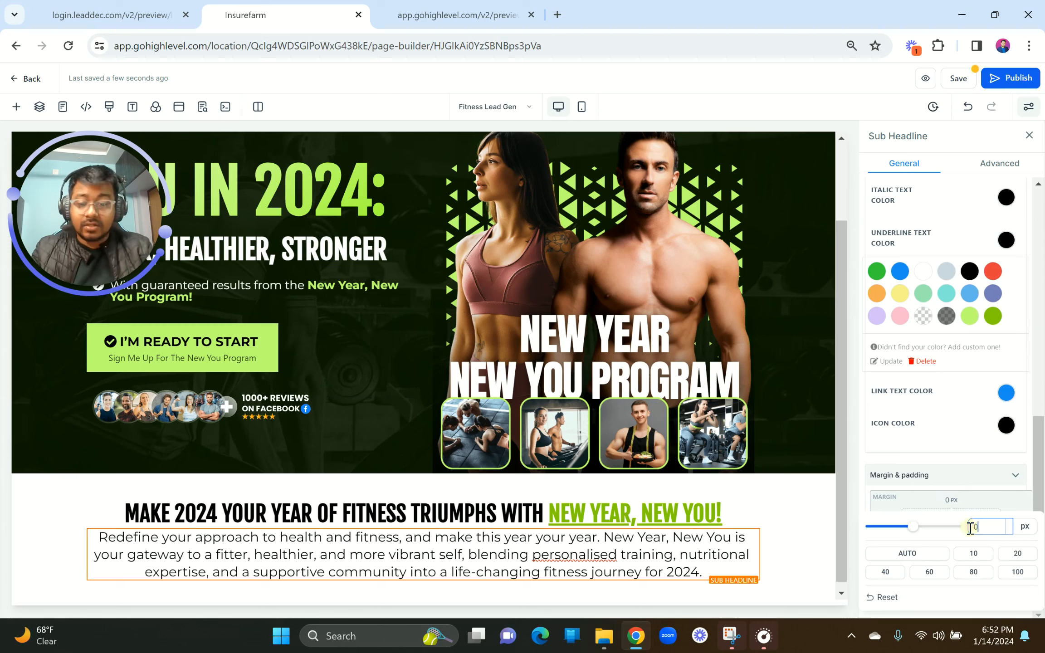
{"action": "left_click", "coordinate": [974, 554]}
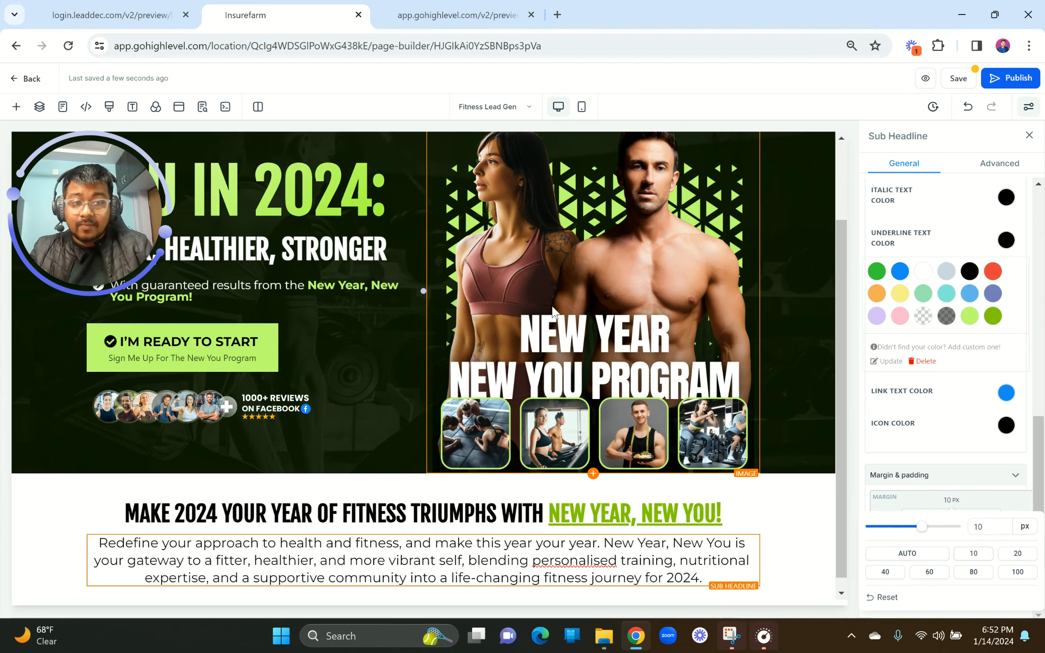
Step: Duplicate the headline below the paragraph and paste in 'HERE'S WHAT TO EXPECT WHEN YOU JOIN IN THIS JANUARY:'
{"action": "left_click", "coordinate": [109, 13]}
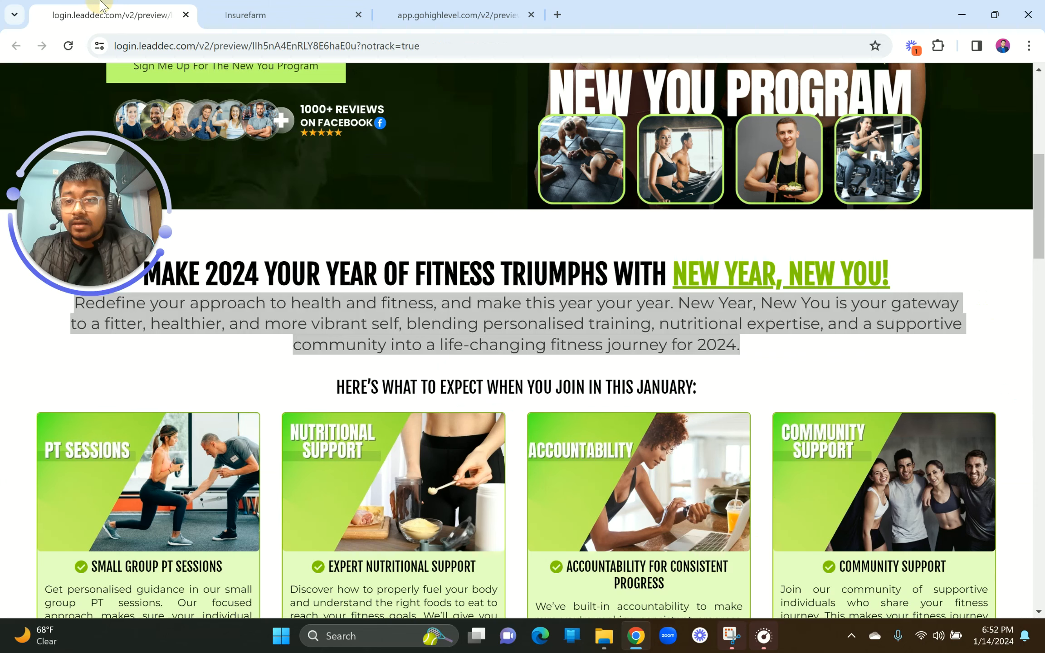
{"action": "left_click_drag", "start_coordinate": [336, 393], "coordinate": [742, 390]}
{"action": "key", "text": "ctrl+c"}
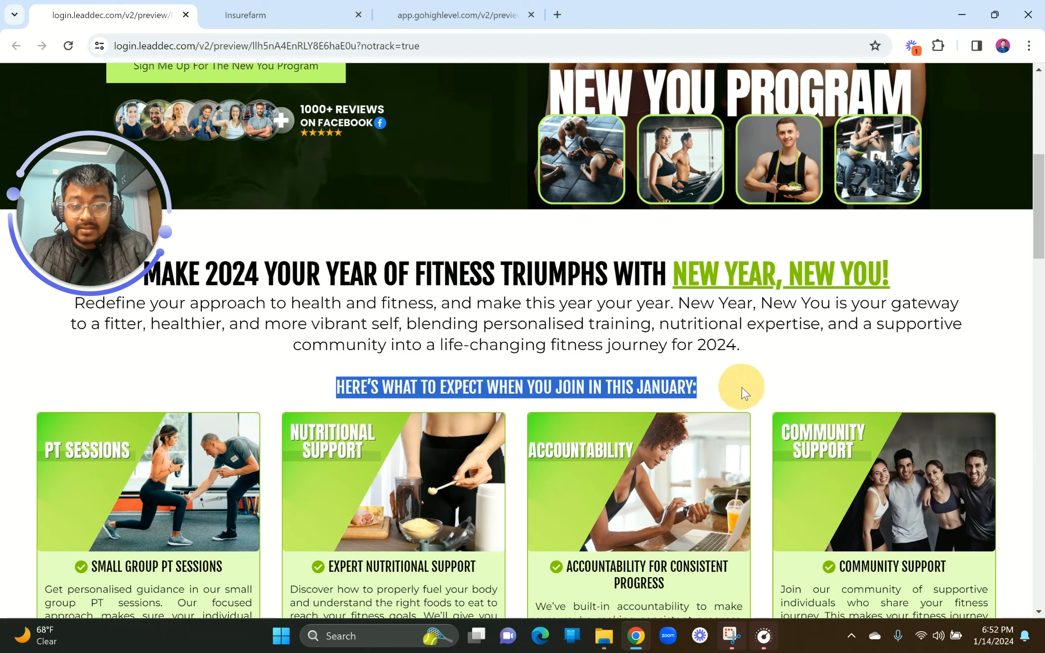
{"action": "left_click", "coordinate": [282, 14]}
{"action": "scroll", "coordinate": [508, 398], "scroll_direction": "down", "scroll_amount": 1}
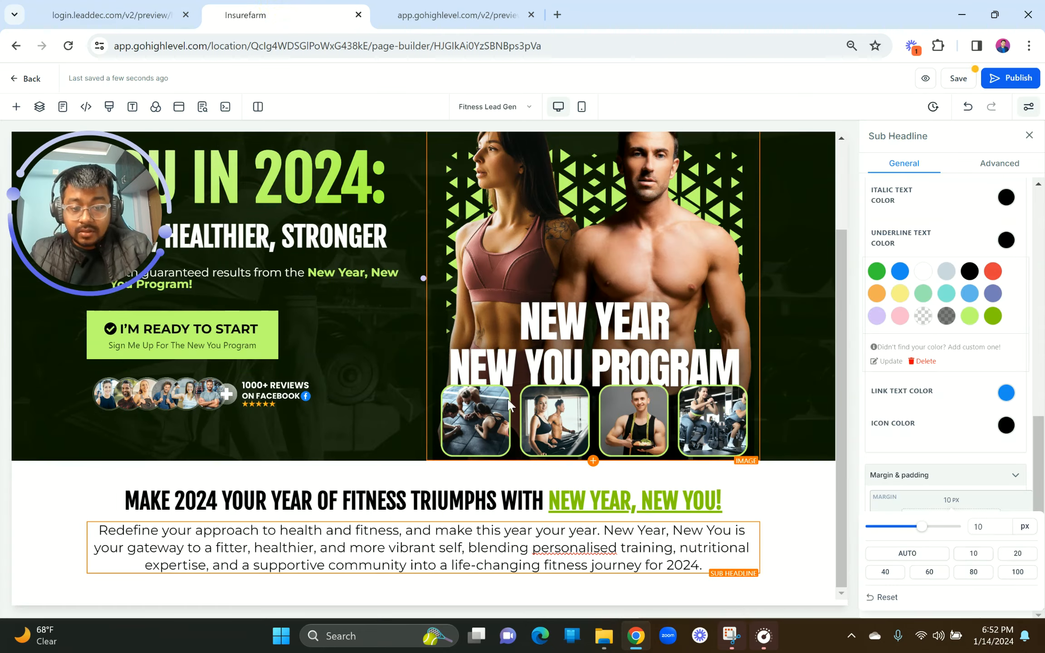
{"action": "left_click", "coordinate": [739, 481]}
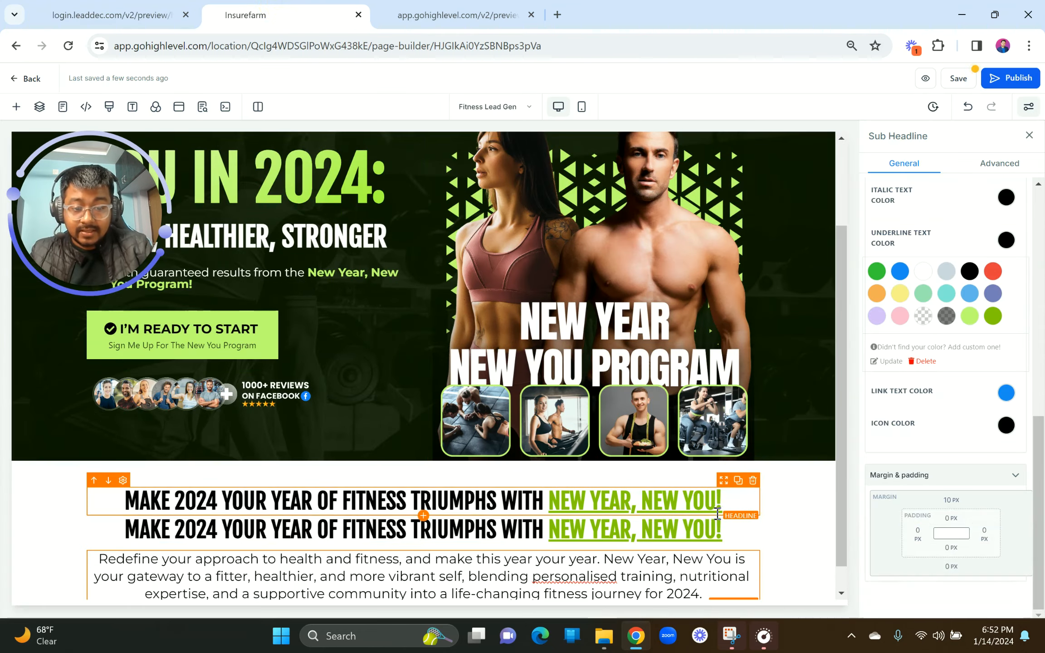
{"action": "left_click_drag", "start_coordinate": [724, 510], "coordinate": [726, 592]}
{"action": "scroll", "coordinate": [550, 547], "scroll_direction": "down", "scroll_amount": 1}
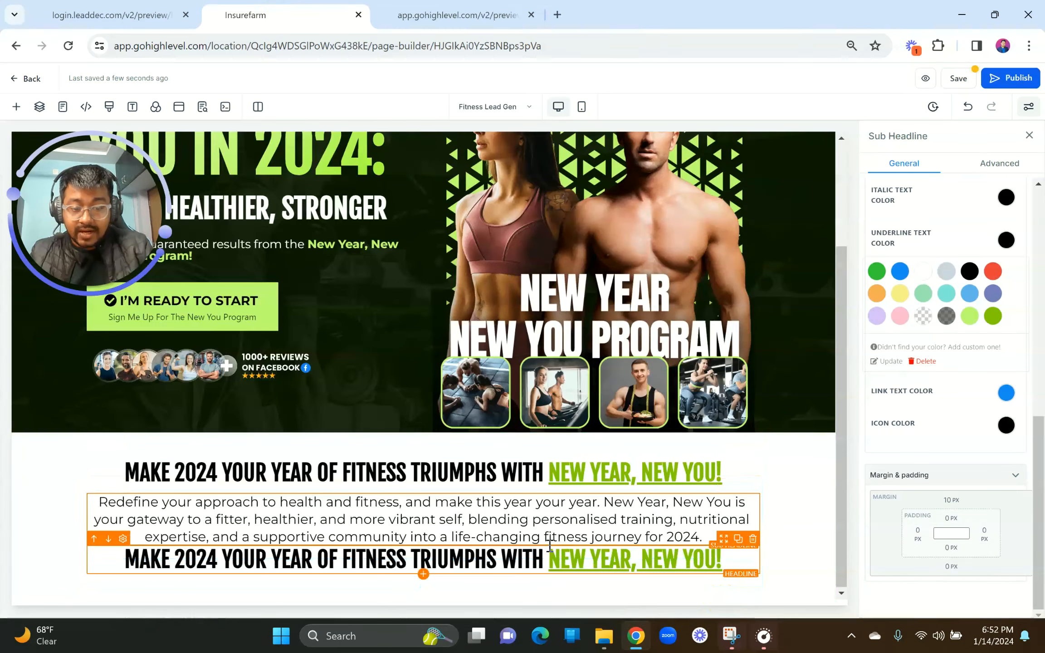
{"action": "key", "text": "ctrl+a"}
{"action": "key", "text": "ctrl+v"}
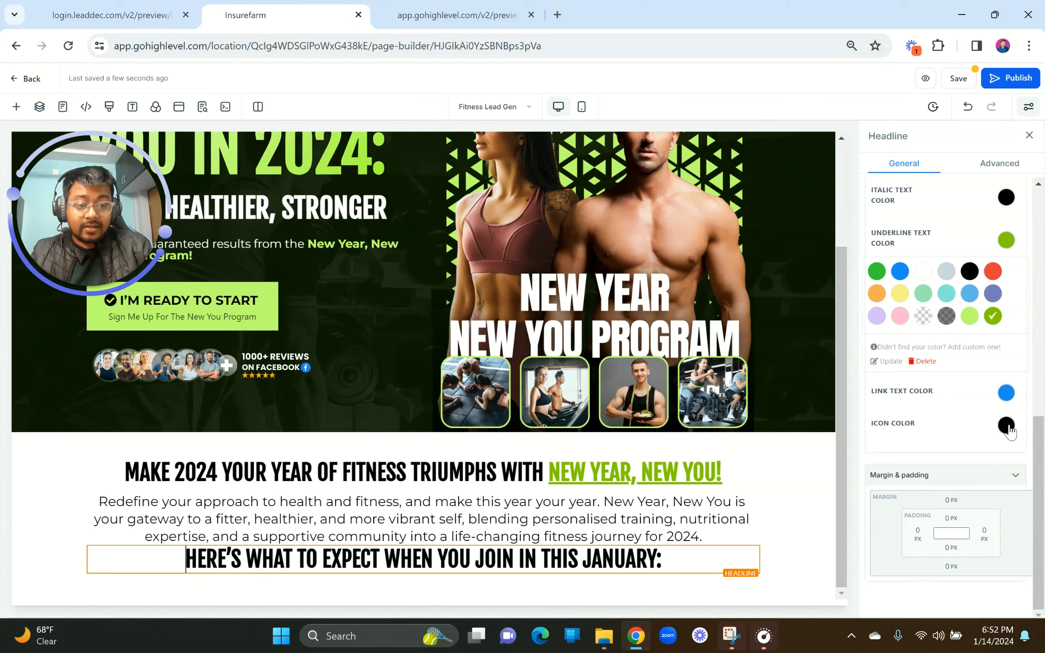
Step: Lower the new heading's font size
{"action": "scroll", "coordinate": [1011, 432], "scroll_direction": "up", "scroll_amount": 4}
{"action": "scroll", "coordinate": [1011, 433], "scroll_direction": "up", "scroll_amount": 2}
{"action": "triple_click", "coordinate": [402, 557]}
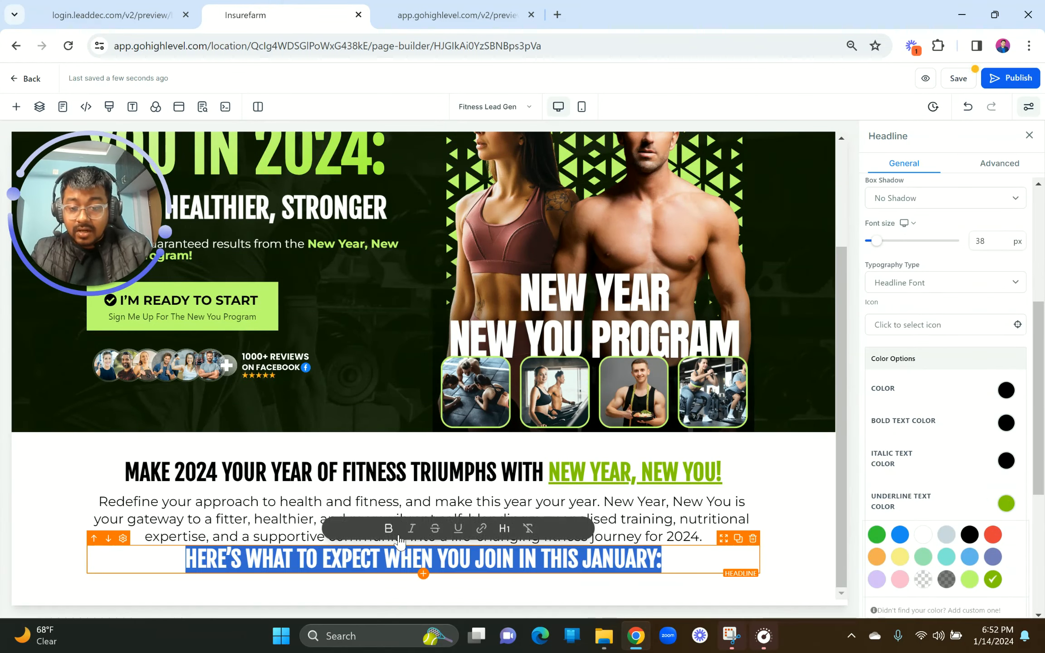
{"action": "left_click", "coordinate": [517, 563]}
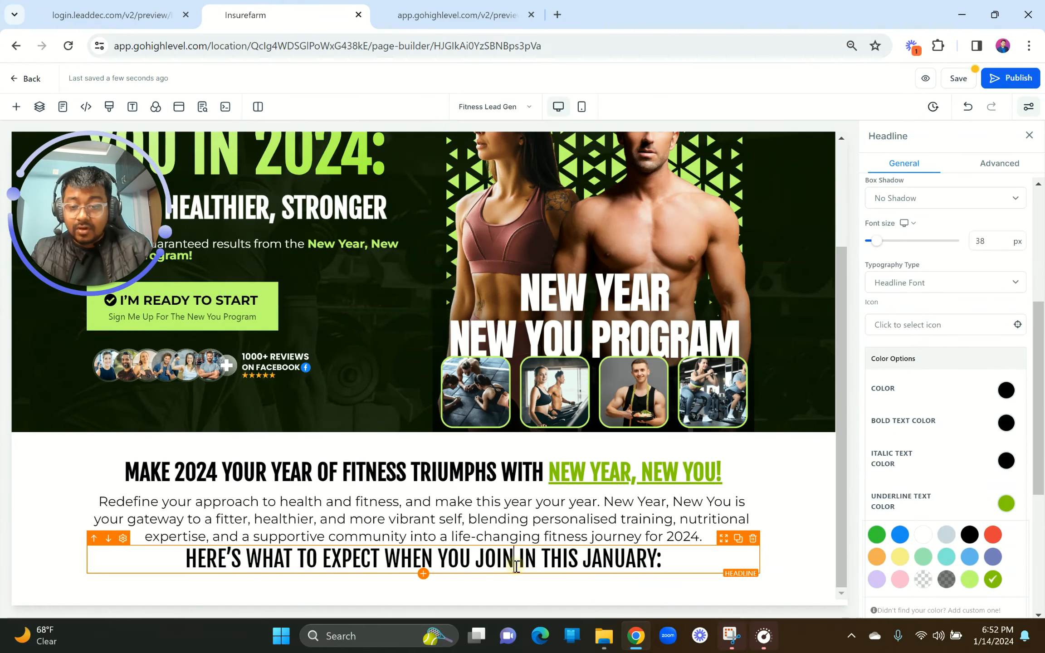
{"action": "scroll", "coordinate": [985, 449], "scroll_direction": "up", "scroll_amount": 2}
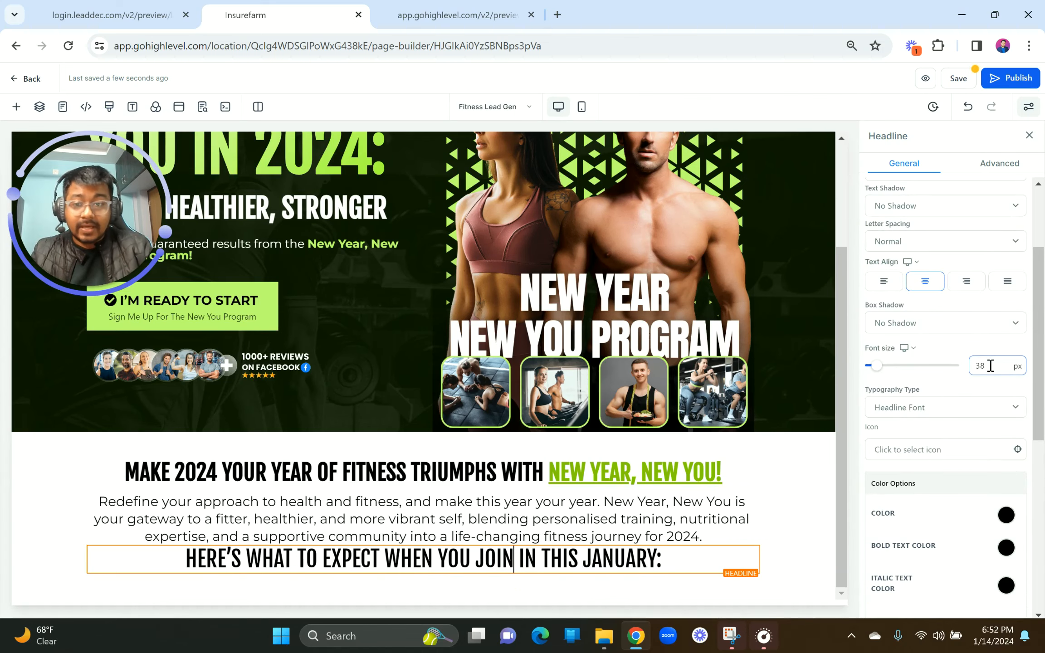
{"action": "double_click", "coordinate": [980, 366]}
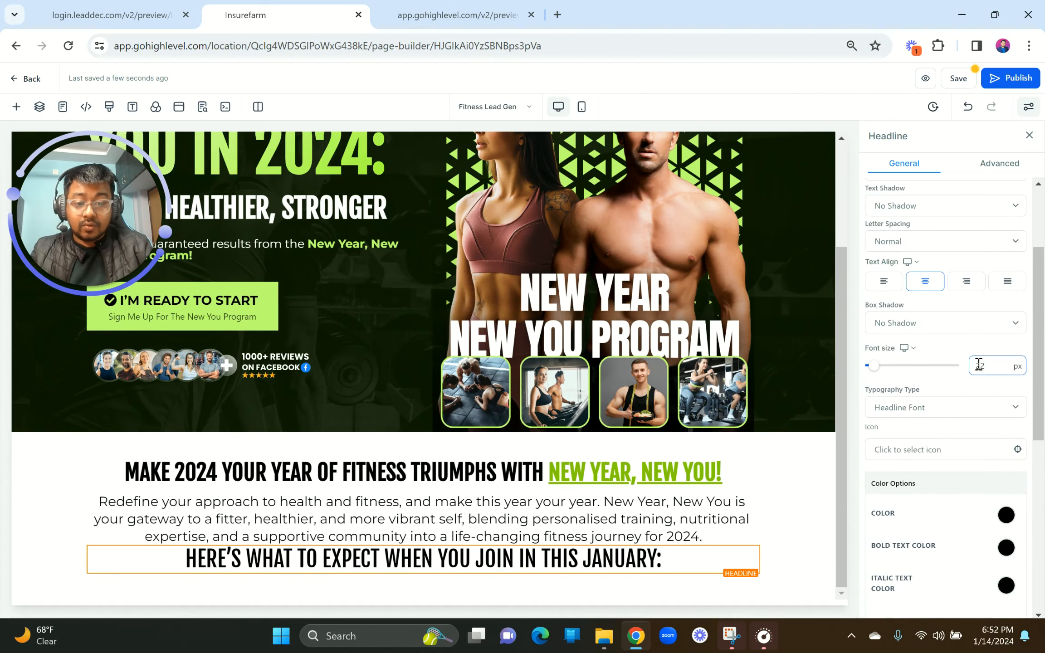
Step: Give the new heading a 20 px top margin
{"action": "scroll", "coordinate": [943, 467], "scroll_direction": "down", "scroll_amount": 6}
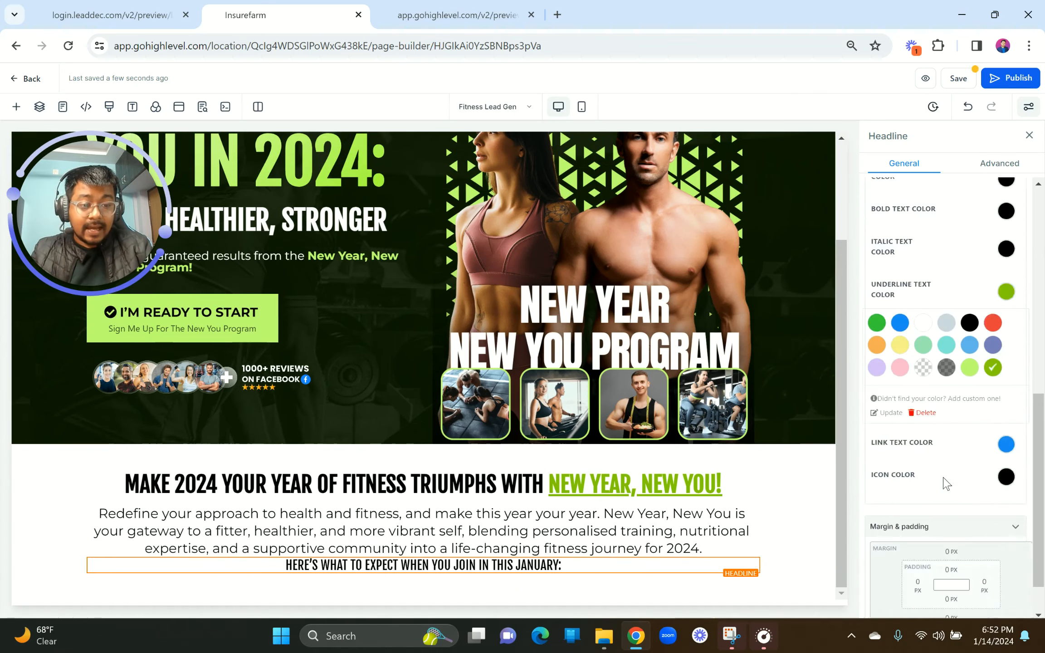
{"action": "scroll", "coordinate": [946, 500], "scroll_direction": "down", "scroll_amount": 1}
{"action": "left_click", "coordinate": [951, 501]}
{"action": "left_click", "coordinate": [931, 526]}
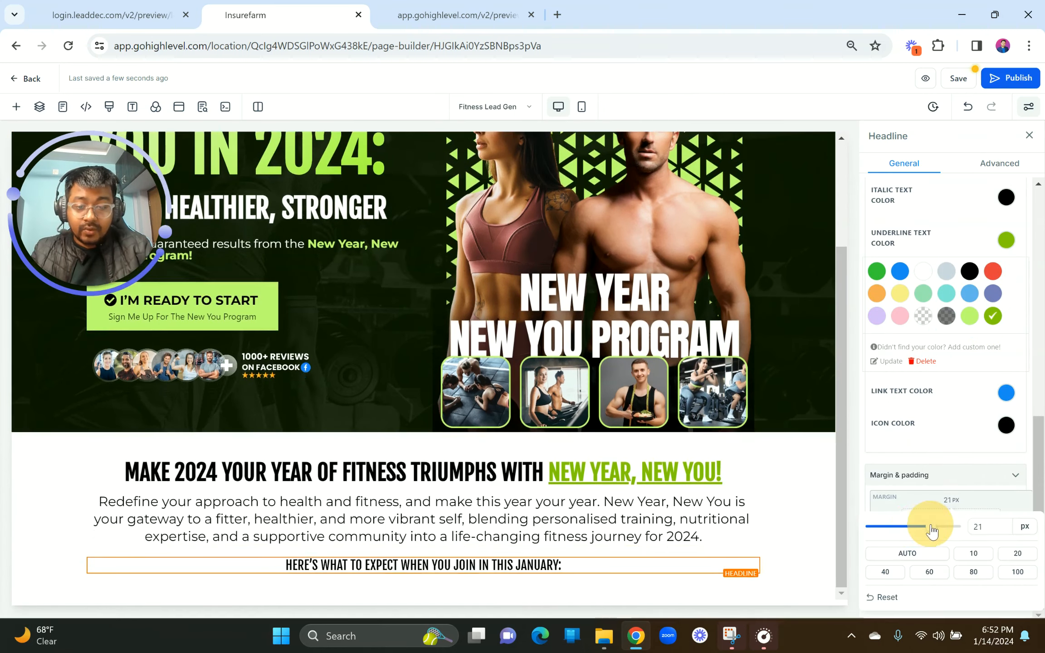
{"action": "left_click", "coordinate": [969, 527]}
{"action": "type", "text": "20"}
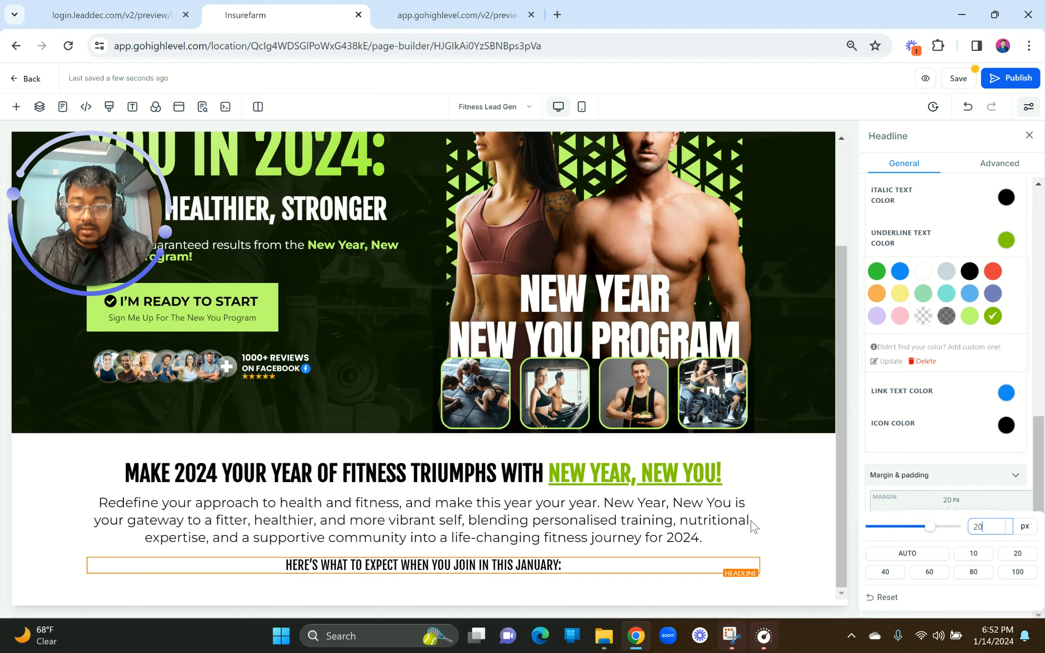
Step: Compare the heading's spacing against the reference preview
{"action": "left_click", "coordinate": [134, 12]}
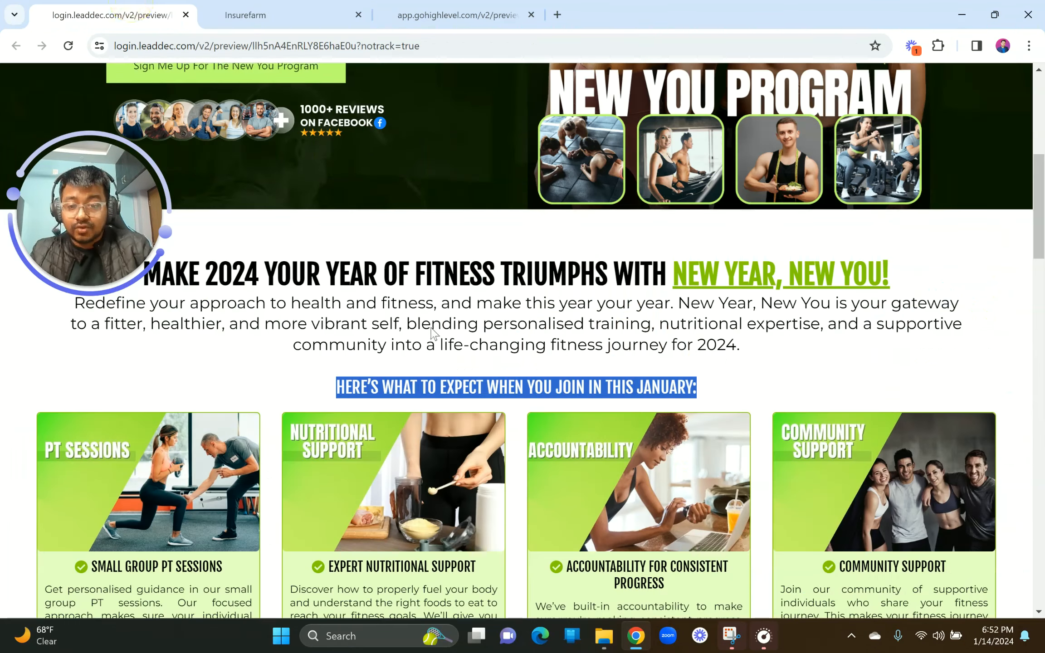
{"action": "scroll", "coordinate": [32, 402], "scroll_direction": "down", "scroll_amount": 2}
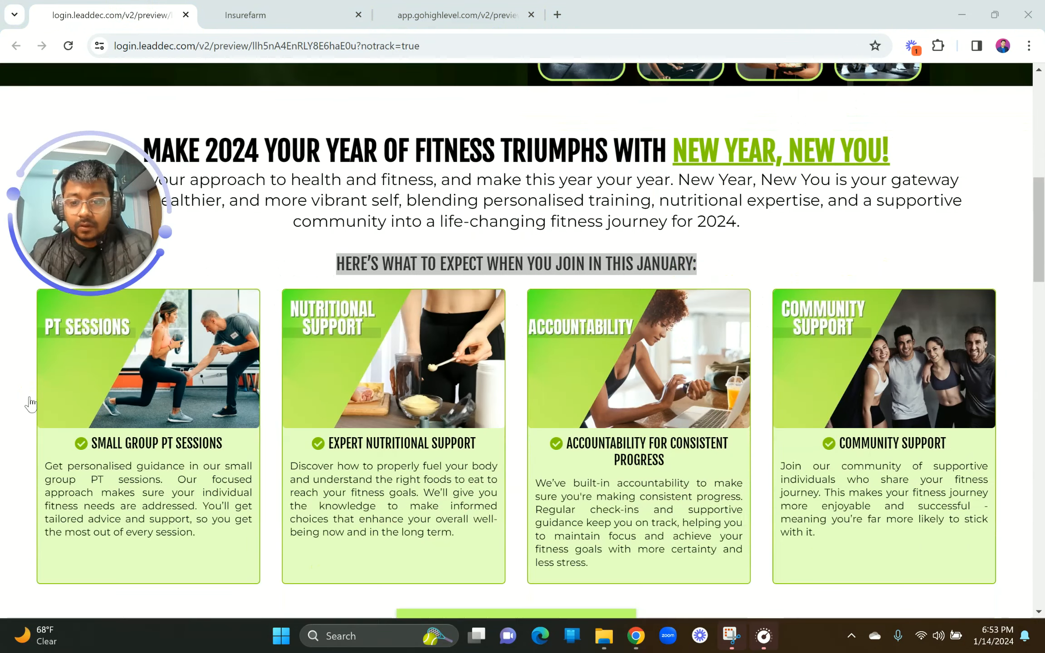
{"action": "left_click", "coordinate": [302, 6]}
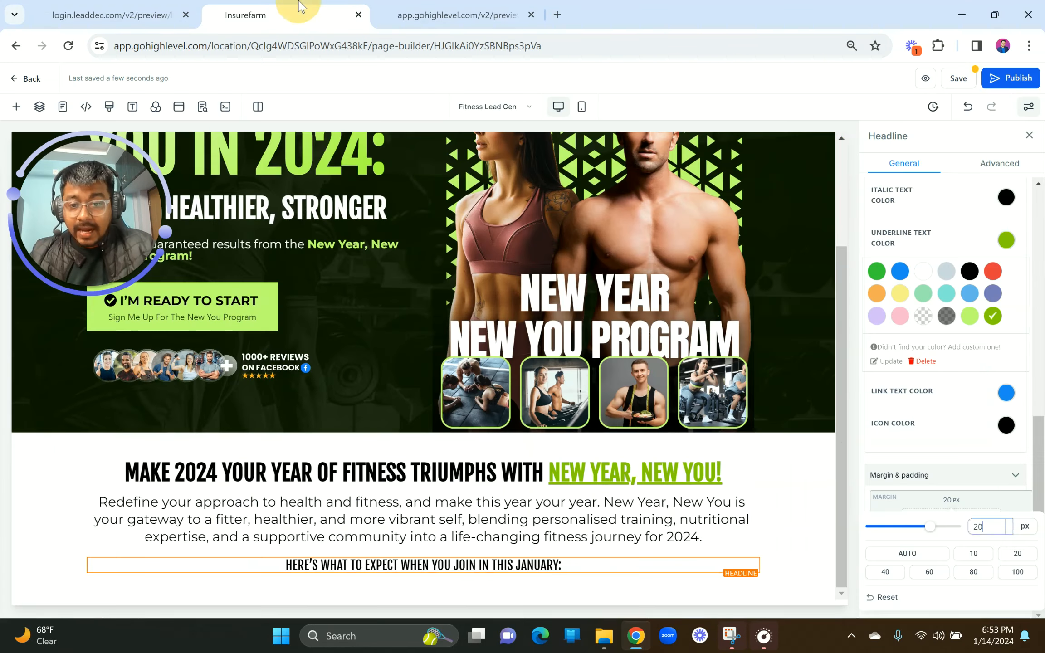
{"action": "key", "text": "ctrl+shift+Tab"}
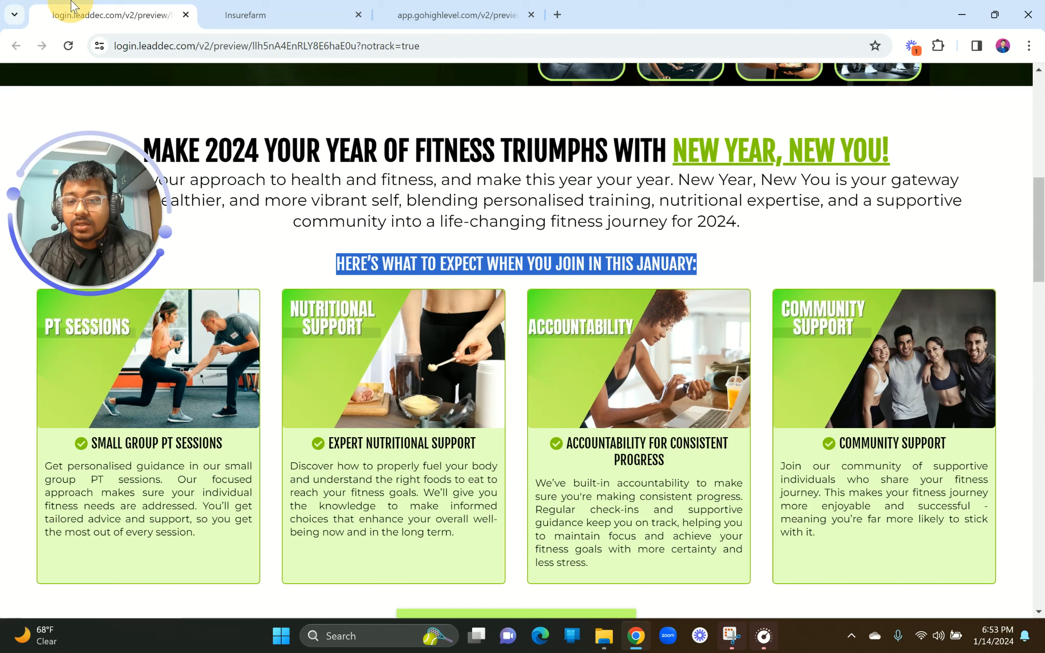
{"action": "scroll", "coordinate": [418, 310], "scroll_direction": "down", "scroll_amount": 1}
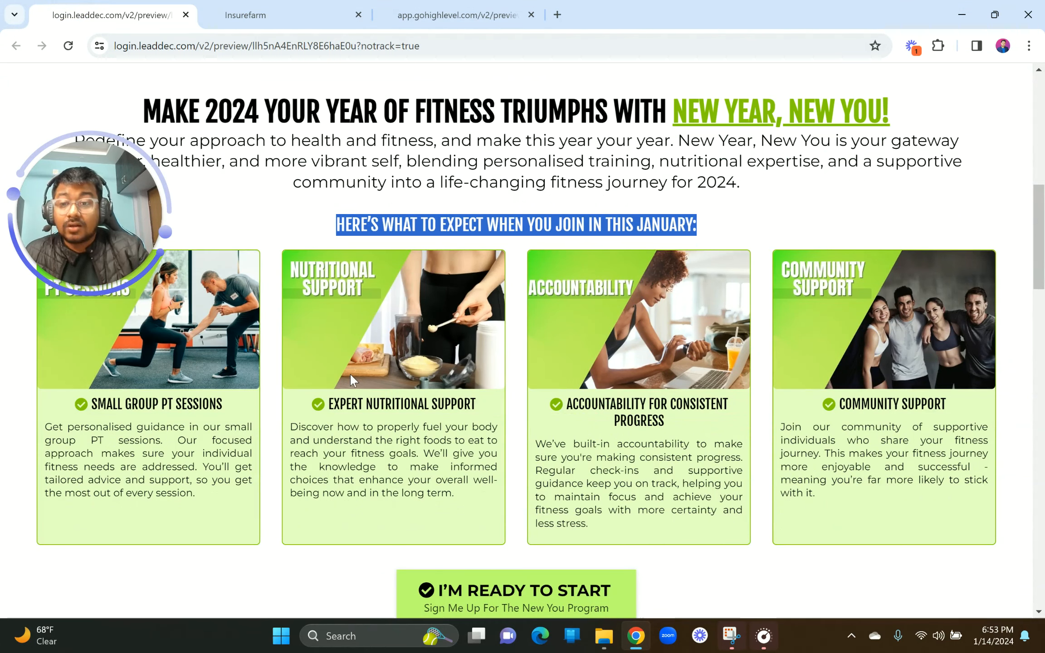
{"action": "left_click", "coordinate": [578, 213]}
{"action": "key", "text": "ctrl+Tab"}
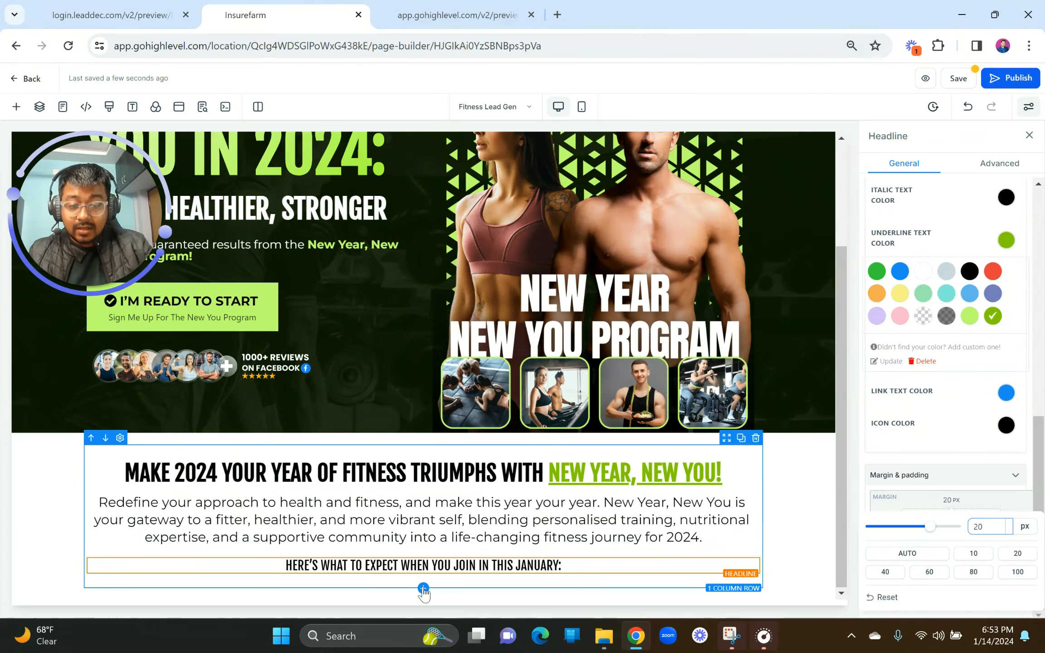
Step: Add a four-column row under the HERE'S WHAT TO EXPECT heading and select its first column
{"action": "left_click", "coordinate": [424, 588]}
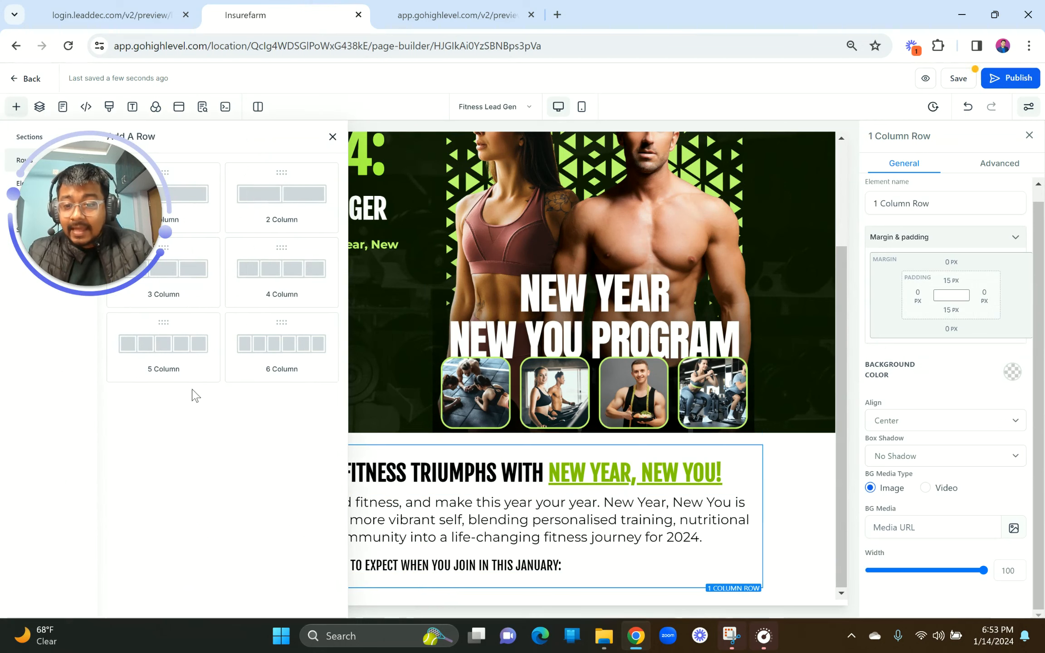
{"action": "left_click", "coordinate": [284, 288]}
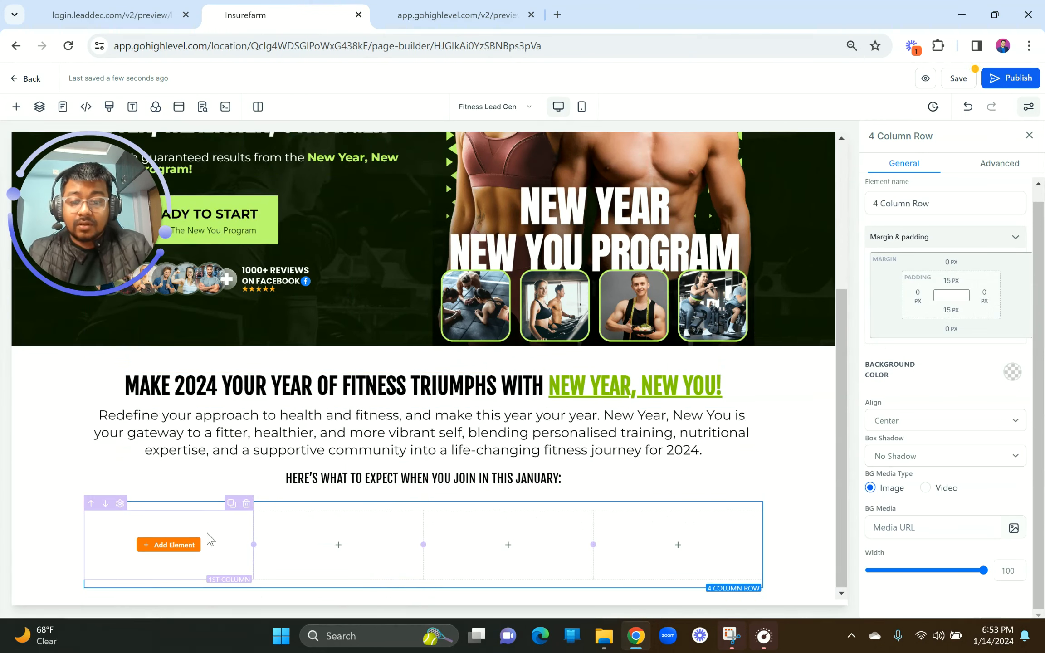
{"action": "left_click", "coordinate": [211, 537]}
{"action": "left_click", "coordinate": [114, 15]}
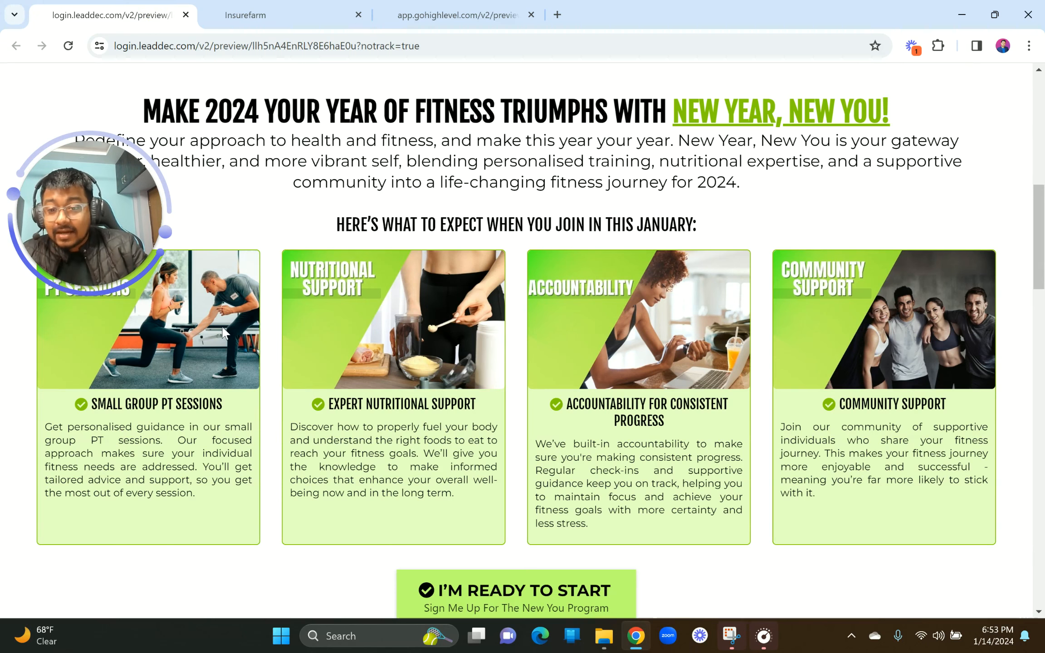
{"action": "left_click", "coordinate": [254, 15]}
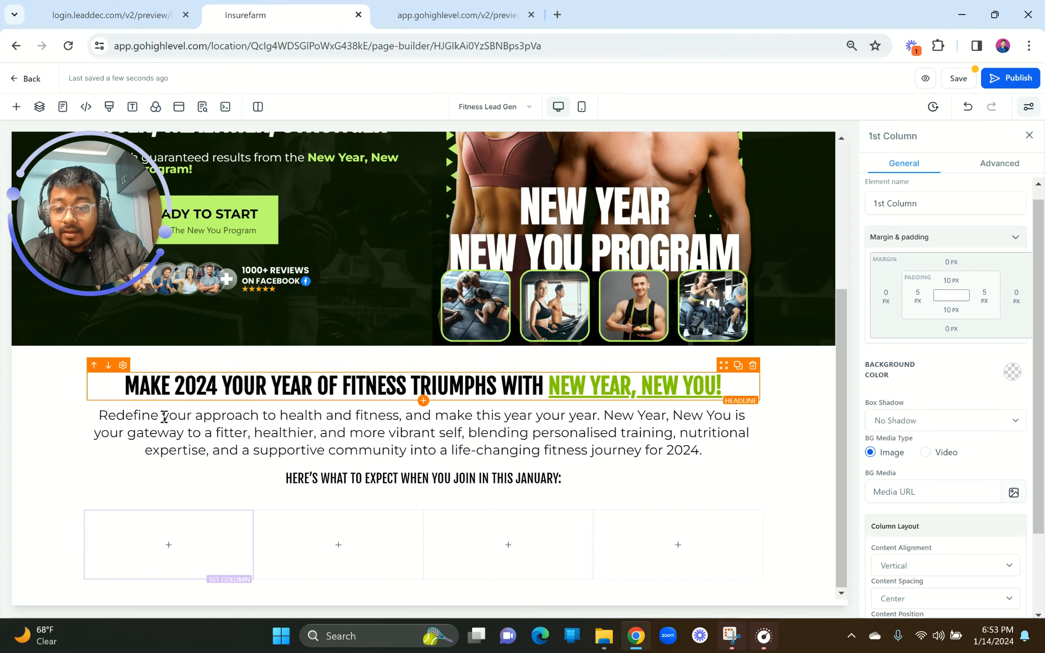
Step: Give the first feature column a lime background colour
{"action": "left_click", "coordinate": [186, 517]}
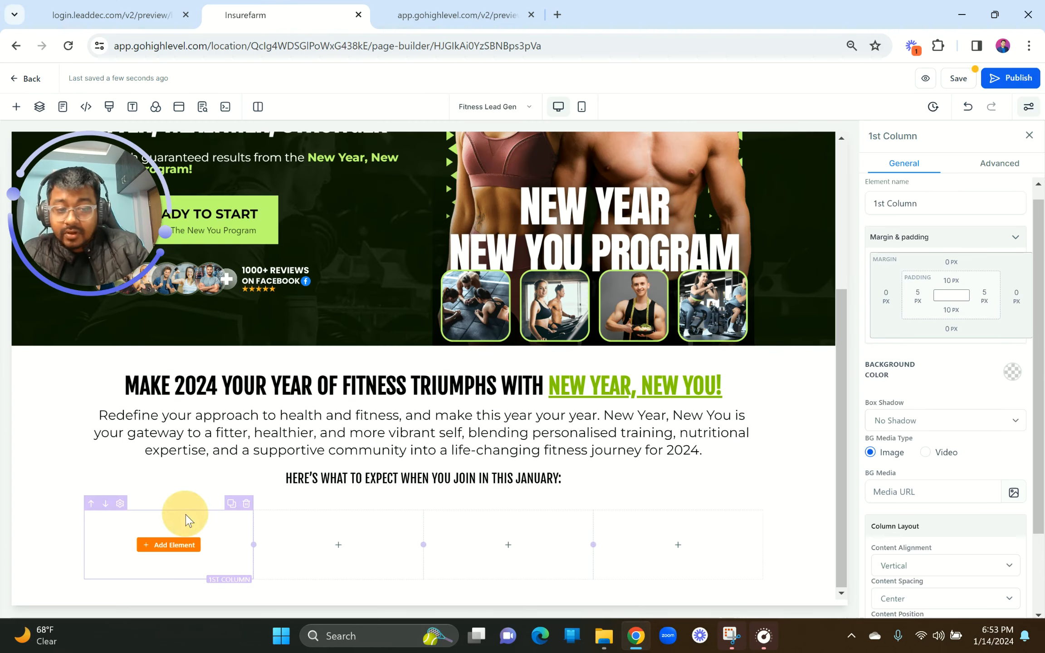
{"action": "left_click", "coordinate": [1012, 371]}
{"action": "left_click", "coordinate": [921, 450]}
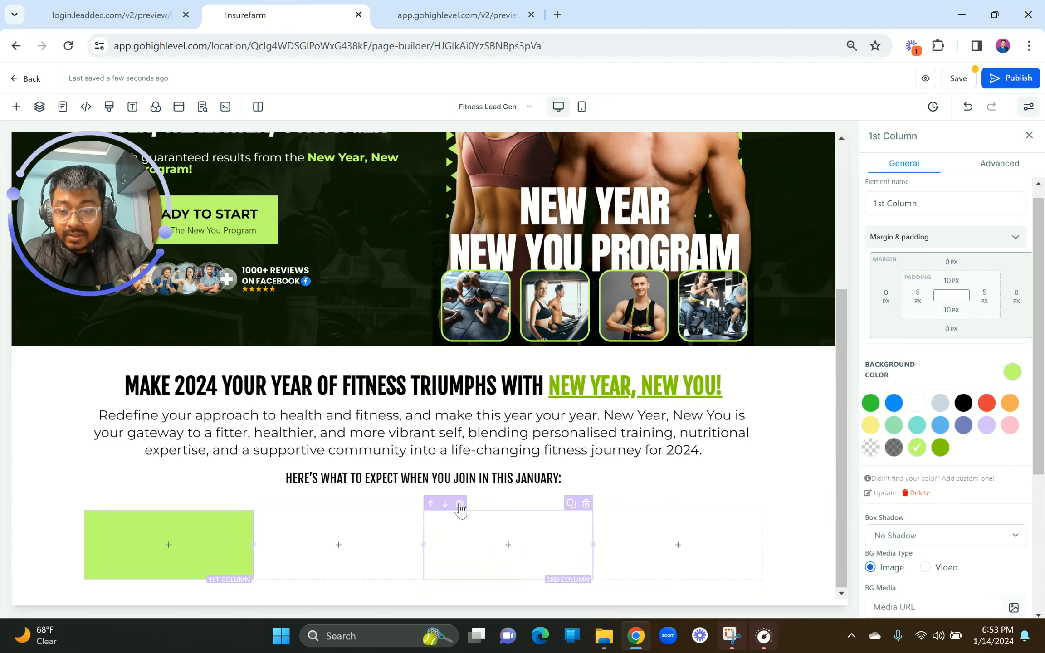
Step: Give the column a full 2px solid green border
{"action": "left_click", "coordinate": [995, 163]}
{"action": "left_click", "coordinate": [935, 254]}
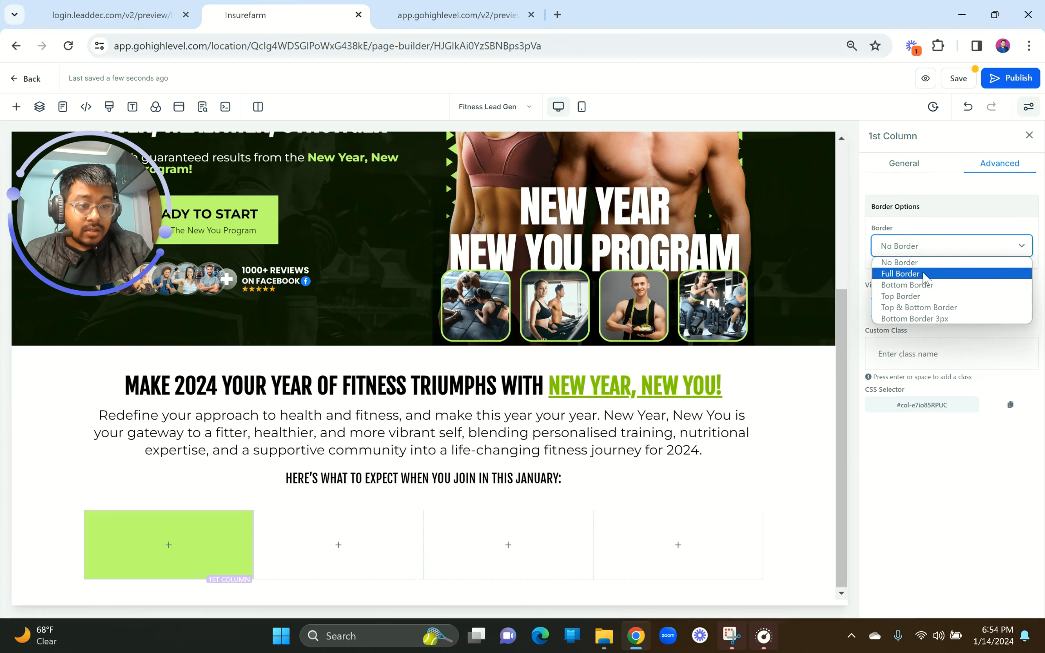
{"action": "left_click", "coordinate": [905, 272]}
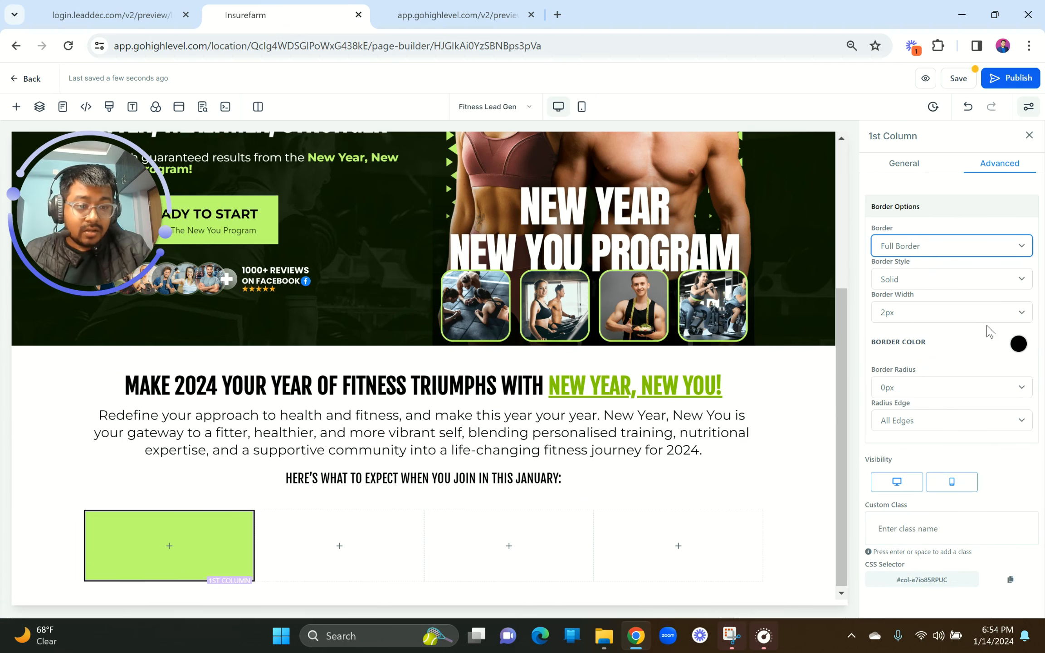
{"action": "left_click", "coordinate": [971, 318]}
{"action": "left_click", "coordinate": [966, 340]}
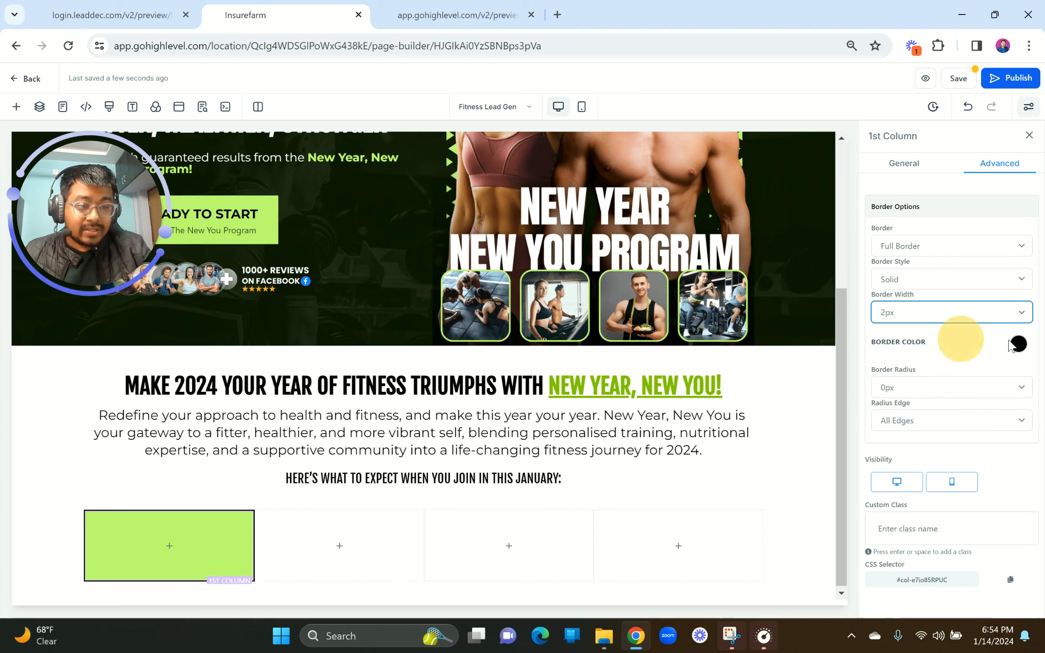
{"action": "left_click", "coordinate": [1014, 344]}
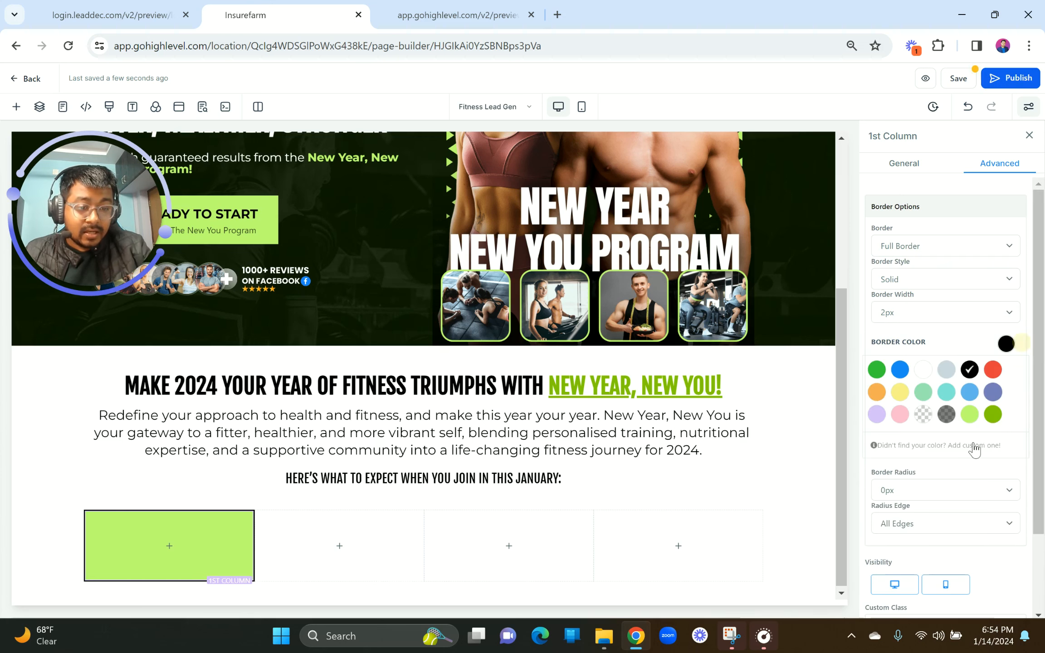
{"action": "left_click", "coordinate": [994, 415]}
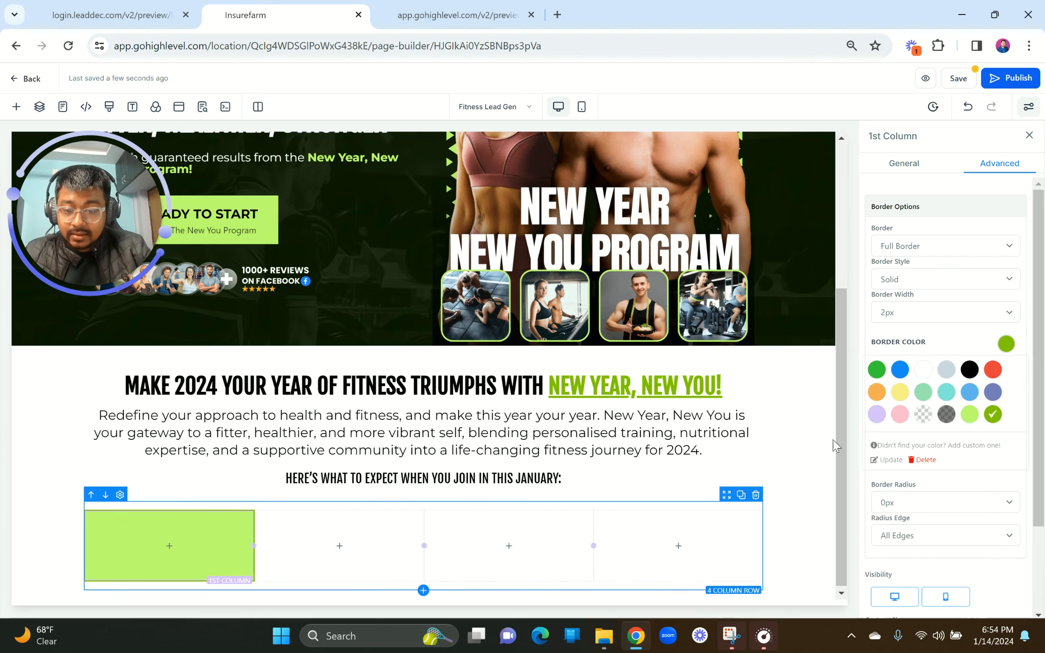
{"action": "left_click", "coordinate": [164, 547]}
{"action": "left_click_drag", "start_coordinate": [104, 228], "coordinate": [108, 565]}
Step: Insert an Image element in the first column showing the PT Sessions picture from the media library
{"action": "left_click_drag", "start_coordinate": [292, 590], "coordinate": [336, 574]}
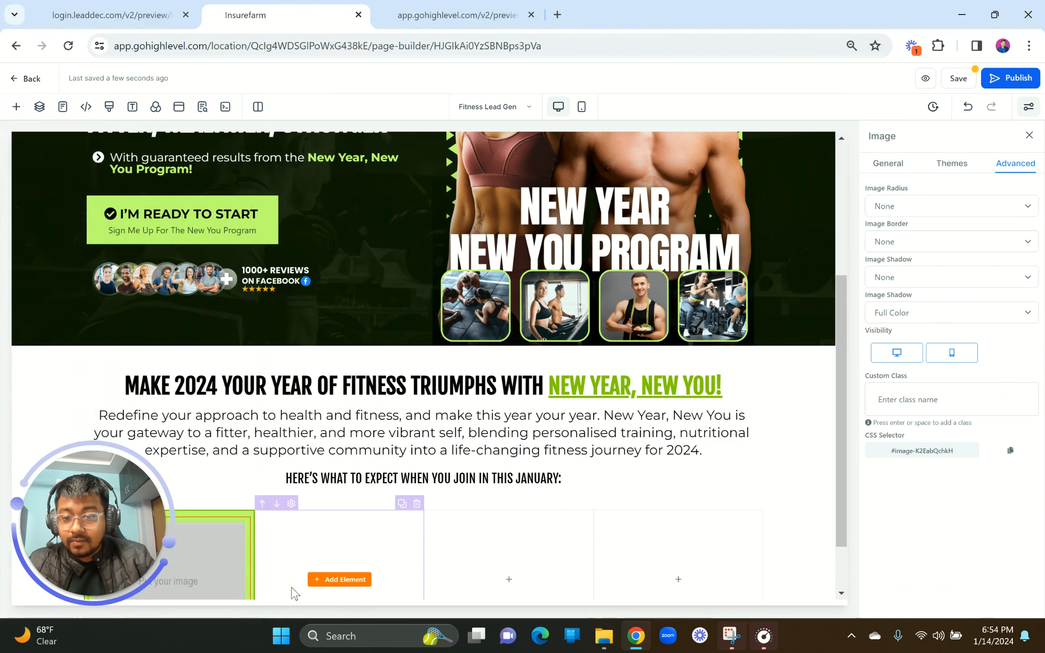
{"action": "left_click_drag", "start_coordinate": [53, 539], "coordinate": [79, 204]}
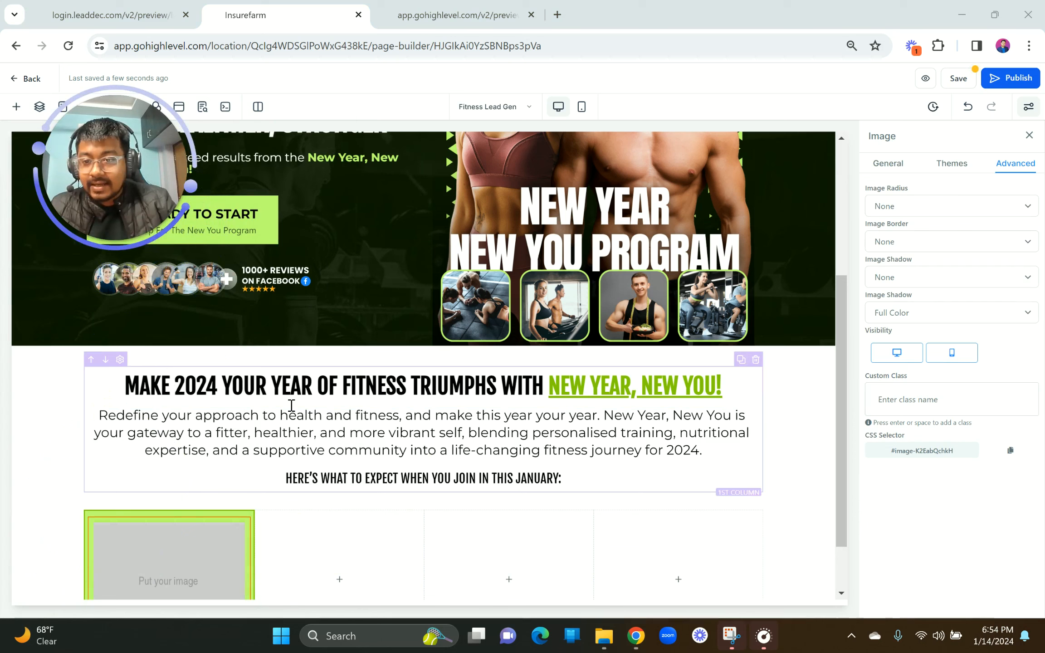
{"action": "scroll", "coordinate": [222, 497], "scroll_direction": "down", "scroll_amount": 2}
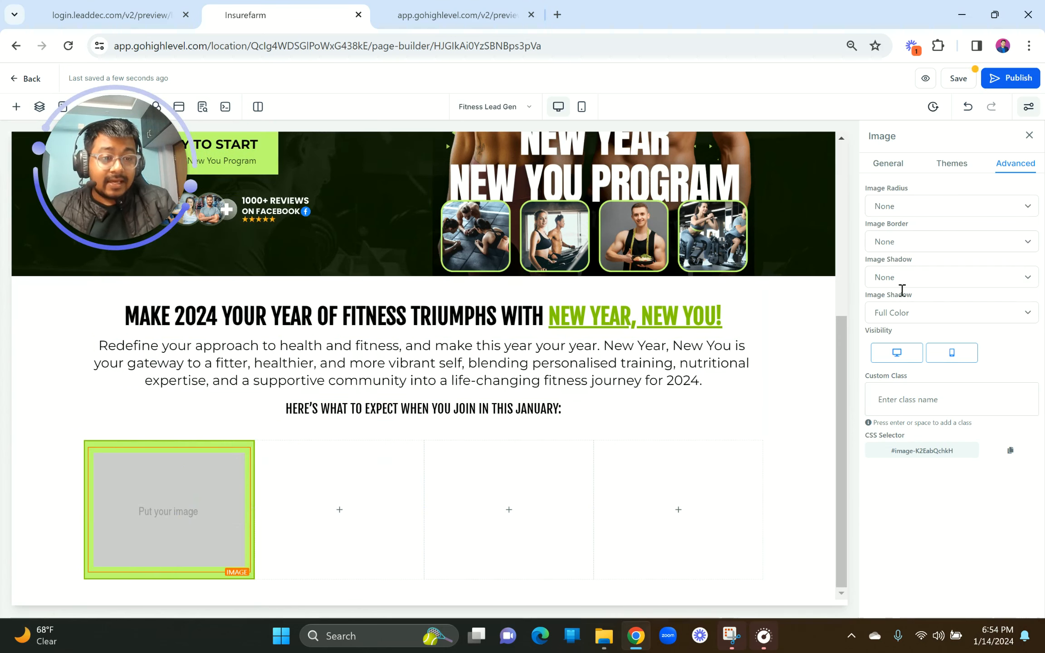
{"action": "left_click", "coordinate": [888, 163]}
{"action": "scroll", "coordinate": [980, 374], "scroll_direction": "down", "scroll_amount": 3}
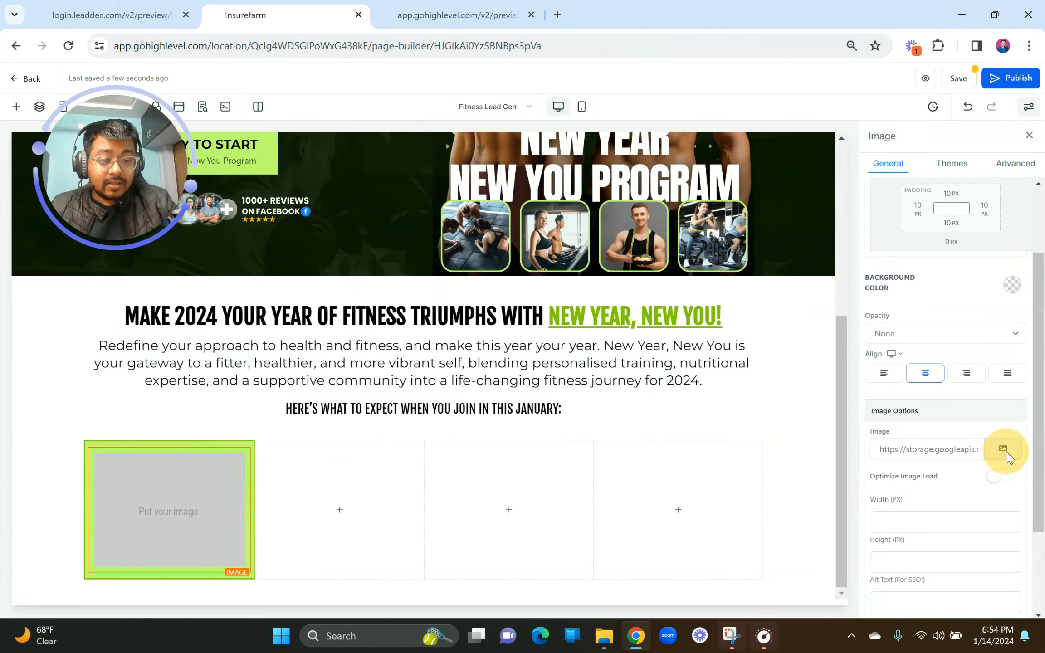
{"action": "left_click", "coordinate": [1004, 449]}
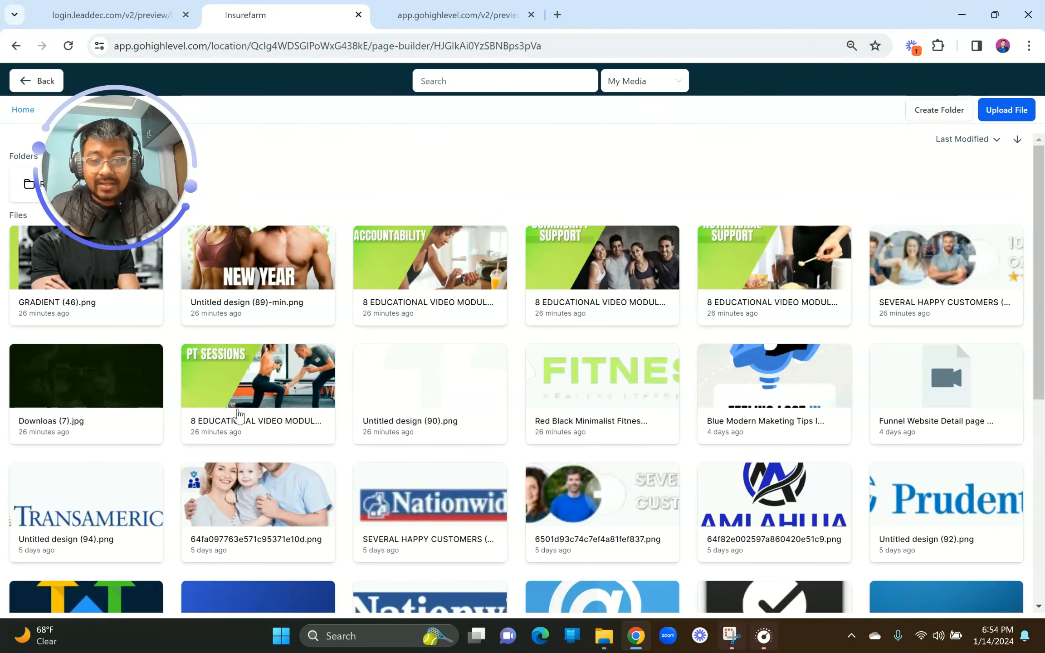
{"action": "left_click", "coordinate": [136, 15]}
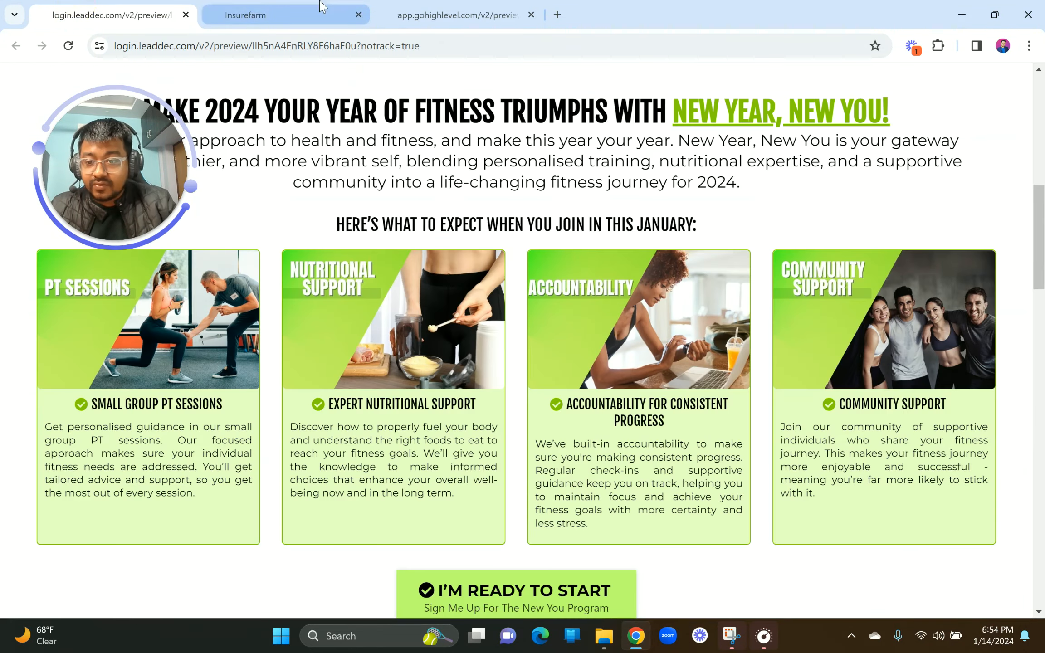
{"action": "left_click", "coordinate": [320, 7]}
{"action": "double_click", "coordinate": [251, 370]}
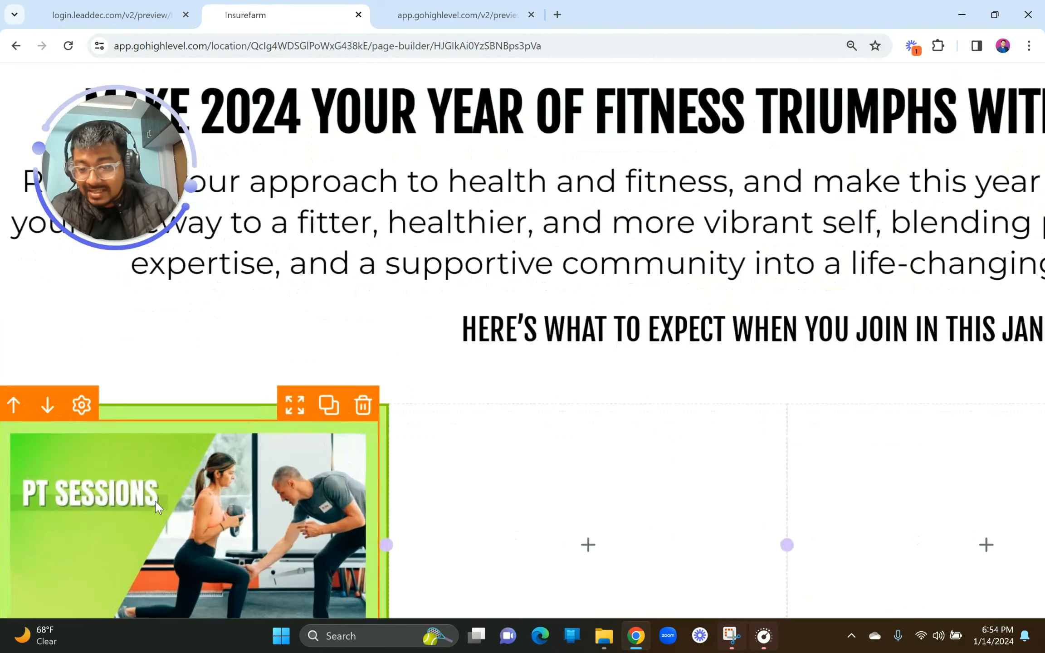
{"action": "scroll", "coordinate": [155, 508], "scroll_direction": "left", "scroll_amount": 2}
{"action": "scroll", "coordinate": [156, 508], "scroll_direction": "down", "scroll_amount": 3}
{"action": "scroll", "coordinate": [155, 507], "scroll_direction": "up", "scroll_amount": 1}
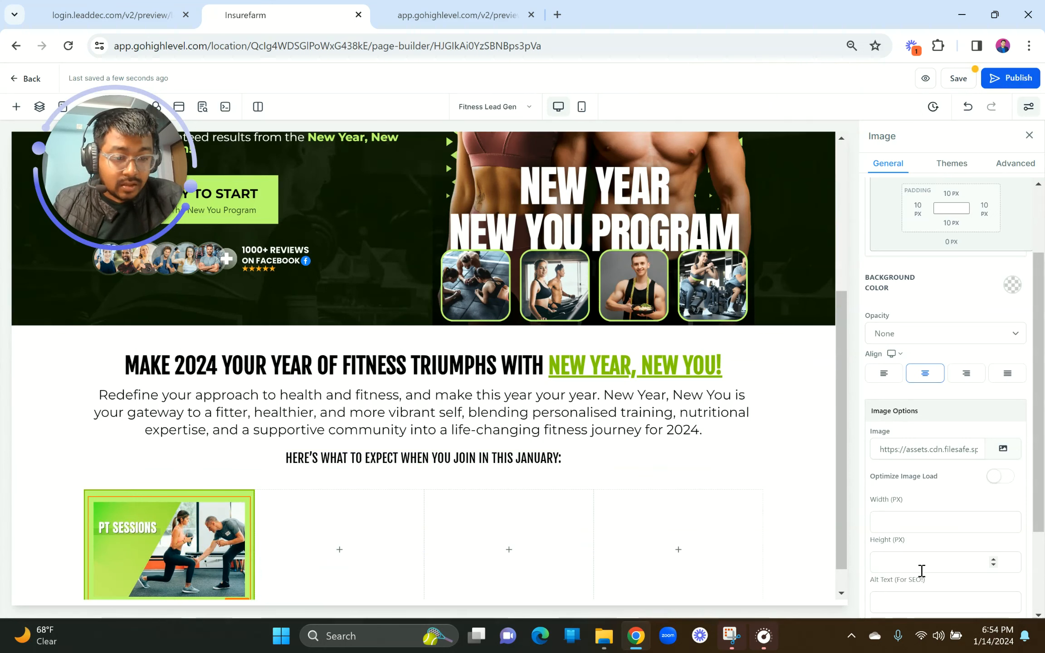
Step: Set the PT Sessions image's top, left, right and bottom padding to 0 px
{"action": "scroll", "coordinate": [928, 579], "scroll_direction": "down", "scroll_amount": 3}
{"action": "scroll", "coordinate": [930, 580], "scroll_direction": "up", "scroll_amount": 5}
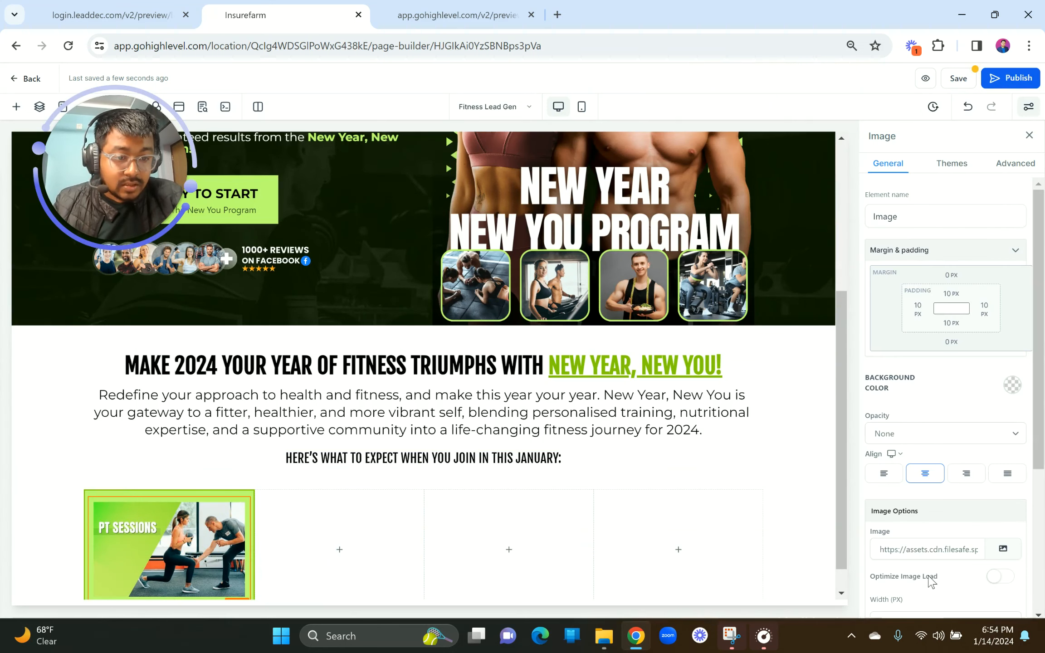
{"action": "left_click", "coordinate": [951, 296]}
{"action": "left_click_drag", "start_coordinate": [889, 324], "coordinate": [821, 322]}
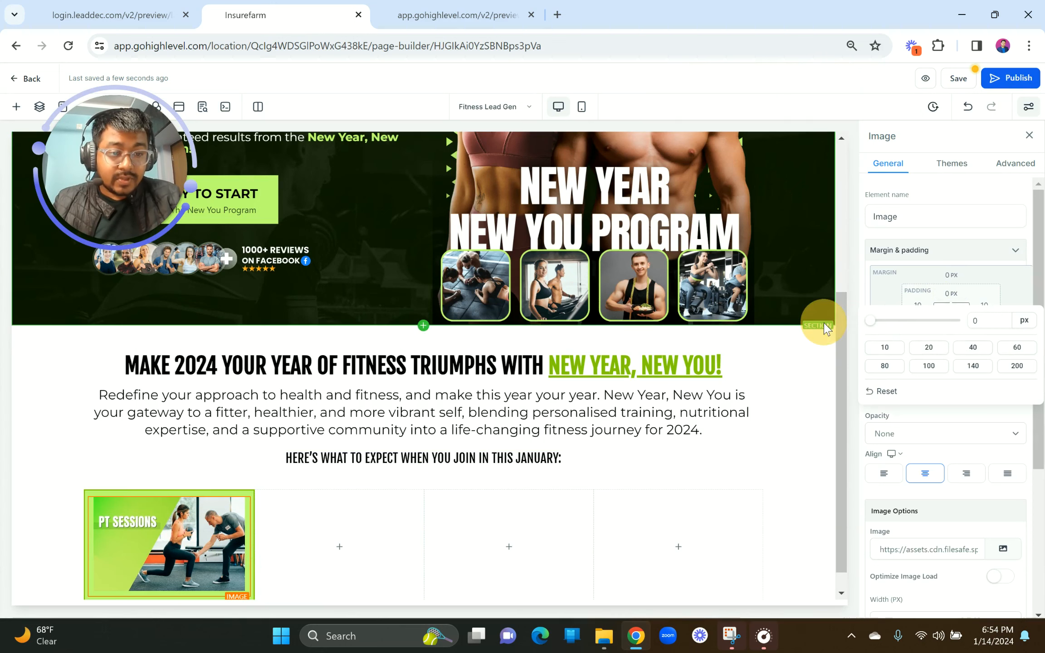
{"action": "left_click", "coordinate": [942, 413]}
{"action": "left_click", "coordinate": [918, 309]}
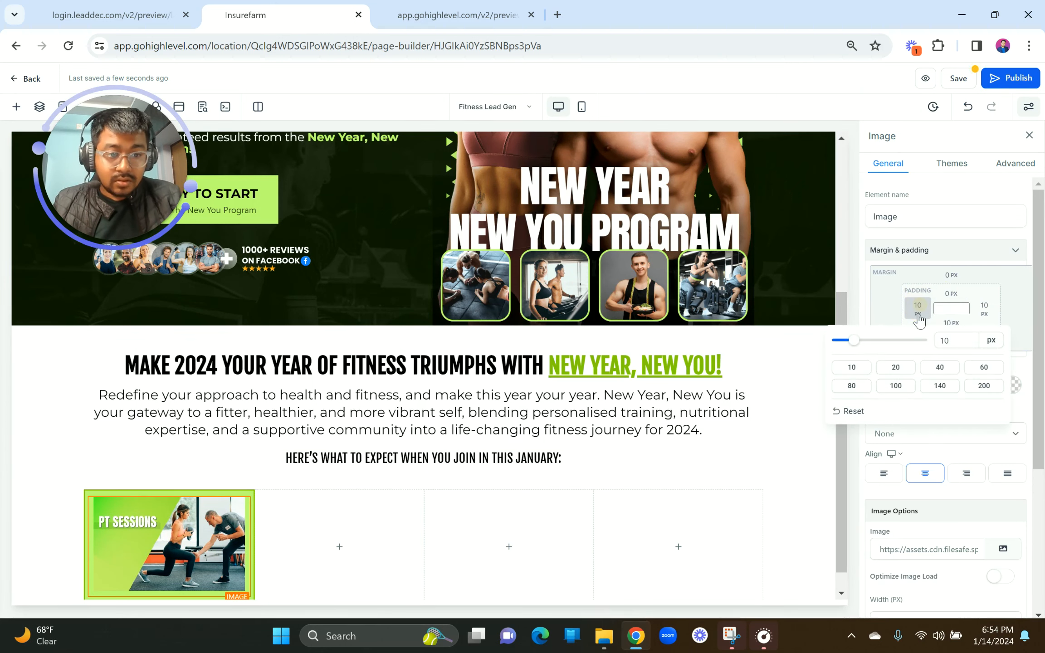
{"action": "left_click_drag", "start_coordinate": [856, 341], "coordinate": [793, 346]}
{"action": "left_click", "coordinate": [982, 308]}
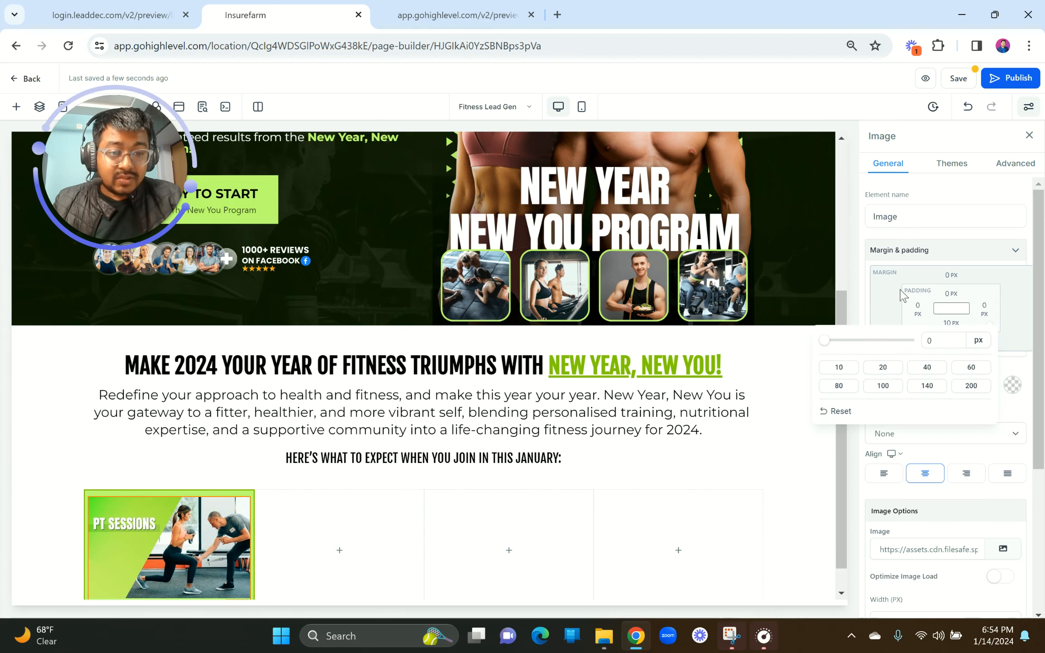
{"action": "left_click", "coordinate": [889, 290]}
{"action": "left_click", "coordinate": [949, 324]}
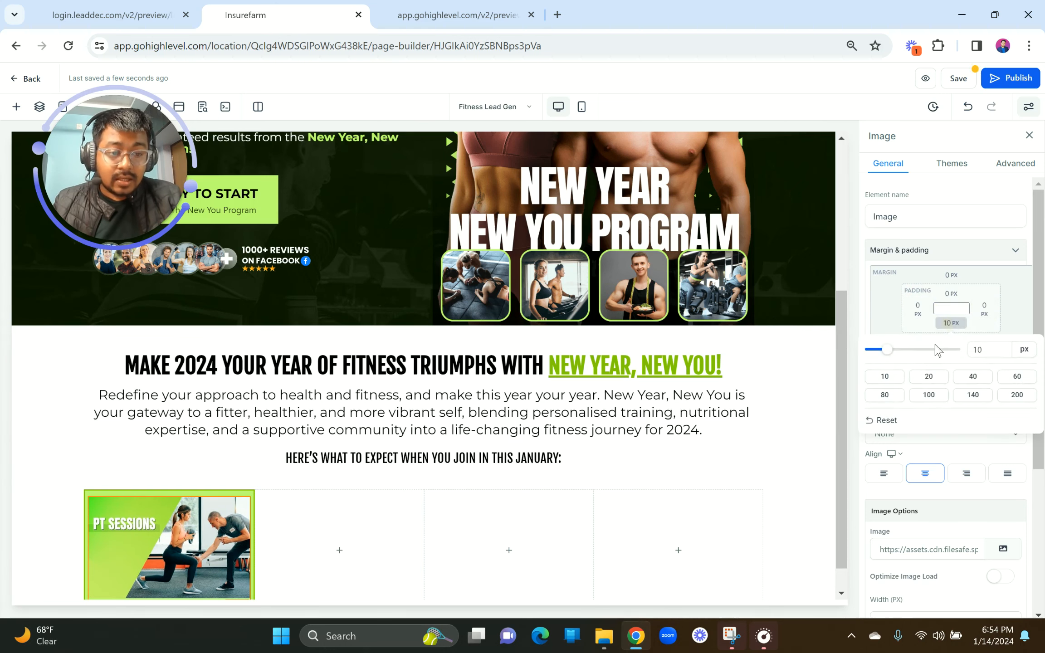
{"action": "left_click_drag", "start_coordinate": [888, 354], "coordinate": [828, 345]}
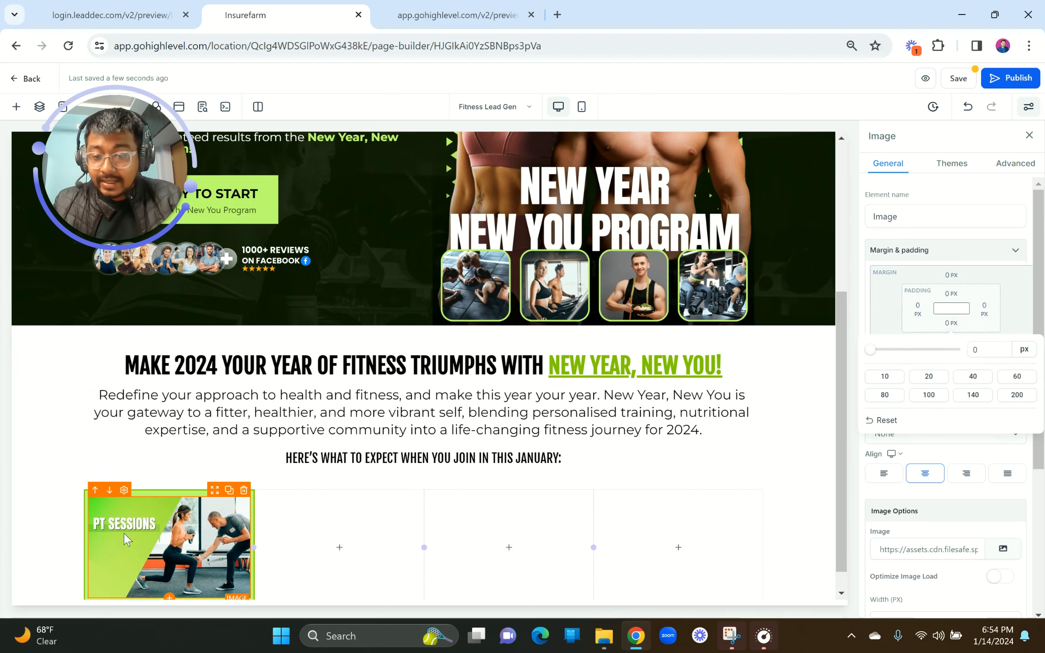
{"action": "left_click", "coordinate": [161, 493]}
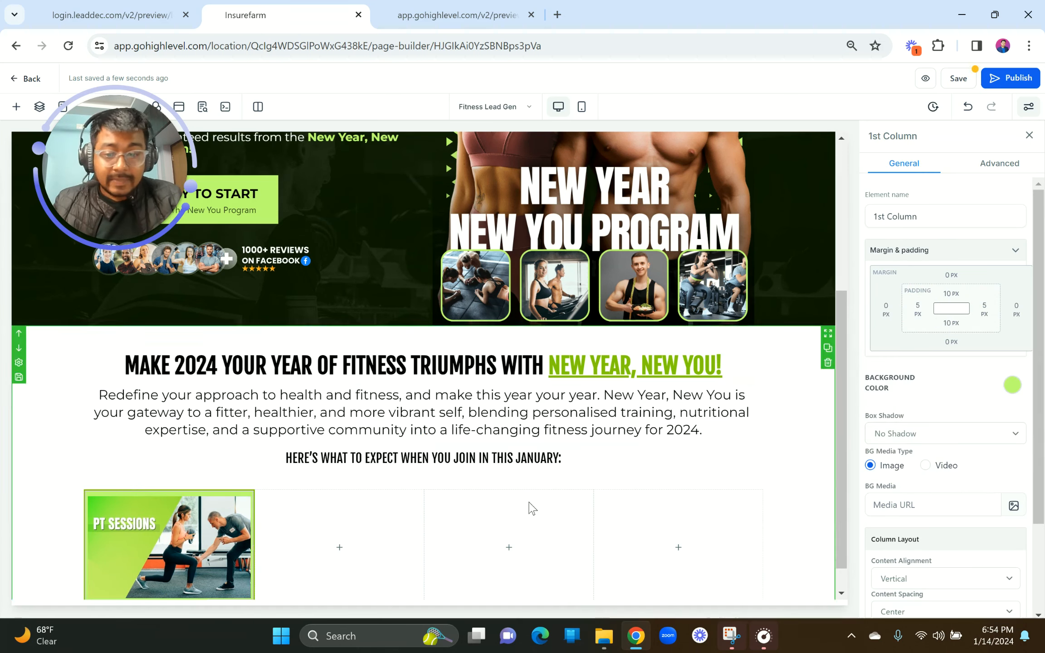
Step: Set the first column's top, left and right padding to 0 and bottom padding to 14 px
{"action": "left_click", "coordinate": [950, 294]}
{"action": "left_click_drag", "start_coordinate": [894, 323], "coordinate": [812, 323]}
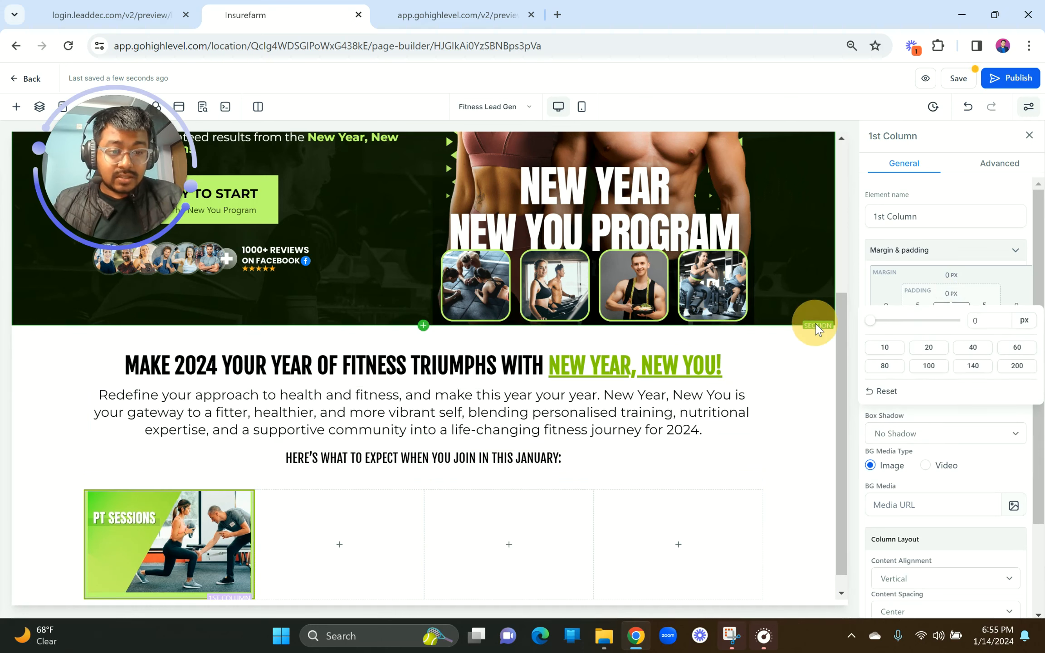
{"action": "left_click", "coordinate": [951, 423]}
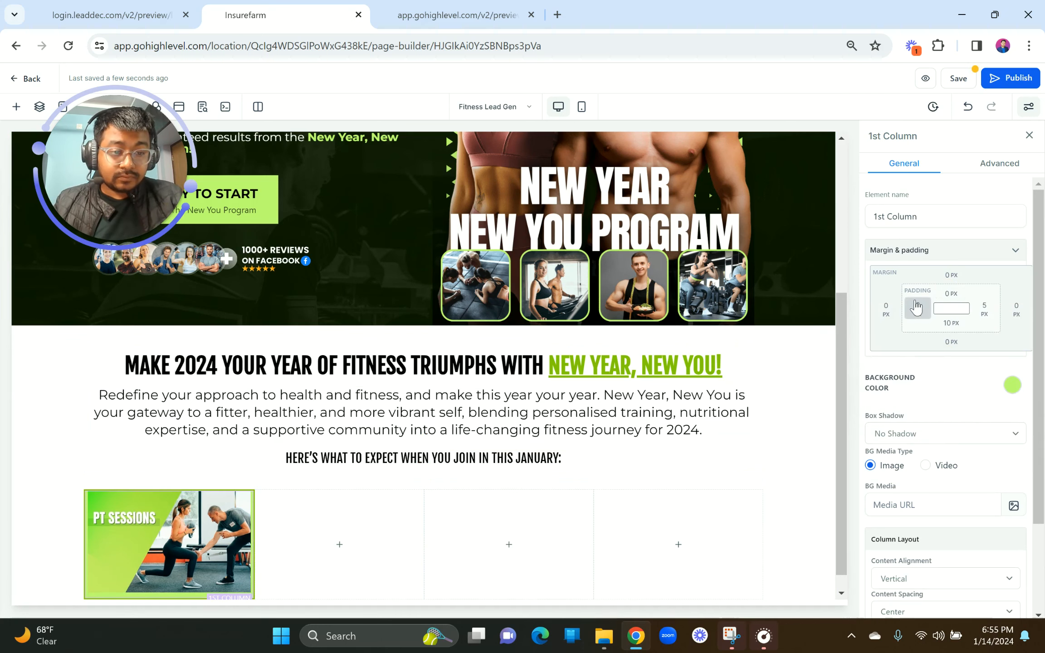
{"action": "left_click", "coordinate": [917, 307]}
{"action": "left_click_drag", "start_coordinate": [867, 341], "coordinate": [838, 341]}
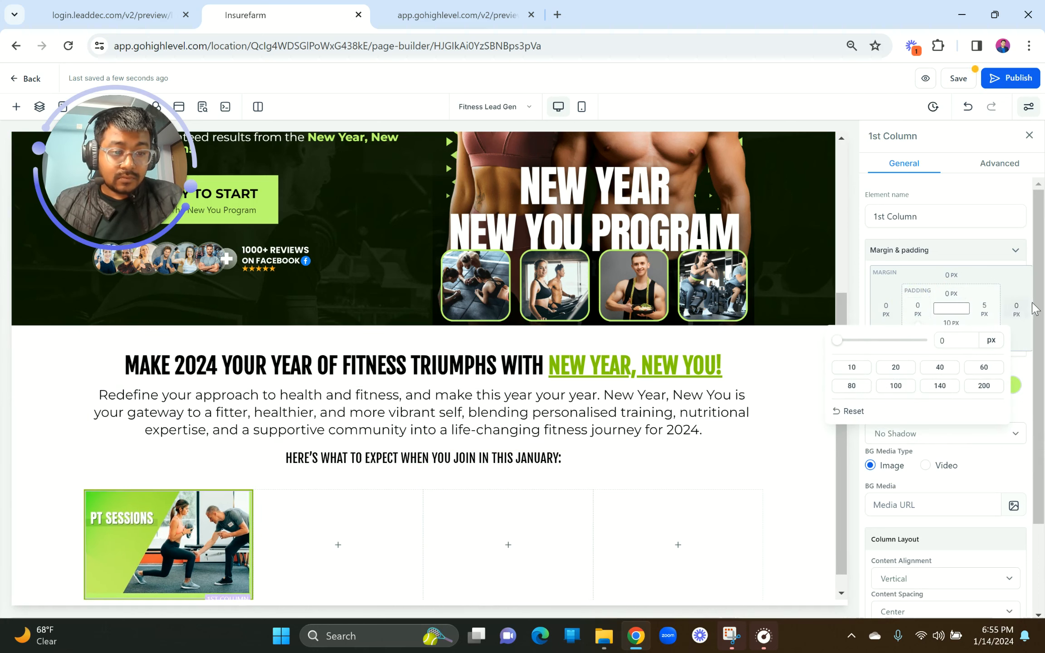
{"action": "left_click", "coordinate": [986, 313]}
{"action": "left_click_drag", "start_coordinate": [831, 341], "coordinate": [822, 341]}
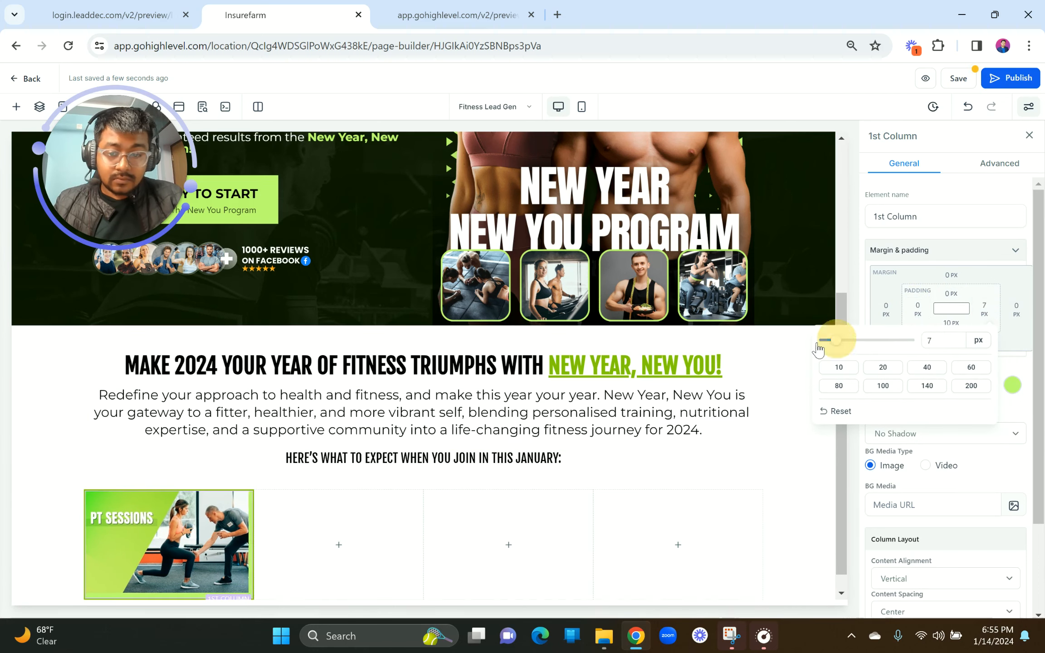
{"action": "scroll", "coordinate": [332, 522], "scroll_direction": "down", "scroll_amount": 1}
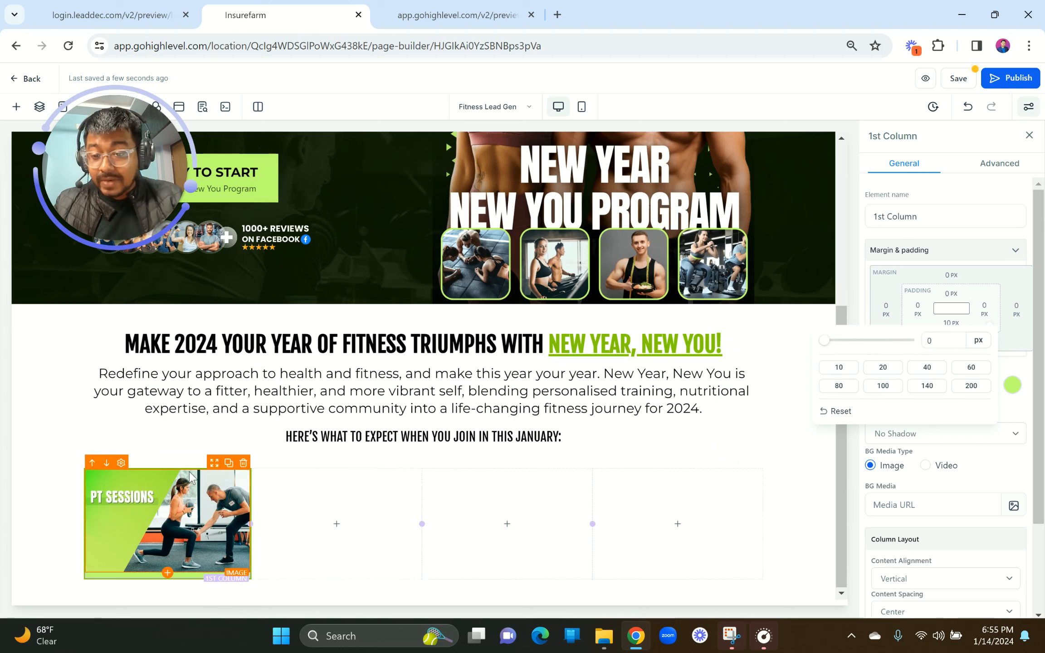
{"action": "left_click", "coordinate": [956, 322]}
{"action": "mouse_move", "coordinate": [890, 353]}
{"action": "left_mouse_down"}
{"action": "mouse_move", "coordinate": [903, 349]}
{"action": "mouse_move", "coordinate": [894, 349]}
{"action": "left_mouse_up"}
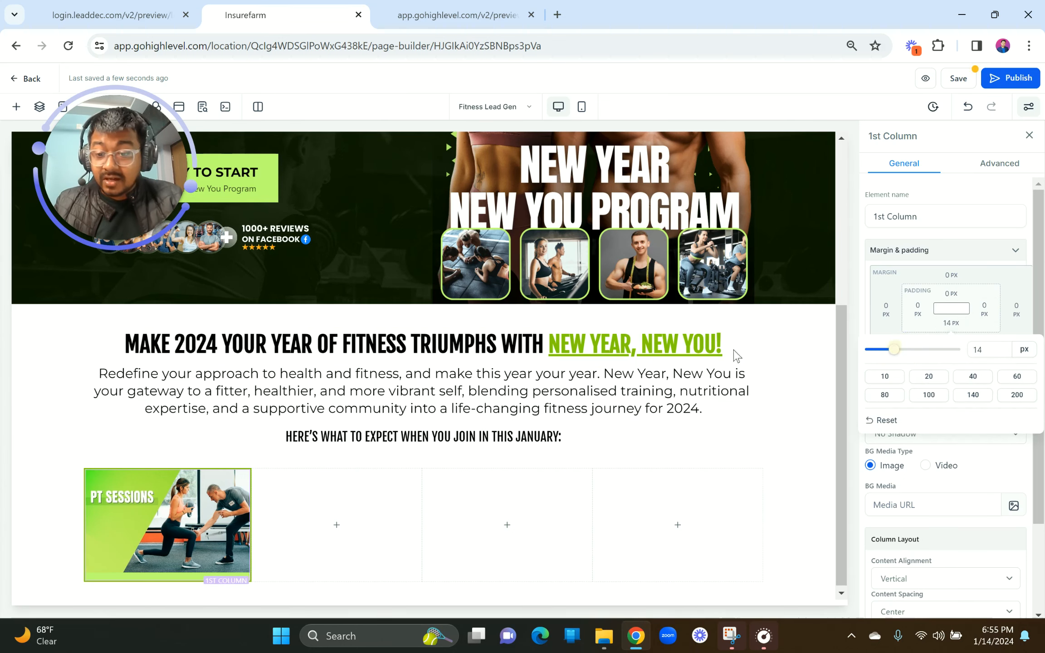
Step: Give the column a 5px border radius on its top edges only
{"action": "left_click", "coordinate": [1000, 164]}
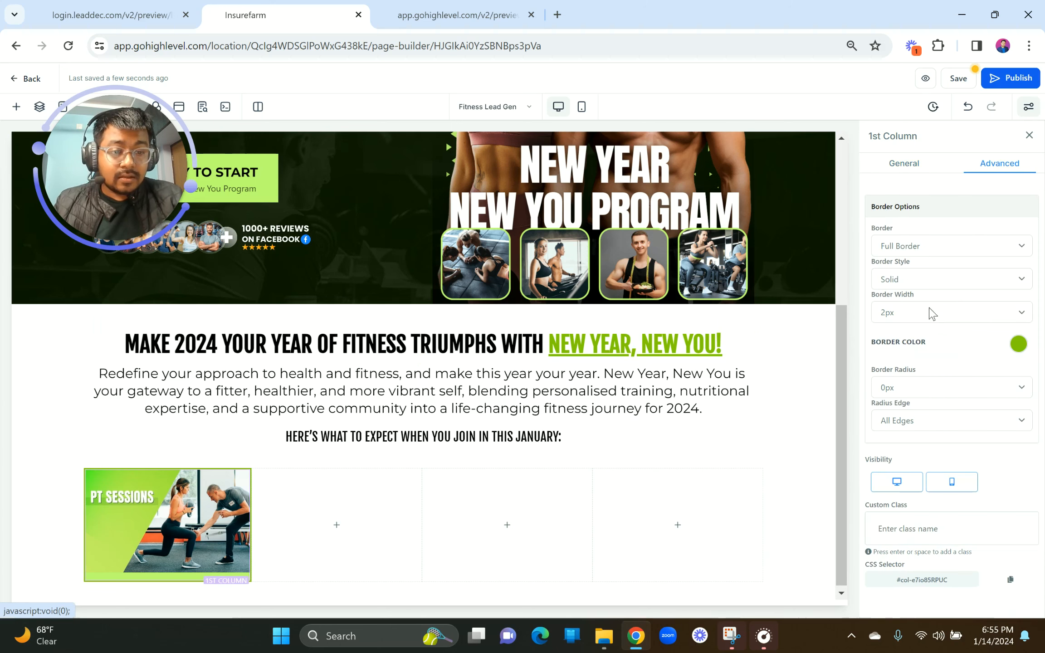
{"action": "left_click", "coordinate": [897, 391]}
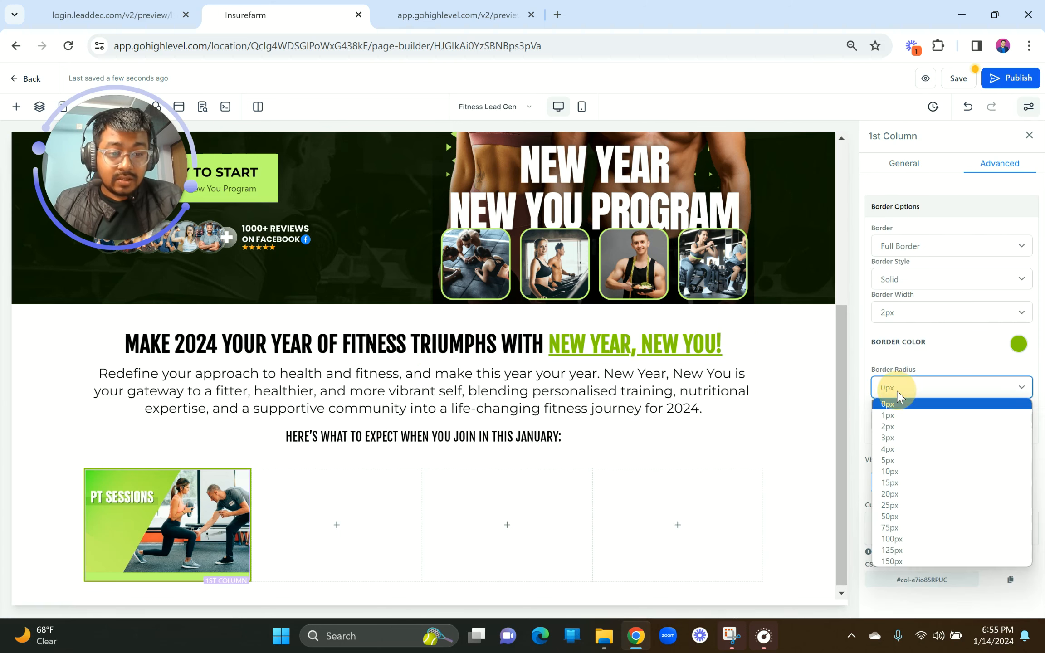
{"action": "left_click", "coordinate": [899, 461]}
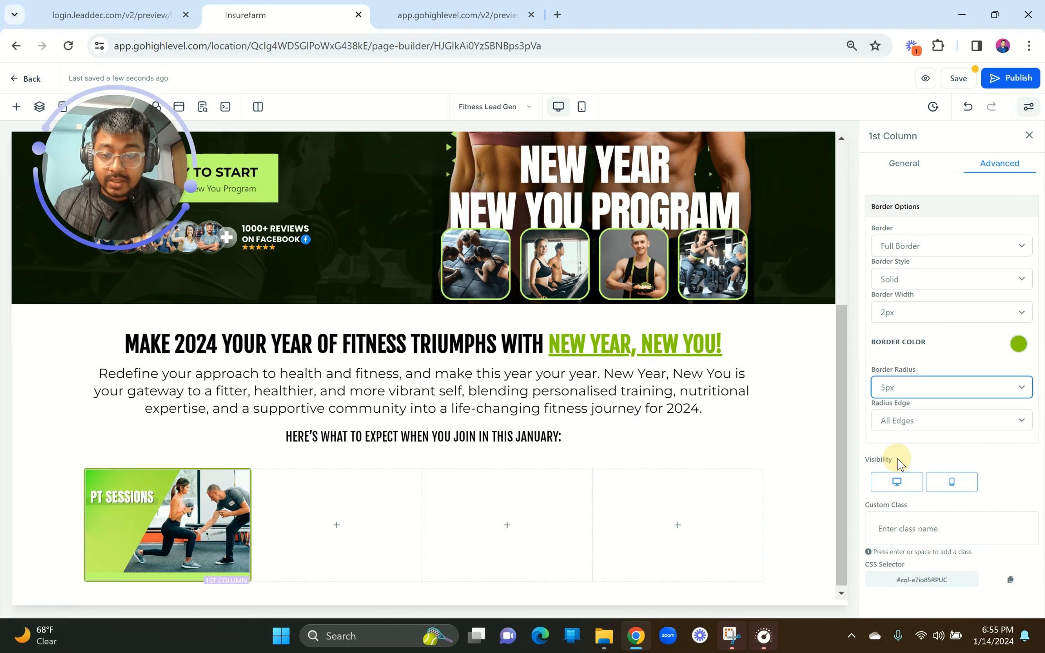
{"action": "left_click", "coordinate": [910, 417]}
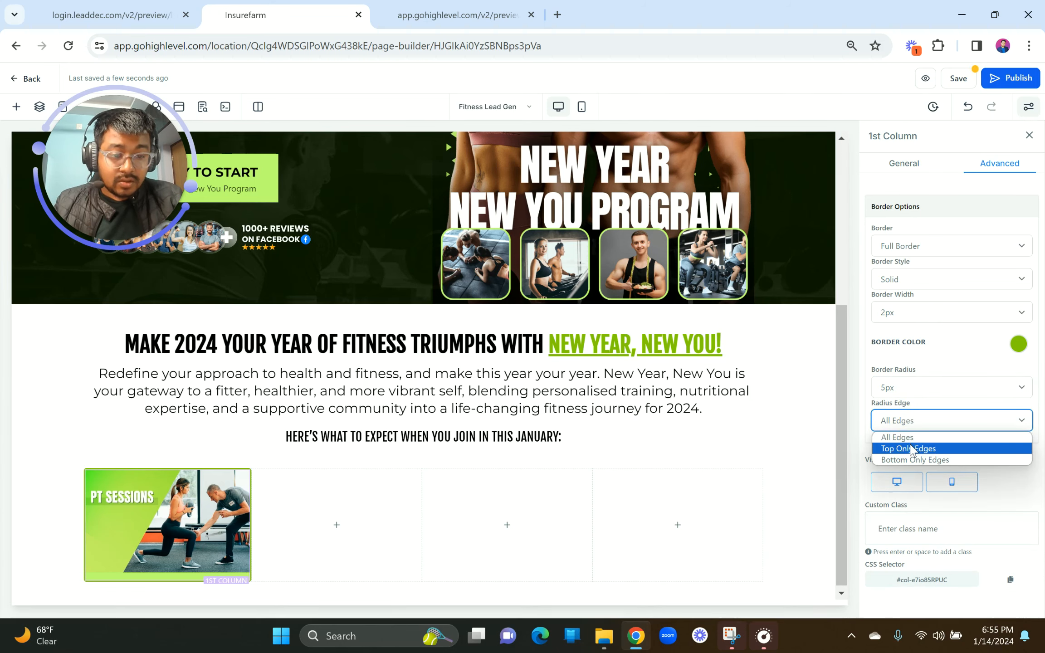
{"action": "left_click", "coordinate": [905, 447]}
{"action": "left_click", "coordinate": [530, 476]}
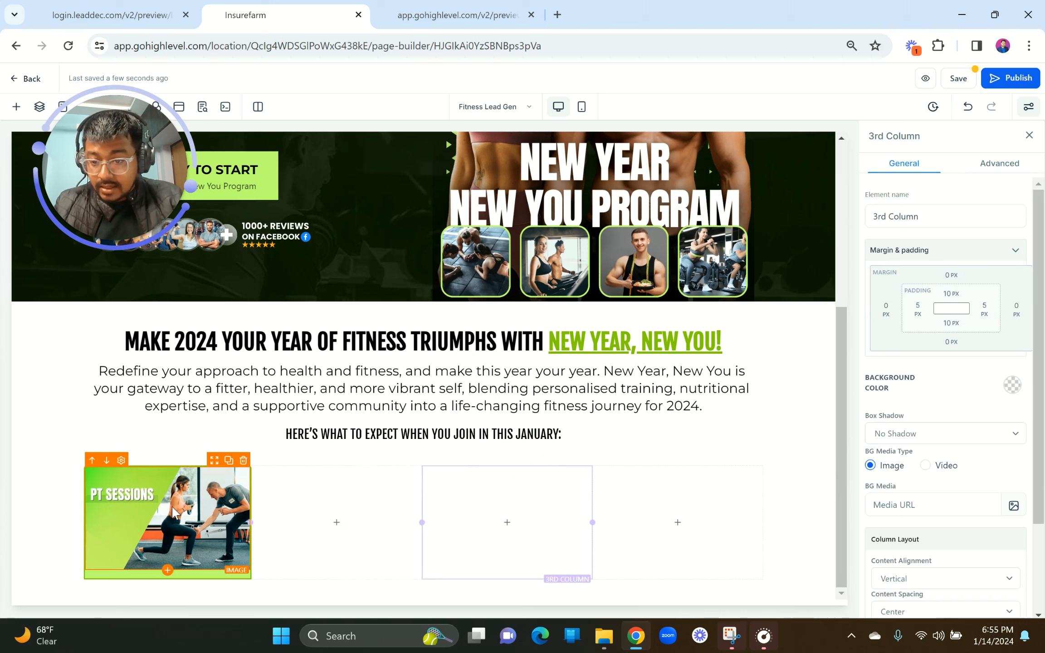
Step: Set the PT Sessions image's Image Radius to Round Corners
{"action": "left_click", "coordinate": [160, 509]}
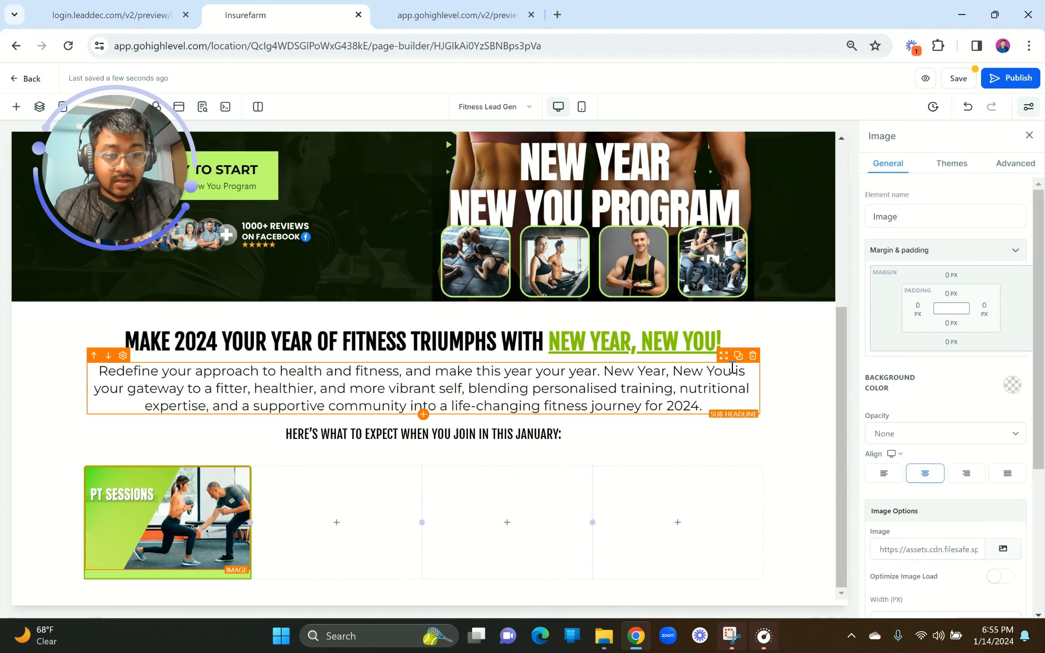
{"action": "left_click", "coordinate": [1017, 172]}
{"action": "left_click", "coordinate": [913, 209]}
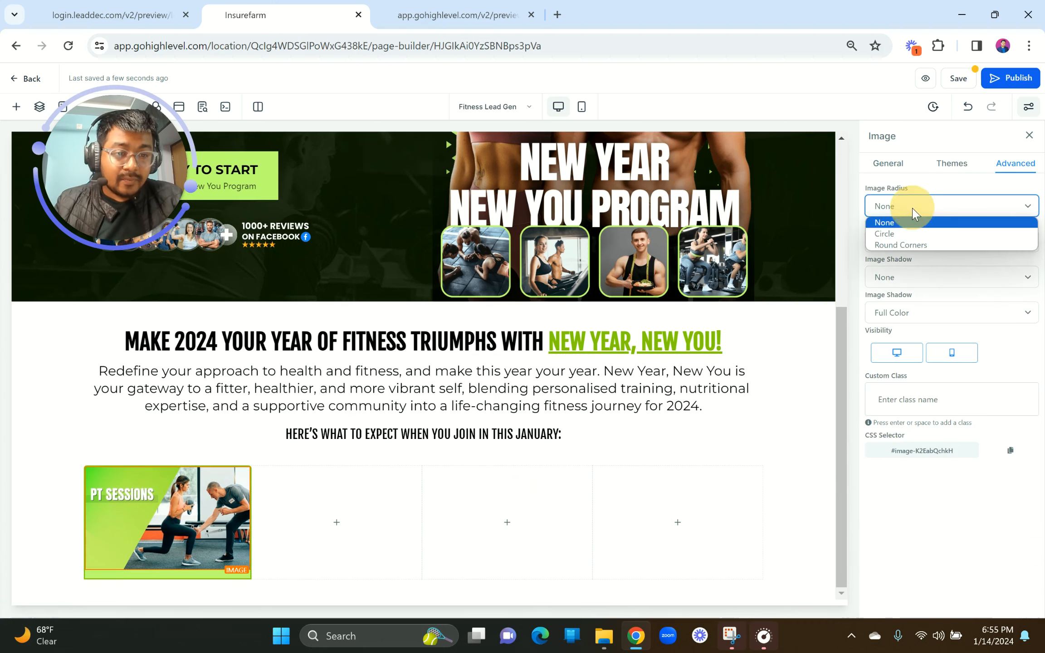
{"action": "left_click", "coordinate": [916, 245]}
Step: Check the subheading and intro paragraph, then bring up the reference preview's feature cards
{"action": "left_click", "coordinate": [488, 428]}
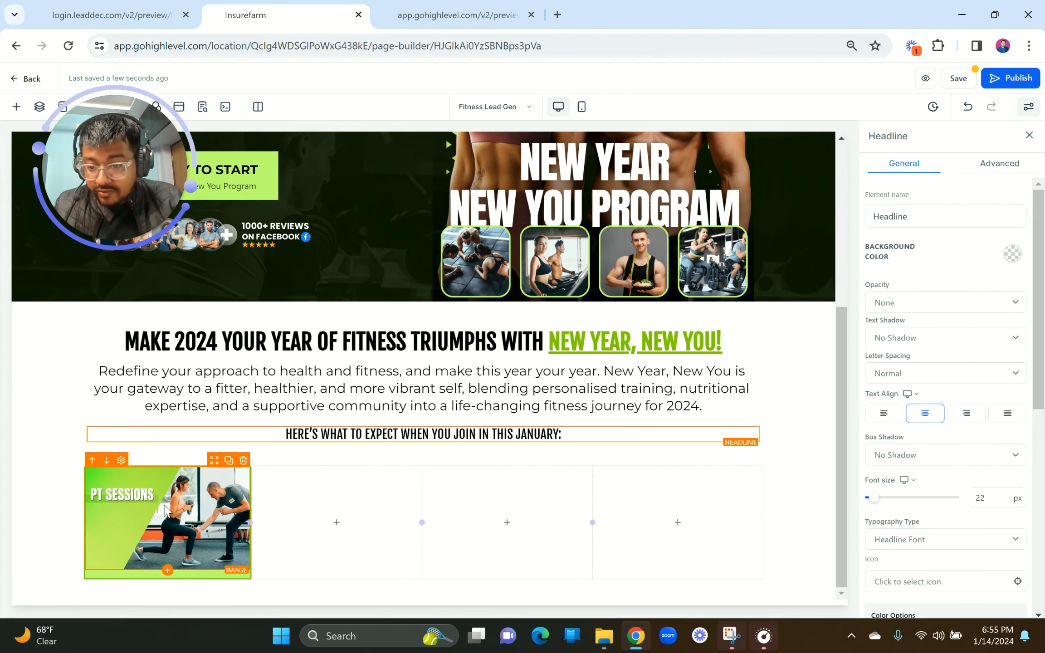
{"action": "scroll", "coordinate": [166, 511], "scroll_direction": "up", "scroll_amount": 5}
{"action": "left_click", "coordinate": [500, 270]}
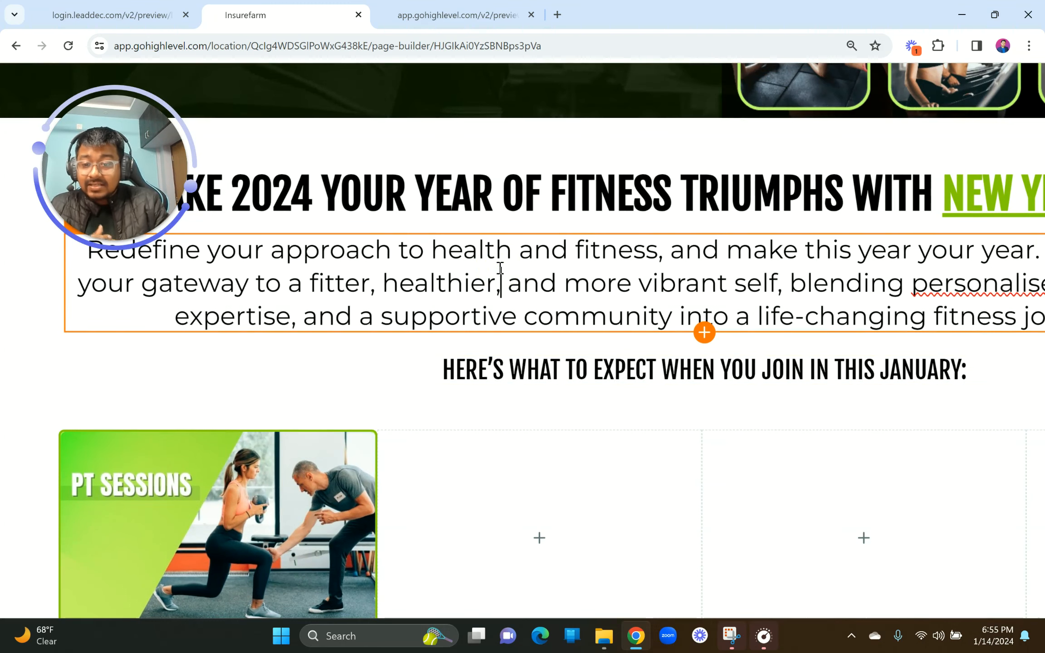
{"action": "scroll", "coordinate": [483, 408], "scroll_direction": "down", "scroll_amount": 2}
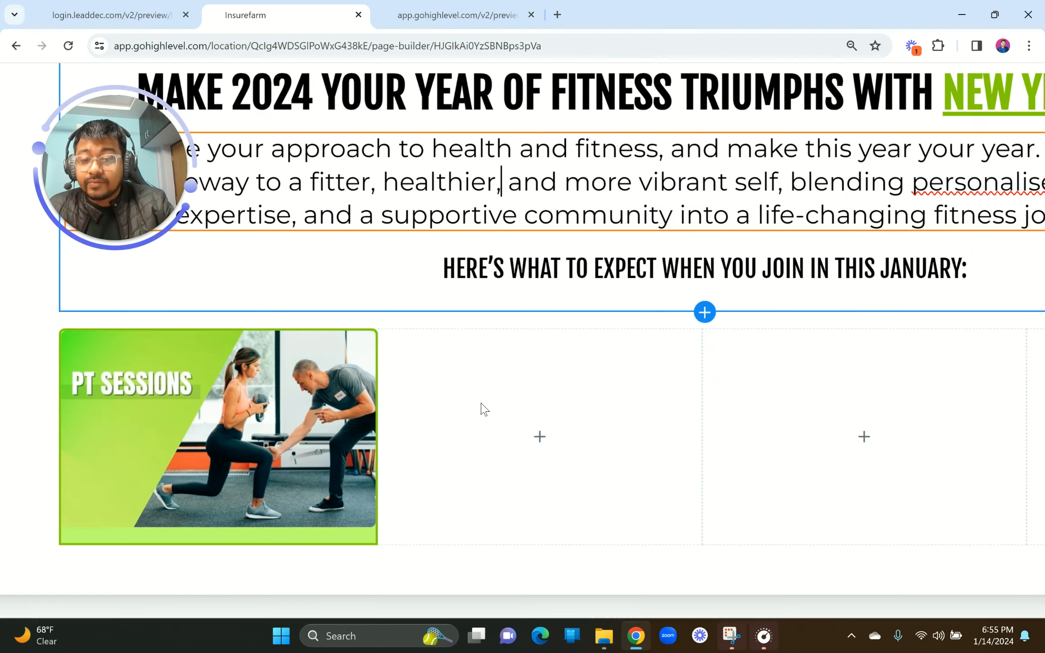
{"action": "scroll", "coordinate": [534, 388], "scroll_direction": "down", "scroll_amount": 5}
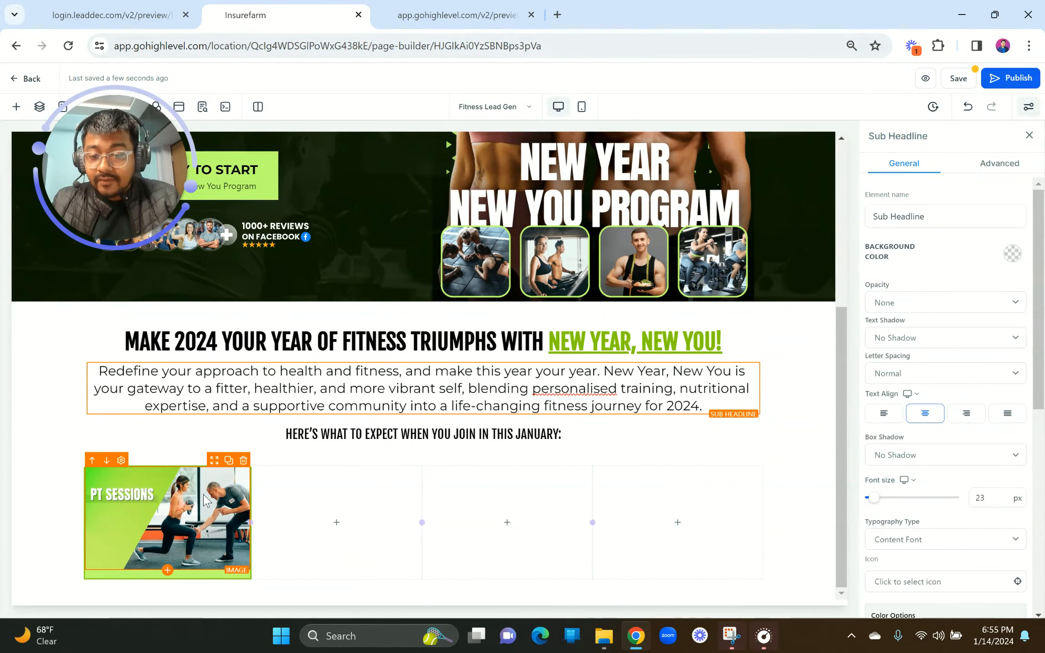
{"action": "left_click", "coordinate": [154, 6]}
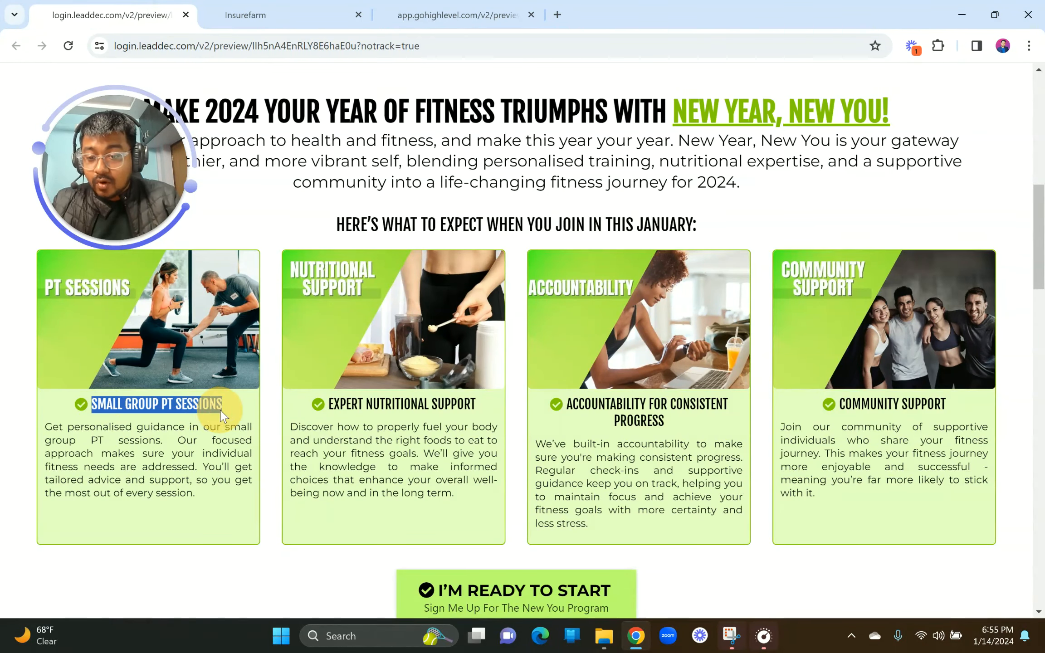
Step: Add a bullet list under the PT Sessions image reading 'SMALL GROUP PT SESSIONS' in bold
{"action": "left_click", "coordinate": [247, 15]}
{"action": "left_click", "coordinate": [168, 579]}
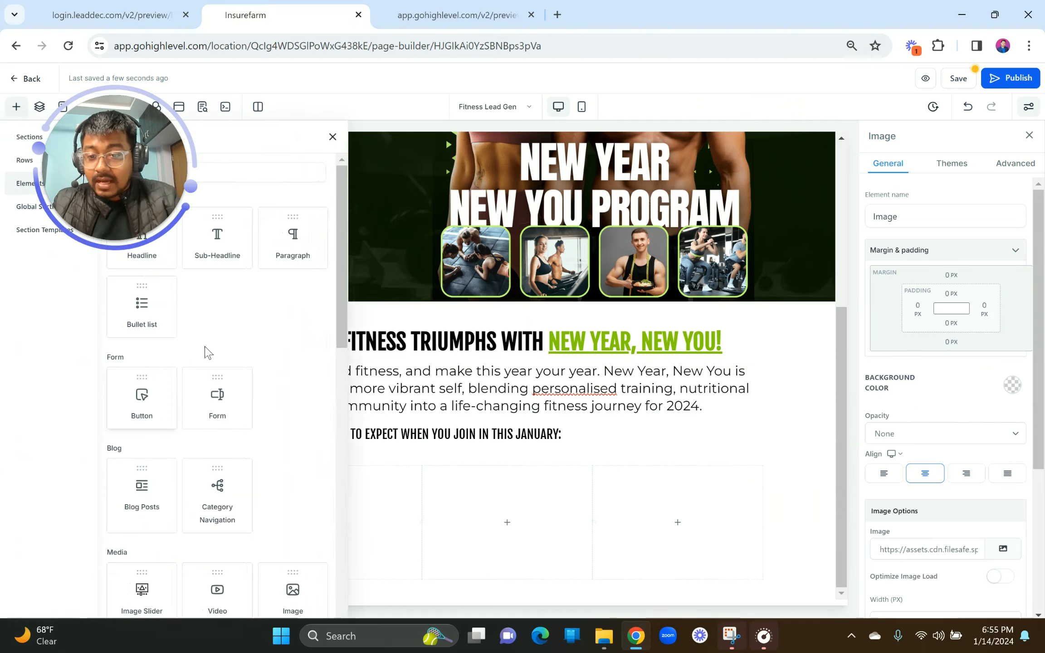
{"action": "left_click_drag", "start_coordinate": [142, 307], "coordinate": [239, 521]}
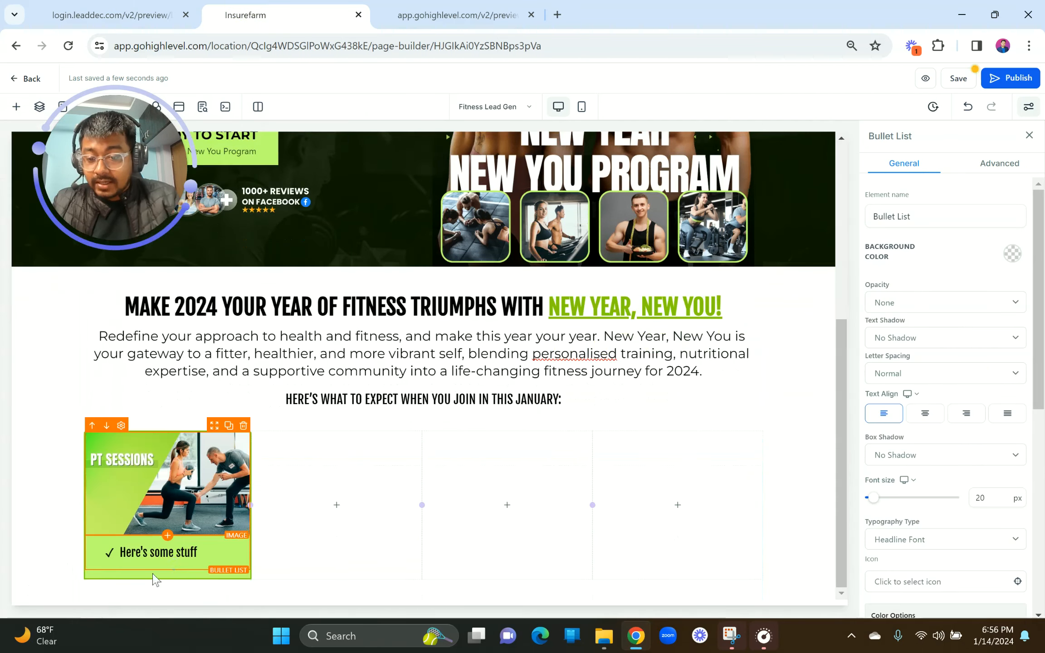
{"action": "key", "text": "ctrl+a"}
{"action": "type", "text": "SMALL GROUP PT SESSIONS"}
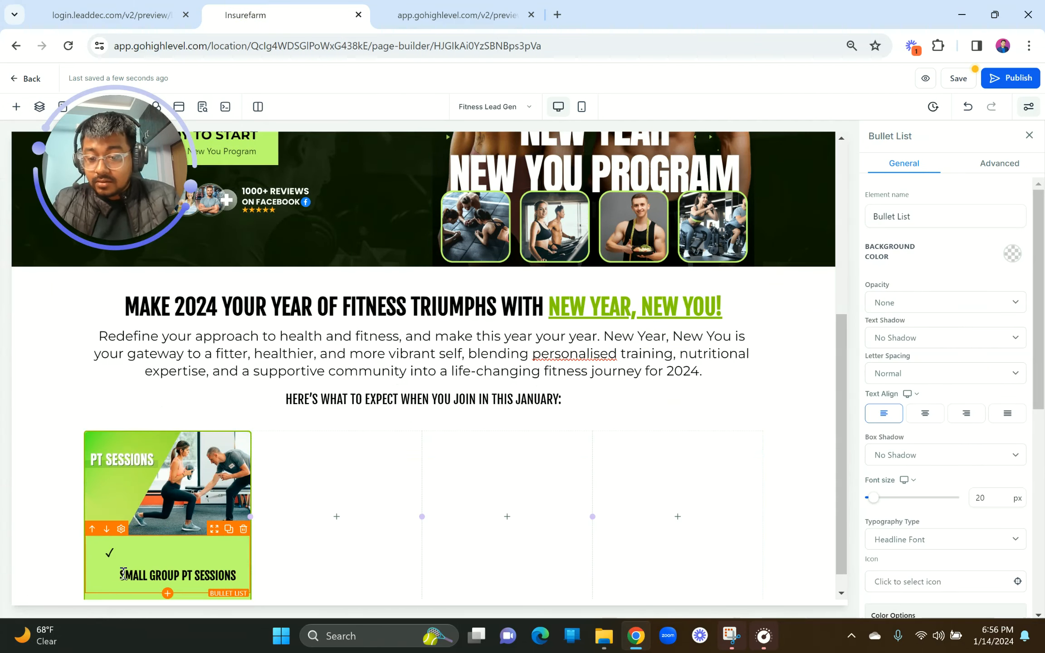
{"action": "key", "text": "BackSpace"}
{"action": "key", "text": "ctrl+a"}
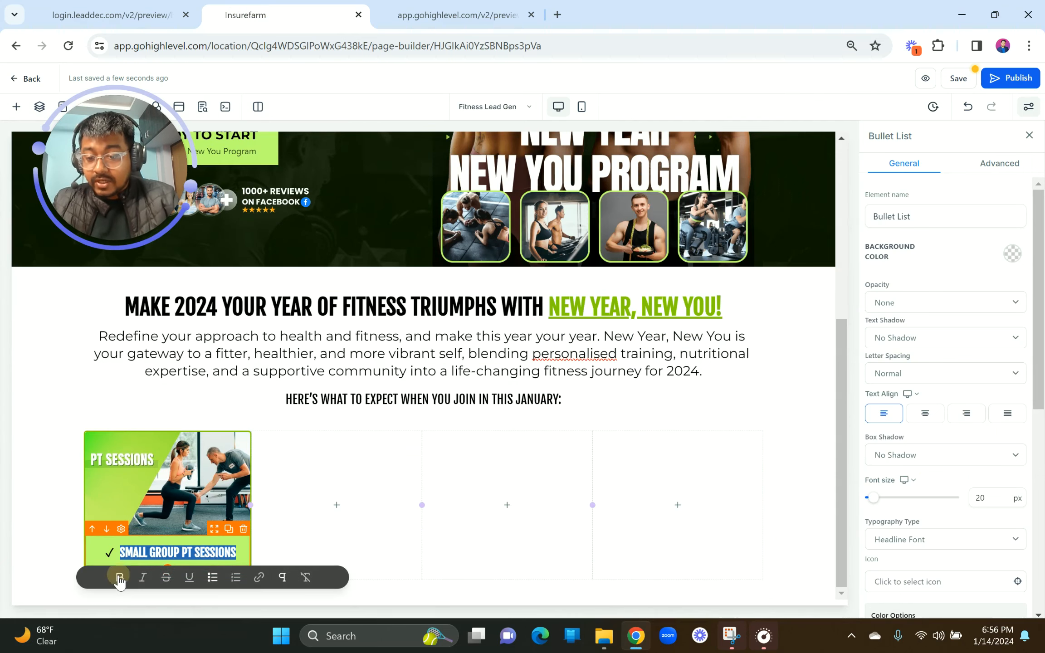
{"action": "left_click", "coordinate": [119, 576]}
Step: Give the bullet a check-circle icon, found by searching 'corr' in the icon picker
{"action": "left_click", "coordinate": [145, 15]}
{"action": "left_click", "coordinate": [245, 15]}
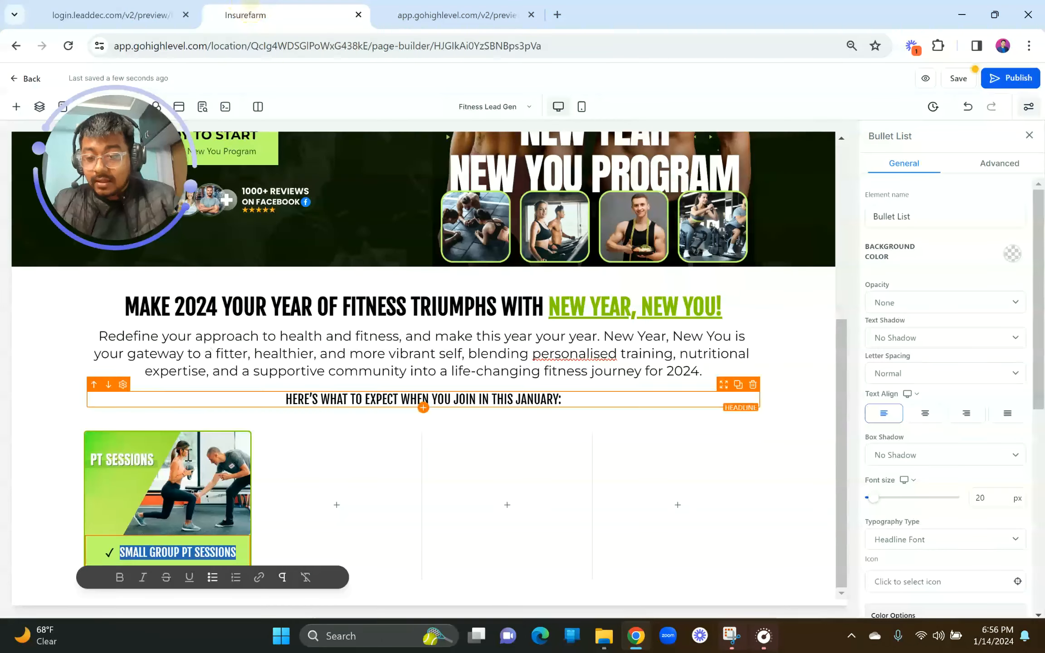
{"action": "scroll", "coordinate": [964, 436], "scroll_direction": "down", "scroll_amount": 3}
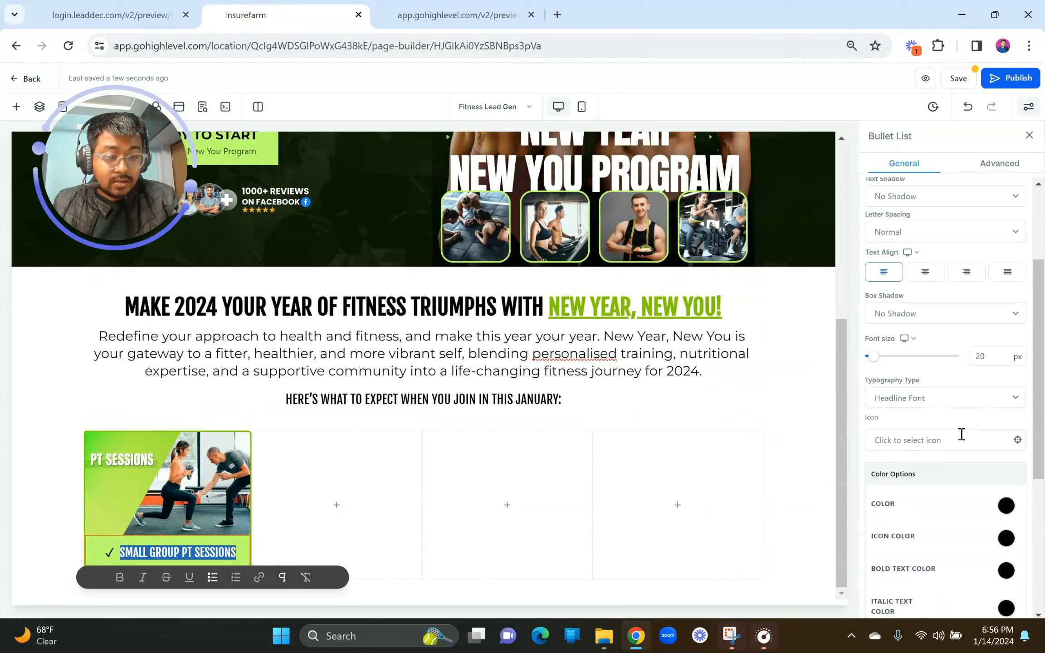
{"action": "left_click", "coordinate": [910, 446]}
{"action": "left_click", "coordinate": [907, 462]}
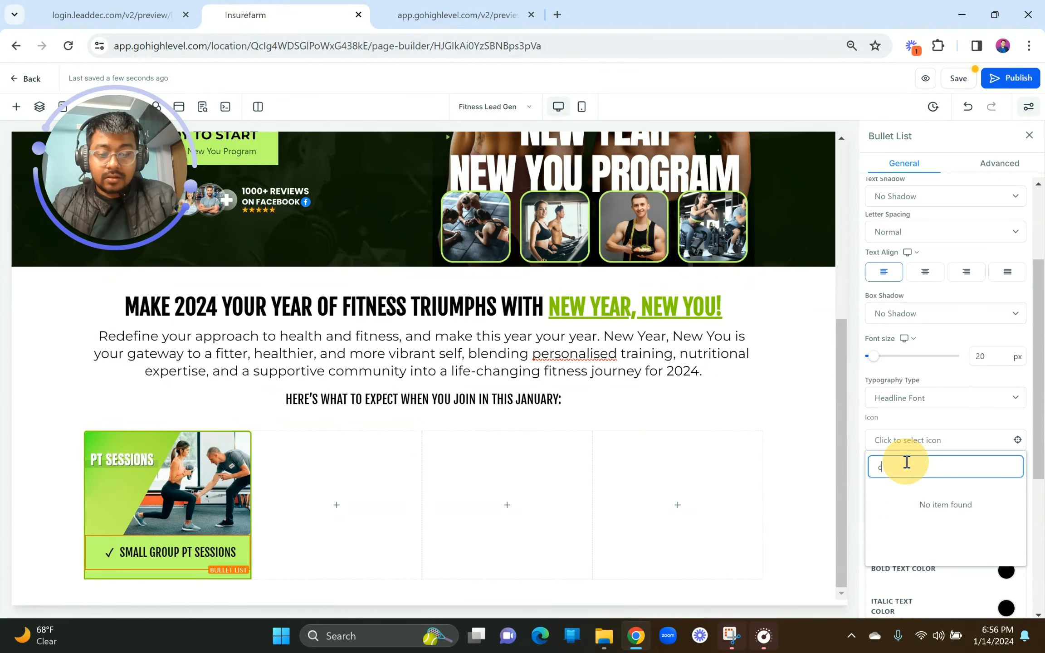
{"action": "type", "text": "corr"}
{"action": "left_click", "coordinate": [877, 497]}
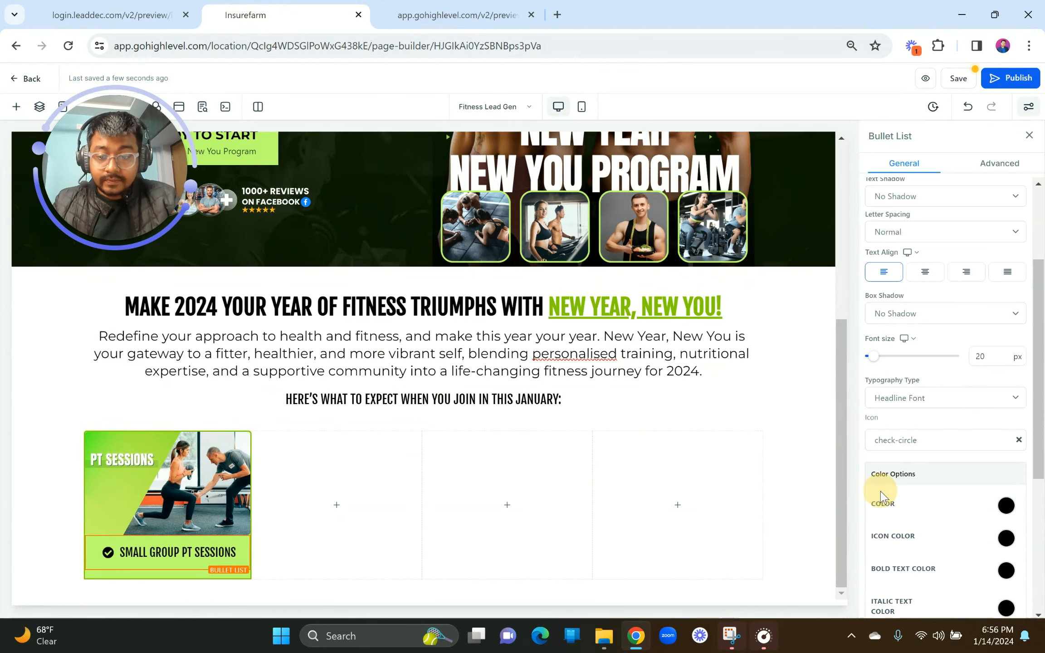
{"action": "left_click", "coordinate": [106, 10]}
Step: Sample the reference card's light-green background with the ColorPick extension
{"action": "left_click", "coordinate": [267, 7]}
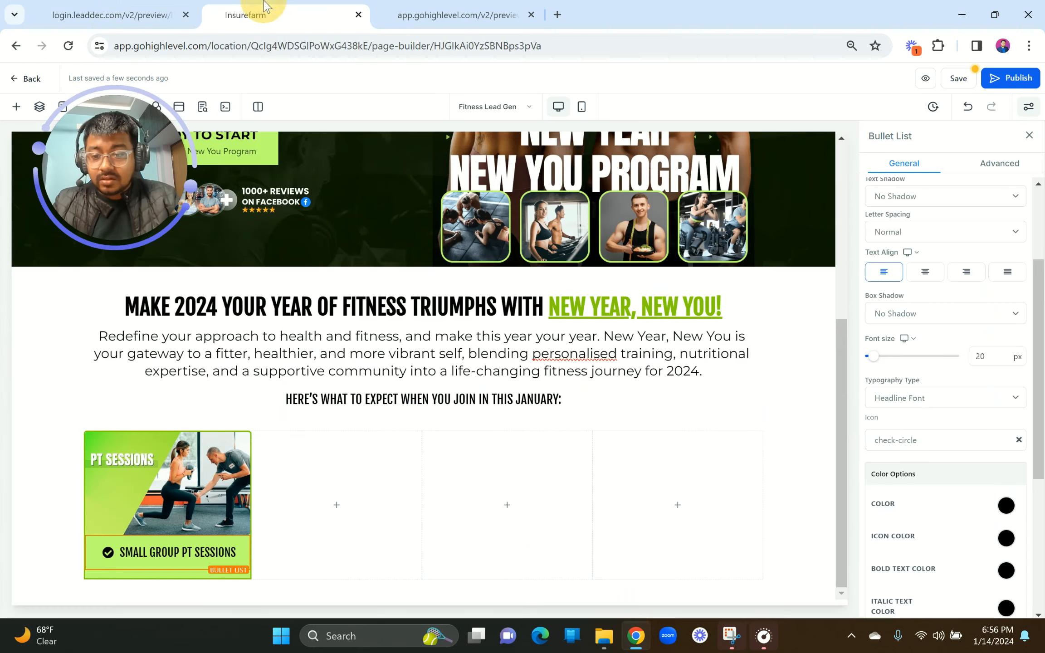
{"action": "left_click", "coordinate": [183, 580]}
{"action": "left_click", "coordinate": [173, 13]}
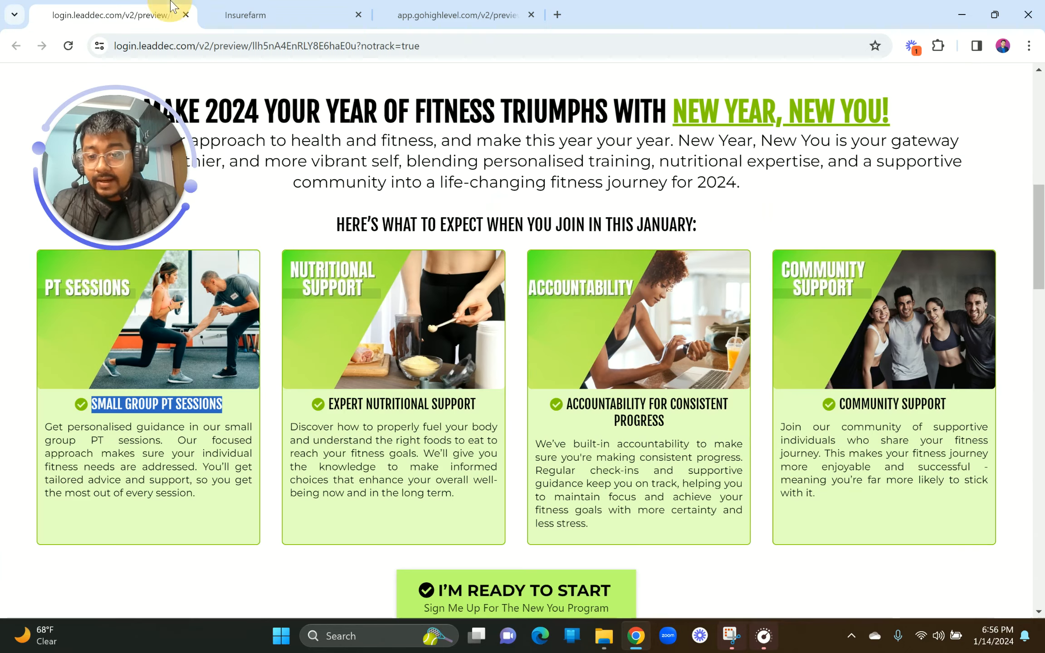
{"action": "left_click", "coordinate": [941, 47]}
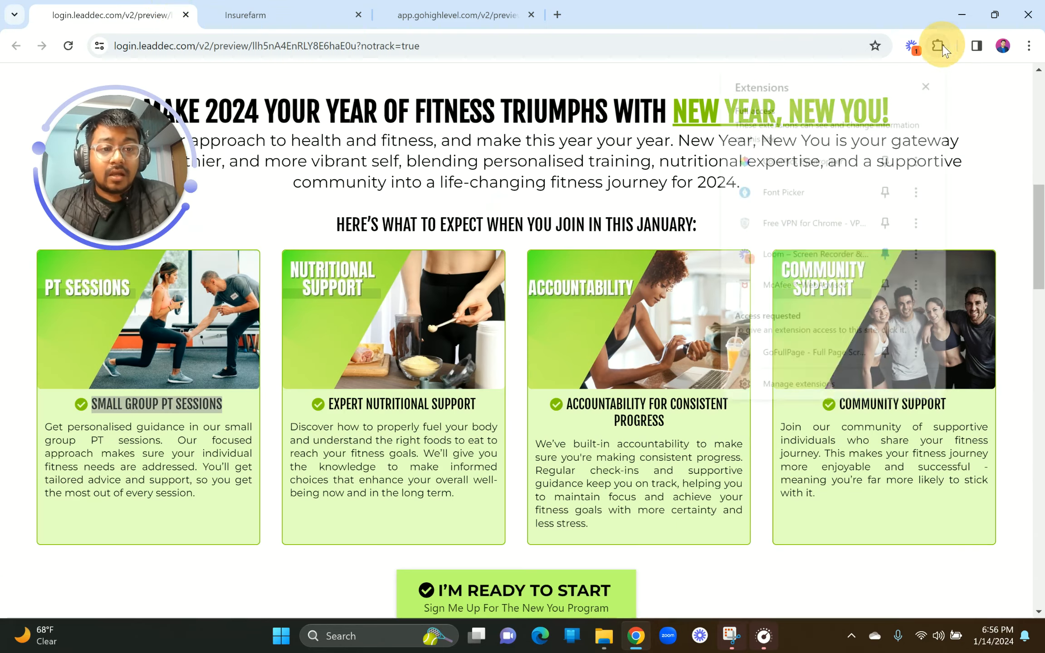
{"action": "left_click", "coordinate": [792, 160]}
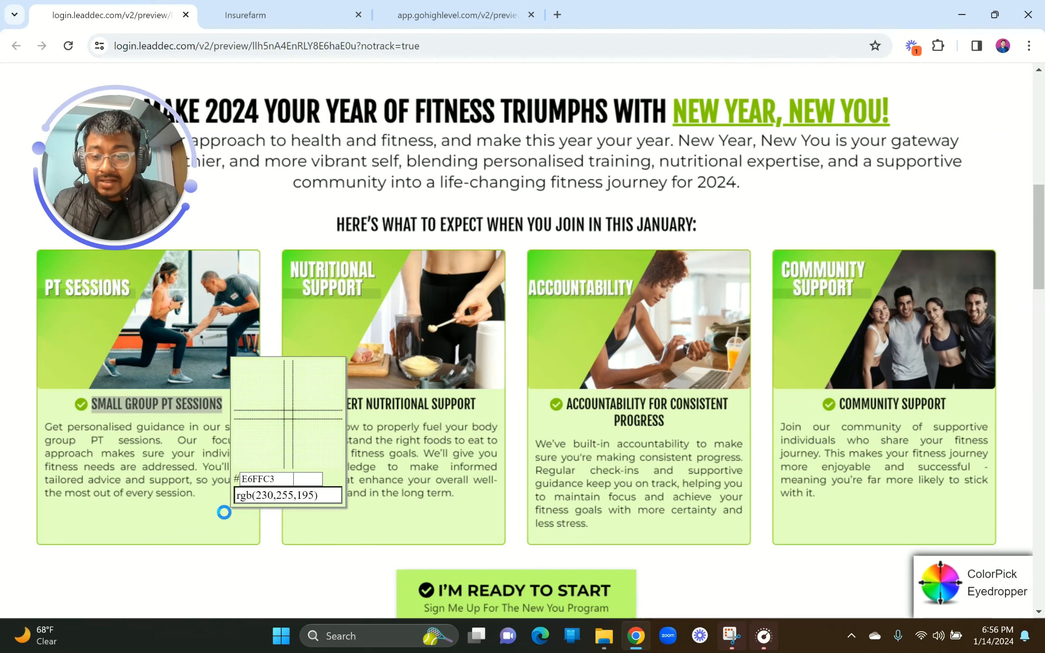
{"action": "left_click", "coordinate": [224, 512]}
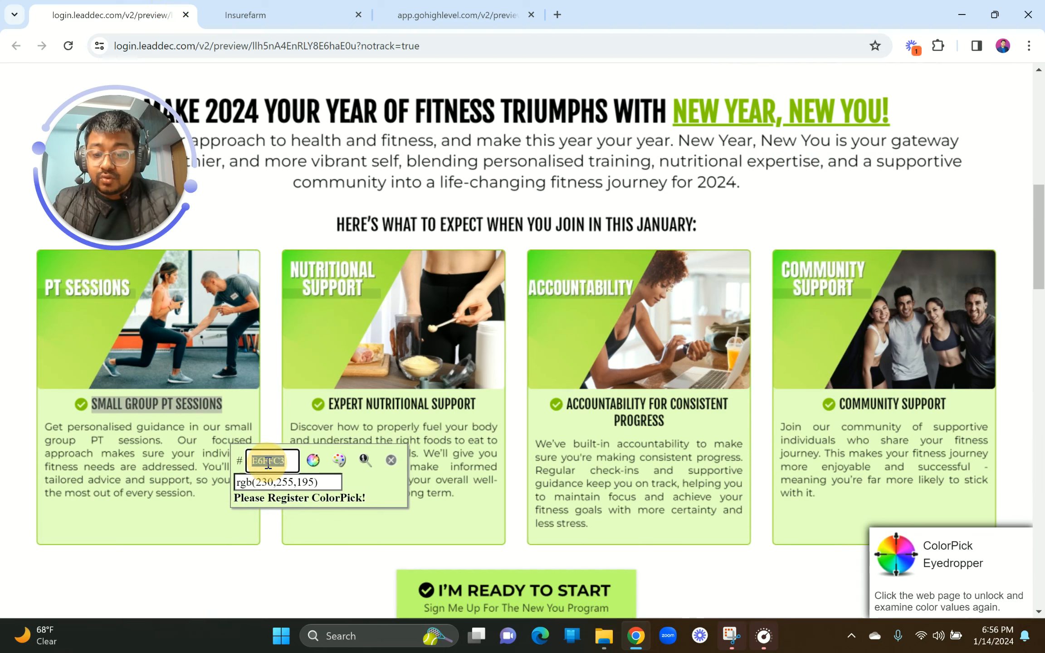
{"action": "left_click", "coordinate": [391, 461]}
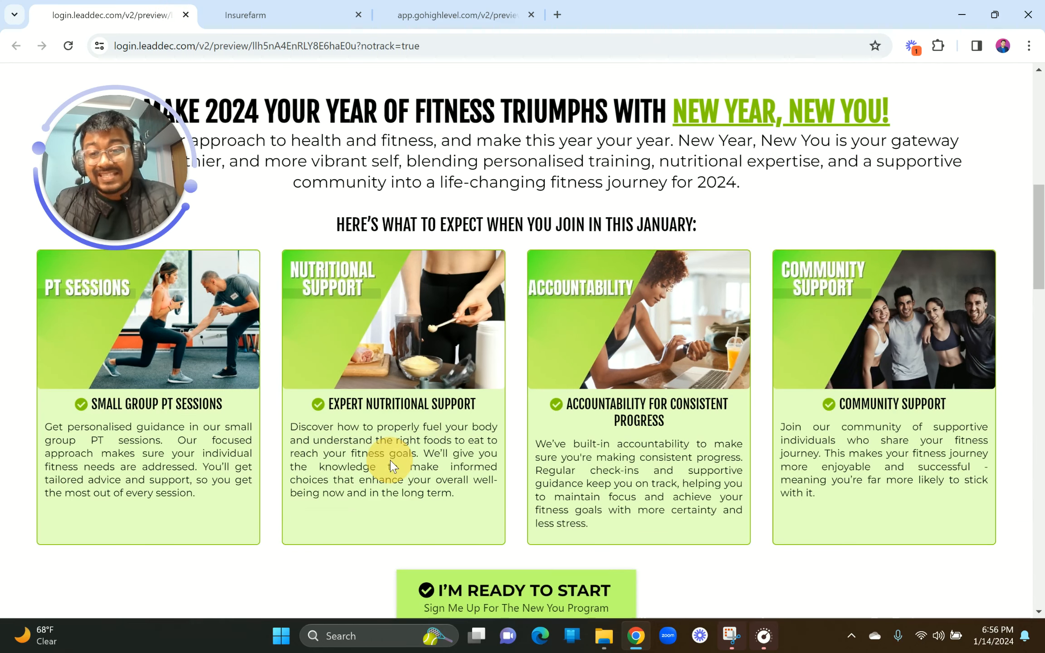
Step: Apply custom colour #E6FFC3 as the first feature column's background
{"action": "left_click", "coordinate": [332, 7]}
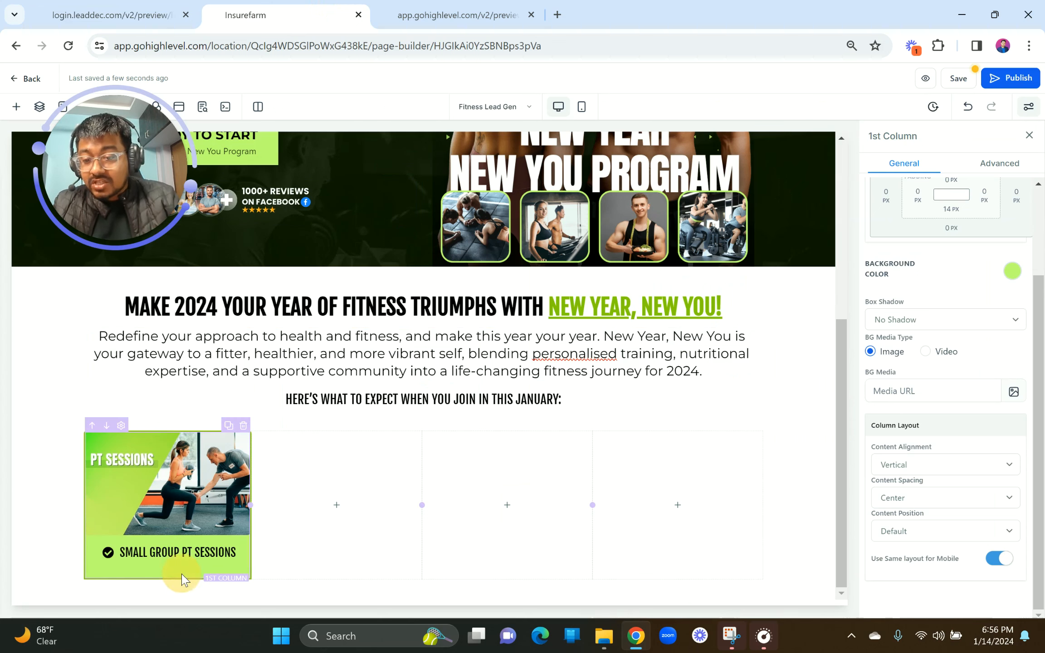
{"action": "left_click", "coordinate": [1013, 271]}
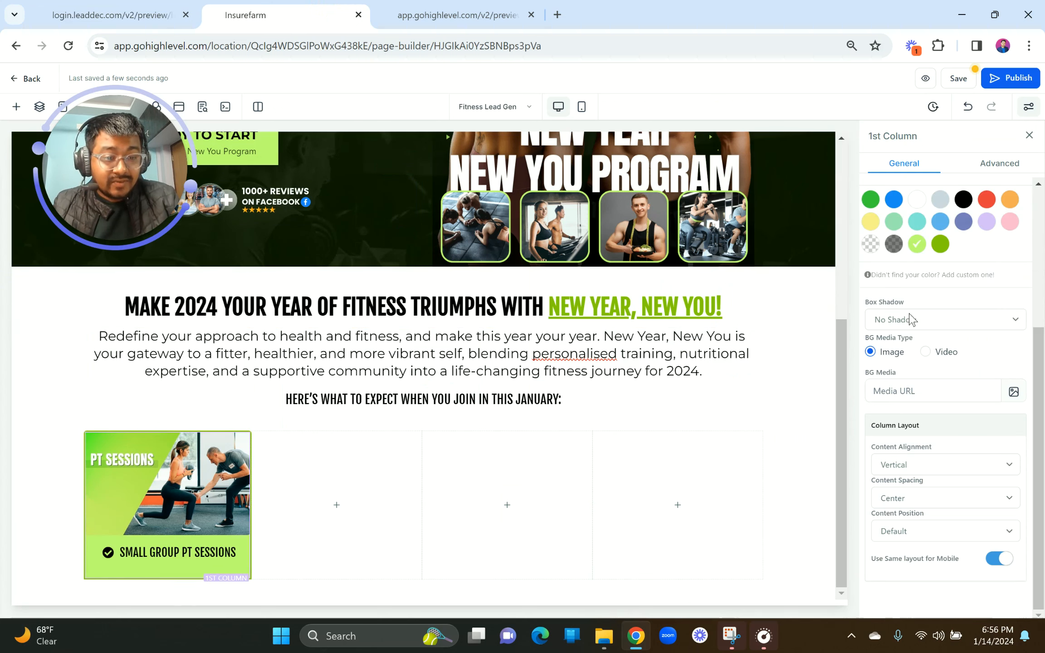
{"action": "left_click", "coordinate": [901, 276]}
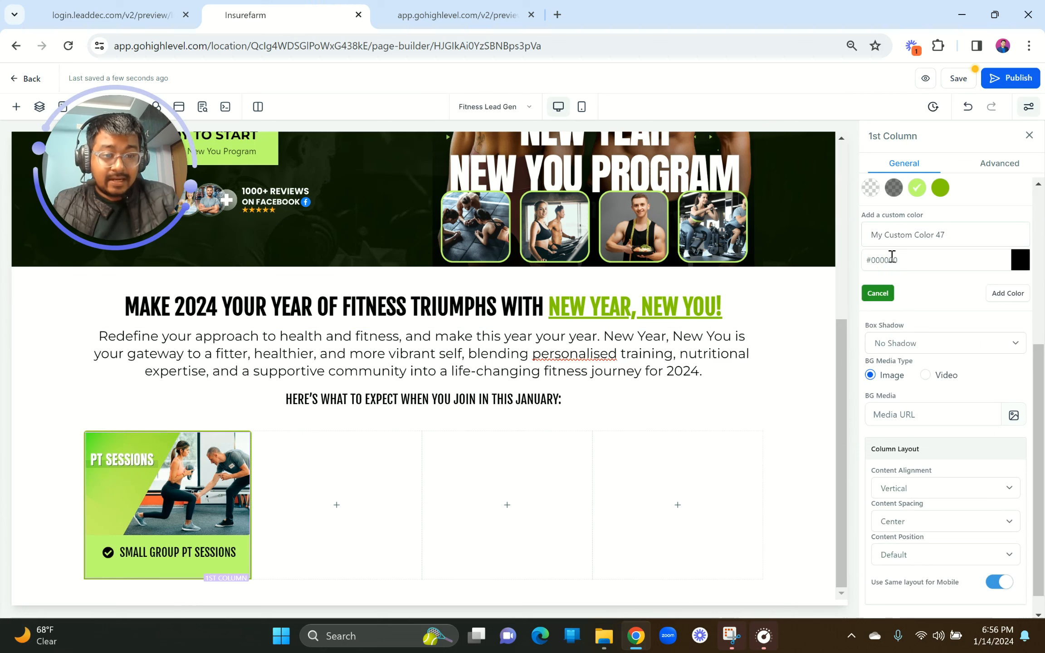
{"action": "left_click", "coordinate": [892, 257]}
{"action": "type", "text": "#E6FFC3"}
{"action": "left_click", "coordinate": [1004, 298]}
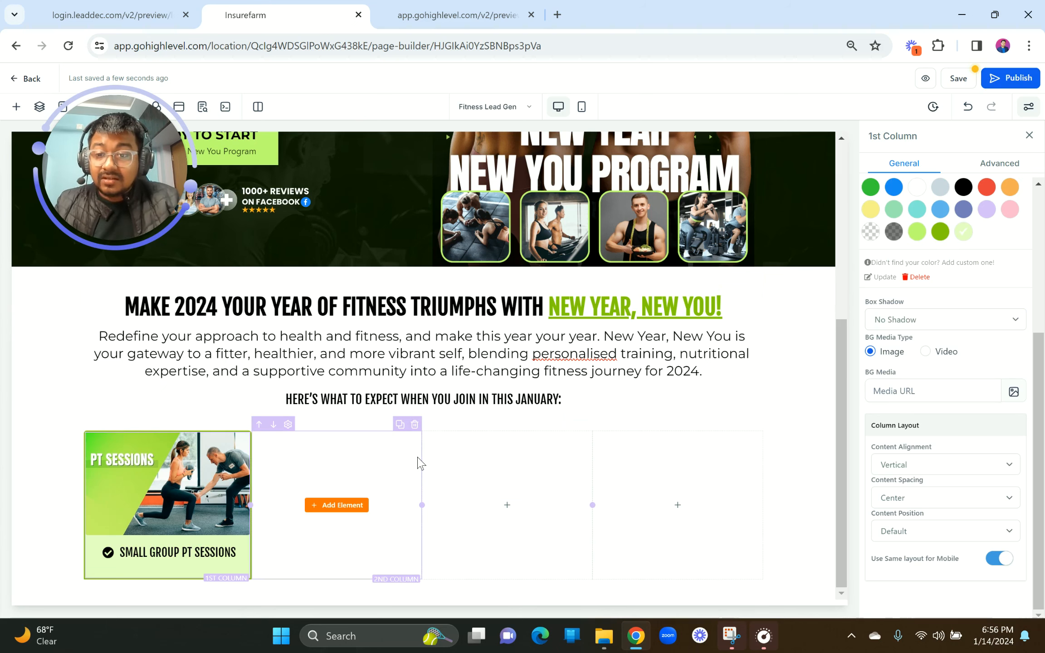
Step: Choose the green swatch for the first column bullet's Icon Color, then view the reference preview
{"action": "left_click", "coordinate": [148, 550]}
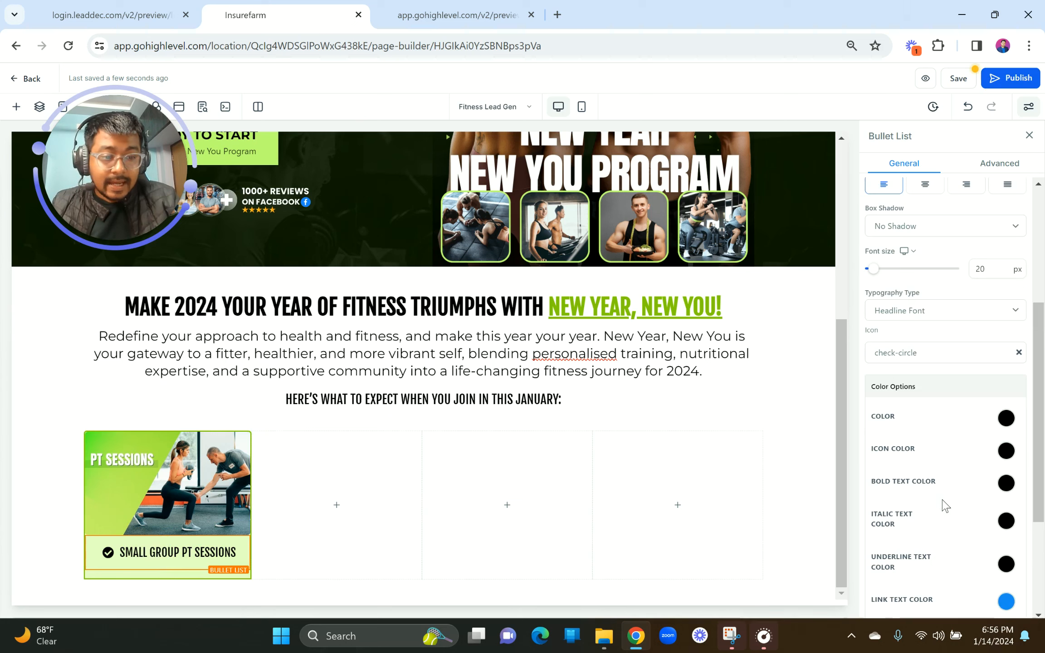
{"action": "scroll", "coordinate": [944, 503], "scroll_direction": "down", "scroll_amount": 4}
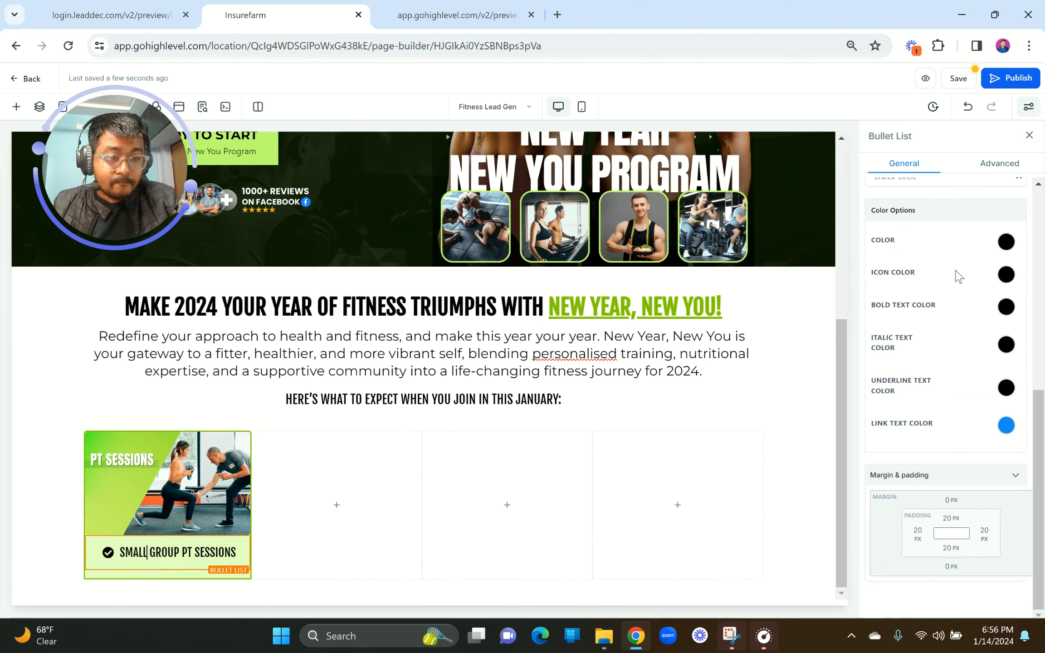
{"action": "left_click", "coordinate": [1006, 274]}
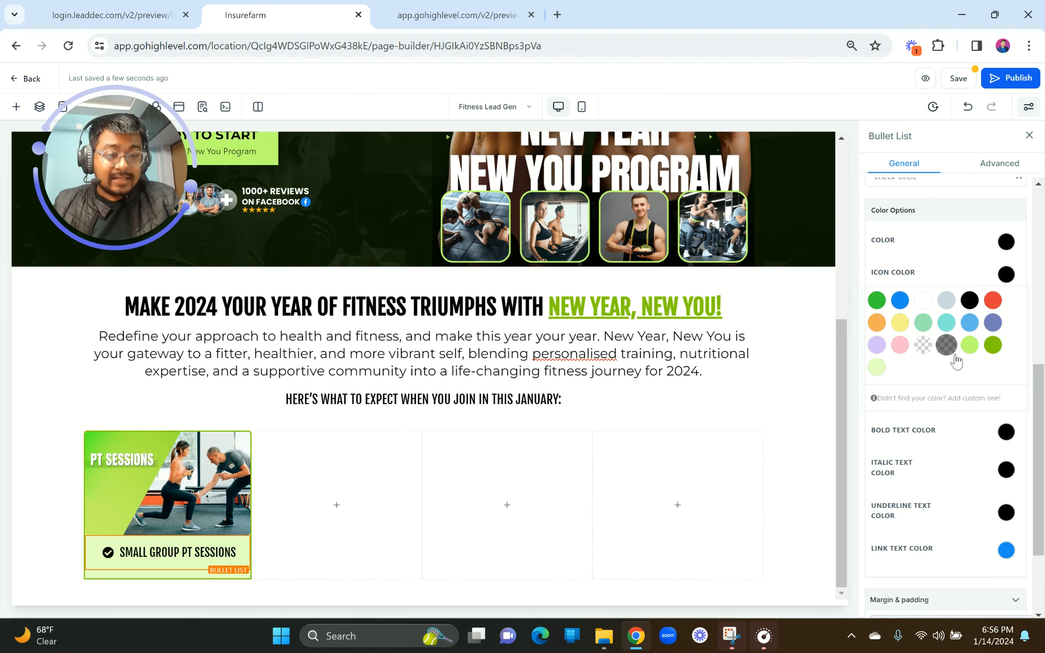
{"action": "left_click", "coordinate": [992, 346]}
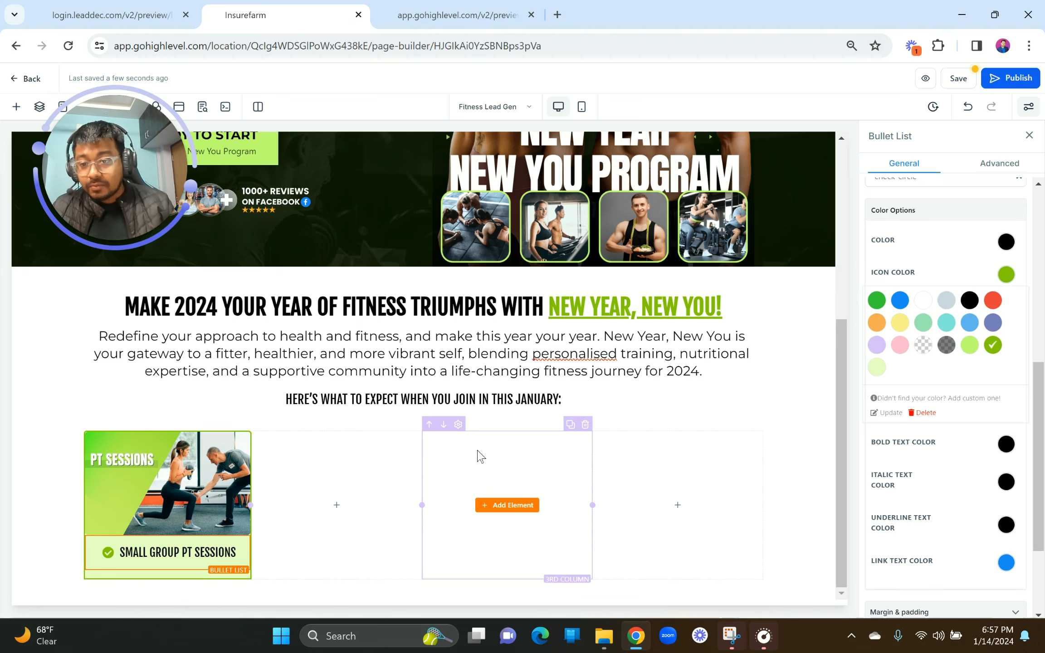
{"action": "left_click", "coordinate": [93, 11]}
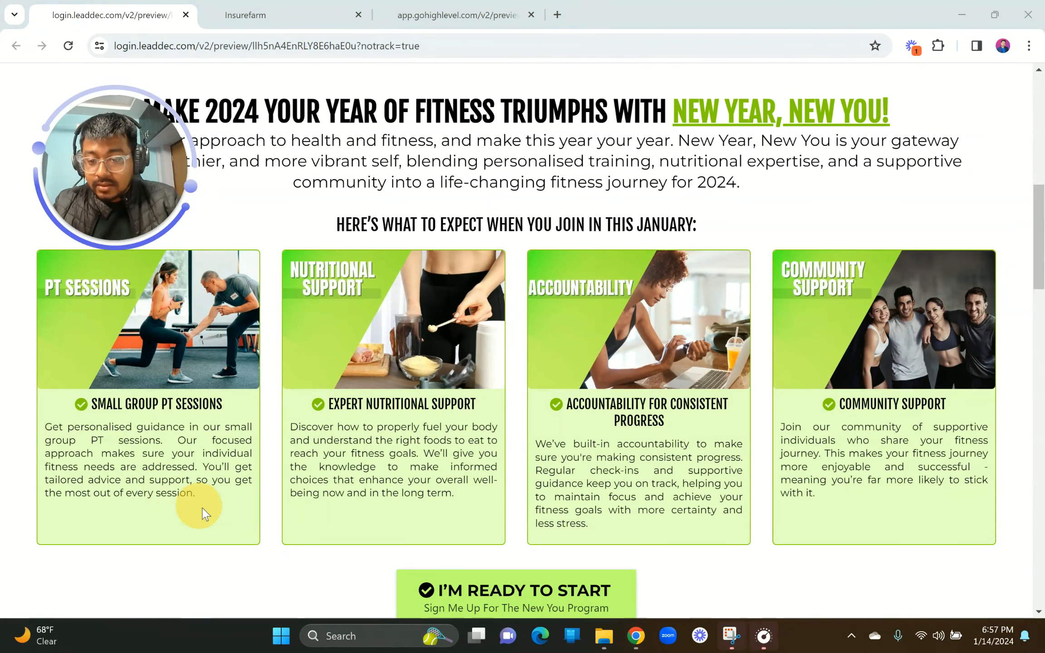
Step: Copy the PT Sessions description text from the reference preview
{"action": "left_click_drag", "start_coordinate": [192, 494], "coordinate": [48, 434]}
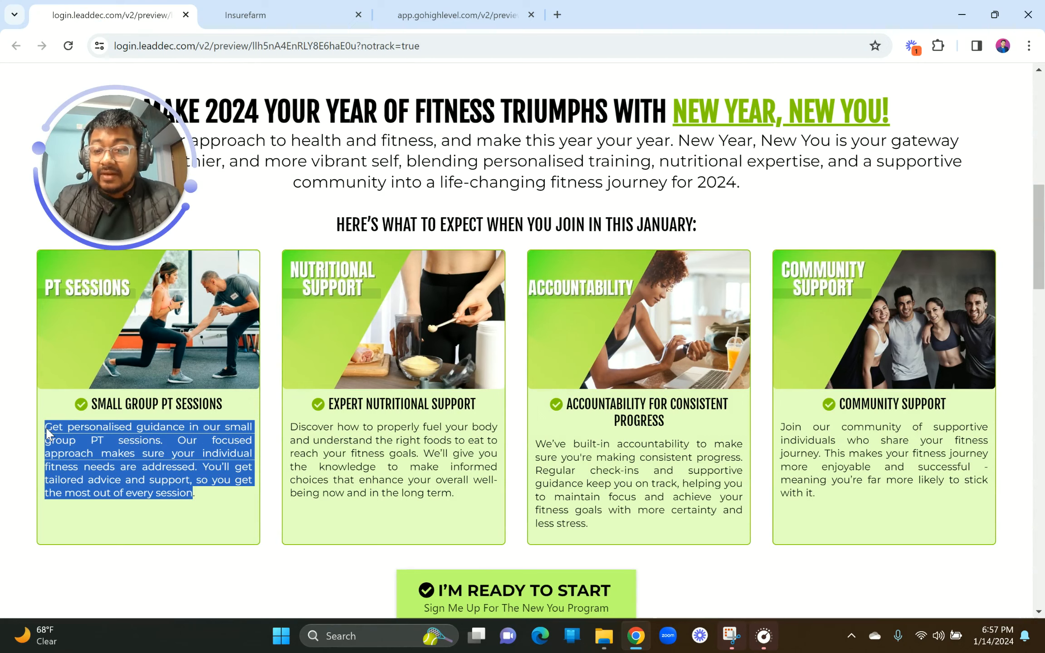
{"action": "left_click", "coordinate": [227, 13]}
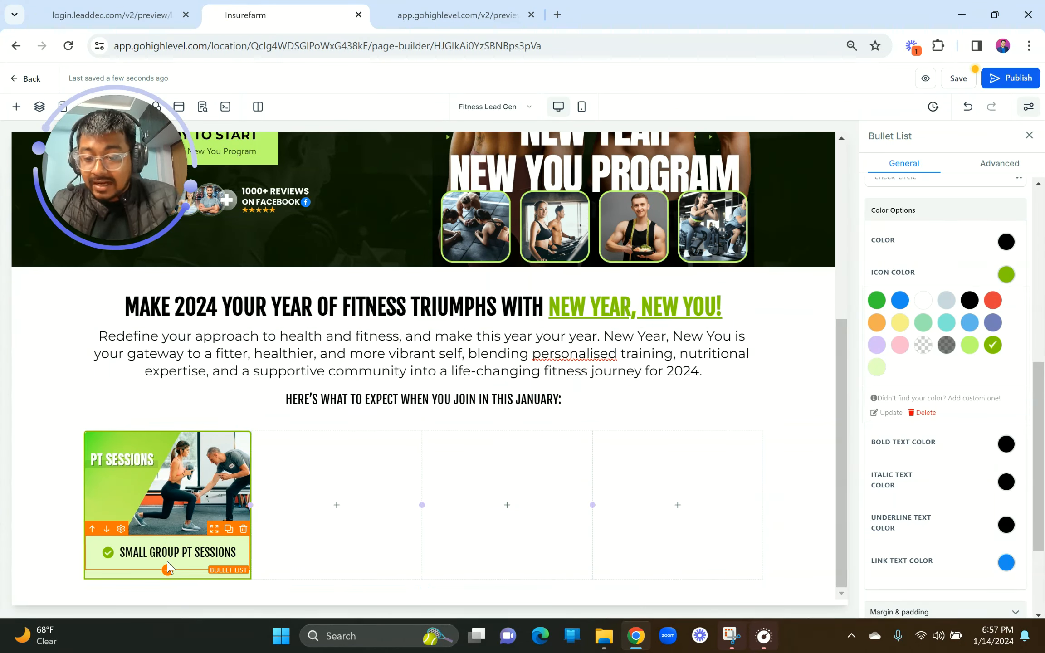
{"action": "scroll", "coordinate": [980, 372], "scroll_direction": "up", "scroll_amount": 1}
{"action": "scroll", "coordinate": [981, 372], "scroll_direction": "up", "scroll_amount": 5}
{"action": "scroll", "coordinate": [987, 480], "scroll_direction": "down", "scroll_amount": 8}
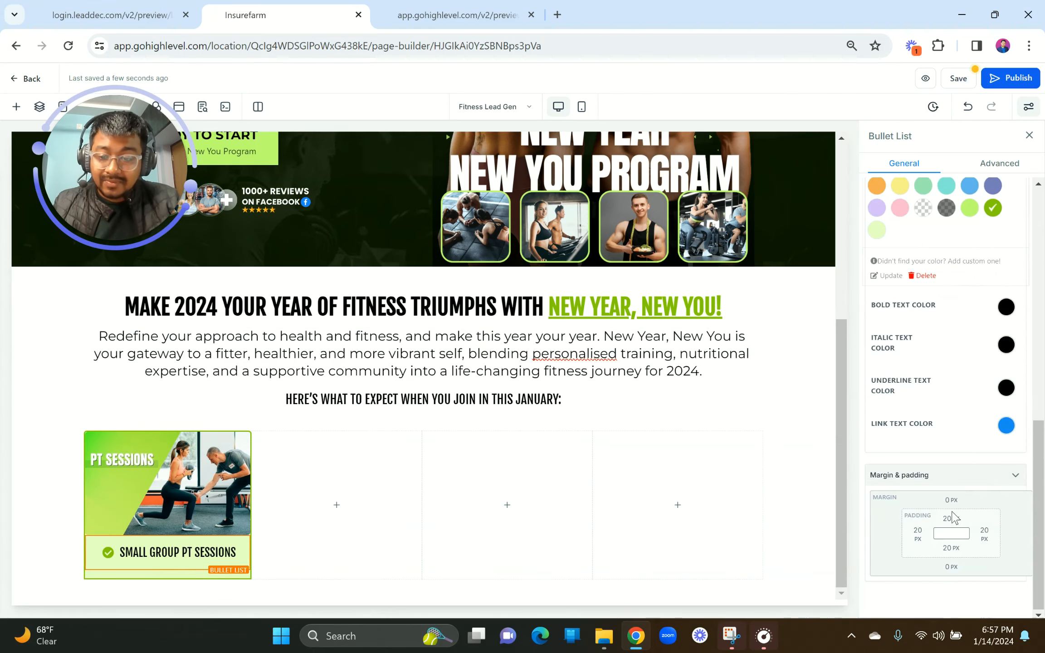
{"action": "left_click", "coordinate": [111, 15]}
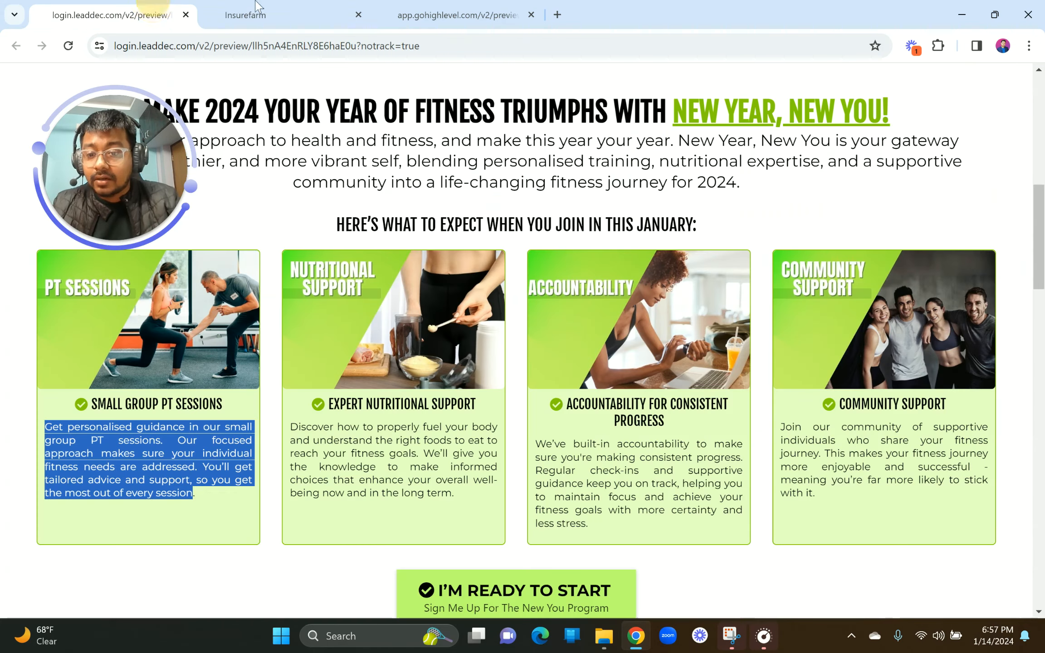
{"action": "left_click", "coordinate": [260, 6]}
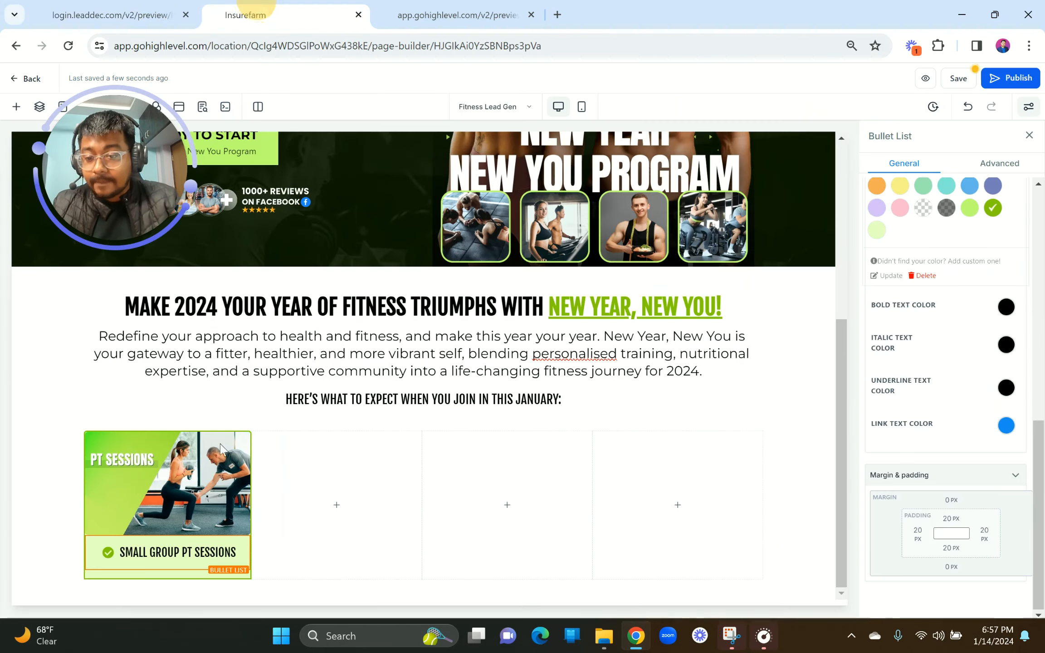
Step: Add a paragraph under the bullet with the pasted 'Get personalised guidance…' text, minus the blank line
{"action": "left_click", "coordinate": [167, 570]}
{"action": "left_click_drag", "start_coordinate": [273, 247], "coordinate": [273, 276]}
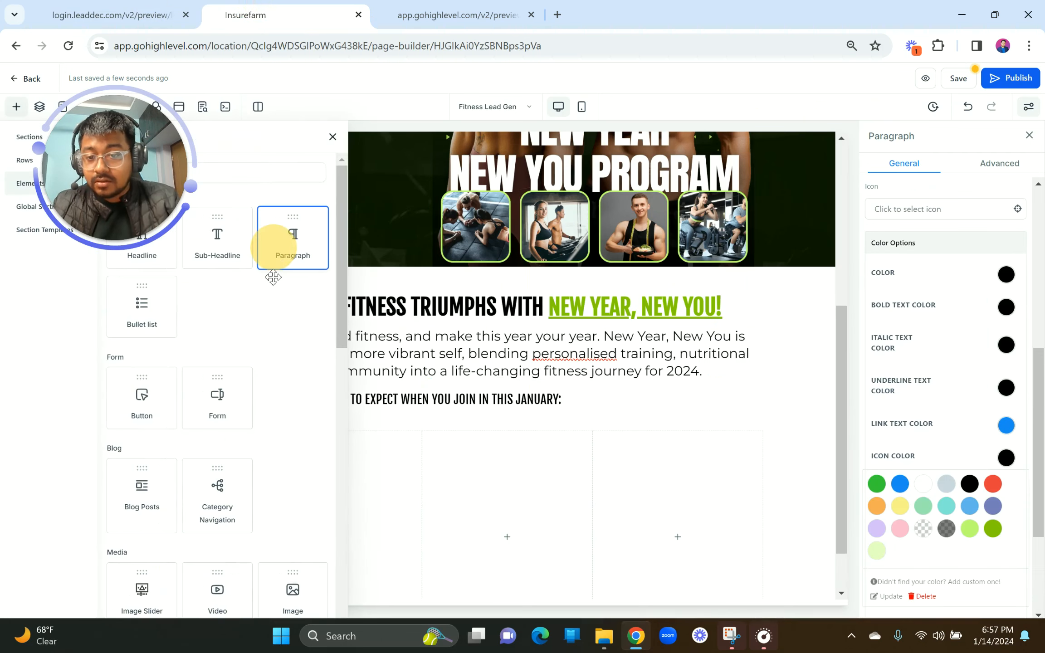
{"action": "triple_click", "coordinate": [158, 584]}
{"action": "type", "text": "Get personalised guidance in our small group PT sessions. Our focused approach makes sure your individual fitness needs are addressed. You’ll get tailored advice and support, so you get the most out of every session"}
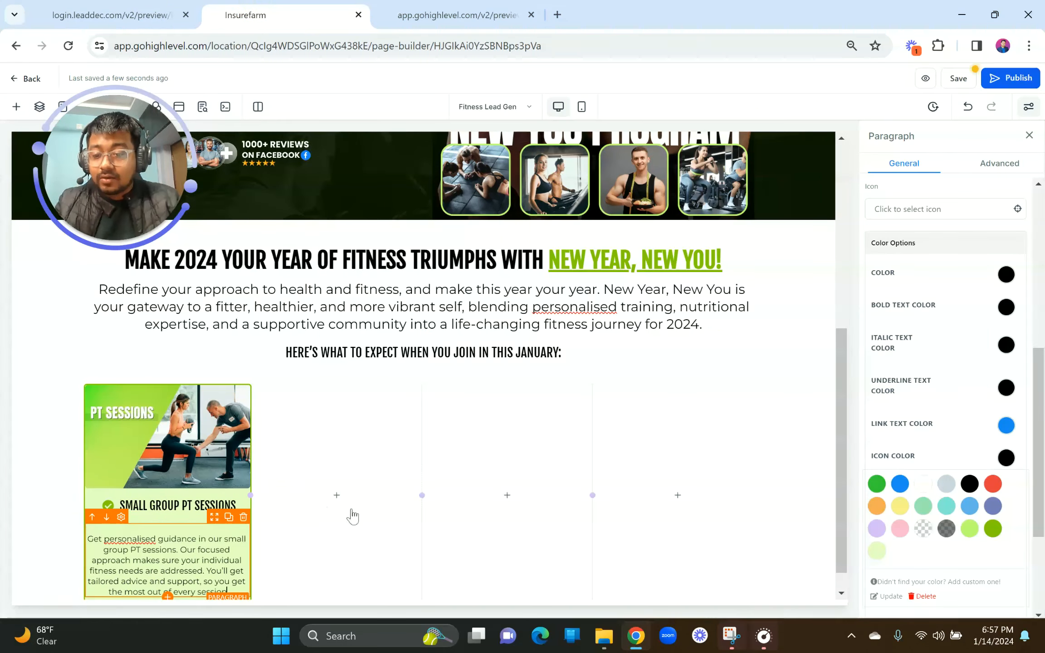
{"action": "scroll", "coordinate": [352, 516], "scroll_direction": "down", "scroll_amount": 1}
{"action": "left_click", "coordinate": [90, 513]}
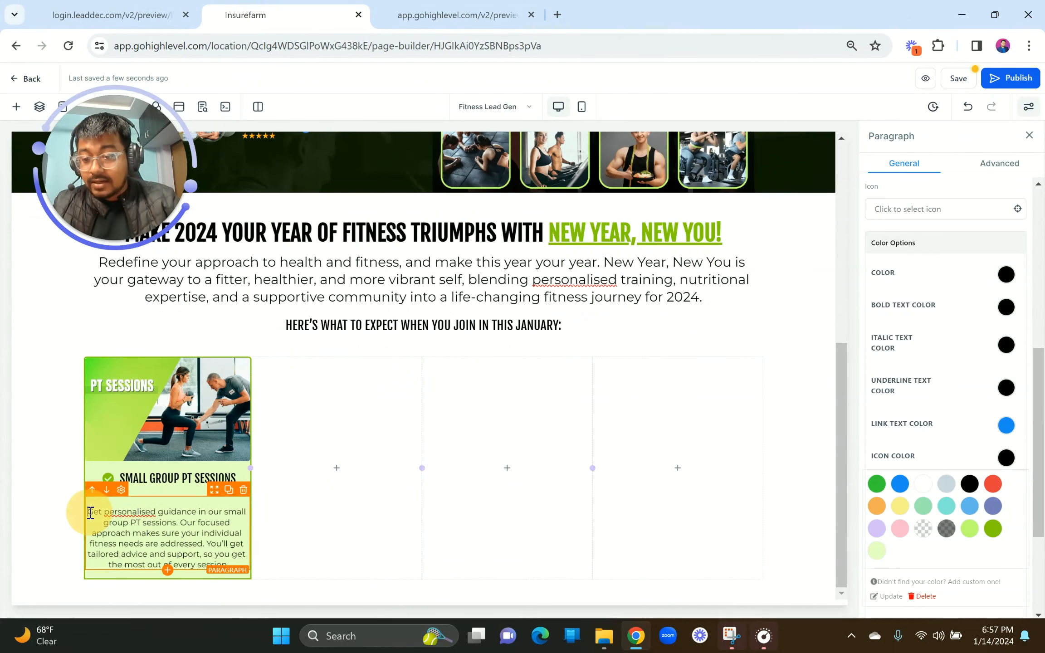
{"action": "key", "text": "BackSpace"}
{"action": "type", "text": "\\"}
{"action": "key", "text": "BackSpace"}
Step: Justify the PT Sessions description and give it 5px left and right padding
{"action": "scroll", "coordinate": [951, 427], "scroll_direction": "up", "scroll_amount": 8}
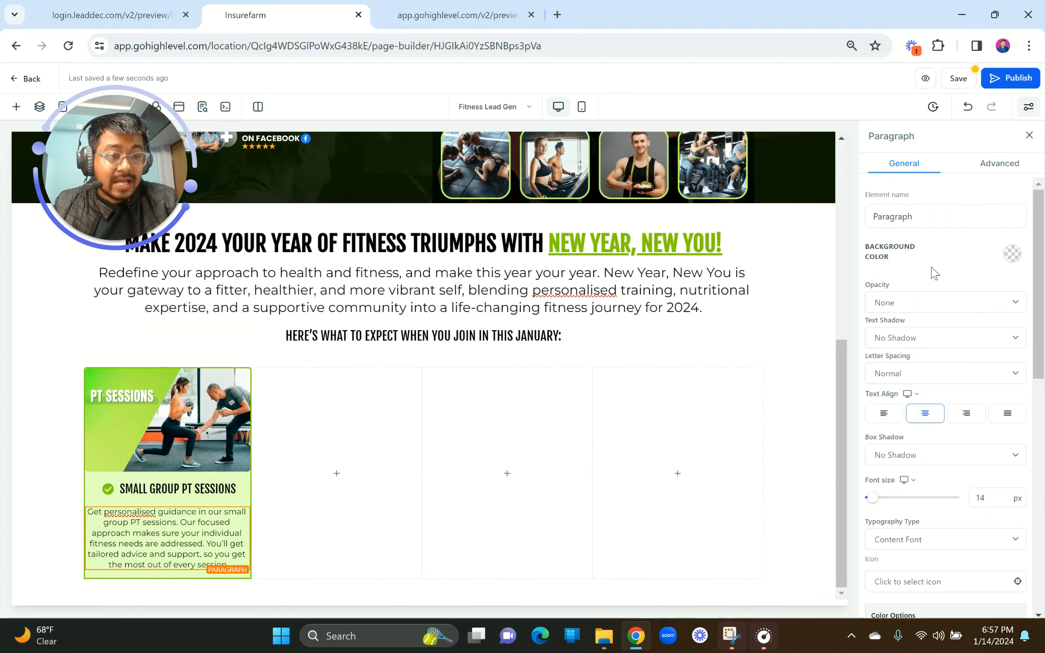
{"action": "left_click", "coordinate": [1009, 414]}
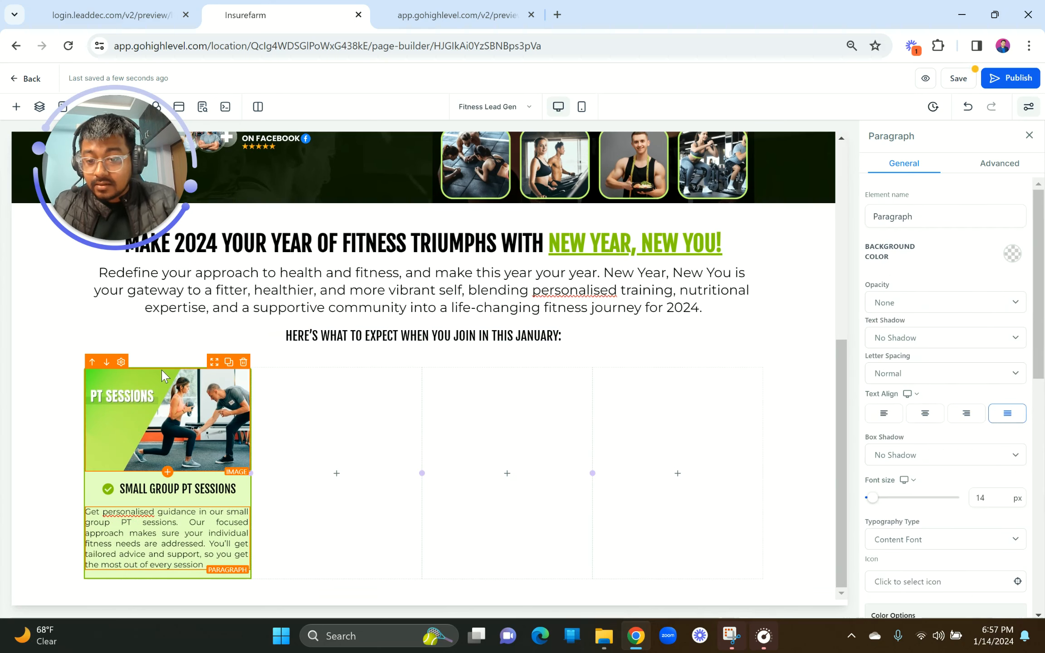
{"action": "left_click", "coordinate": [147, 533]}
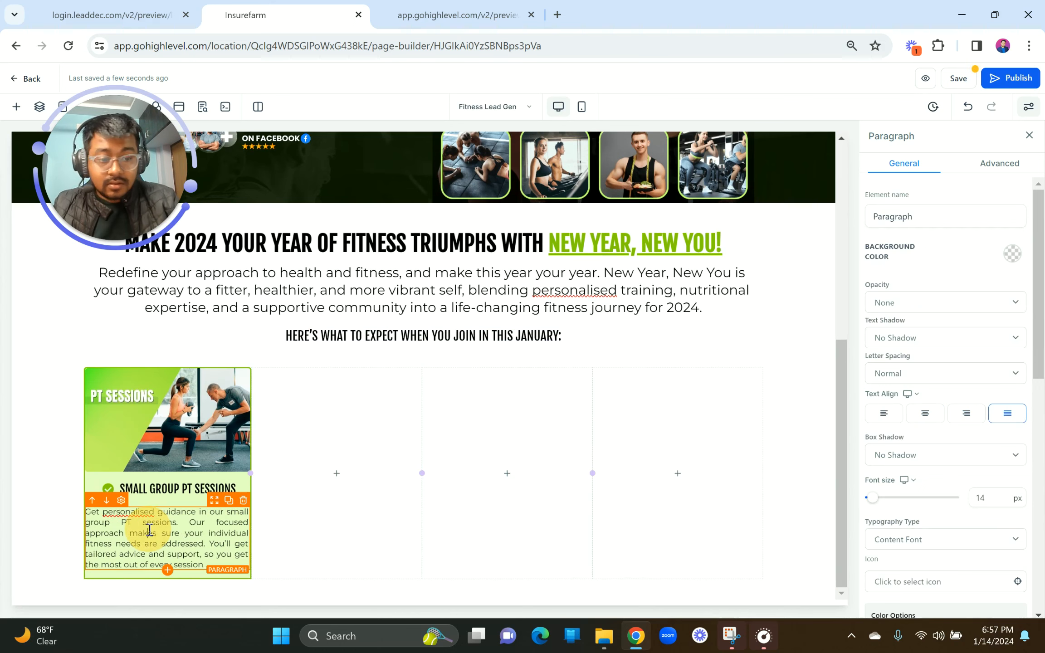
{"action": "scroll", "coordinate": [982, 472], "scroll_direction": "down", "scroll_amount": 5}
{"action": "scroll", "coordinate": [981, 472], "scroll_direction": "down", "scroll_amount": 2}
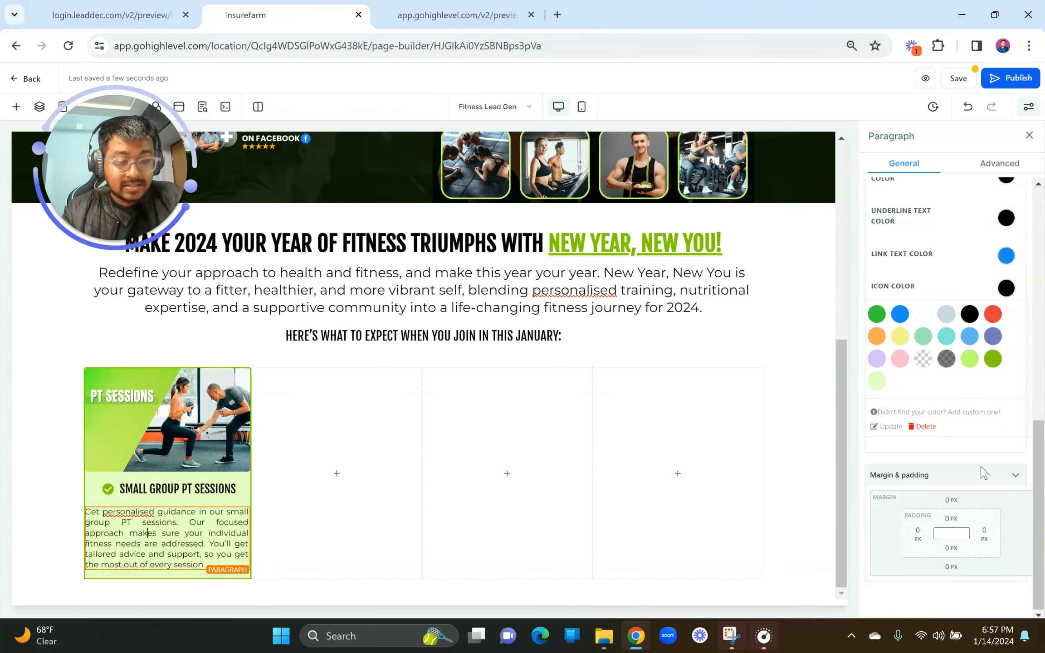
{"action": "left_click", "coordinate": [919, 533]}
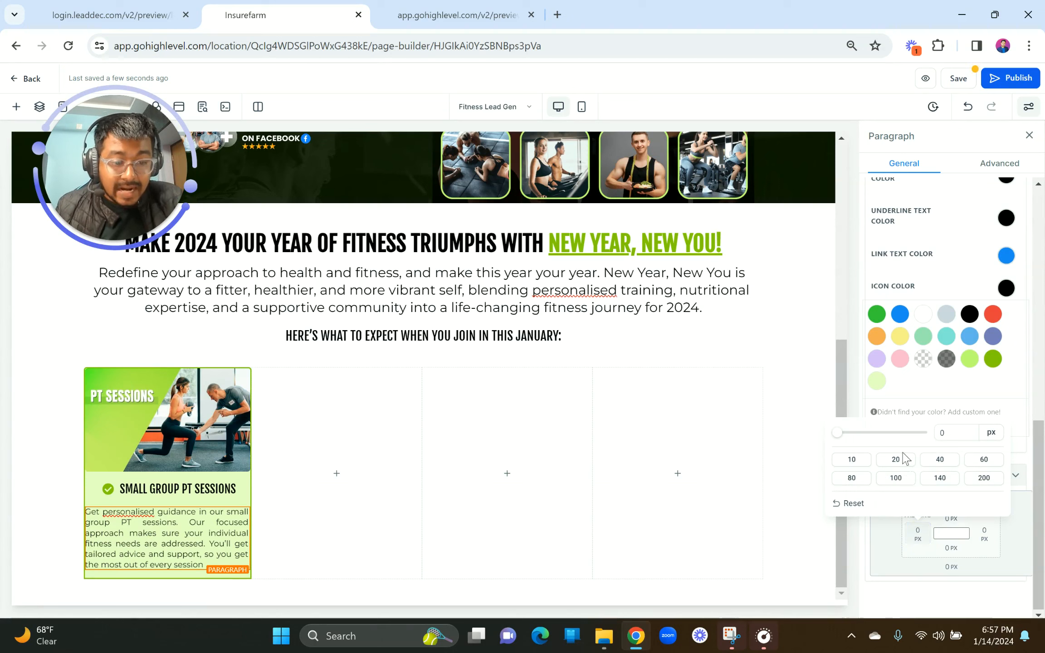
{"action": "left_click", "coordinate": [948, 436]}
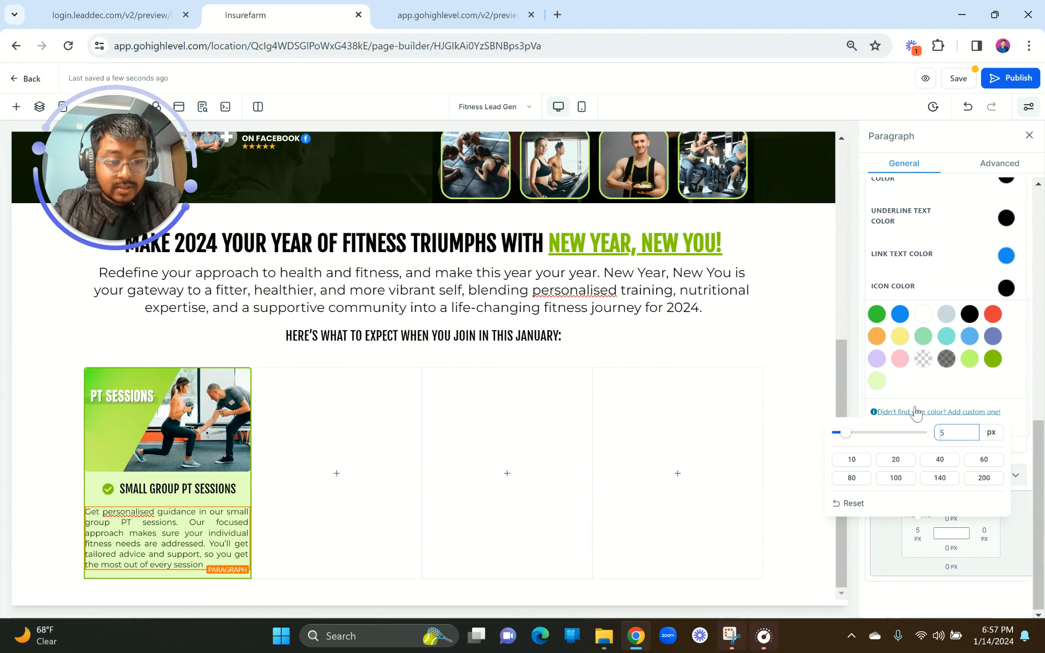
{"action": "left_click", "coordinate": [1019, 531]}
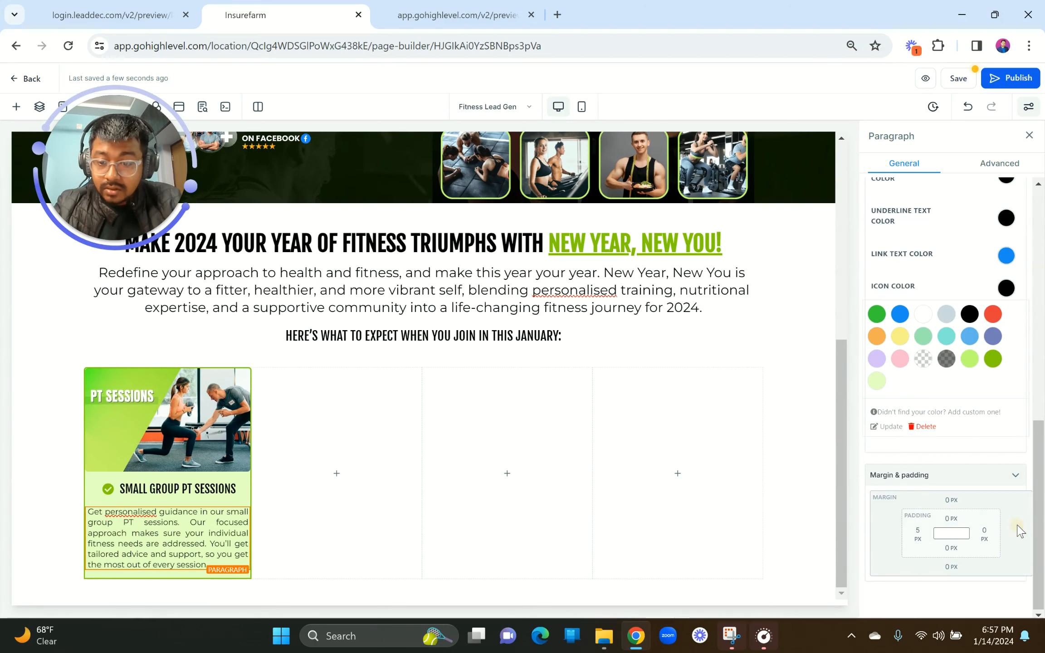
{"action": "left_click", "coordinate": [985, 530]}
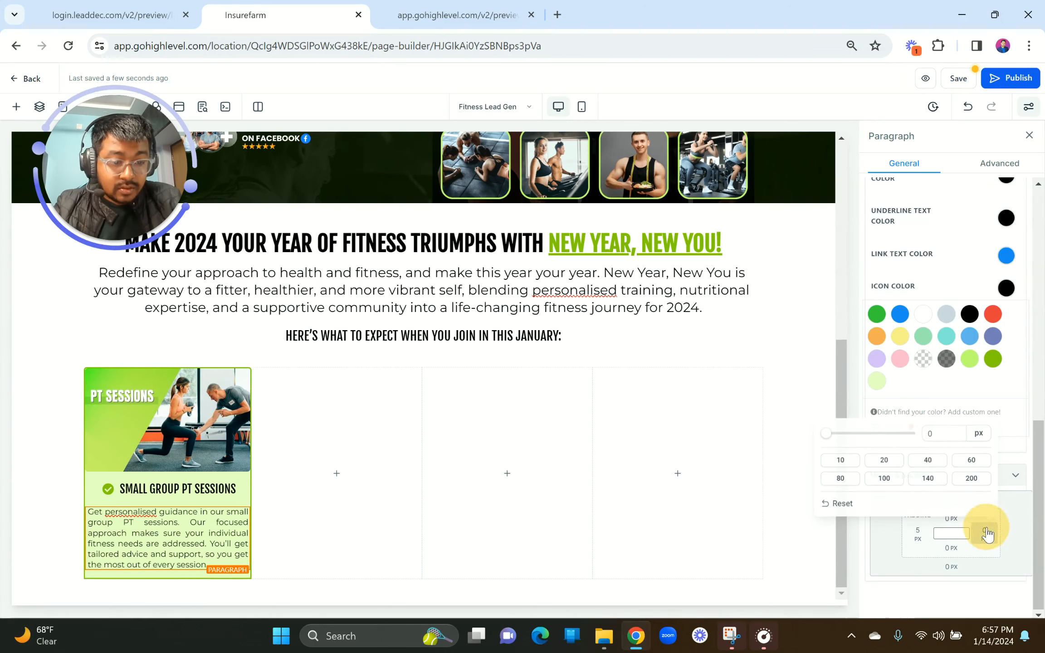
{"action": "double_click", "coordinate": [930, 430]}
{"action": "type", "text": "5"}
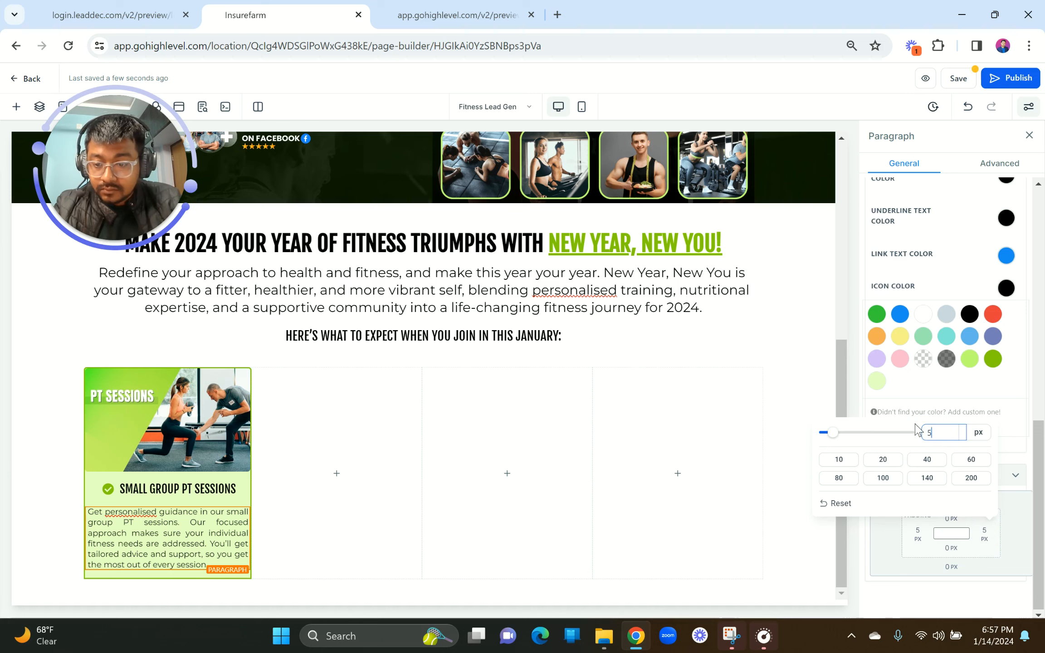
{"action": "left_click", "coordinate": [1018, 537]}
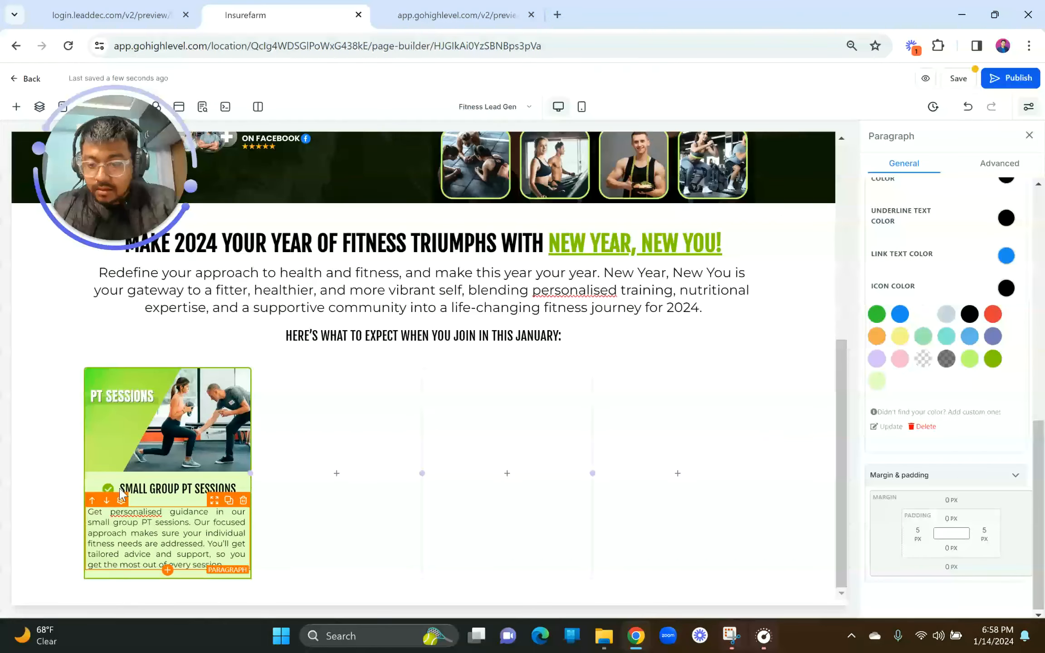
Step: Change the PT Sessions column's content spacing from Center to Left
{"action": "left_click", "coordinate": [116, 6]}
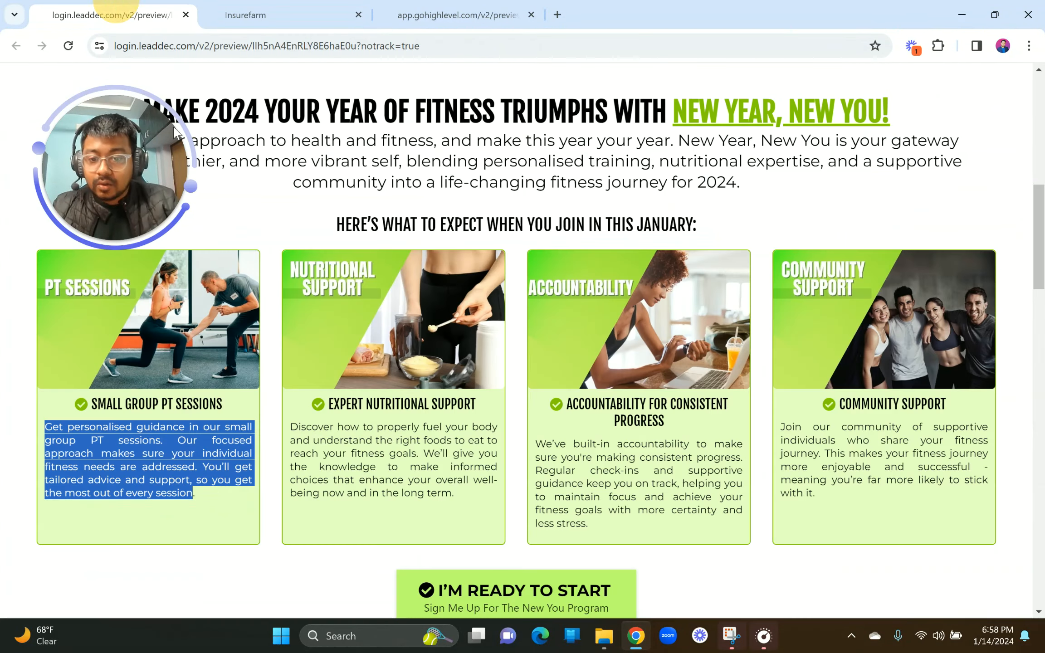
{"action": "left_click", "coordinate": [144, 460]}
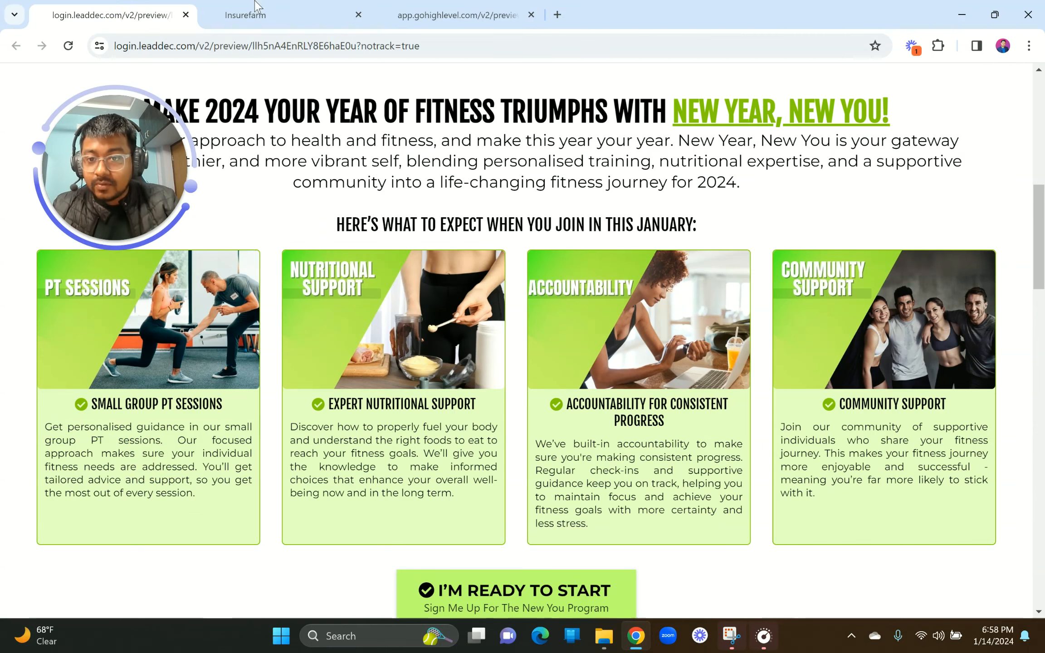
{"action": "left_click", "coordinate": [257, 15]}
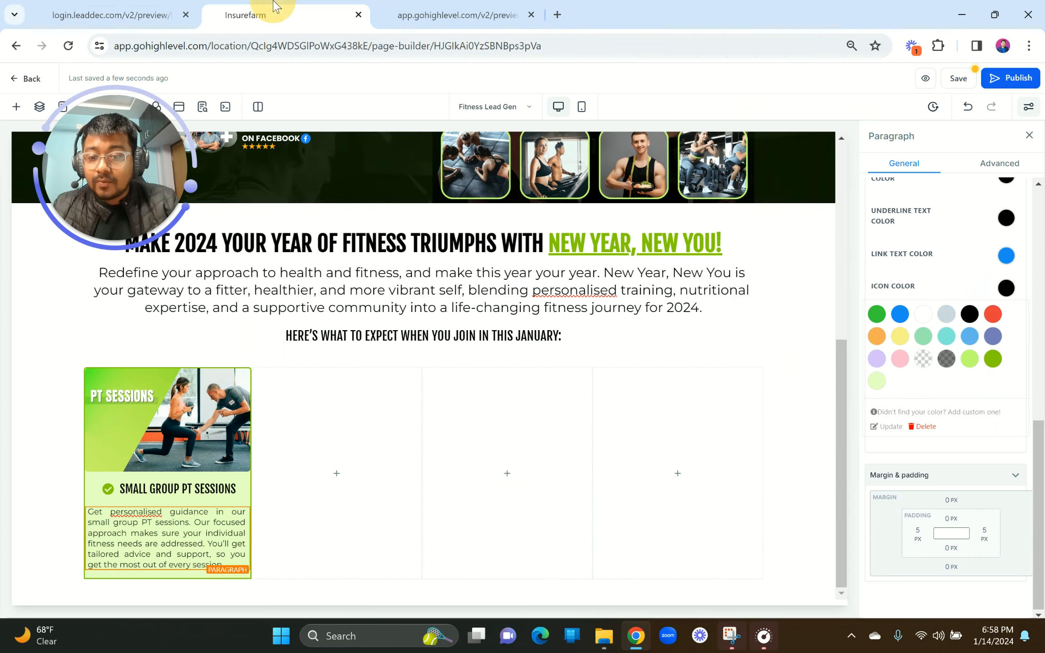
{"action": "left_click", "coordinate": [182, 577]}
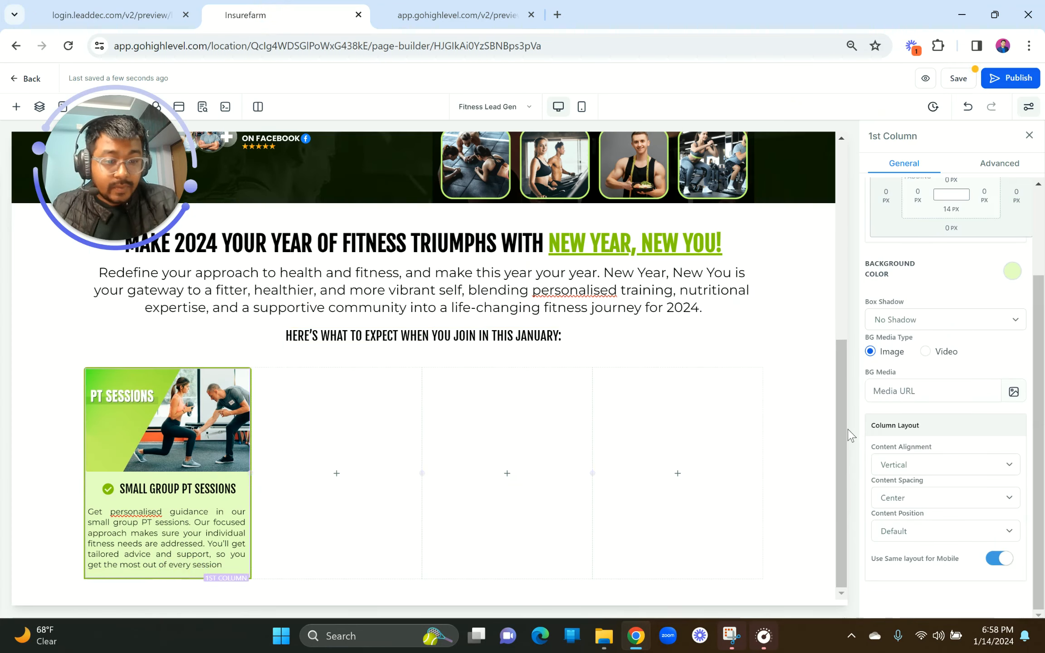
{"action": "left_click_drag", "start_coordinate": [914, 481], "coordinate": [925, 480]}
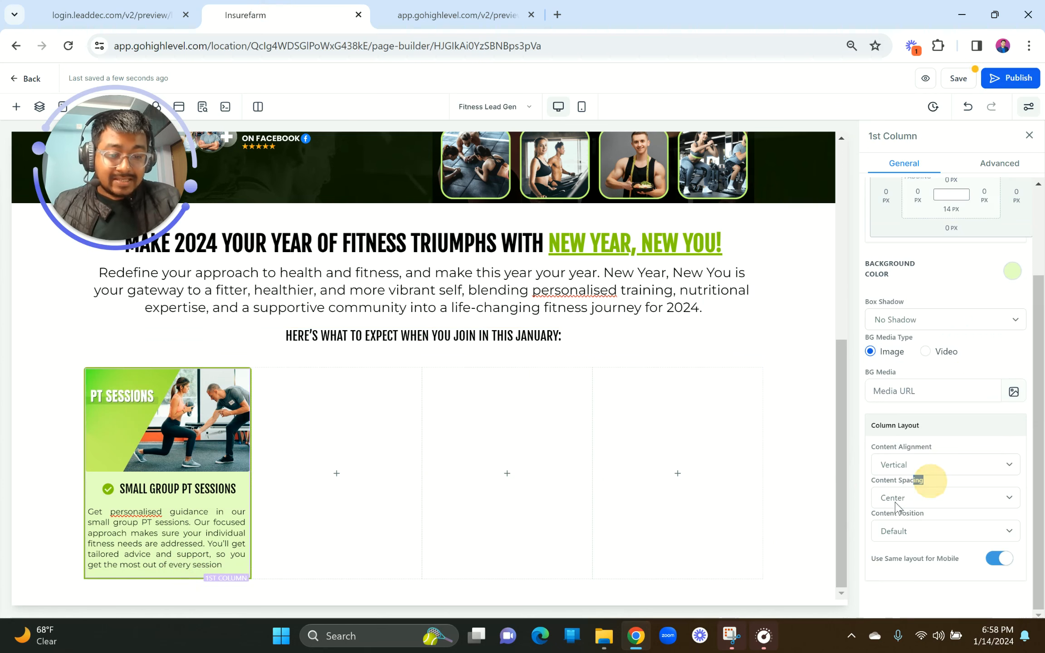
{"action": "left_click", "coordinate": [905, 498]}
{"action": "left_click", "coordinate": [897, 527]}
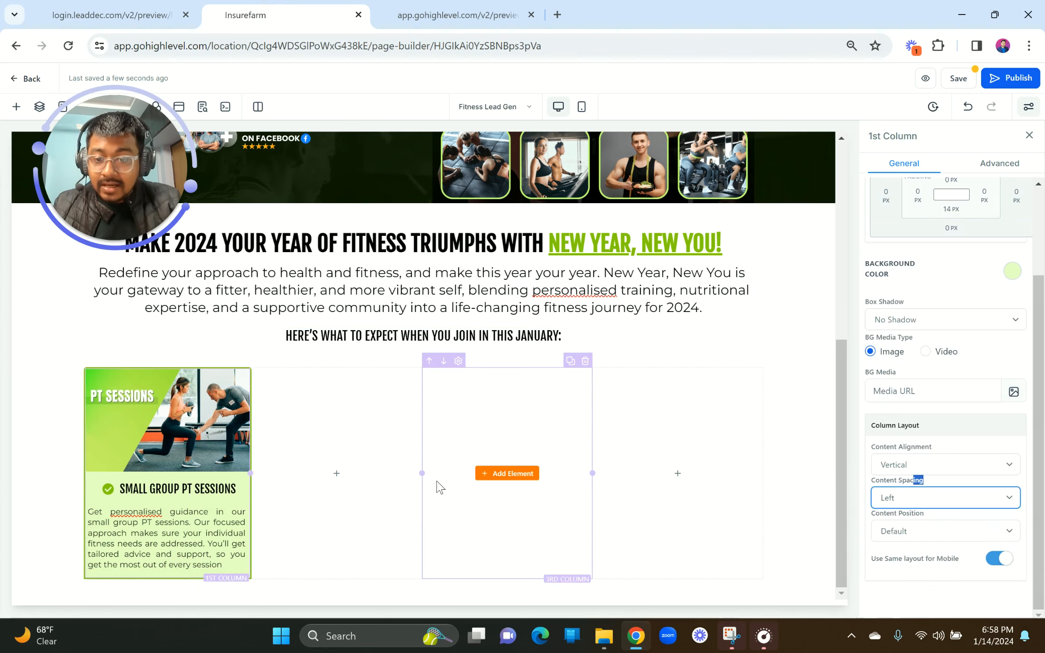
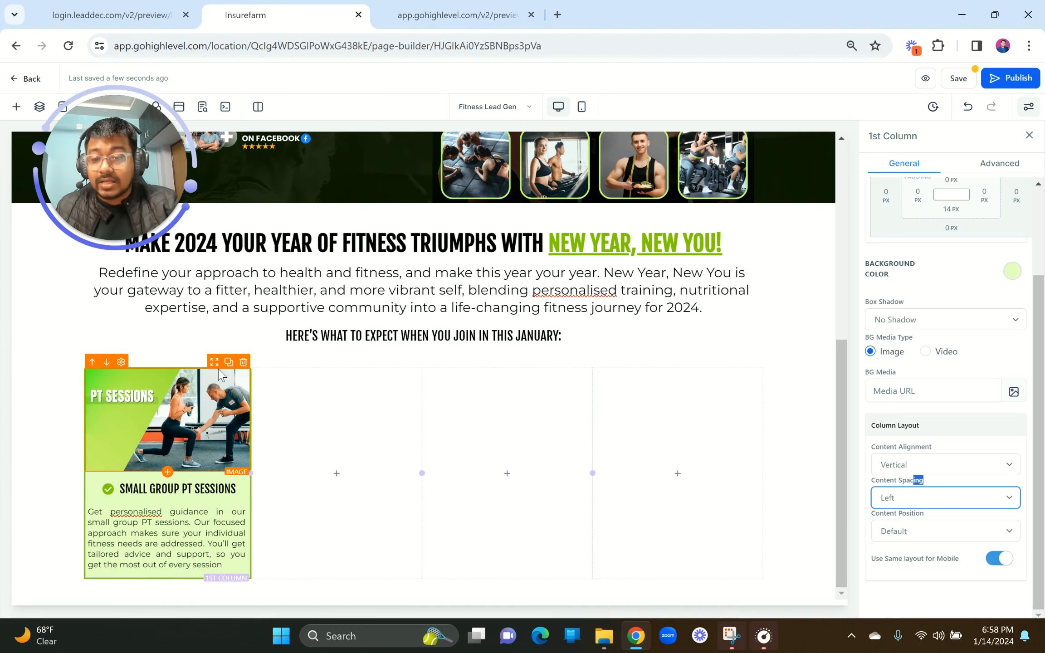
Step: Give the PT Sessions card image a 10 px top margin
{"action": "left_click", "coordinate": [197, 583]}
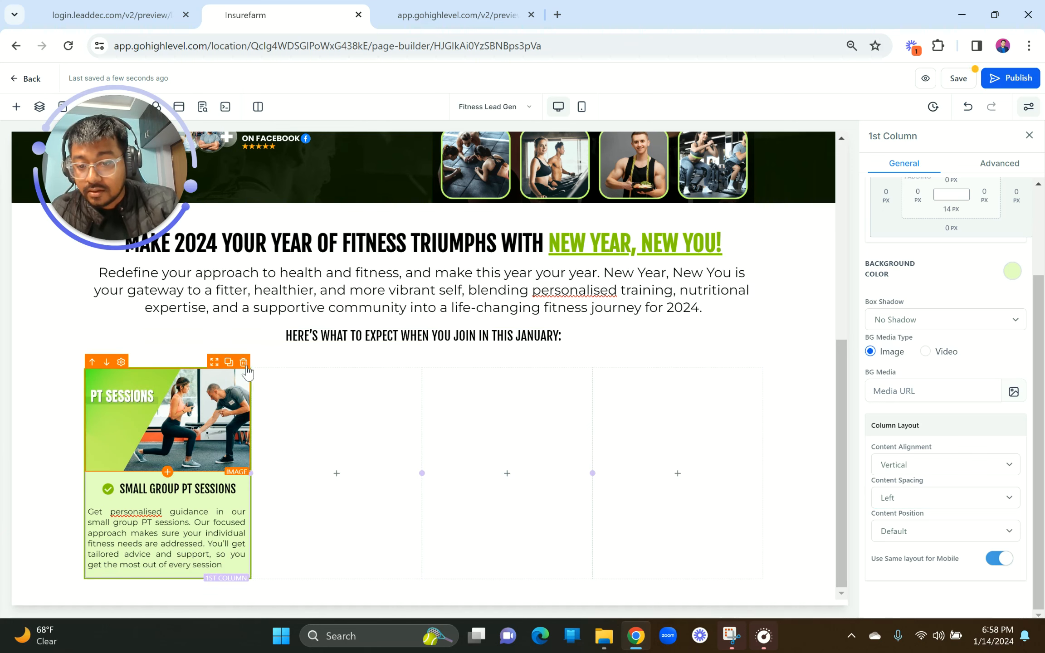
{"action": "left_click", "coordinate": [239, 384]}
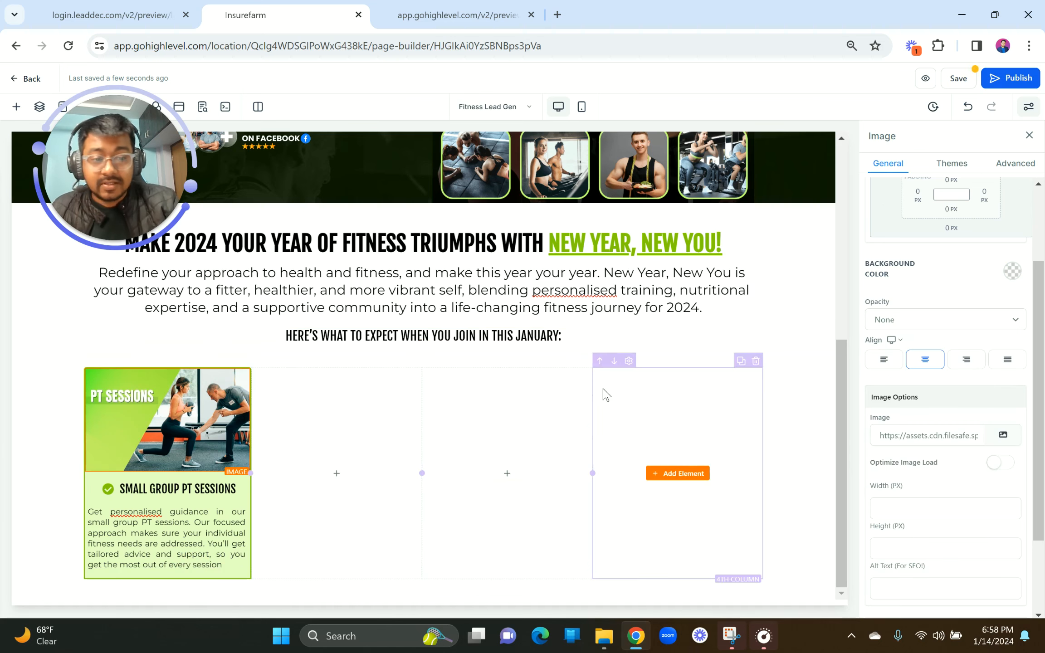
{"action": "scroll", "coordinate": [949, 535], "scroll_direction": "up", "scroll_amount": 3}
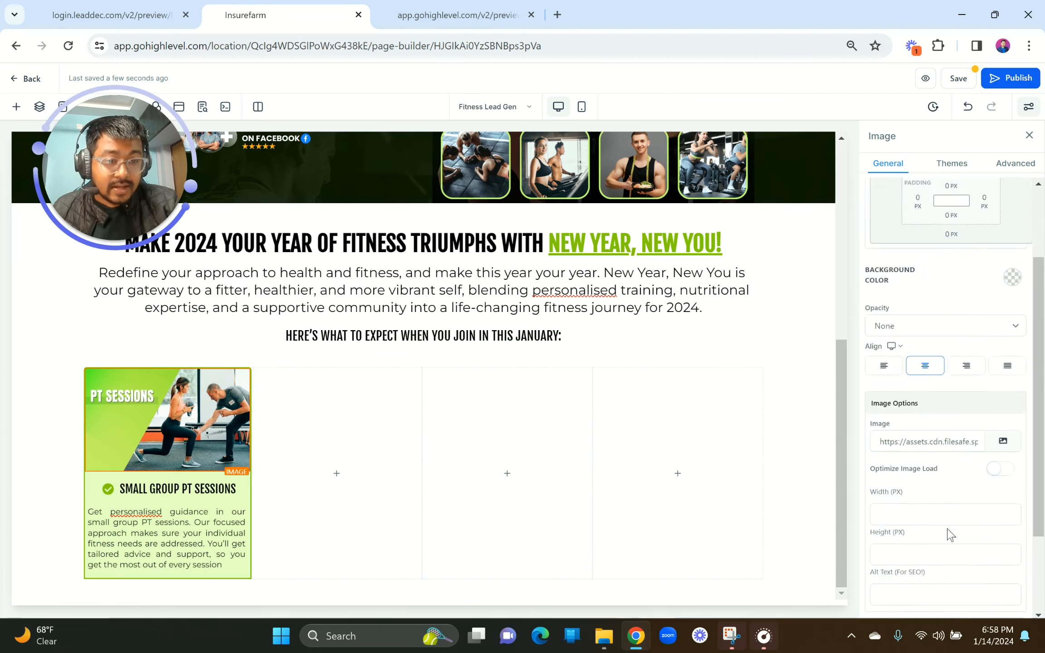
{"action": "left_click", "coordinate": [951, 293]}
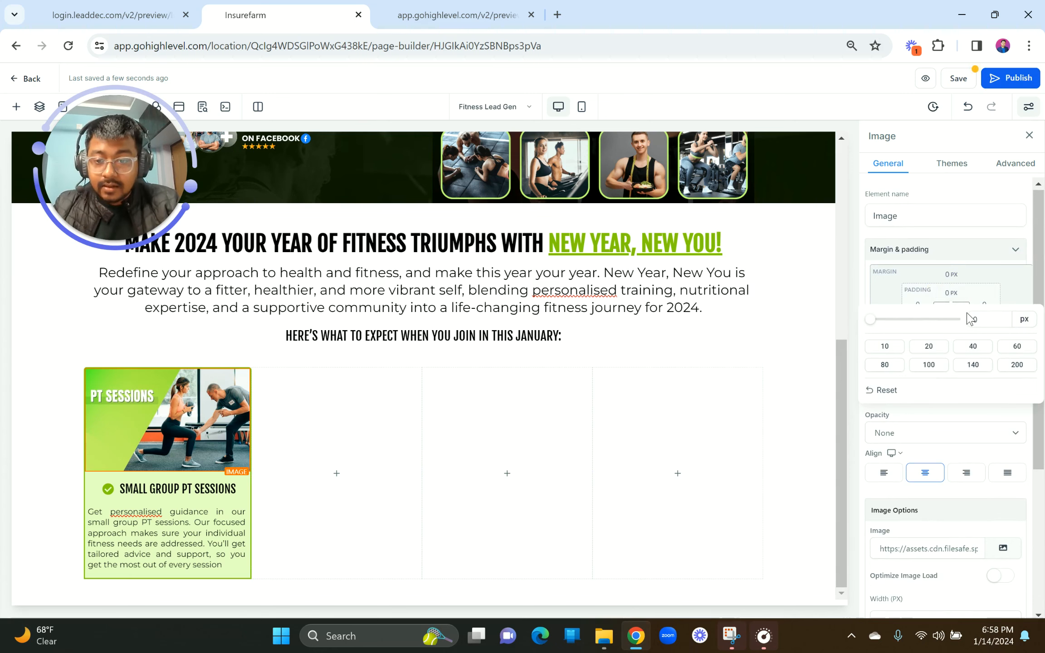
{"action": "left_click", "coordinate": [951, 274]}
{"action": "left_click", "coordinate": [975, 329]}
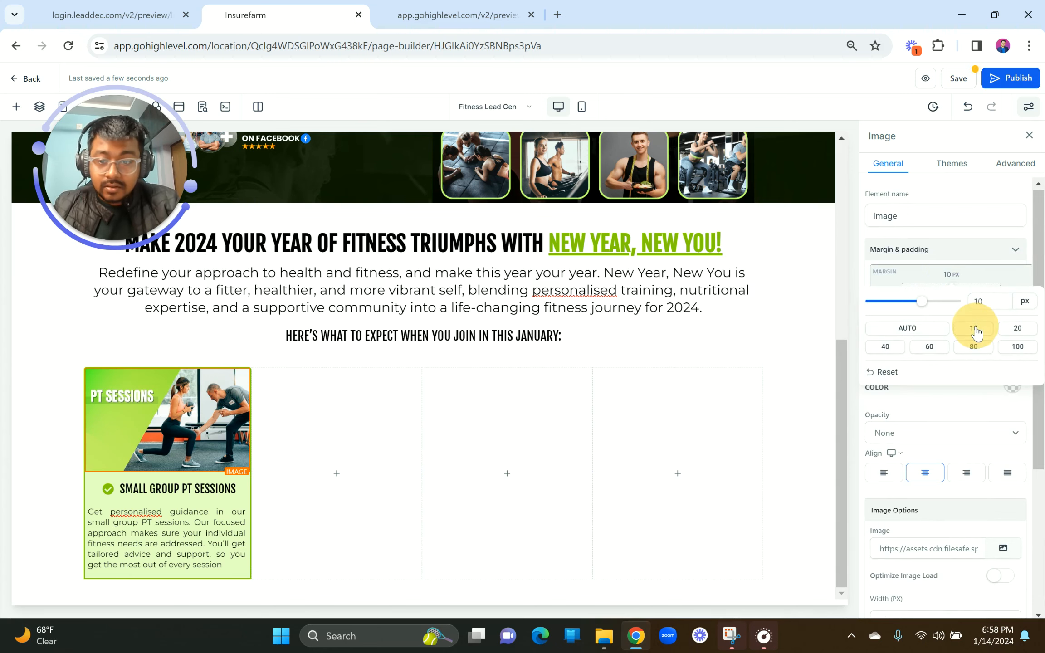
Step: Give the PT Sessions description paragraph a 20 px bottom margin
{"action": "left_click", "coordinate": [199, 375]}
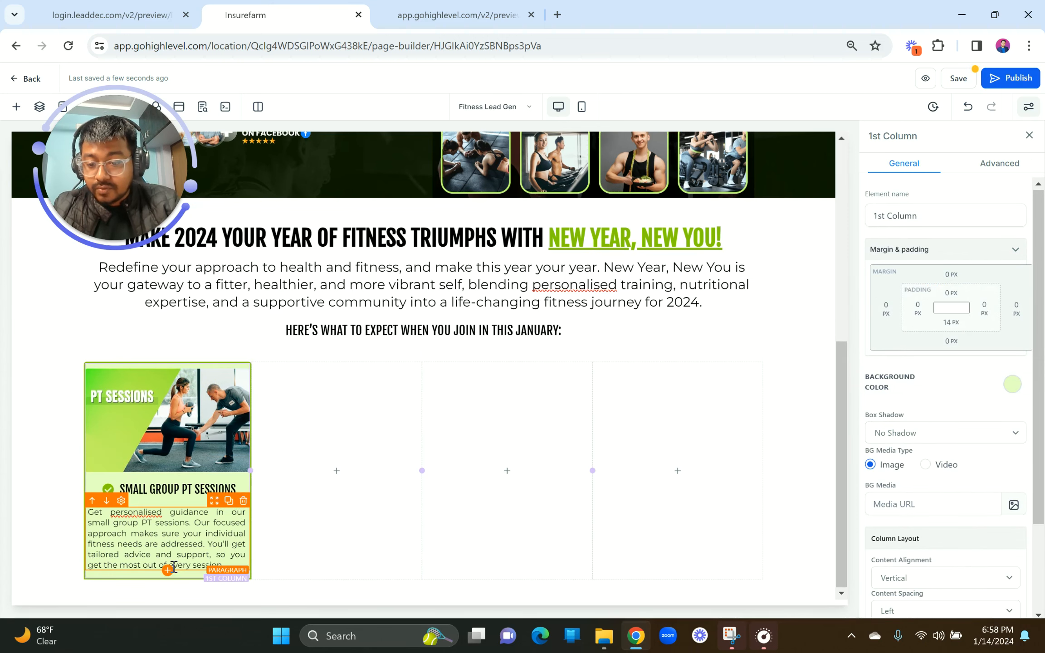
{"action": "left_click", "coordinate": [174, 568]}
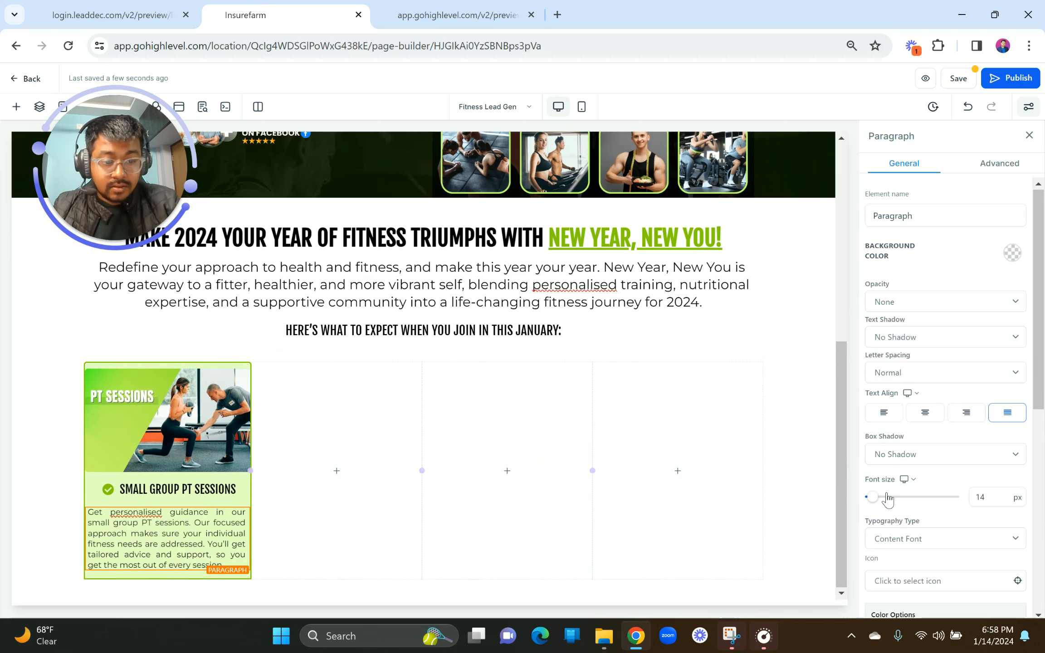
{"action": "scroll", "coordinate": [888, 499], "scroll_direction": "down", "scroll_amount": 7}
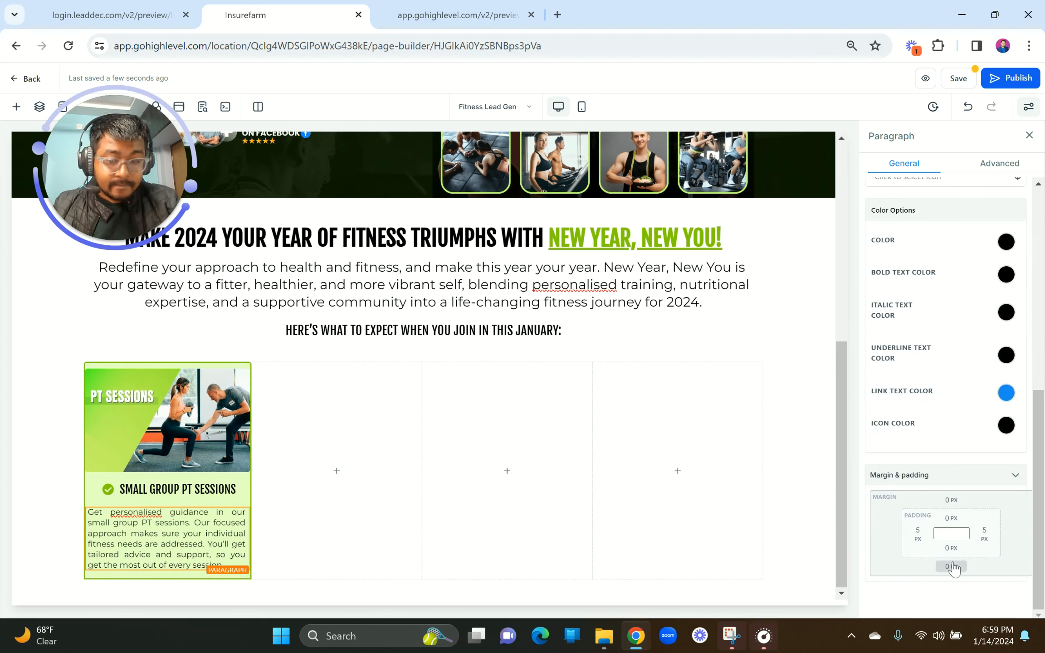
{"action": "left_click", "coordinate": [952, 568]}
{"action": "left_click", "coordinate": [1018, 499]}
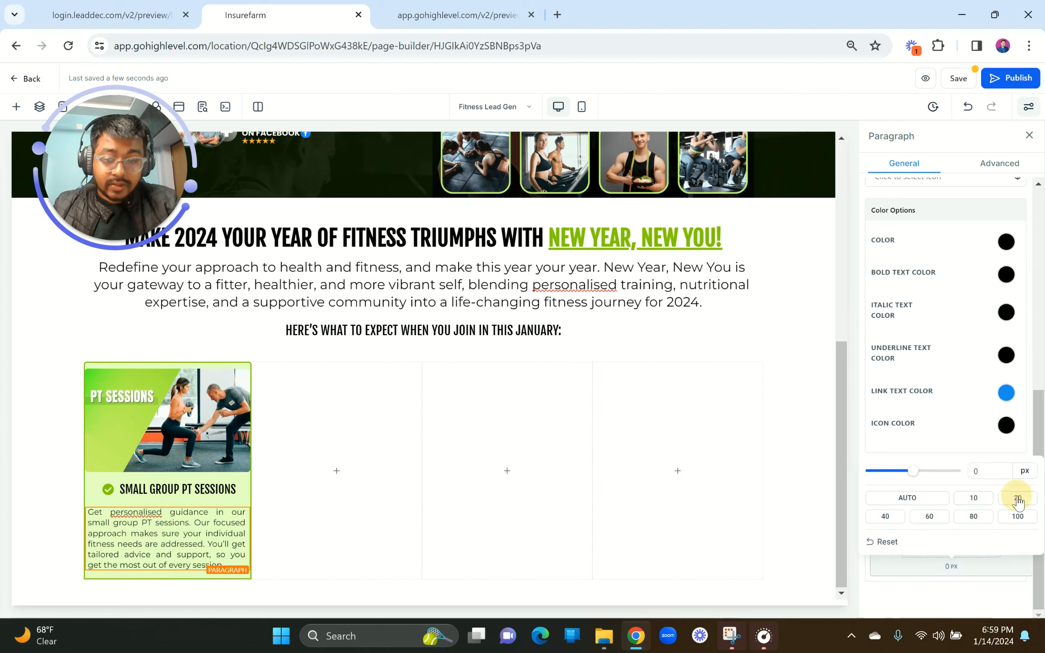
{"action": "left_click", "coordinate": [190, 373]}
Step: Bring up the finished four-card page's live preview for reference
{"action": "left_click", "coordinate": [149, 13]}
{"action": "left_click", "coordinate": [229, 7]}
{"action": "left_click", "coordinate": [155, 9]}
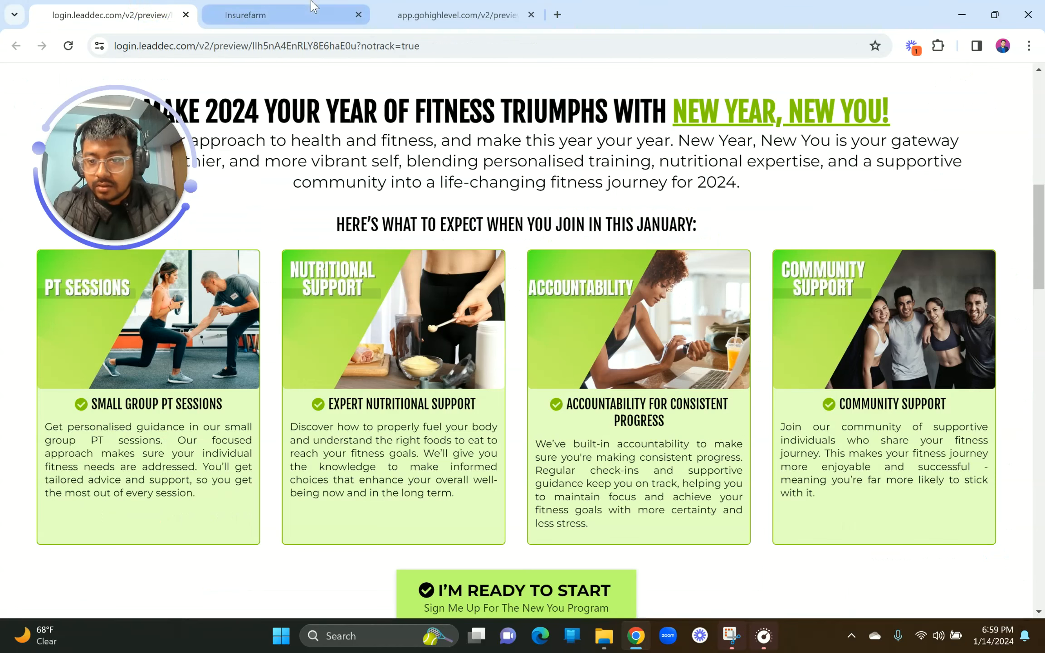
Step: Duplicate the PT Sessions card into four columns and delete the three empty leftover columns
{"action": "left_click", "coordinate": [311, 6]}
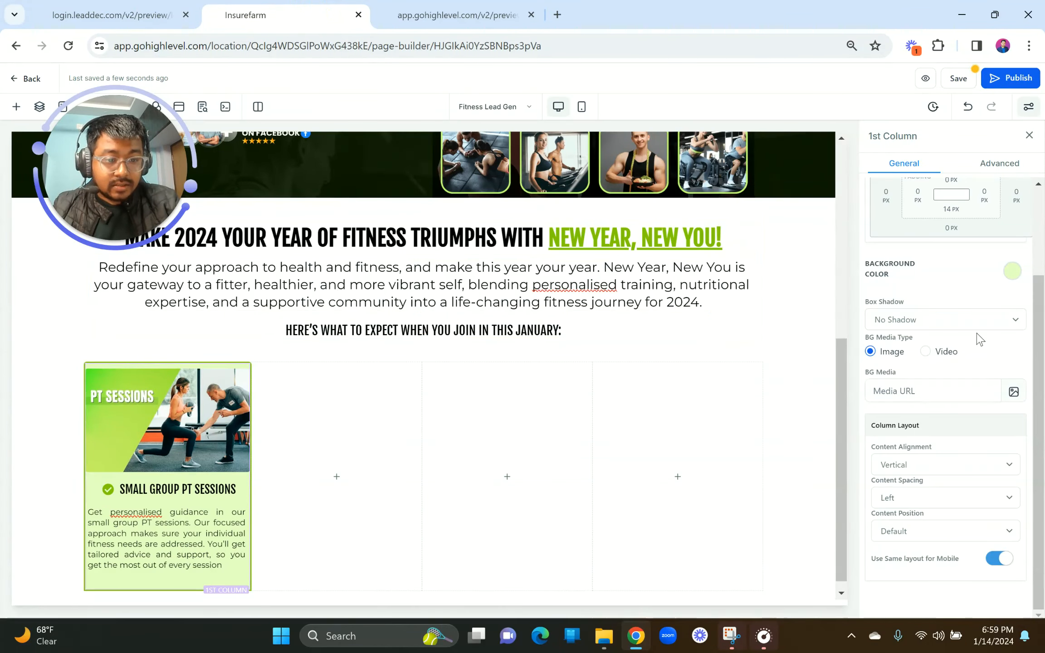
{"action": "scroll", "coordinate": [979, 338], "scroll_direction": "up", "scroll_amount": 3}
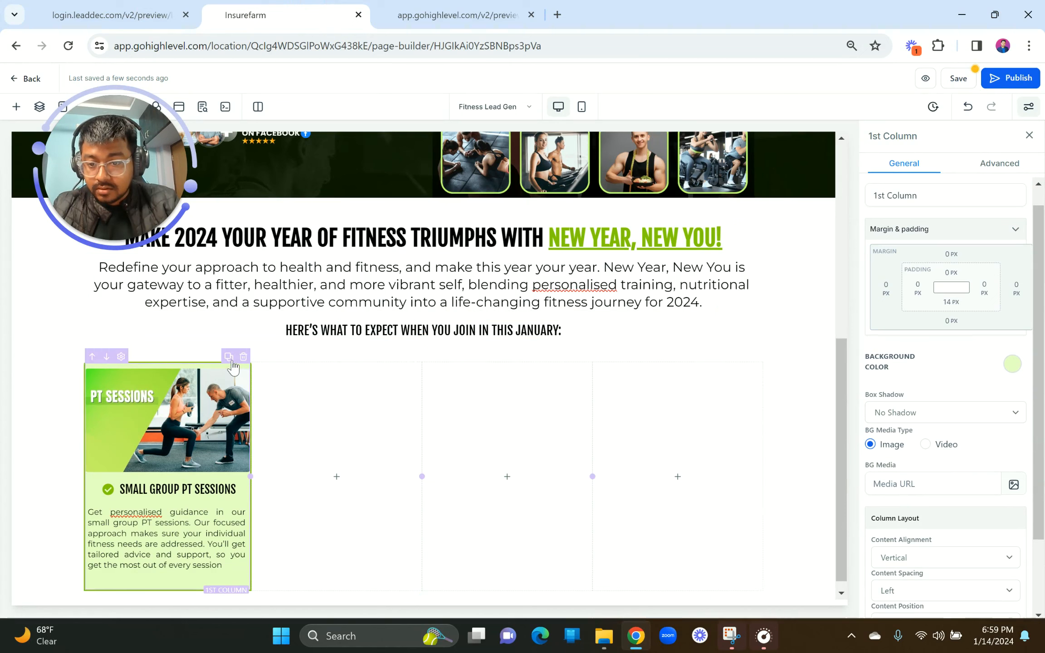
{"action": "left_click", "coordinate": [229, 358]}
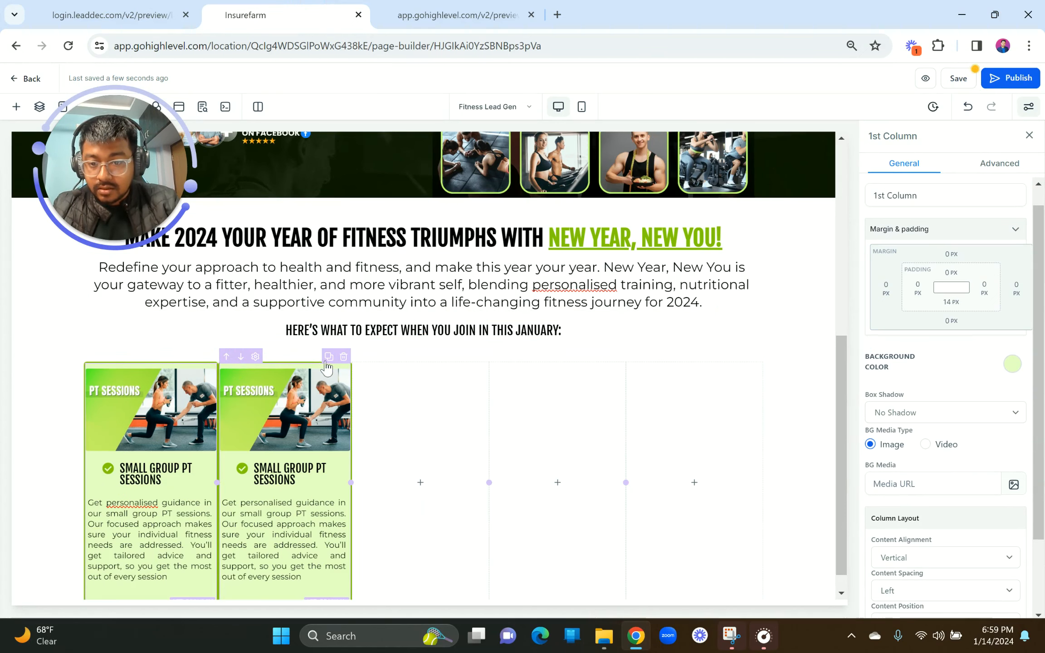
{"action": "left_click", "coordinate": [328, 358]}
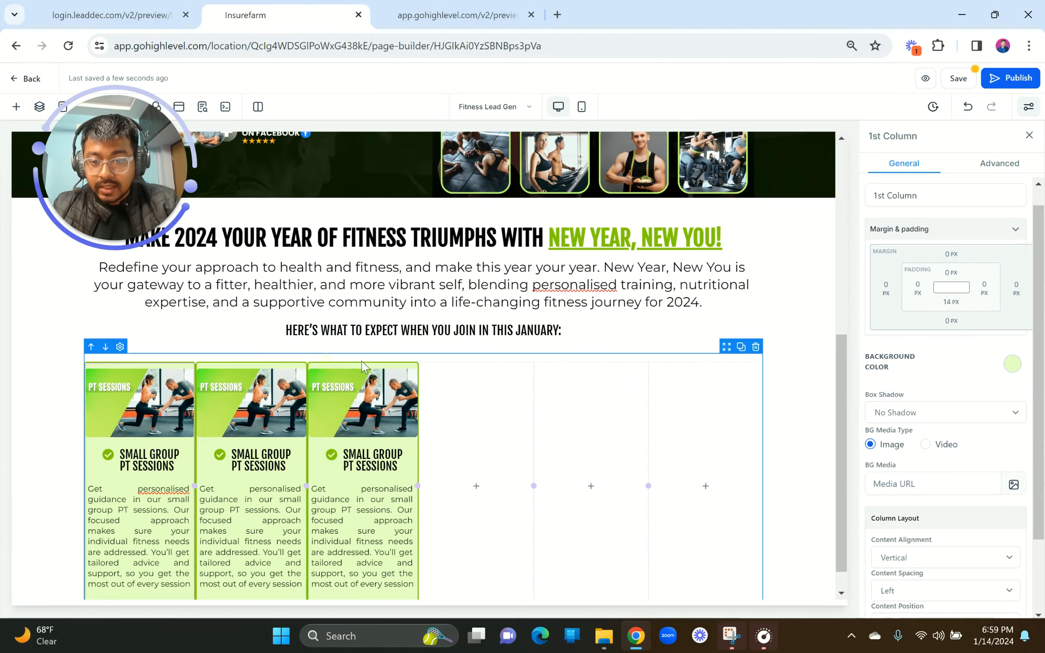
{"action": "left_click", "coordinate": [396, 357]}
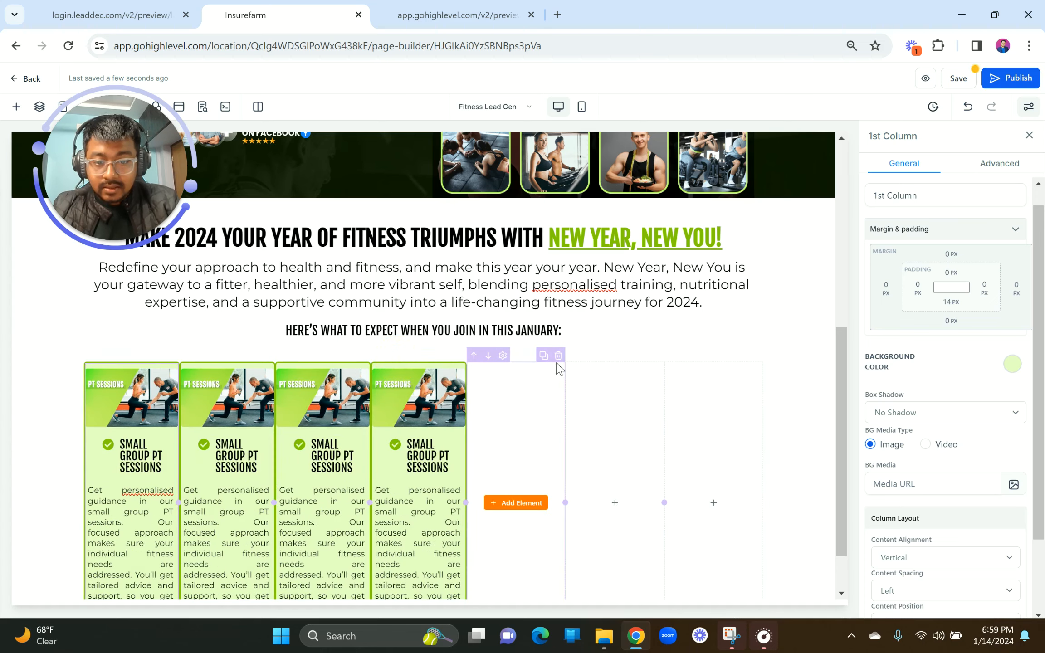
{"action": "left_click", "coordinate": [558, 358]}
{"action": "left_click", "coordinate": [644, 358]}
{"action": "left_click", "coordinate": [757, 357]}
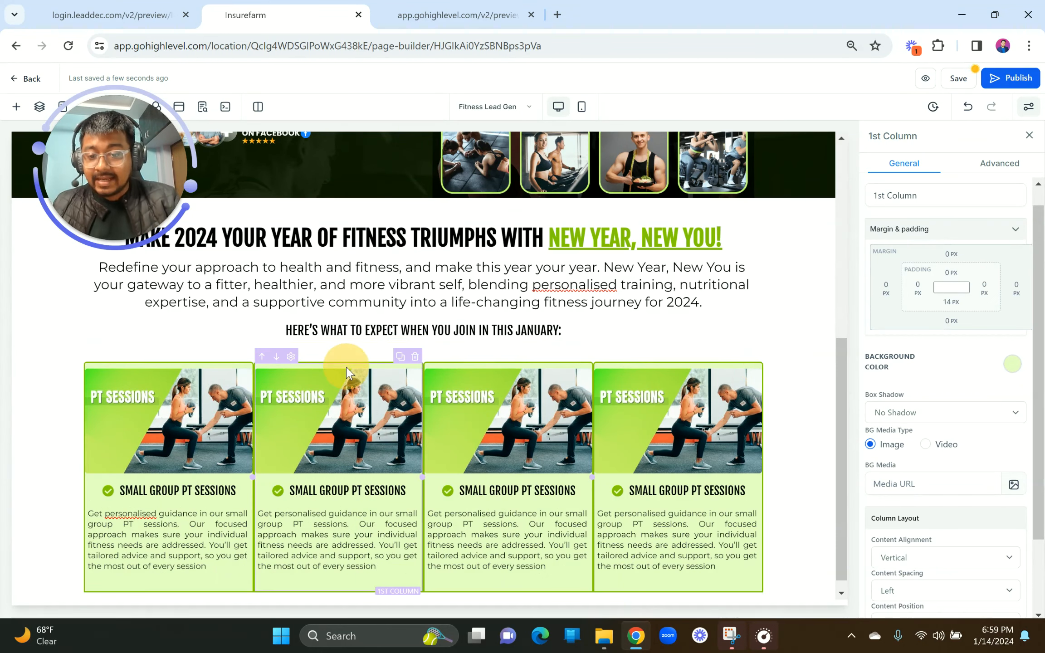
Step: Give the card columns 10 px left and right margins so gaps separate the cards
{"action": "scroll", "coordinate": [966, 535], "scroll_direction": "down", "scroll_amount": 2}
{"action": "scroll", "coordinate": [965, 549], "scroll_direction": "up", "scroll_amount": 2}
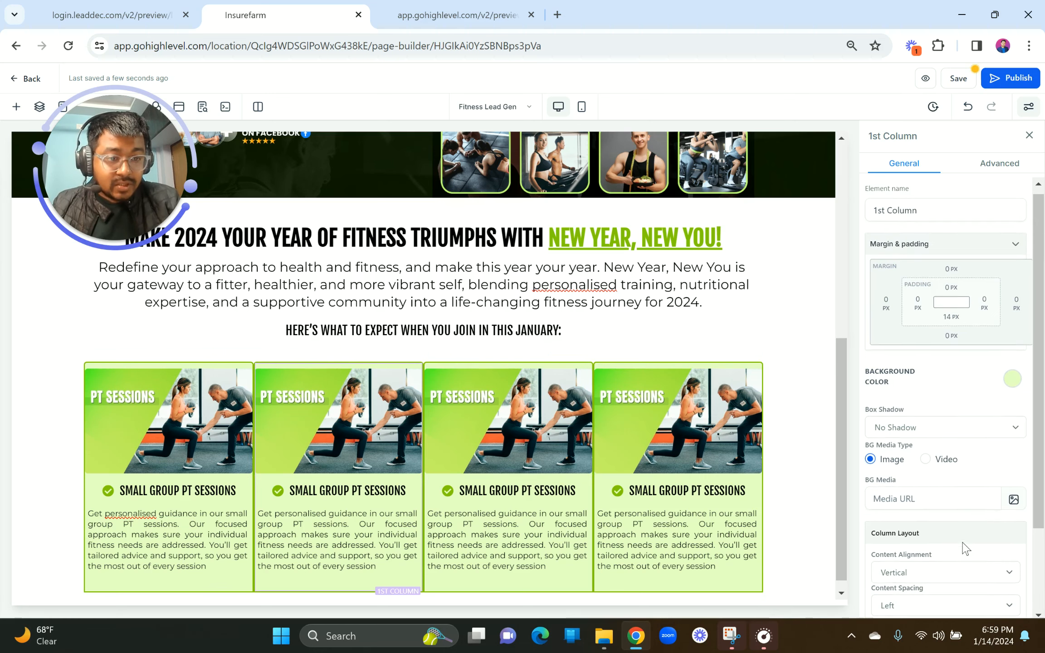
{"action": "left_click", "coordinate": [887, 303]}
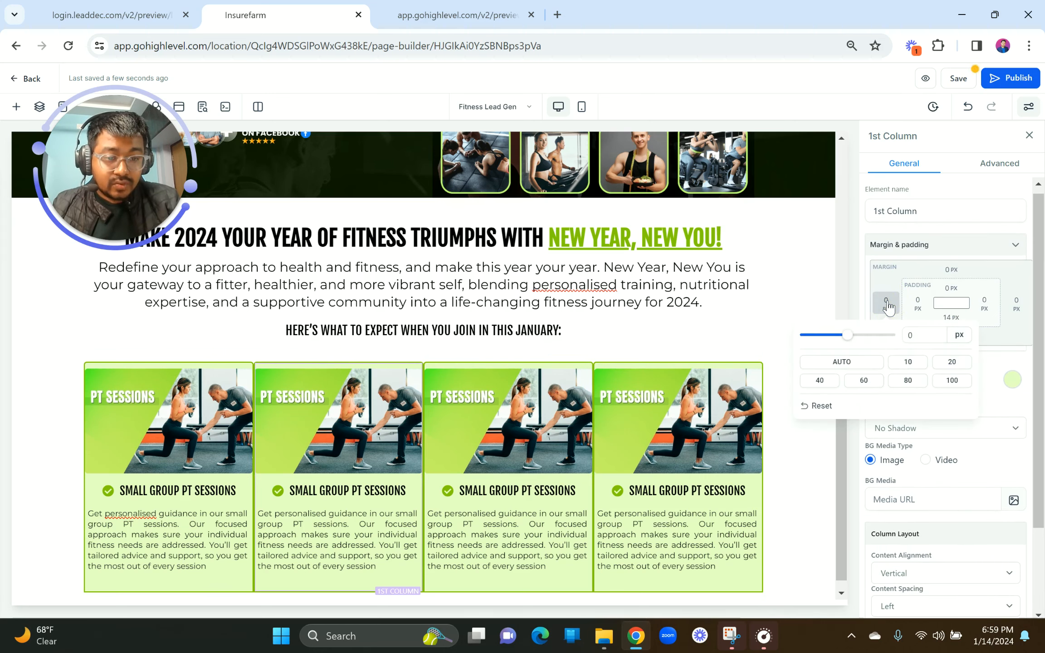
{"action": "left_click", "coordinate": [908, 362]}
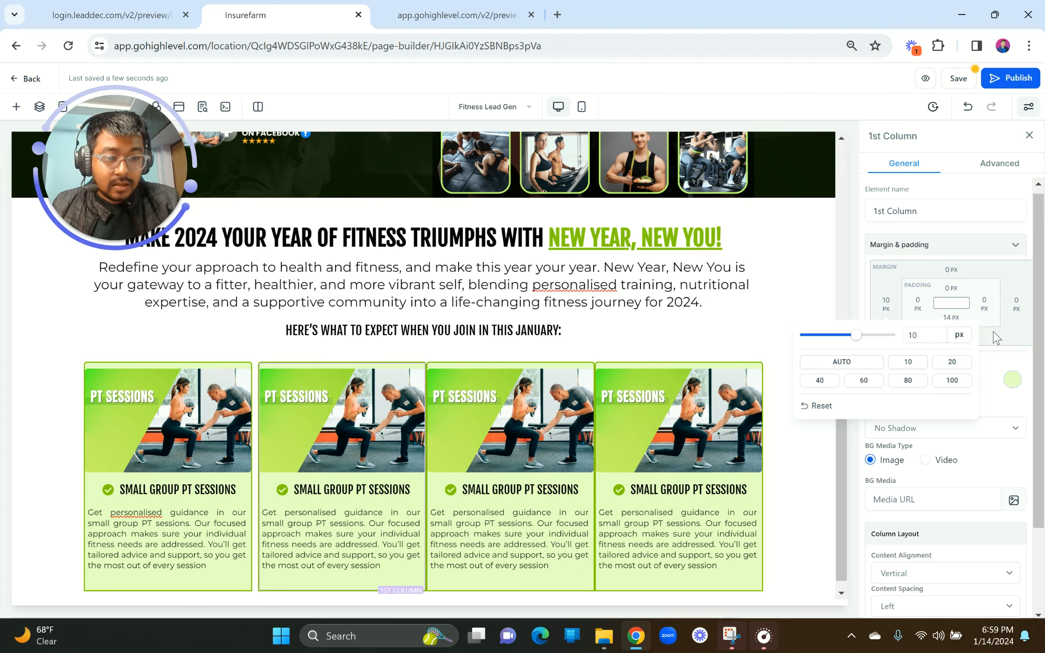
{"action": "left_click", "coordinate": [1014, 308]}
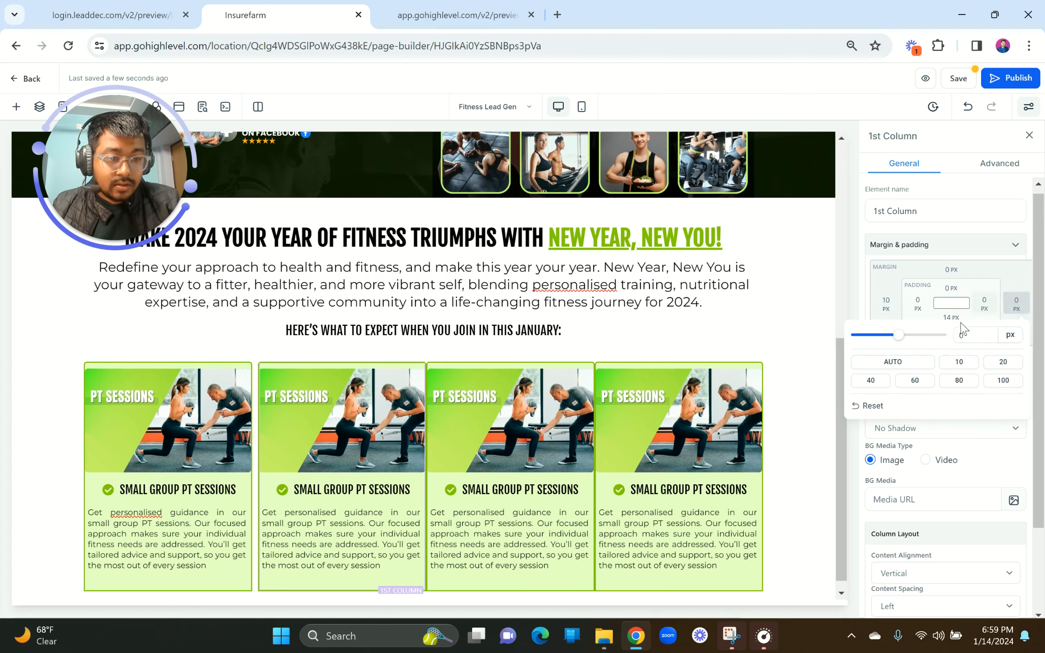
{"action": "left_click", "coordinate": [958, 362]}
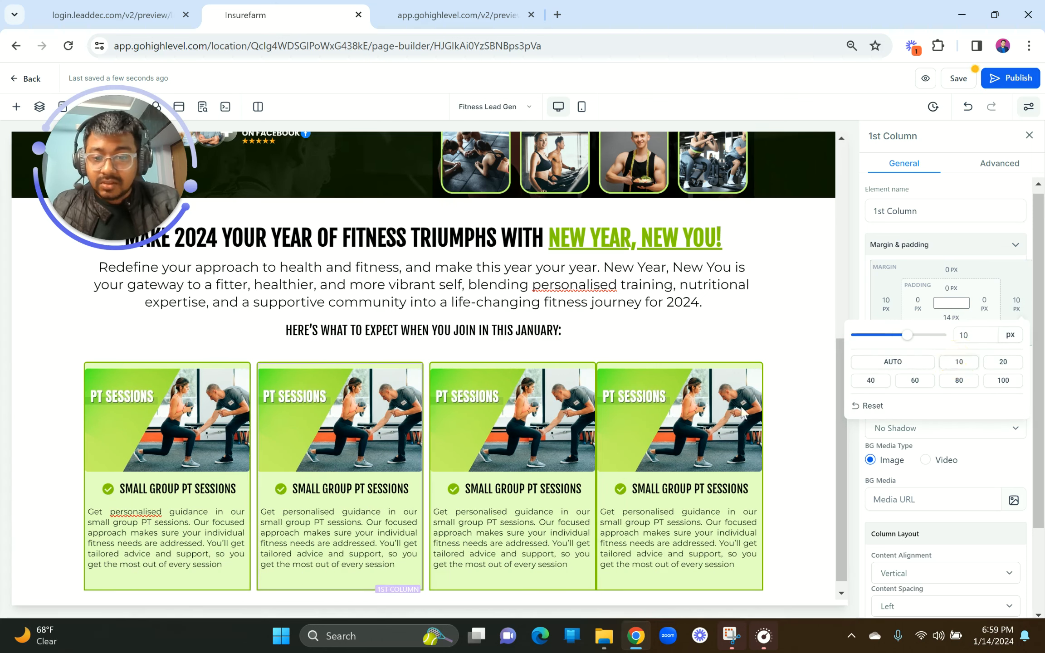
{"action": "left_click", "coordinate": [507, 366]}
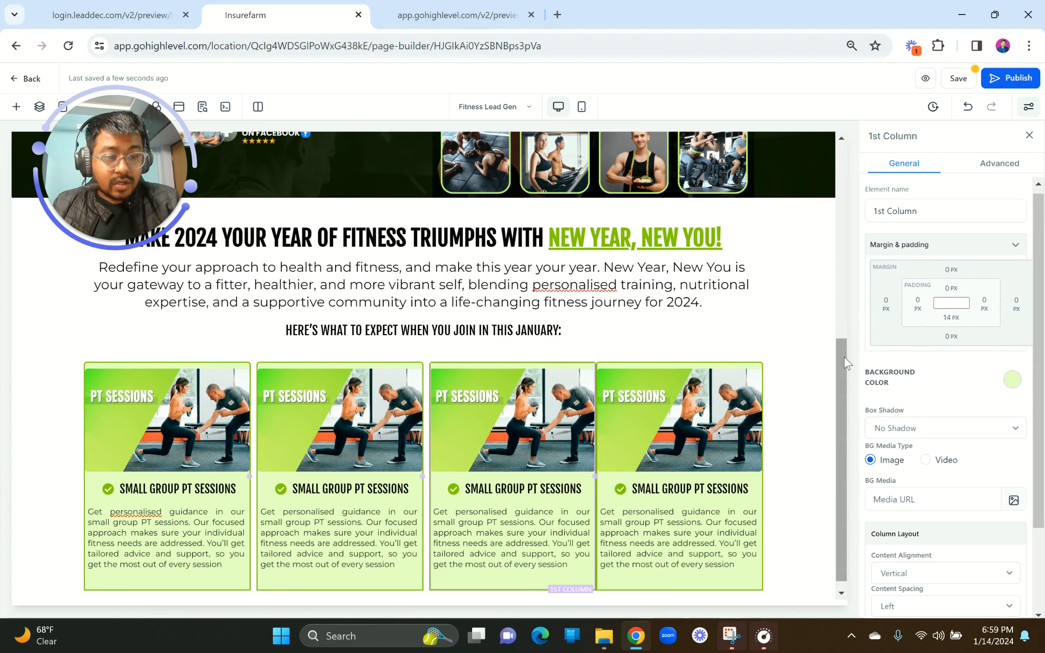
{"action": "left_click", "coordinate": [1014, 310]}
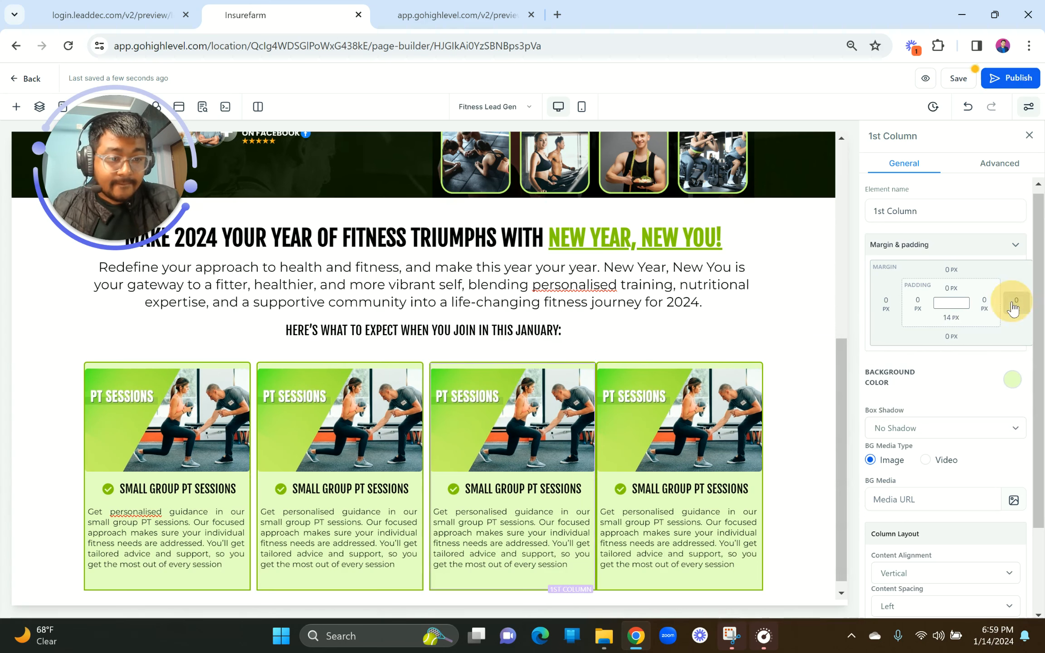
{"action": "left_click", "coordinate": [956, 363]}
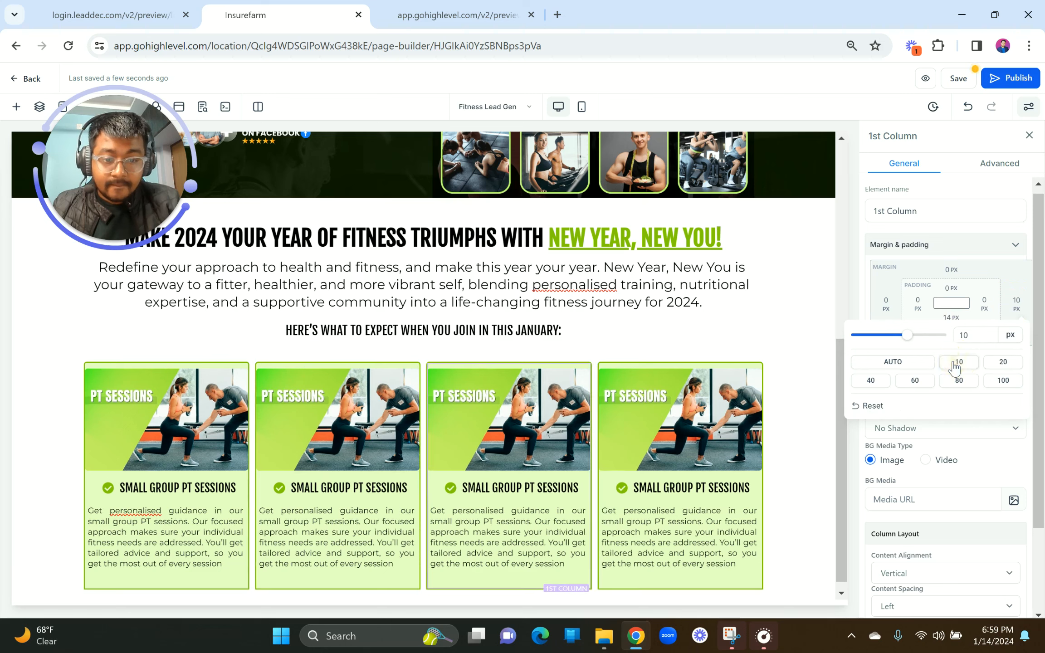
{"action": "left_click", "coordinate": [575, 332]}
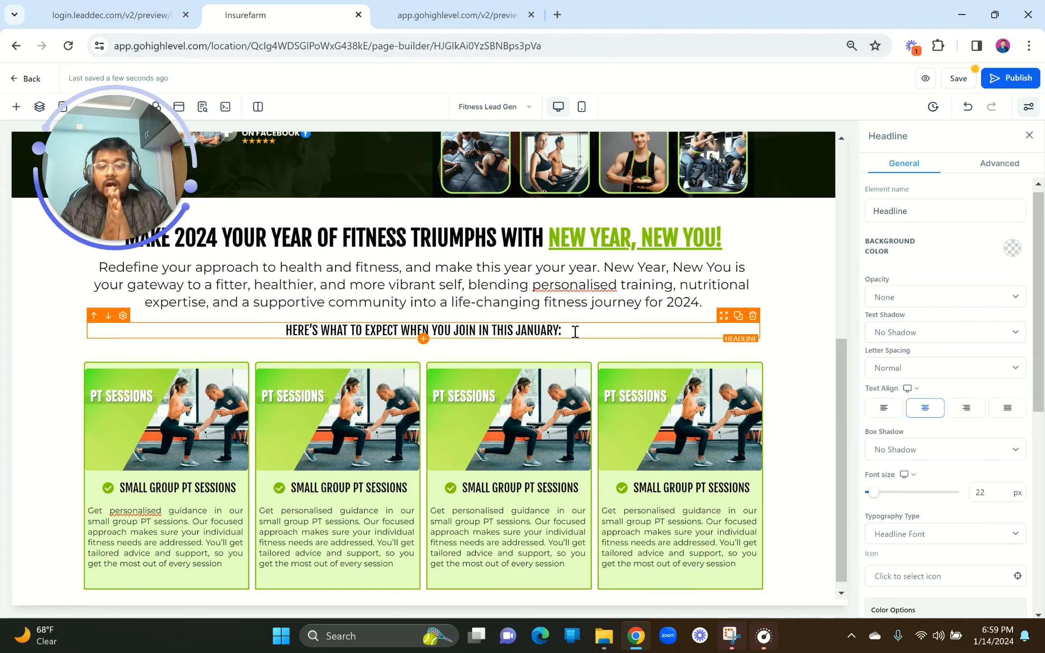
Step: Set the top margin of the first and second card images to 0 px
{"action": "left_click", "coordinate": [144, 378]}
{"action": "left_click", "coordinate": [946, 271]}
{"action": "left_click_drag", "start_coordinate": [949, 296], "coordinate": [821, 302]}
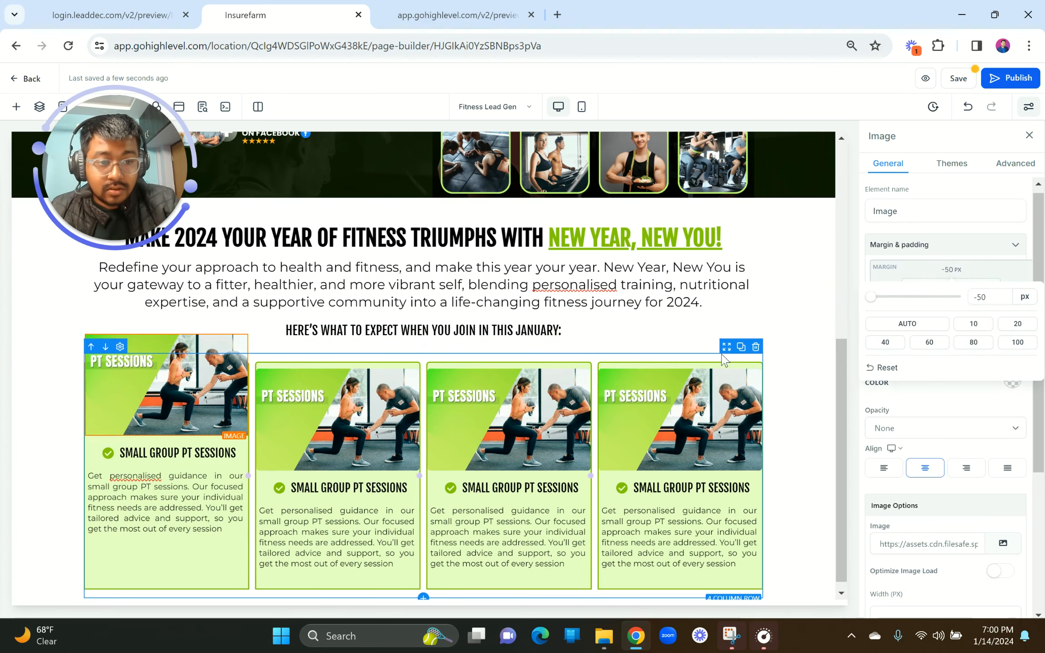
{"action": "left_click_drag", "start_coordinate": [991, 297], "coordinate": [951, 299]}
{"action": "type", "text": "0"}
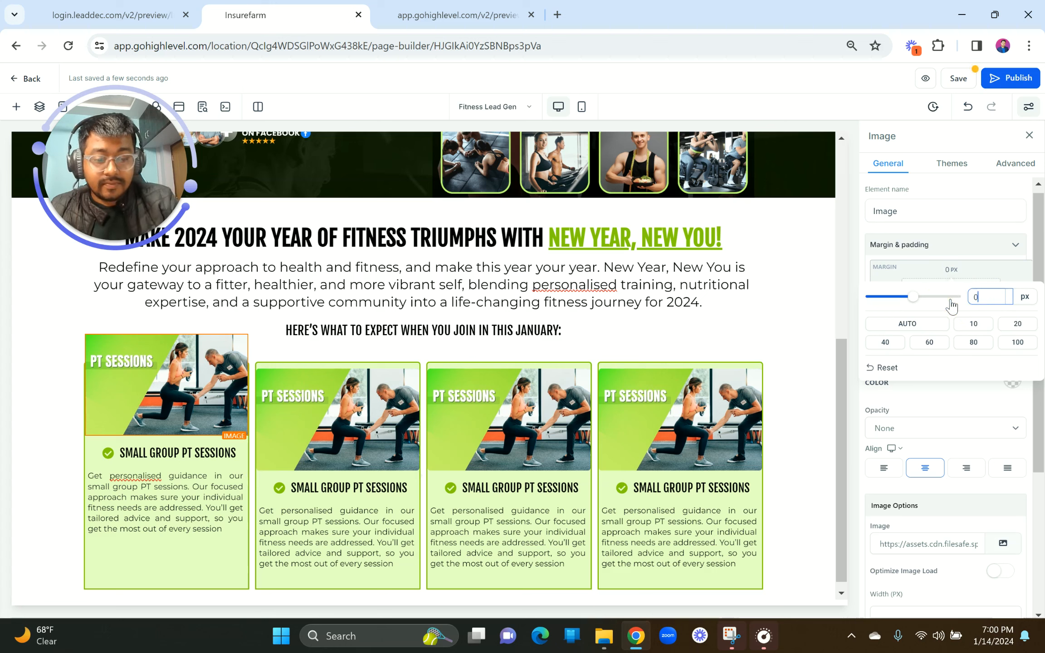
{"action": "left_click", "coordinate": [952, 412]}
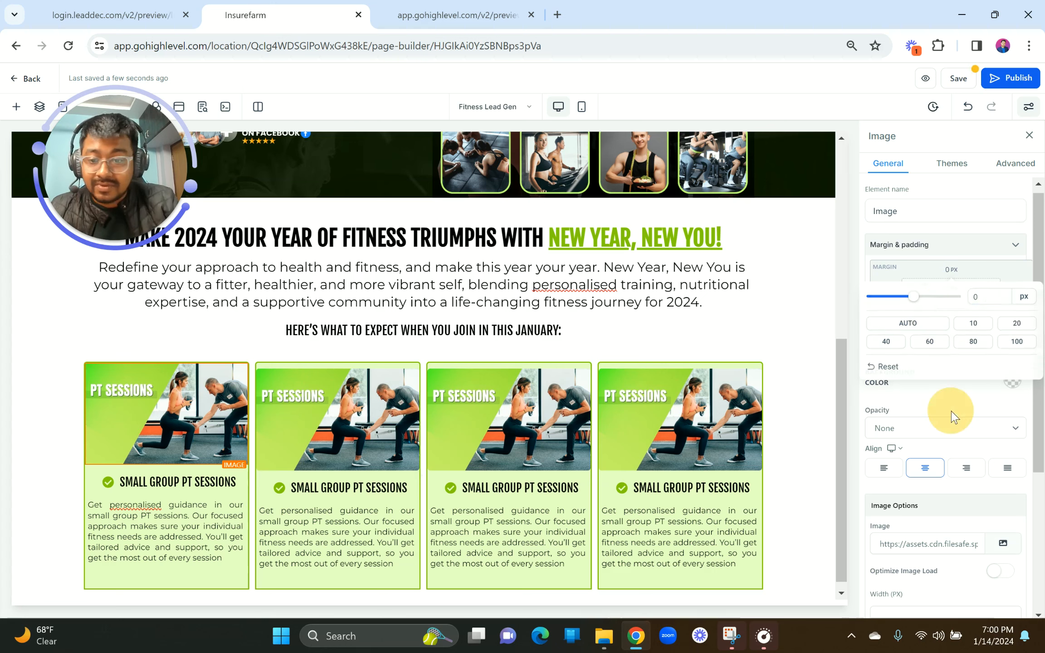
{"action": "left_click", "coordinate": [378, 382]}
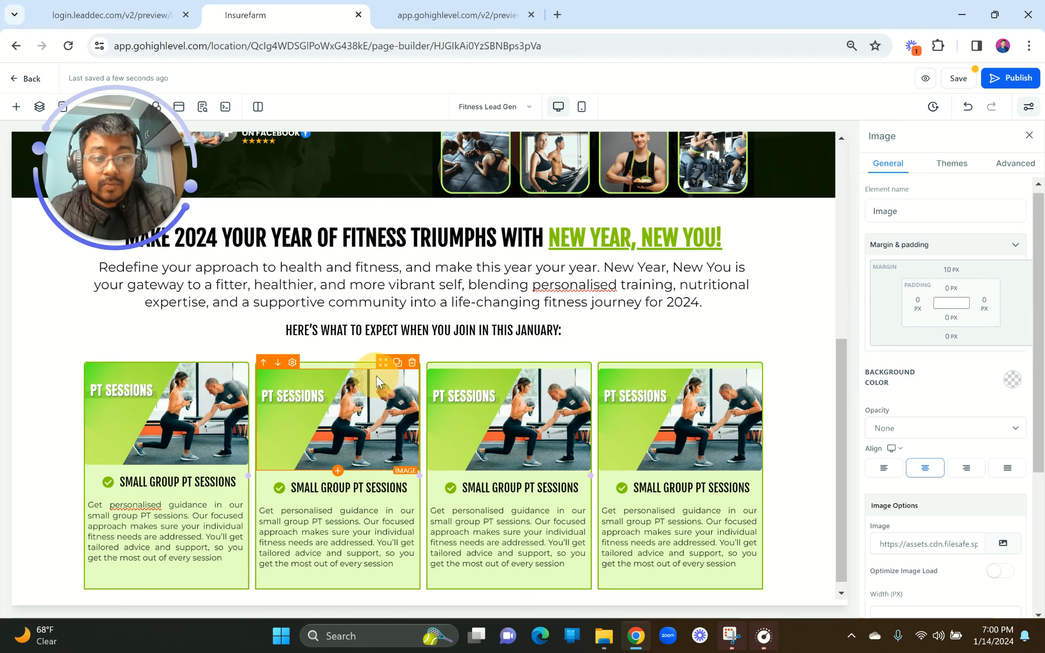
{"action": "left_click", "coordinate": [951, 269]}
{"action": "mouse_move", "coordinate": [924, 302]}
{"action": "left_mouse_down"}
{"action": "mouse_move", "coordinate": [872, 298]}
{"action": "mouse_move", "coordinate": [904, 298]}
{"action": "left_mouse_up"}
{"action": "left_click_drag", "start_coordinate": [997, 295], "coordinate": [959, 298]}
{"action": "type", "text": "0"}
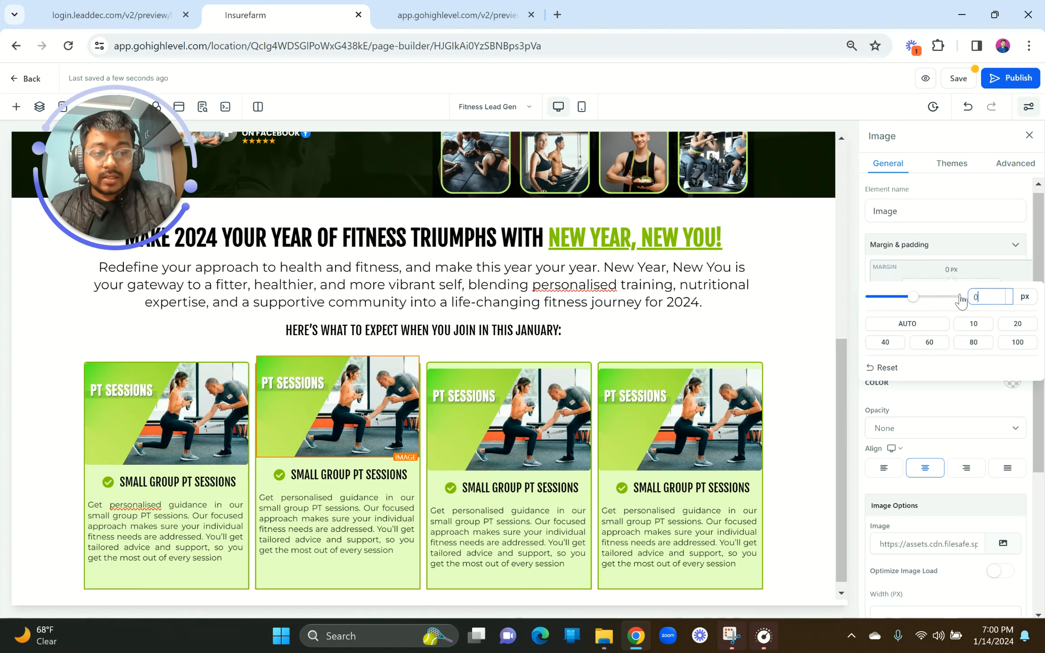
{"action": "left_click", "coordinate": [951, 406]}
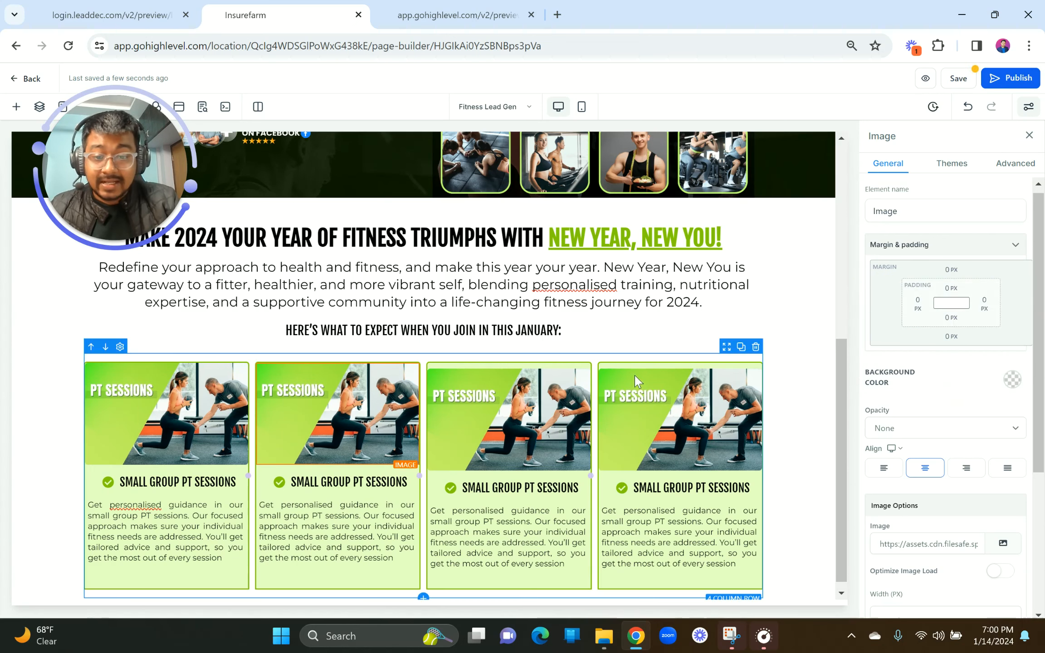
Step: Set the third and fourth card images' top margin to 0 px, then view the reference preview
{"action": "left_click", "coordinate": [538, 406]}
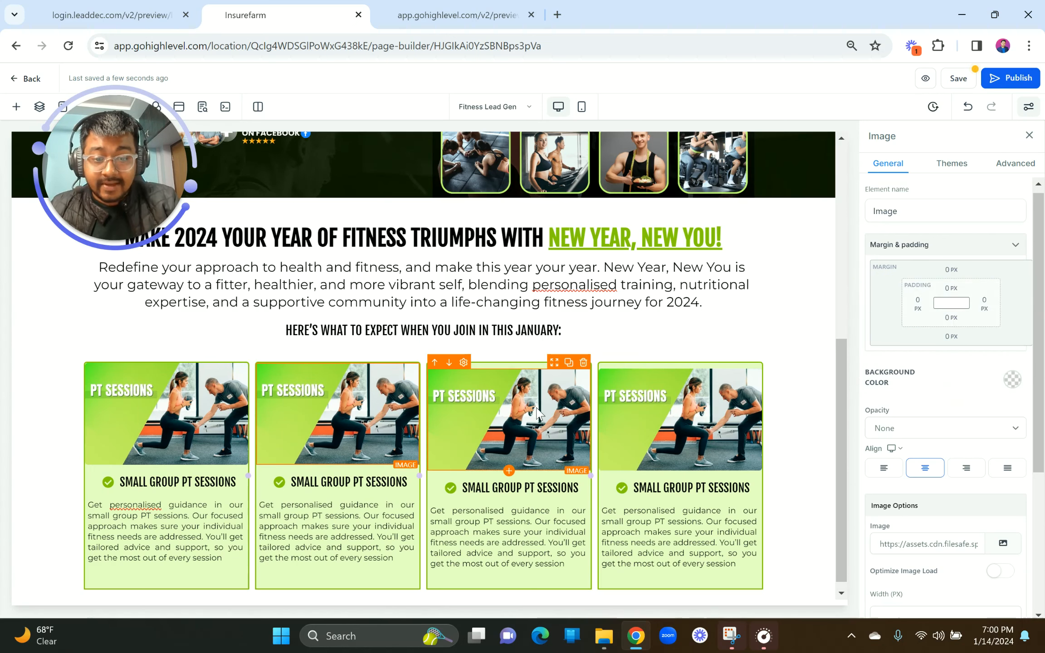
{"action": "left_click", "coordinate": [948, 273]}
{"action": "double_click", "coordinate": [989, 297]}
{"action": "type", "text": "0"}
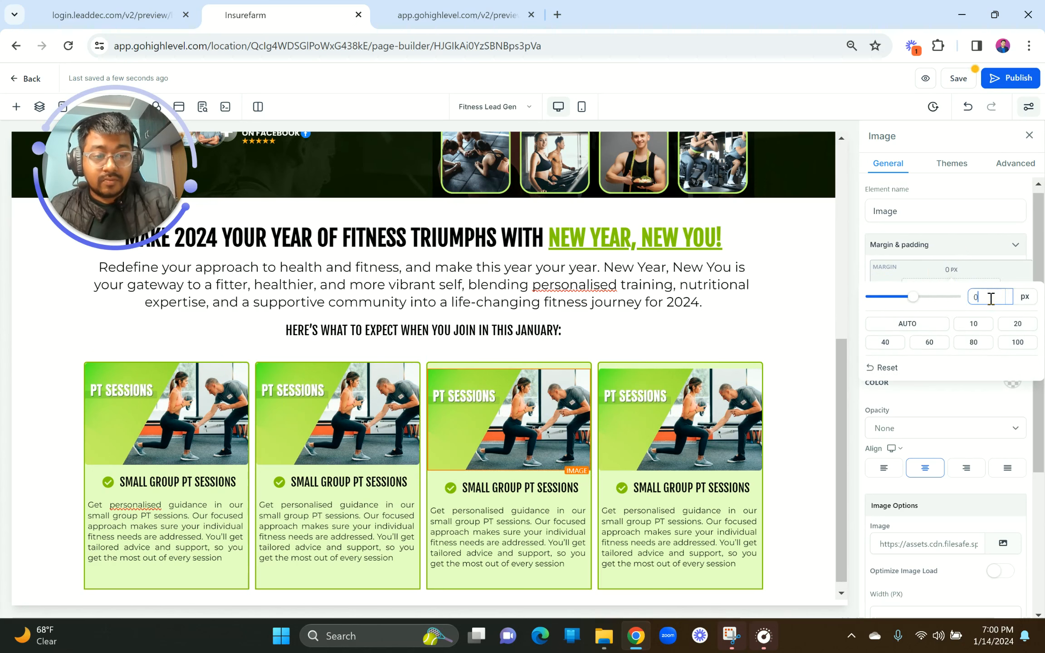
{"action": "left_click", "coordinate": [957, 411]}
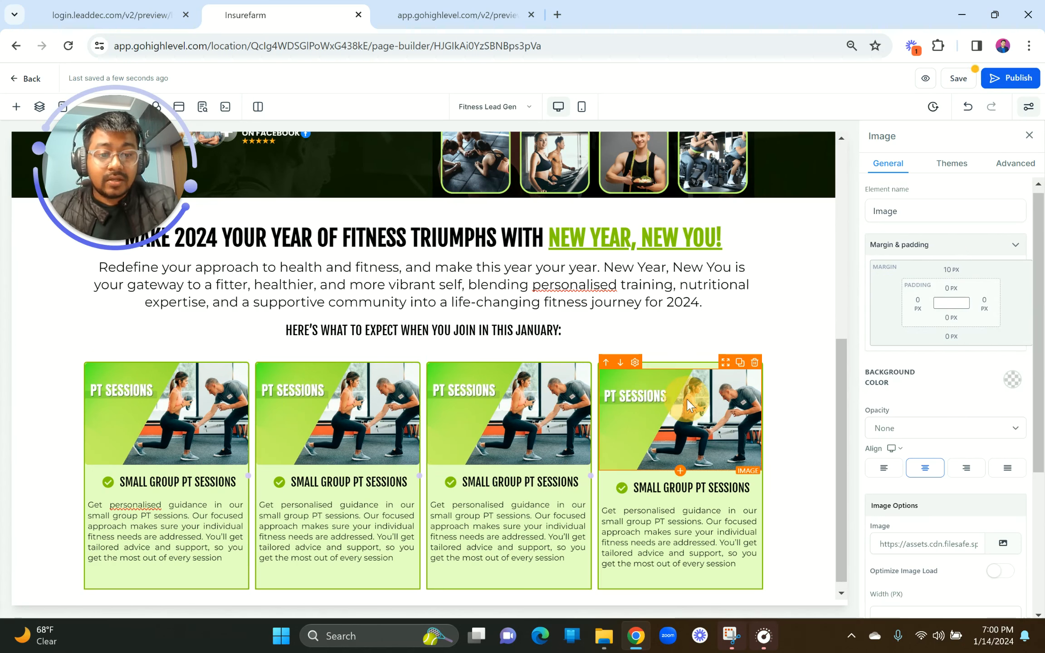
{"action": "left_click", "coordinate": [687, 398]}
{"action": "left_click", "coordinate": [949, 273]}
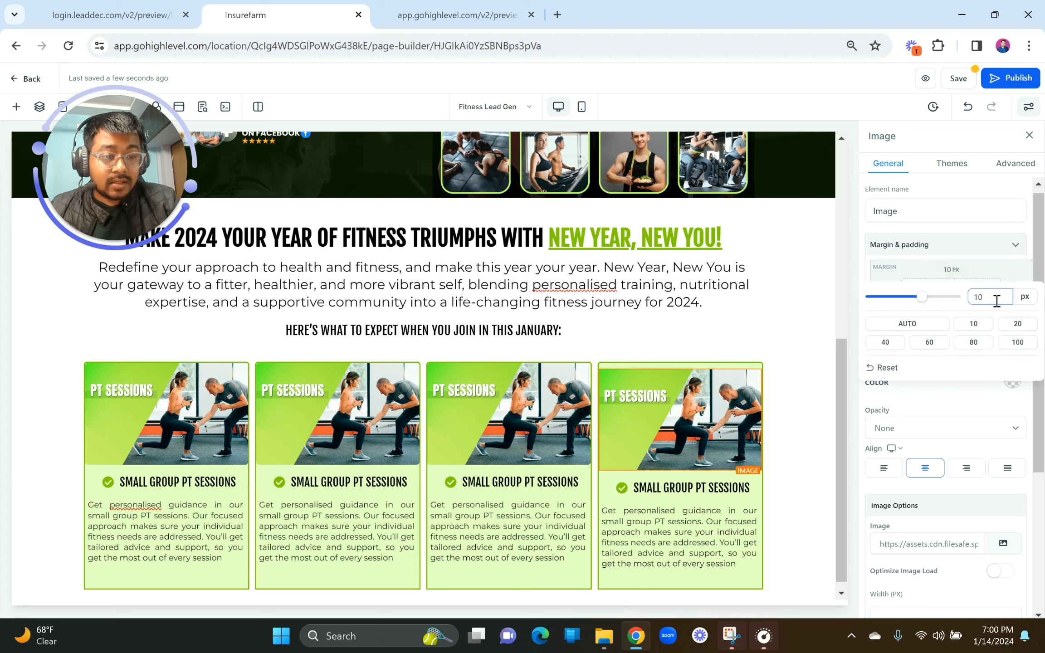
{"action": "double_click", "coordinate": [977, 299]}
{"action": "type", "text": "0"}
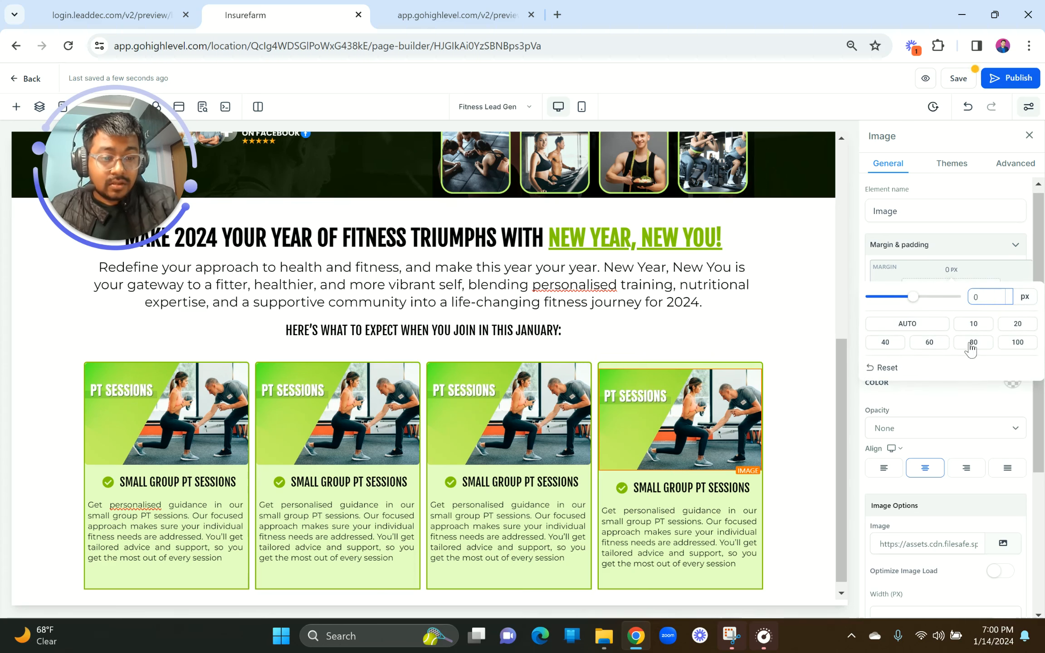
{"action": "left_click", "coordinate": [951, 394]}
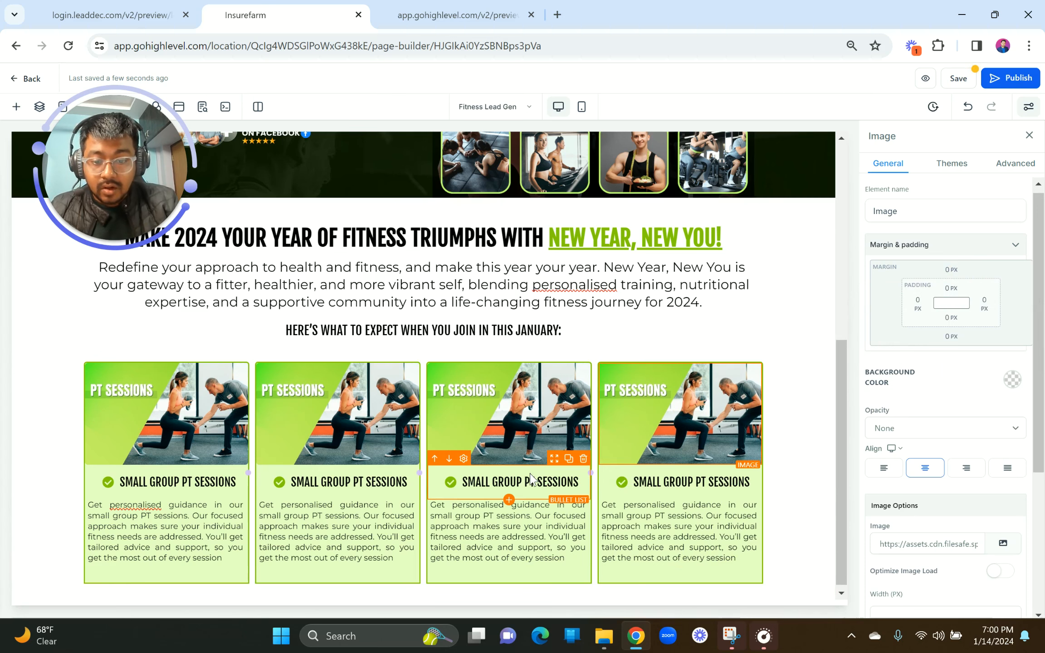
{"action": "scroll", "coordinate": [531, 478], "scroll_direction": "down", "scroll_amount": 1}
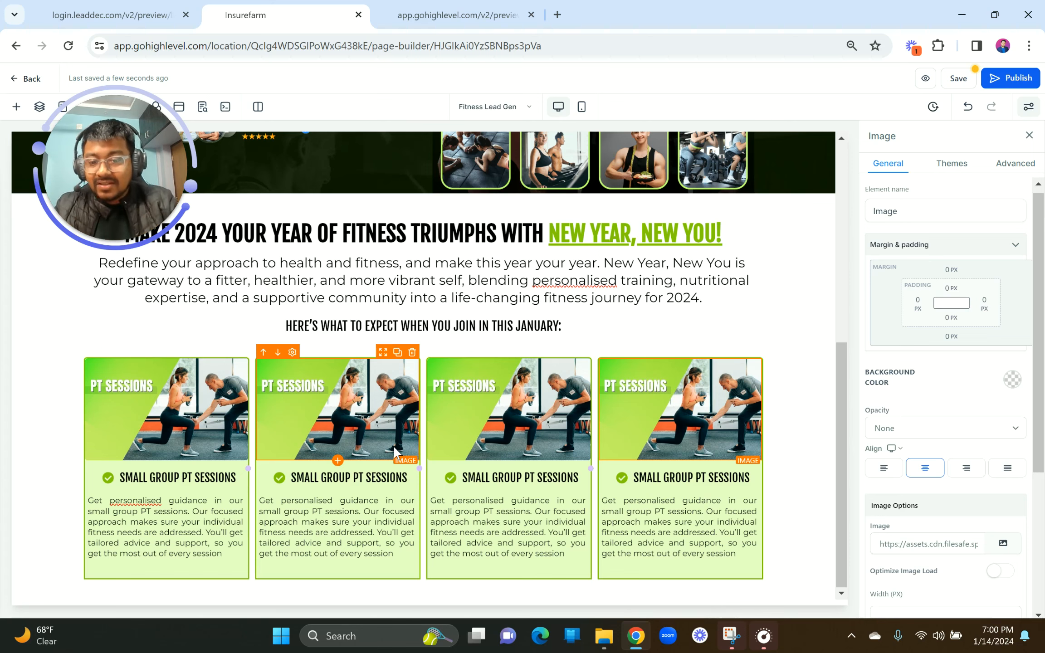
{"action": "left_click", "coordinate": [113, 15]}
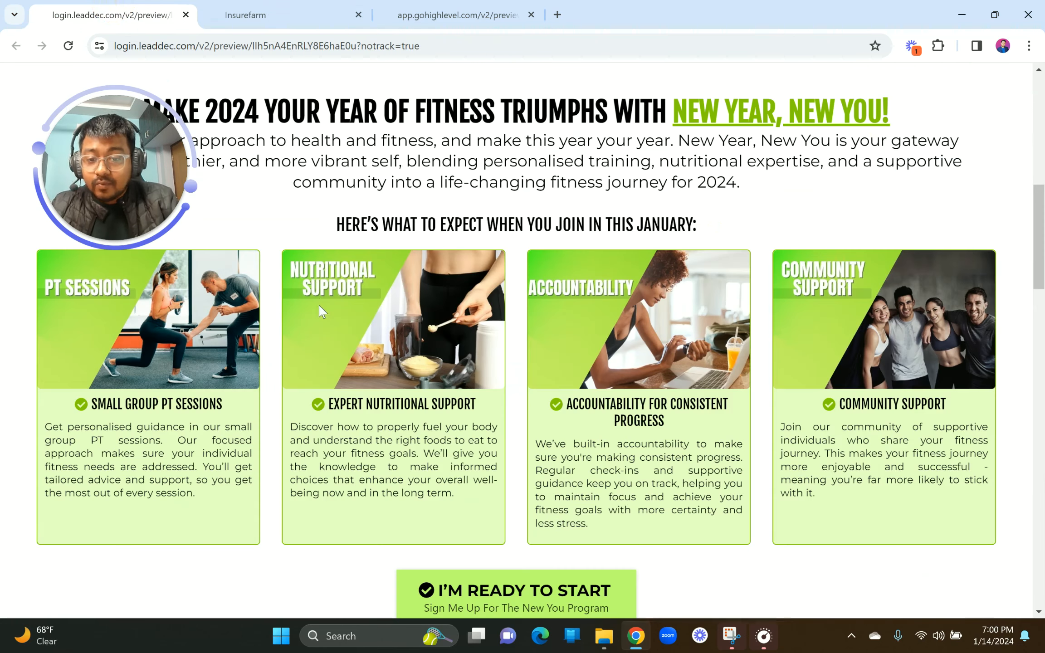
Step: Replace the second card's heading with a bold 'EXPERT NUTRITIONAL SUPPORT' copied from the reference page
{"action": "left_click_drag", "start_coordinate": [329, 405], "coordinate": [476, 406]}
{"action": "key", "text": "ctrl+c"}
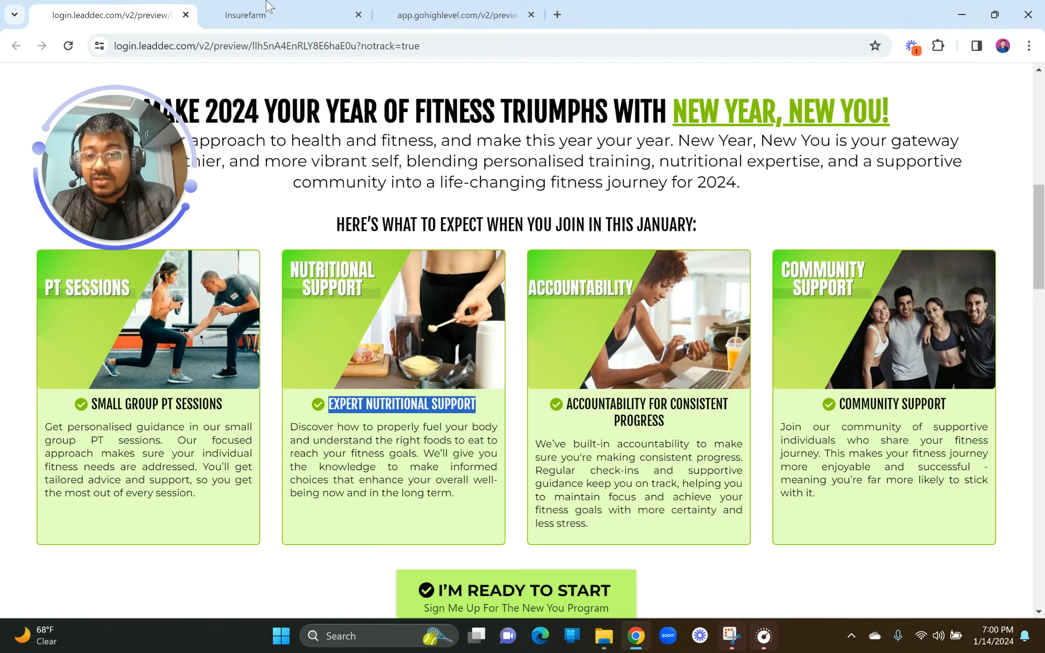
{"action": "left_click", "coordinate": [254, 15]}
{"action": "triple_click", "coordinate": [312, 478]}
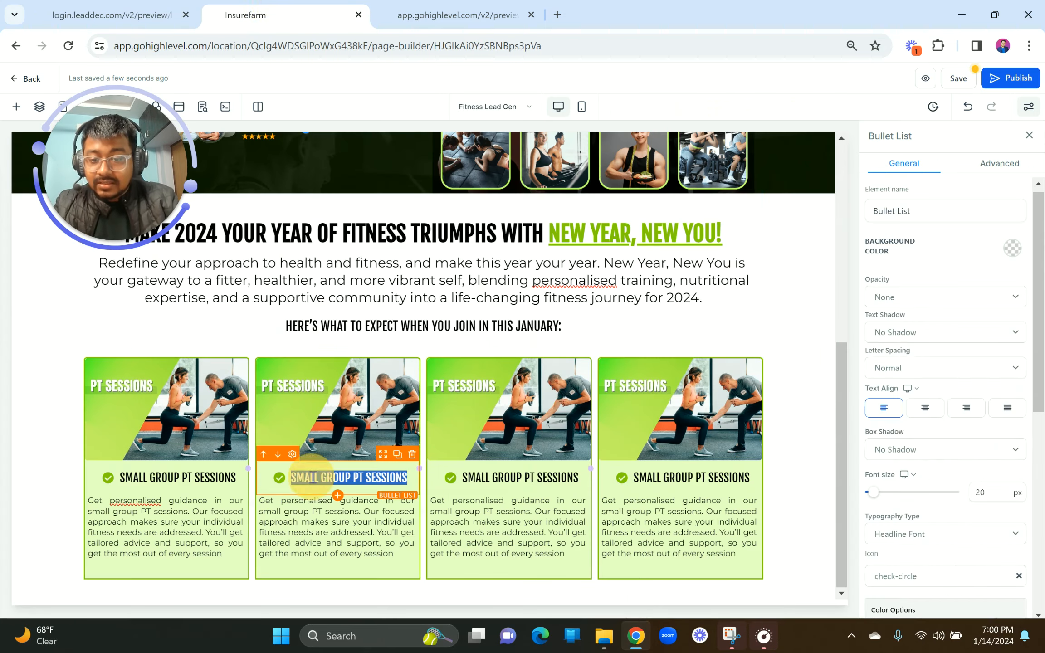
{"action": "key", "text": "ctrl+v"}
{"action": "left_click", "coordinate": [290, 499]}
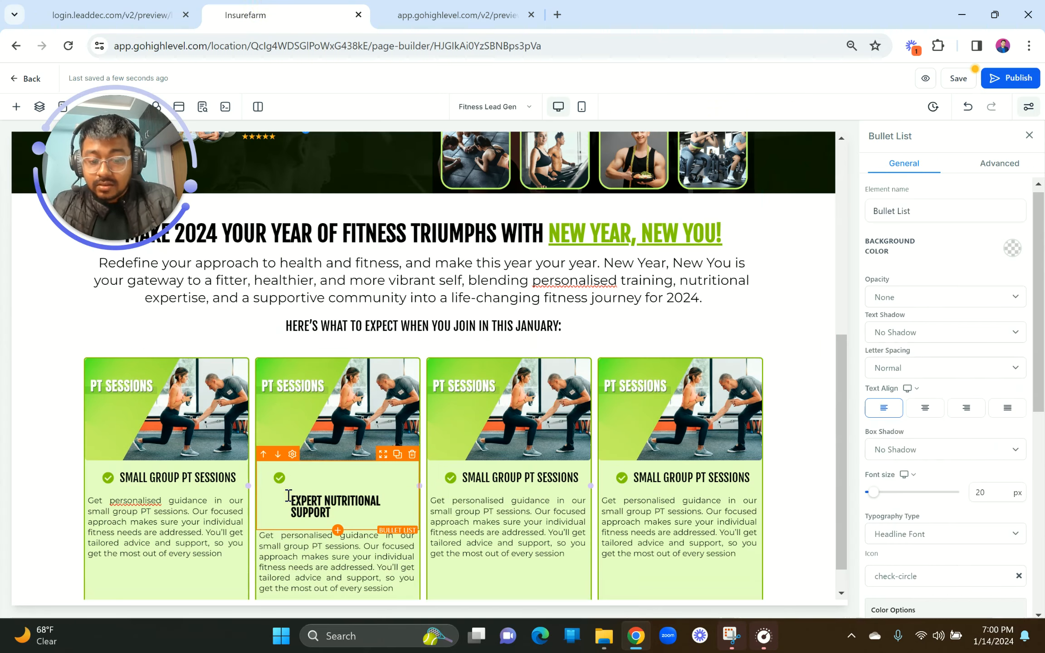
{"action": "key", "text": "BackSpace"}
{"action": "triple_click", "coordinate": [371, 485]}
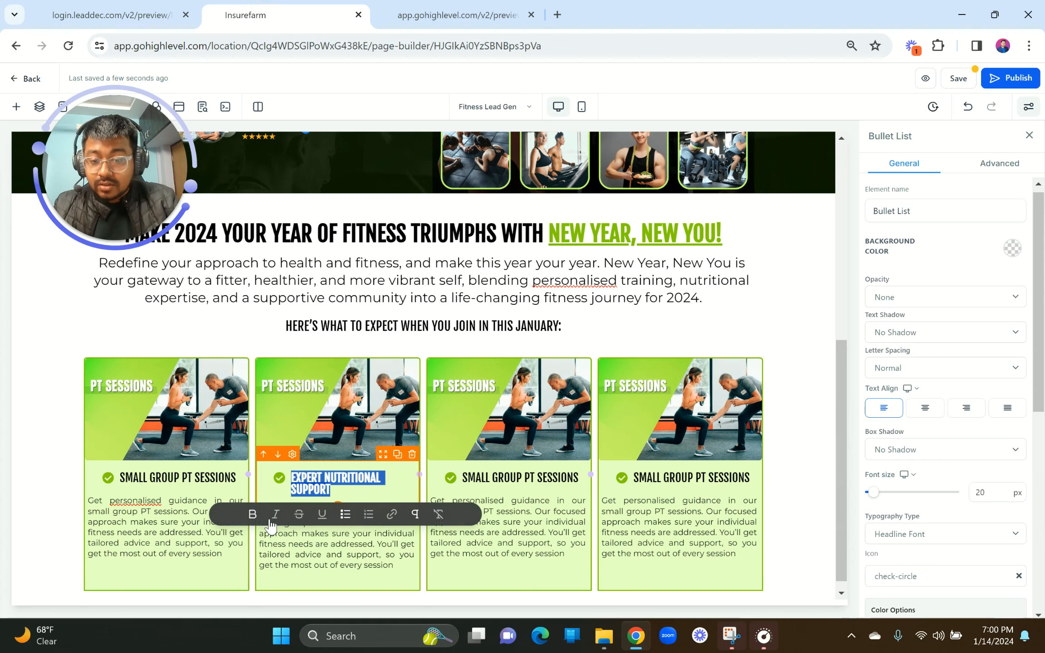
{"action": "left_click", "coordinate": [251, 514]}
{"action": "left_click", "coordinate": [337, 484]}
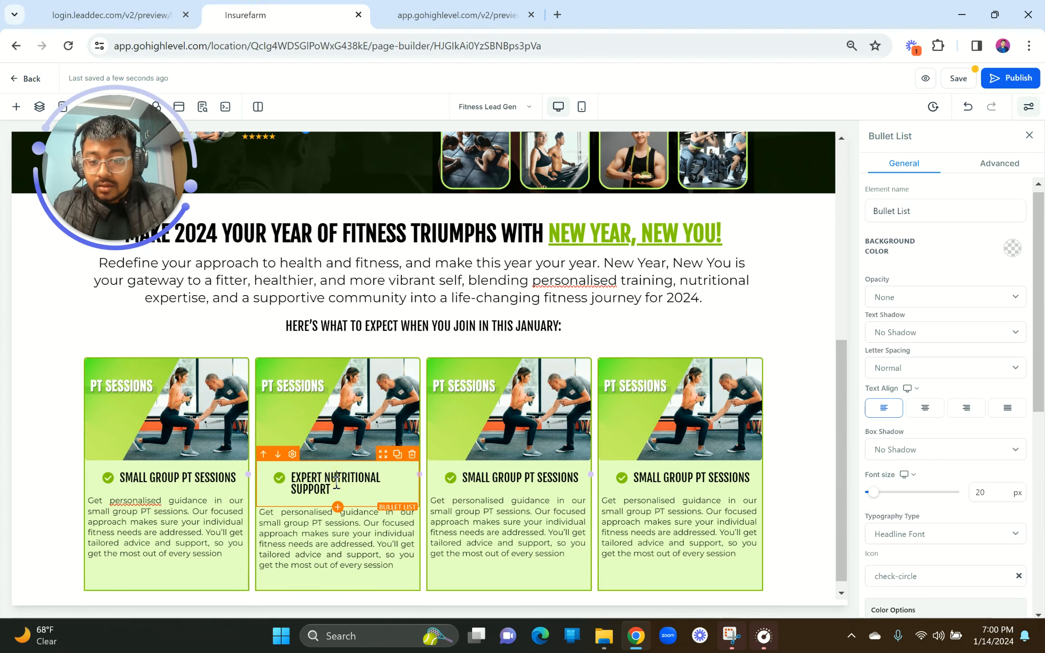
Step: Set 10 px left and right padding on the first and second card heading lists
{"action": "left_click", "coordinate": [155, 479]}
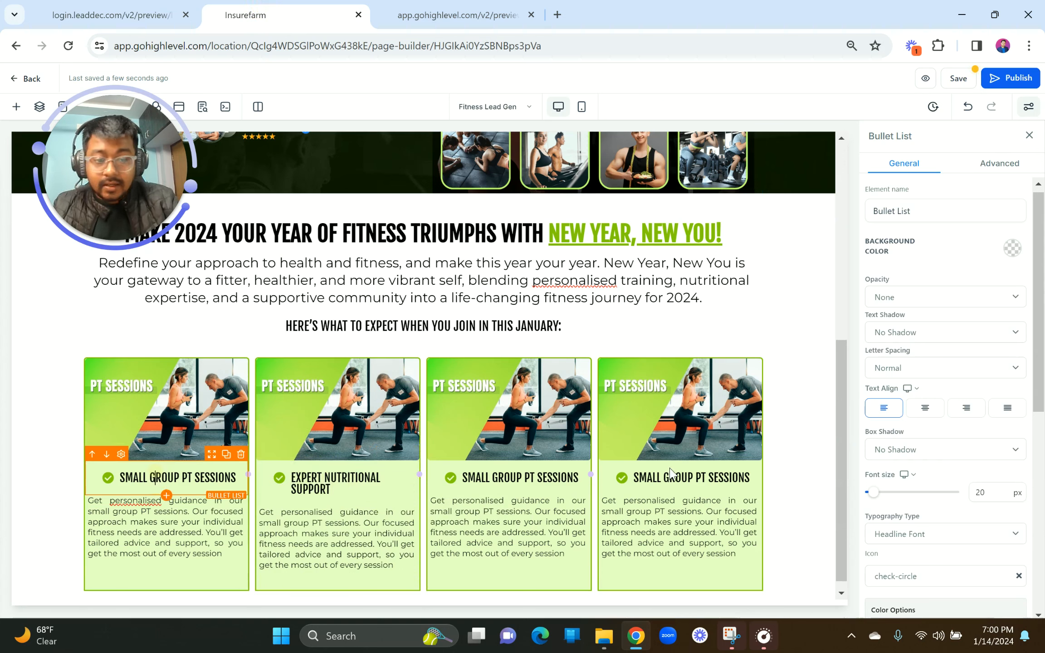
{"action": "scroll", "coordinate": [912, 490], "scroll_direction": "down", "scroll_amount": 6}
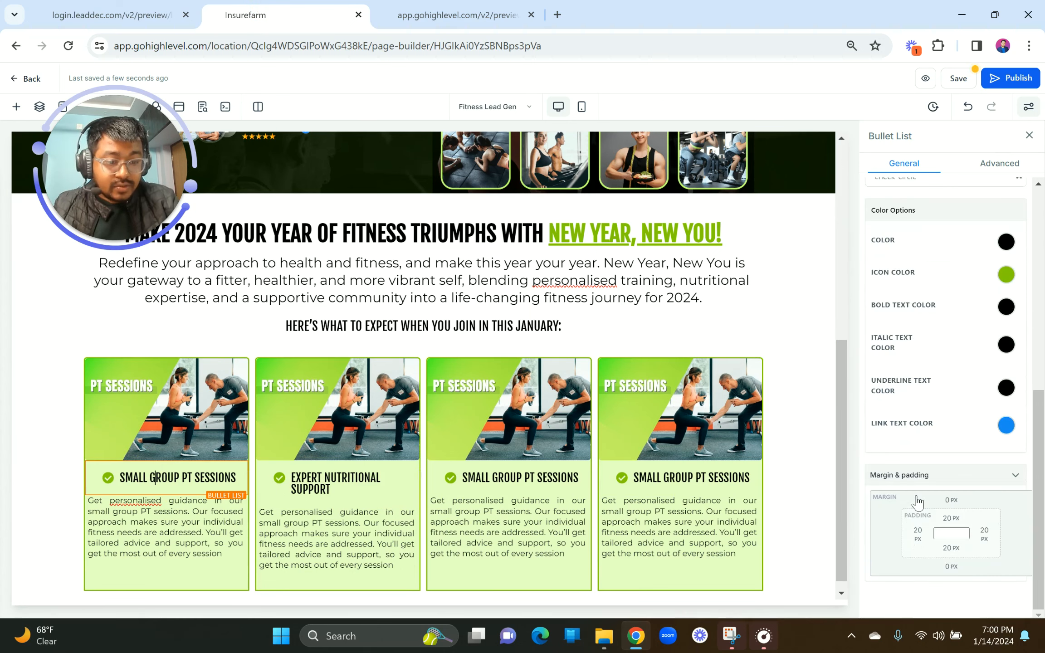
{"action": "left_click", "coordinate": [918, 532]}
{"action": "left_click", "coordinate": [852, 459]}
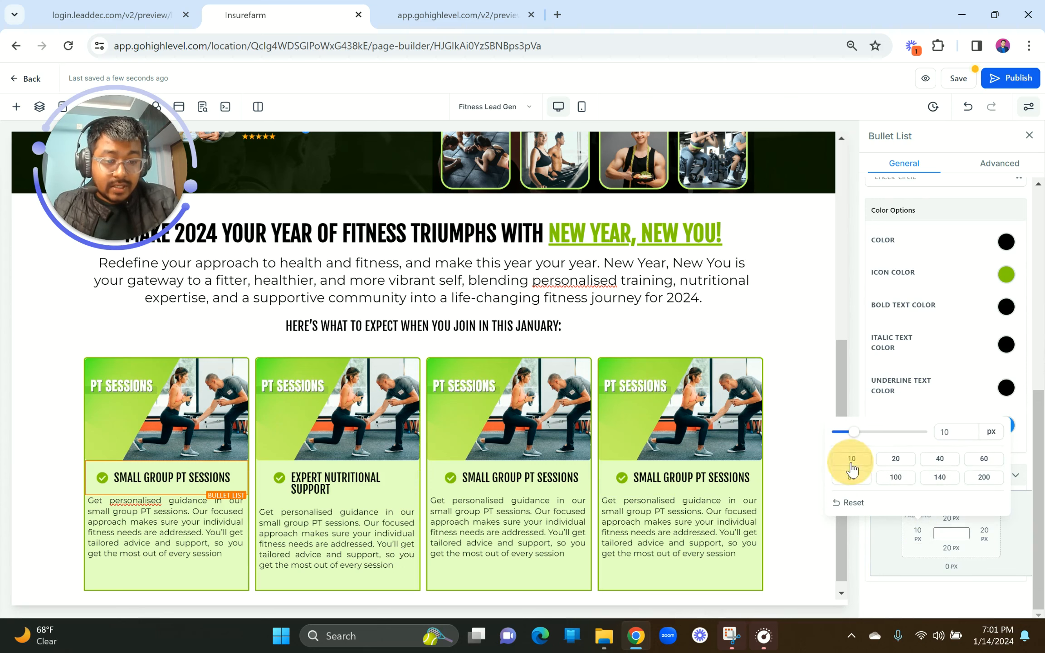
{"action": "left_click", "coordinate": [984, 534]}
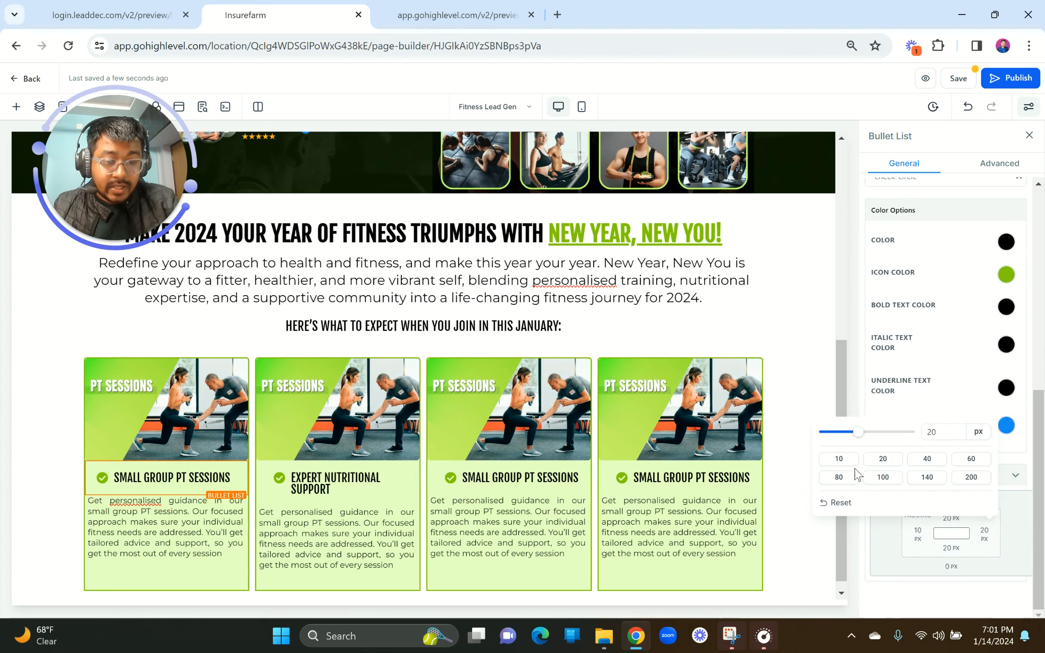
{"action": "left_click", "coordinate": [336, 485]}
{"action": "left_click", "coordinate": [918, 532]}
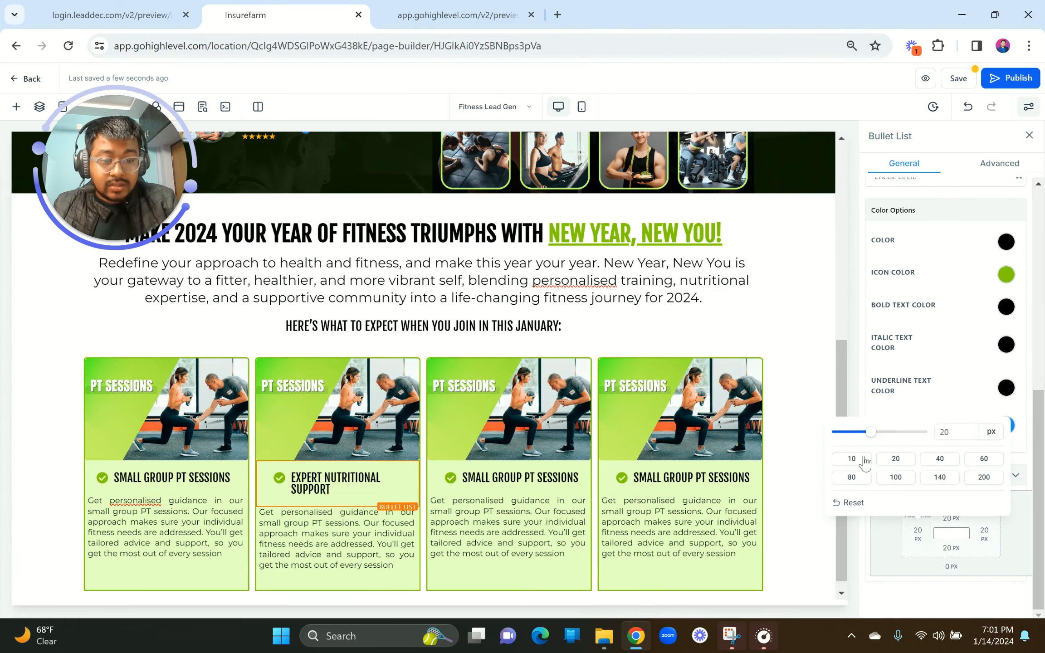
{"action": "left_click", "coordinate": [852, 459]}
{"action": "left_click", "coordinate": [985, 534]}
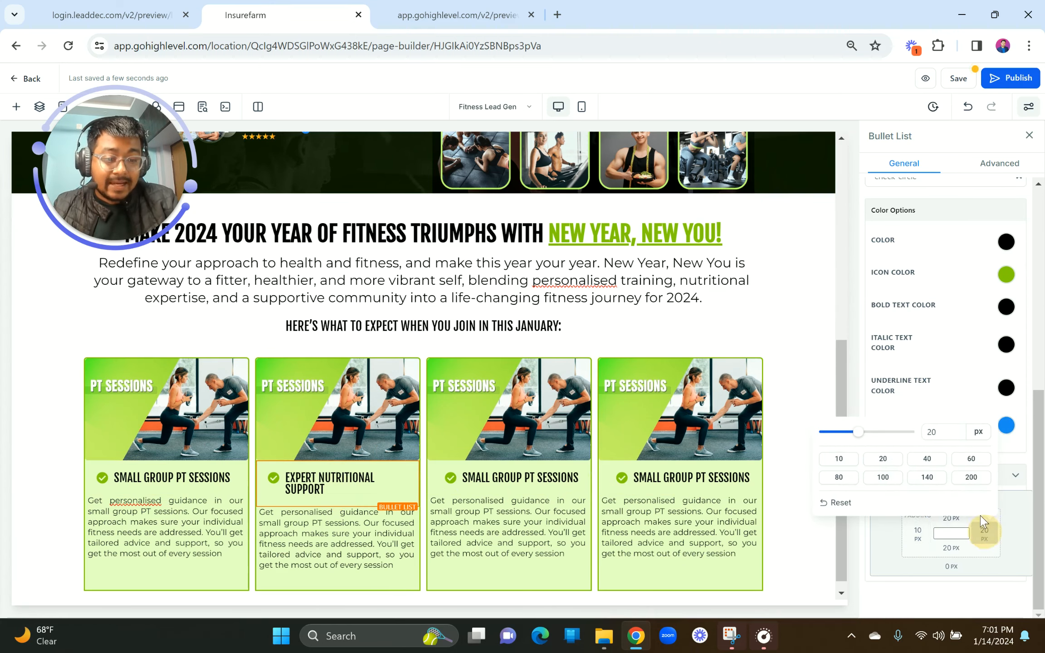
{"action": "left_click", "coordinate": [844, 462]}
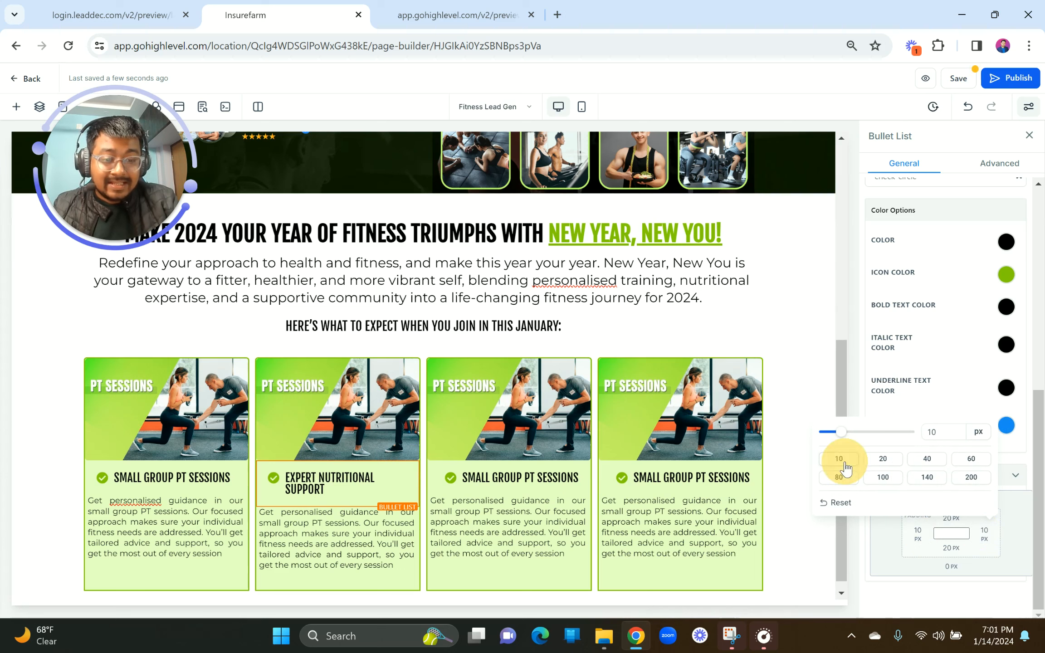
Step: Set 10 px left and right padding on the third and fourth card heading lists
{"action": "left_click", "coordinate": [470, 473]}
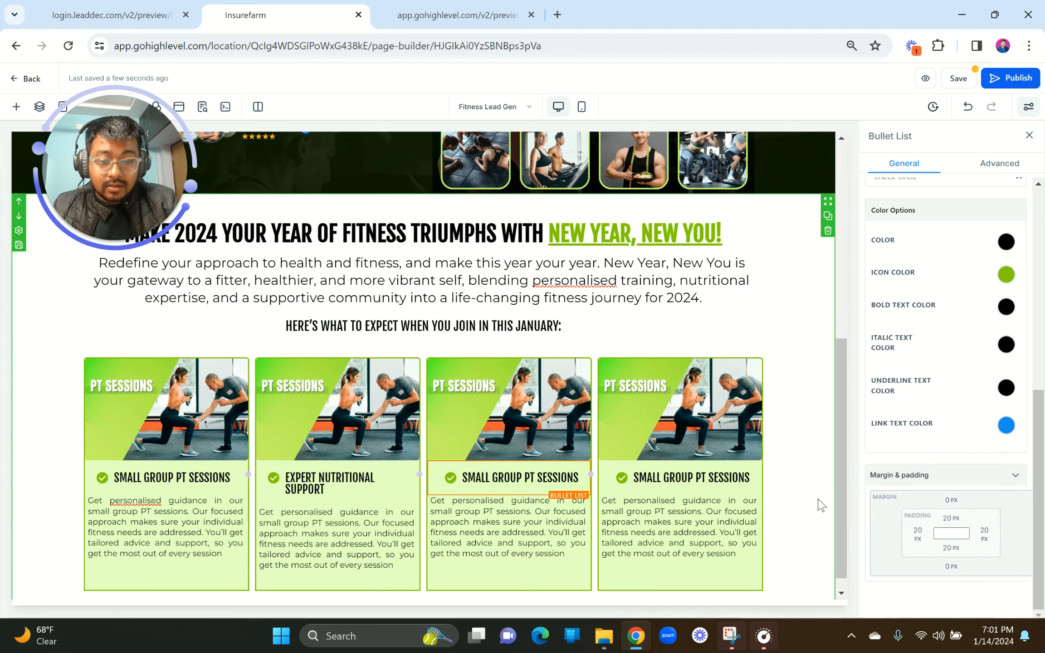
{"action": "left_click", "coordinate": [915, 534]}
{"action": "left_click", "coordinate": [853, 460]}
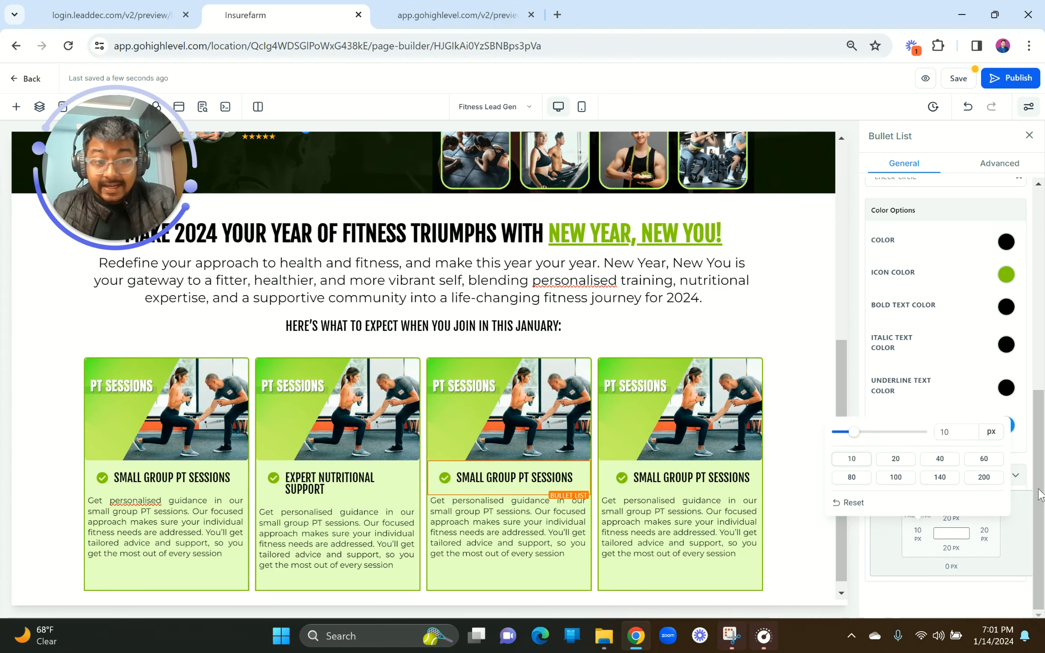
{"action": "left_click", "coordinate": [985, 533]}
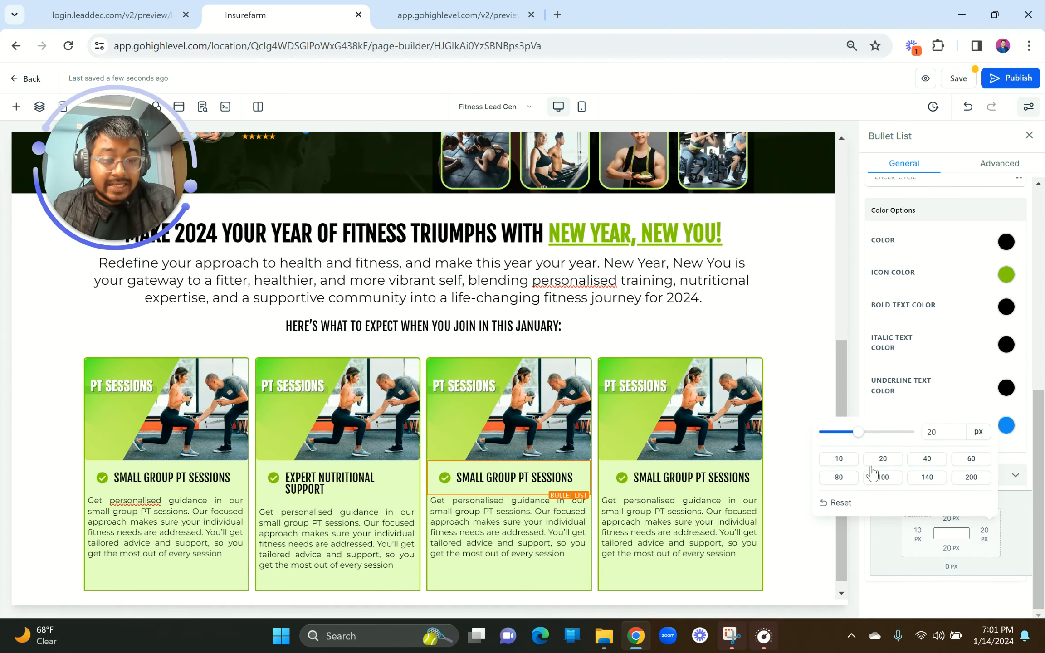
{"action": "left_click", "coordinate": [837, 460]}
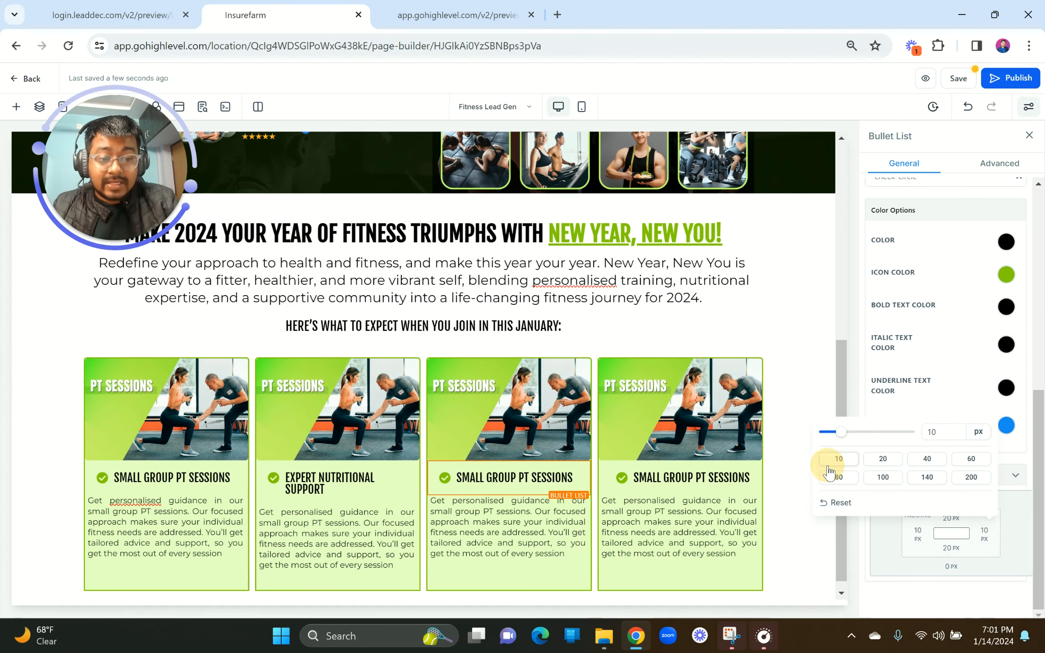
{"action": "left_click", "coordinate": [681, 477]}
{"action": "left_click", "coordinate": [915, 536]}
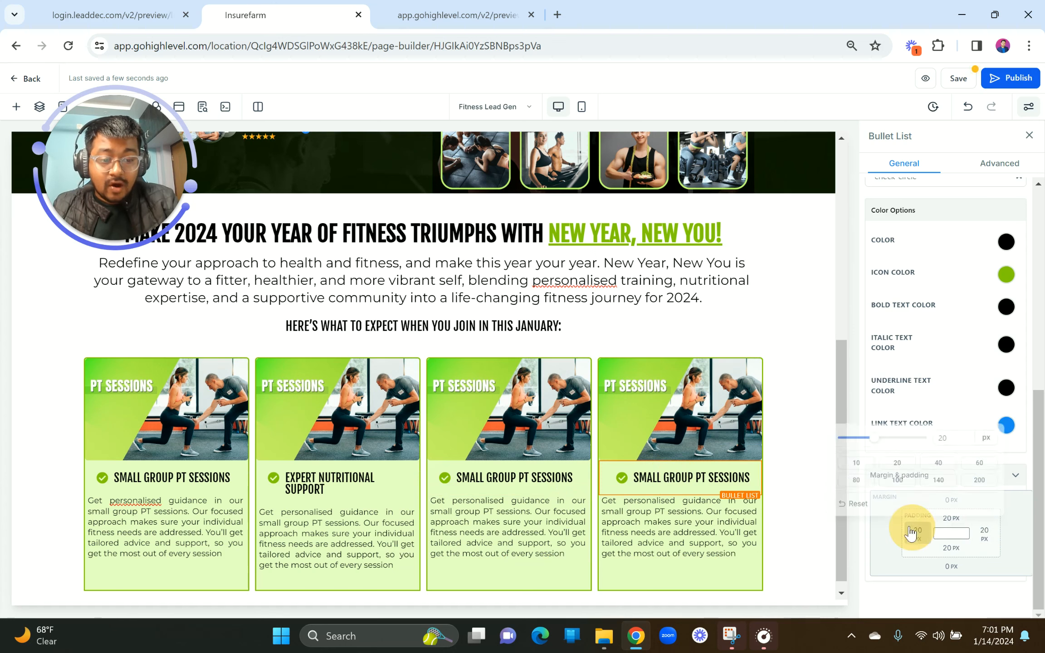
{"action": "left_click", "coordinate": [852, 459]}
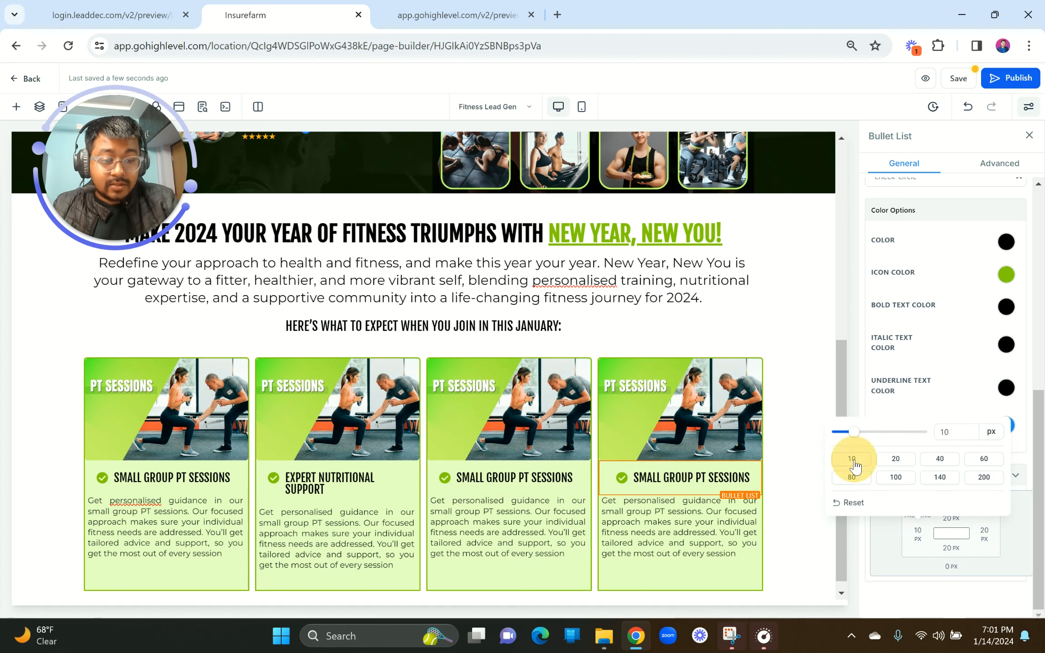
{"action": "left_click", "coordinate": [983, 534]}
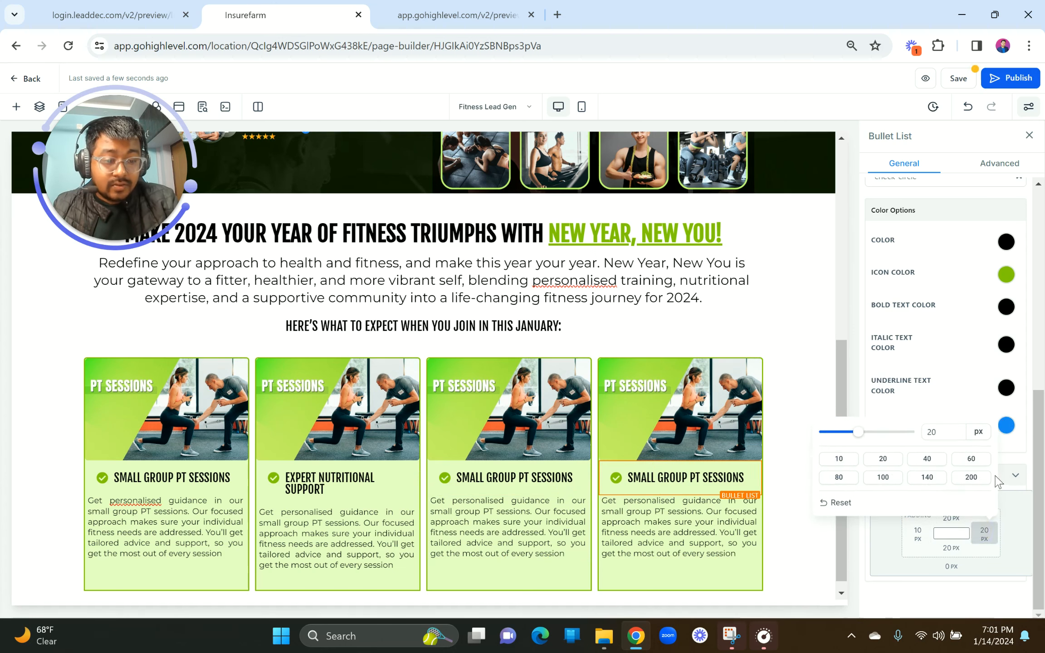
{"action": "left_click", "coordinate": [840, 460]}
{"action": "left_click", "coordinate": [485, 456]}
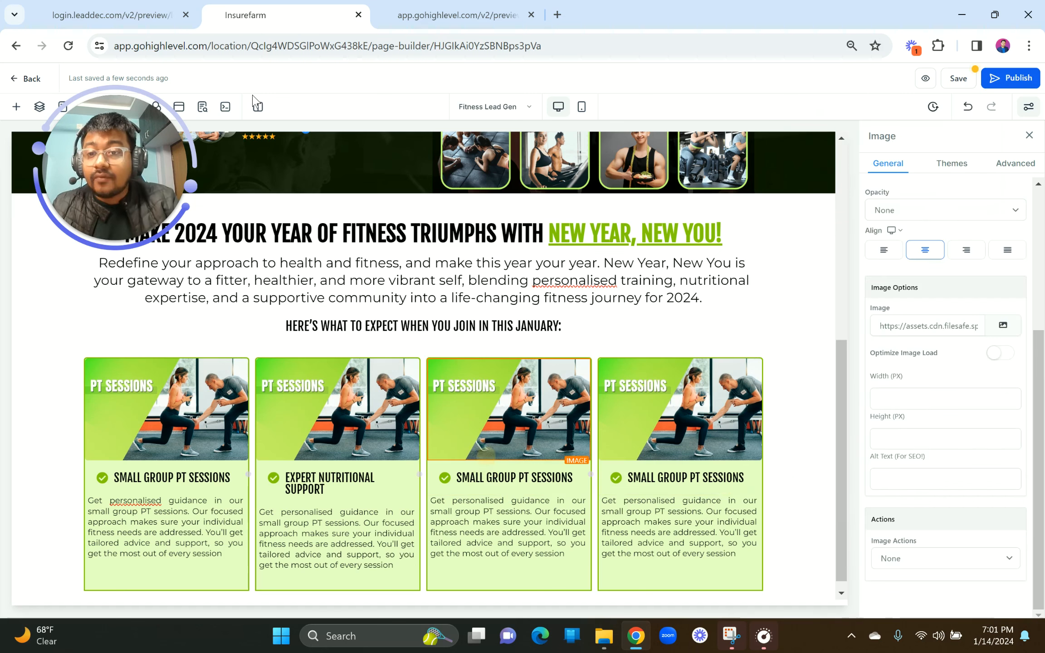
Step: Replace the second card's paragraph with the reference nutritional support description, removing the blank line
{"action": "left_click", "coordinate": [109, 15]}
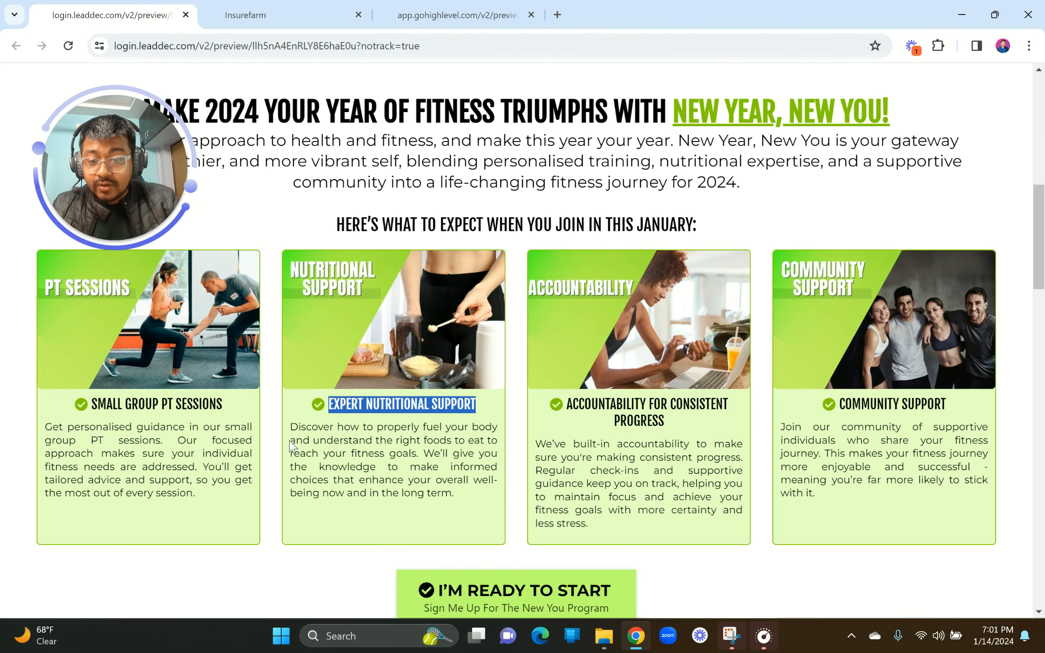
{"action": "left_click_drag", "start_coordinate": [289, 434], "coordinate": [466, 509]}
{"action": "key", "text": "ctrl+c"}
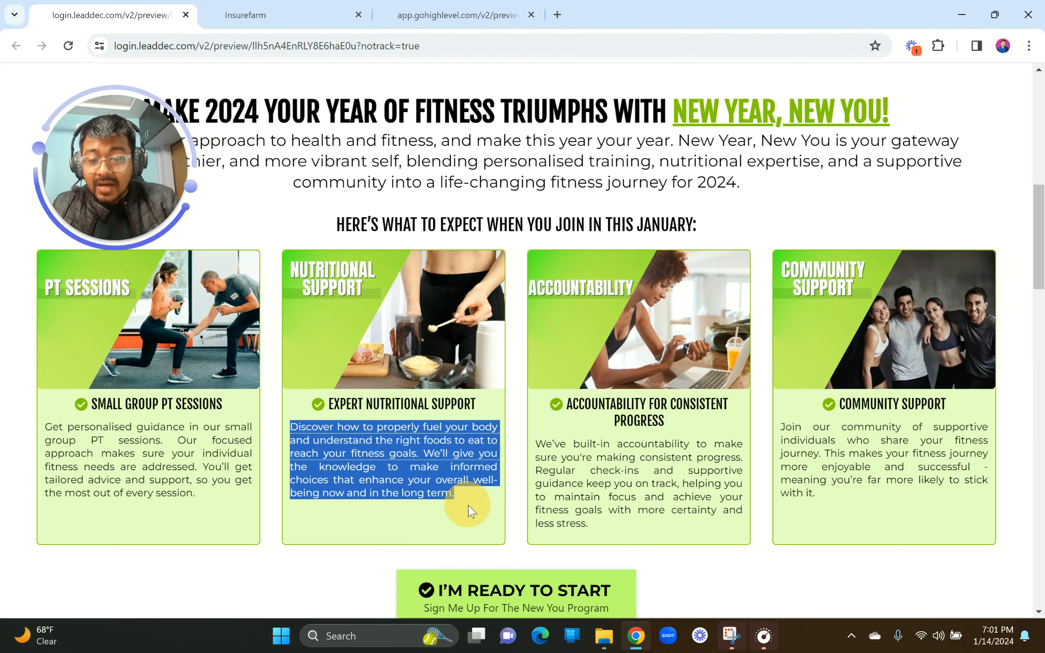
{"action": "left_click", "coordinate": [263, 11]}
{"action": "left_click", "coordinate": [272, 533]}
{"action": "key", "text": "ctrl+a"}
{"action": "key", "text": "ctrl+v"}
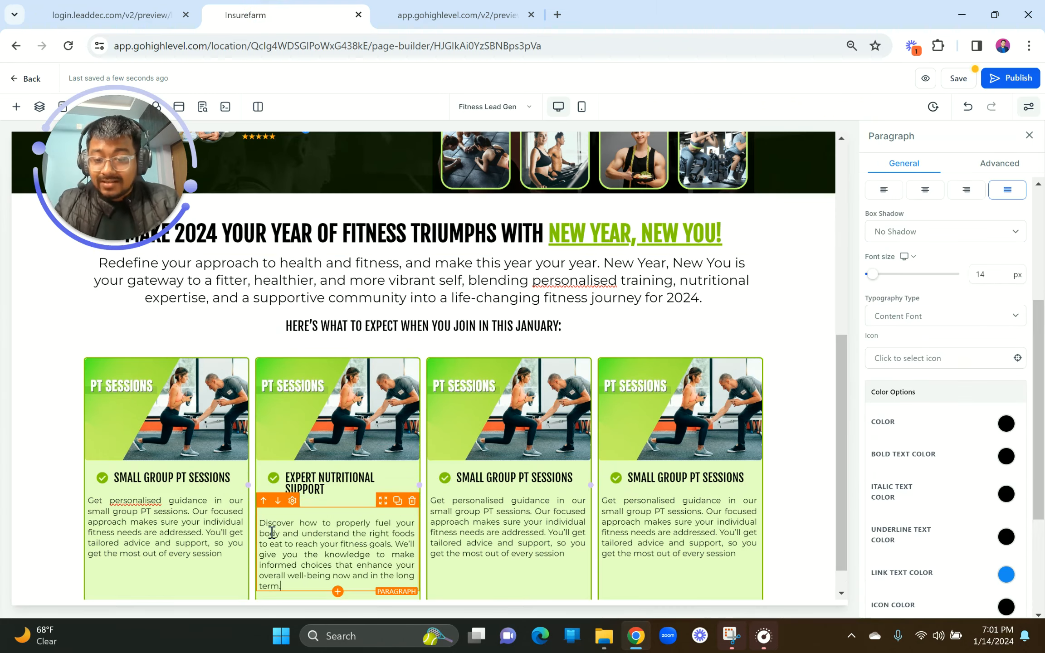
{"action": "left_click", "coordinate": [260, 522]}
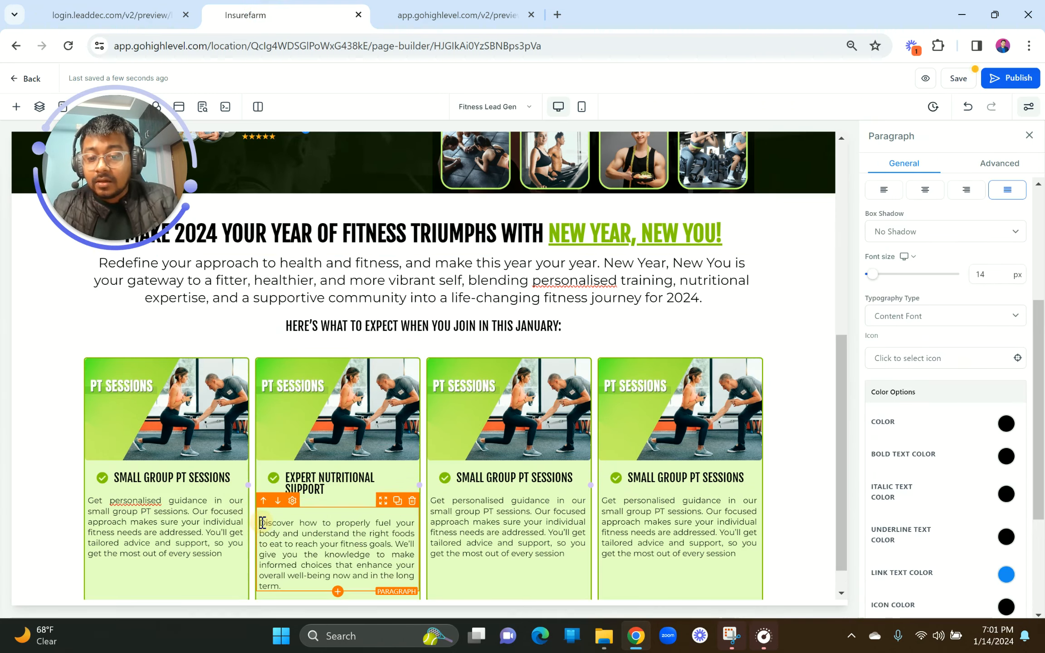
{"action": "key", "text": "BackSpace"}
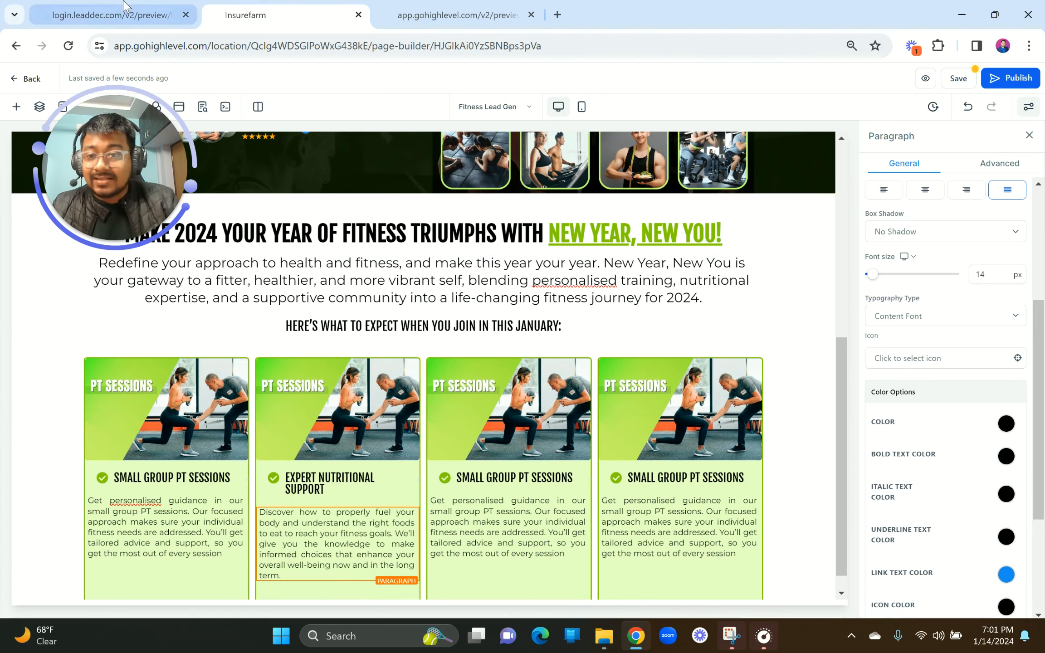
Step: Paste 'ACCOUNTABILITY FOR CONSISTENT PROGRESS' as the third card's heading and remove its bold
{"action": "left_click", "coordinate": [113, 15]}
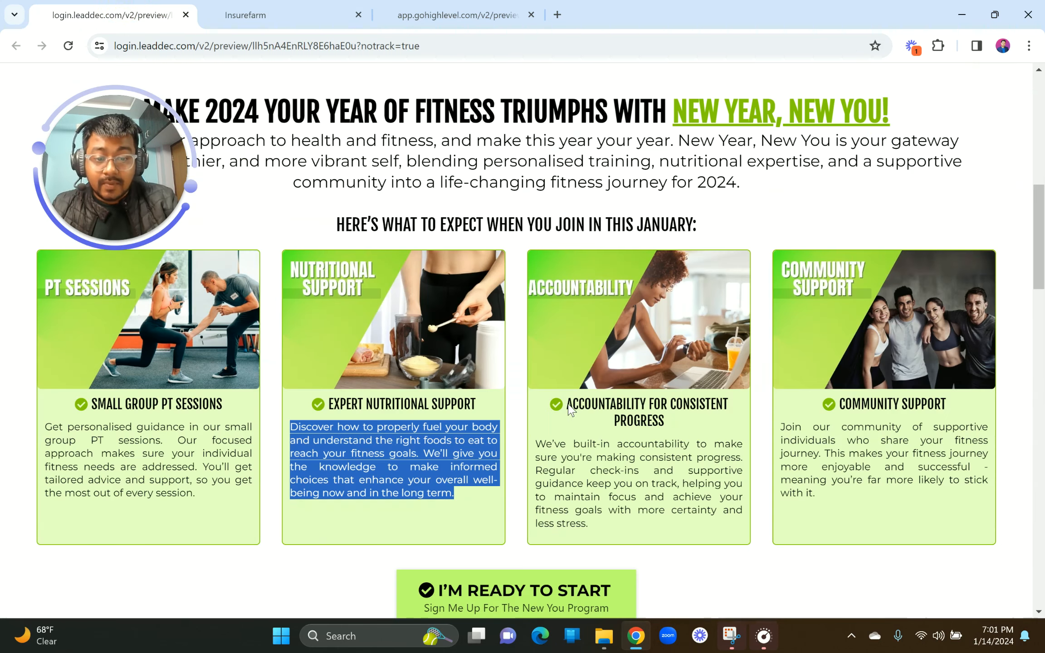
{"action": "left_click_drag", "start_coordinate": [570, 410], "coordinate": [674, 434]}
{"action": "key", "text": "ctrl+c"}
{"action": "left_click", "coordinate": [303, 6]}
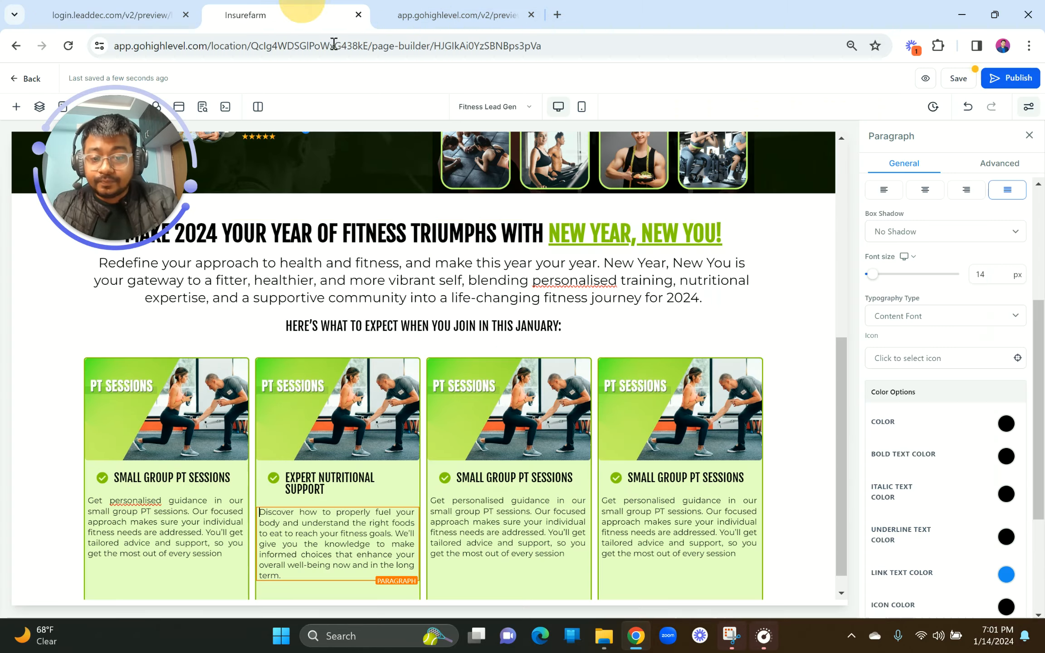
{"action": "triple_click", "coordinate": [493, 474]}
{"action": "key", "text": "ctrl+v"}
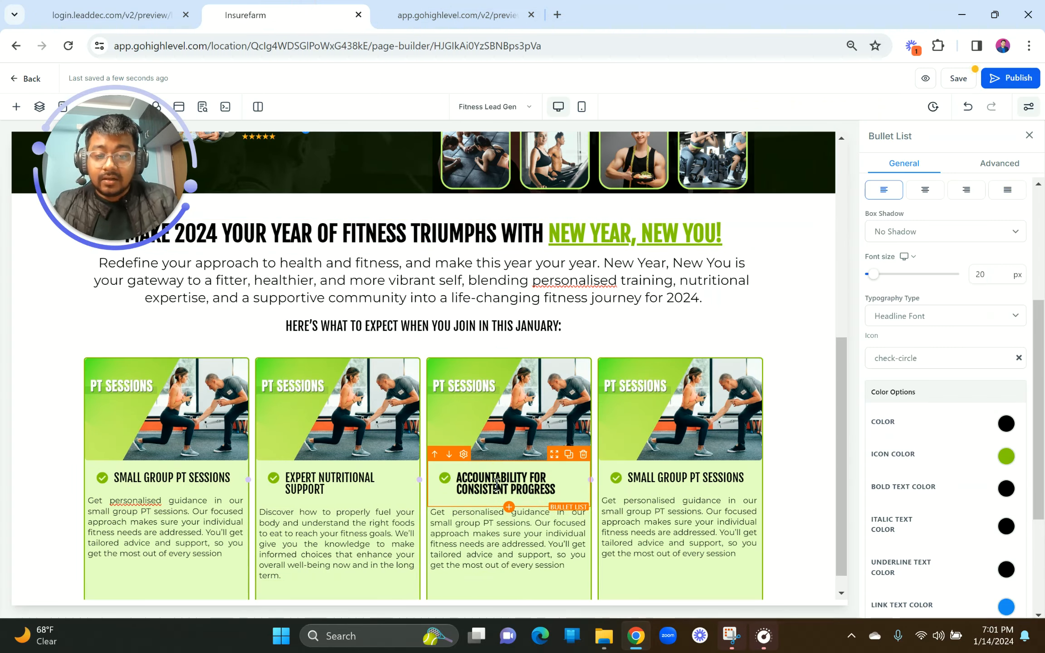
{"action": "triple_click", "coordinate": [495, 485]}
{"action": "left_click", "coordinate": [448, 514]}
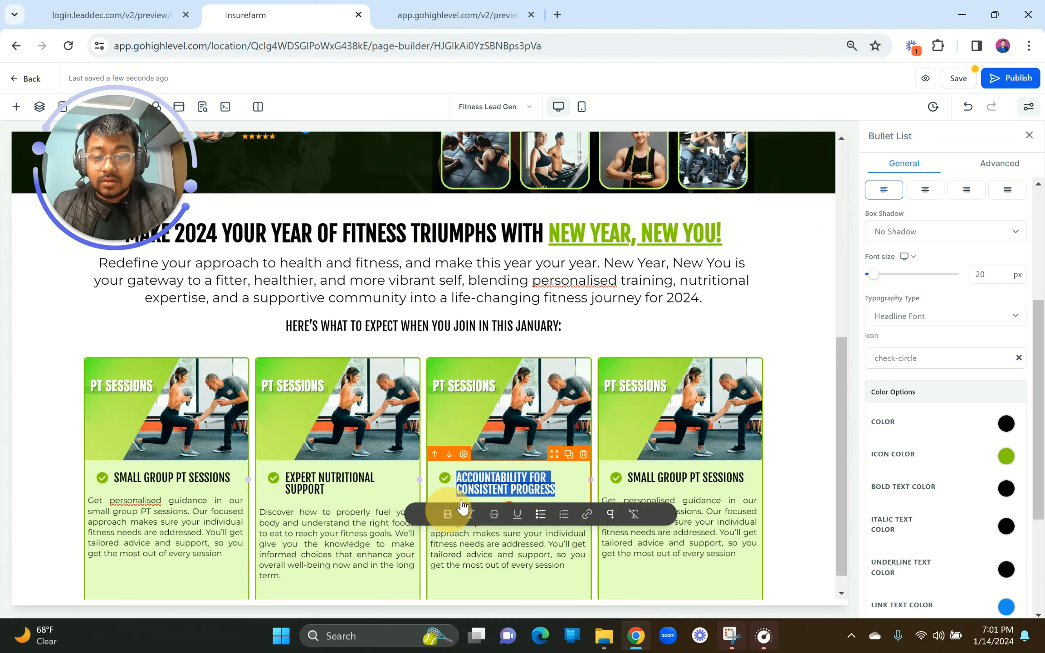
{"action": "left_click", "coordinate": [506, 476]}
Step: Put the accountability description into the third card's paragraph, then copy the COMMUNITY SUPPORT heading
{"action": "left_click", "coordinate": [146, 5]}
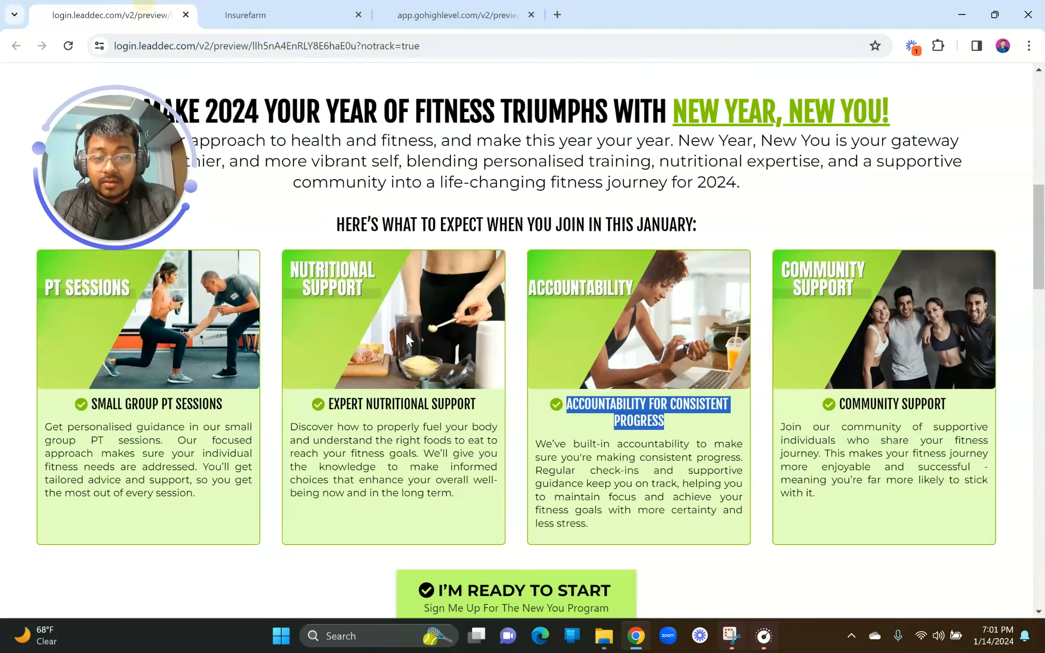
{"action": "left_click_drag", "start_coordinate": [537, 448], "coordinate": [595, 526]}
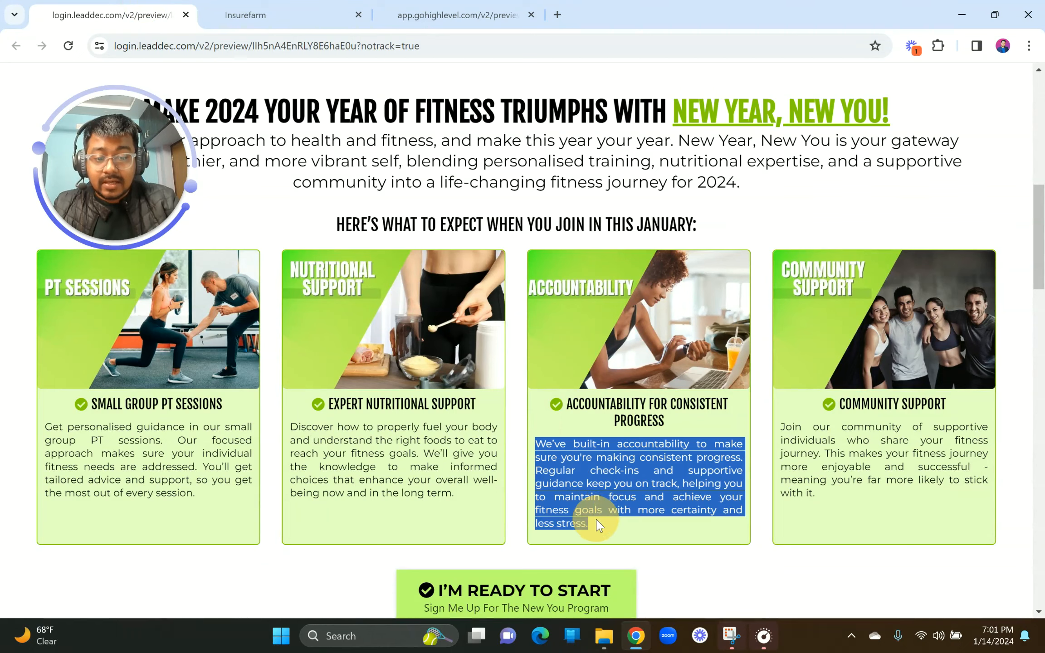
{"action": "left_click", "coordinate": [345, 9]}
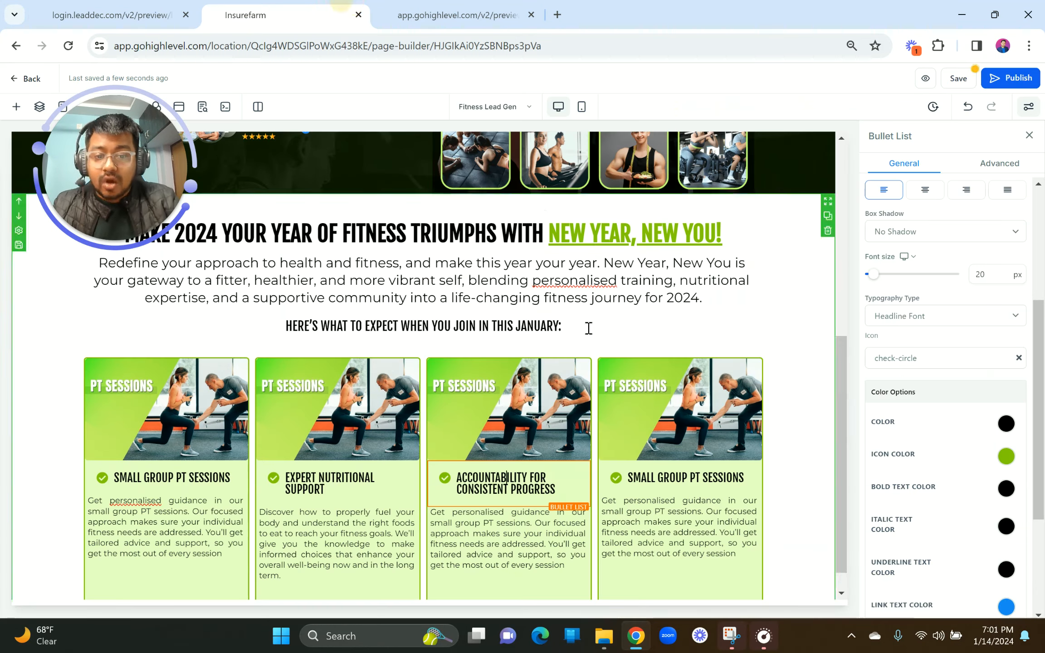
{"action": "left_click", "coordinate": [503, 517]}
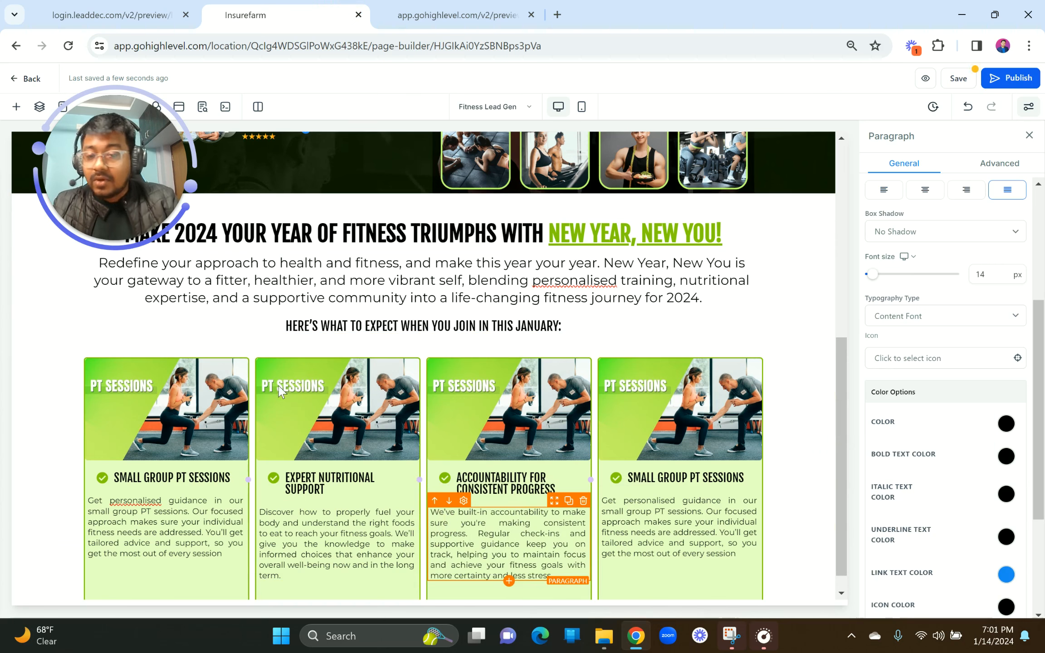
{"action": "left_click", "coordinate": [123, 7]}
{"action": "left_click_drag", "start_coordinate": [842, 404], "coordinate": [957, 401]}
{"action": "key", "text": "ctrl+c"}
Step: Paste COMMUNITY SUPPORT over the fourth card's heading, remove the blank lines and toggle bold
{"action": "left_click", "coordinate": [300, 7]}
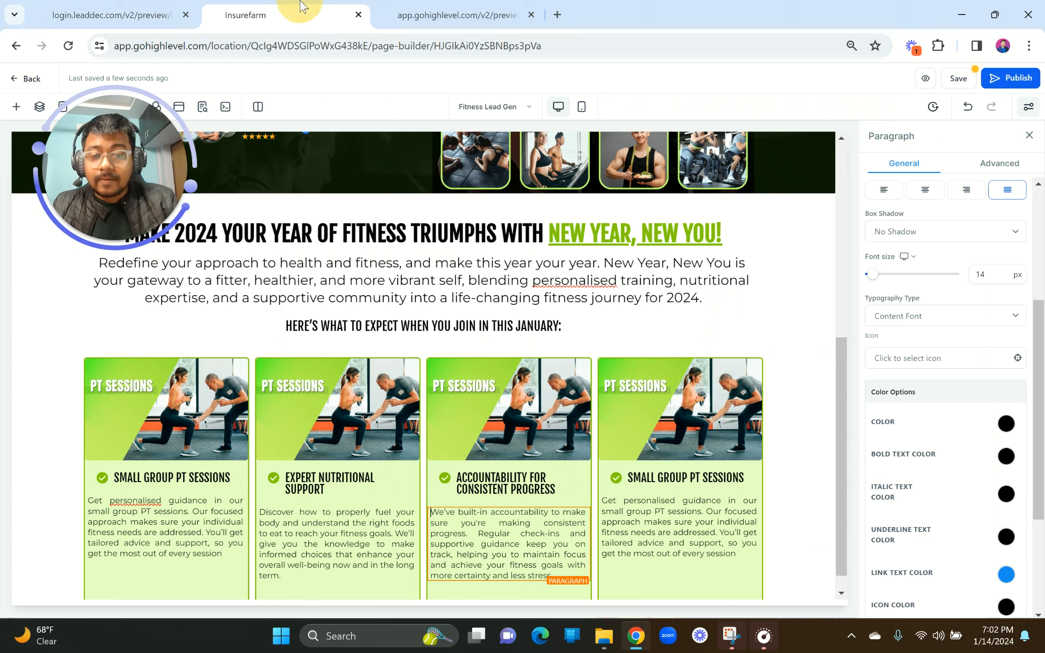
{"action": "triple_click", "coordinate": [665, 475]}
{"action": "key", "text": "ctrl+v"}
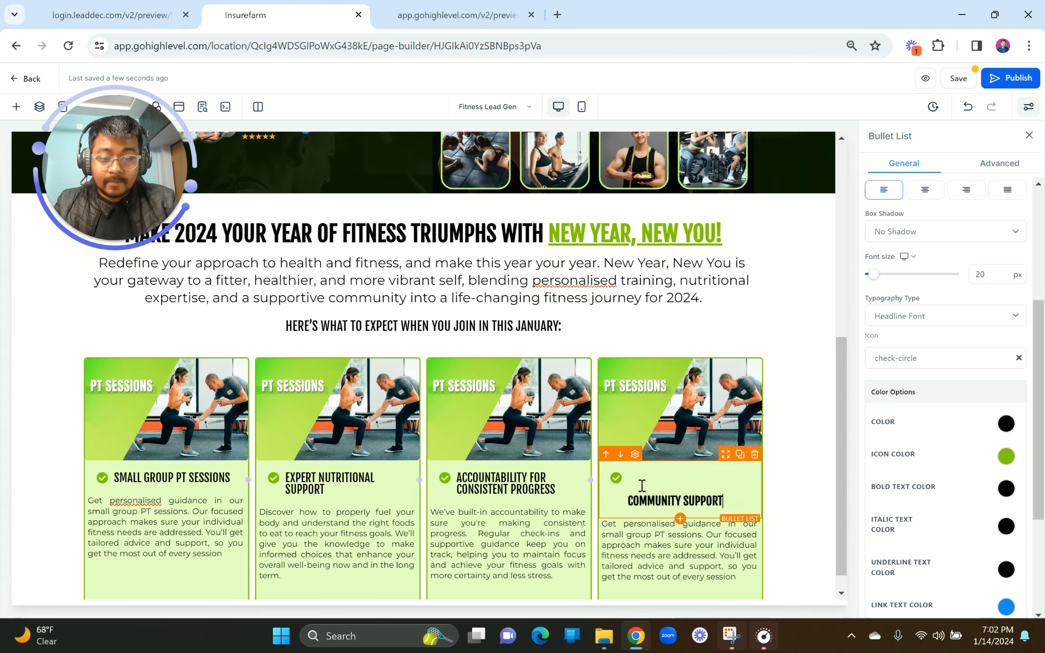
{"action": "left_click", "coordinate": [629, 497]}
{"action": "key", "text": "BackSpace"}
{"action": "key", "text": "BackSpace"}
{"action": "key", "text": "ctrl+a"}
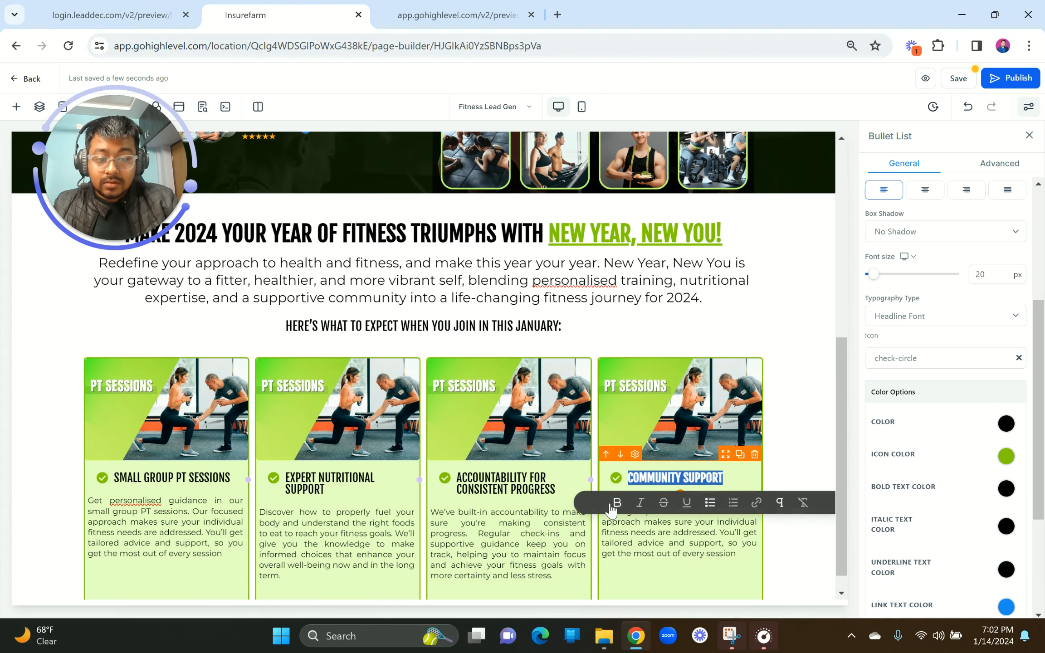
{"action": "left_click", "coordinate": [618, 502]}
Step: Bring in the community support description, remove the fourth paragraph's empty line, and save the page
{"action": "left_click", "coordinate": [112, 15]}
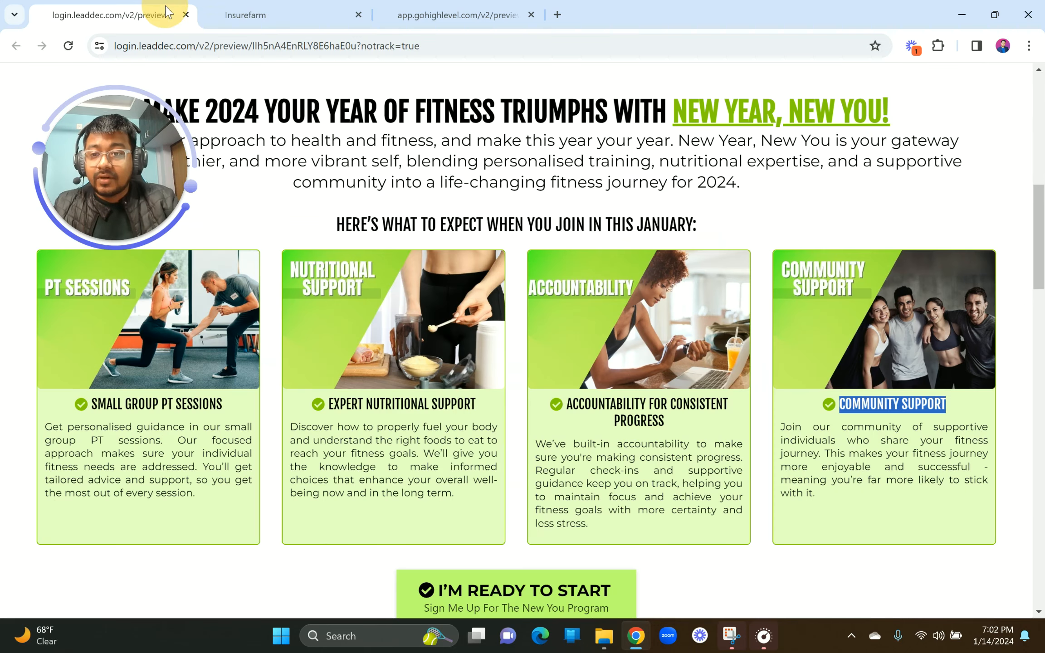
{"action": "left_click_drag", "start_coordinate": [778, 428], "coordinate": [835, 501]}
{"action": "left_click", "coordinate": [326, 14]}
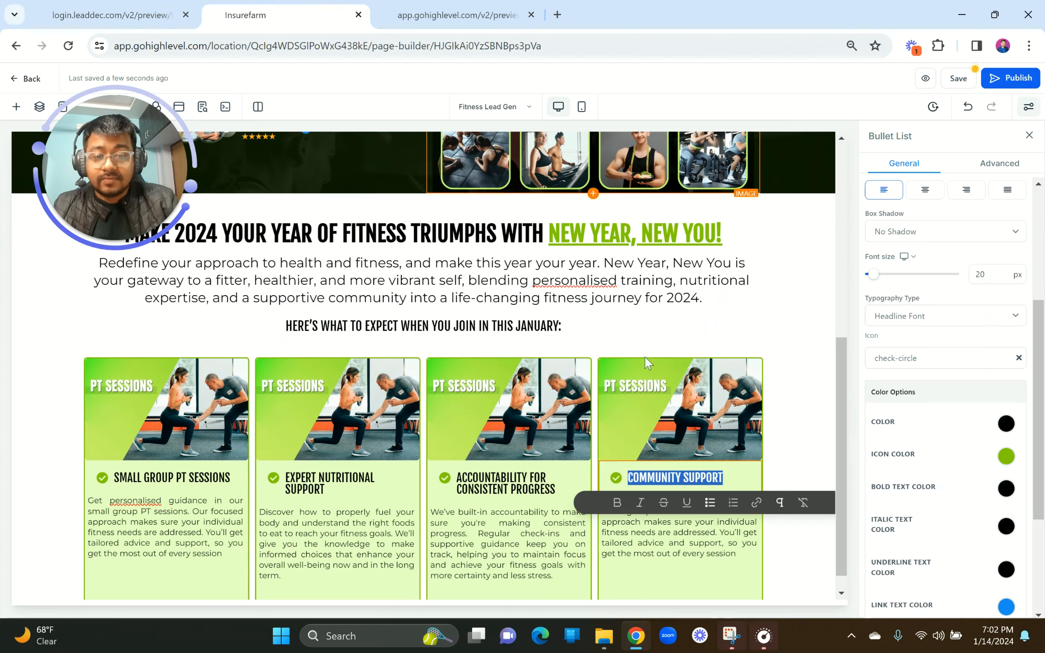
{"action": "left_click", "coordinate": [663, 538]}
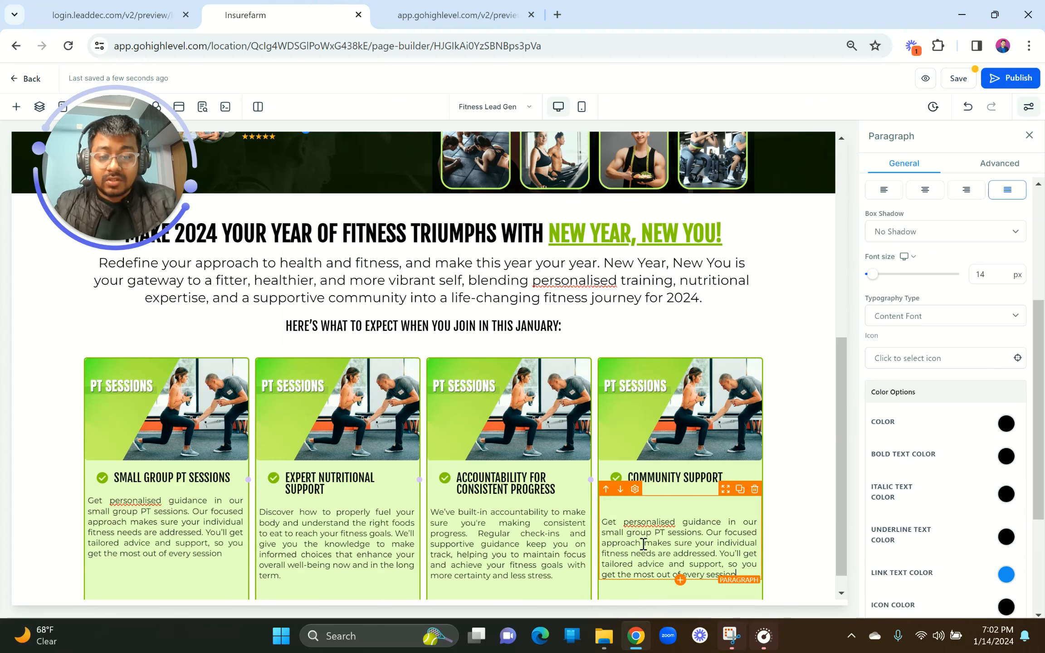
{"action": "key", "text": "BackSpace"}
{"action": "left_click", "coordinate": [458, 519]}
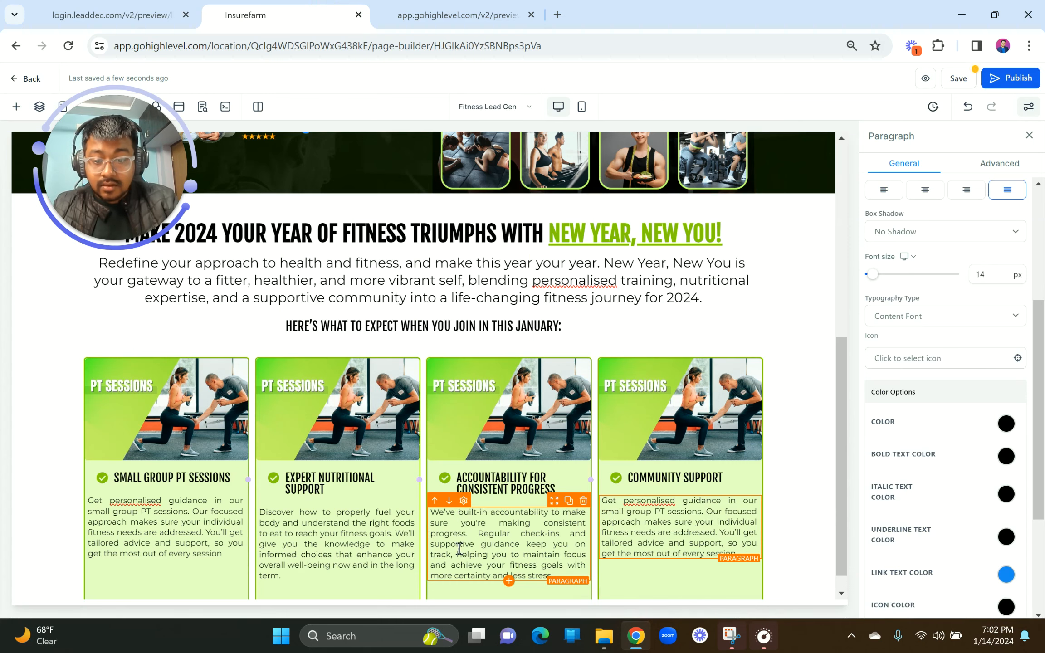
{"action": "scroll", "coordinate": [451, 569], "scroll_direction": "down", "scroll_amount": 1}
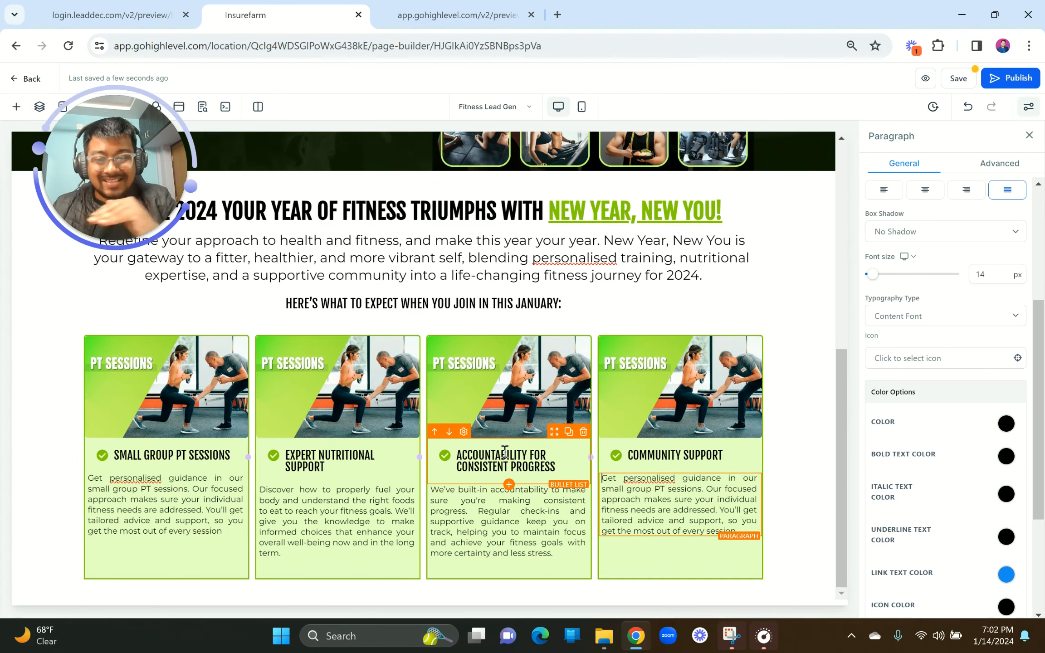
{"action": "left_click", "coordinate": [112, 15]}
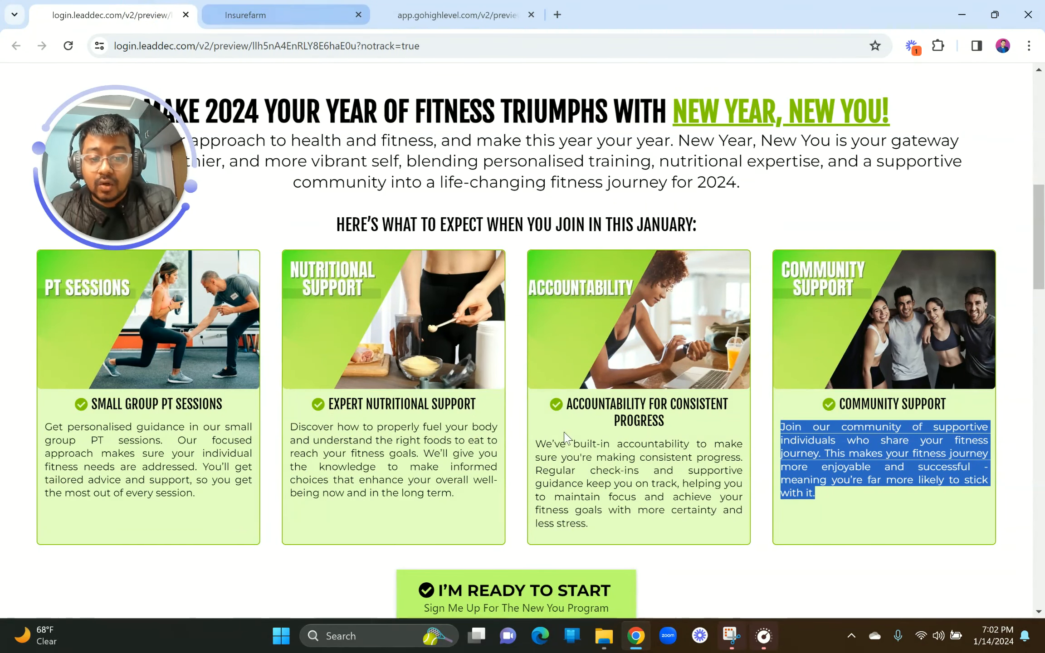
{"action": "left_click", "coordinate": [245, 14]}
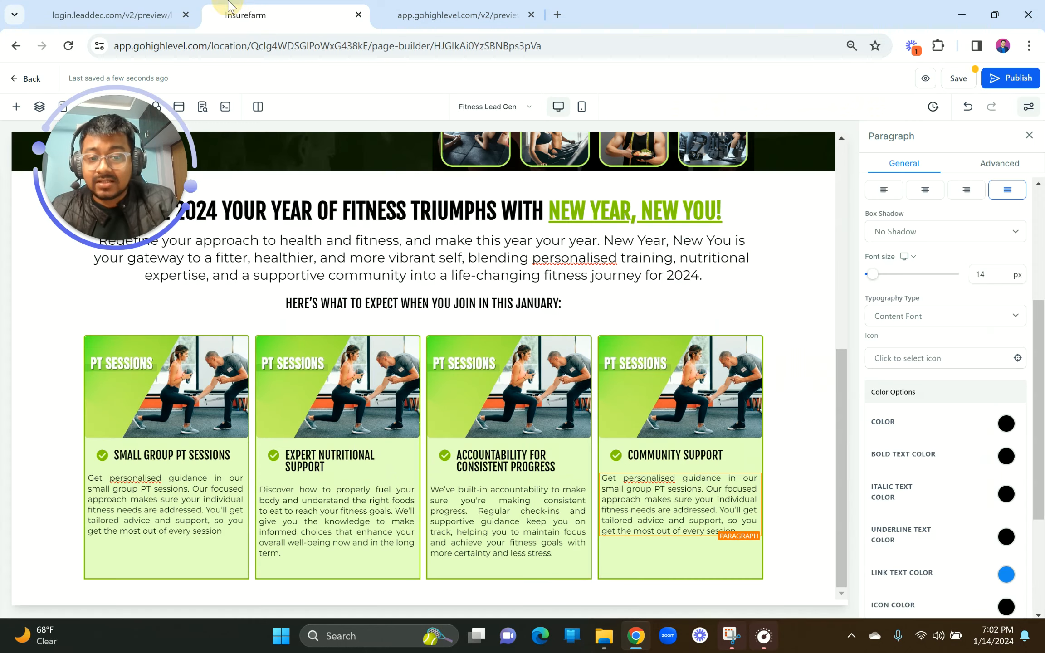
{"action": "left_click", "coordinate": [967, 80]}
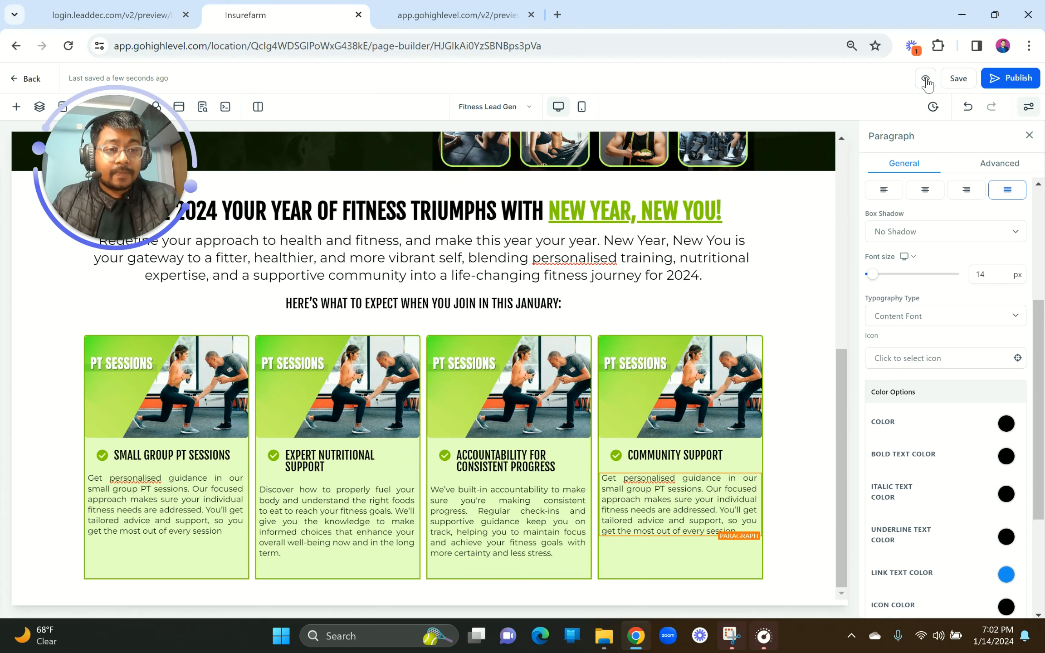
{"action": "left_click", "coordinate": [926, 80]}
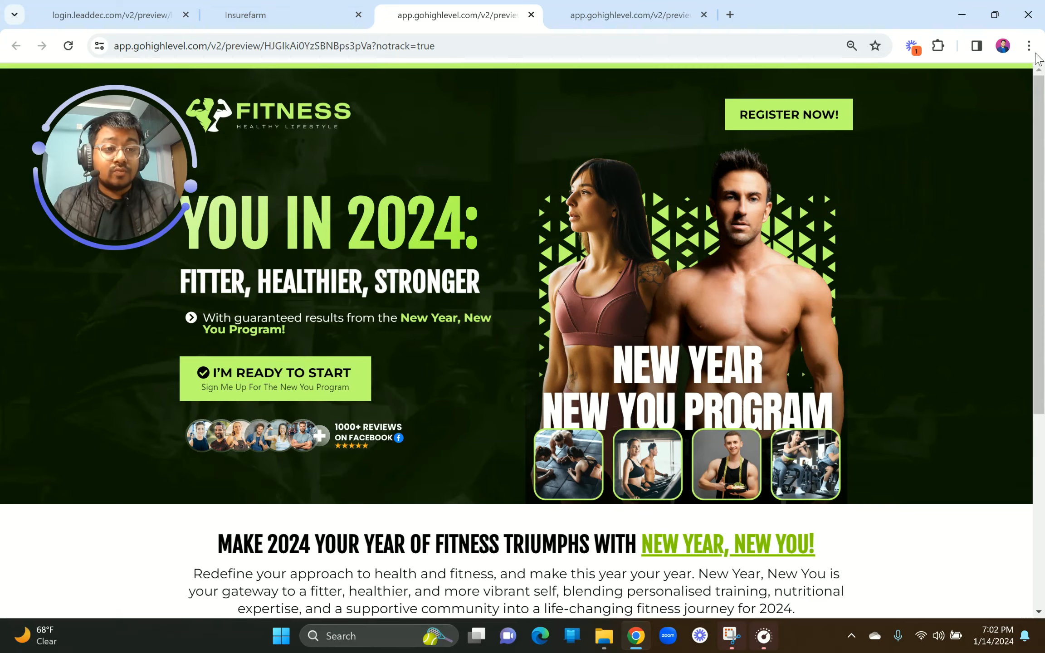
{"action": "left_click", "coordinate": [1029, 45]}
{"action": "left_click", "coordinate": [991, 327]}
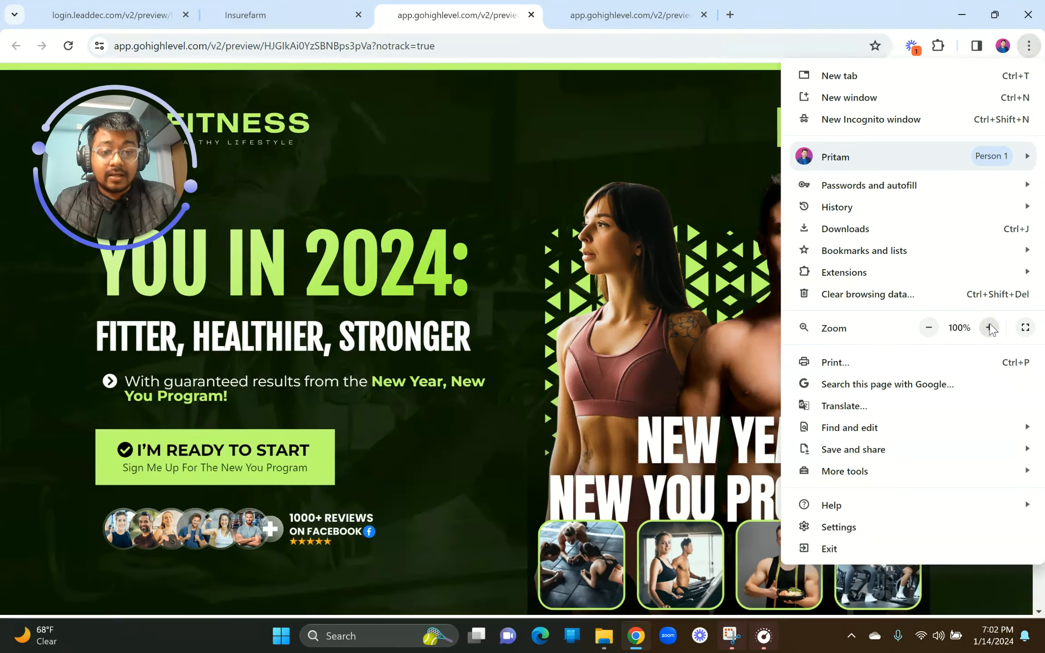
{"action": "scroll", "coordinate": [656, 382], "scroll_direction": "down", "scroll_amount": 10}
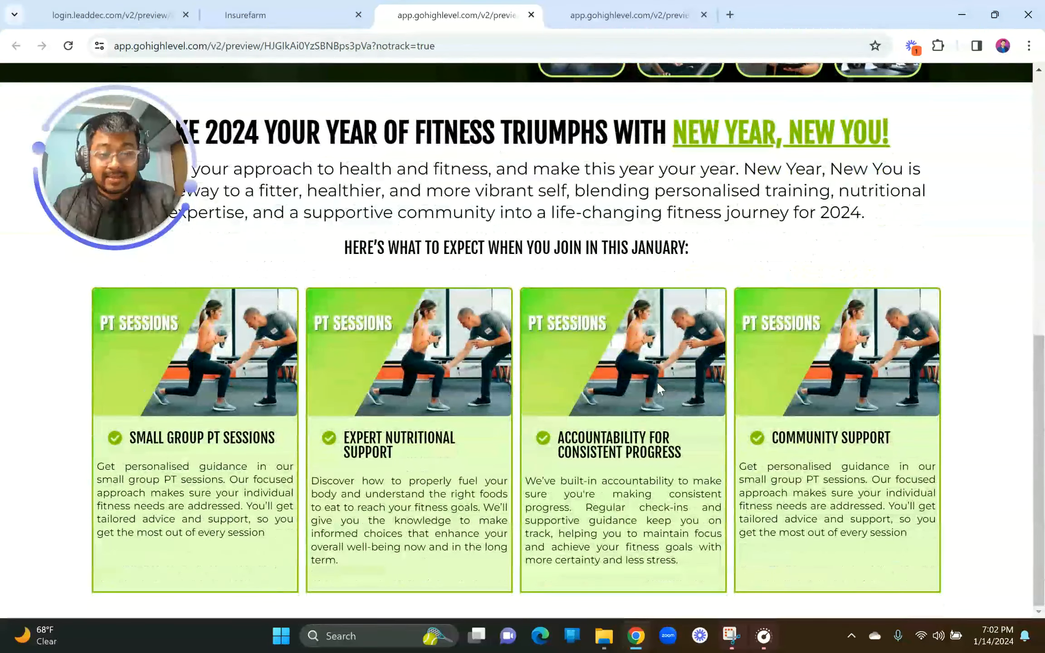
{"action": "left_click", "coordinate": [112, 14]}
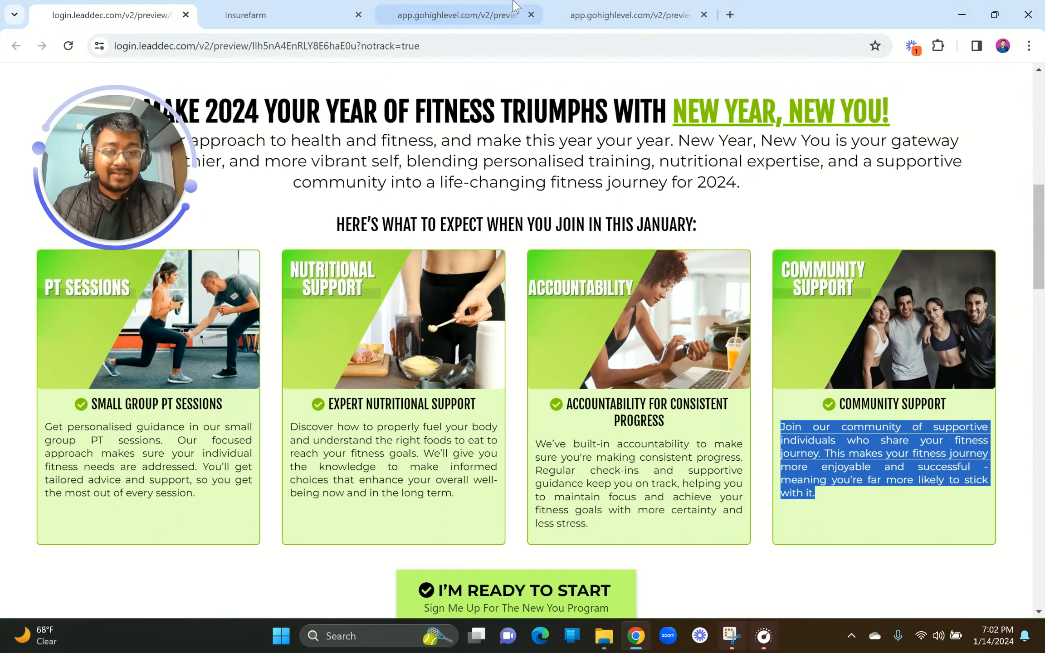
{"action": "left_click", "coordinate": [477, 6]}
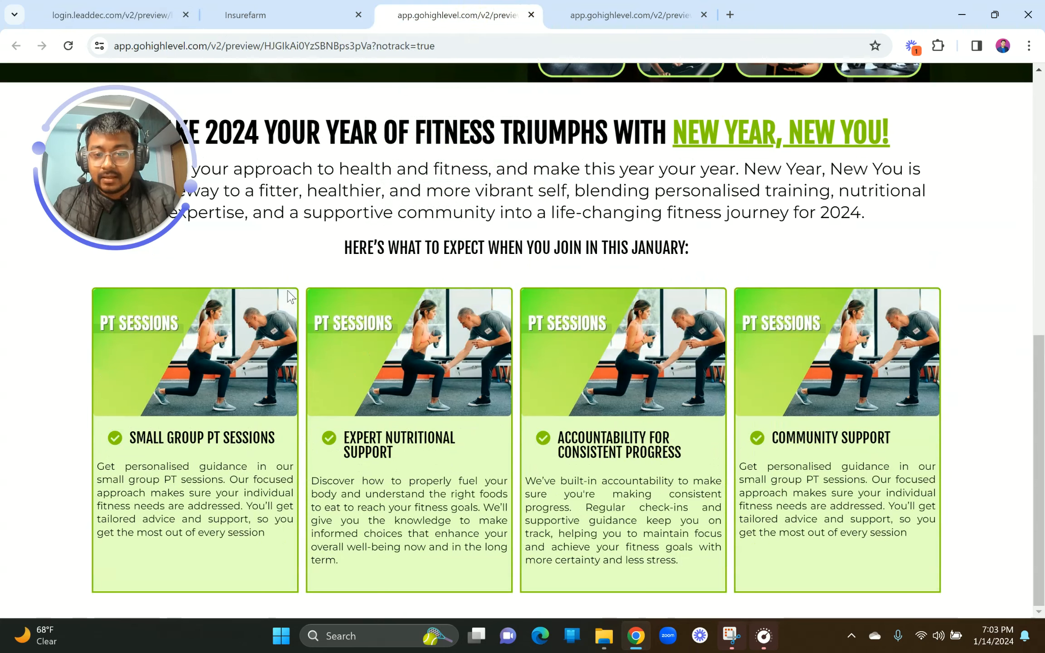
{"action": "left_click", "coordinate": [254, 15]}
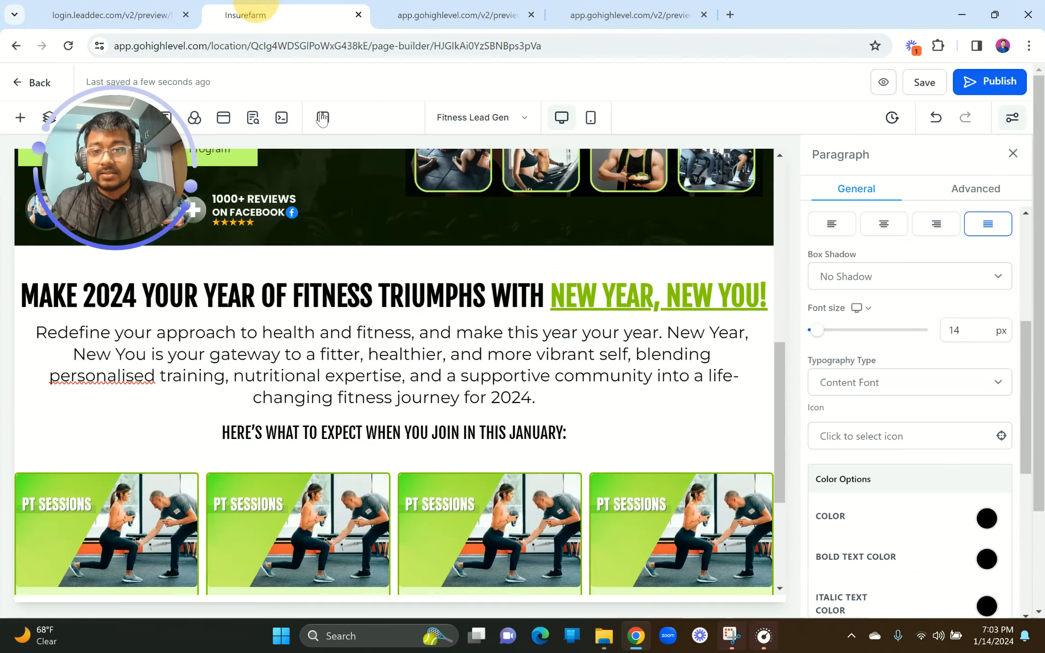
{"action": "left_click", "coordinate": [1030, 46]}
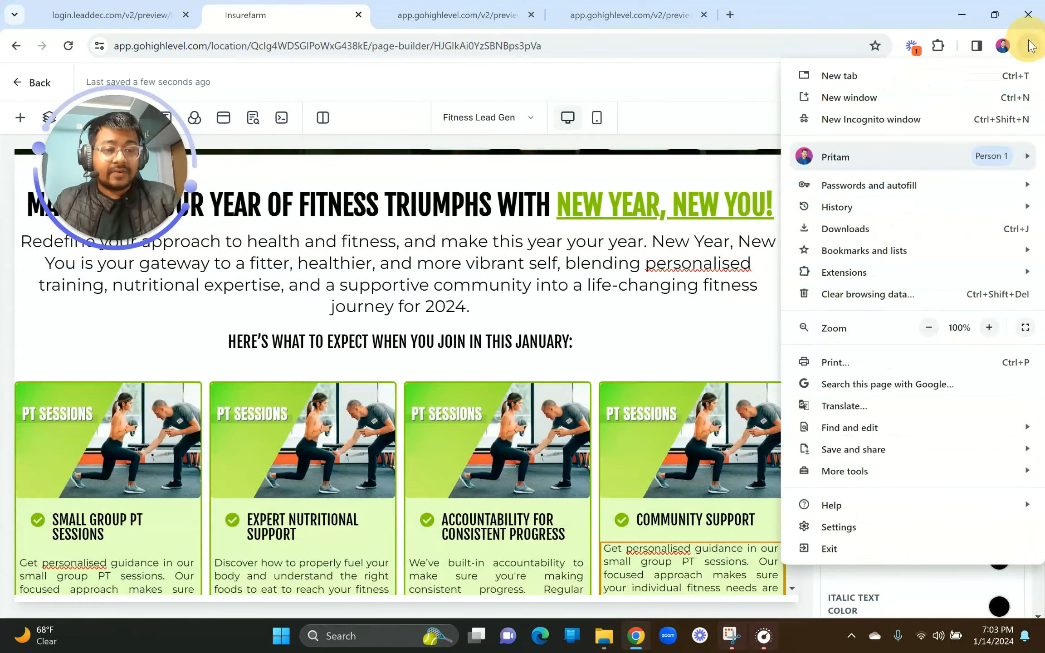
Step: Zoom Chrome to 80% and set the first two card columns' border width to 1px
{"action": "left_click", "coordinate": [929, 327]}
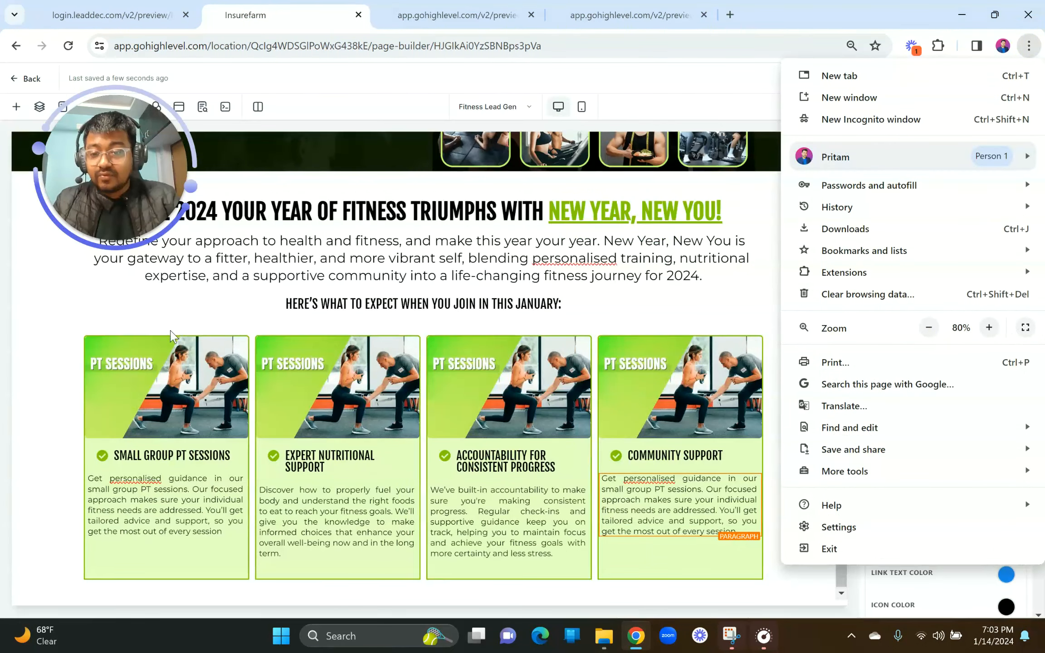
{"action": "left_click", "coordinate": [170, 340]}
{"action": "left_click", "coordinate": [168, 336]}
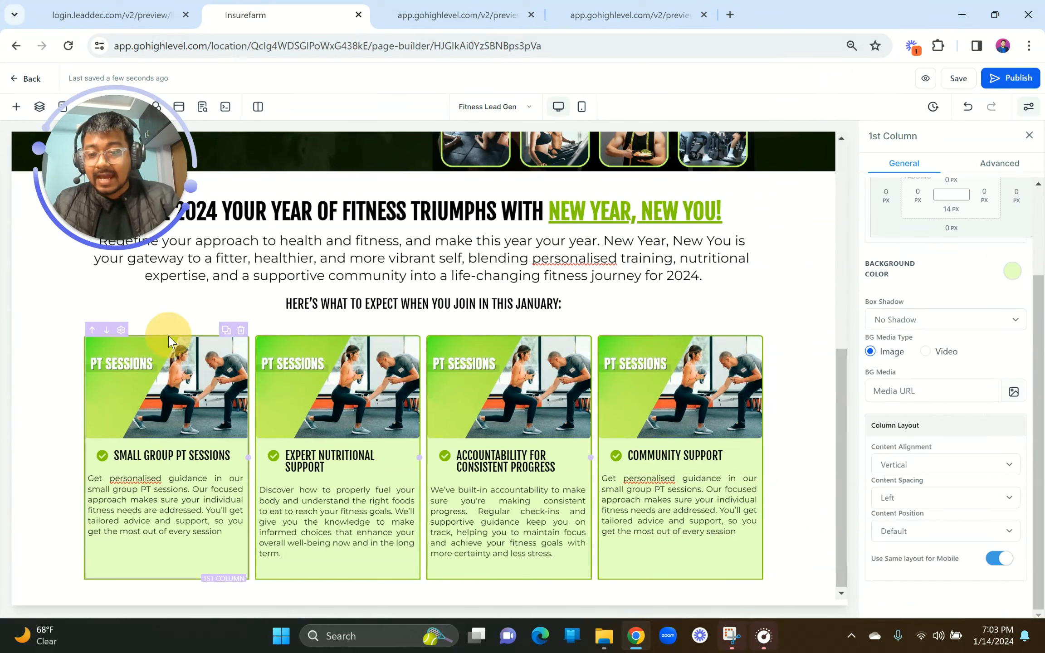
{"action": "left_click", "coordinate": [1020, 164]}
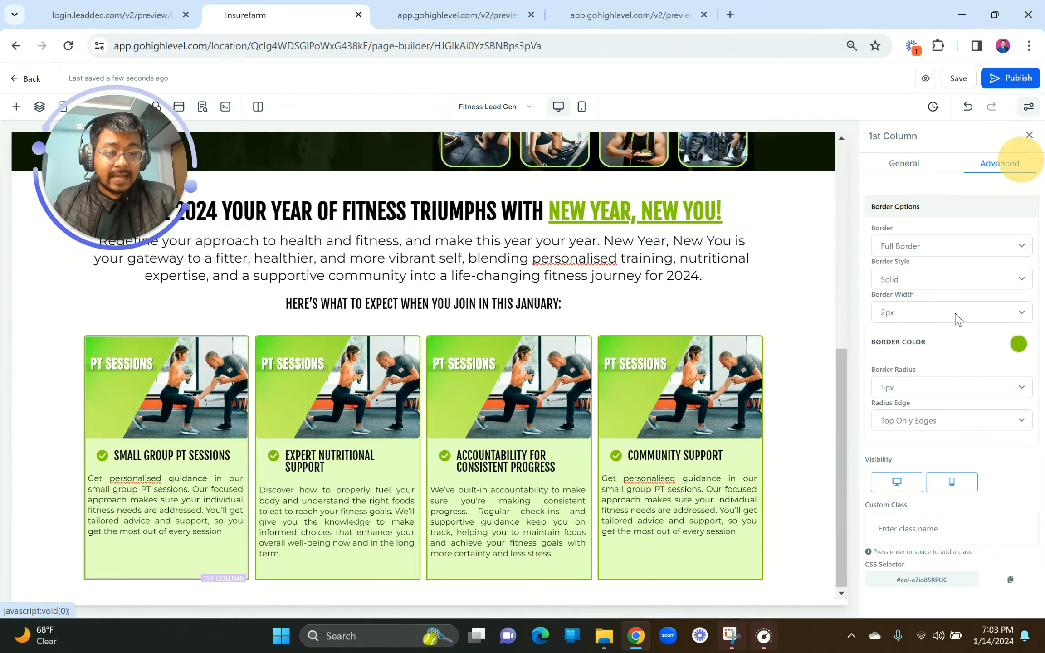
{"action": "left_click", "coordinate": [933, 312]}
{"action": "left_click", "coordinate": [914, 329]}
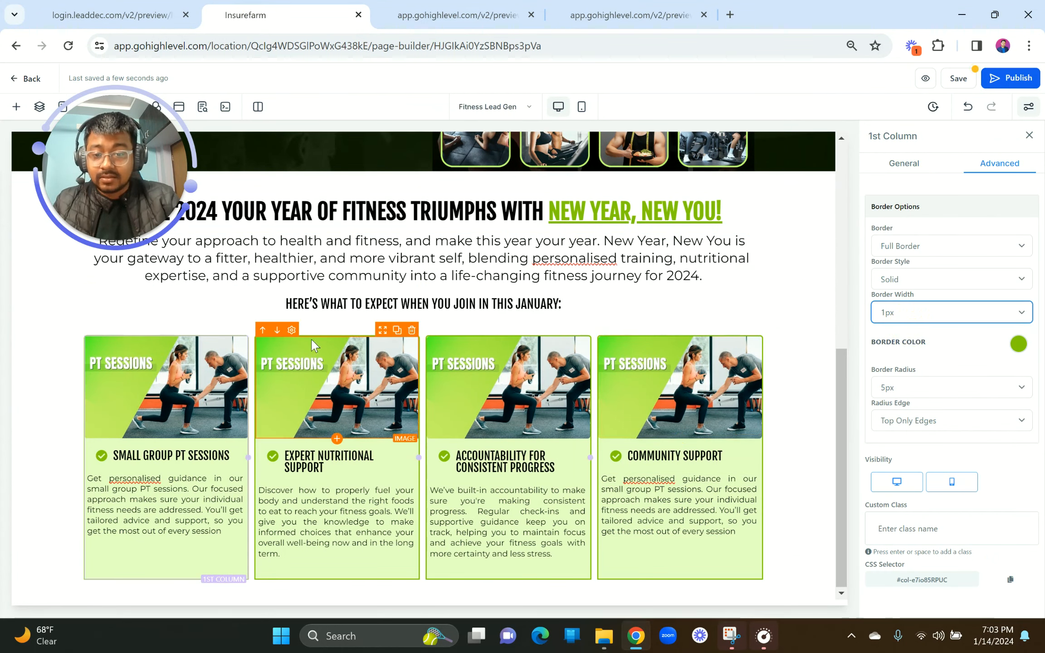
{"action": "left_click", "coordinate": [312, 584]}
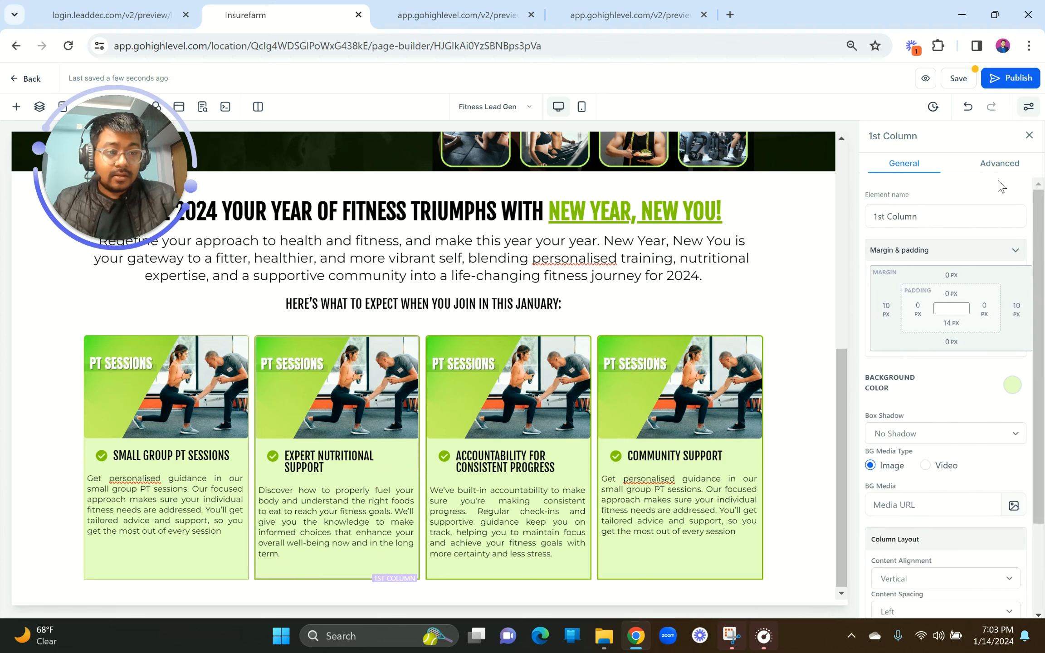
{"action": "left_click", "coordinate": [993, 167]}
{"action": "left_click", "coordinate": [930, 313]}
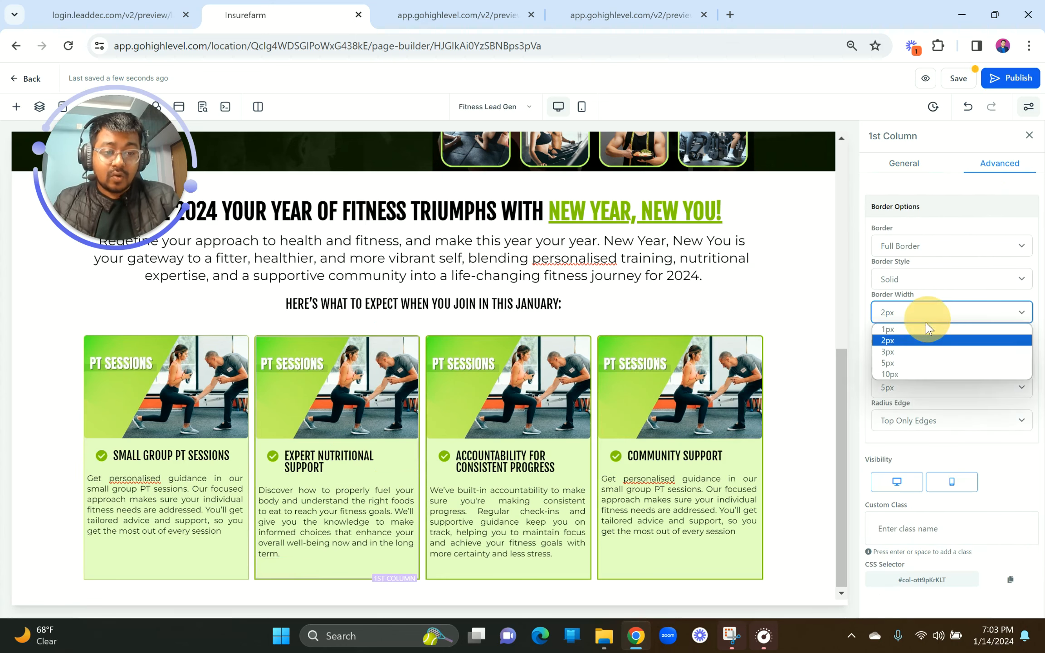
{"action": "left_click", "coordinate": [921, 327]}
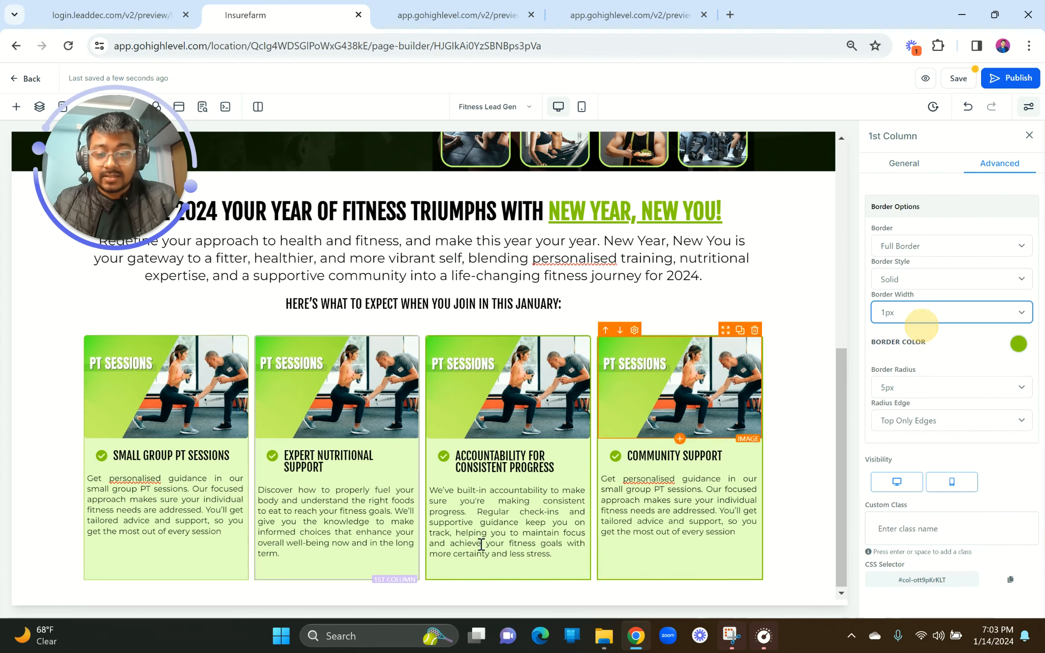
Step: Set the third and fourth card columns' border width to 1px, then compare with the reference page
{"action": "left_click", "coordinate": [472, 570]}
{"action": "left_click", "coordinate": [1000, 174]}
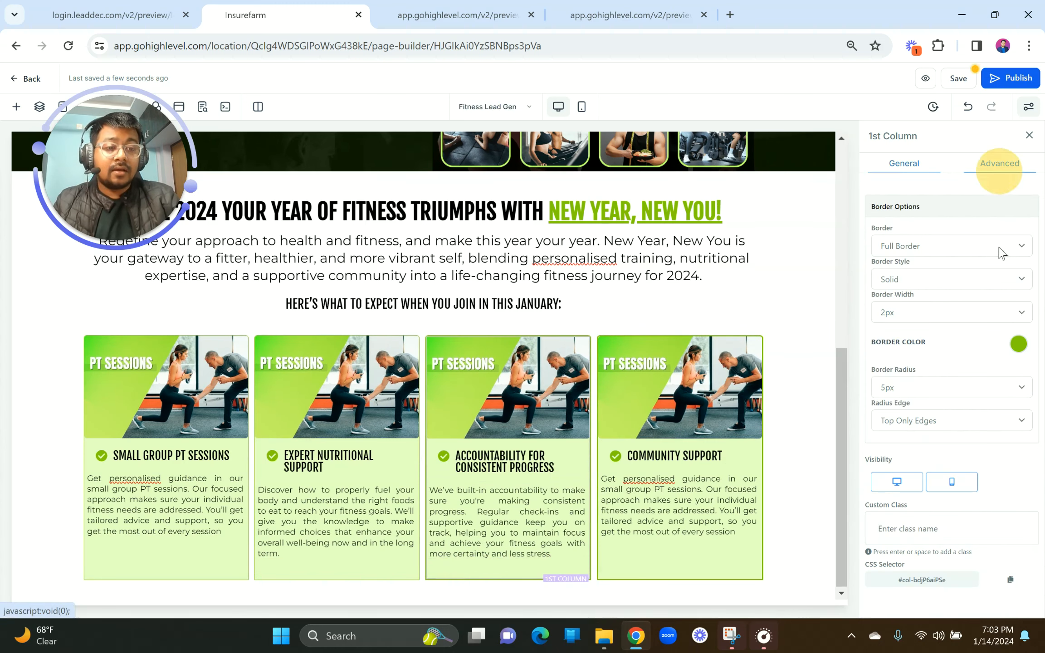
{"action": "left_click", "coordinate": [949, 312]}
{"action": "left_click", "coordinate": [930, 331]}
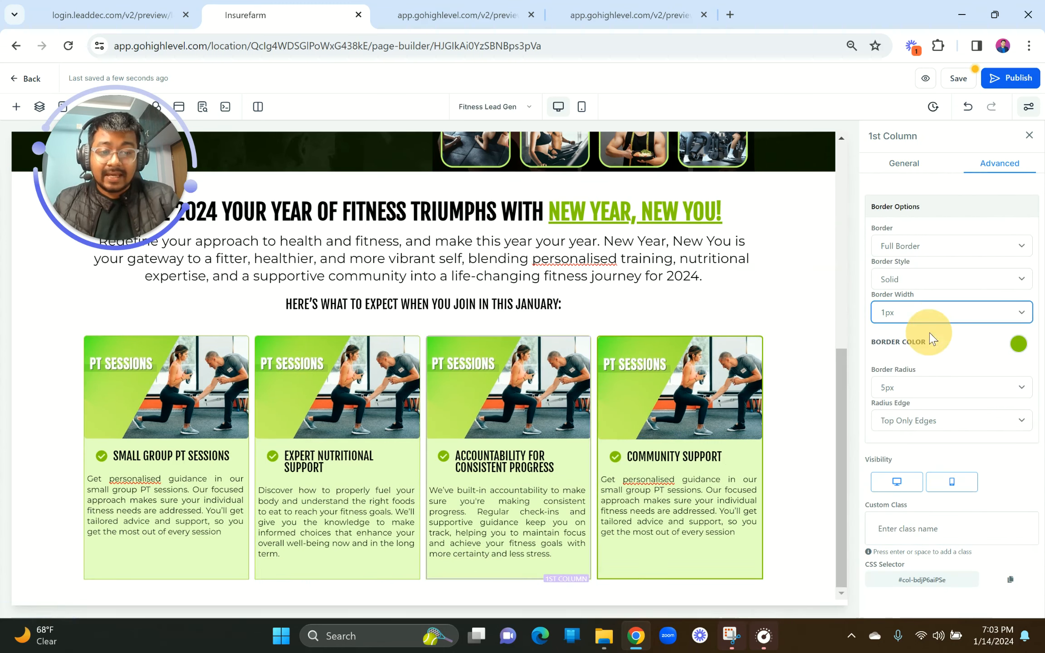
{"action": "left_click", "coordinate": [707, 565]}
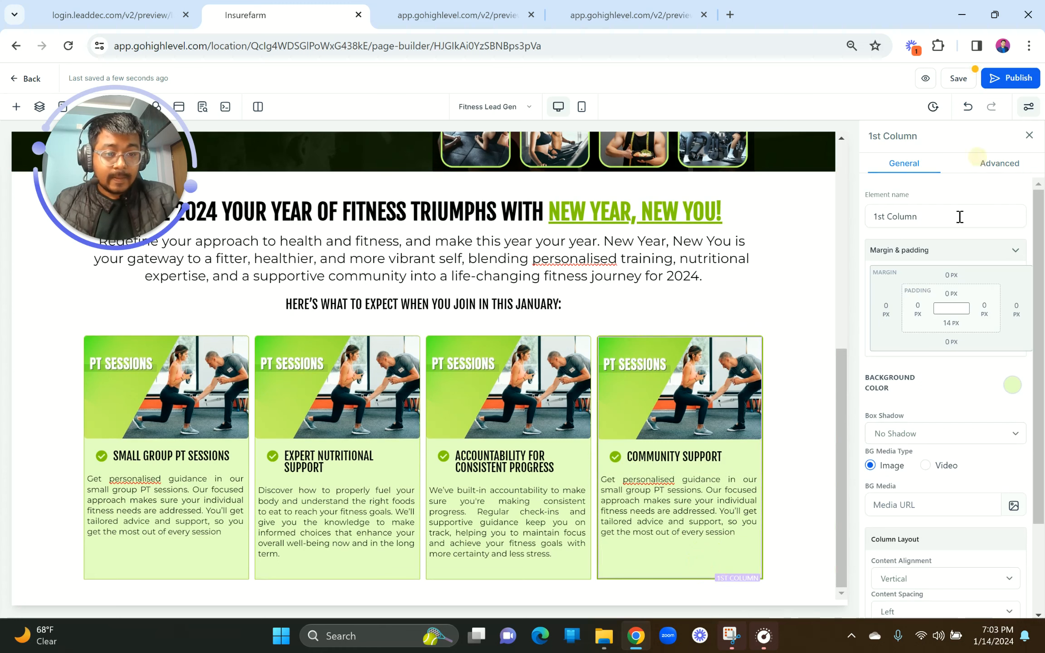
{"action": "left_click", "coordinate": [996, 168]}
{"action": "left_click", "coordinate": [931, 313]}
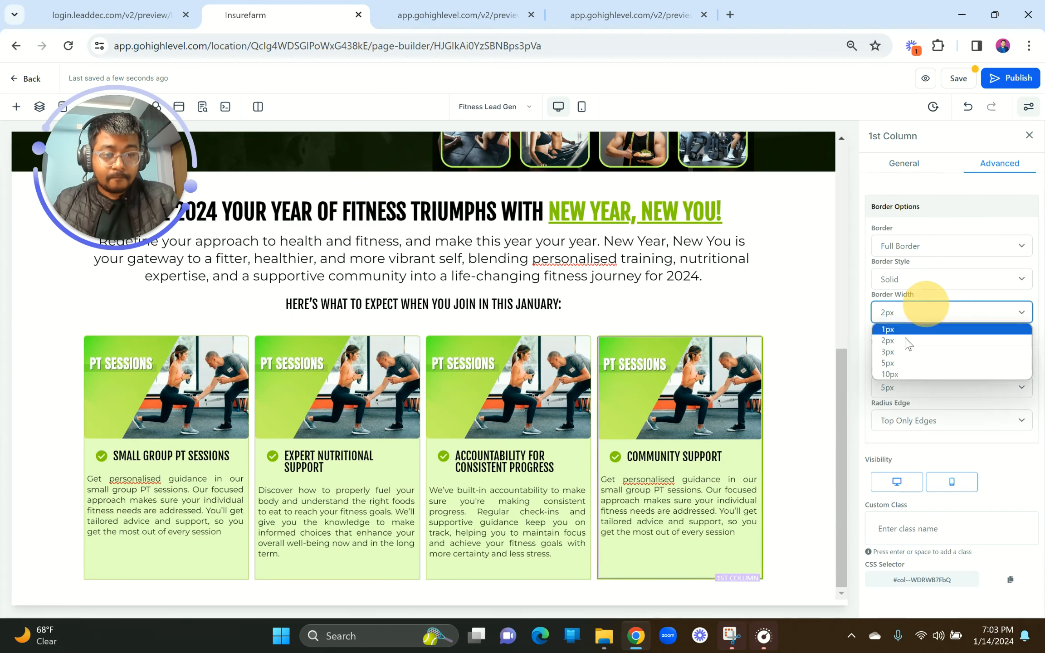
{"action": "left_click", "coordinate": [903, 335]}
{"action": "left_click", "coordinate": [338, 385]}
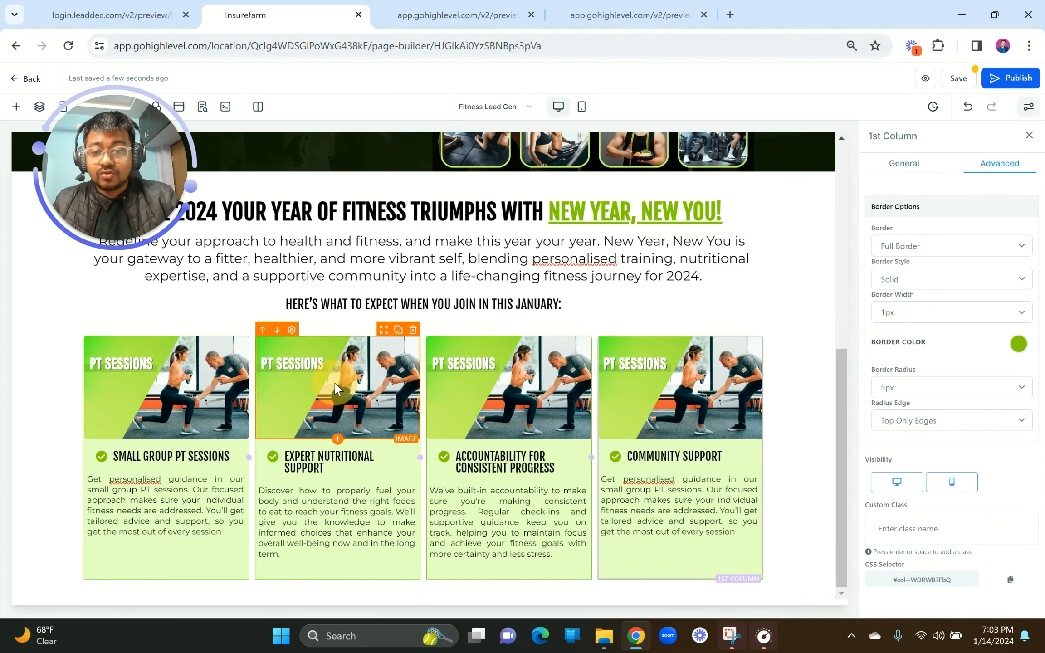
{"action": "left_click", "coordinate": [119, 14]}
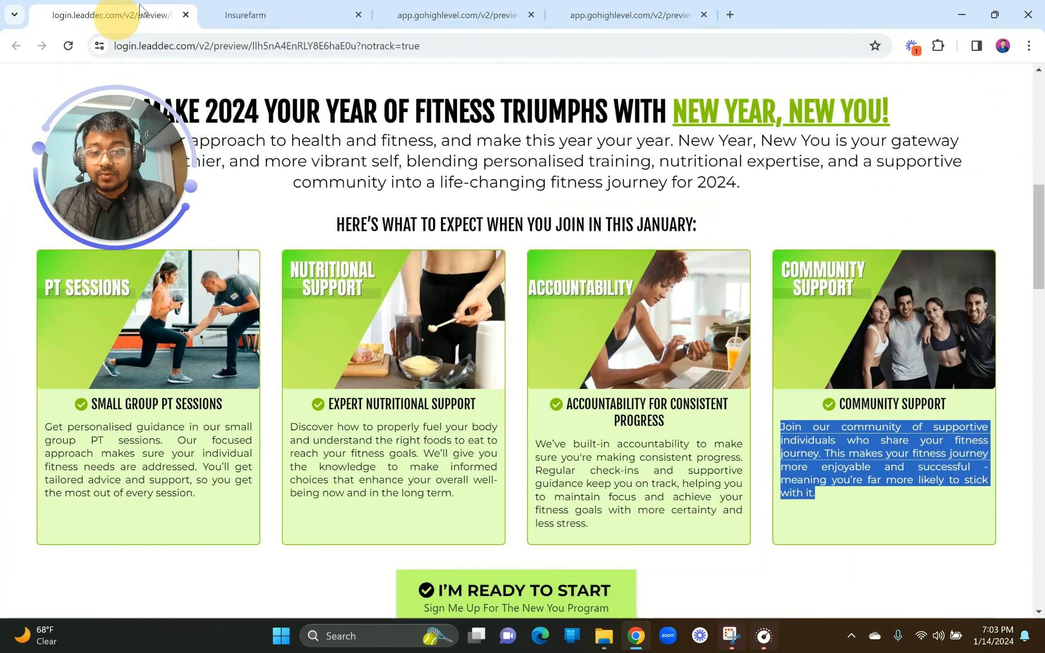
Step: Replace card two's image with the Nutritional Support picture from My Media
{"action": "left_click", "coordinate": [302, 7]}
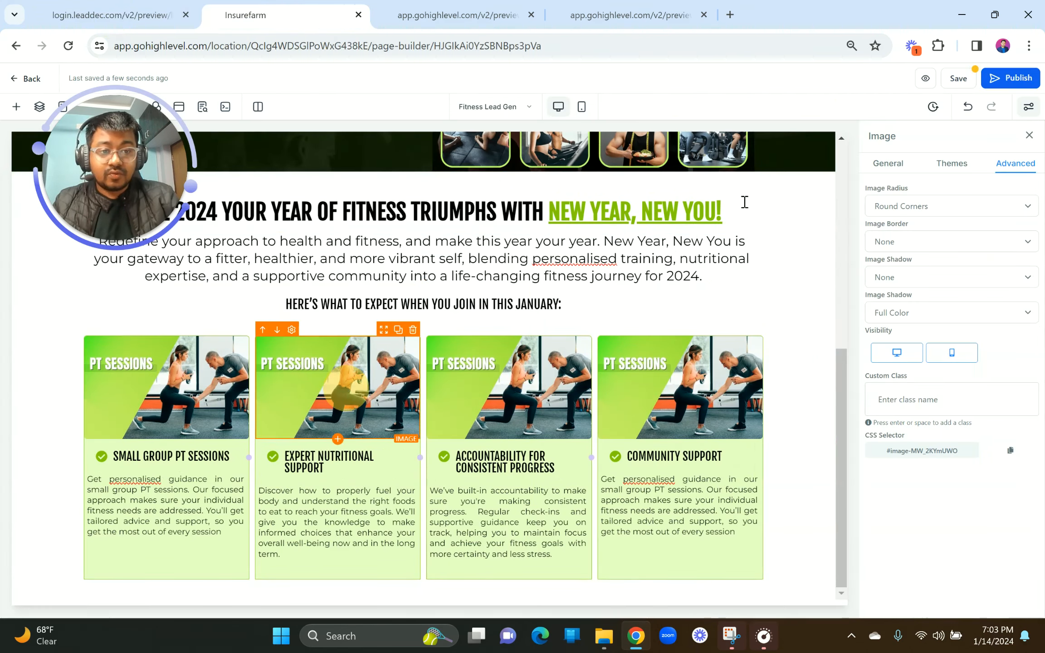
{"action": "left_click", "coordinate": [886, 164]}
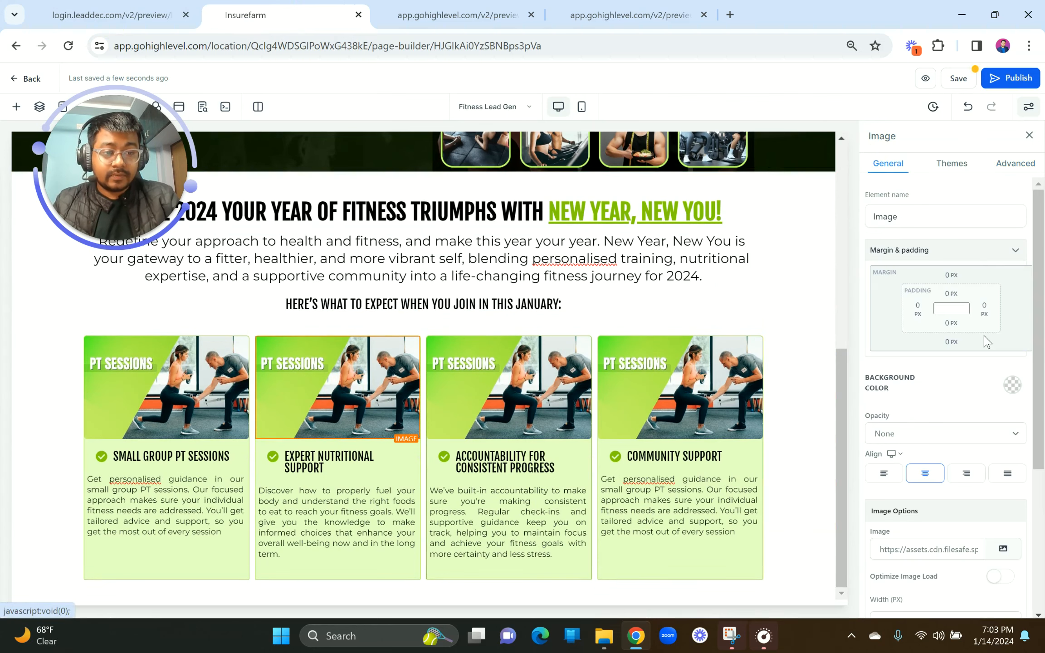
{"action": "scroll", "coordinate": [999, 522], "scroll_direction": "down", "scroll_amount": 3}
{"action": "left_click", "coordinate": [1004, 422]}
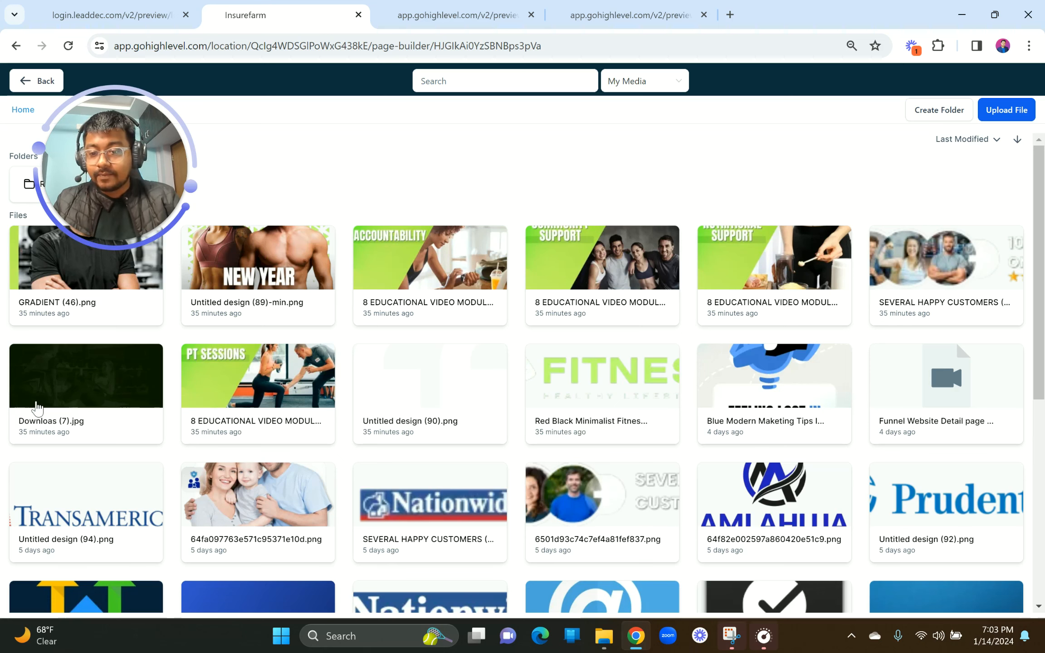
{"action": "left_click", "coordinate": [754, 259]}
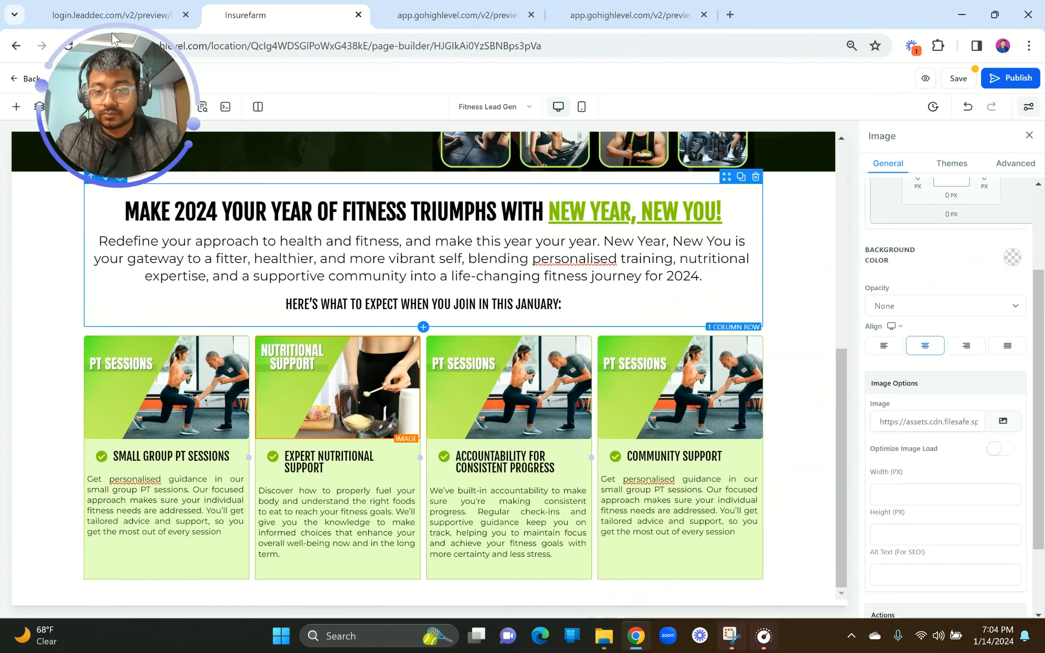
{"action": "left_click", "coordinate": [72, 15]}
{"action": "left_click", "coordinate": [331, 7]}
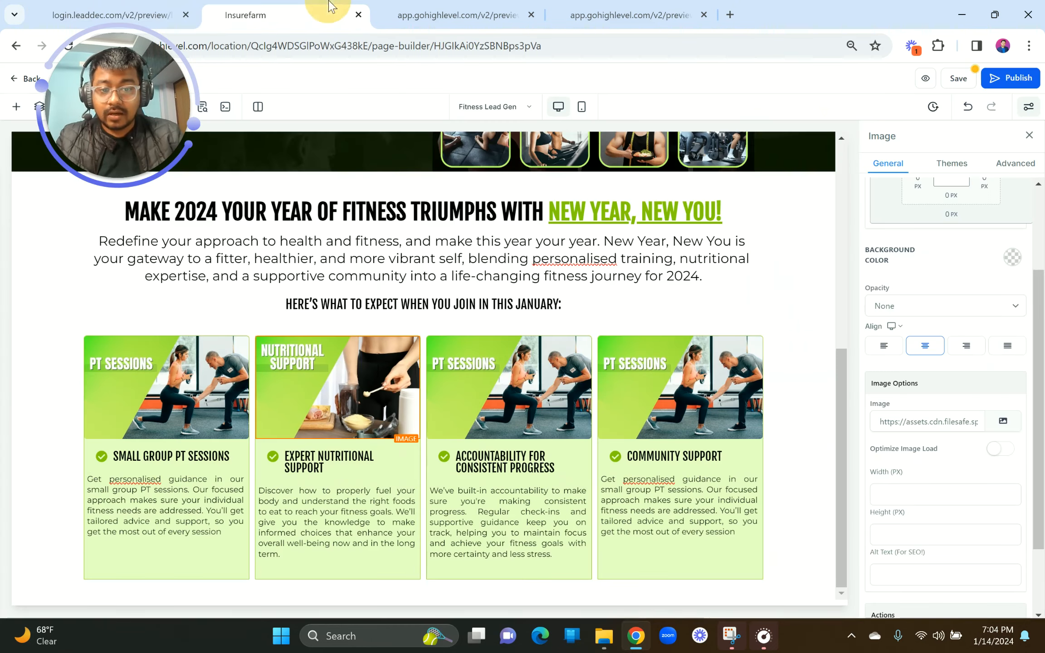
Step: Give cards three and four the Accountability and Community Support pictures, then save the page
{"action": "left_click", "coordinate": [528, 419]}
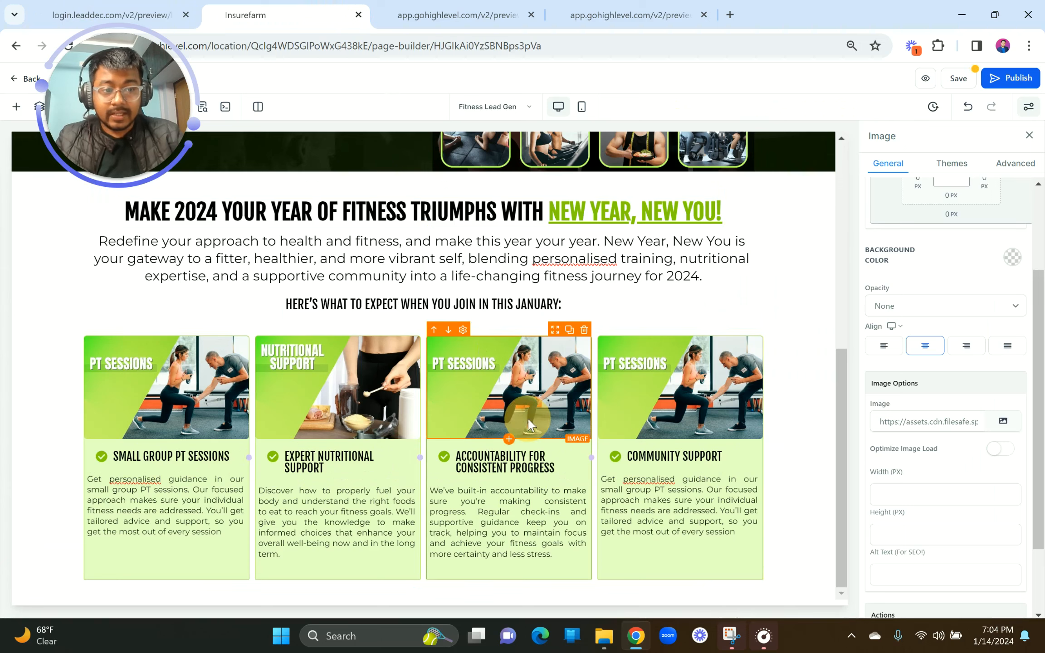
{"action": "left_click", "coordinate": [1002, 421]}
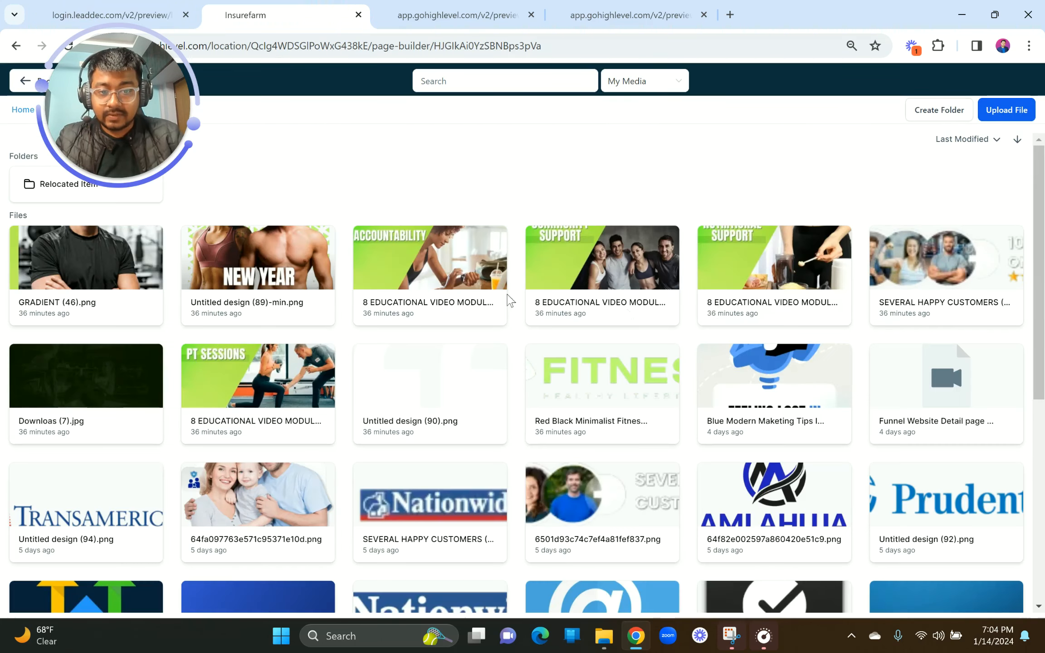
{"action": "left_click", "coordinate": [452, 284]}
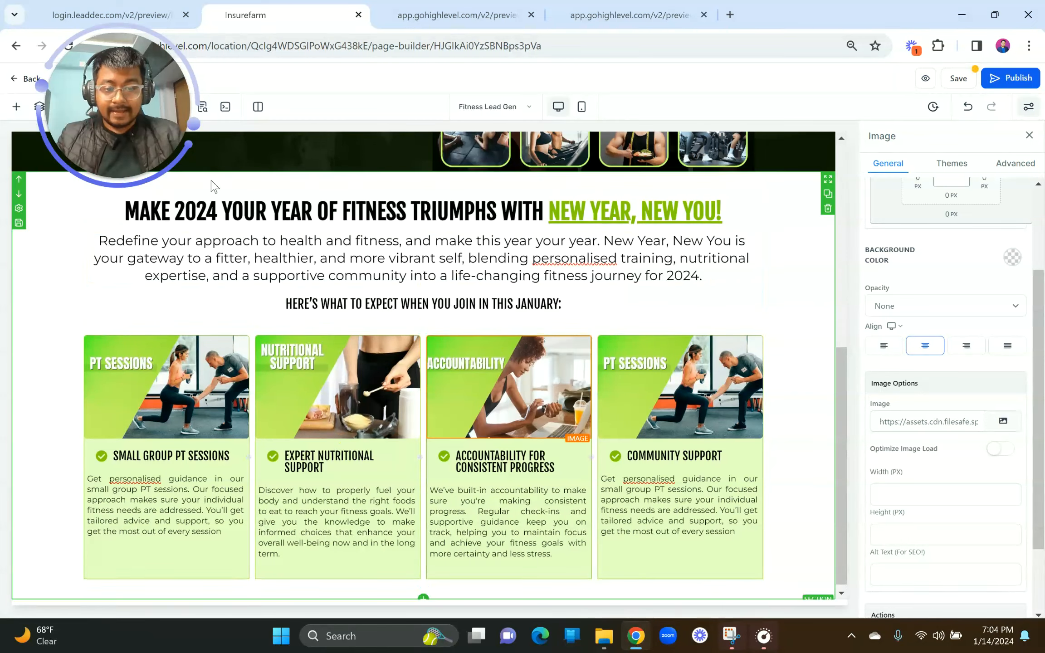
{"action": "left_click", "coordinate": [83, 9]}
{"action": "left_click", "coordinate": [254, 15]}
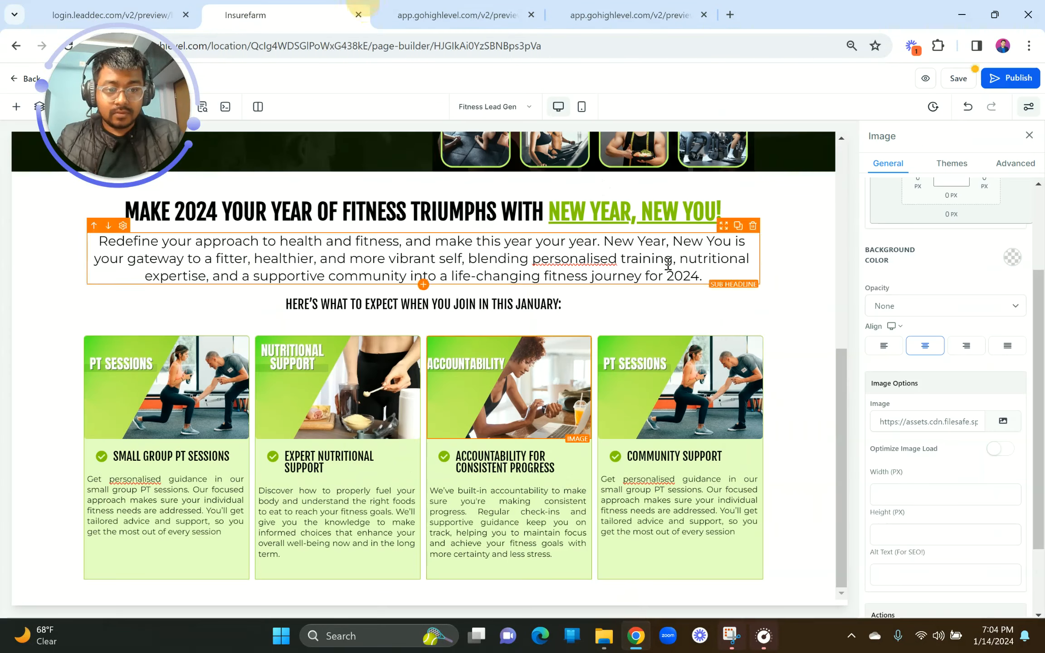
{"action": "left_click", "coordinate": [1003, 421]}
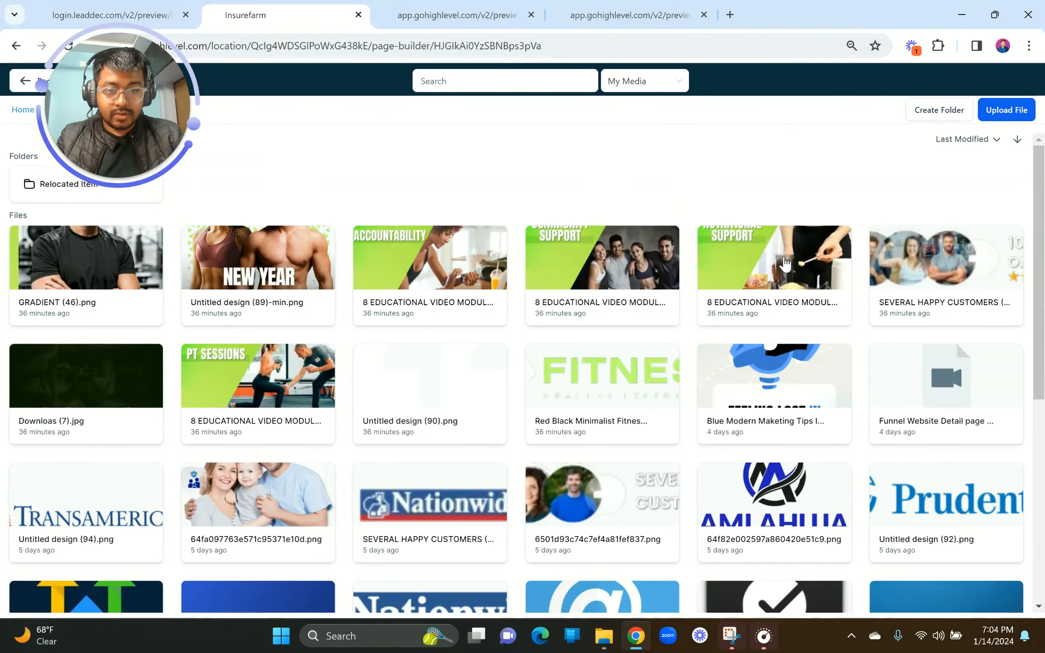
{"action": "left_click", "coordinate": [587, 255]}
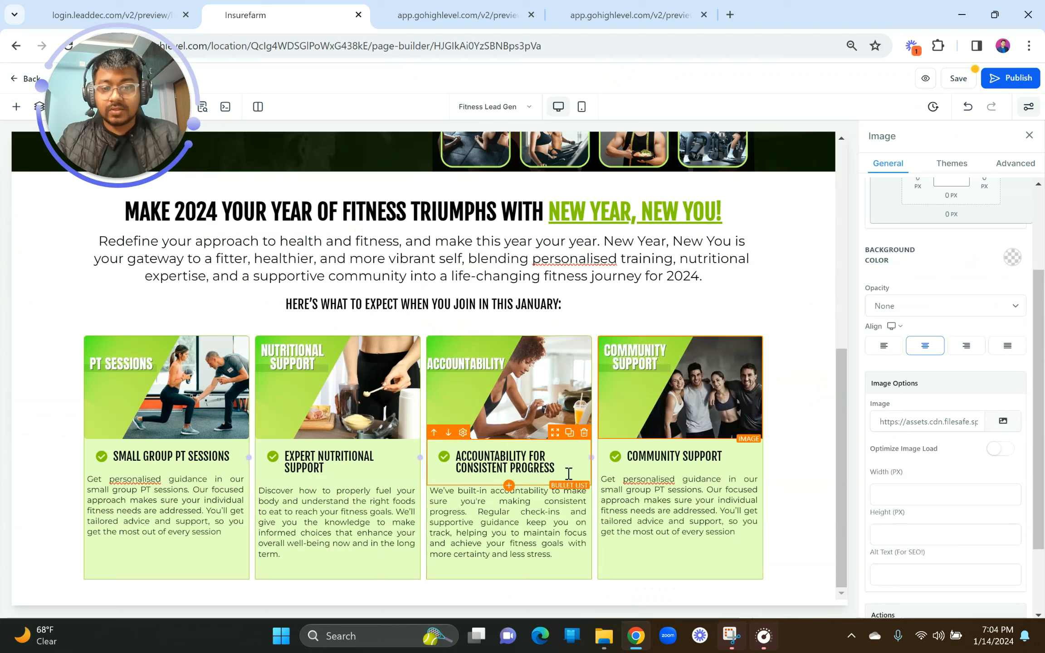
{"action": "left_click", "coordinate": [961, 78]}
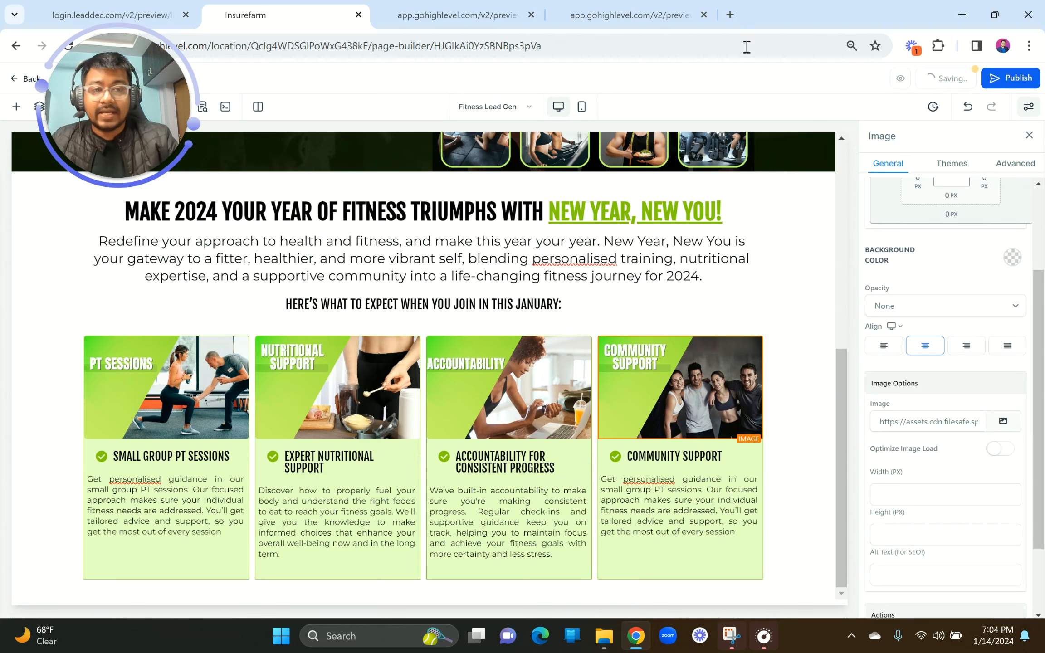
Step: Reload the live preview tab and reset its zoom to 100%
{"action": "left_click", "coordinate": [536, 6]}
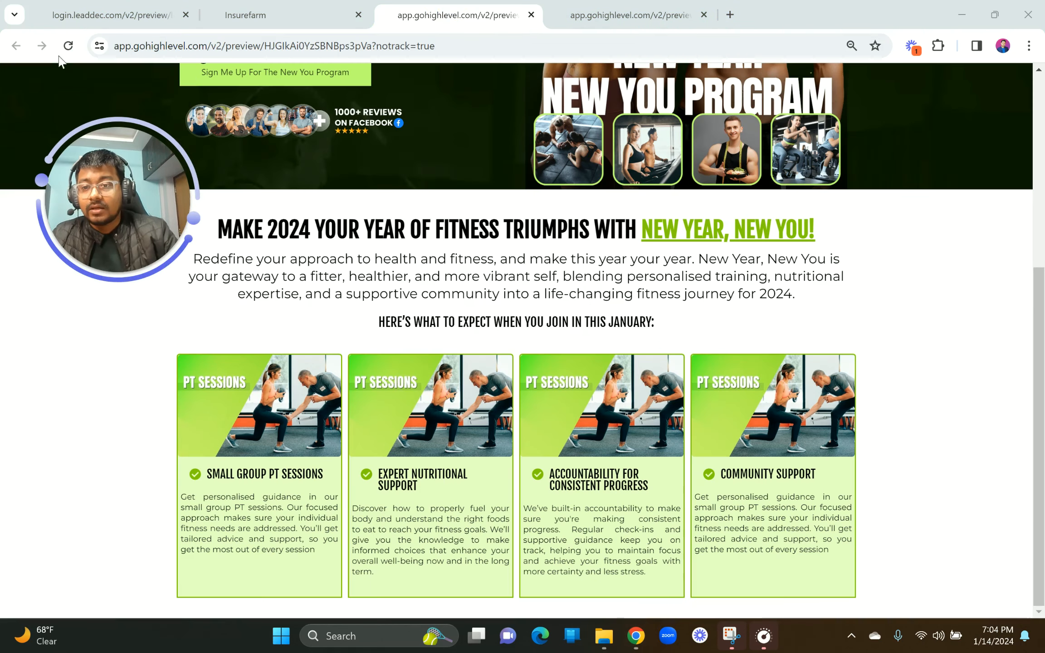
{"action": "left_click", "coordinate": [69, 46]}
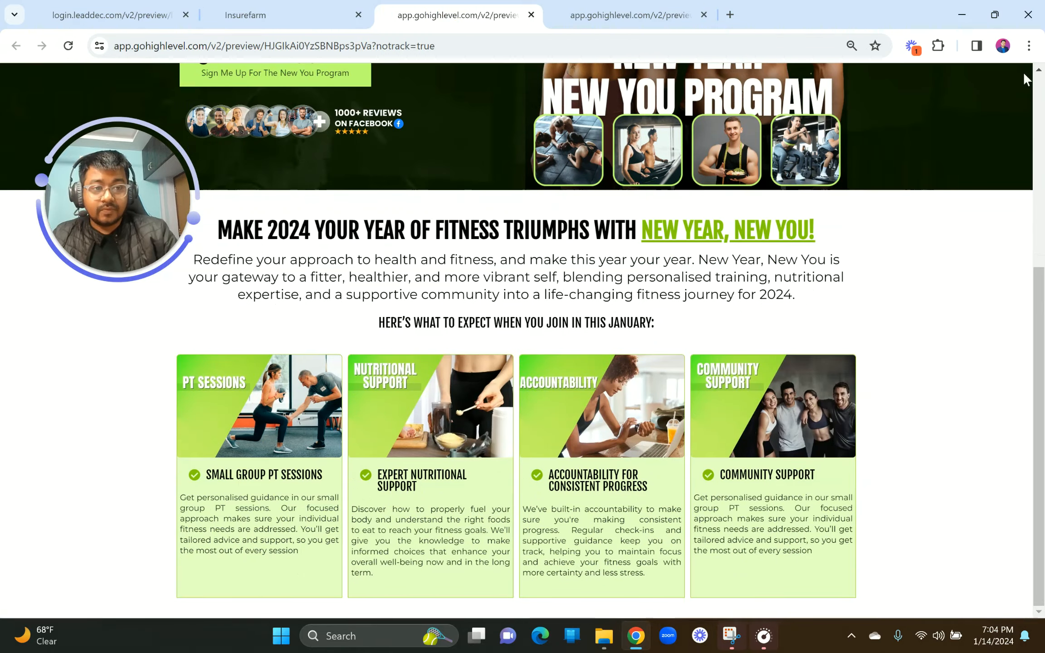
{"action": "left_click", "coordinate": [1030, 46]}
{"action": "left_click", "coordinate": [990, 328]}
{"action": "left_click", "coordinate": [990, 327]}
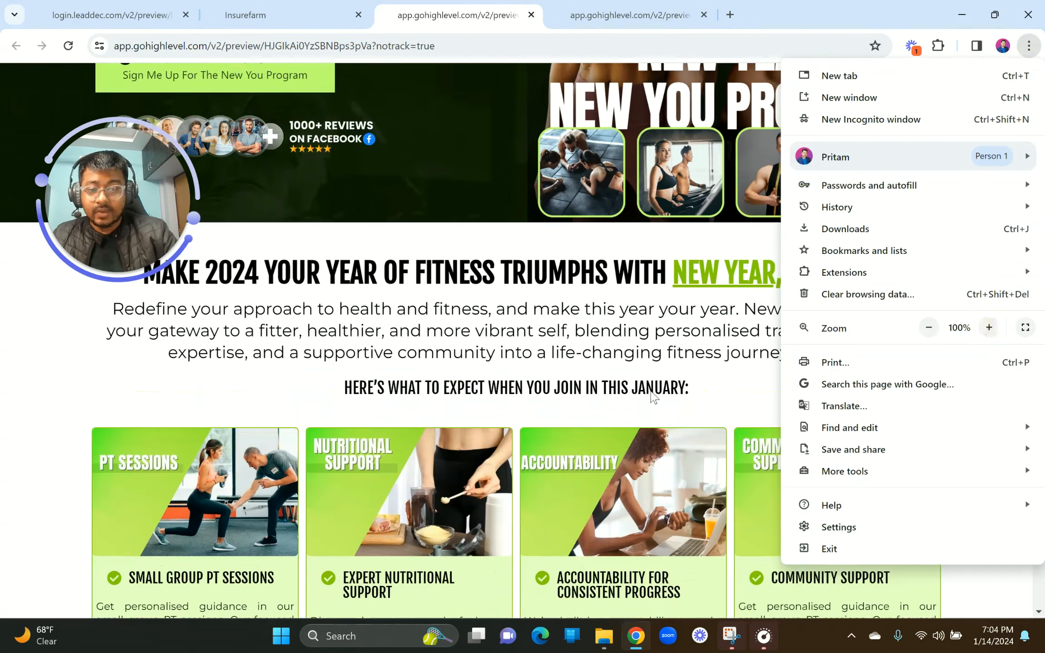
{"action": "left_click", "coordinate": [652, 391]}
{"action": "scroll", "coordinate": [651, 391], "scroll_direction": "down", "scroll_amount": 3}
{"action": "left_click", "coordinate": [112, 15]}
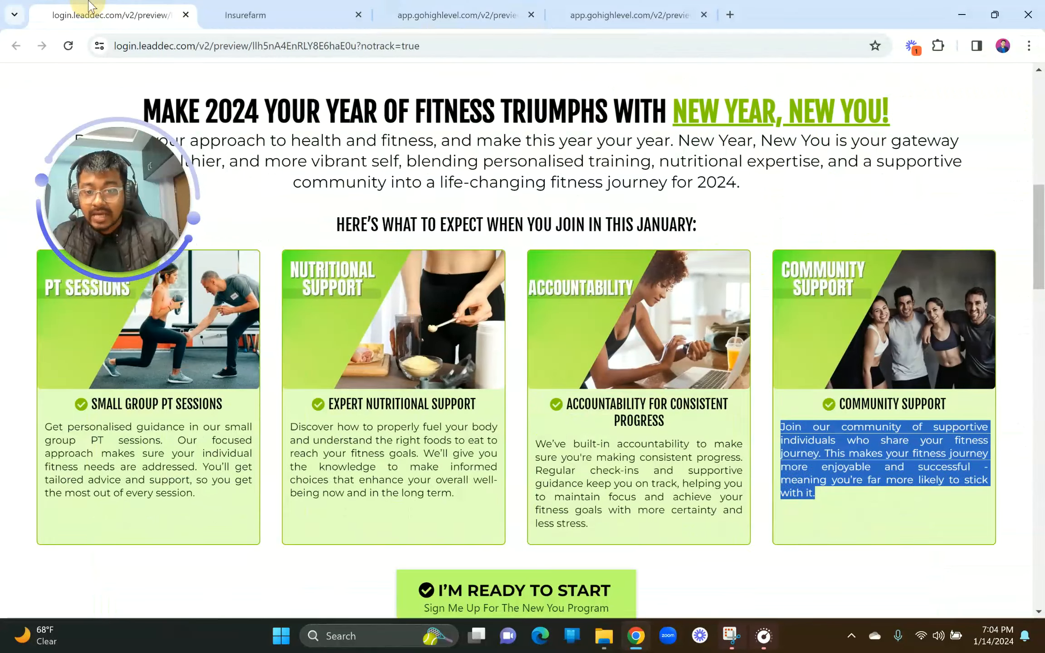
{"action": "left_click", "coordinate": [456, 15]}
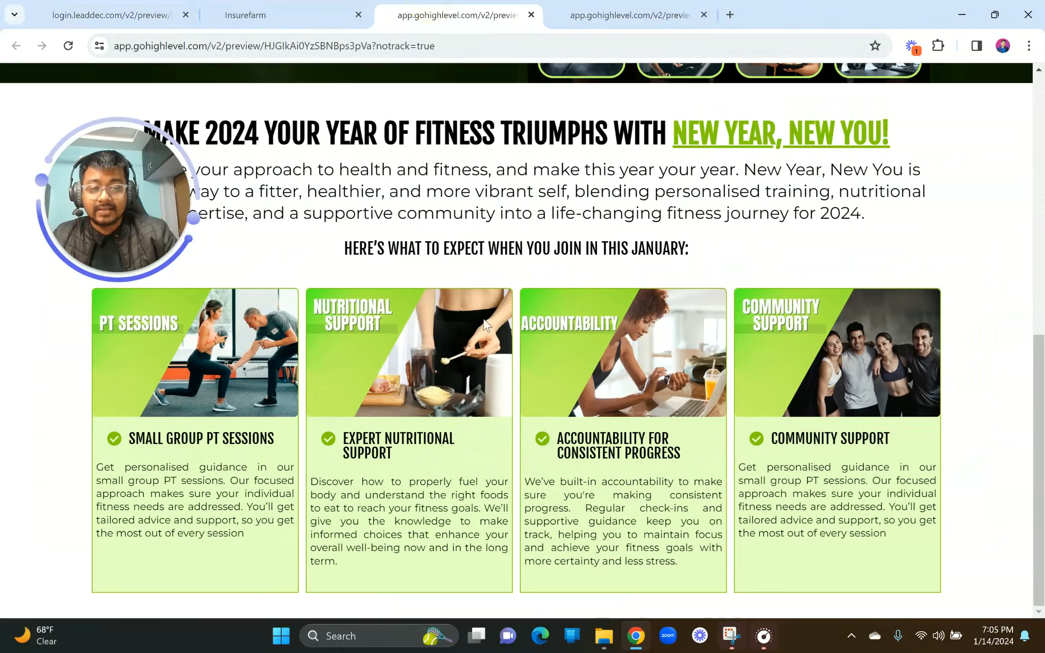
Step: Zoom the page builder tab to 80% so more of the canvas fits
{"action": "left_click", "coordinate": [1029, 45]}
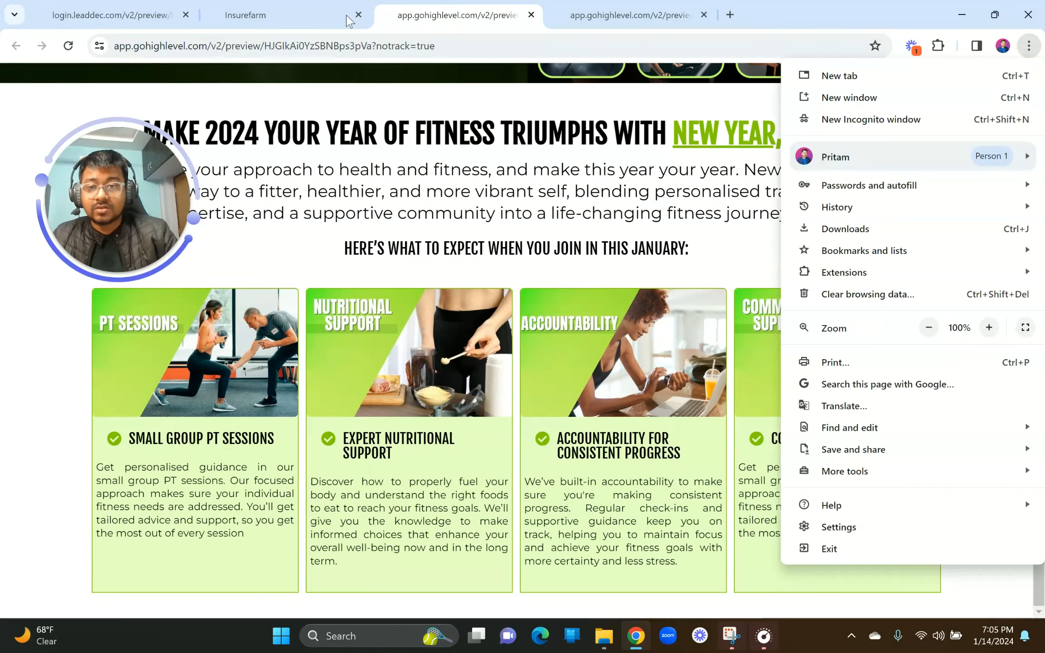
{"action": "left_click", "coordinate": [321, 7]}
{"action": "left_click", "coordinate": [1029, 46]}
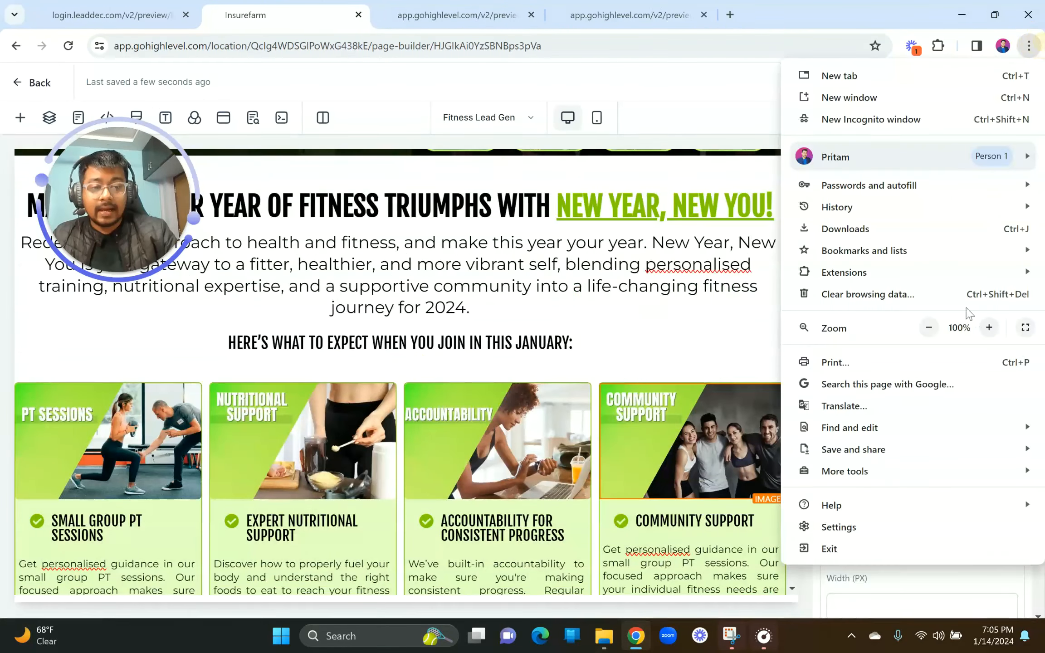
{"action": "left_click", "coordinate": [929, 328]}
{"action": "left_click", "coordinate": [929, 328]}
{"action": "left_click", "coordinate": [682, 422]}
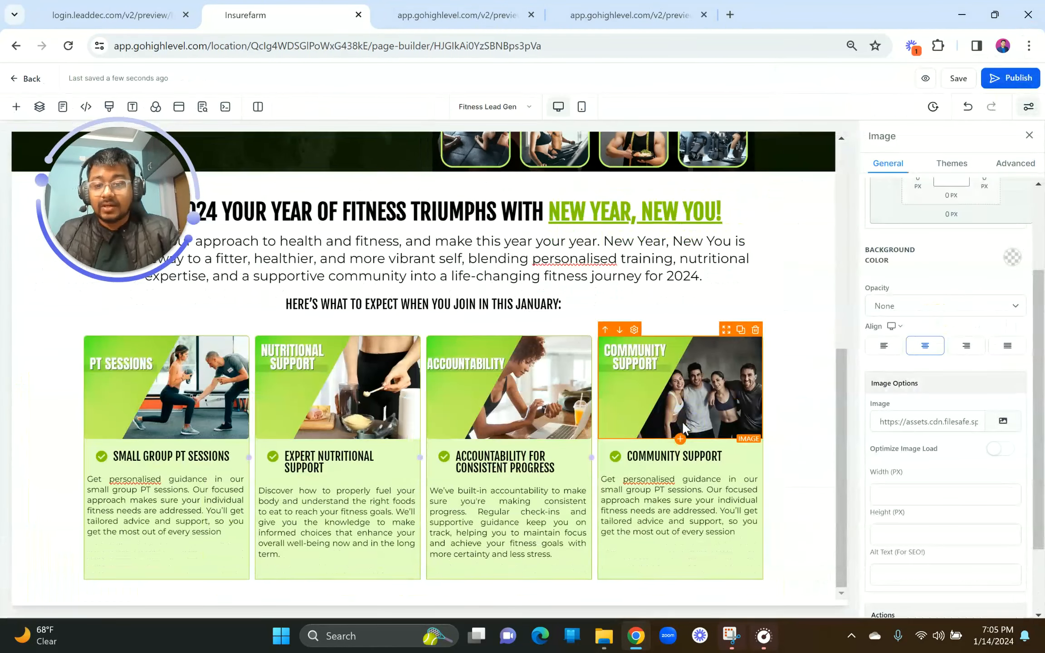
{"action": "left_click", "coordinate": [64, 5]}
{"action": "scroll", "coordinate": [511, 520], "scroll_direction": "down", "scroll_amount": 5}
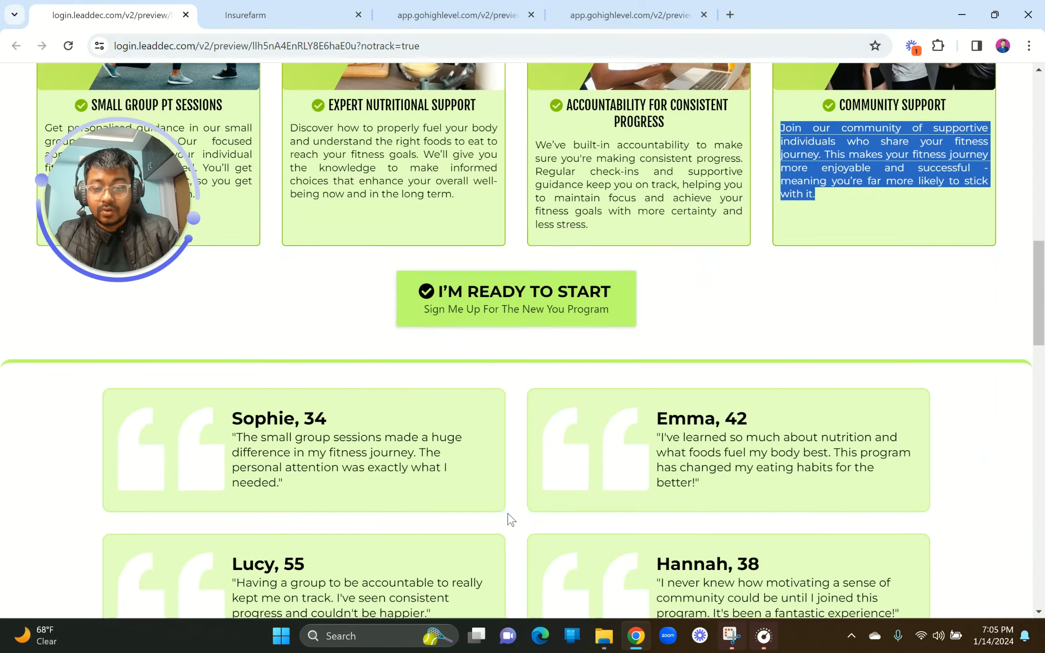
{"action": "left_click", "coordinate": [342, 7]}
{"action": "scroll", "coordinate": [420, 399], "scroll_direction": "up", "scroll_amount": 4}
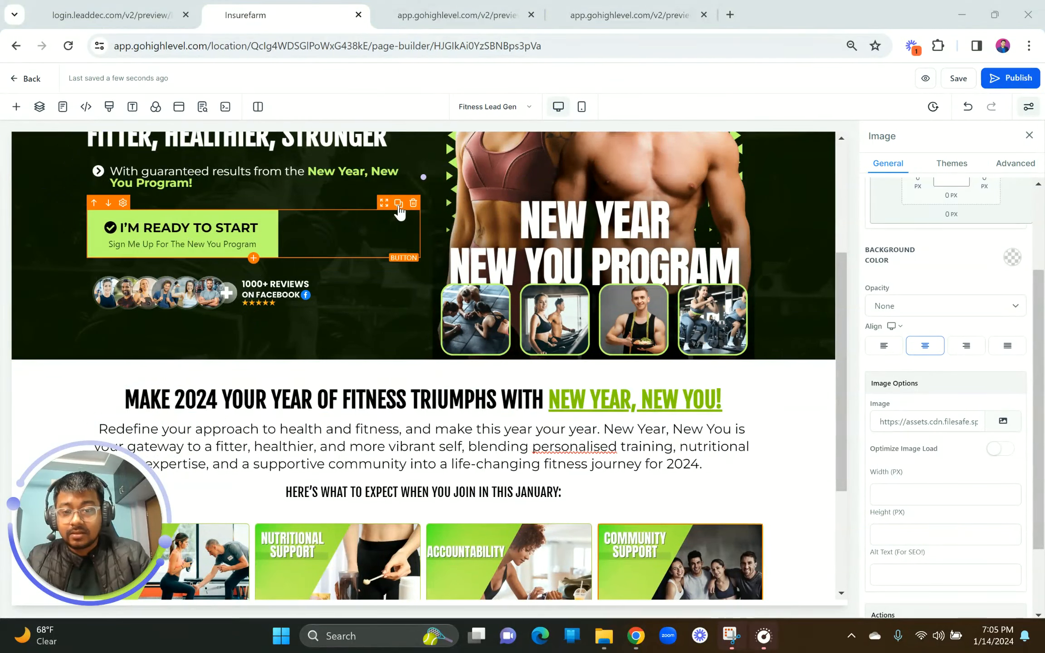
Step: Duplicate the hero's I'M READY TO START button and drag the copy down toward the feature cards
{"action": "left_click", "coordinate": [399, 204]}
{"action": "scroll", "coordinate": [396, 181], "scroll_direction": "down", "scroll_amount": 3}
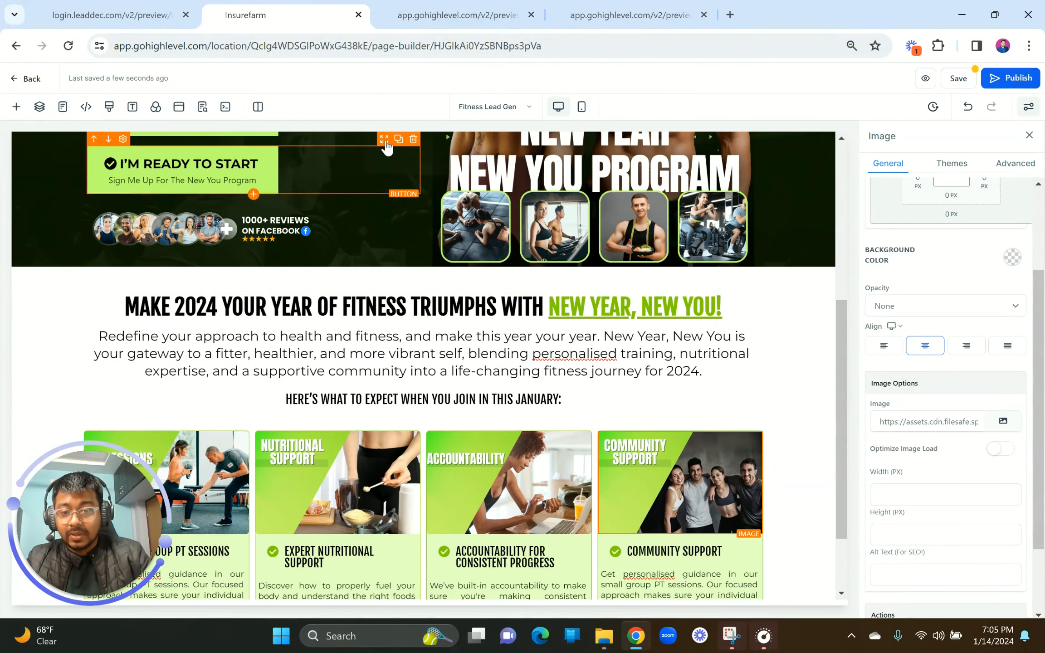
{"action": "left_click", "coordinate": [356, 166]}
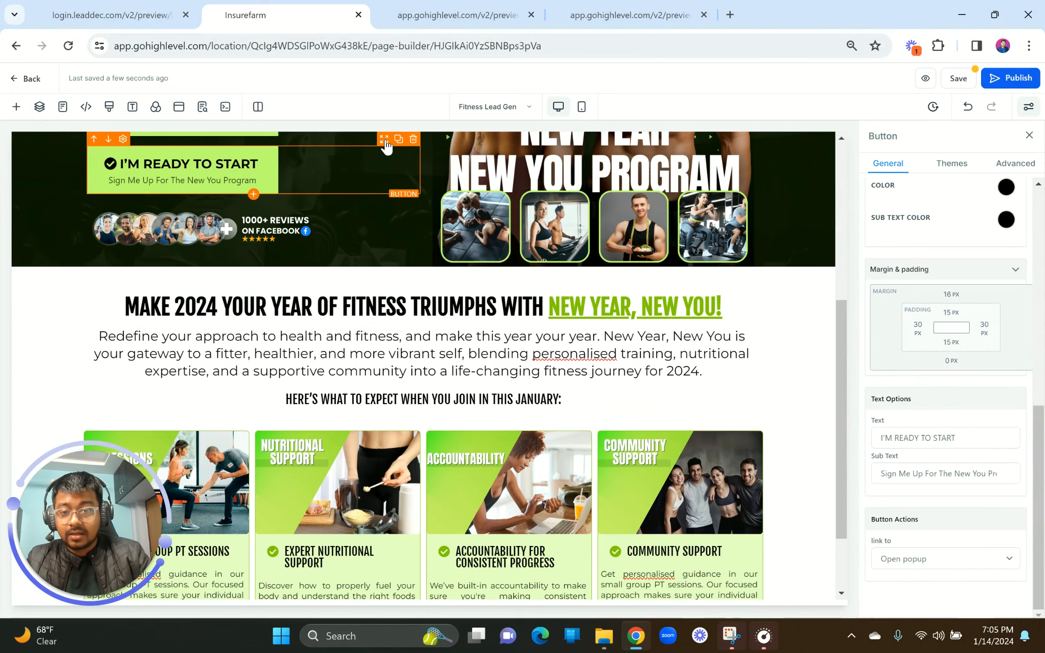
{"action": "left_click_drag", "start_coordinate": [386, 146], "coordinate": [454, 559]}
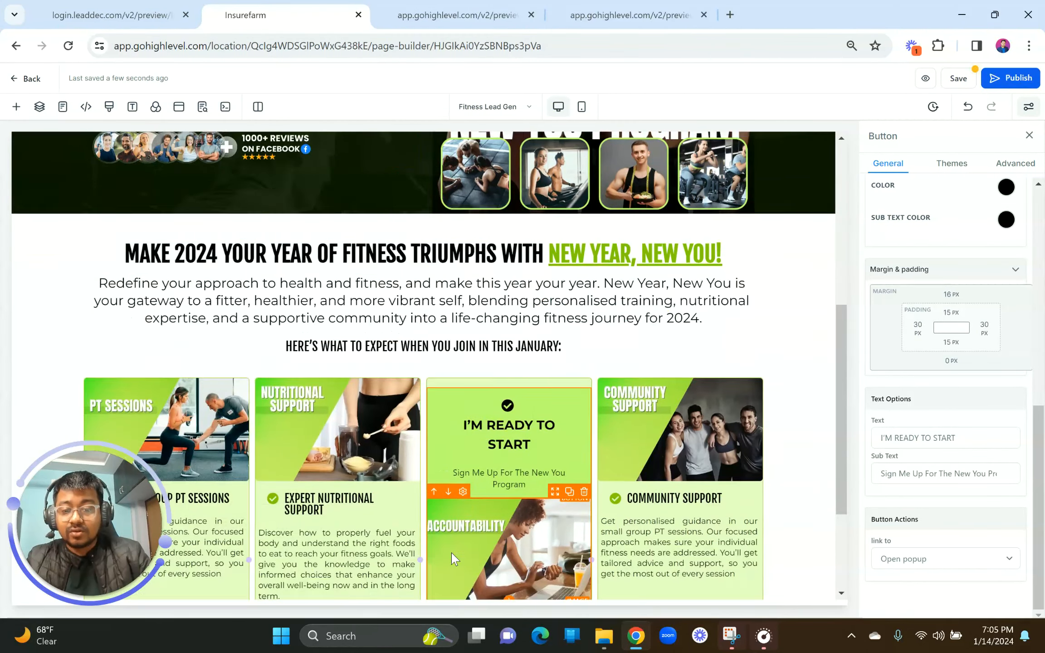
{"action": "scroll", "coordinate": [453, 556], "scroll_direction": "down", "scroll_amount": 4}
{"action": "left_click_drag", "start_coordinate": [554, 219], "coordinate": [548, 499]}
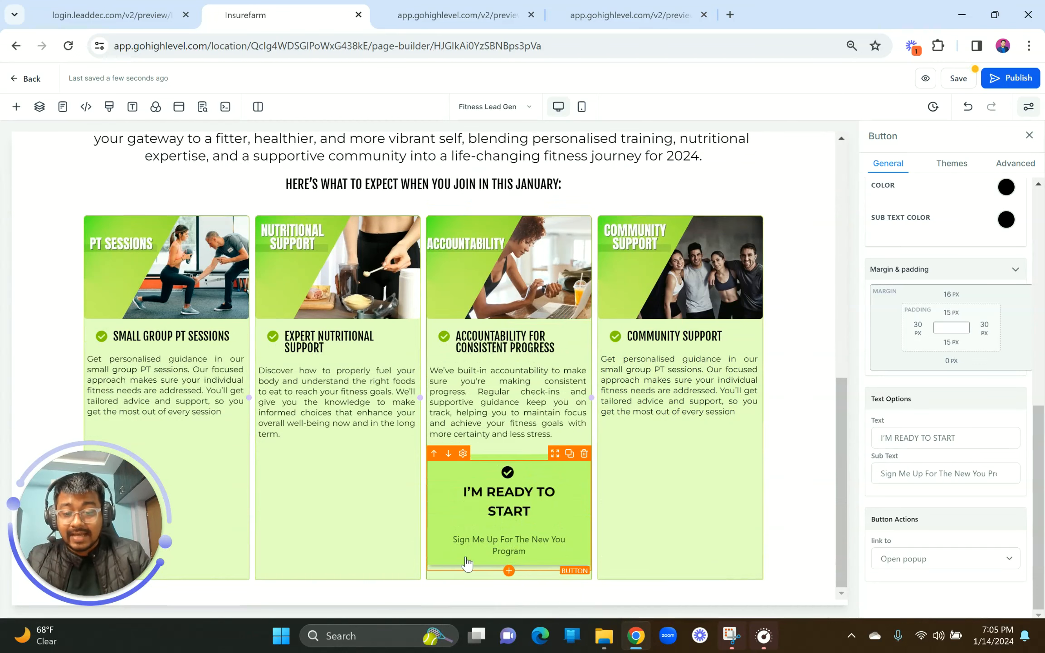
Step: Insert a 1 Column row below the card row, move the button into it, and center it
{"action": "left_click", "coordinate": [424, 589]}
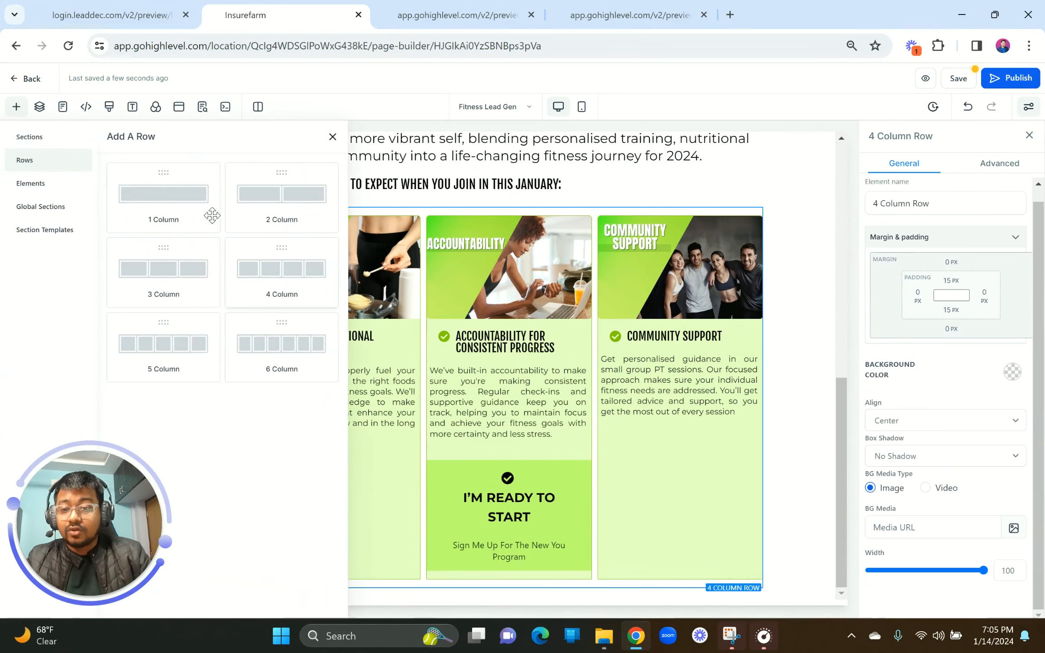
{"action": "left_click_drag", "start_coordinate": [212, 215], "coordinate": [423, 555]}
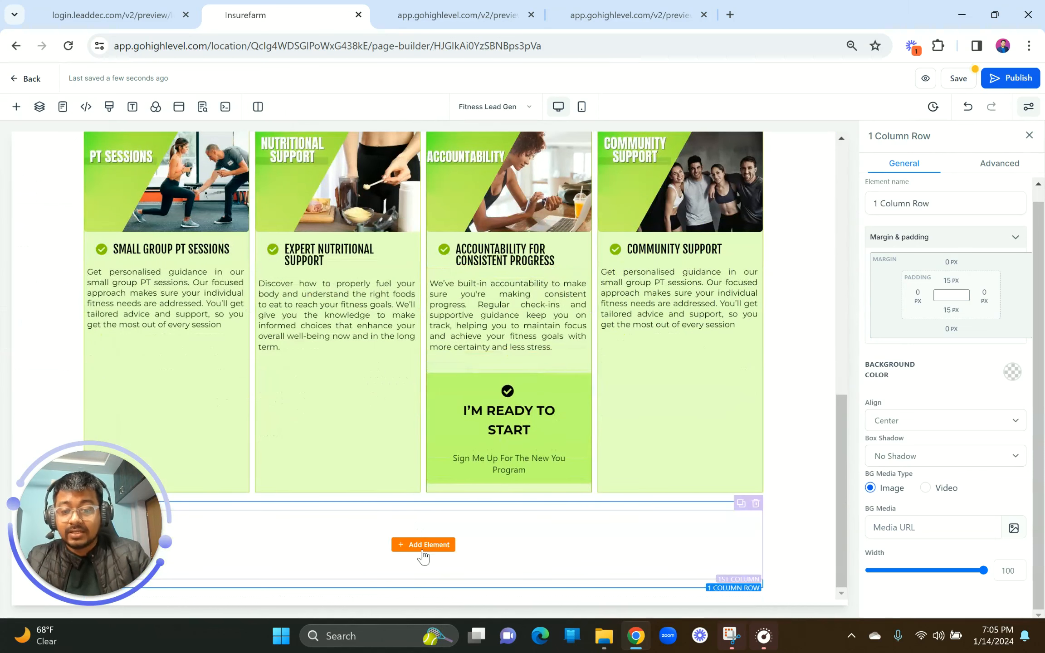
{"action": "left_click", "coordinate": [423, 551]}
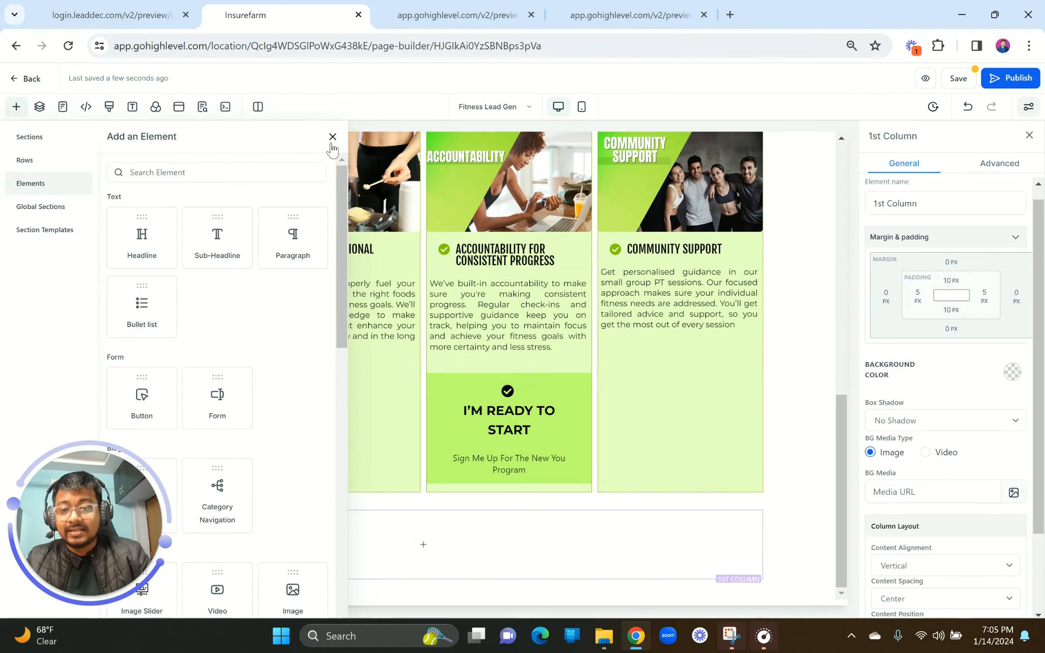
{"action": "left_click", "coordinate": [332, 144]}
{"action": "left_click_drag", "start_coordinate": [554, 367], "coordinate": [390, 560]}
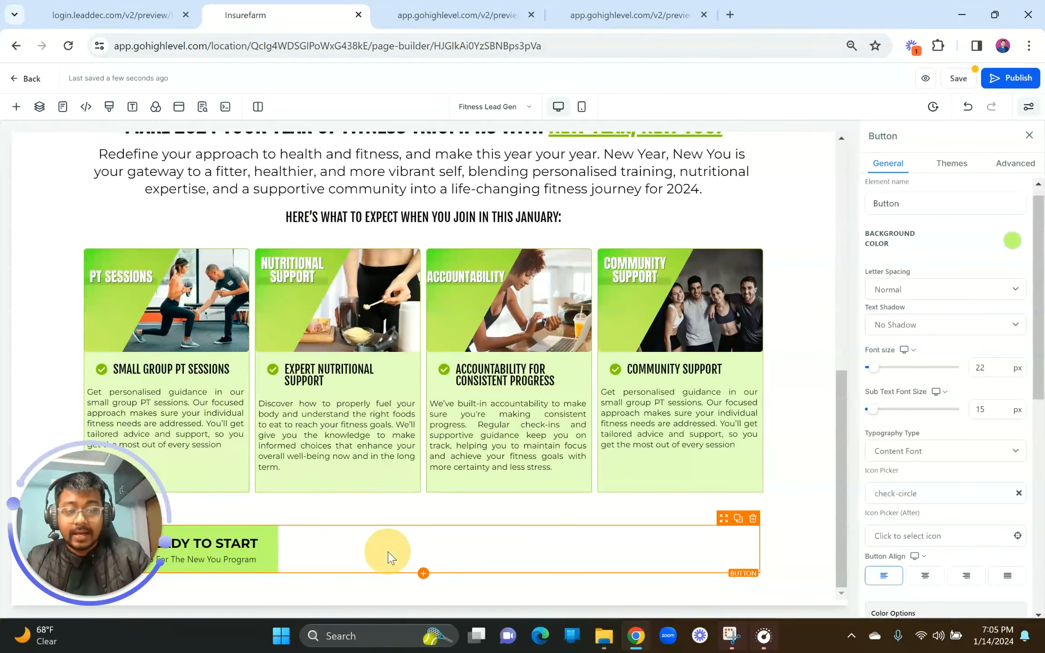
{"action": "left_click", "coordinate": [925, 576]}
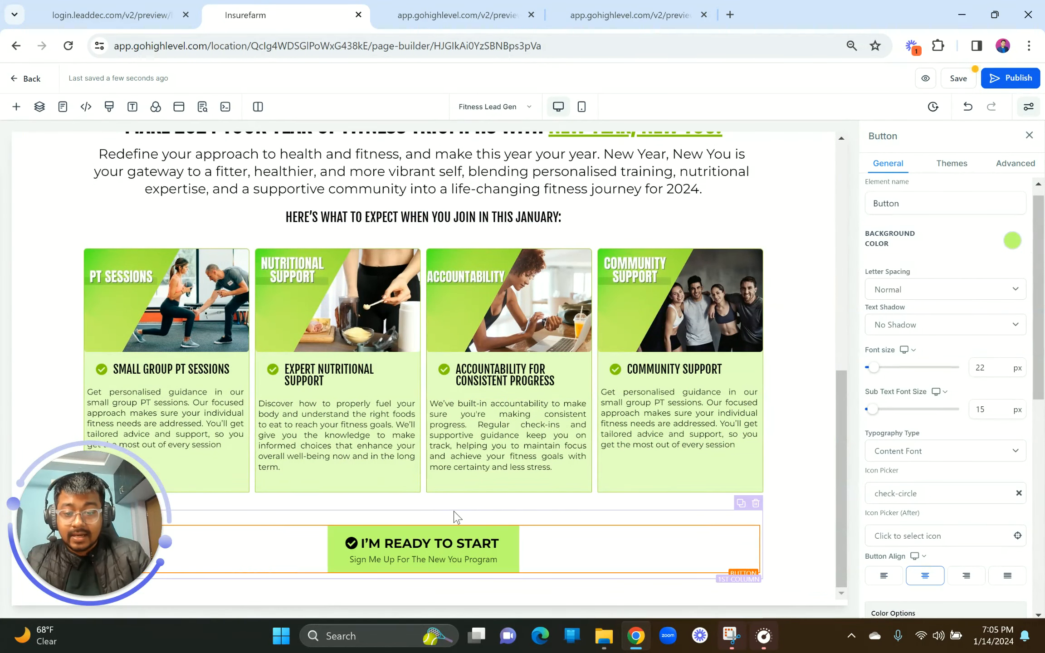
Step: Reduce the button column's top padding to 0 and change the row's top padding from 15
{"action": "left_click", "coordinate": [455, 524]}
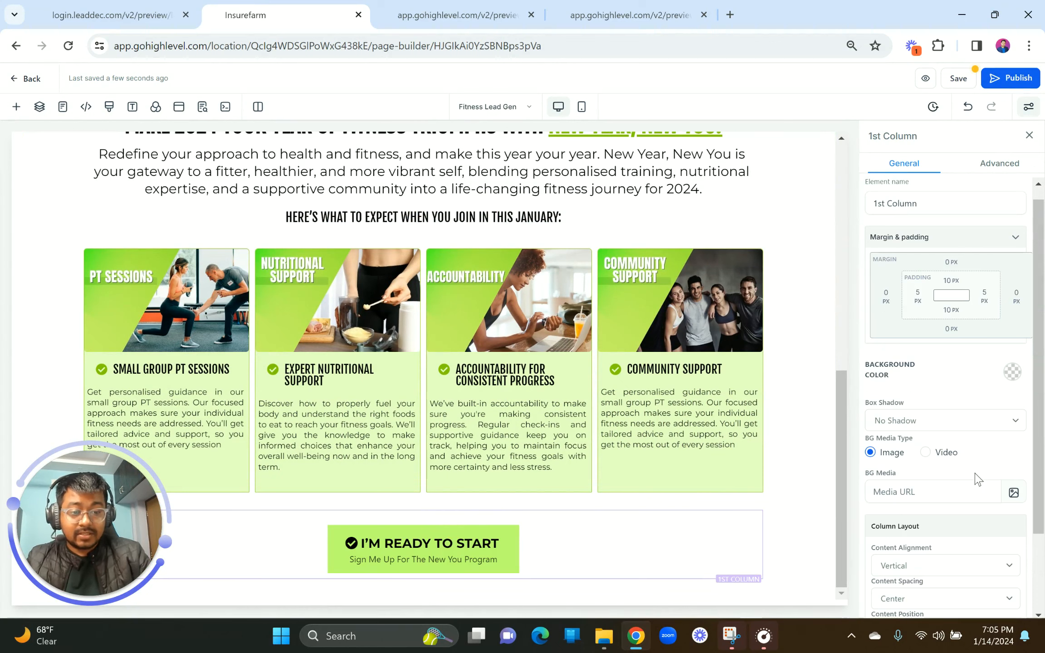
{"action": "left_click", "coordinate": [952, 282]}
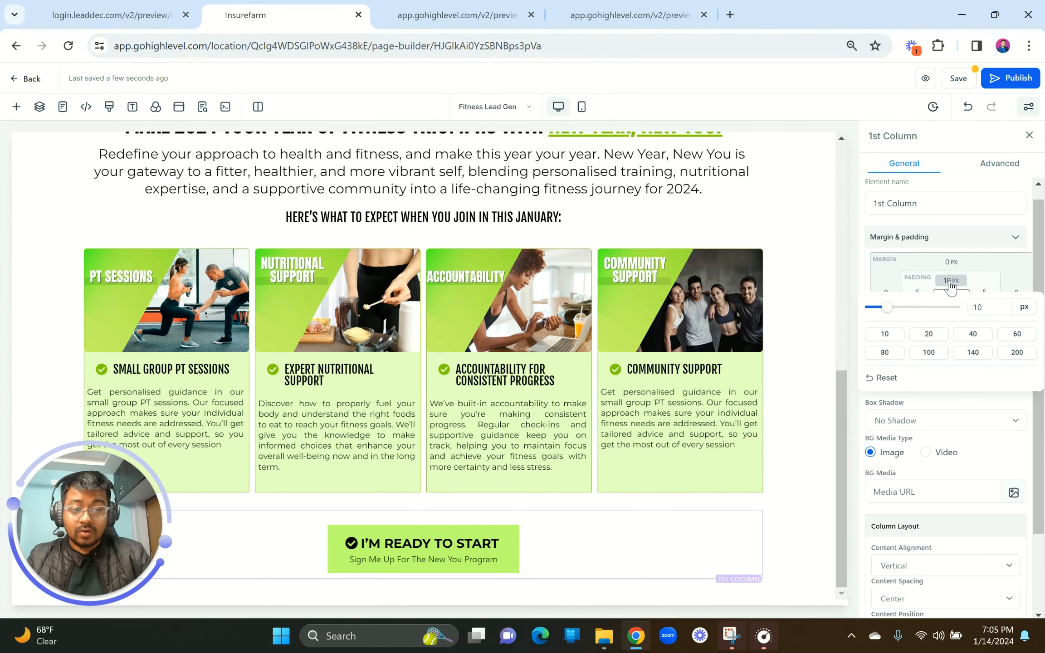
{"action": "left_click_drag", "start_coordinate": [888, 313], "coordinate": [770, 298]}
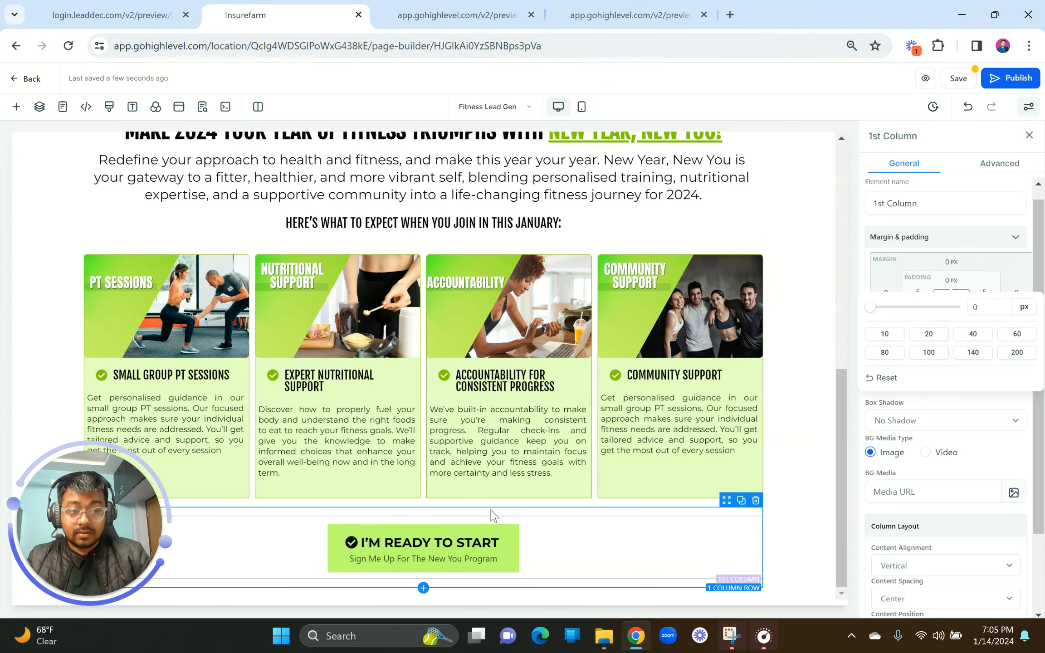
{"action": "left_click", "coordinate": [460, 512]}
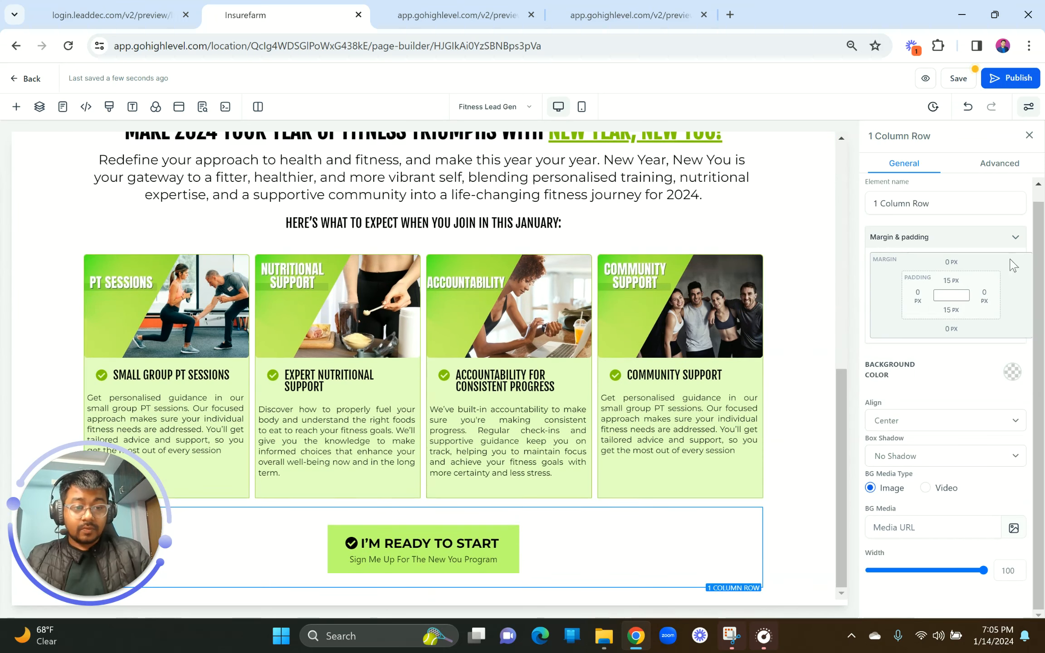
{"action": "left_click", "coordinate": [952, 284]}
{"action": "double_click", "coordinate": [988, 303]}
{"action": "left_click", "coordinate": [898, 324]}
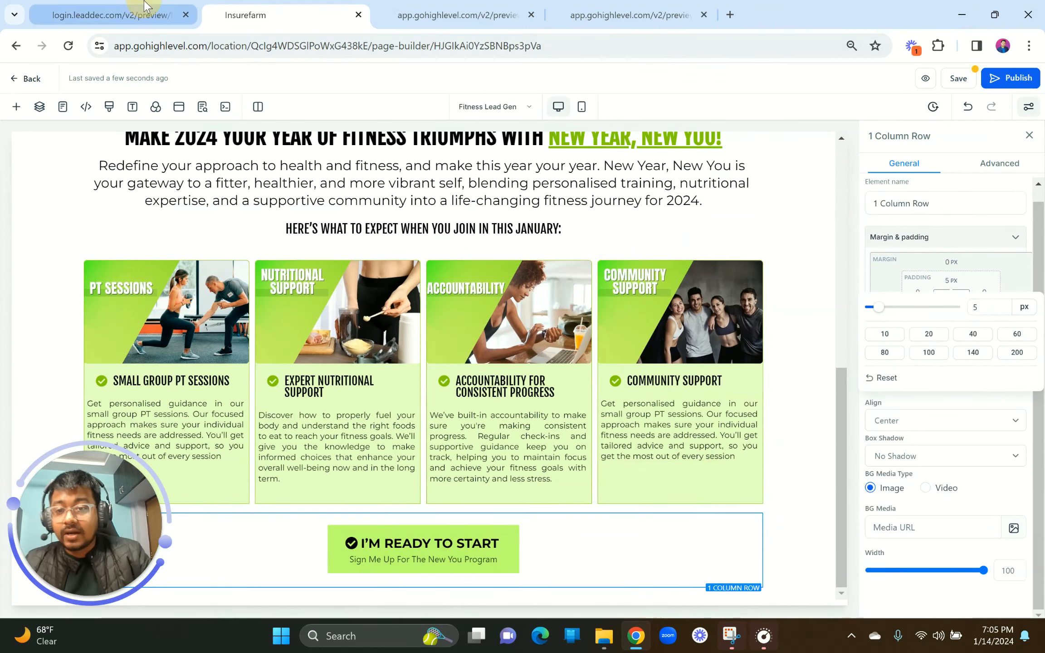
{"action": "left_click", "coordinate": [112, 15]}
{"action": "scroll", "coordinate": [444, 471], "scroll_direction": "down", "scroll_amount": 4}
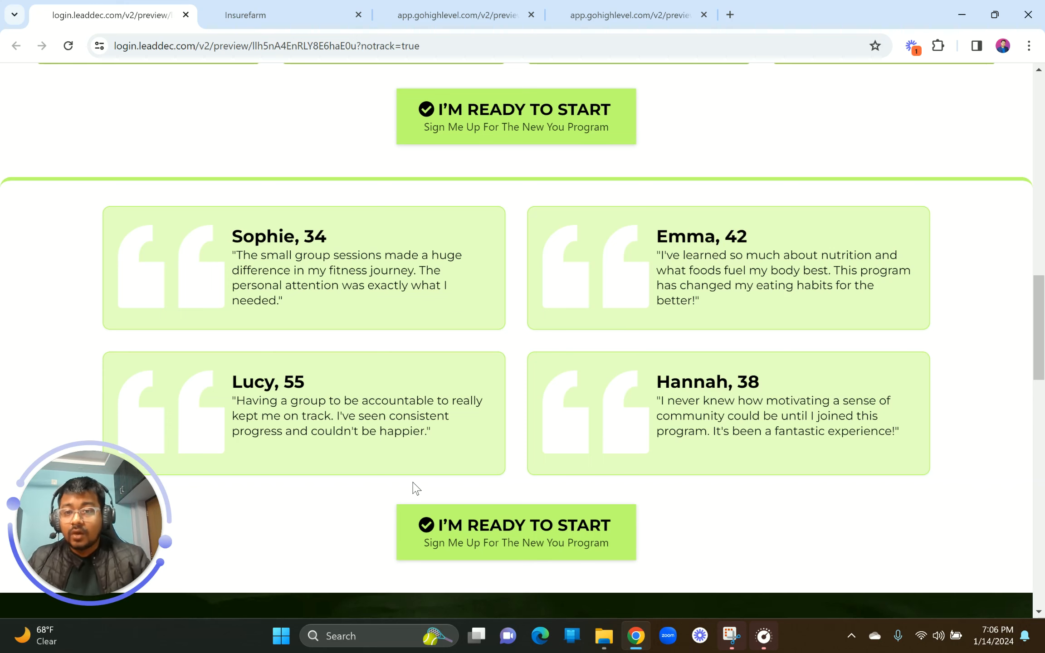
{"action": "left_click", "coordinate": [267, 6]}
Step: Add a full-width section at the bottom of the page
{"action": "left_click", "coordinate": [422, 592]}
{"action": "left_click", "coordinate": [140, 195]}
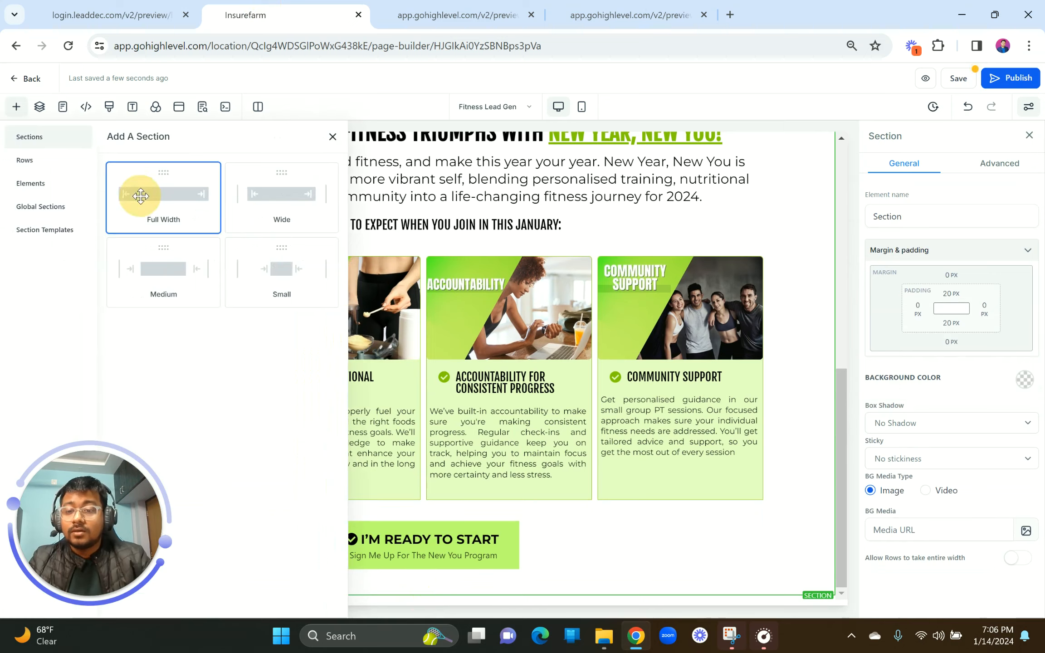
{"action": "left_click_drag", "start_coordinate": [141, 196], "coordinate": [526, 434]}
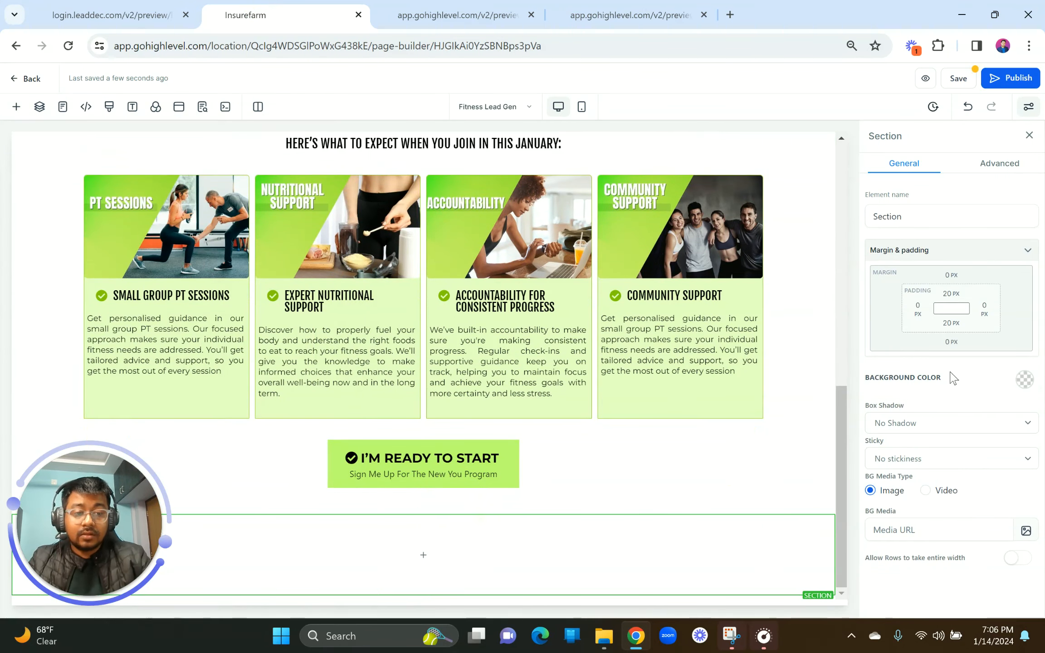
{"action": "left_click", "coordinate": [123, 15]}
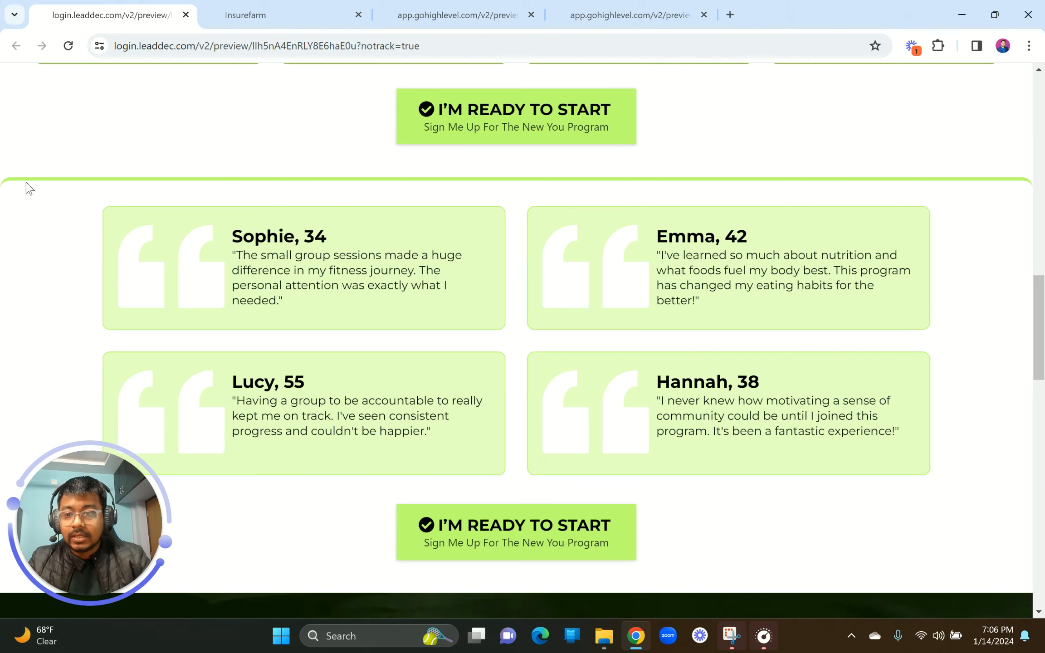
{"action": "left_click", "coordinate": [303, 13]}
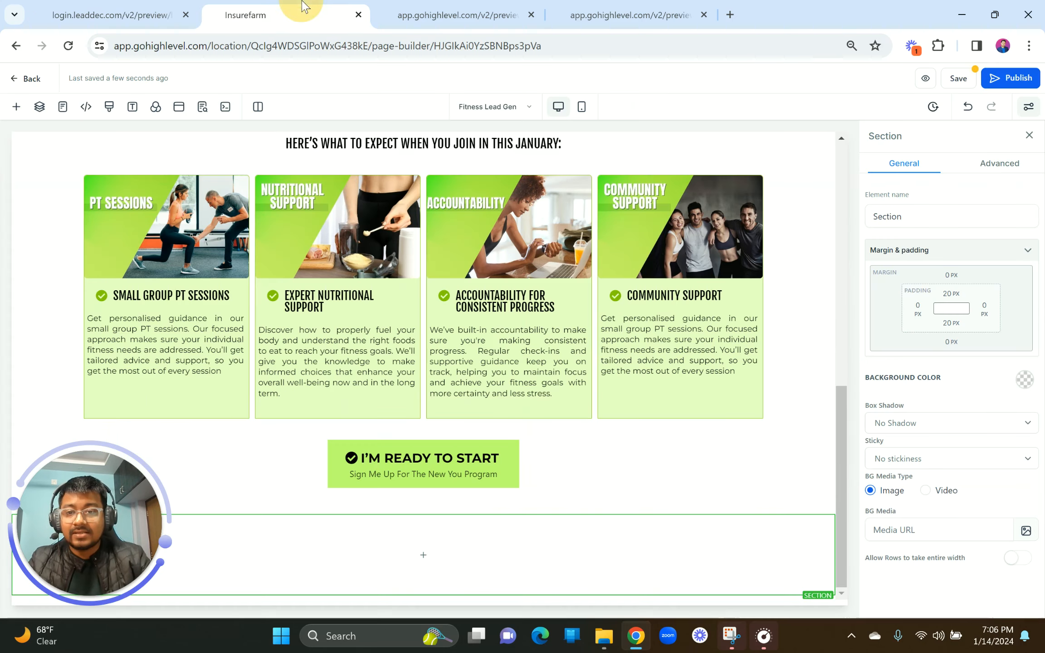
Step: Give the new section a 5px top border in its Advanced settings
{"action": "left_click", "coordinate": [1005, 163]}
{"action": "left_click", "coordinate": [1018, 245]}
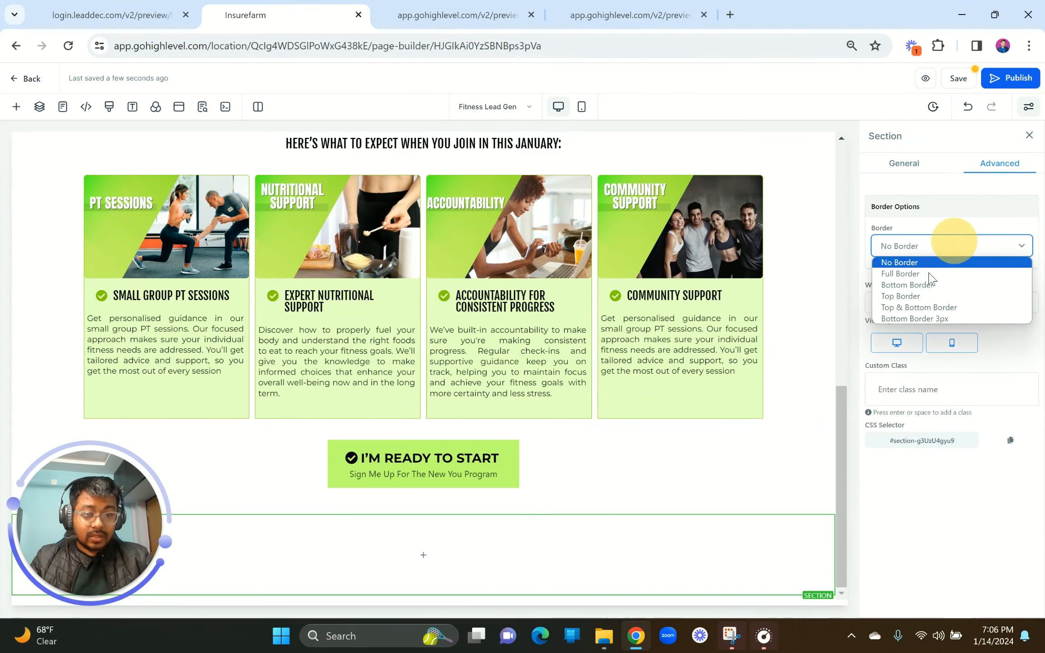
{"action": "left_click", "coordinate": [924, 298]}
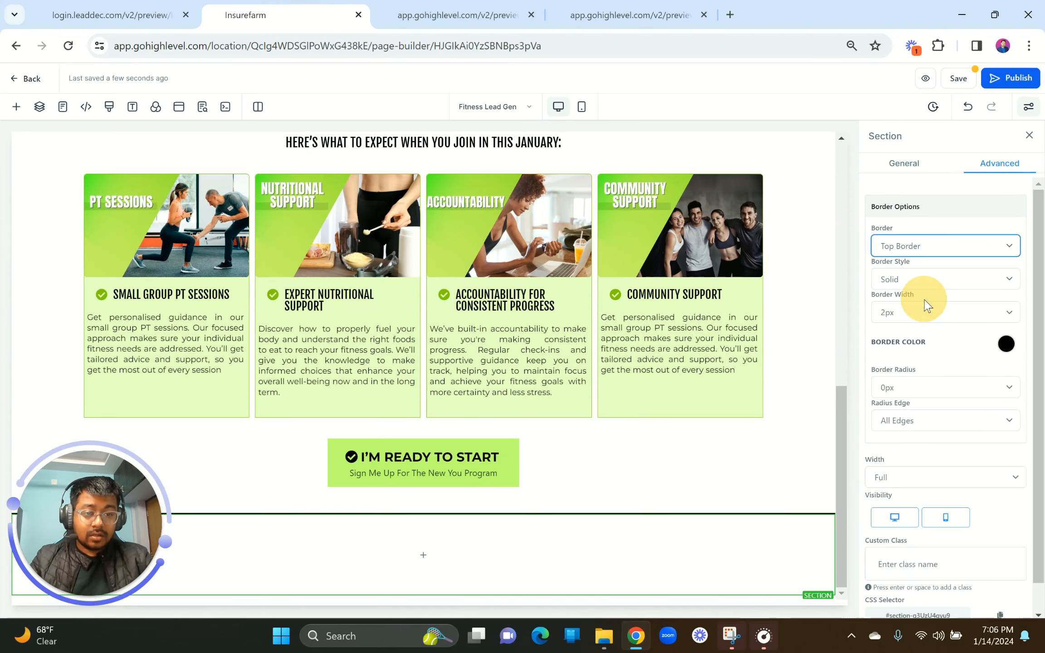
{"action": "scroll", "coordinate": [599, 215], "scroll_direction": "up", "scroll_amount": 10}
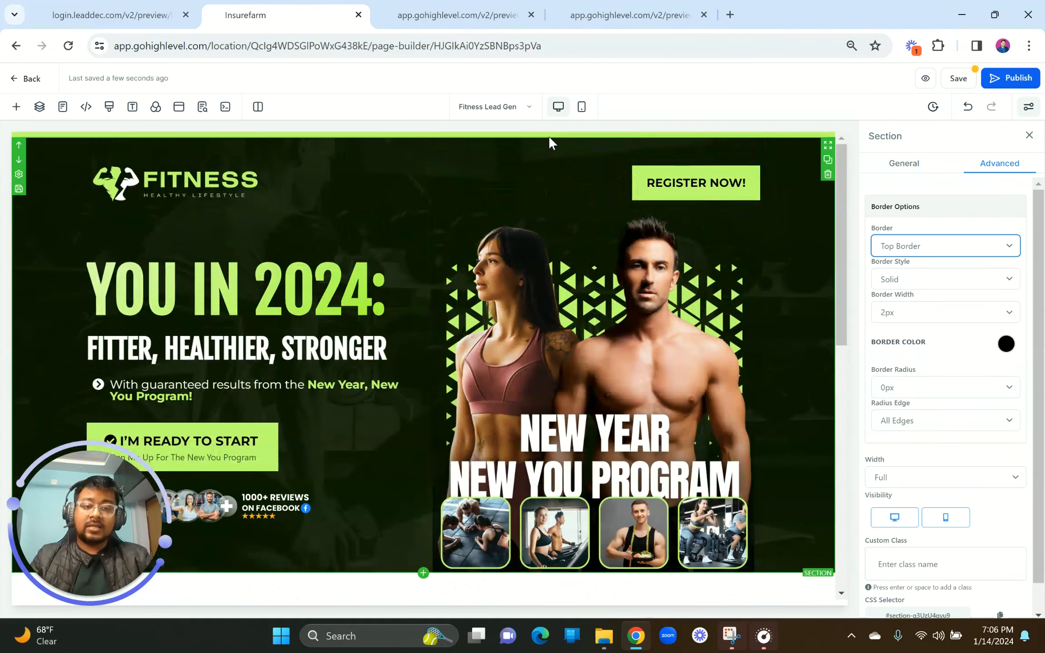
{"action": "scroll", "coordinate": [574, 378], "scroll_direction": "down", "scroll_amount": 10}
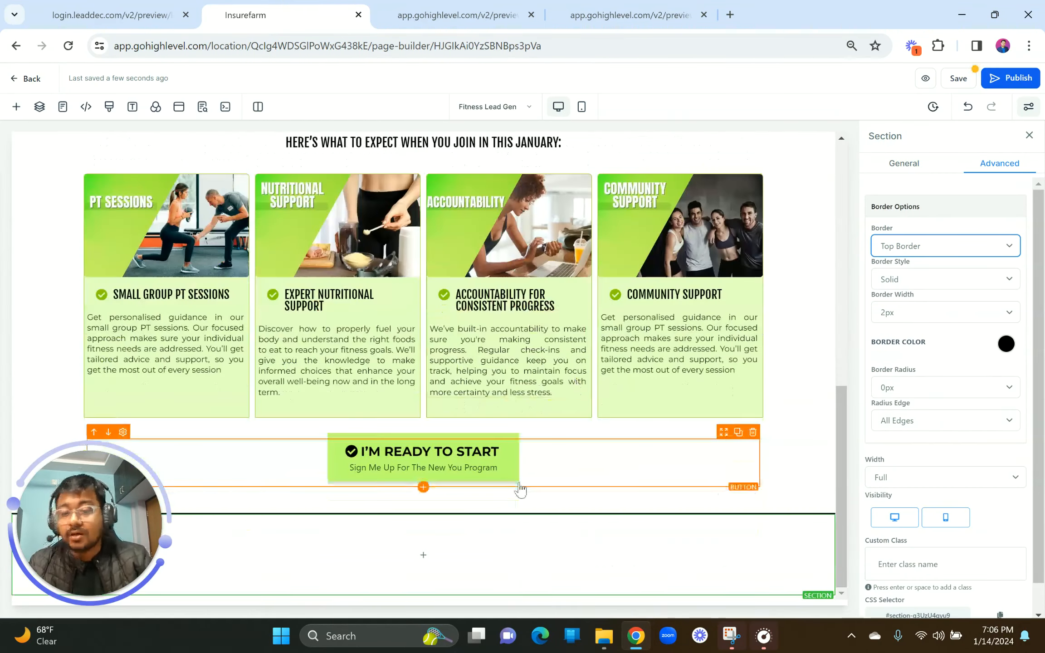
{"action": "left_click", "coordinate": [915, 313]}
{"action": "left_click", "coordinate": [908, 373]}
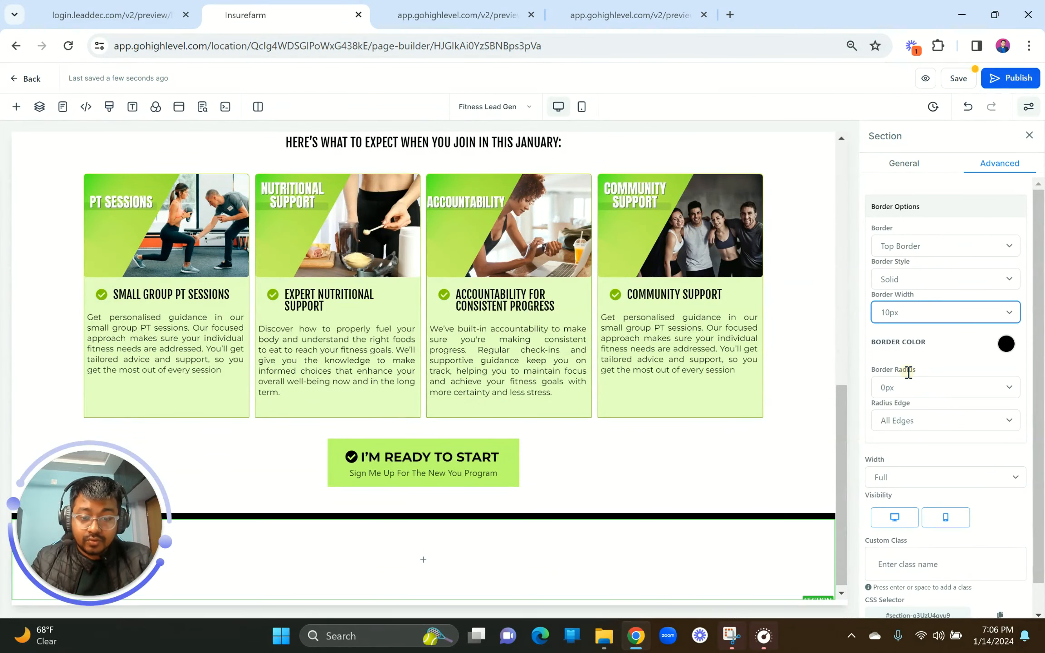
{"action": "left_click", "coordinate": [905, 313]}
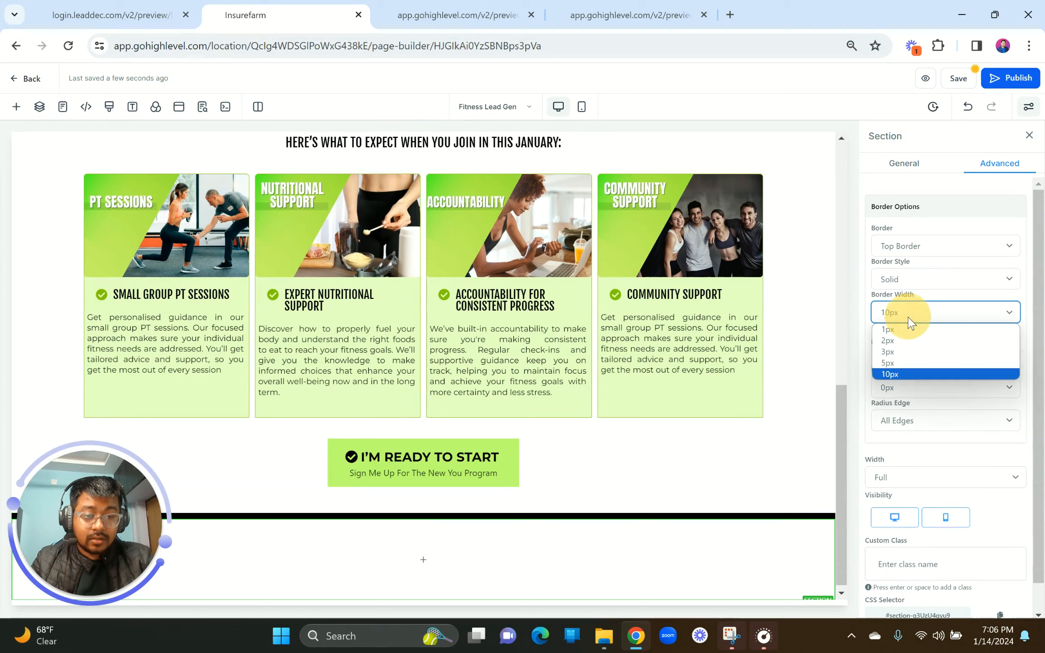
{"action": "left_click", "coordinate": [900, 366]}
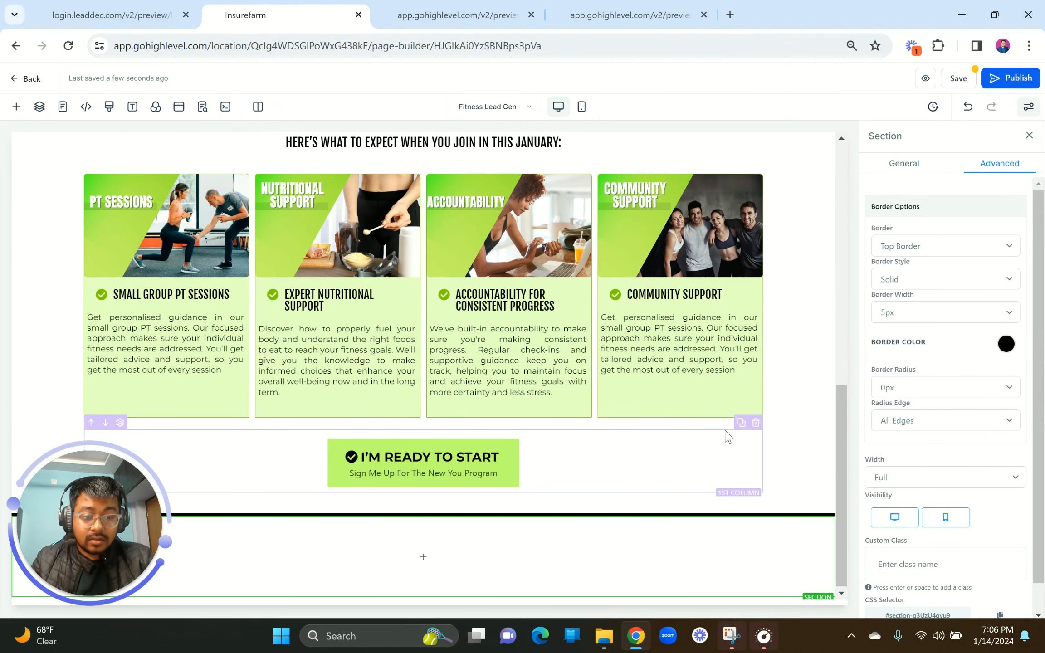
Step: Make the border light green with a 20px radius on the top edges only
{"action": "left_click", "coordinate": [1008, 351]}
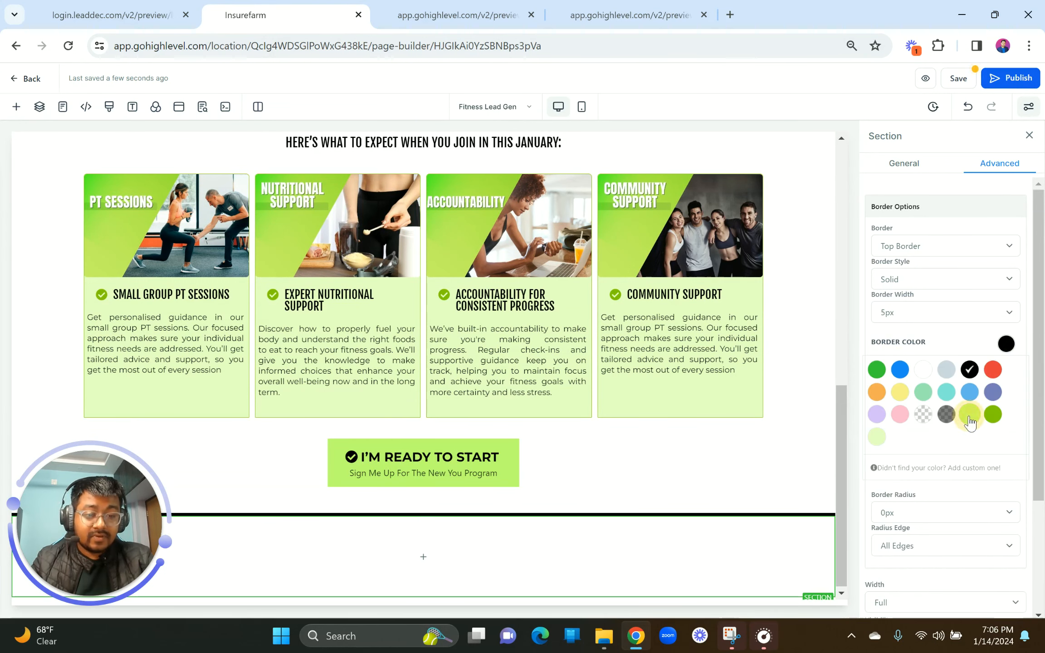
{"action": "left_click", "coordinate": [970, 415]}
{"action": "scroll", "coordinate": [975, 199], "scroll_direction": "down", "scroll_amount": 3}
{"action": "left_click", "coordinate": [922, 357]}
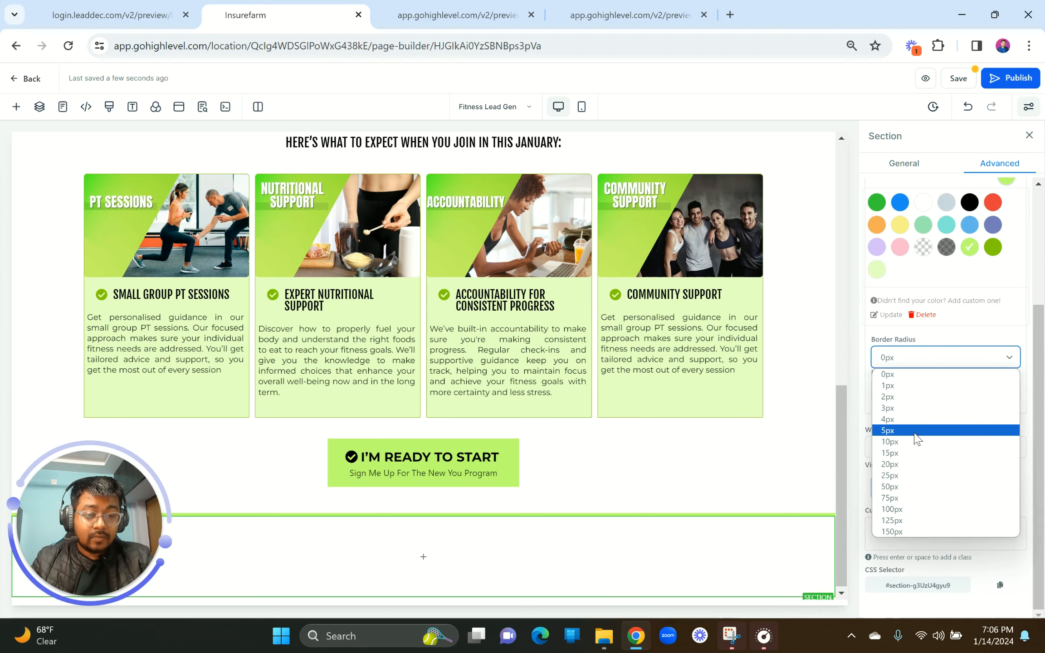
{"action": "left_click", "coordinate": [913, 468]}
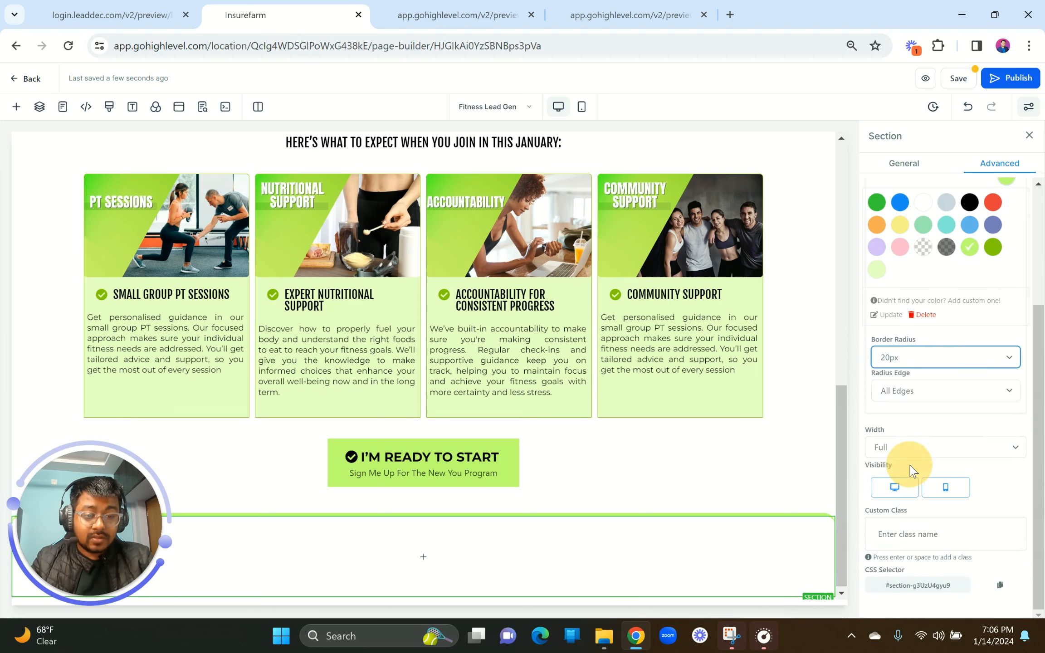
{"action": "left_click", "coordinate": [913, 399]}
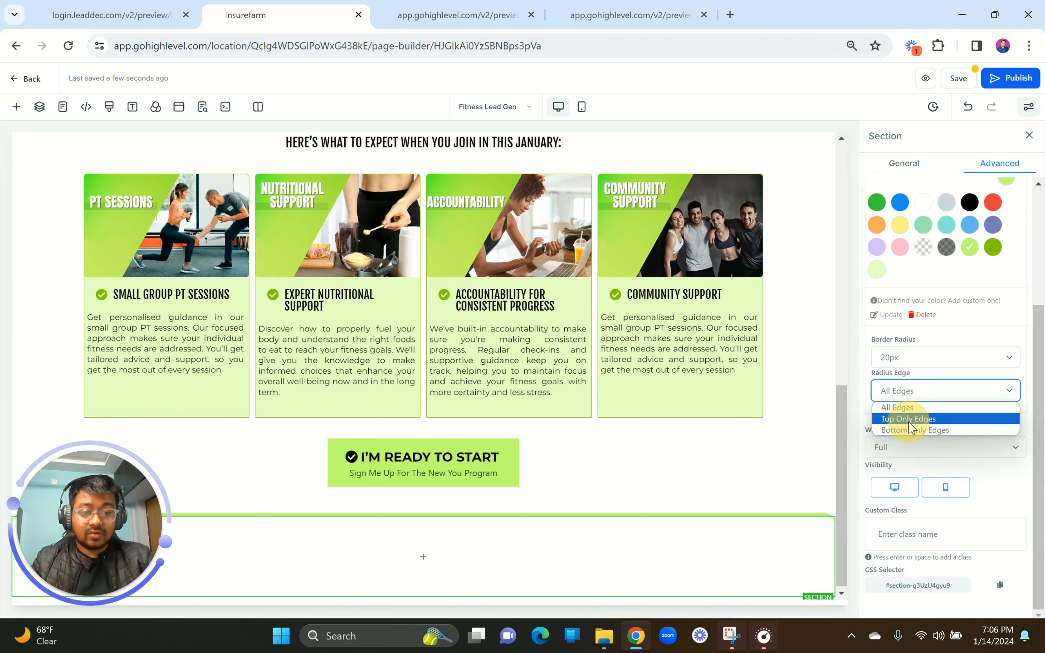
{"action": "left_click", "coordinate": [911, 417]}
{"action": "left_click", "coordinate": [150, 13]}
{"action": "scroll", "coordinate": [277, 275], "scroll_direction": "down", "scroll_amount": 3}
{"action": "scroll", "coordinate": [278, 275], "scroll_direction": "up", "scroll_amount": 2}
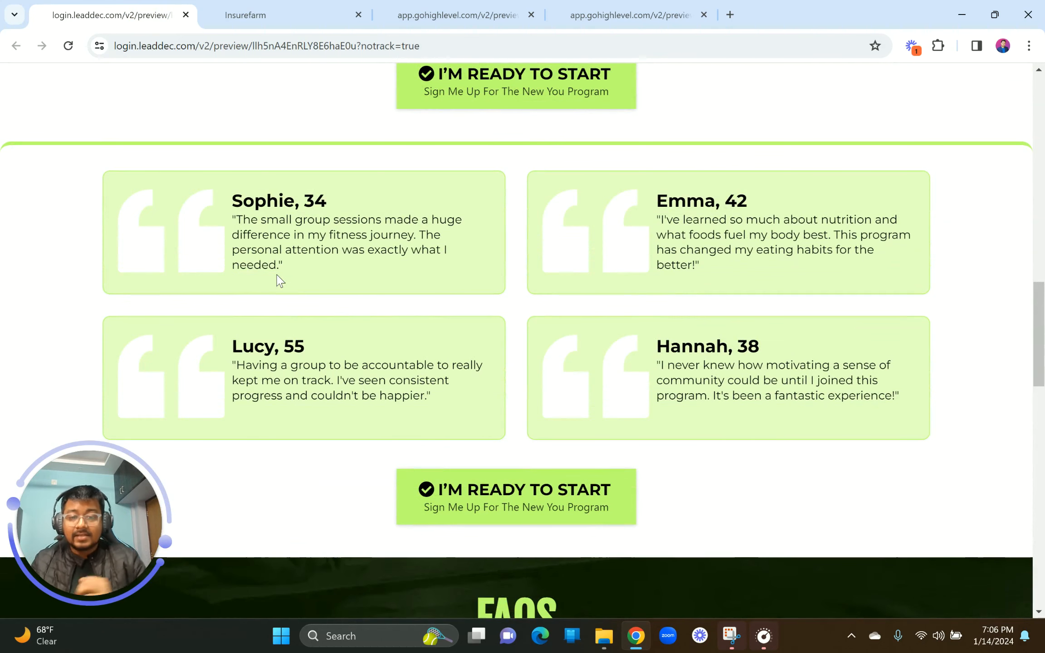
{"action": "left_click", "coordinate": [224, 20]}
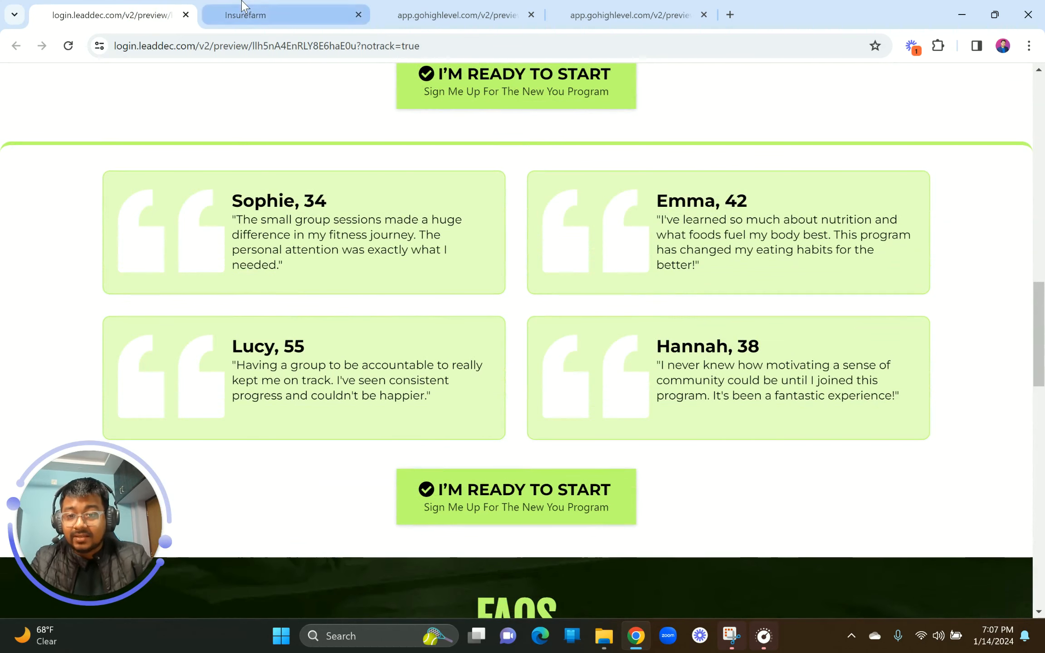
Step: Add a 2 Column row to the new bottom section
{"action": "left_click", "coordinate": [413, 548]}
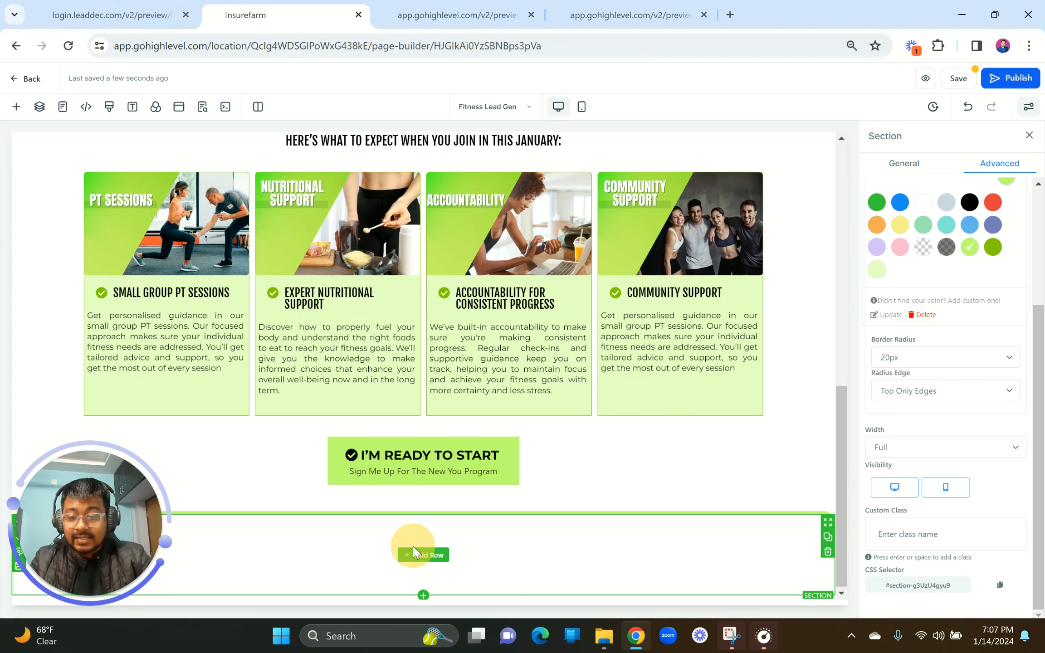
{"action": "left_click", "coordinate": [416, 562]}
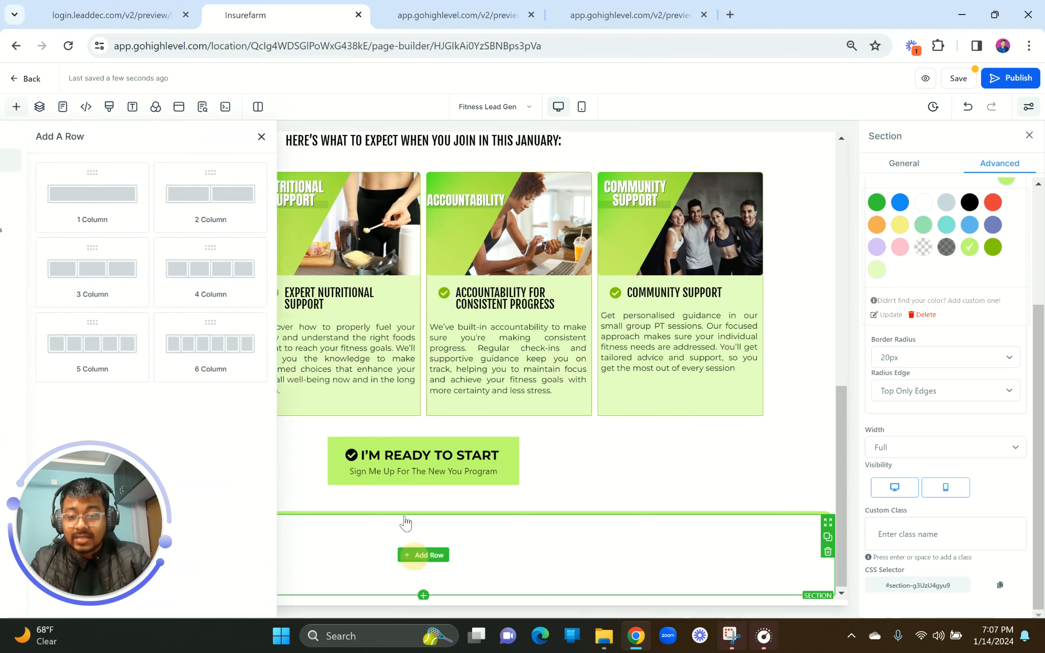
{"action": "left_click", "coordinate": [273, 196]}
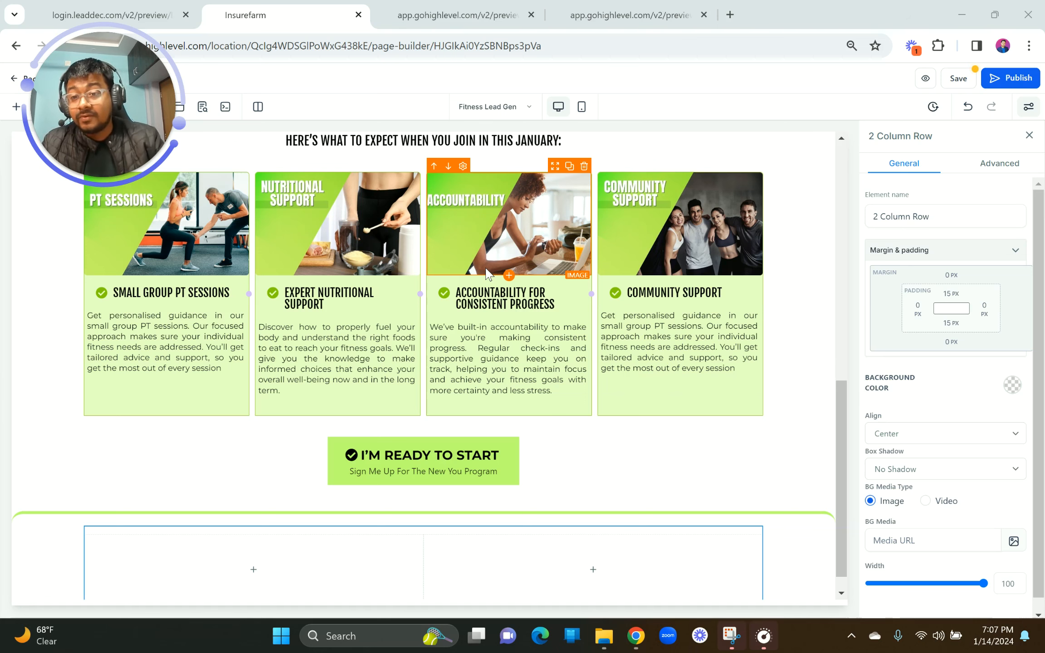
{"action": "scroll", "coordinate": [297, 240], "scroll_direction": "down", "scroll_amount": 1}
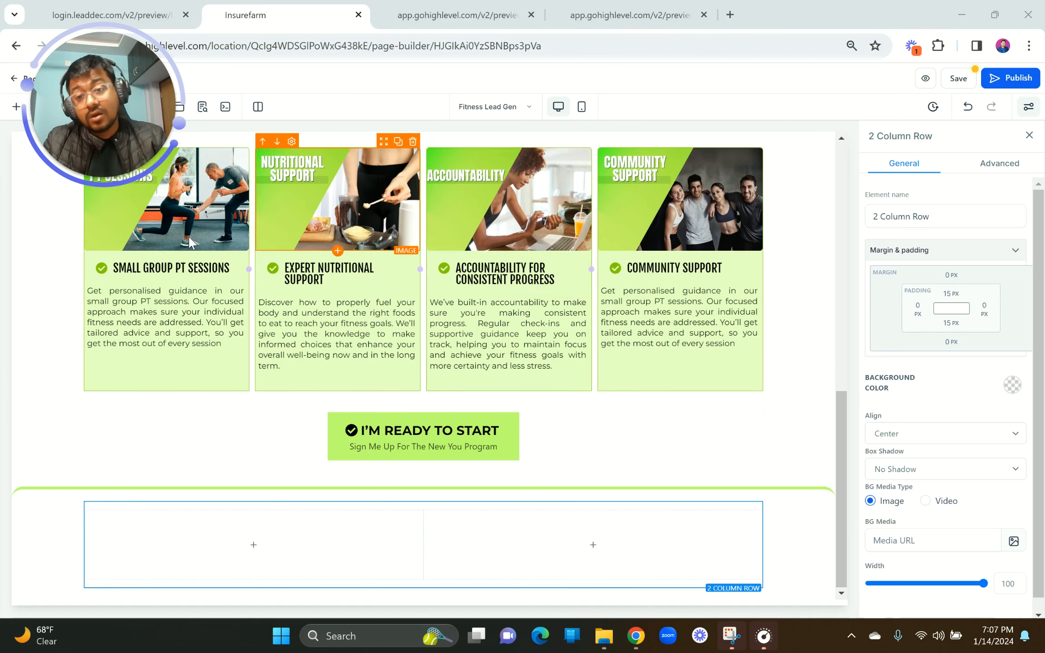
{"action": "left_click_drag", "start_coordinate": [108, 110], "coordinate": [92, 496]}
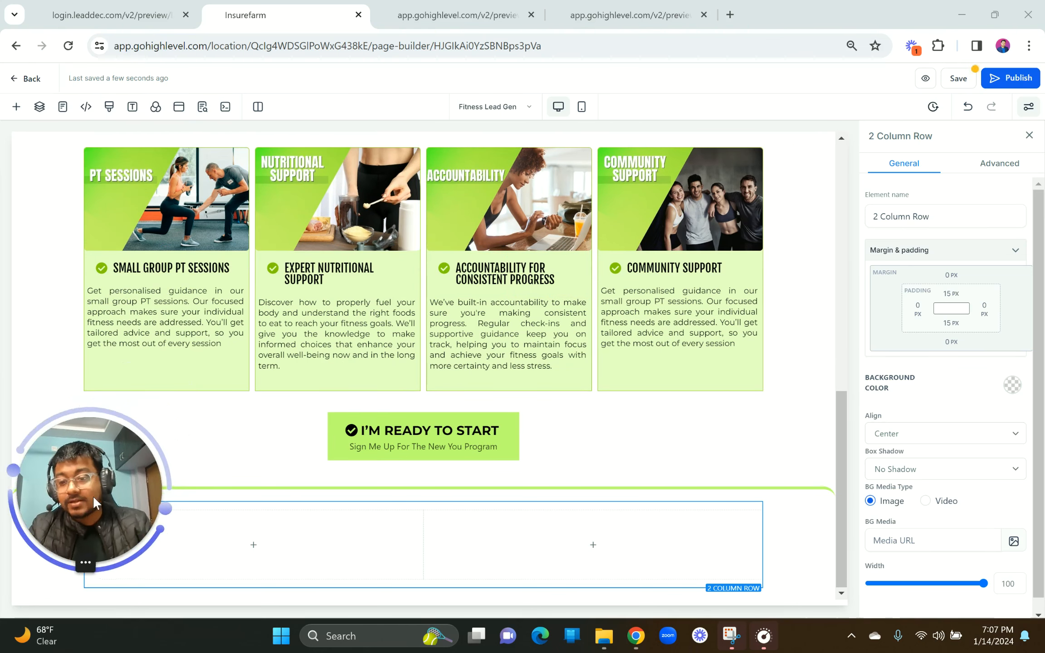
{"action": "left_click", "coordinate": [93, 9]}
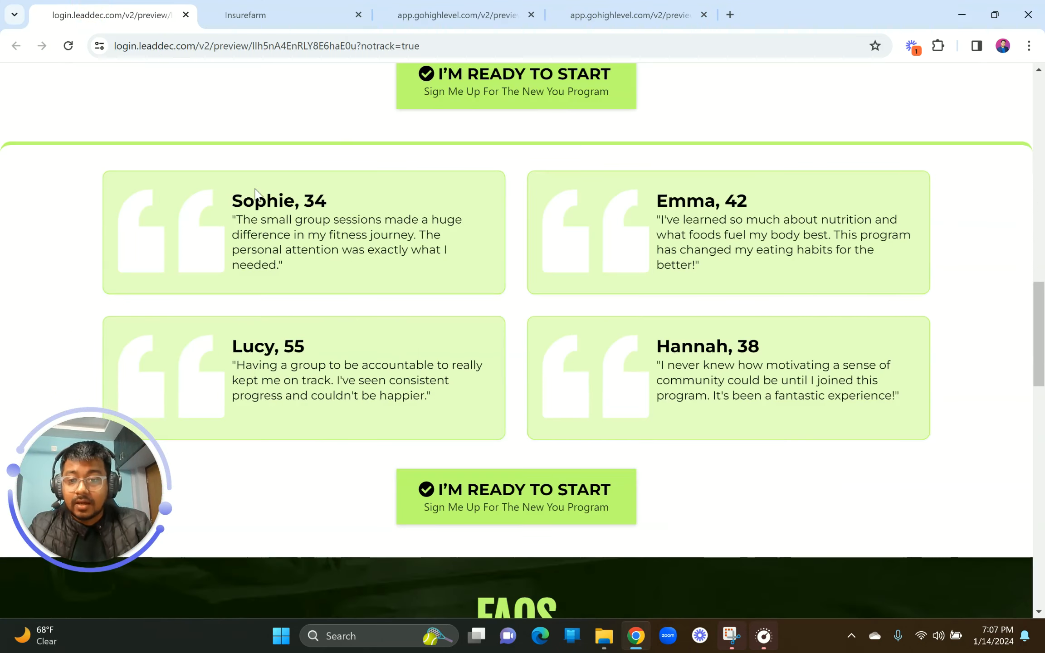
{"action": "left_click", "coordinate": [236, 15]}
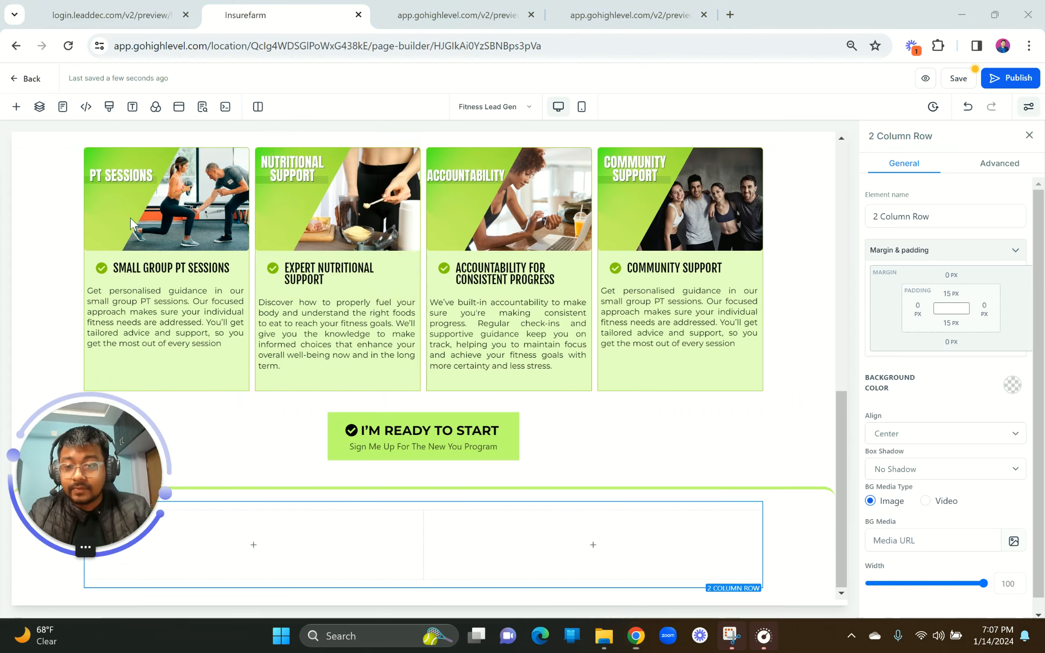
{"action": "left_click_drag", "start_coordinate": [132, 467], "coordinate": [959, 129]}
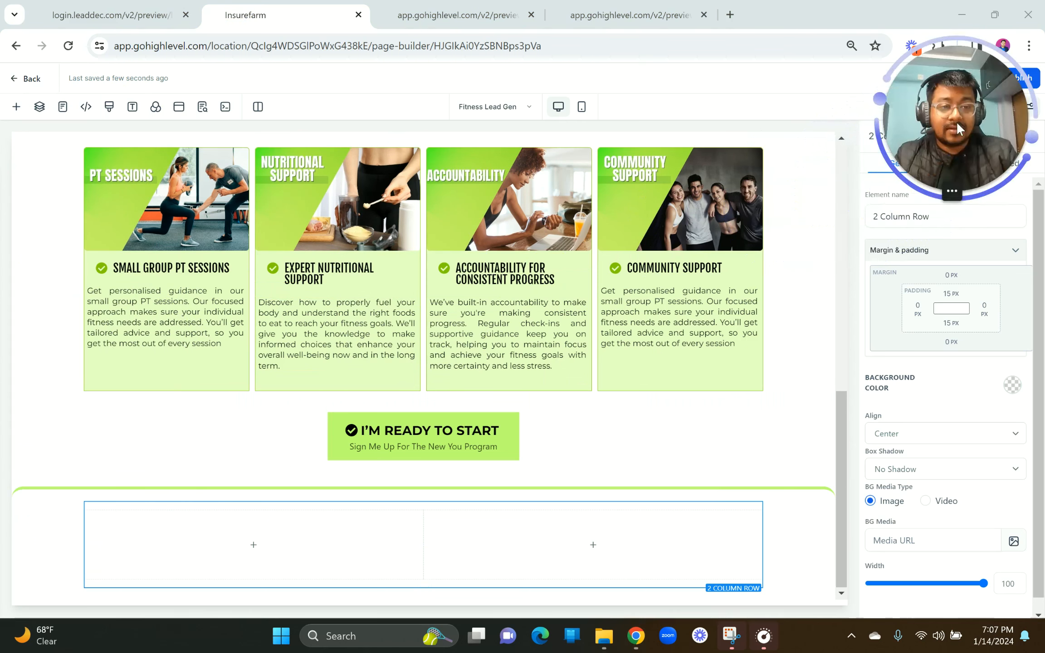
Step: Open the add-content panel and scroll through the Elements list
{"action": "left_click", "coordinate": [16, 106]}
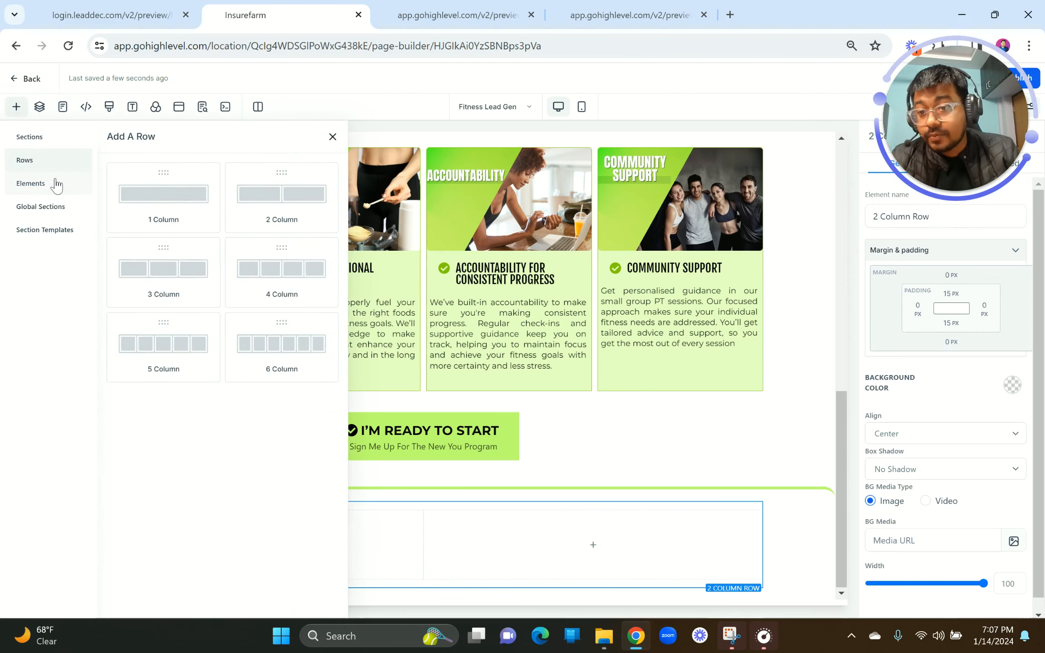
{"action": "left_click", "coordinate": [50, 184]}
{"action": "scroll", "coordinate": [339, 374], "scroll_direction": "down", "scroll_amount": 5}
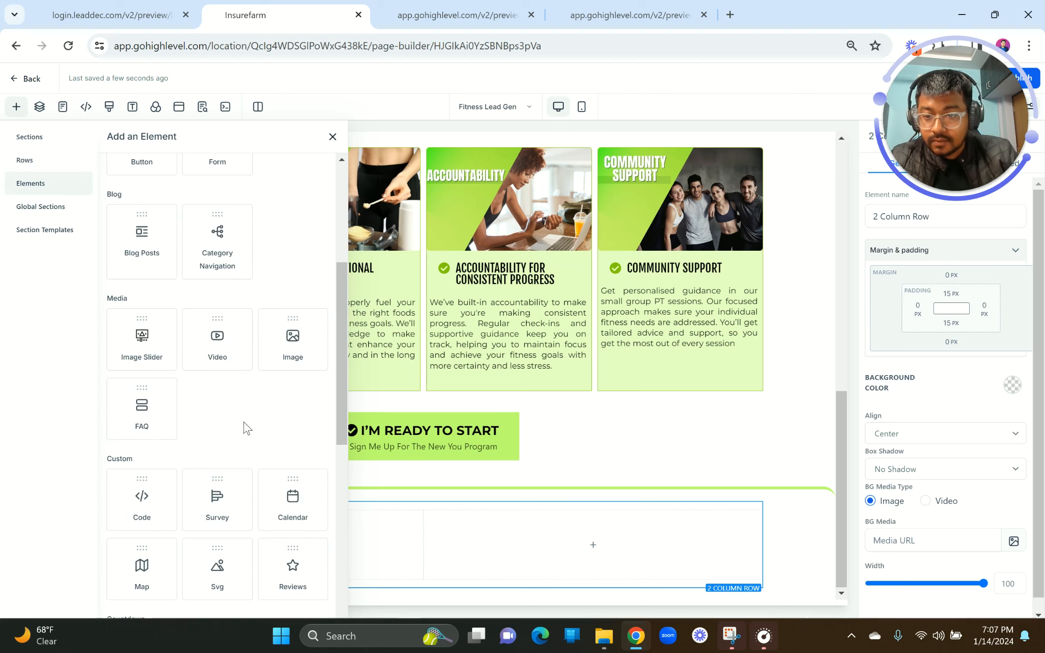
{"action": "scroll", "coordinate": [245, 429], "scroll_direction": "down", "scroll_amount": 7}
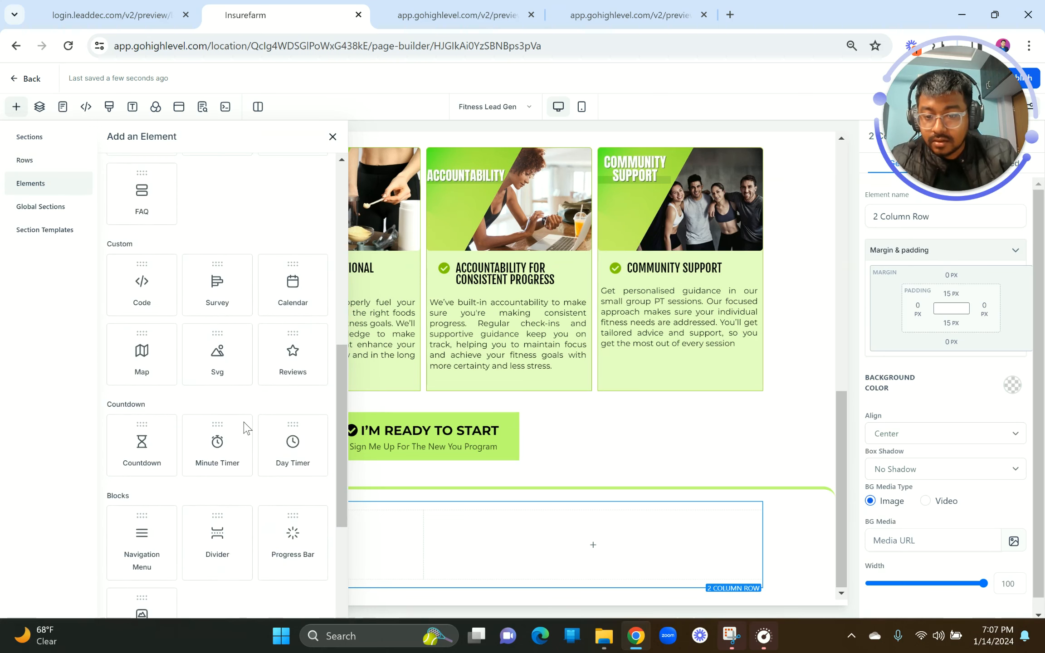
Step: Drop an Image Feature block into the left column and switch off Optimize Image Load
{"action": "left_click_drag", "start_coordinate": [140, 501], "coordinate": [343, 550]}
{"action": "scroll", "coordinate": [344, 549], "scroll_direction": "down", "scroll_amount": 2}
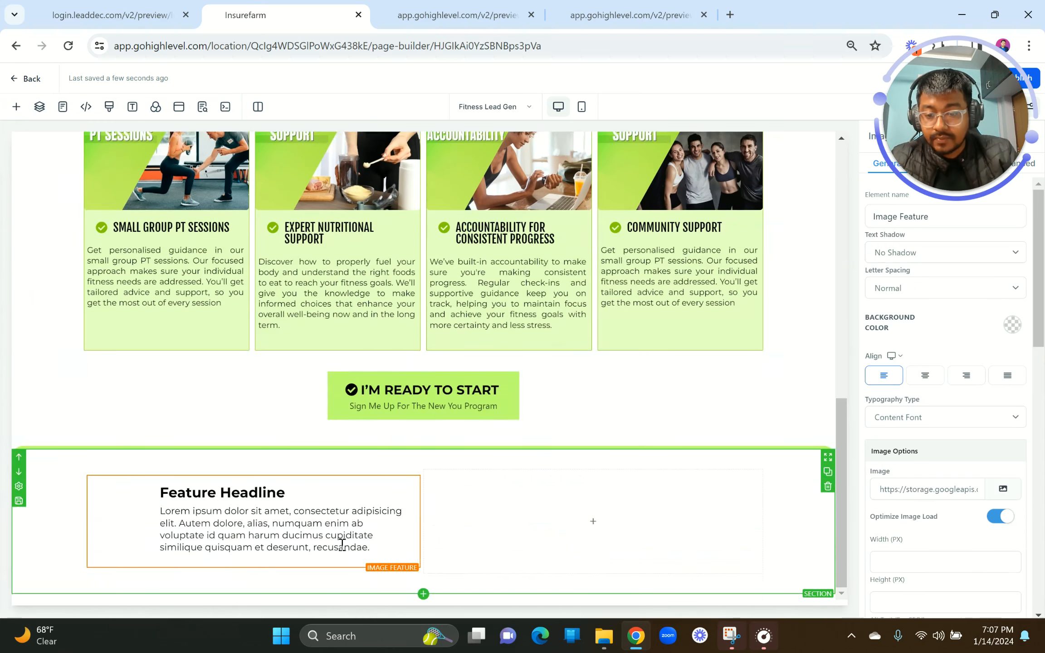
{"action": "left_click", "coordinate": [234, 529]}
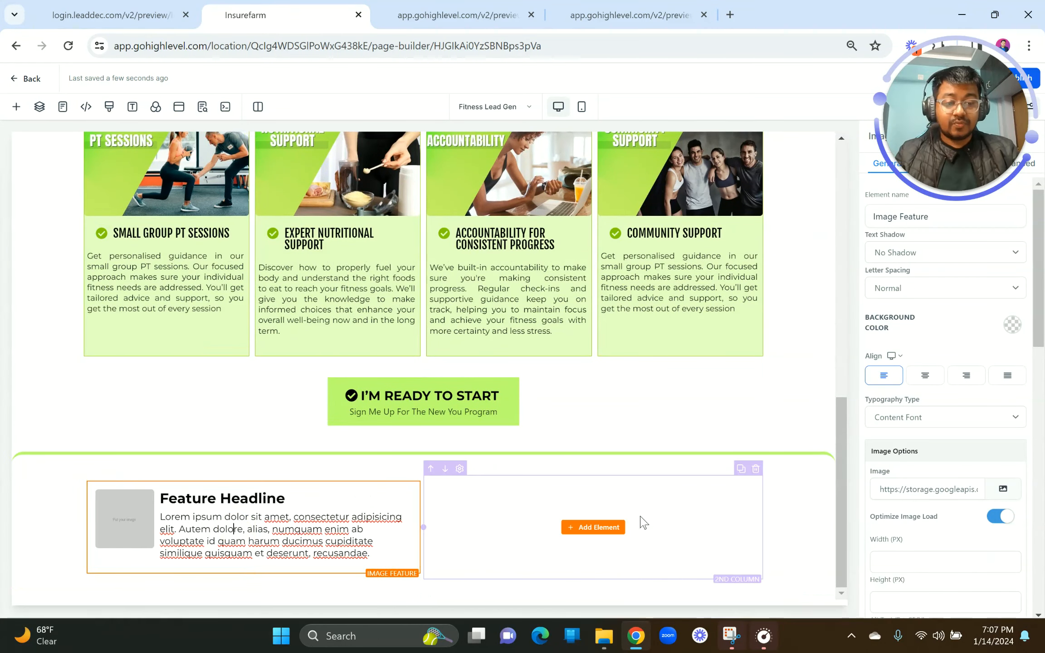
{"action": "left_click", "coordinate": [1001, 517]}
{"action": "key", "text": "Return"}
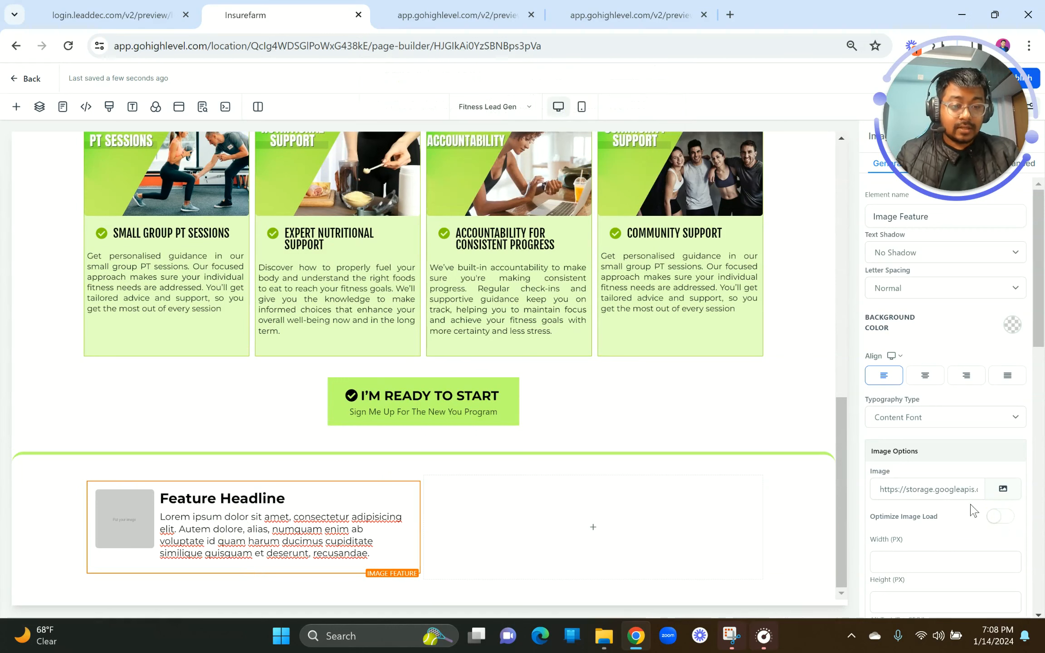
{"action": "scroll", "coordinate": [971, 509], "scroll_direction": "down", "scroll_amount": 4}
{"action": "scroll", "coordinate": [963, 548], "scroll_direction": "down", "scroll_amount": 8}
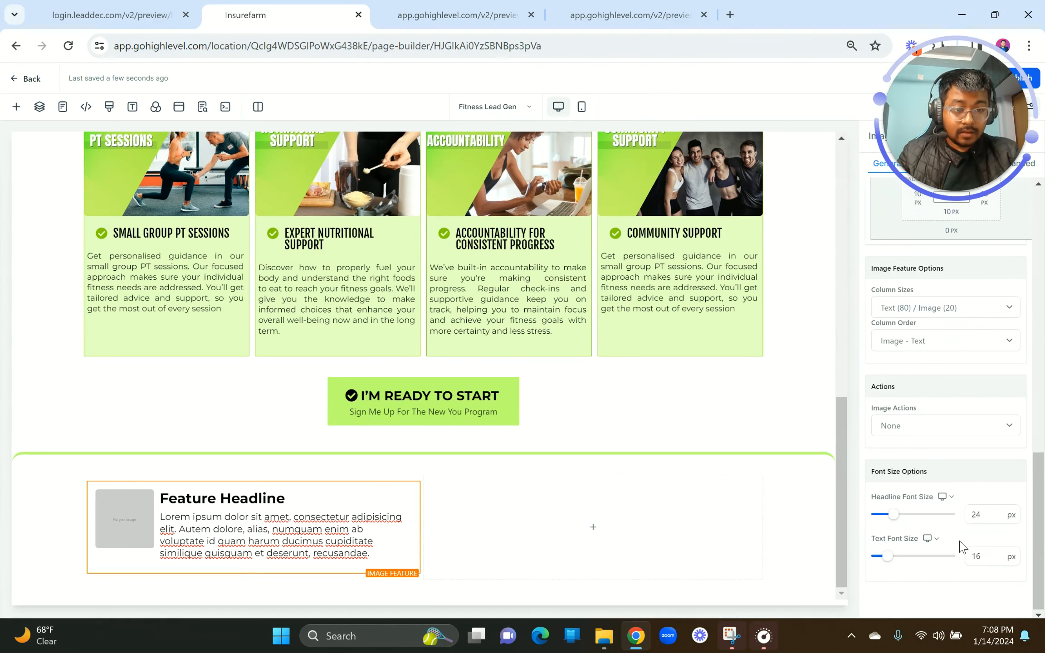
Step: Set the Image Feature's Column Sizes to Text (70) / Image (30)
{"action": "left_click", "coordinate": [903, 360]}
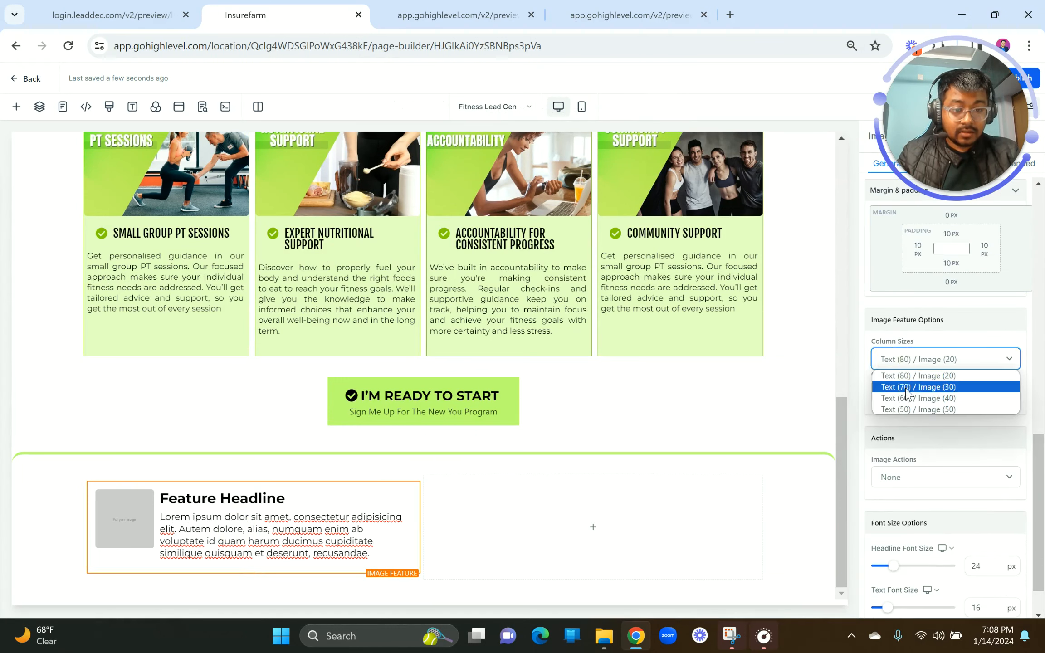
{"action": "left_click", "coordinate": [900, 388]}
{"action": "left_click", "coordinate": [174, 544]}
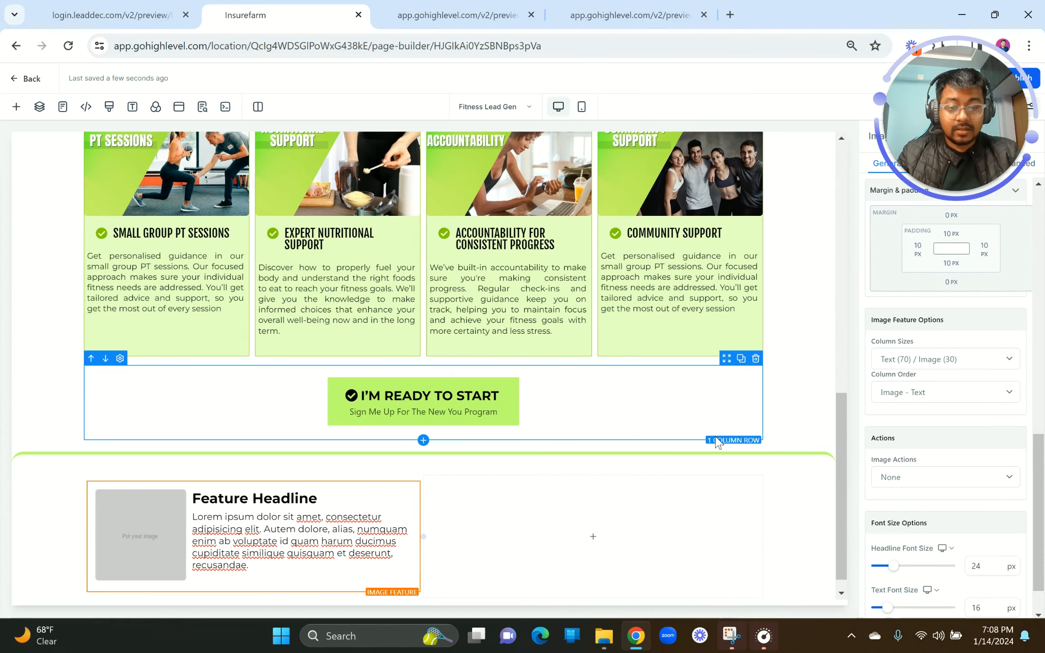
{"action": "scroll", "coordinate": [972, 477], "scroll_direction": "up", "scroll_amount": 5}
{"action": "scroll", "coordinate": [971, 477], "scroll_direction": "up", "scroll_amount": 3}
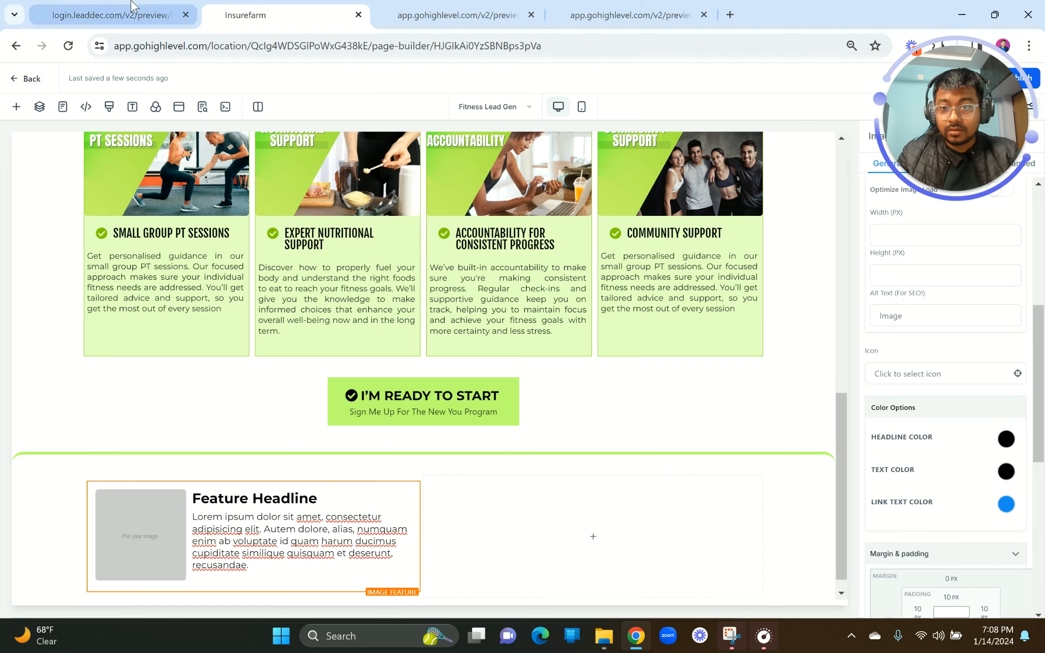
{"action": "left_click", "coordinate": [136, 13]}
{"action": "left_click", "coordinate": [231, 6]}
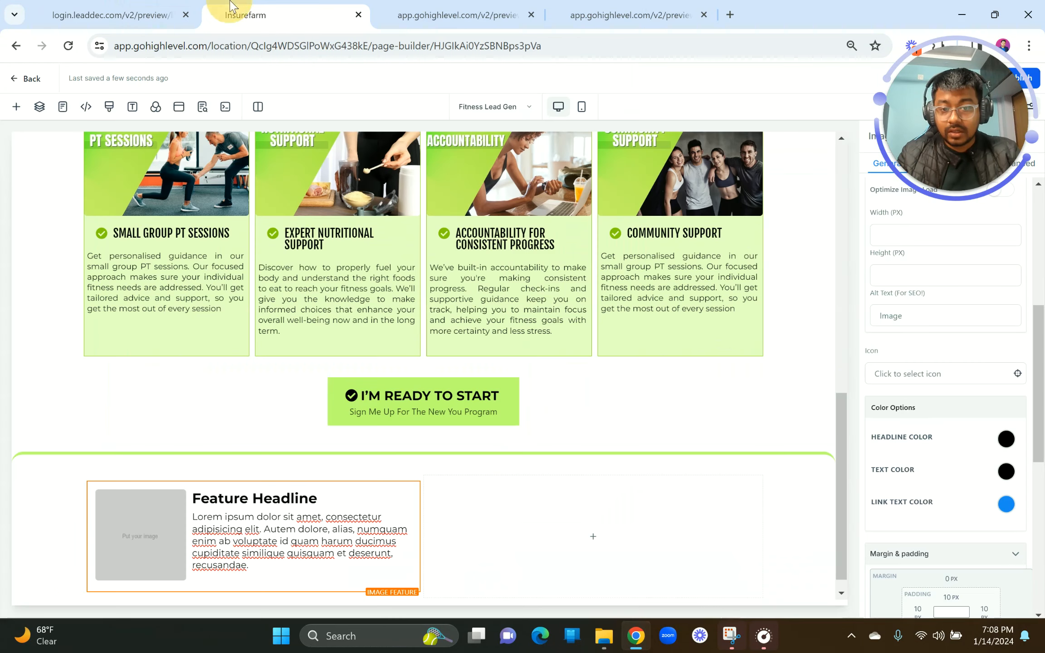
{"action": "left_click", "coordinate": [343, 482]}
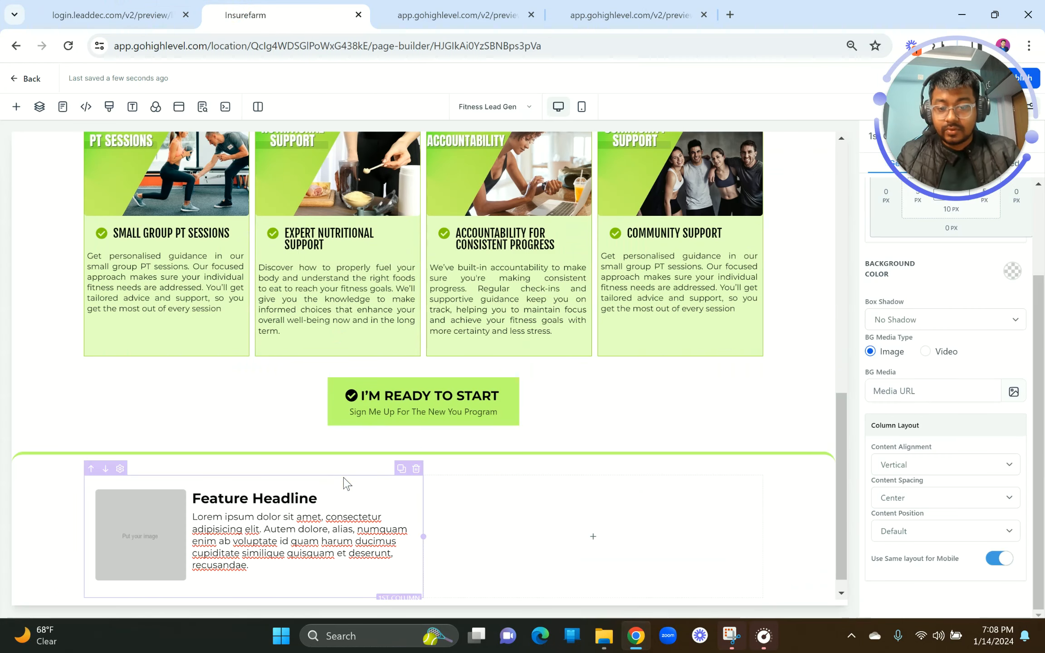
{"action": "left_click", "coordinate": [352, 497]}
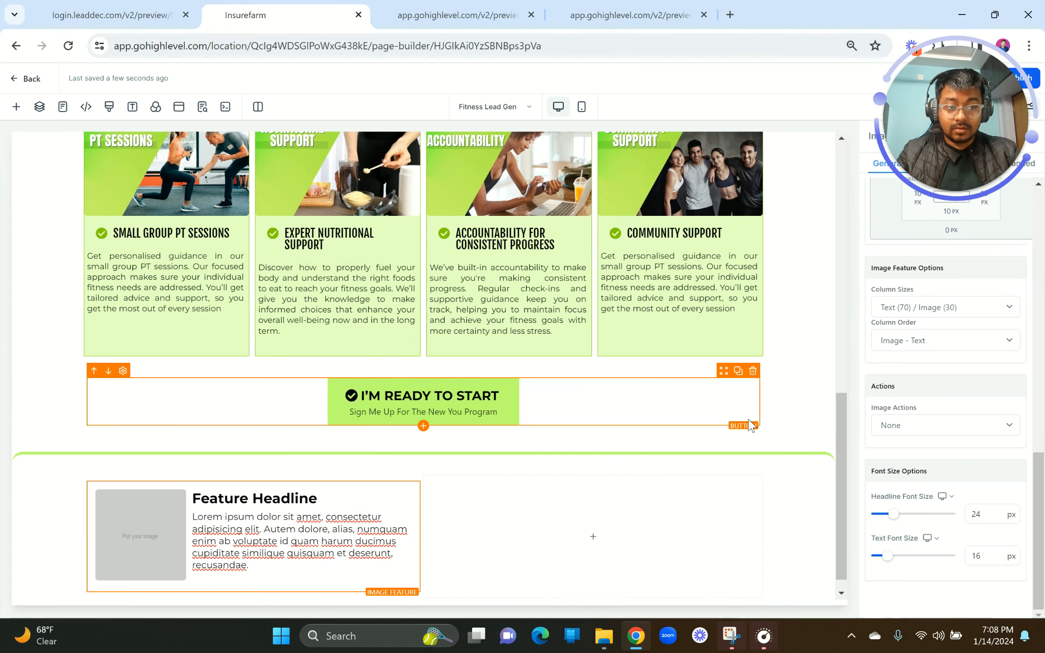
{"action": "scroll", "coordinate": [644, 408], "scroll_direction": "up", "scroll_amount": 4}
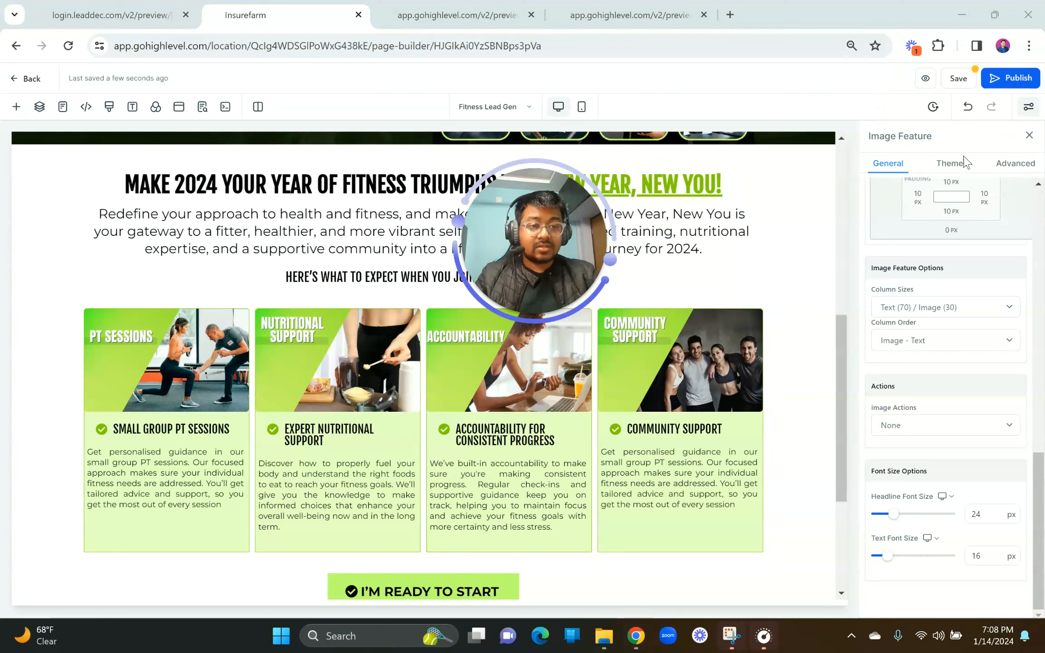
{"action": "left_click", "coordinate": [1006, 163]}
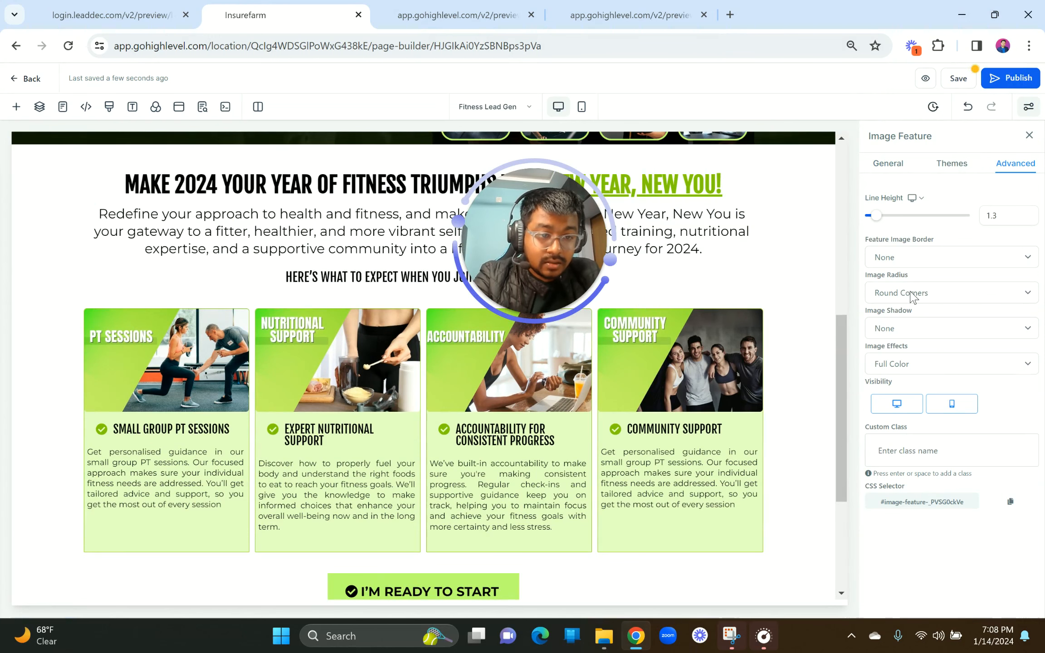
Step: Select the new section's first column and give it a light-green background
{"action": "scroll", "coordinate": [742, 429], "scroll_direction": "down", "scroll_amount": 5}
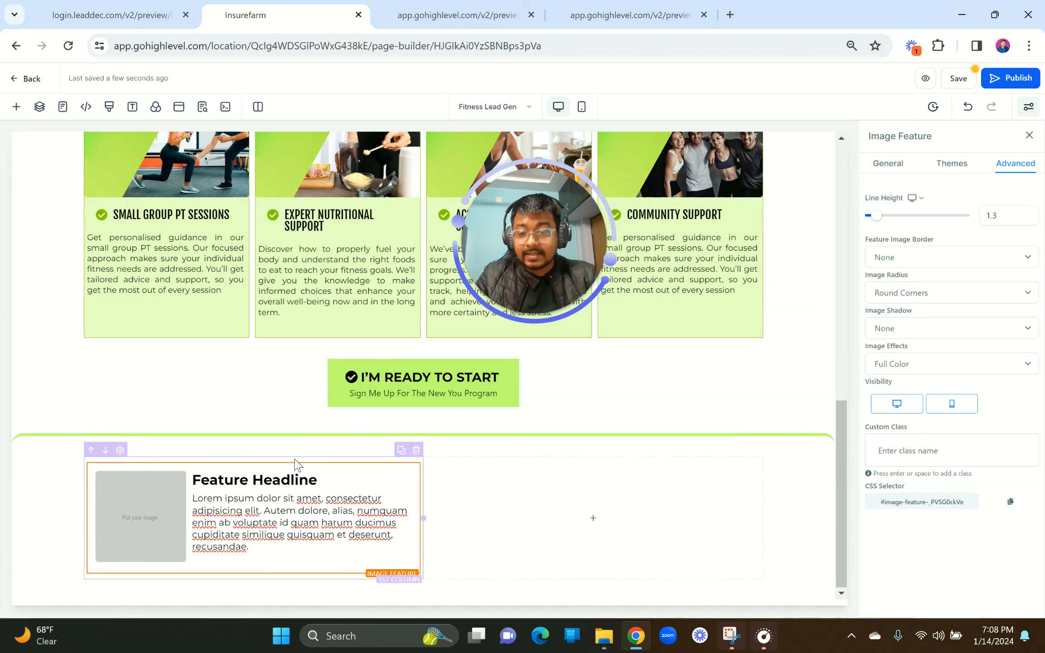
{"action": "left_click", "coordinate": [294, 462]}
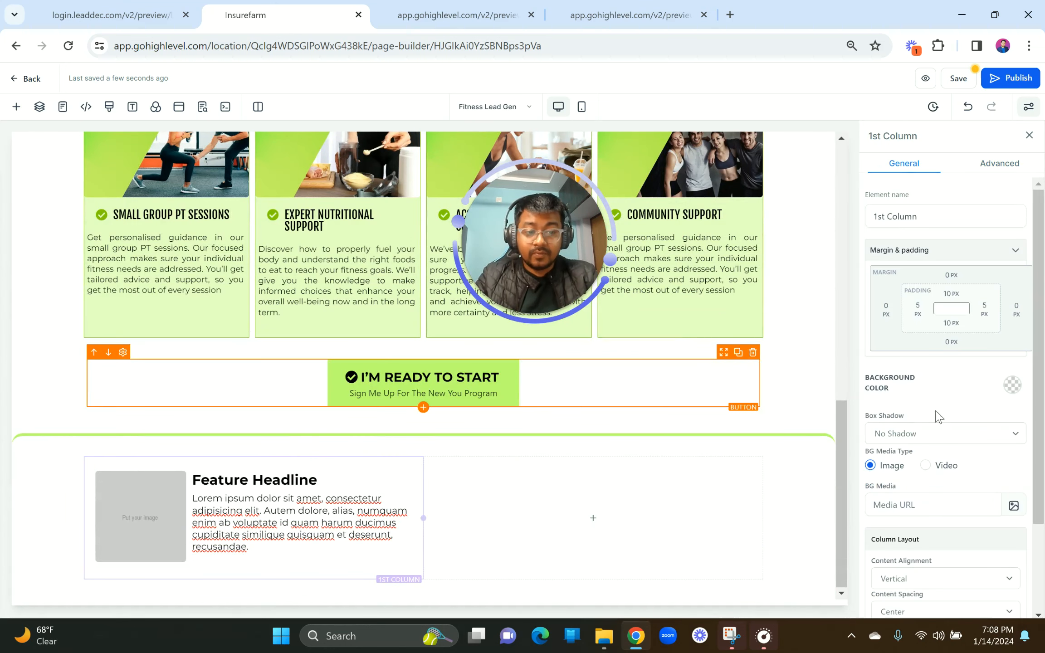
{"action": "left_click", "coordinate": [1013, 389]}
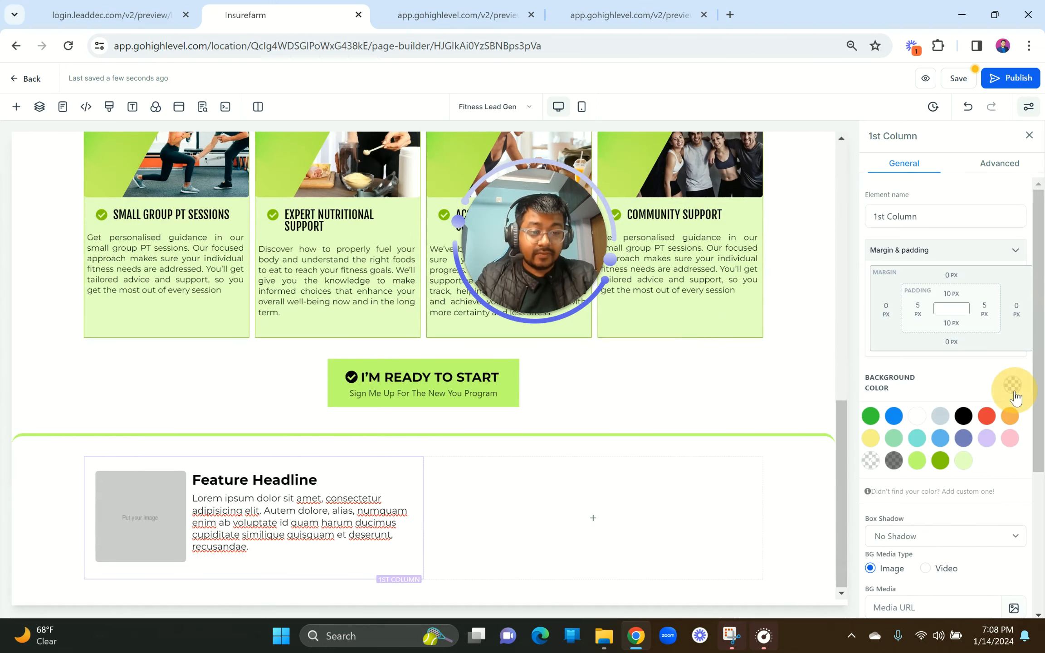
{"action": "left_click", "coordinate": [963, 462]}
Step: Give the column a full border coloured green in its advanced settings
{"action": "left_click", "coordinate": [998, 166]}
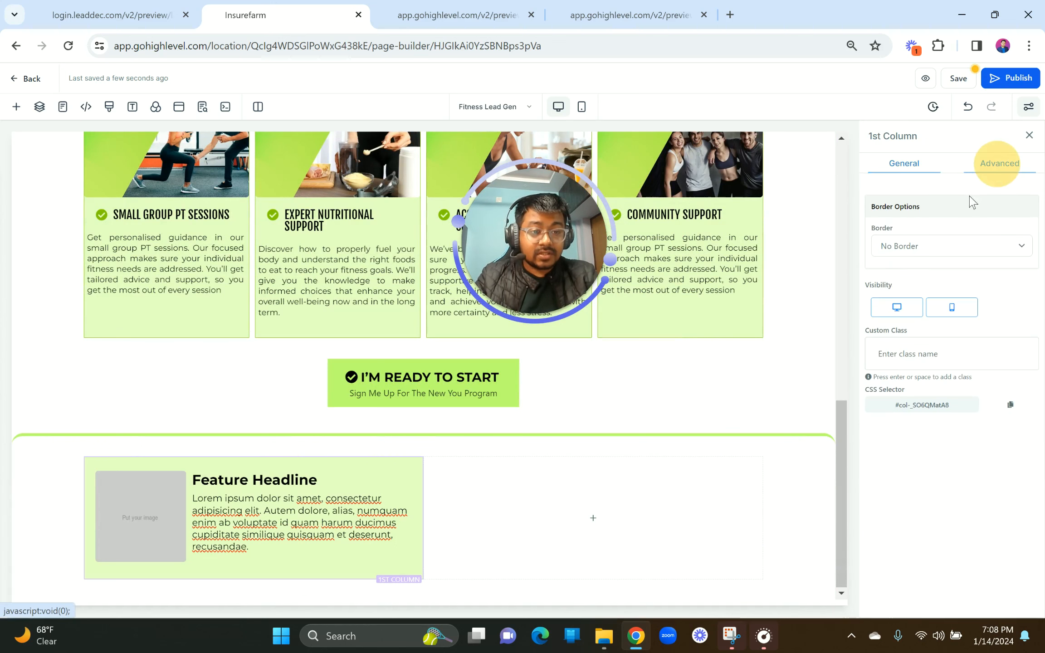
{"action": "left_click", "coordinate": [925, 248]}
{"action": "left_click", "coordinate": [920, 275]}
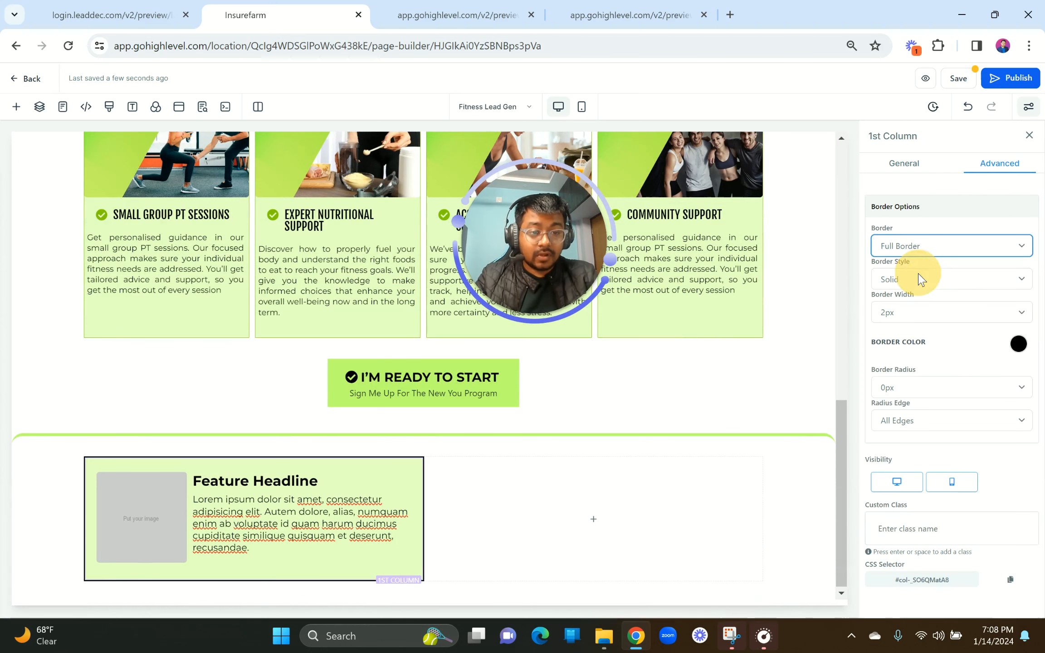
{"action": "left_click", "coordinate": [1019, 345]}
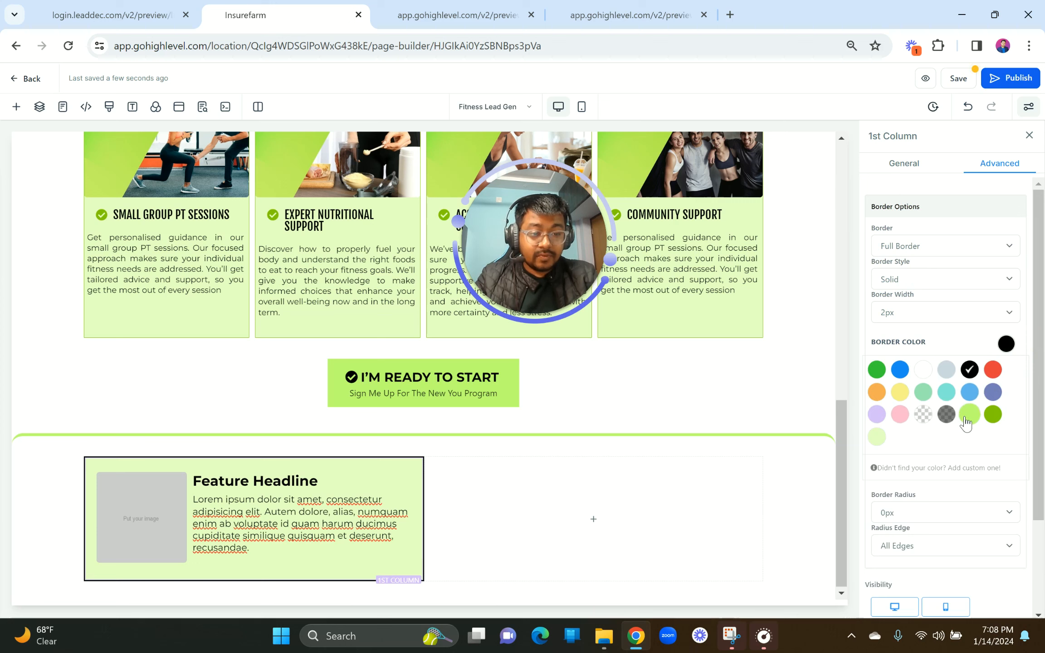
{"action": "left_click", "coordinate": [966, 421]}
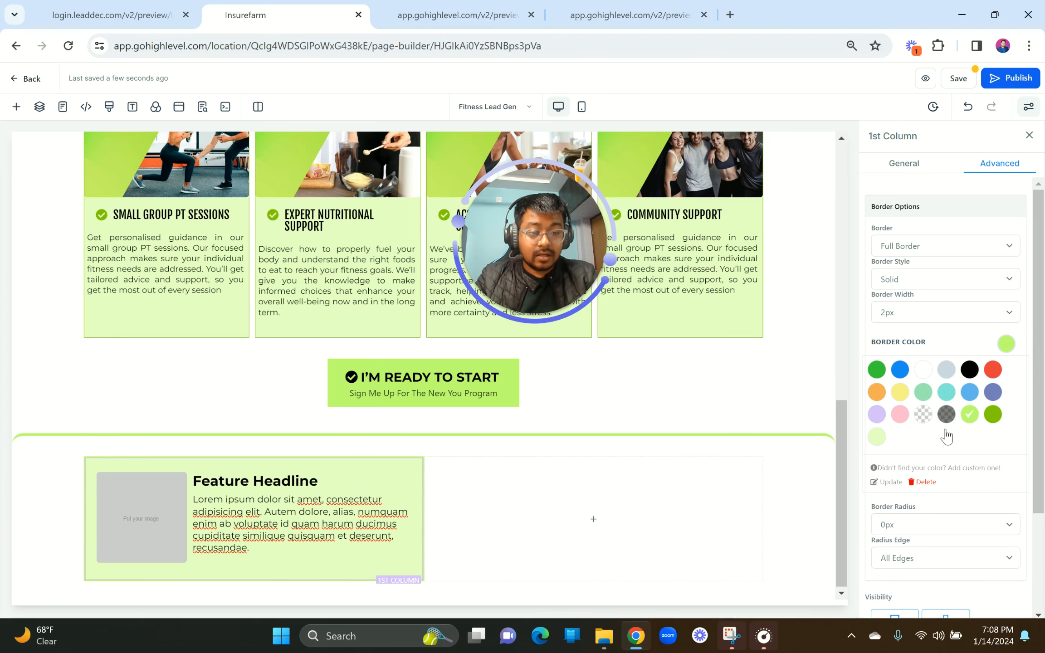
Step: Round the column's corners with a 5px border radius
{"action": "scroll", "coordinate": [947, 437], "scroll_direction": "down", "scroll_amount": 3}
{"action": "left_click", "coordinate": [912, 393]}
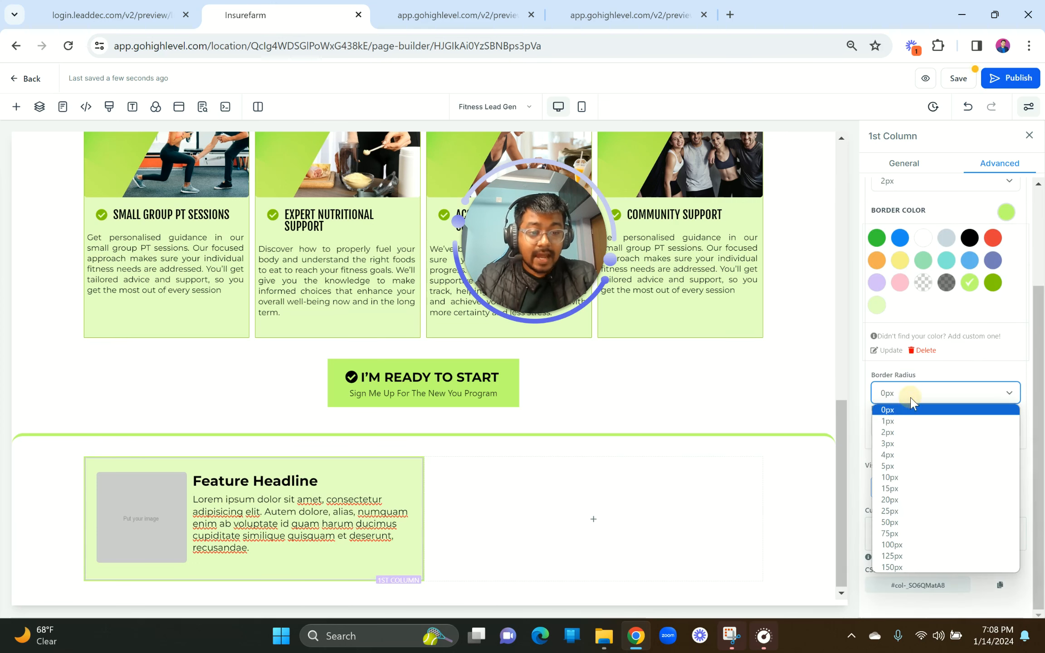
{"action": "left_click", "coordinate": [904, 477]}
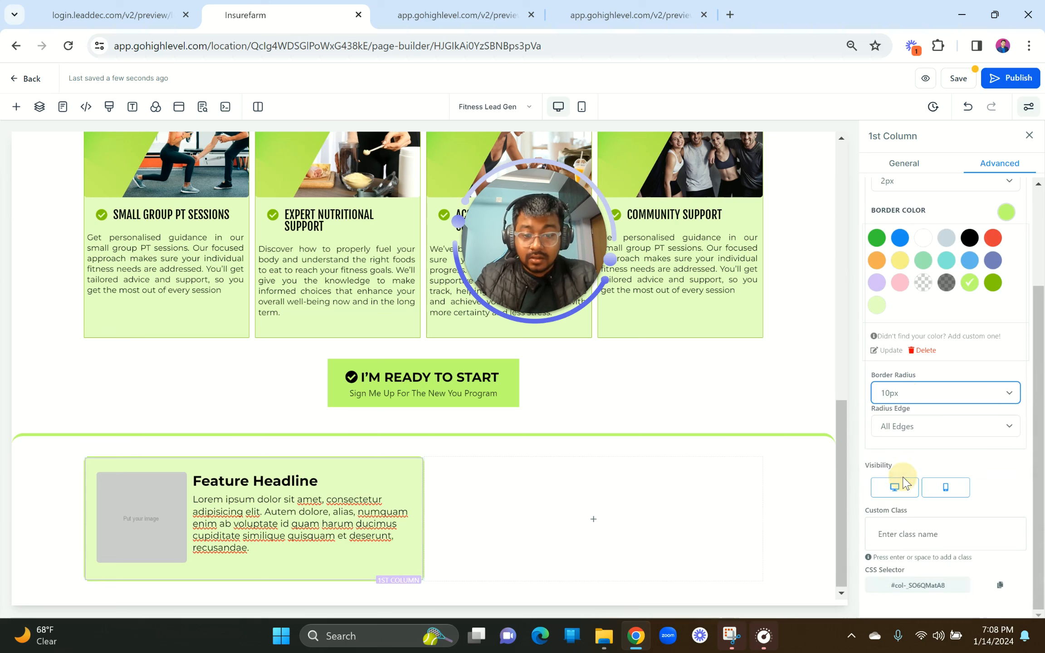
{"action": "left_click", "coordinate": [913, 410]}
{"action": "left_click", "coordinate": [905, 393]}
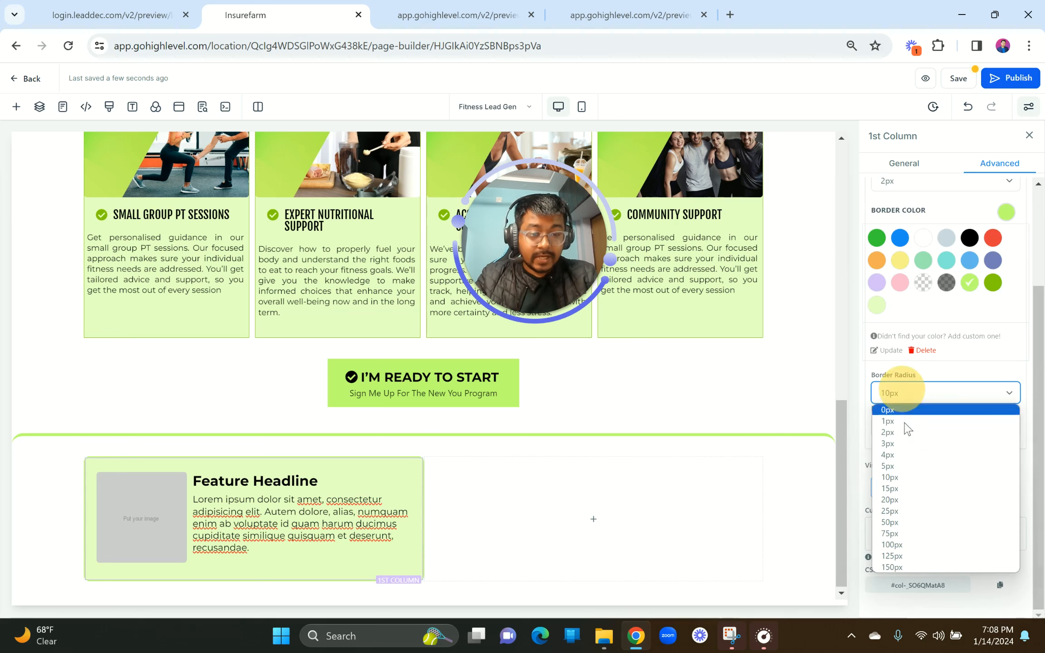
{"action": "left_click", "coordinate": [894, 466]}
{"action": "left_click", "coordinate": [600, 482]}
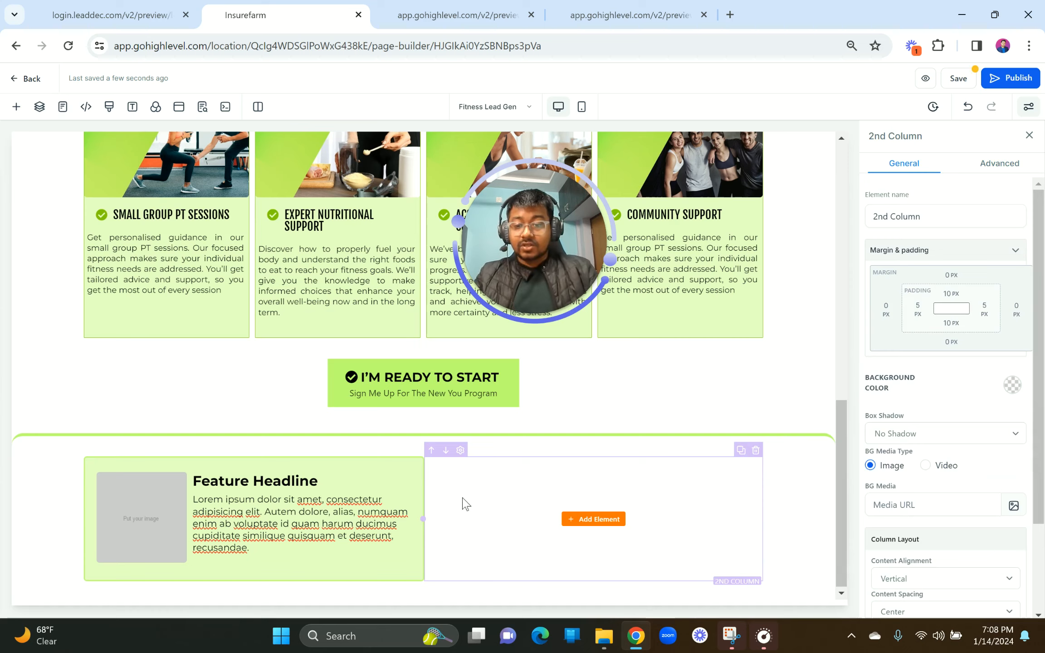
Step: Replace the Feature Headline with the first testimonial's name and age copied from the preview
{"action": "left_click", "coordinate": [157, 6]}
{"action": "left_click_drag", "start_coordinate": [233, 200], "coordinate": [338, 203]}
{"action": "key", "text": "ctrl+c"}
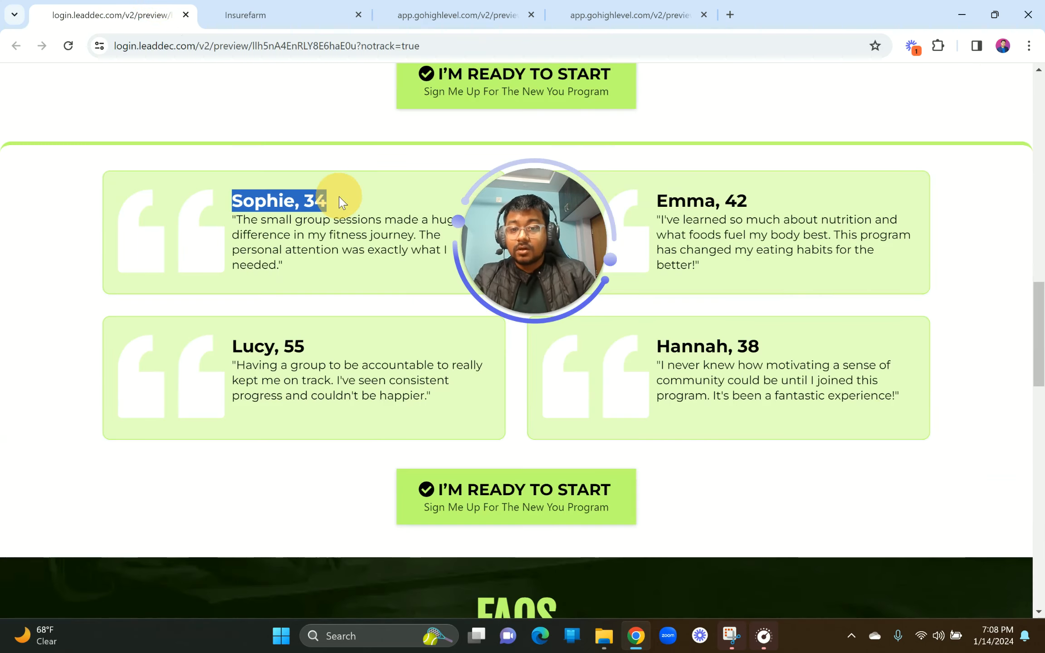
{"action": "left_click", "coordinate": [270, 7]}
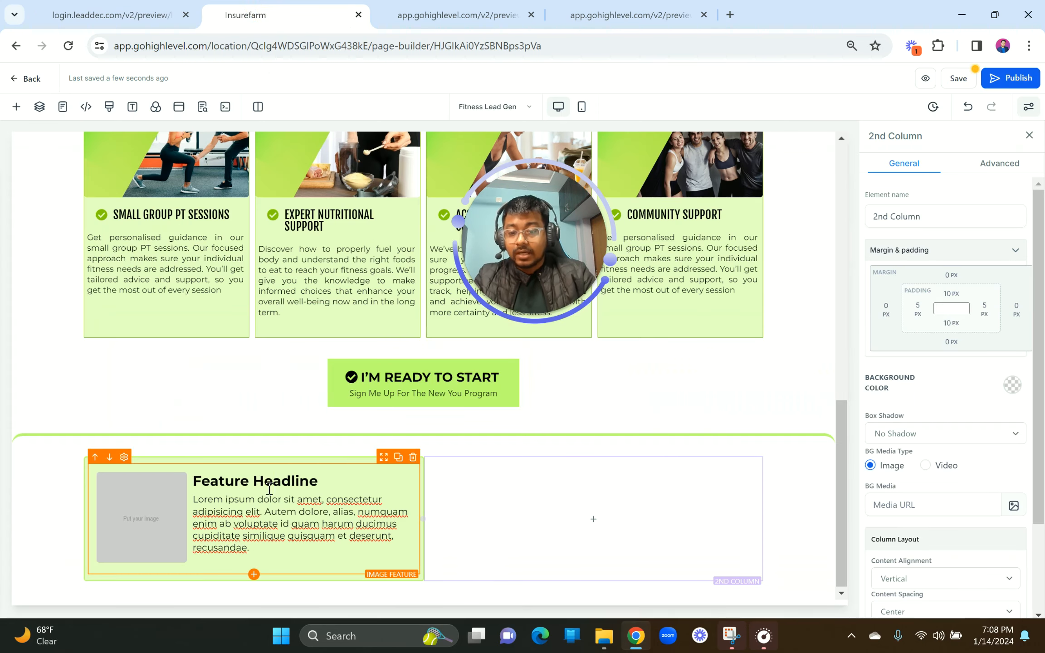
{"action": "triple_click", "coordinate": [251, 484]}
{"action": "key", "text": "ctrl+v"}
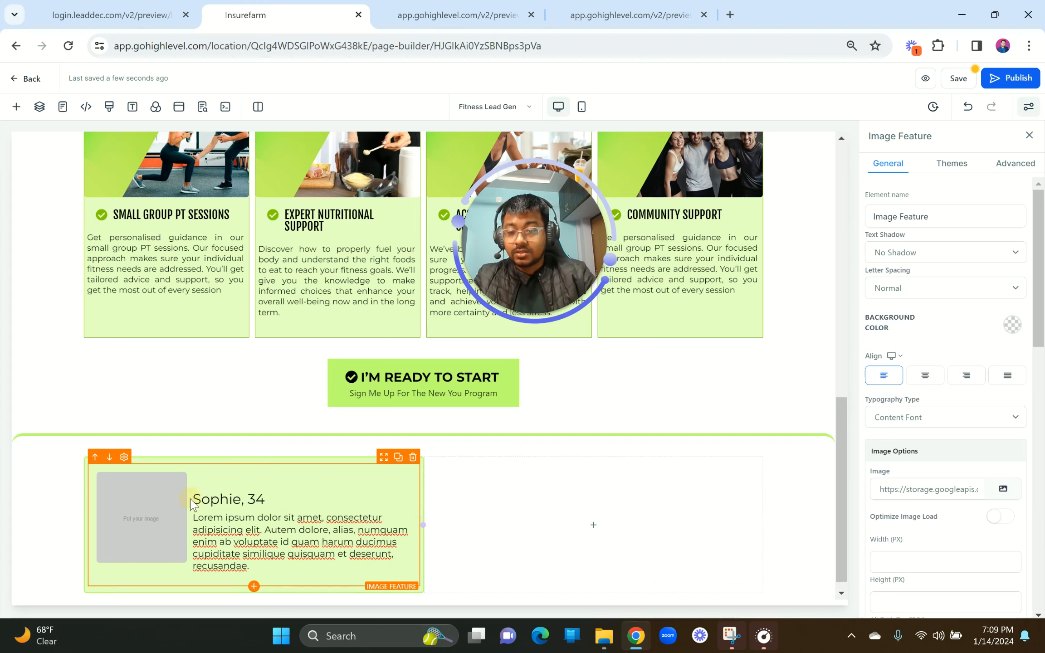
{"action": "left_click", "coordinate": [196, 499]}
{"action": "key", "text": "BackSpace"}
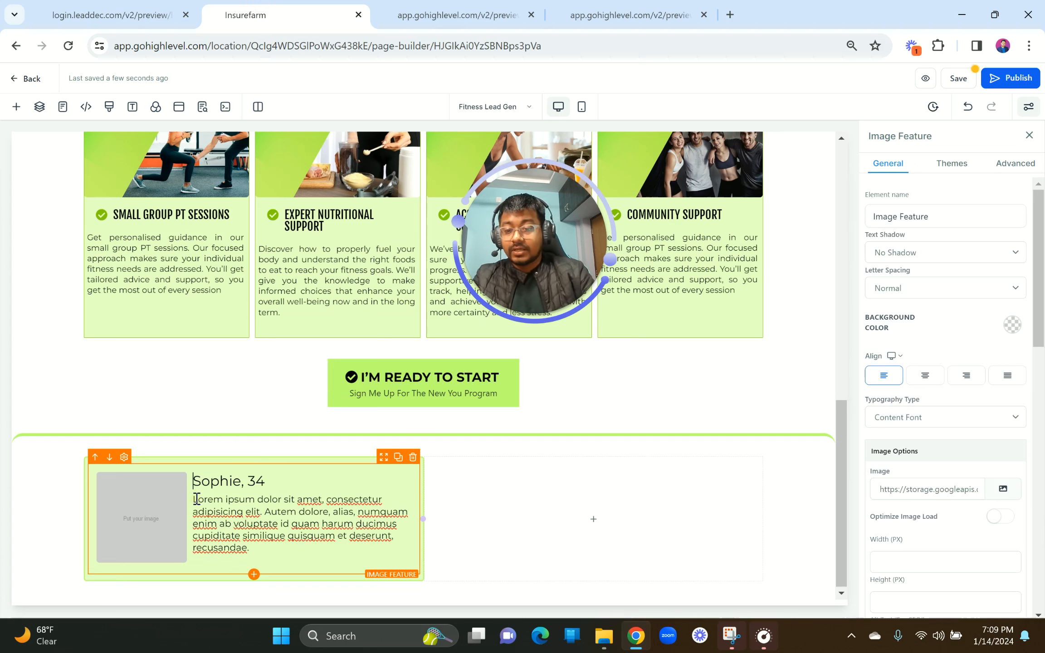
{"action": "key", "text": "ctrl+a"}
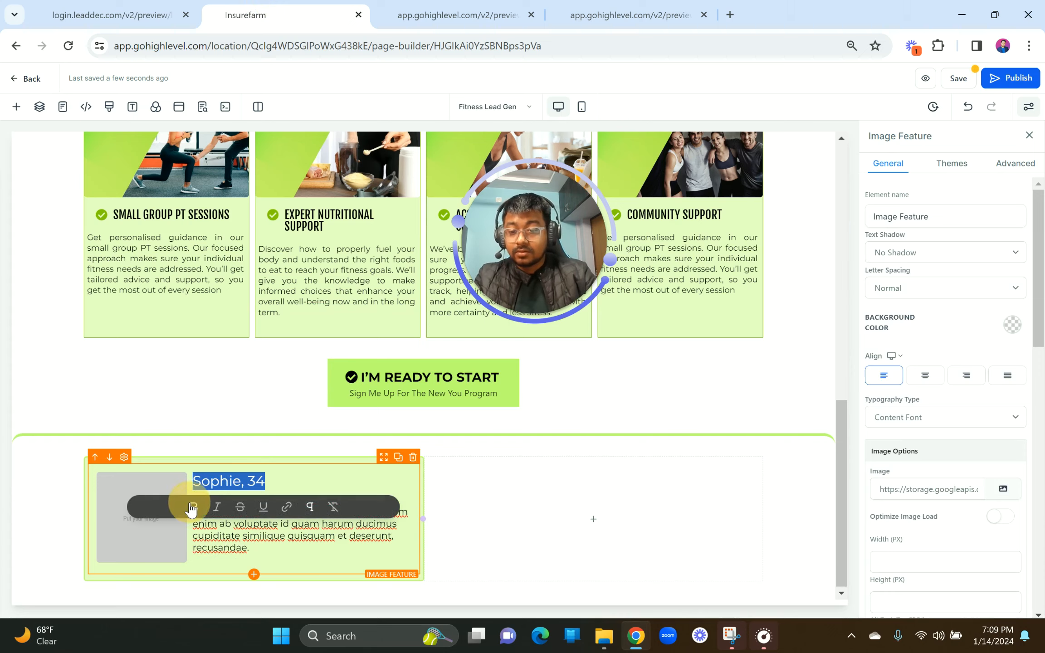
Step: Replace the Lorem ipsum paragraph with the first testimonial's small-group-sessions quote
{"action": "left_click", "coordinate": [132, 15]}
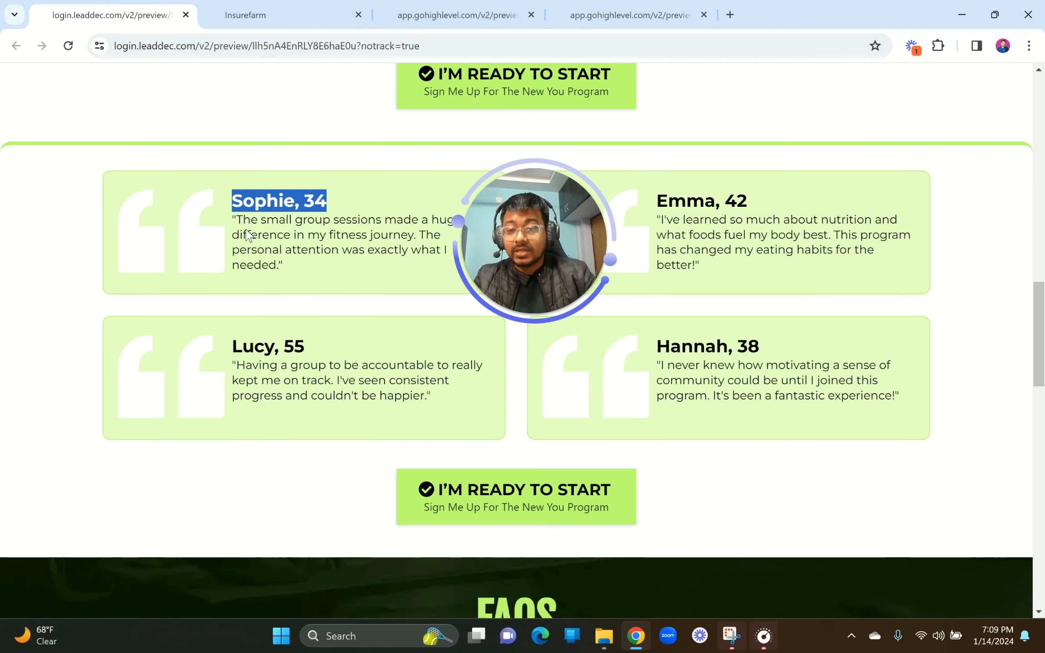
{"action": "left_click", "coordinate": [275, 11]}
{"action": "left_click", "coordinate": [223, 533]}
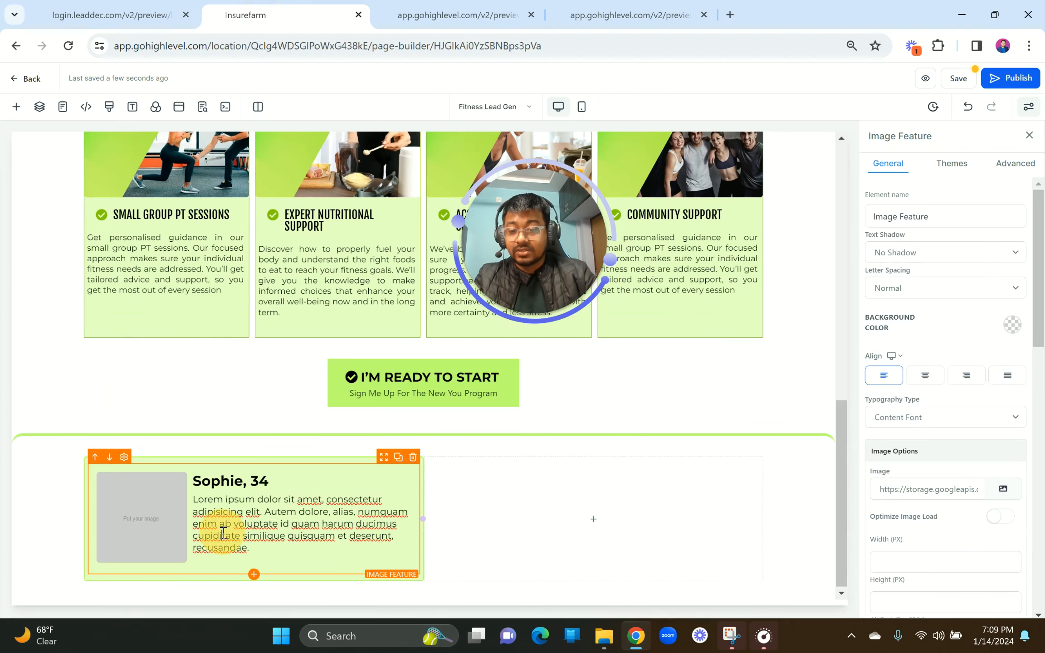
{"action": "key", "text": "ctrl+a"}
{"action": "type", "text": "\"The small group sessions made a huge difference in my fitness journey. The personal attention was exactly what I needed.\""}
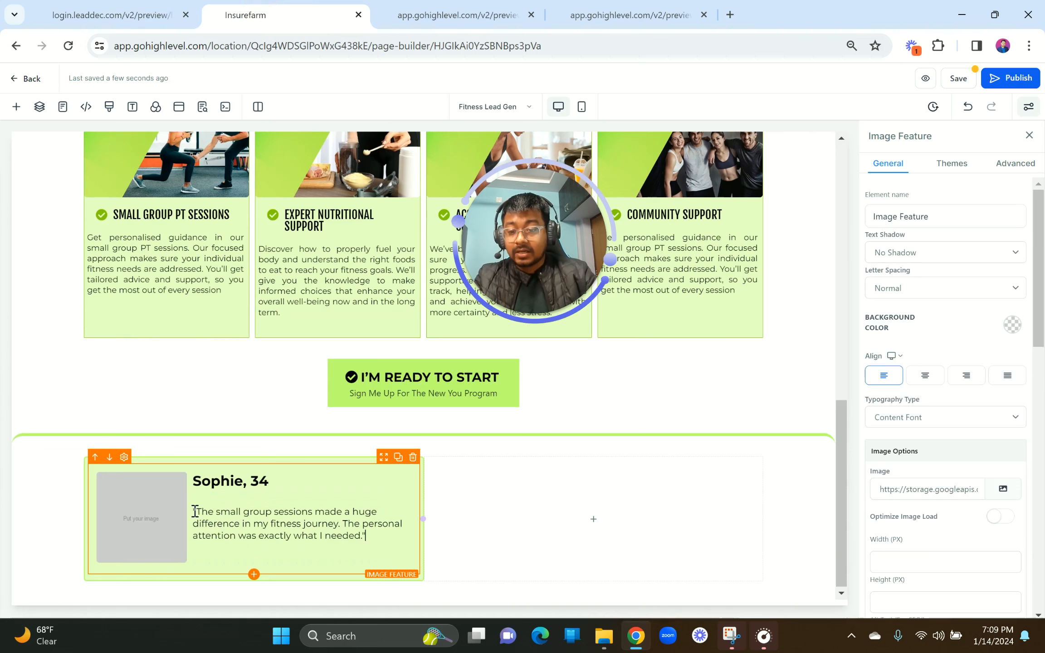
{"action": "left_click", "coordinate": [196, 512]}
{"action": "key", "text": "BackSpace"}
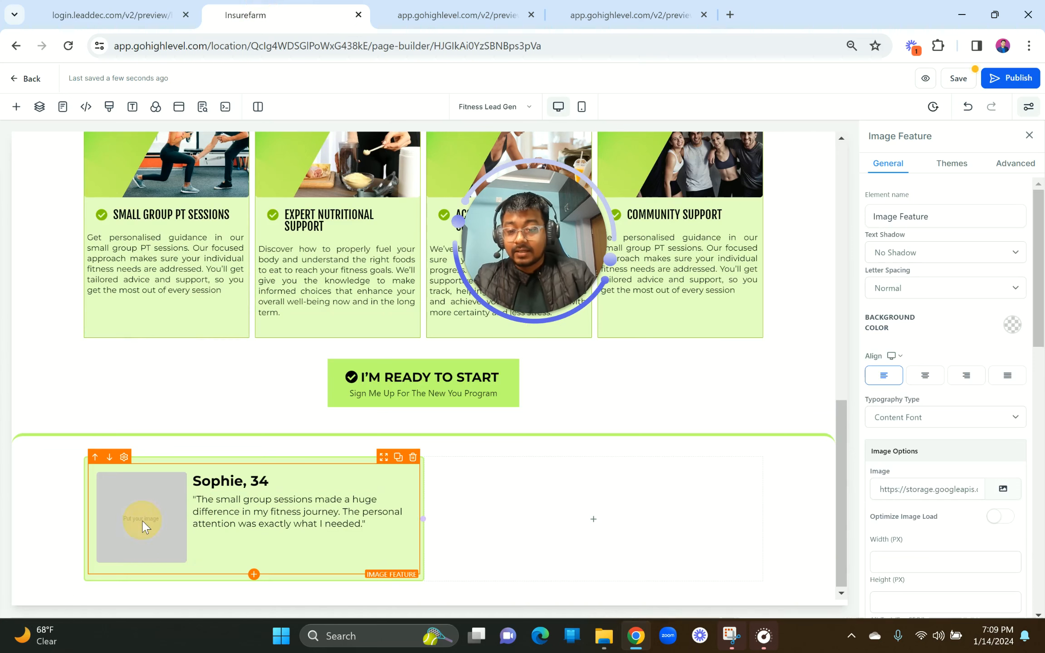
Step: Check the quote and name heading fonts with Font Details in the live preview
{"action": "left_click", "coordinate": [140, 9]}
{"action": "left_click", "coordinate": [338, 397]}
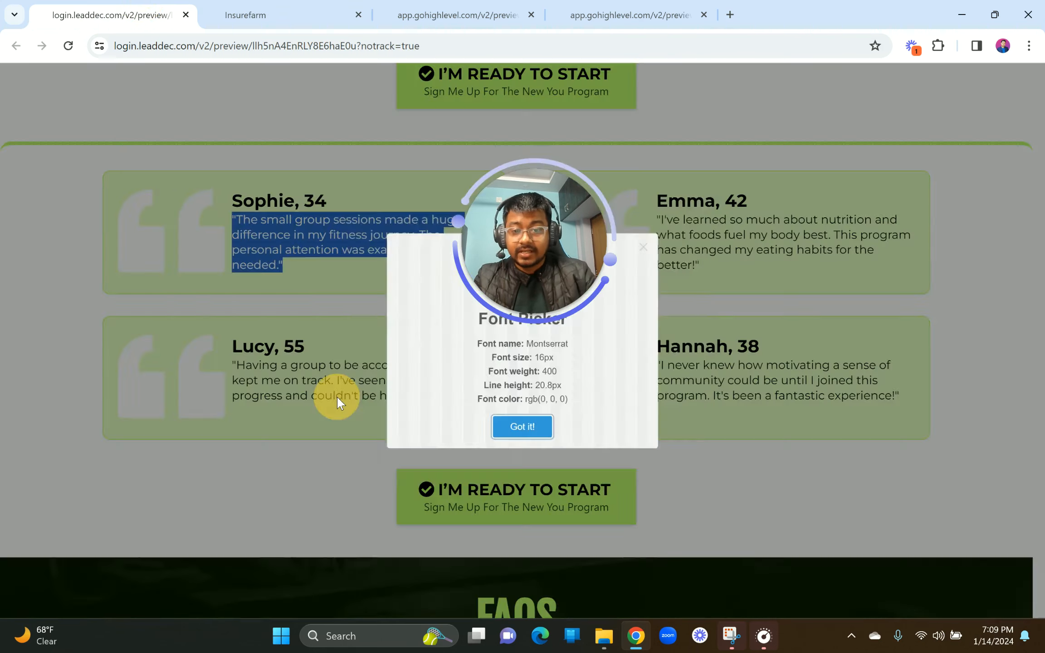
{"action": "left_click", "coordinate": [260, 278]}
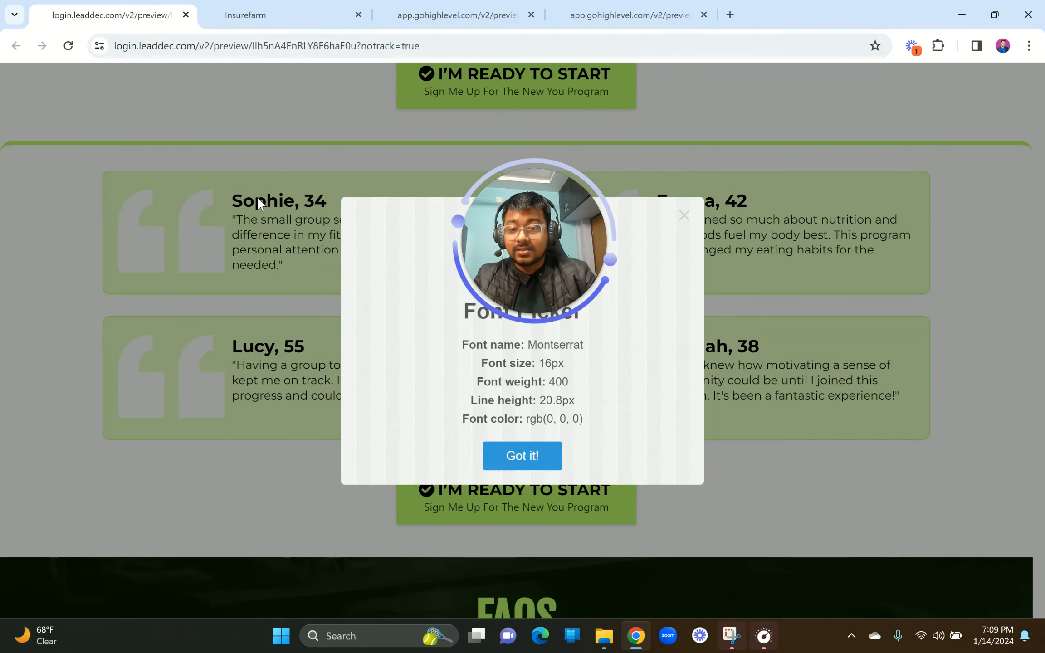
{"action": "left_click", "coordinate": [684, 215]}
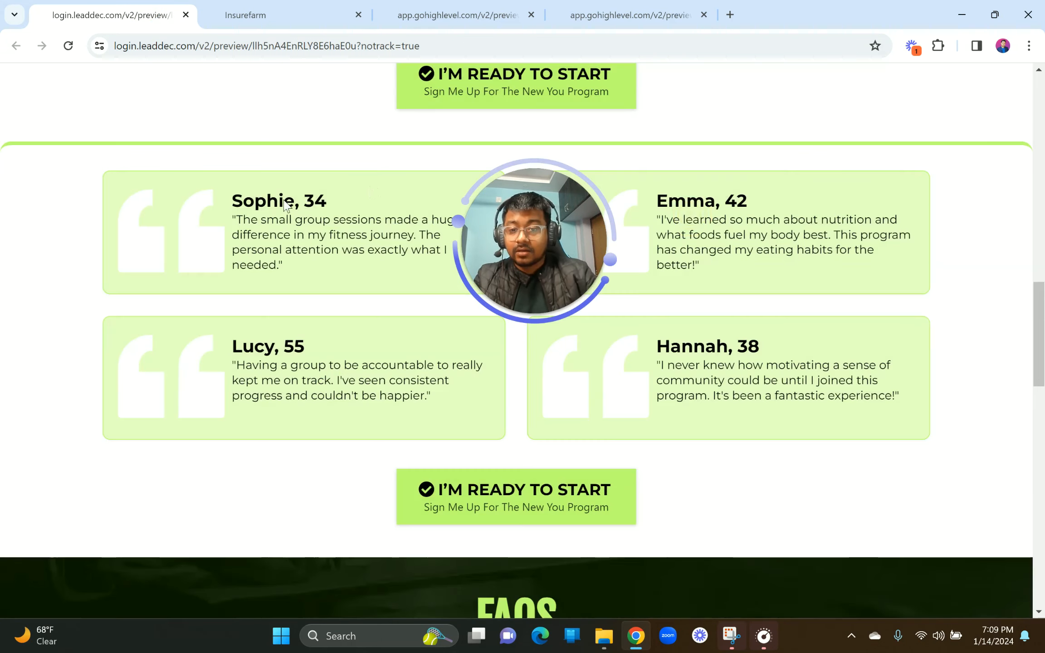
{"action": "right_click", "coordinate": [283, 205]}
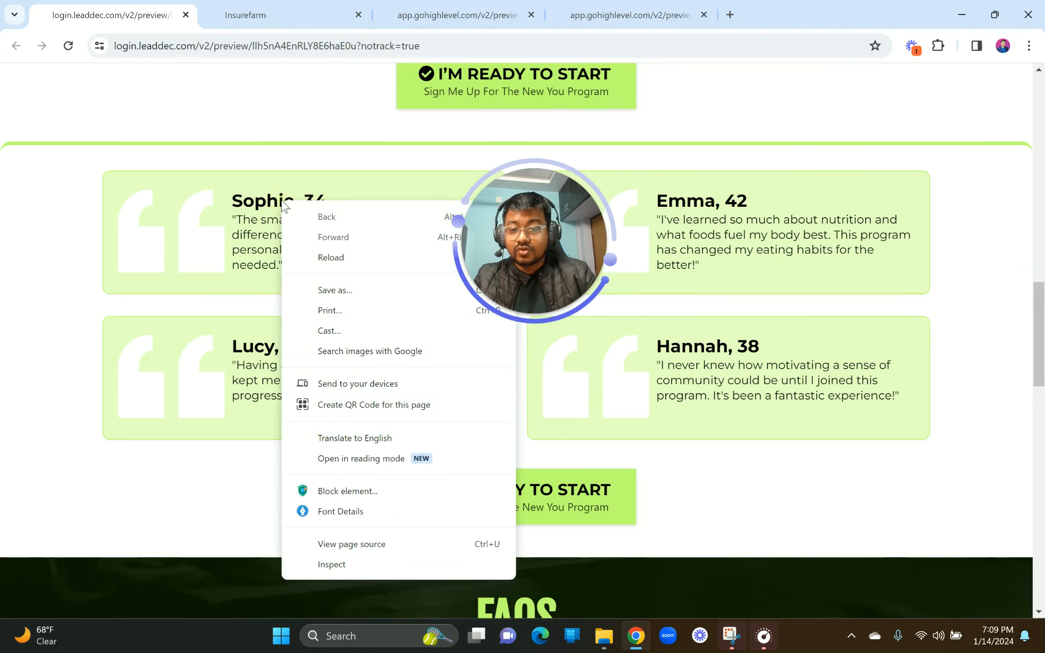
{"action": "left_click", "coordinate": [322, 509]}
{"action": "left_click", "coordinate": [245, 15]}
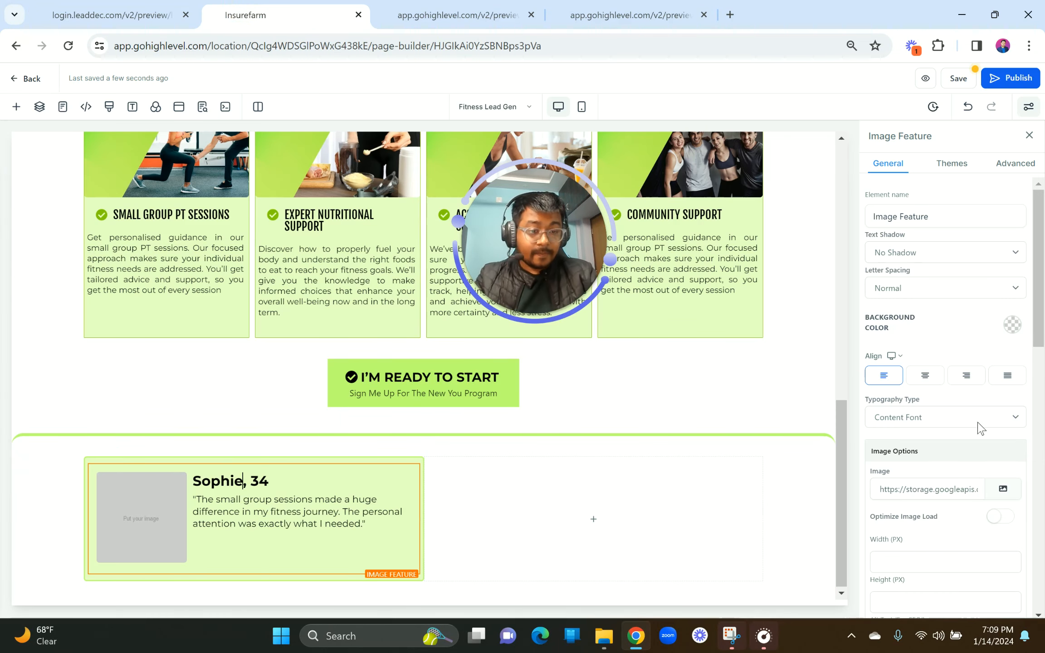
{"action": "scroll", "coordinate": [949, 466], "scroll_direction": "down", "scroll_amount": 10}
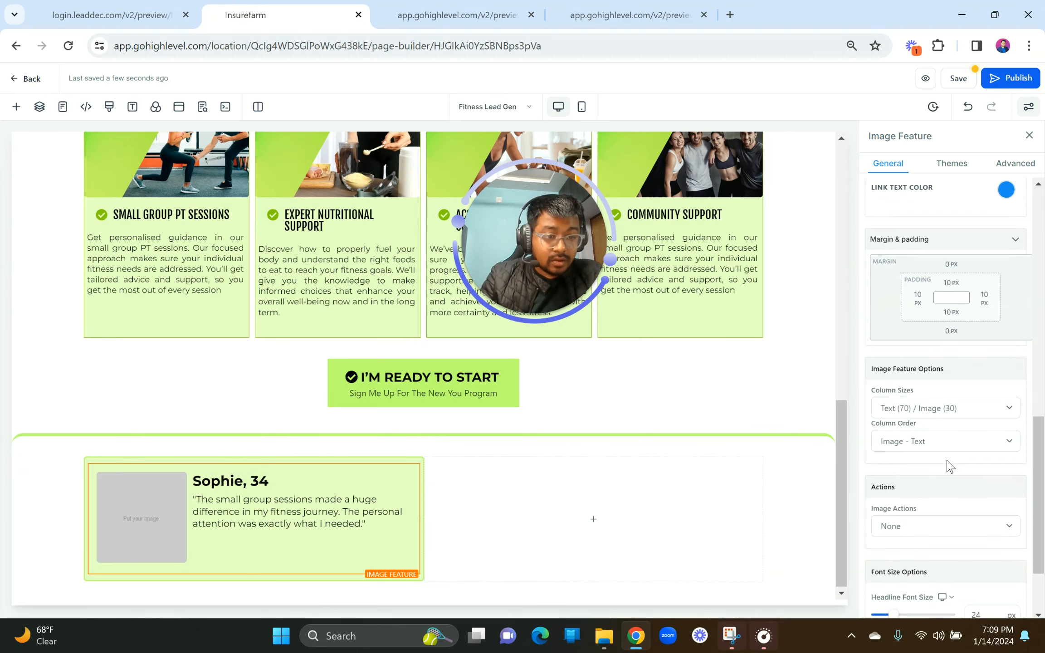
{"action": "scroll", "coordinate": [950, 466], "scroll_direction": "down", "scroll_amount": 2}
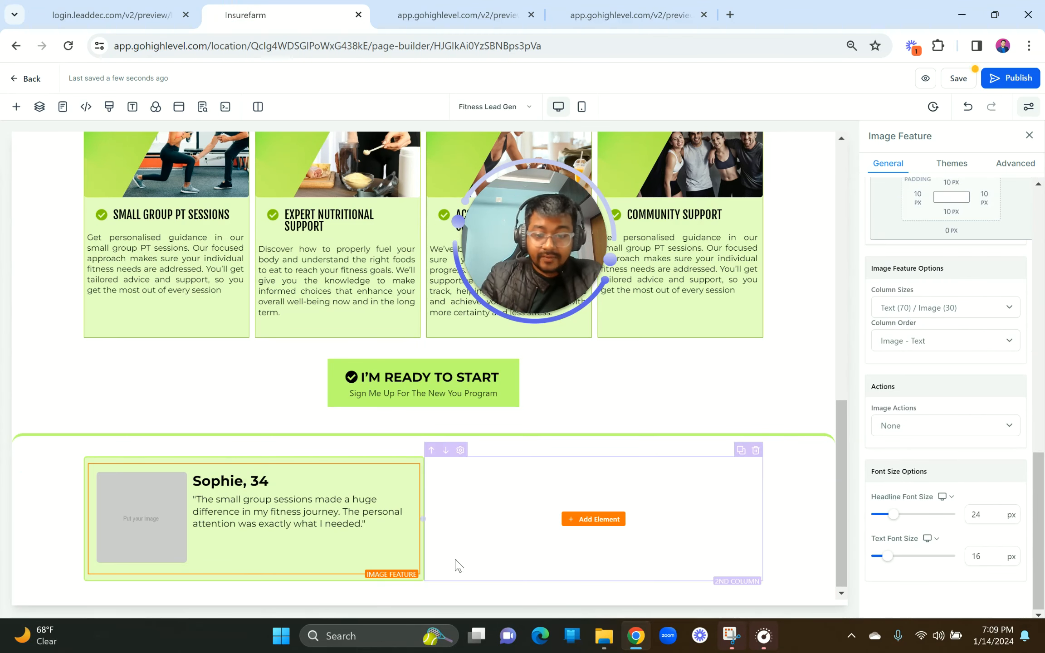
Step: Choose an image for the testimonial card from the media library
{"action": "left_click", "coordinate": [169, 503]}
{"action": "left_click", "coordinate": [1002, 419]}
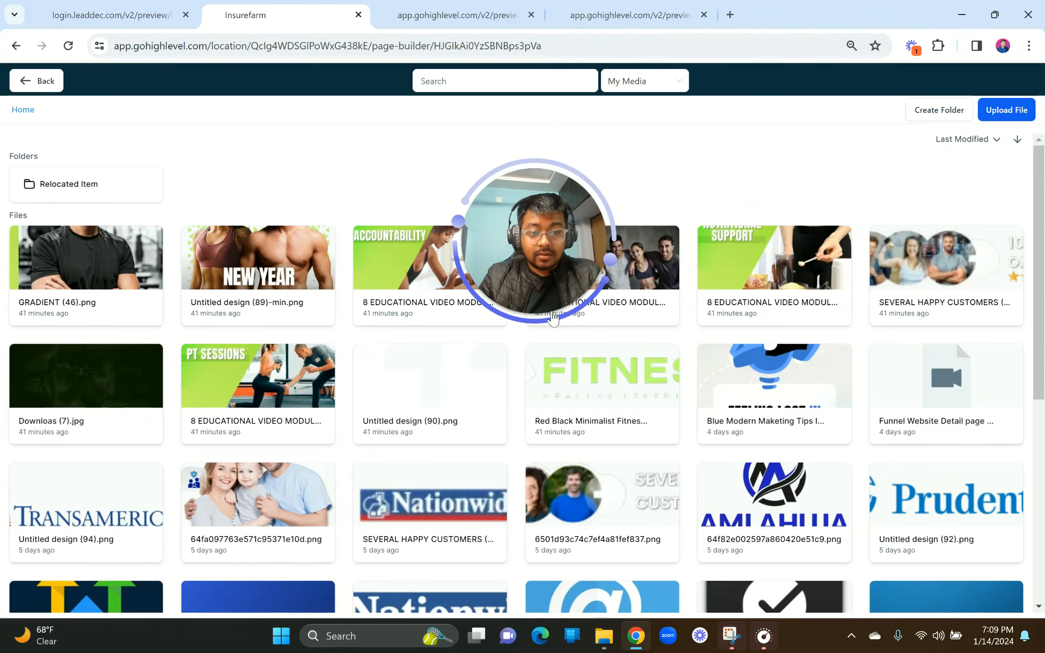
{"action": "left_click_drag", "start_coordinate": [585, 287], "coordinate": [1007, 165]}
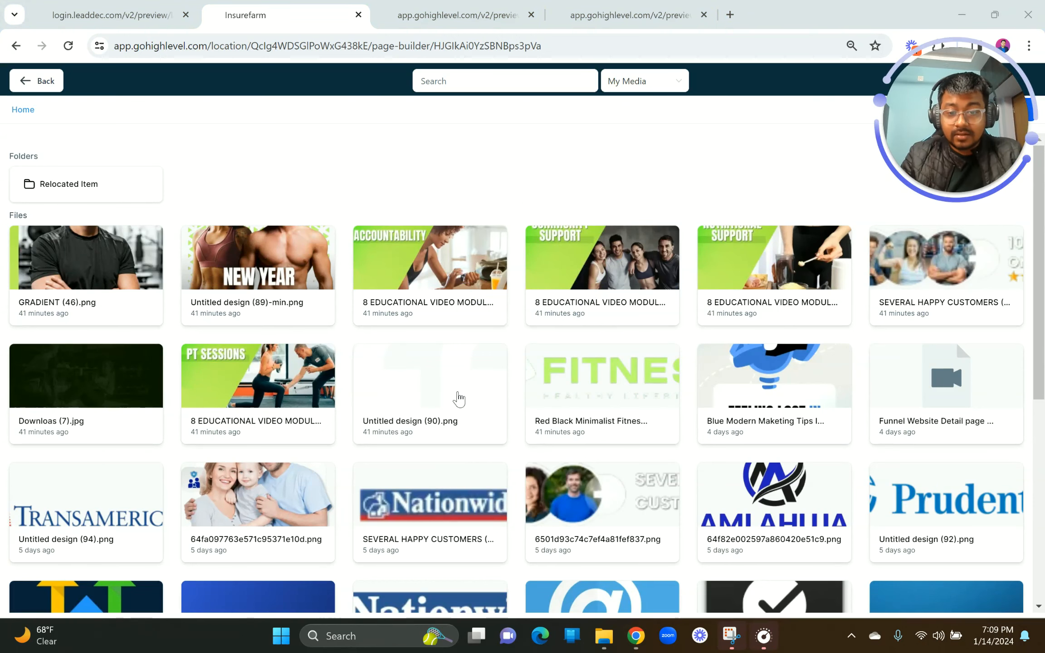
{"action": "left_click", "coordinate": [460, 396]}
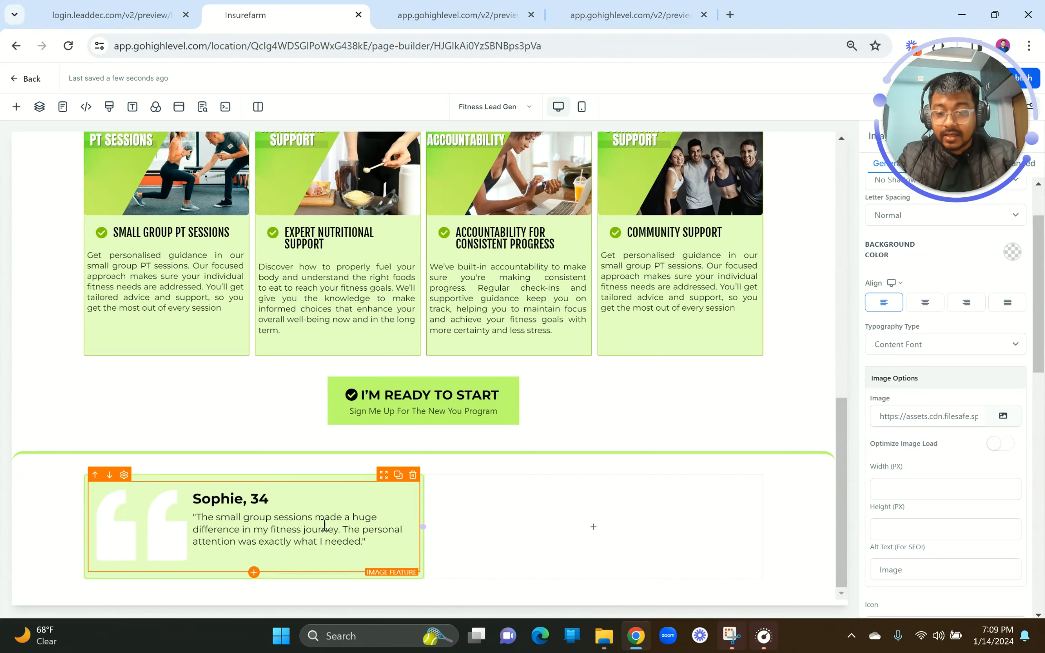
Step: Duplicate the card, delete the empty third column, give a 20px left margin, and duplicate the row
{"action": "left_click", "coordinate": [399, 475]}
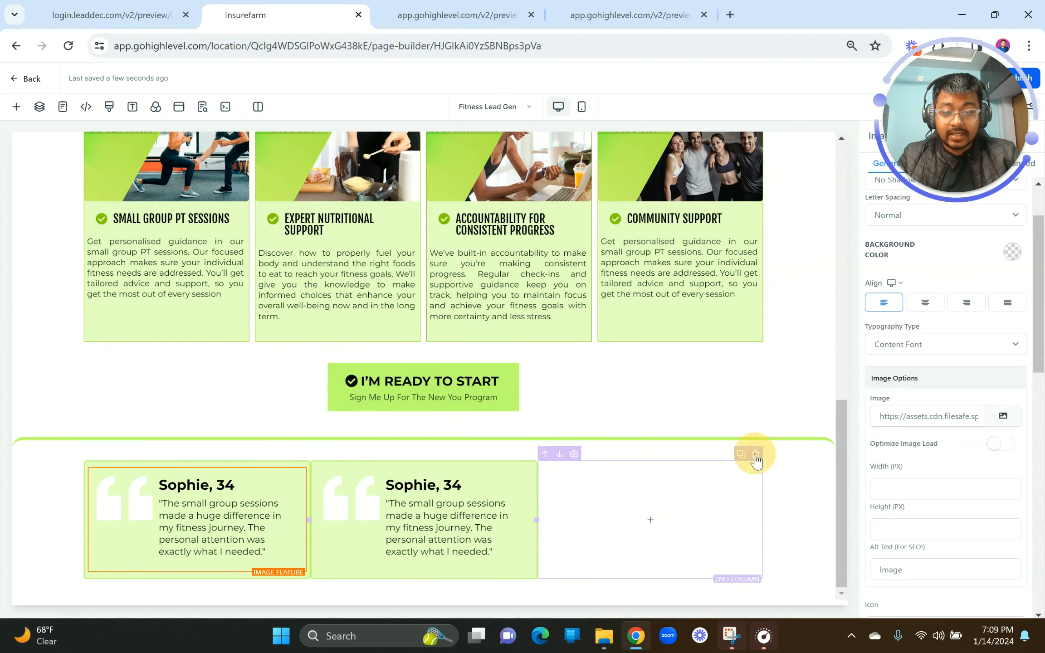
{"action": "left_click", "coordinate": [755, 455]}
{"action": "left_click", "coordinate": [548, 480]}
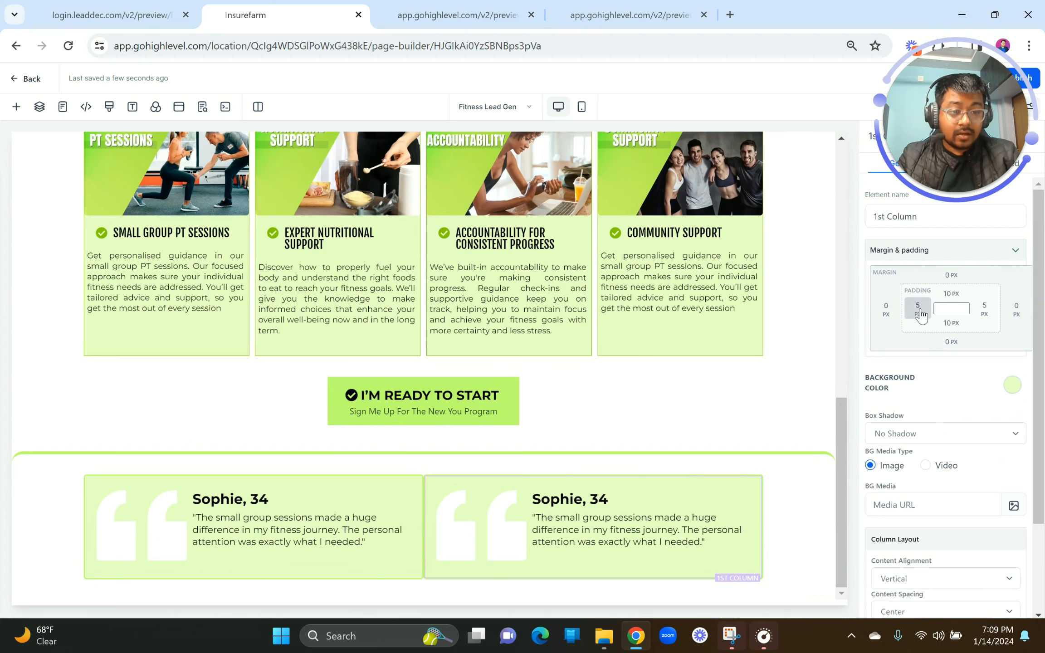
{"action": "left_click", "coordinate": [885, 310]}
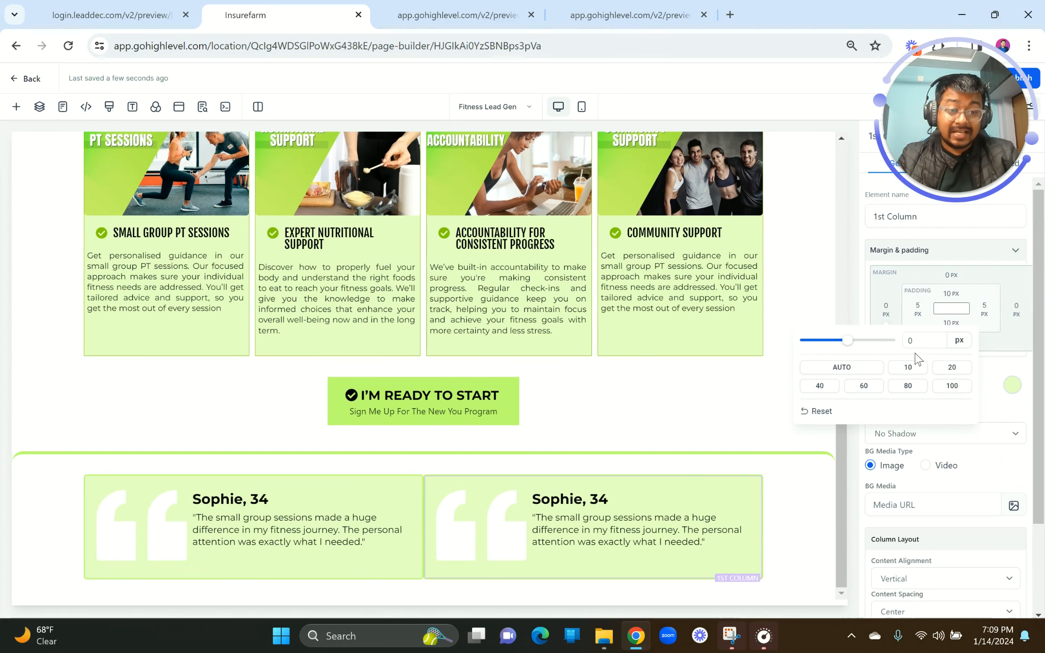
{"action": "left_click", "coordinate": [942, 372]}
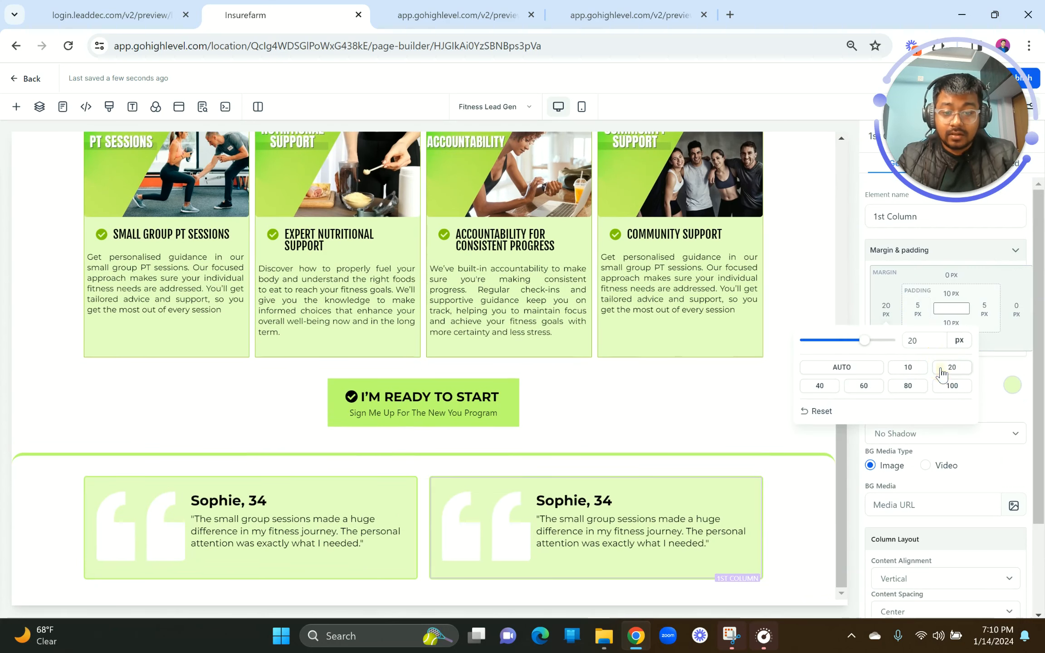
{"action": "left_click", "coordinate": [497, 415]}
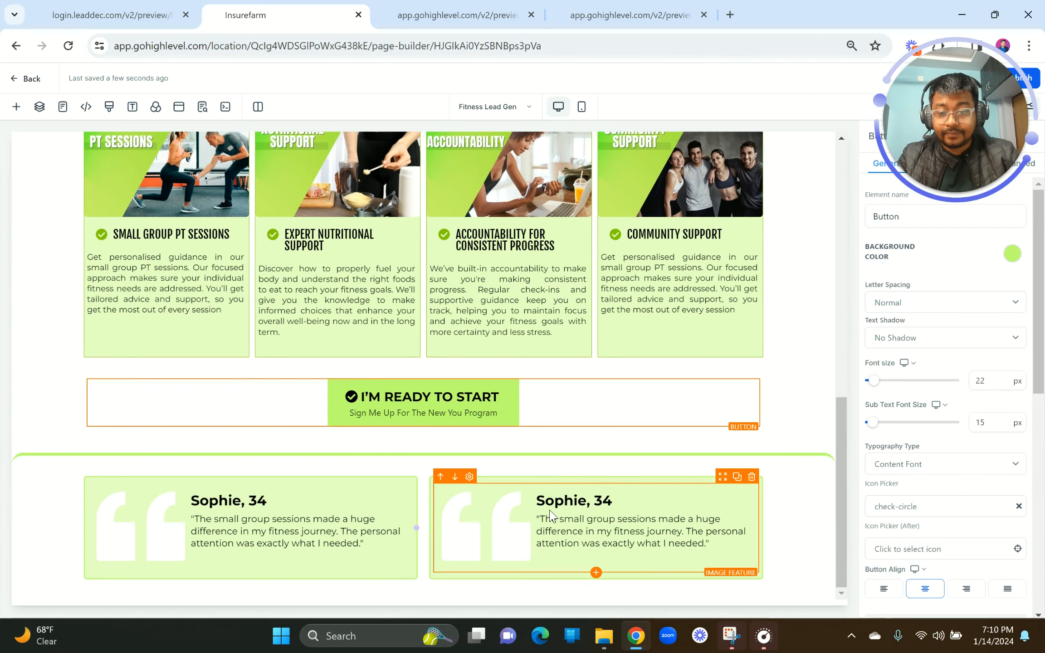
{"action": "left_click", "coordinate": [741, 461]}
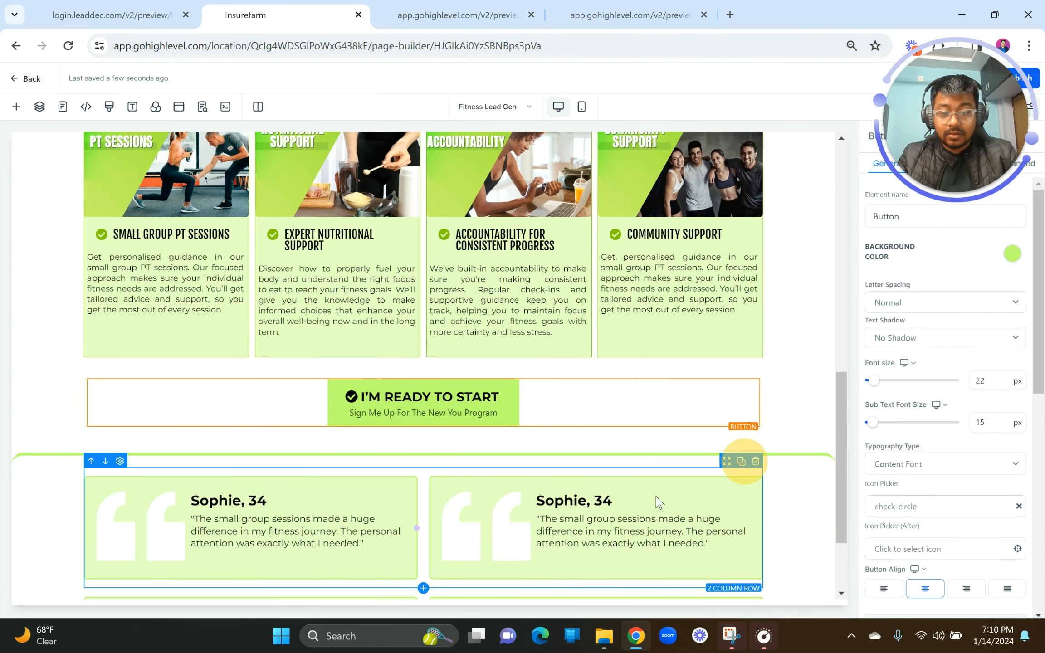
{"action": "scroll", "coordinate": [650, 499], "scroll_direction": "down", "scroll_amount": 2}
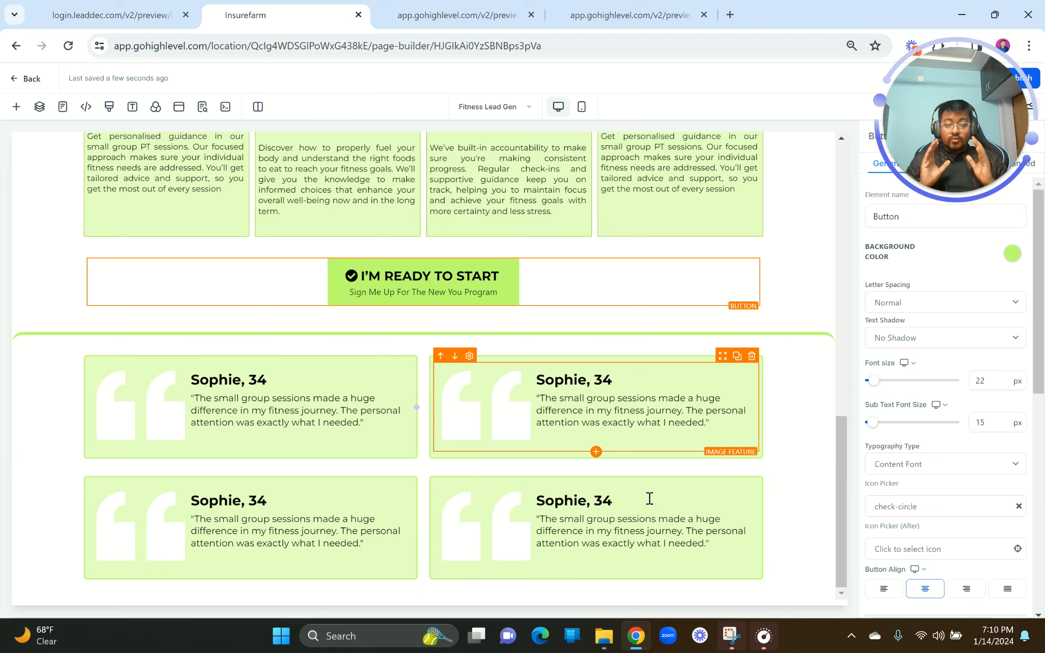
Step: Paste the second testimonial's name and age into the top-right card heading and bold it
{"action": "left_click", "coordinate": [124, 8]}
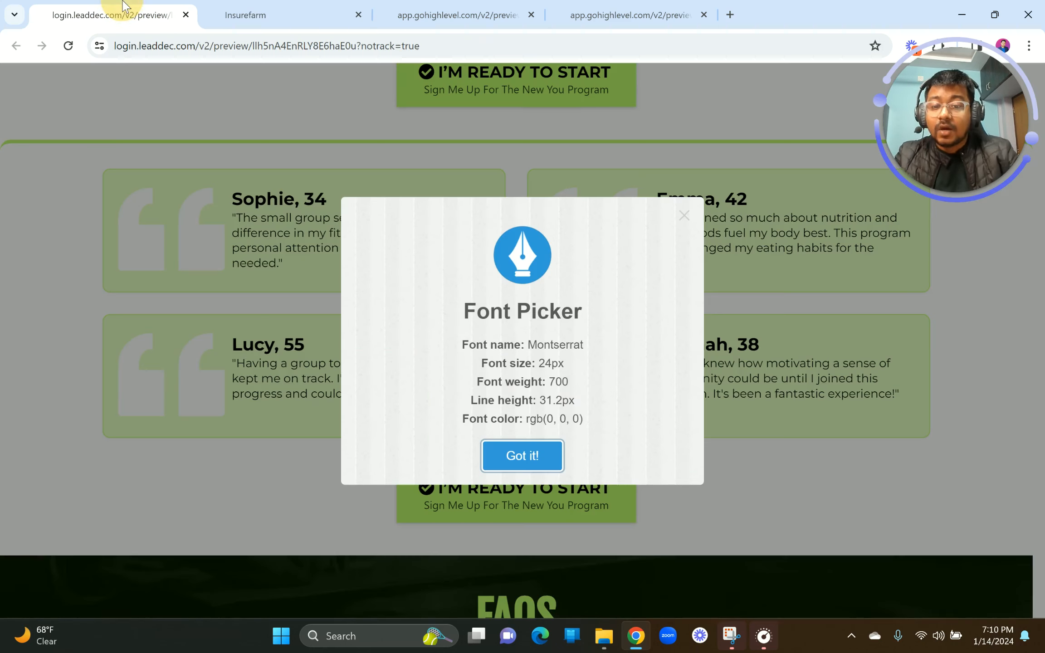
{"action": "left_click", "coordinate": [689, 199]}
{"action": "left_click_drag", "start_coordinate": [658, 200], "coordinate": [751, 210]}
{"action": "key", "text": "ctrl+c"}
{"action": "left_click", "coordinate": [290, 14]}
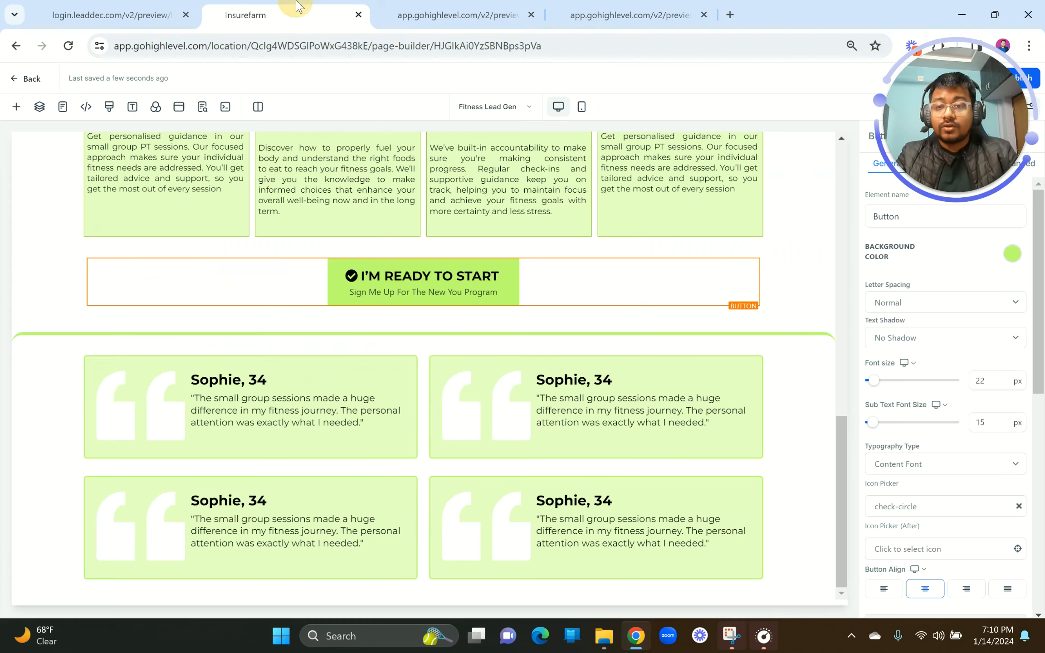
{"action": "triple_click", "coordinate": [567, 381]}
{"action": "key", "text": "ctrl+v"}
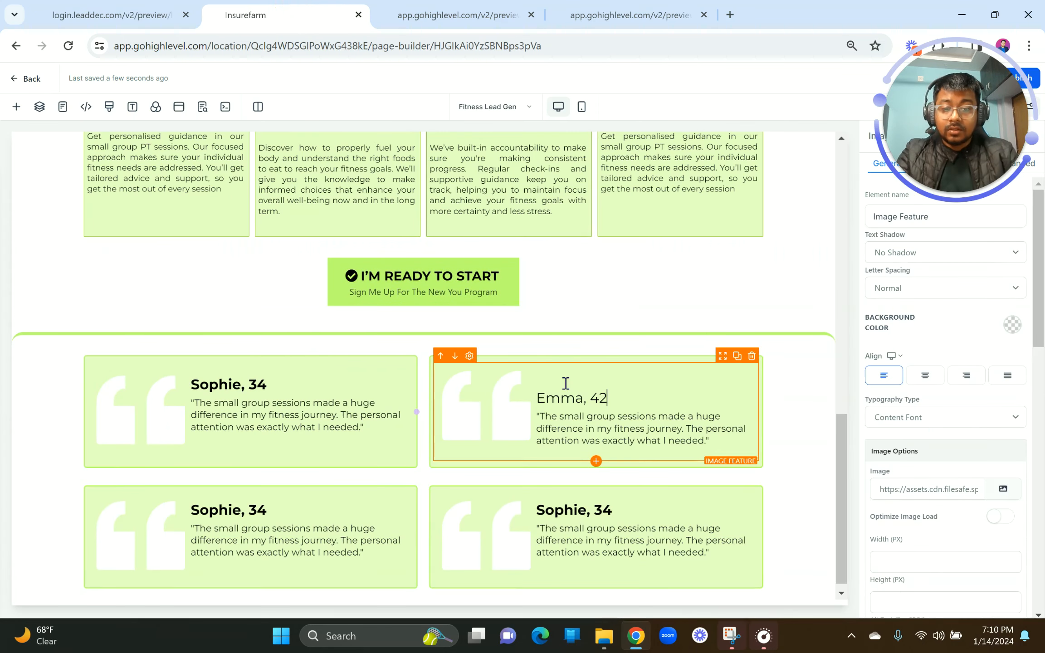
{"action": "key", "text": "BackSpace"}
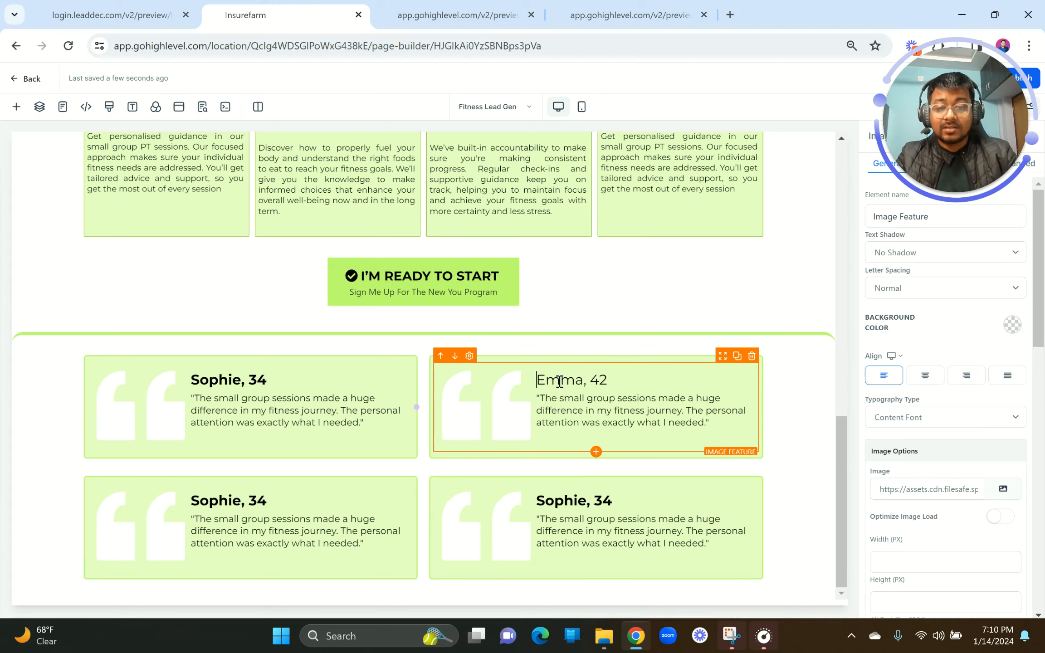
{"action": "triple_click", "coordinate": [559, 383]}
{"action": "left_click", "coordinate": [536, 406]}
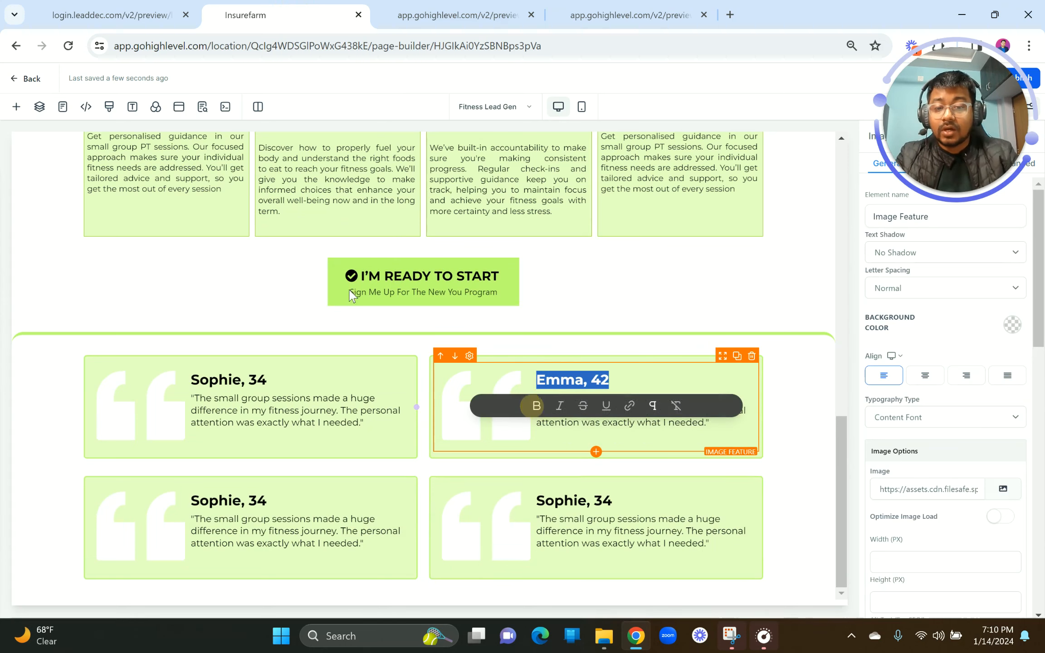
Step: Replace the top-right card's quote with the copied nutrition testimonial
{"action": "left_click", "coordinate": [130, 13]}
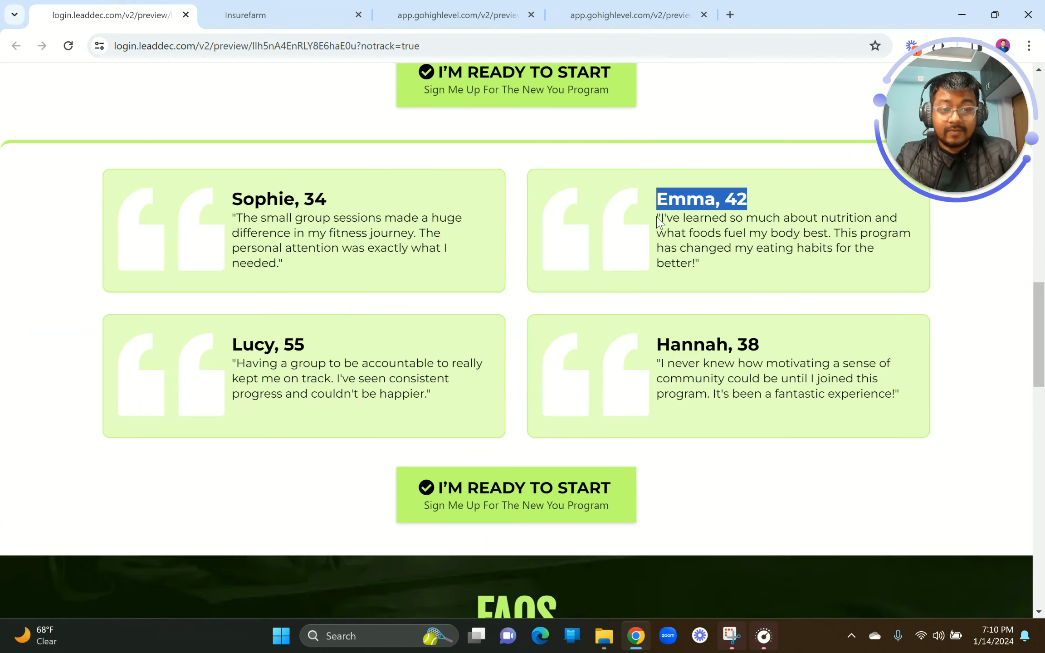
{"action": "left_click_drag", "start_coordinate": [658, 221], "coordinate": [726, 266]}
{"action": "key", "text": "ctrl+c"}
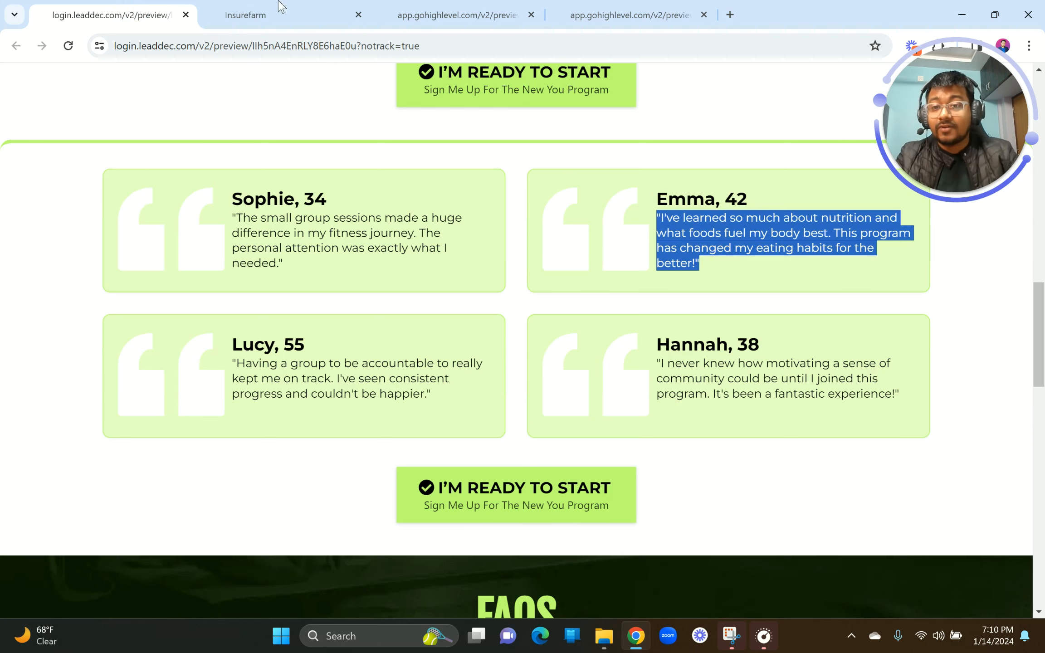
{"action": "left_click", "coordinate": [308, 6]}
{"action": "left_click", "coordinate": [571, 425]}
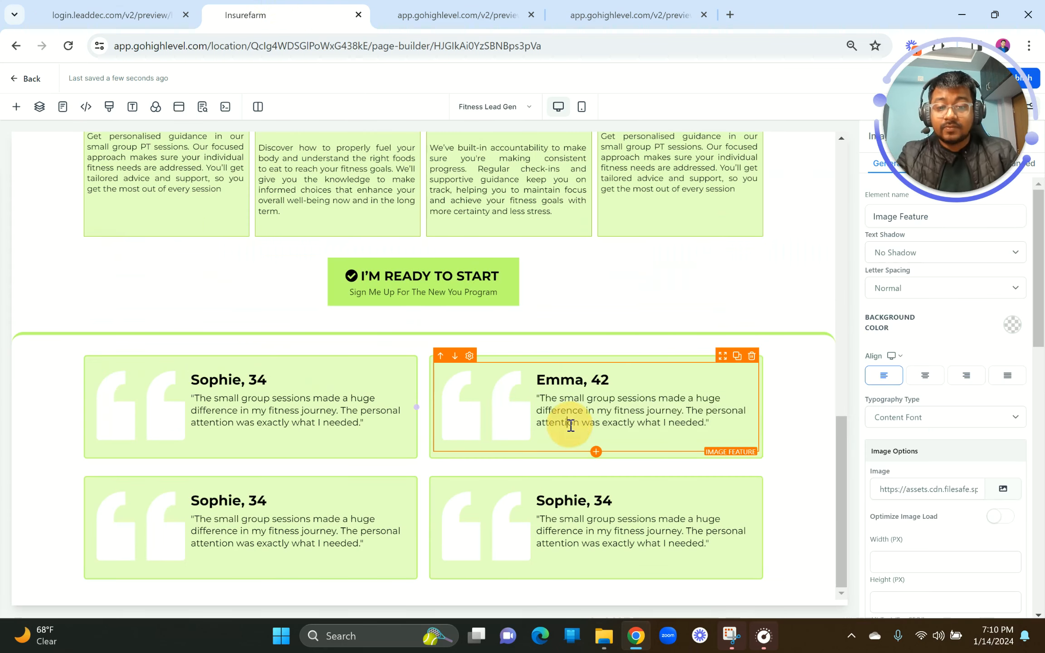
{"action": "key", "text": "ctrl+a"}
{"action": "key", "text": "ctrl+v"}
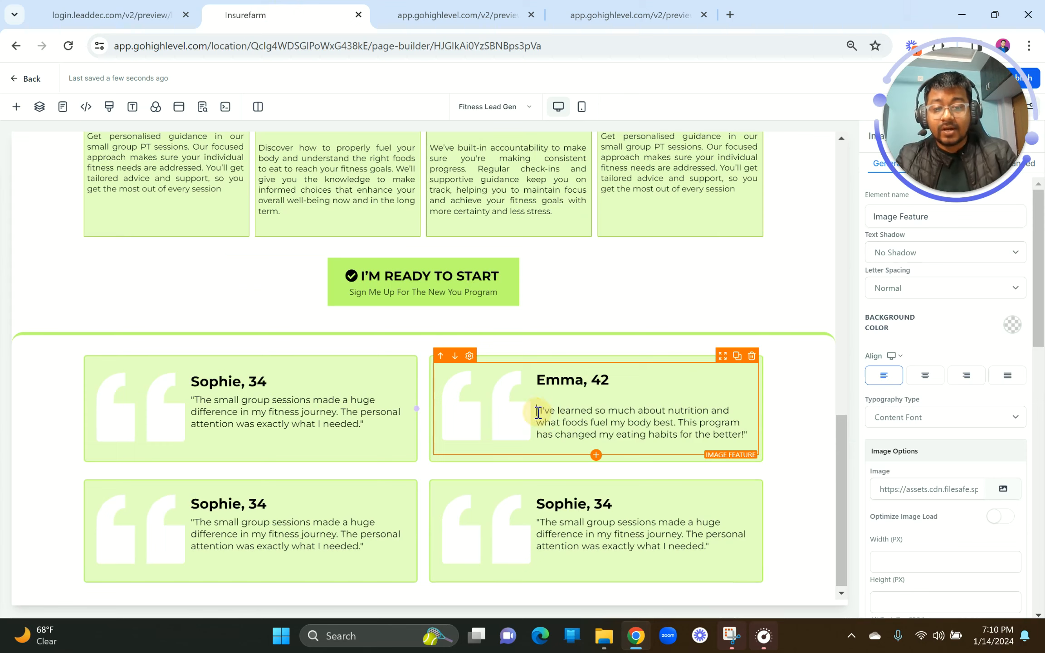
Step: Type the third testimonial's name and age as the bottom-left card heading and bold it
{"action": "left_click", "coordinate": [89, 11]}
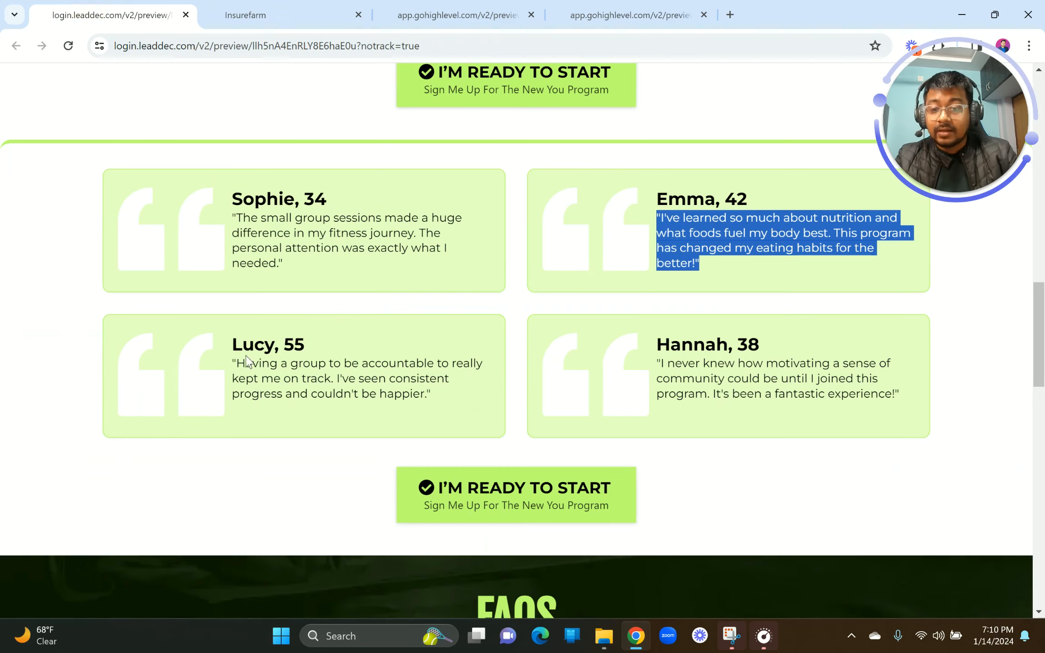
{"action": "left_click", "coordinate": [255, 7]}
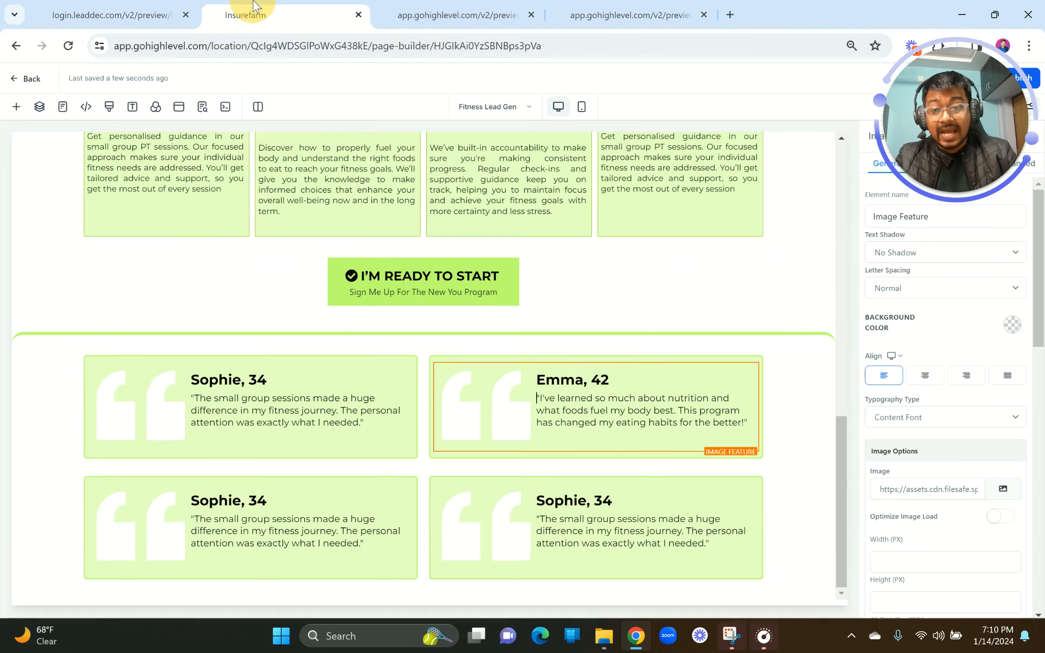
{"action": "triple_click", "coordinate": [257, 499]}
{"action": "type", "text": "Lucy, 55"}
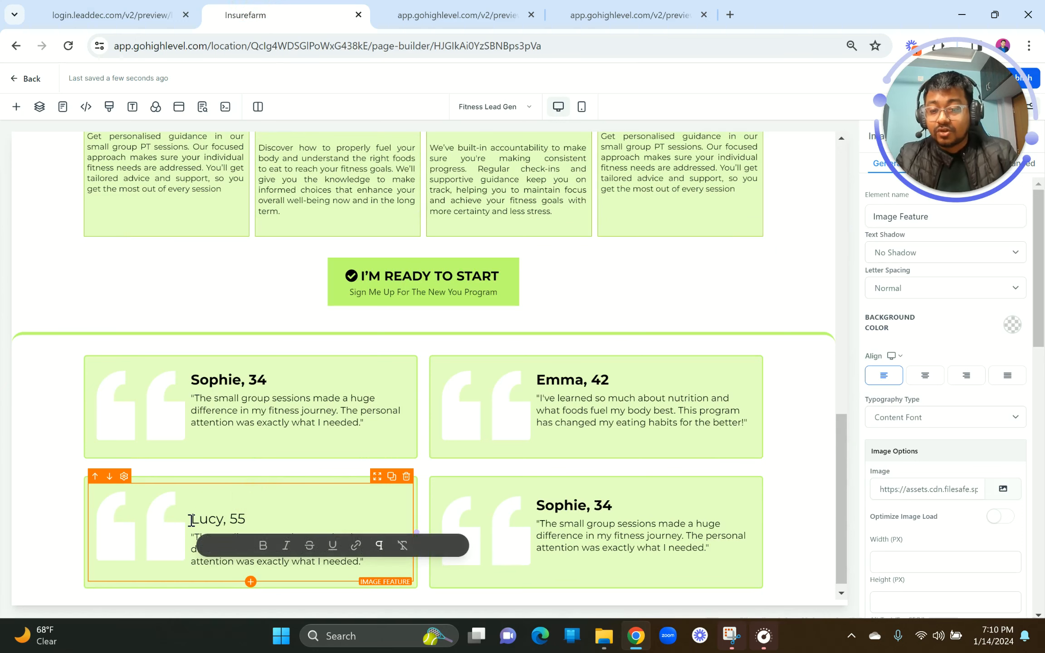
{"action": "left_click", "coordinate": [192, 520]}
{"action": "key", "text": "BackSpace"}
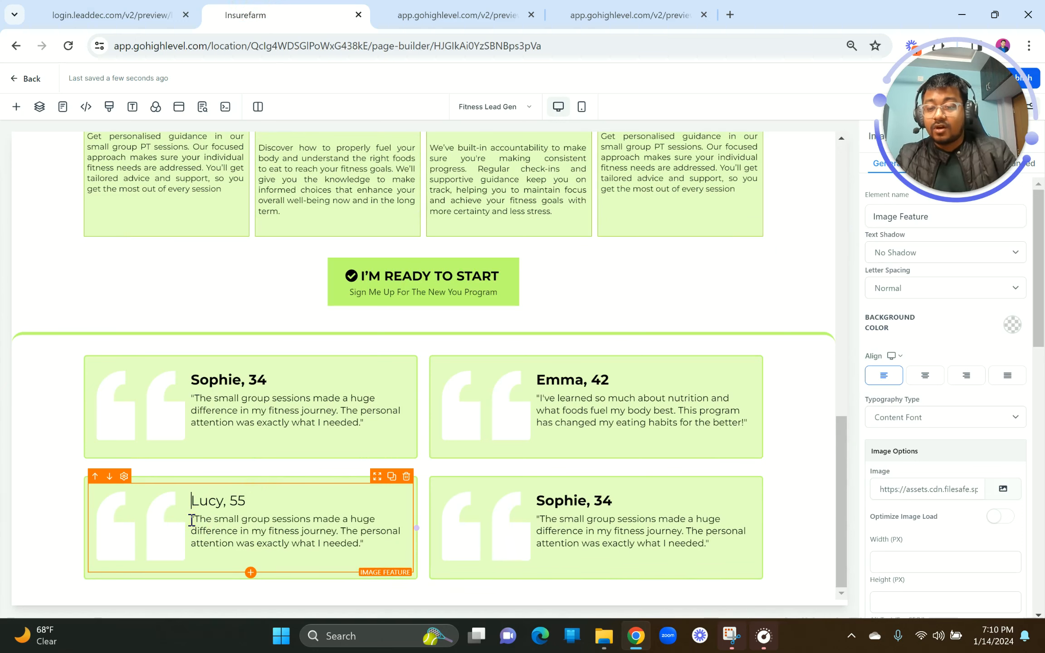
{"action": "triple_click", "coordinate": [229, 501]}
{"action": "left_click", "coordinate": [183, 526]}
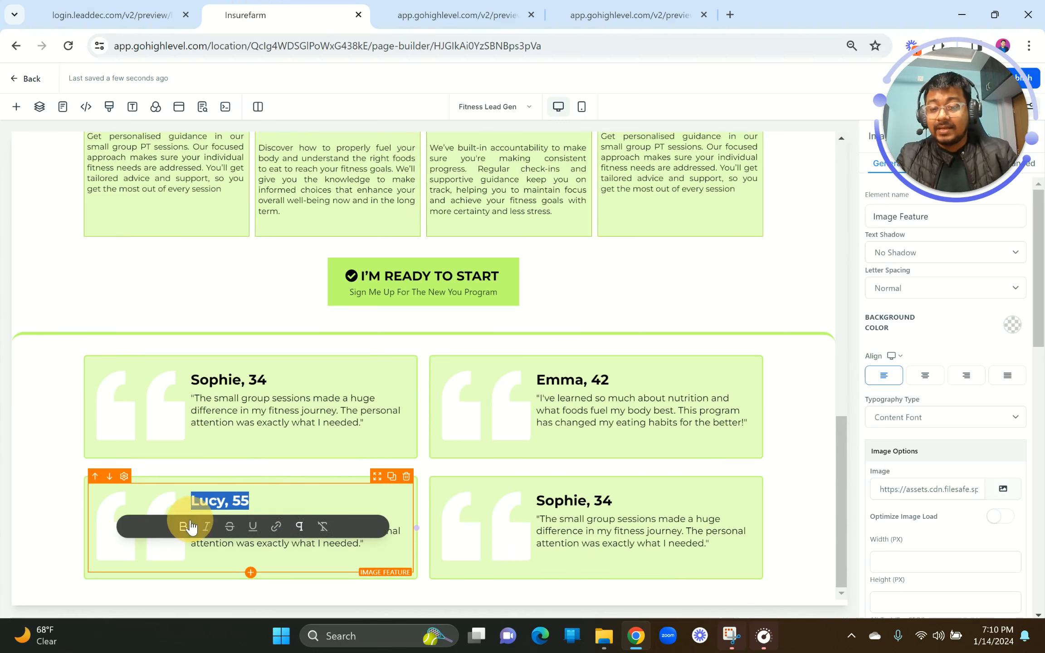
Step: Paste the accountability testimonial over the bottom-left card's placeholder quote
{"action": "left_click", "coordinate": [122, 5]}
{"action": "mouse_move", "coordinate": [232, 363]}
{"action": "left_mouse_down"}
{"action": "mouse_move", "coordinate": [452, 403]}
{"action": "mouse_move", "coordinate": [233, 362]}
{"action": "left_mouse_up"}
{"action": "key", "text": "ctrl+c"}
{"action": "left_click", "coordinate": [443, 398]}
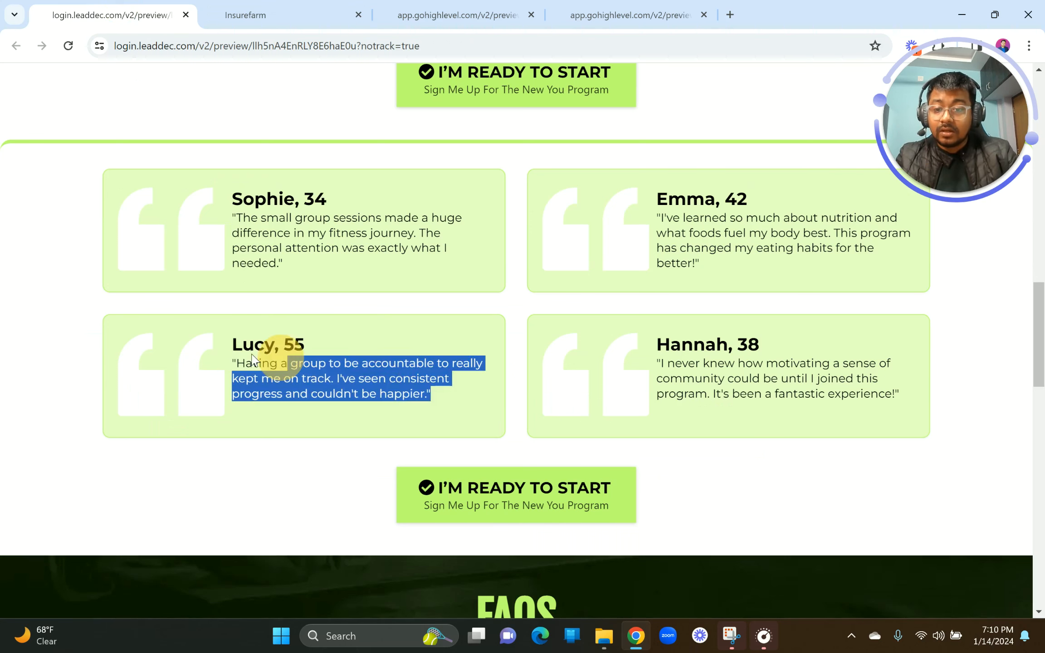
{"action": "left_click", "coordinate": [255, 4]}
{"action": "left_click", "coordinate": [245, 541]}
{"action": "triple_click", "coordinate": [242, 542]}
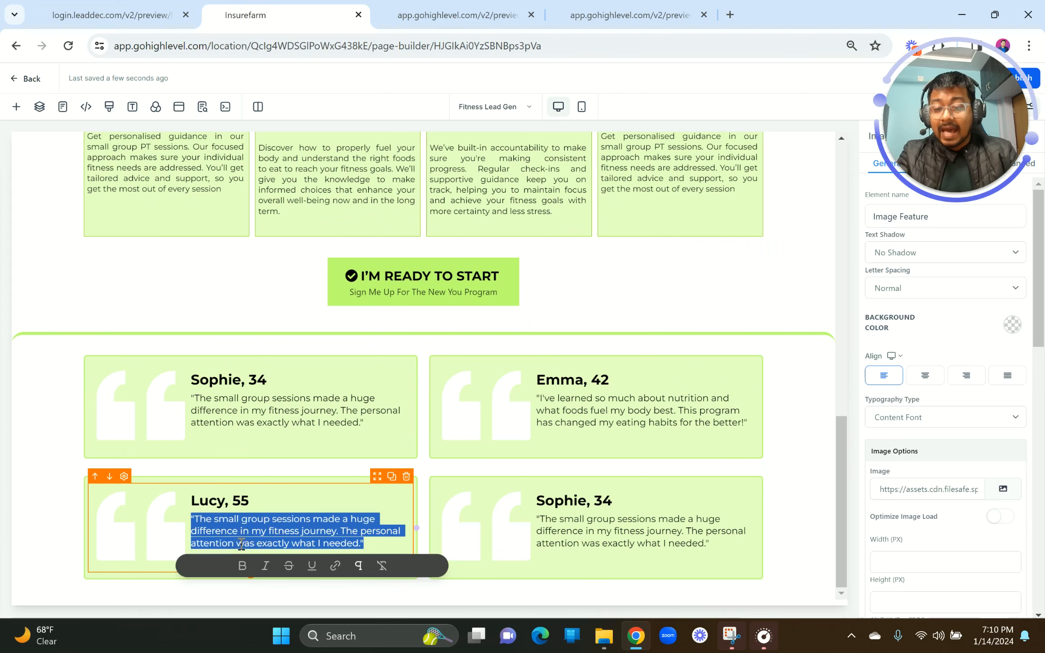
{"action": "key", "text": "ctrl+v"}
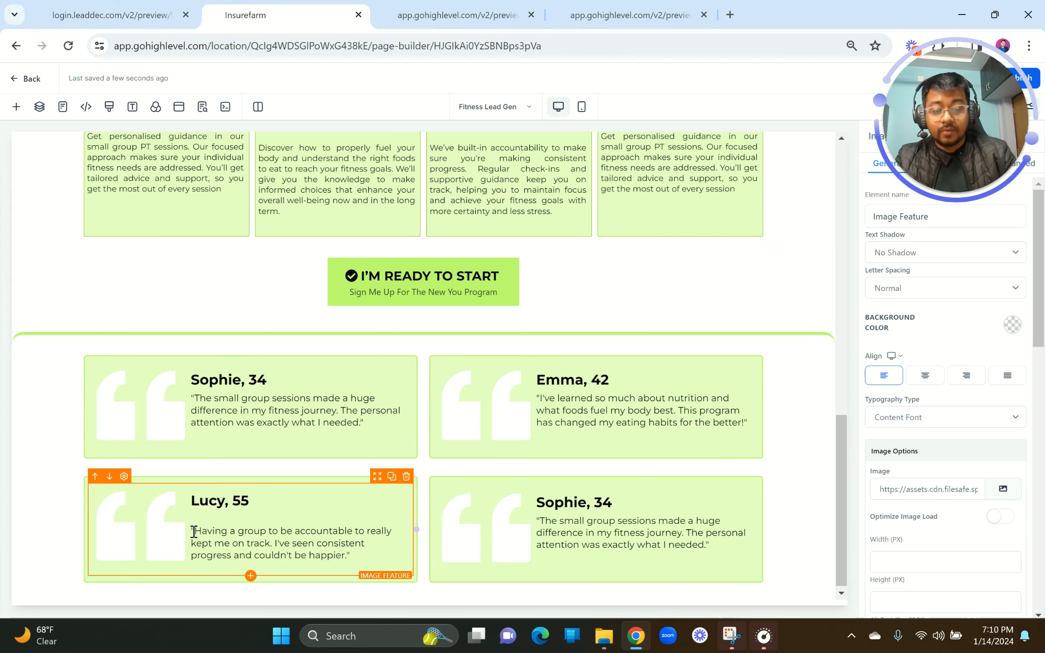
{"action": "left_click", "coordinate": [193, 532]}
{"action": "key", "text": "BackSpace"}
Step: Paste the fourth testimonial's name and age into the bottom-right card heading and bold it
{"action": "left_click", "coordinate": [112, 13]}
{"action": "left_click_drag", "start_coordinate": [657, 346], "coordinate": [767, 346]}
{"action": "key", "text": "ctrl+c"}
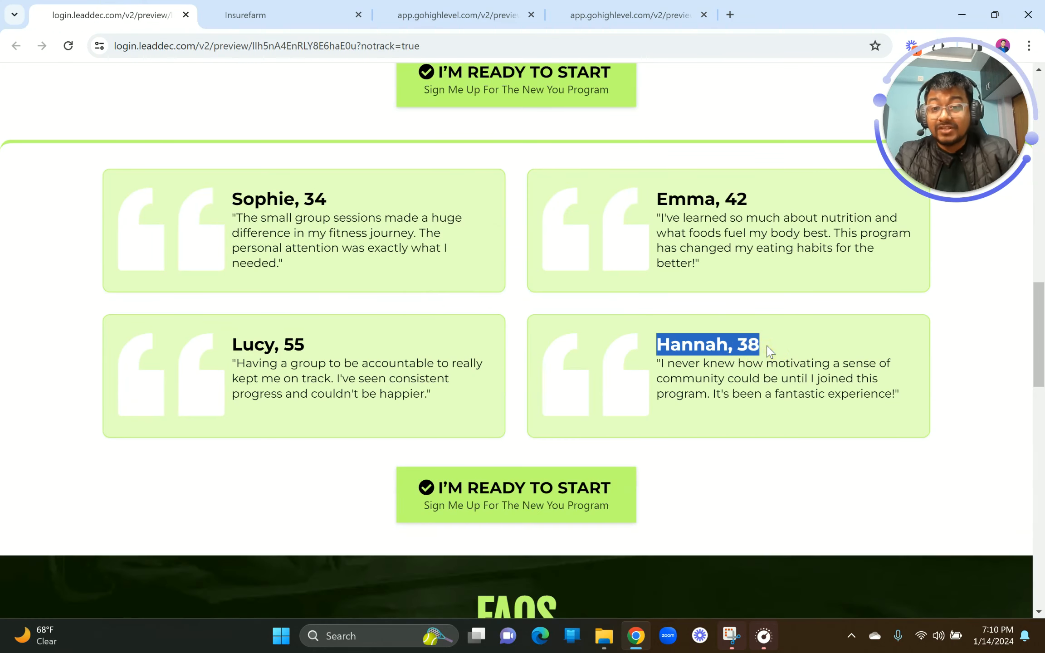
{"action": "left_click", "coordinate": [318, 9]}
{"action": "left_click", "coordinate": [566, 503]}
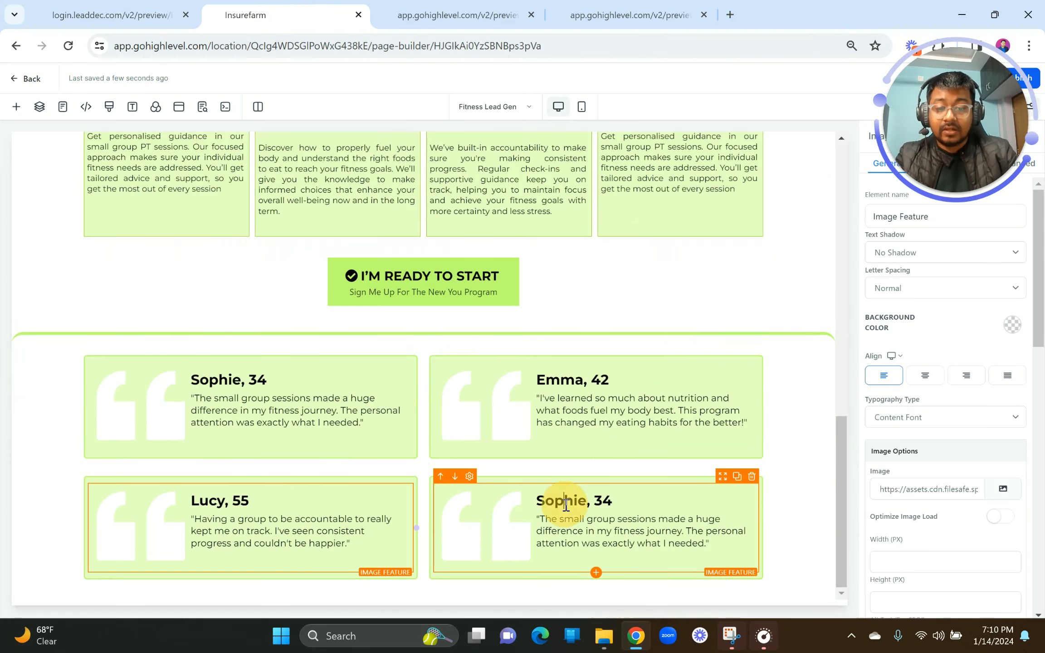
{"action": "triple_click", "coordinate": [566, 504]}
{"action": "key", "text": "ctrl+v"}
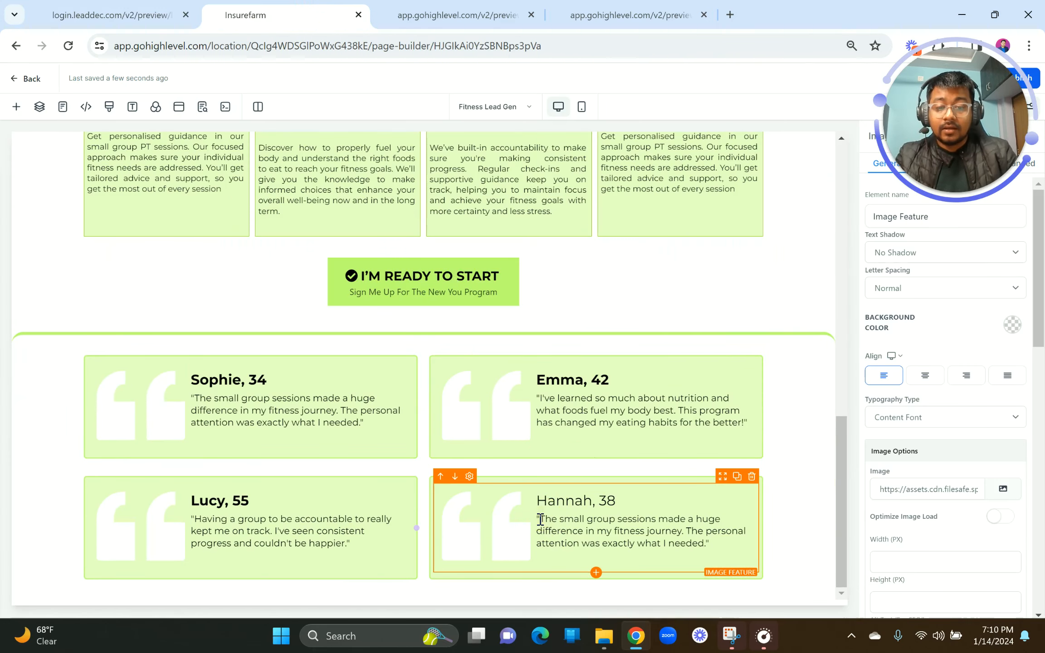
{"action": "triple_click", "coordinate": [540, 501]}
{"action": "left_click", "coordinate": [545, 527]}
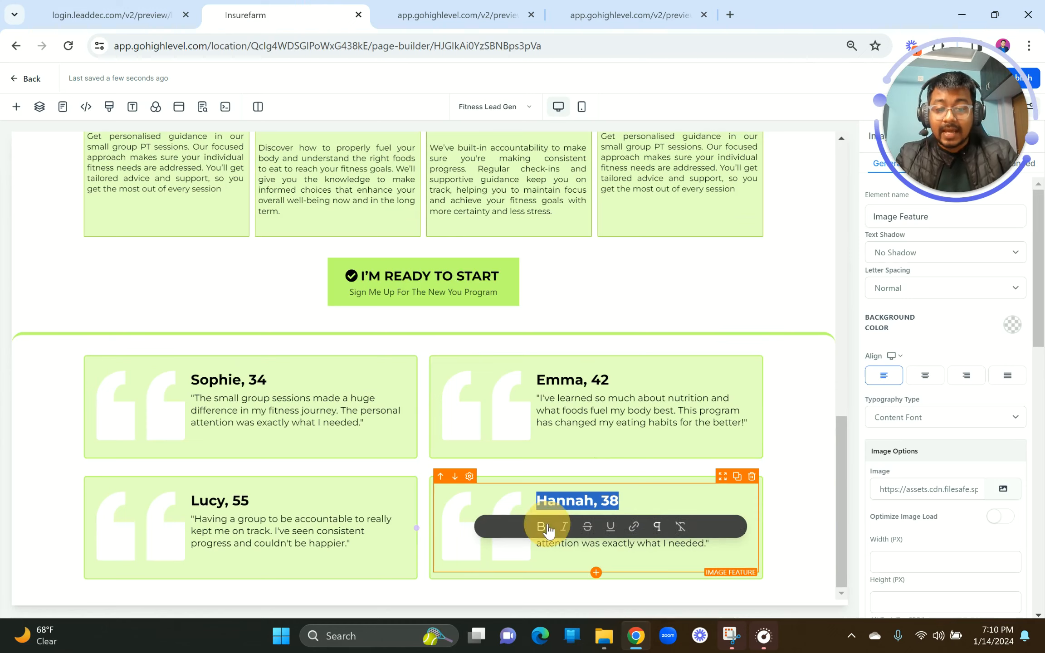
Step: Replace the bottom-right card's quote with the motivating-community testimonial
{"action": "left_click", "coordinate": [119, 9]}
{"action": "left_click_drag", "start_coordinate": [655, 368], "coordinate": [908, 408]}
{"action": "key", "text": "ctrl+c"}
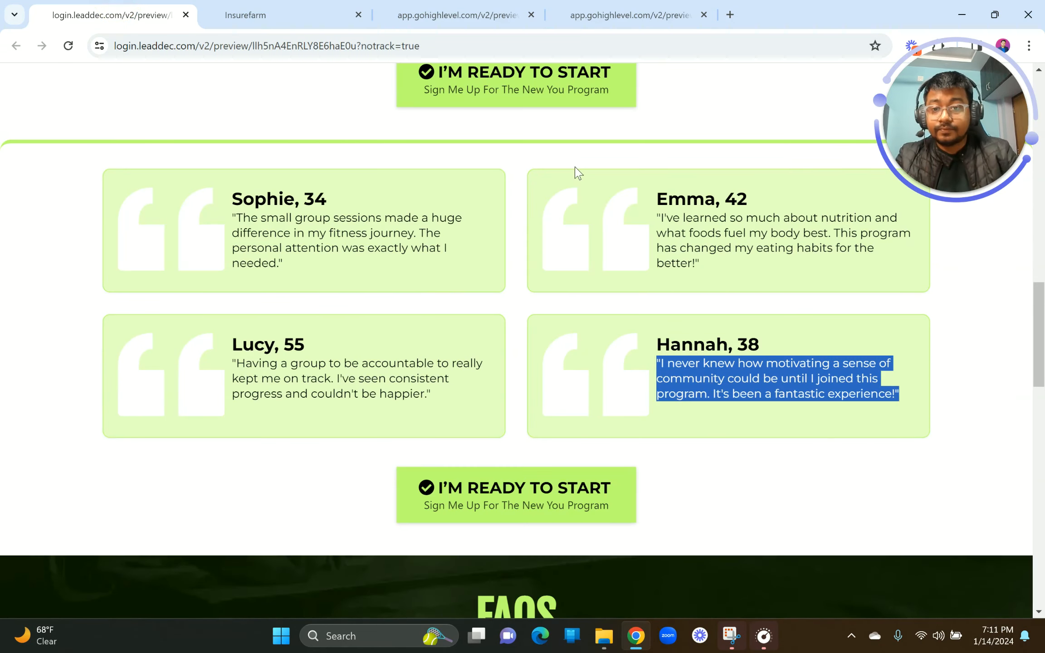
{"action": "left_click", "coordinate": [245, 15]}
{"action": "left_click", "coordinate": [564, 544]}
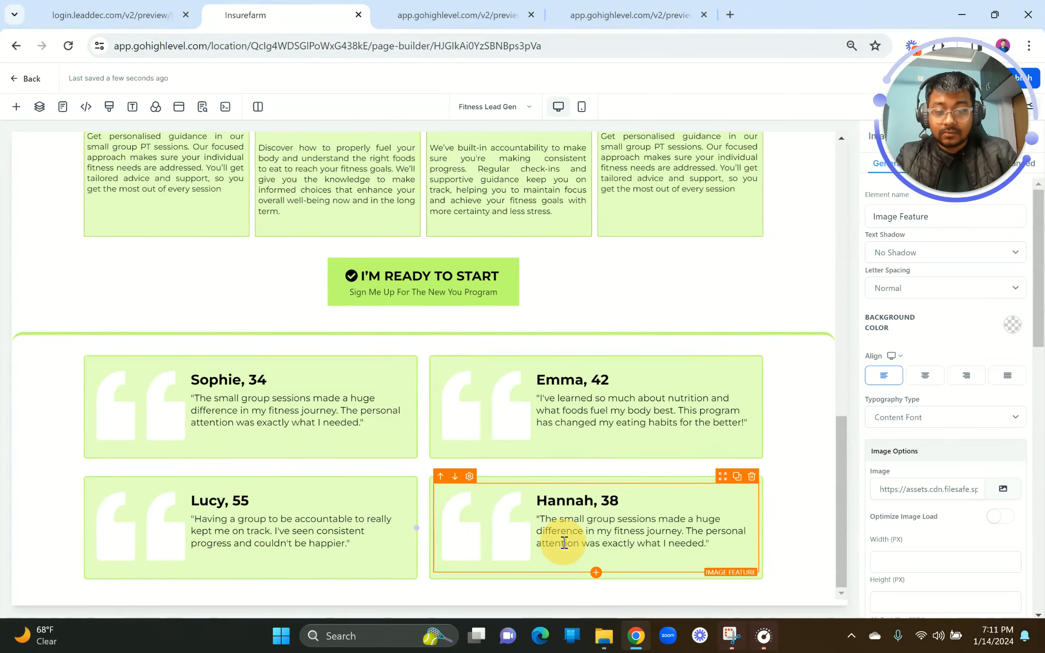
{"action": "triple_click", "coordinate": [564, 544]}
{"action": "key", "text": "ctrl+v"}
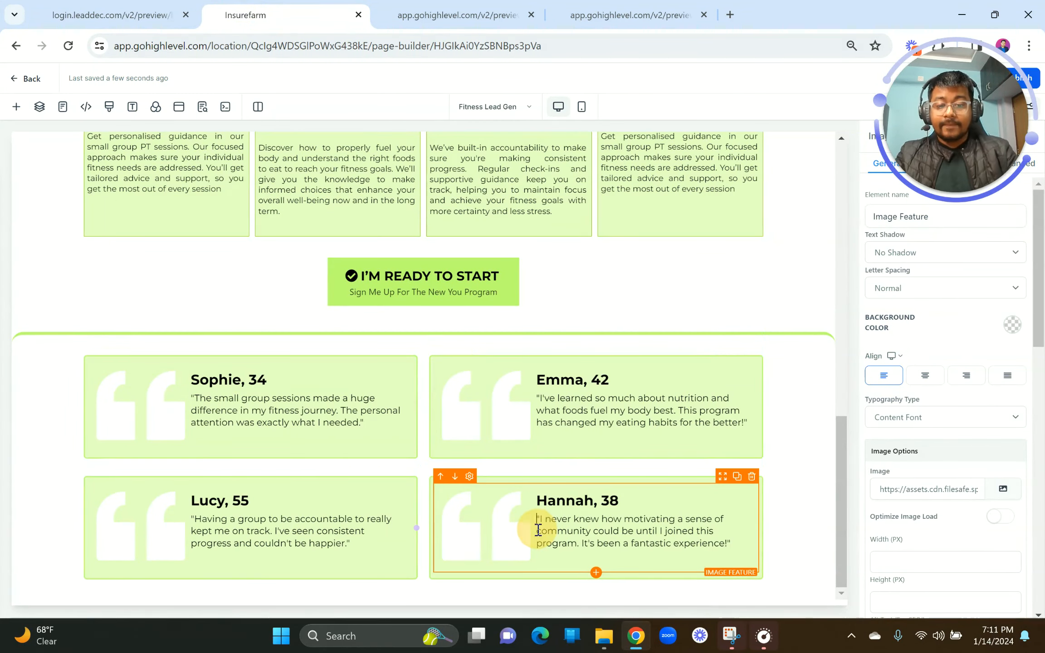
{"action": "scroll", "coordinate": [383, 290], "scroll_direction": "up", "scroll_amount": 8}
{"action": "scroll", "coordinate": [384, 291], "scroll_direction": "up", "scroll_amount": 5}
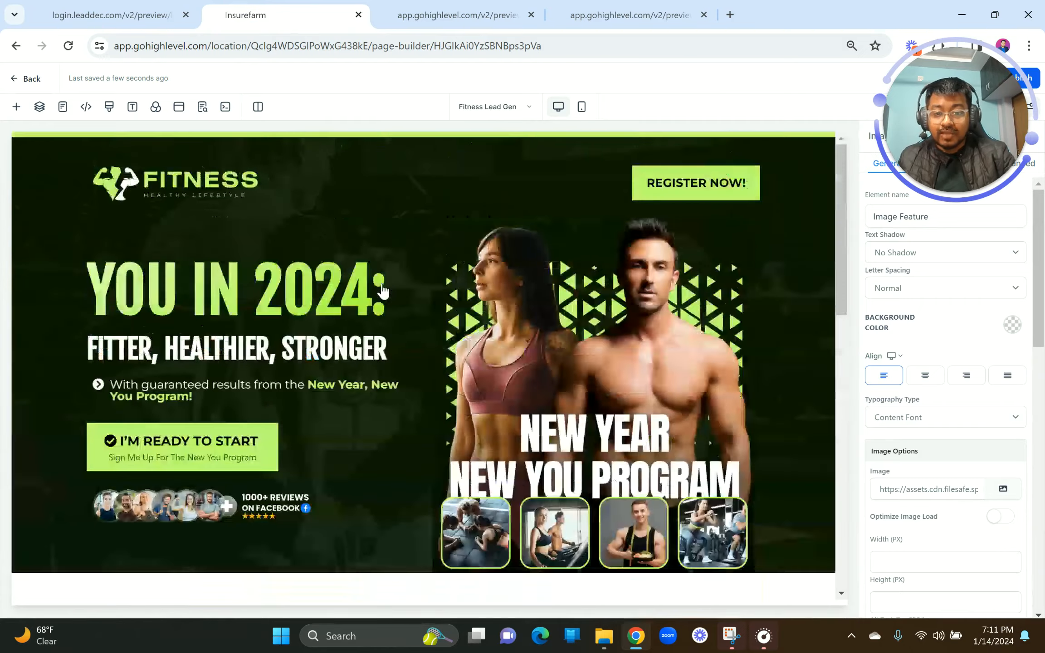
{"action": "scroll", "coordinate": [383, 290], "scroll_direction": "down", "scroll_amount": 15}
{"action": "left_click", "coordinate": [77, 9]}
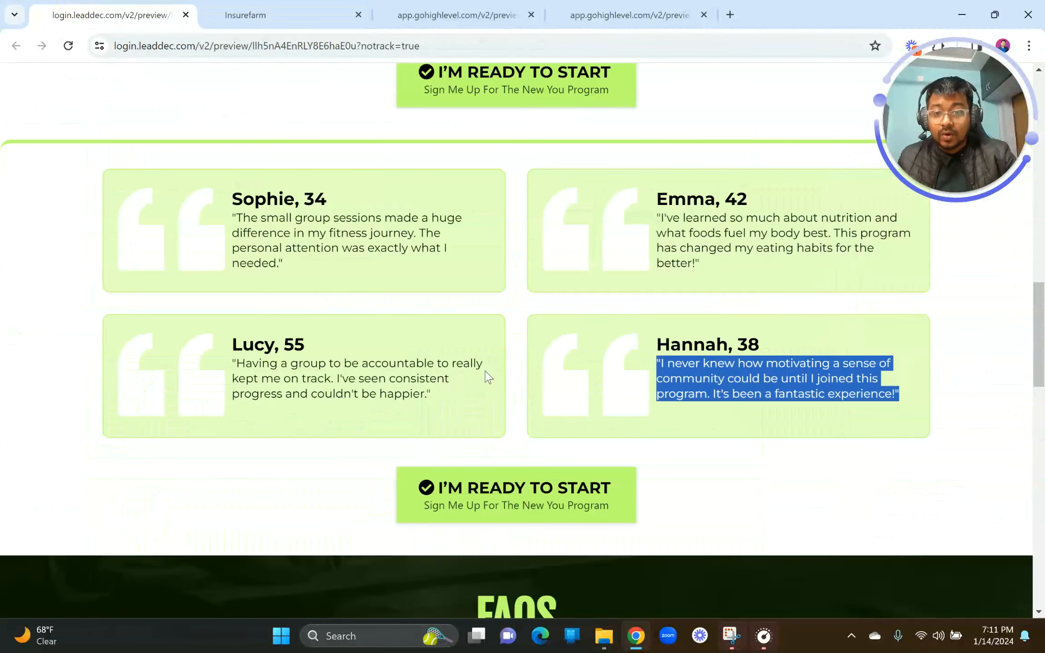
{"action": "left_click", "coordinate": [338, 7]}
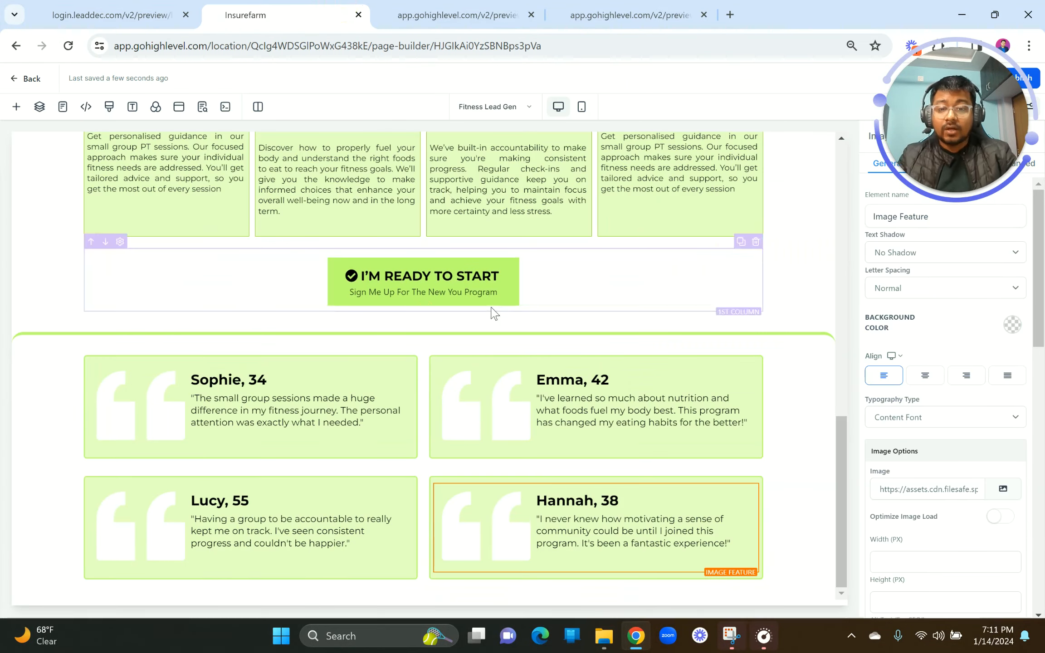
{"action": "scroll", "coordinate": [491, 305], "scroll_direction": "up", "scroll_amount": 15}
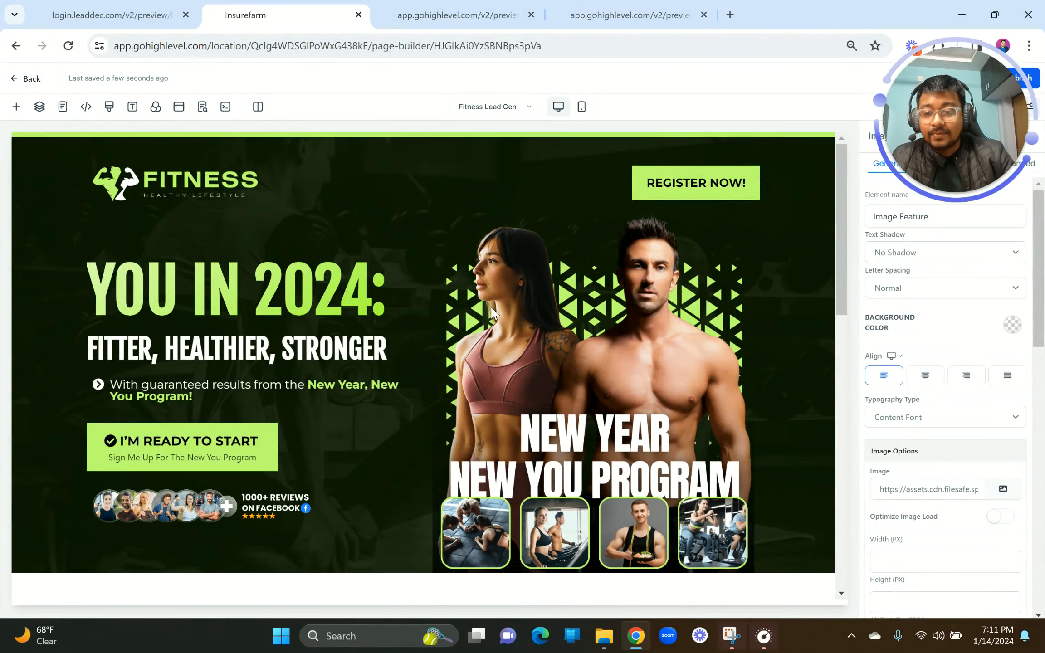
{"action": "scroll", "coordinate": [492, 313], "scroll_direction": "down", "scroll_amount": 2}
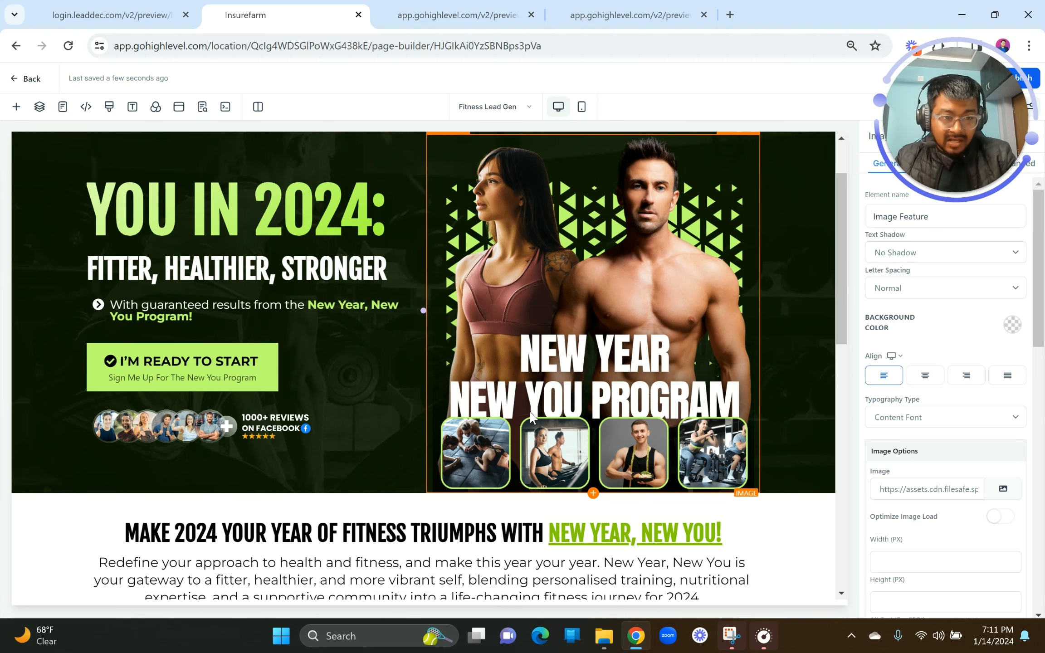
{"action": "scroll", "coordinate": [531, 415], "scroll_direction": "down", "scroll_amount": 9}
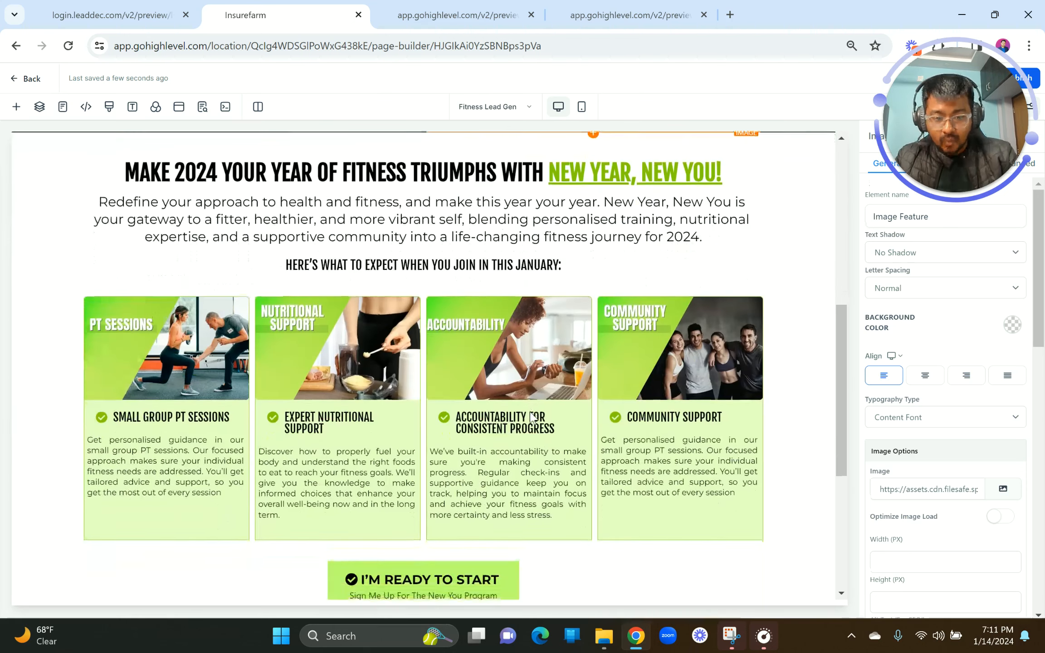
{"action": "scroll", "coordinate": [531, 415], "scroll_direction": "up", "scroll_amount": 11}
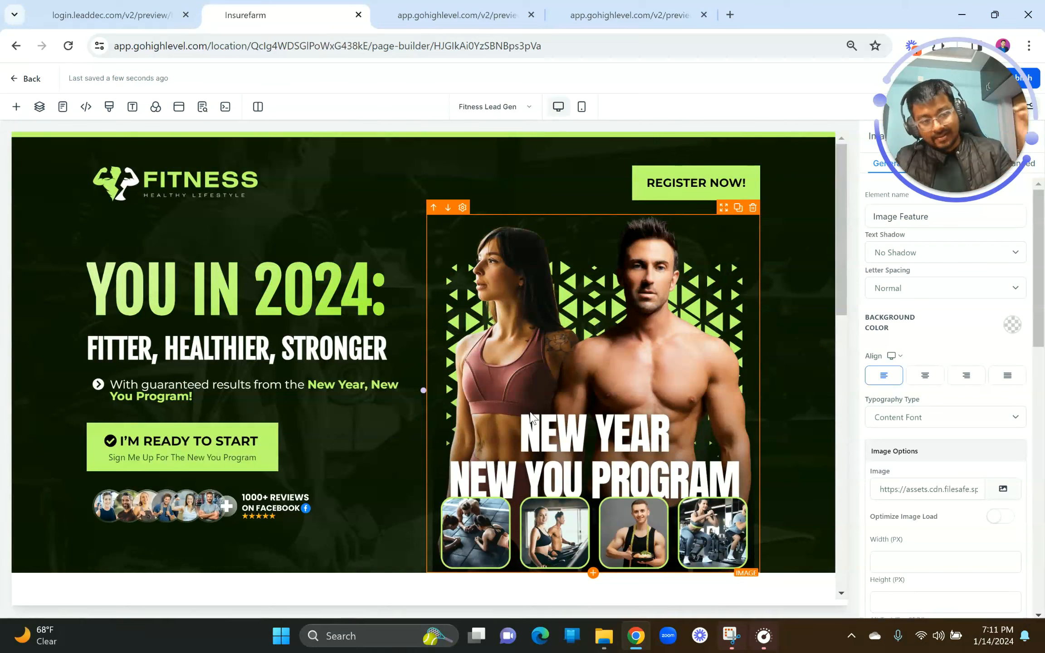
{"action": "scroll", "coordinate": [531, 415], "scroll_direction": "down", "scroll_amount": 10}
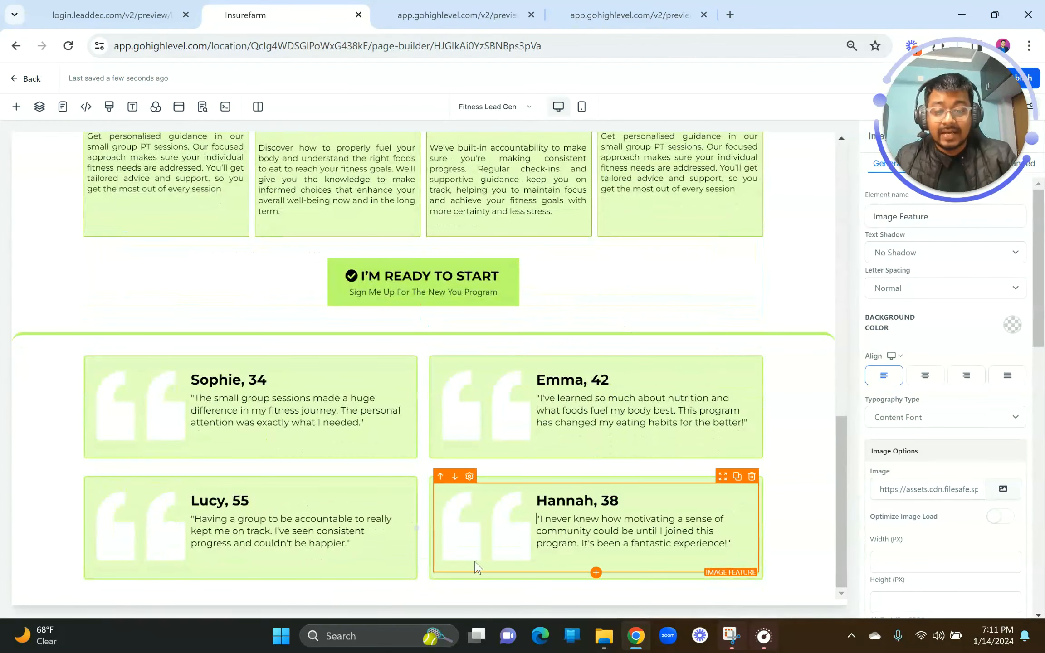
Step: Add a one-column row below the testimonials holding a copy of the I'M READY TO START button
{"action": "left_click", "coordinate": [424, 588]}
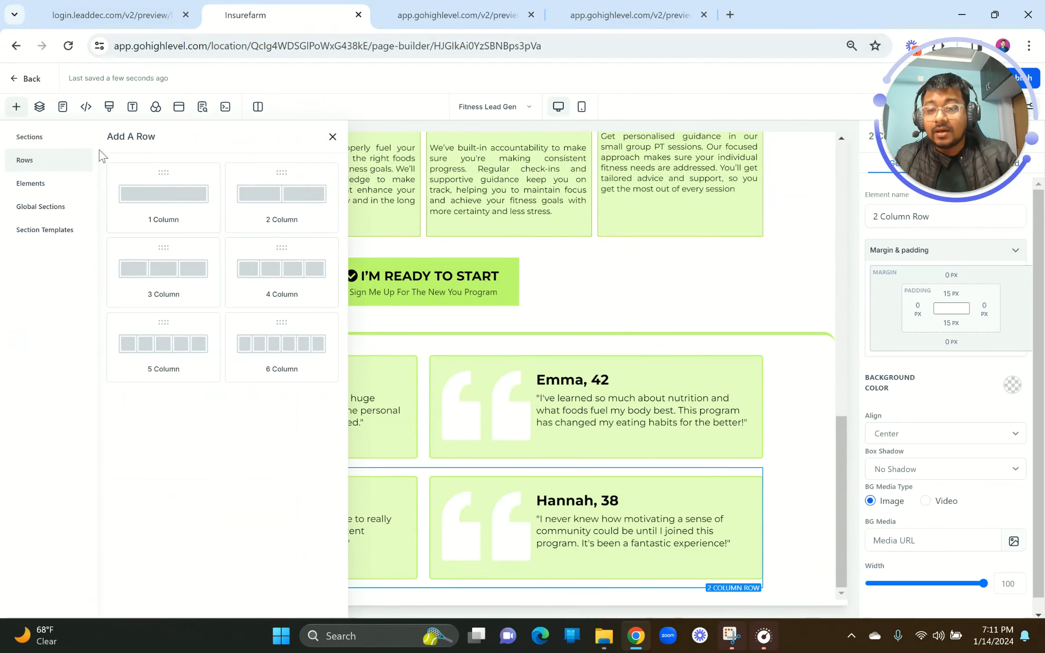
{"action": "left_click", "coordinate": [149, 199]}
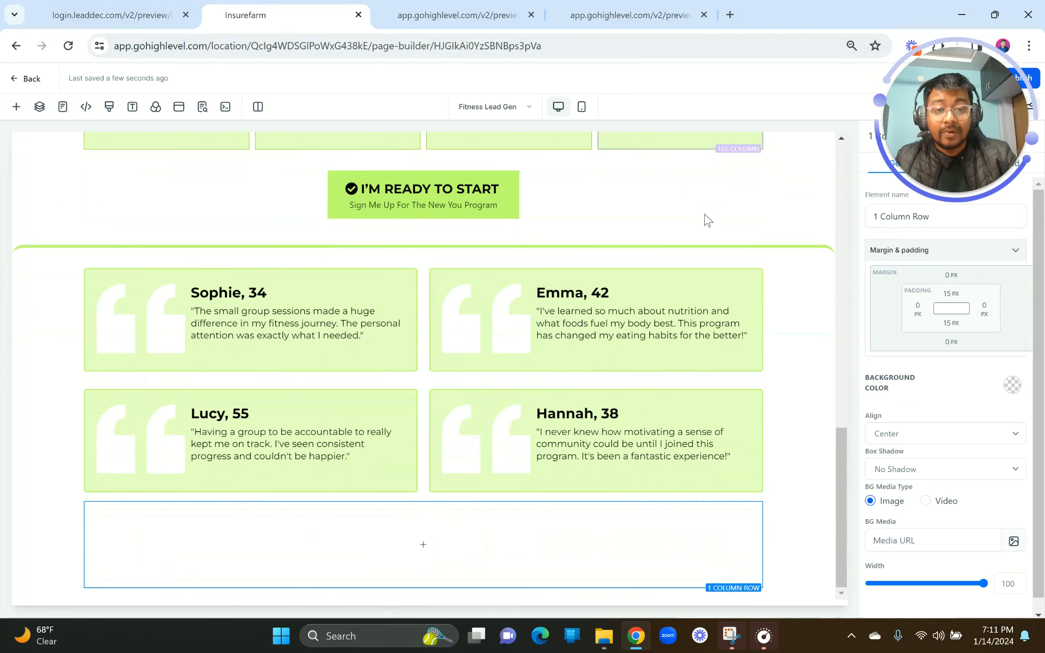
{"action": "left_click_drag", "start_coordinate": [725, 166], "coordinate": [611, 156]}
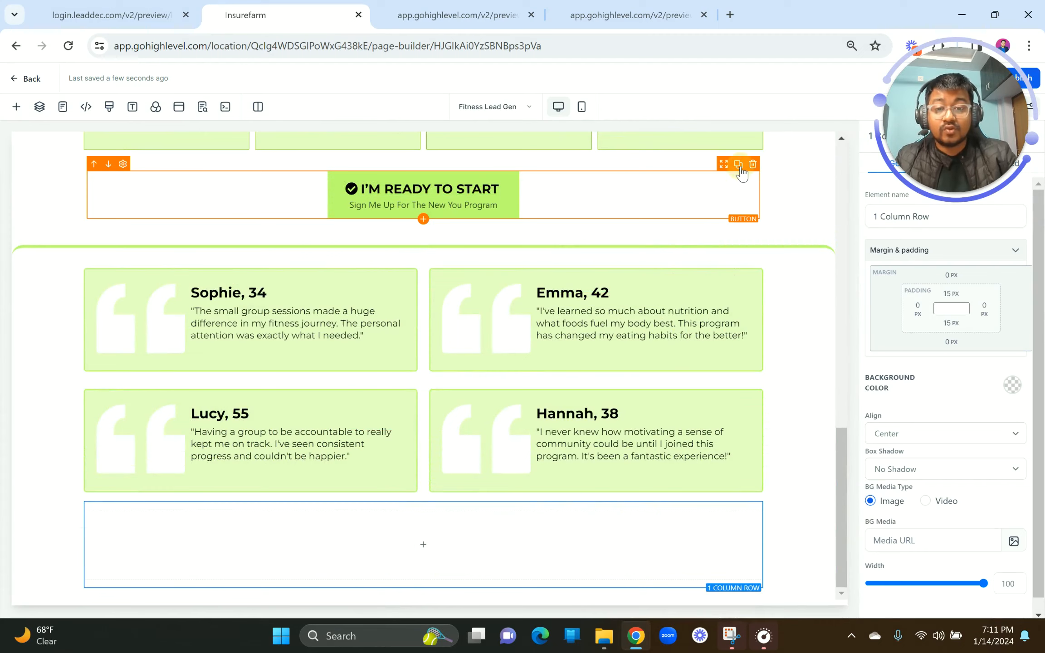
{"action": "left_click", "coordinate": [738, 164]}
{"action": "left_click_drag", "start_coordinate": [727, 222], "coordinate": [608, 576]}
Step: Set the top padding of the new row (15) and its column (10) to 0
{"action": "left_click", "coordinate": [567, 507]}
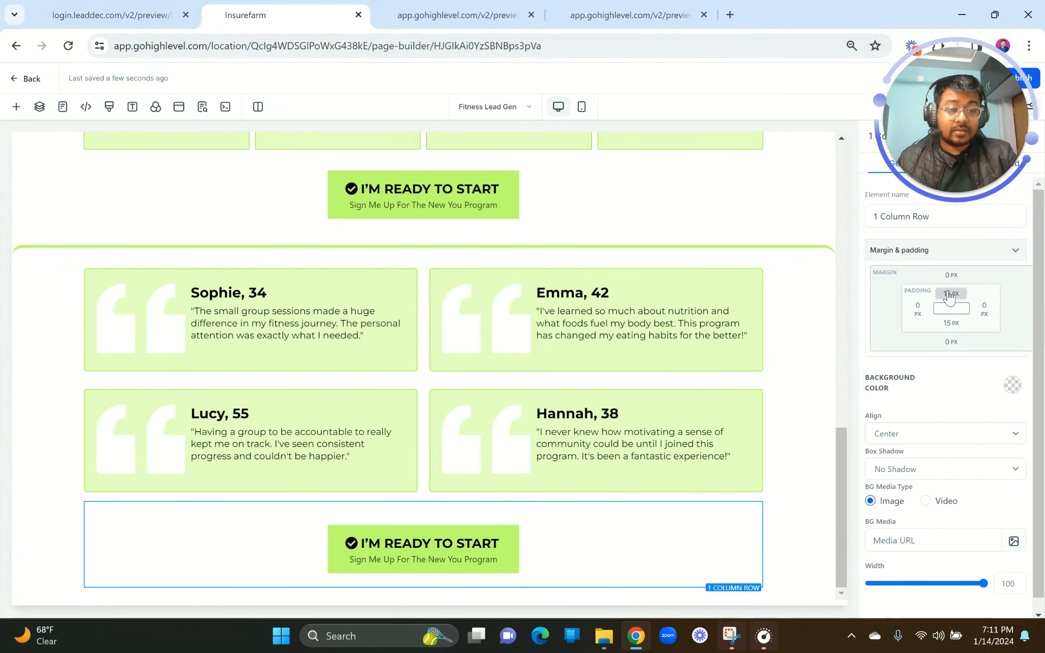
{"action": "left_click", "coordinate": [950, 295]}
{"action": "double_click", "coordinate": [982, 319]}
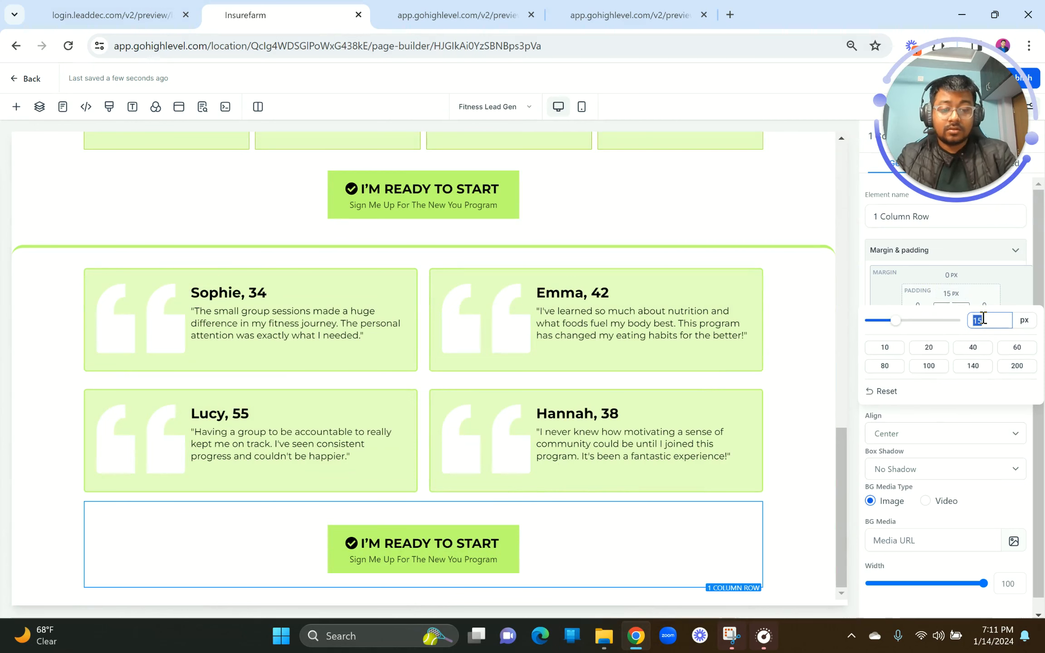
{"action": "type", "text": "0"}
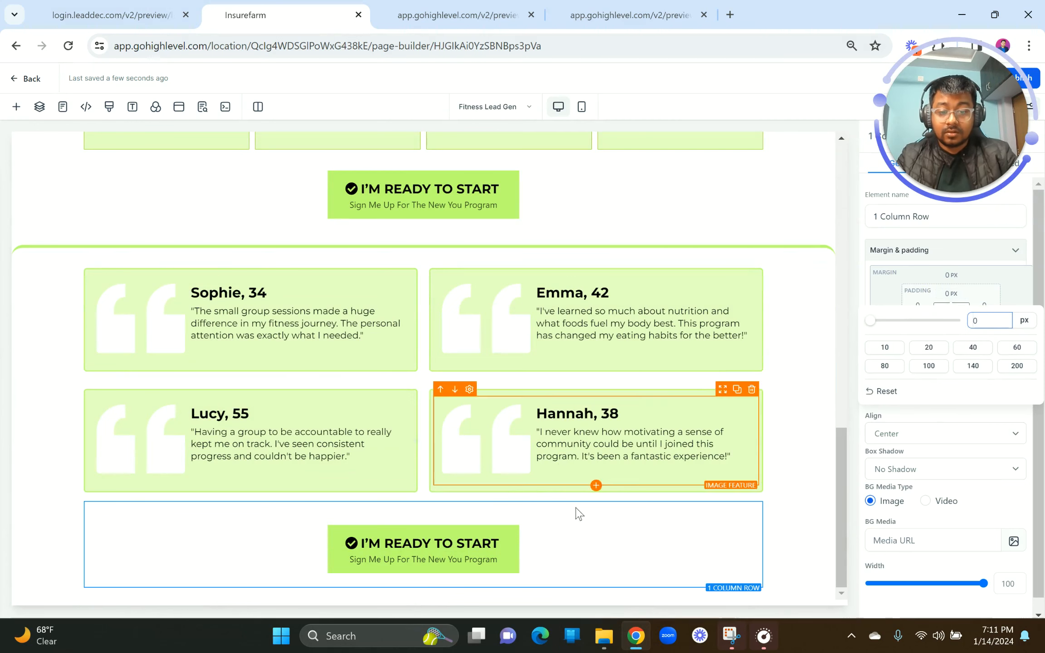
{"action": "left_click", "coordinate": [492, 522]}
{"action": "left_click", "coordinate": [951, 295]}
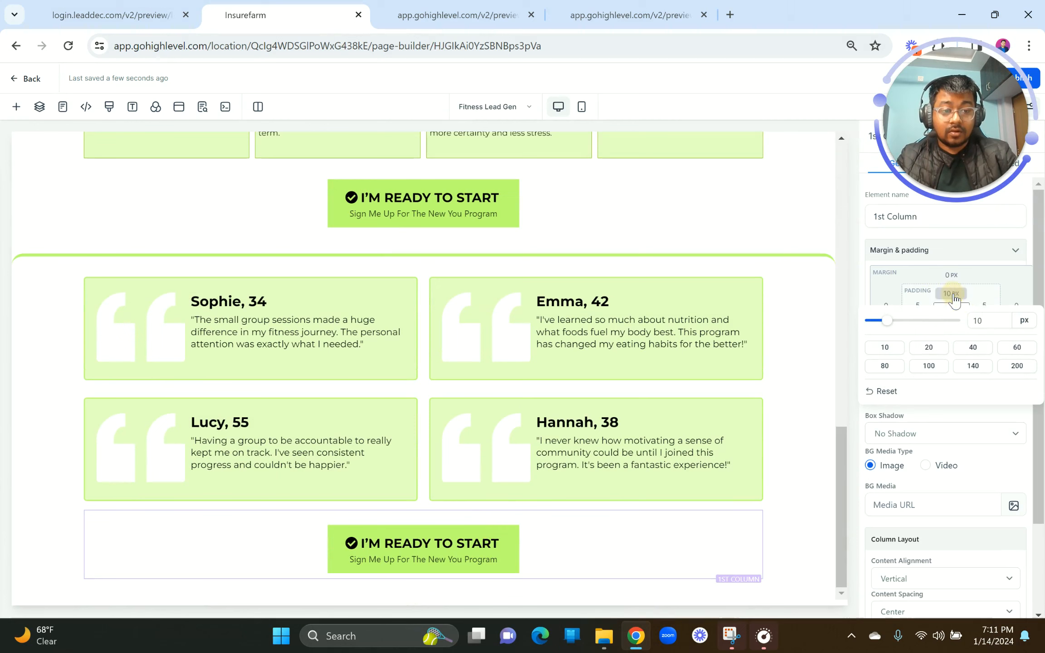
{"action": "double_click", "coordinate": [991, 318]}
{"action": "type", "text": "0"}
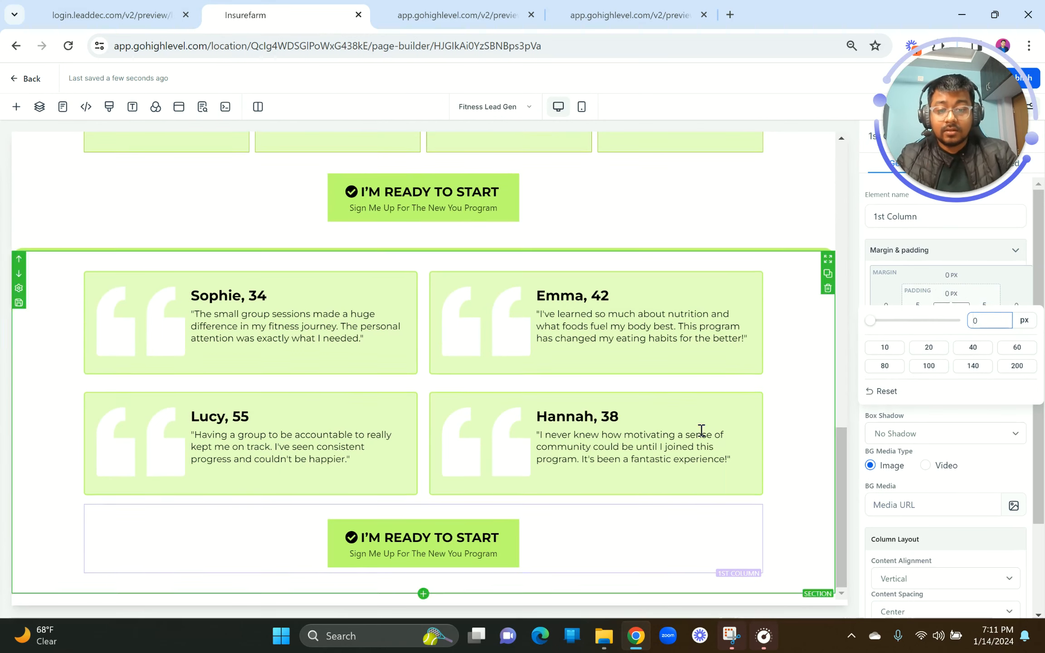
{"action": "left_click", "coordinate": [700, 429]}
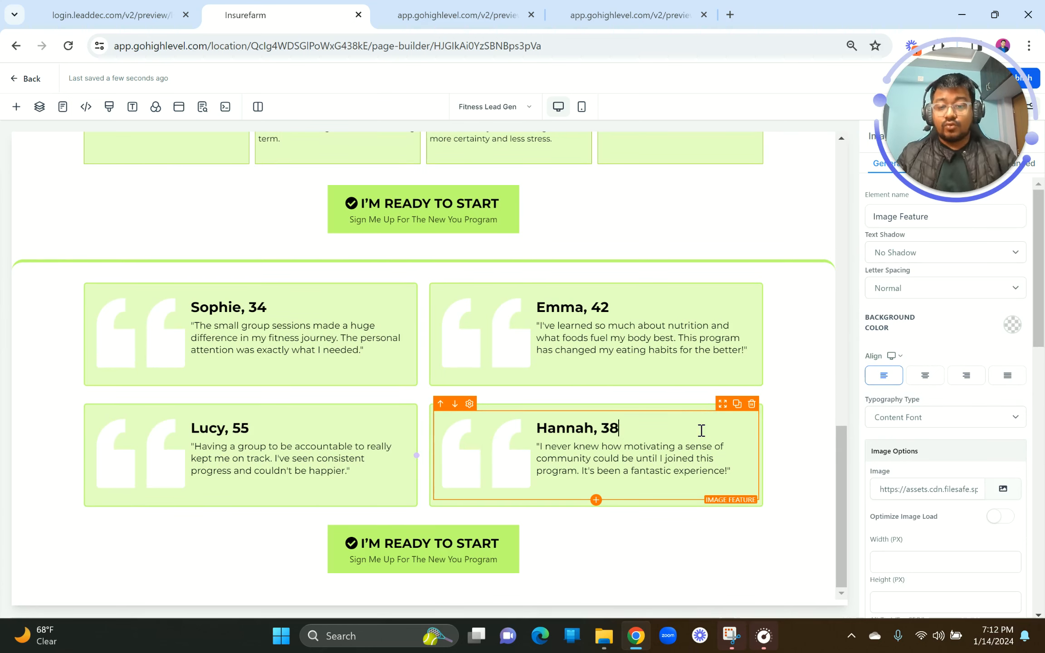
Step: Compare the button row against the live preview tab
{"action": "left_click", "coordinate": [114, 13]}
{"action": "left_click", "coordinate": [220, 11]}
{"action": "left_click", "coordinate": [164, 7]}
{"action": "left_click", "coordinate": [268, 13]}
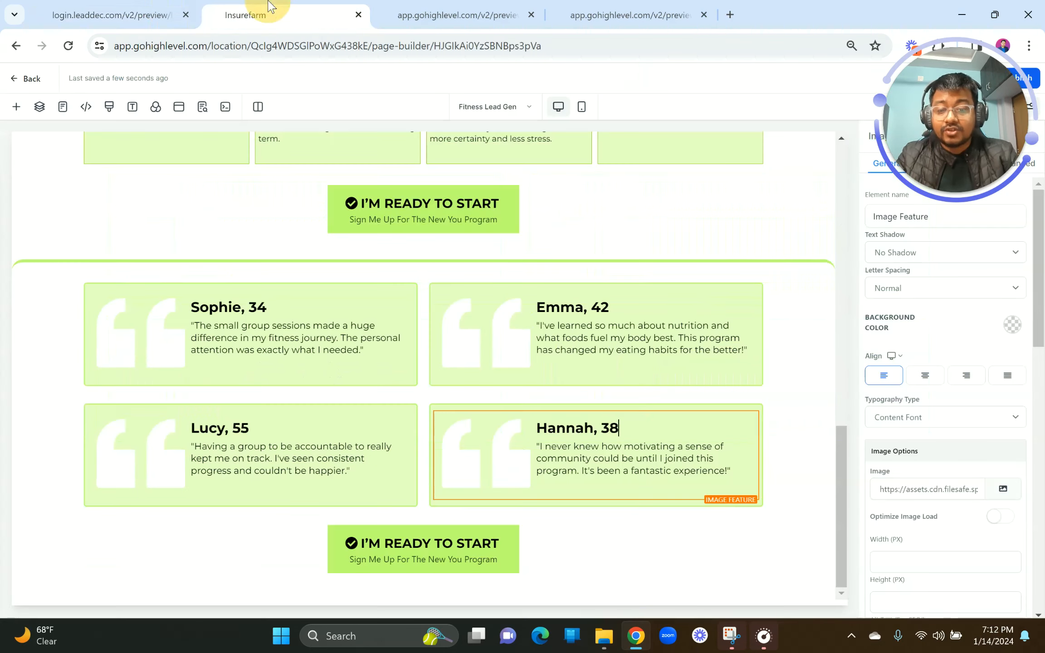
Step: Add a Full Width section below the button row and open My Media from its BG Media setting
{"action": "left_click", "coordinate": [422, 598]}
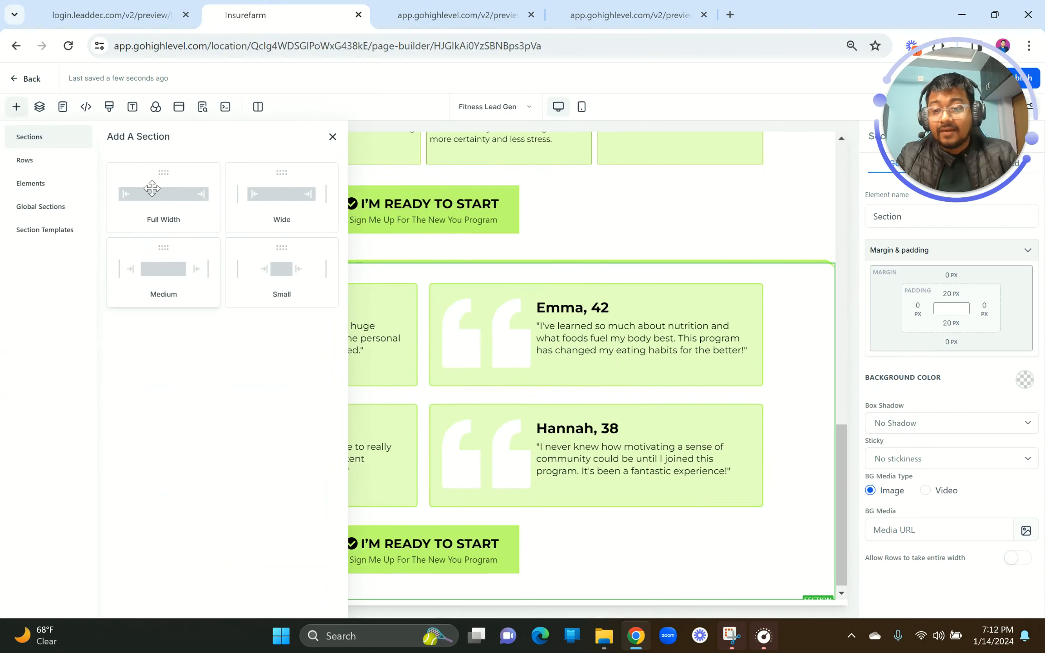
{"action": "left_click", "coordinate": [152, 189]}
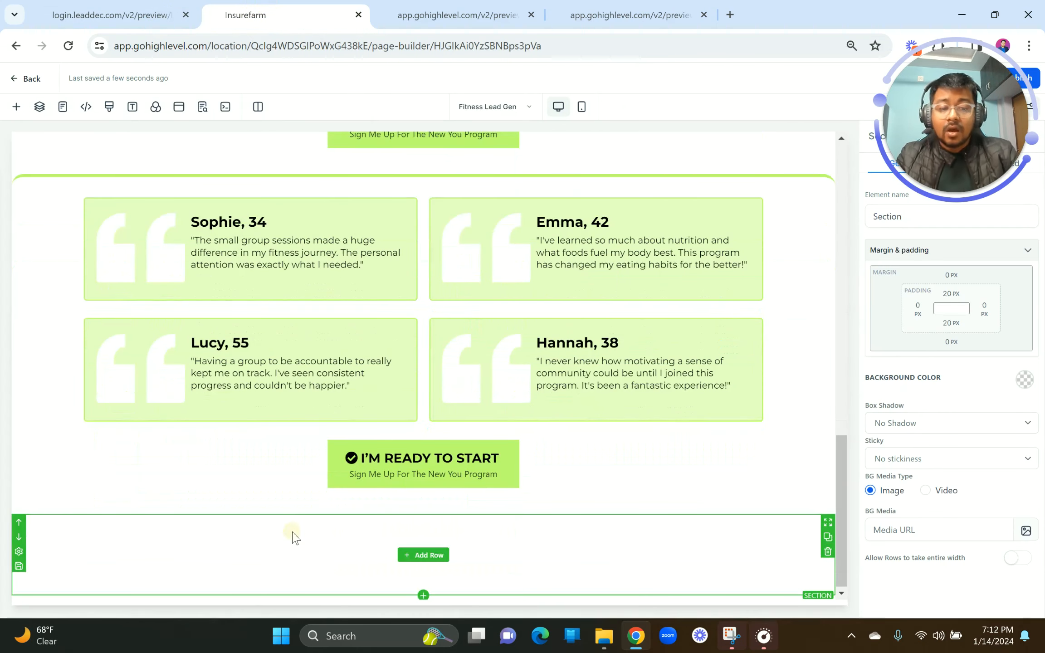
{"action": "left_click", "coordinate": [1024, 379]}
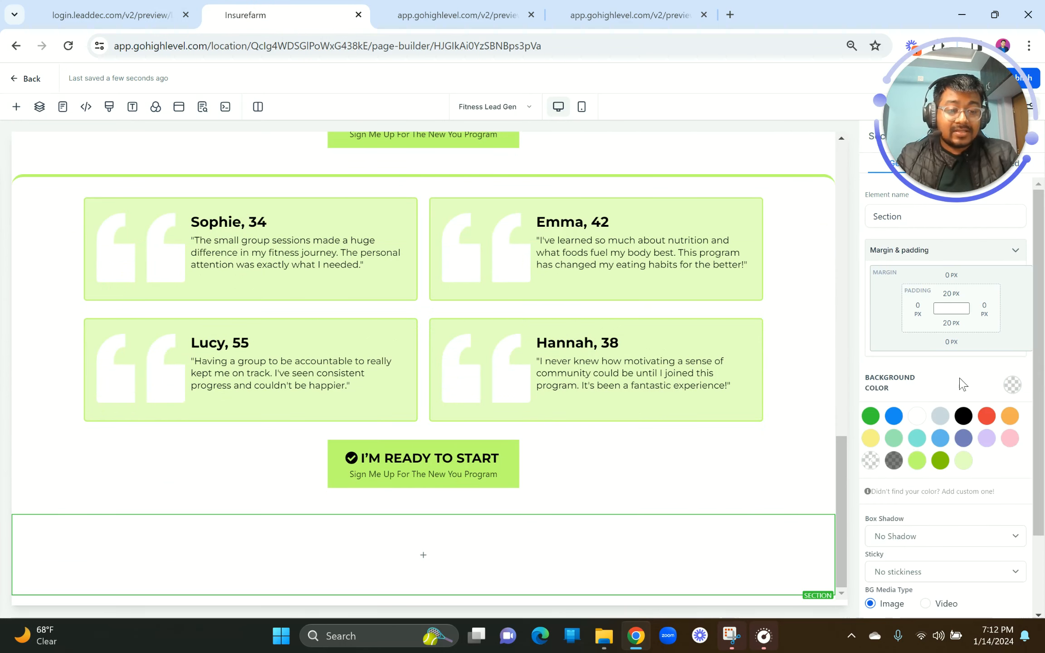
{"action": "left_click", "coordinate": [1013, 386]}
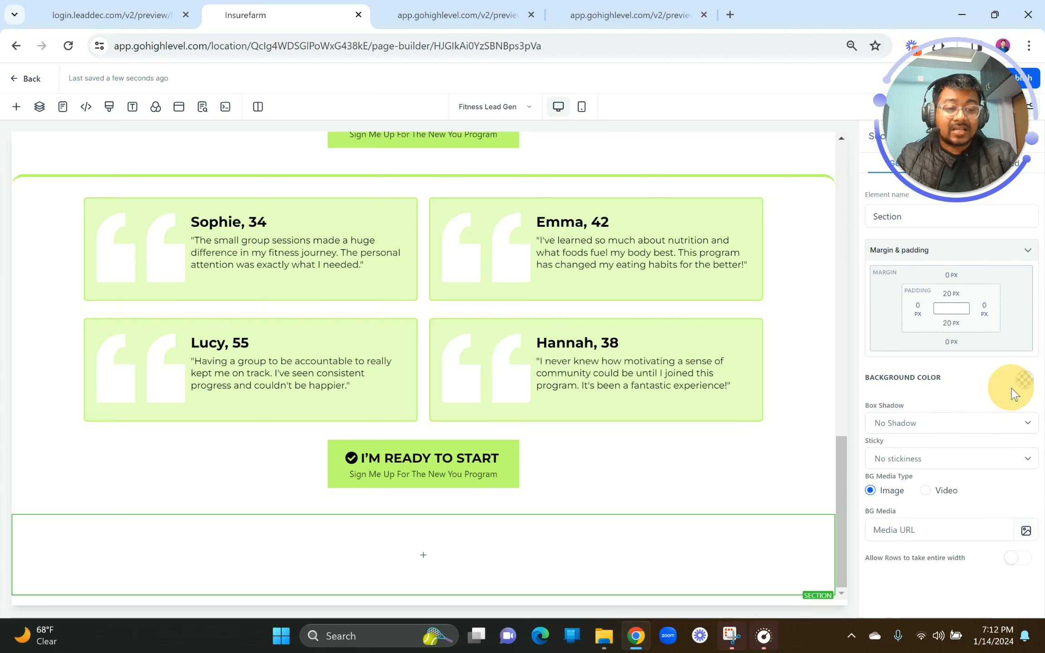
{"action": "left_click", "coordinate": [1028, 533]}
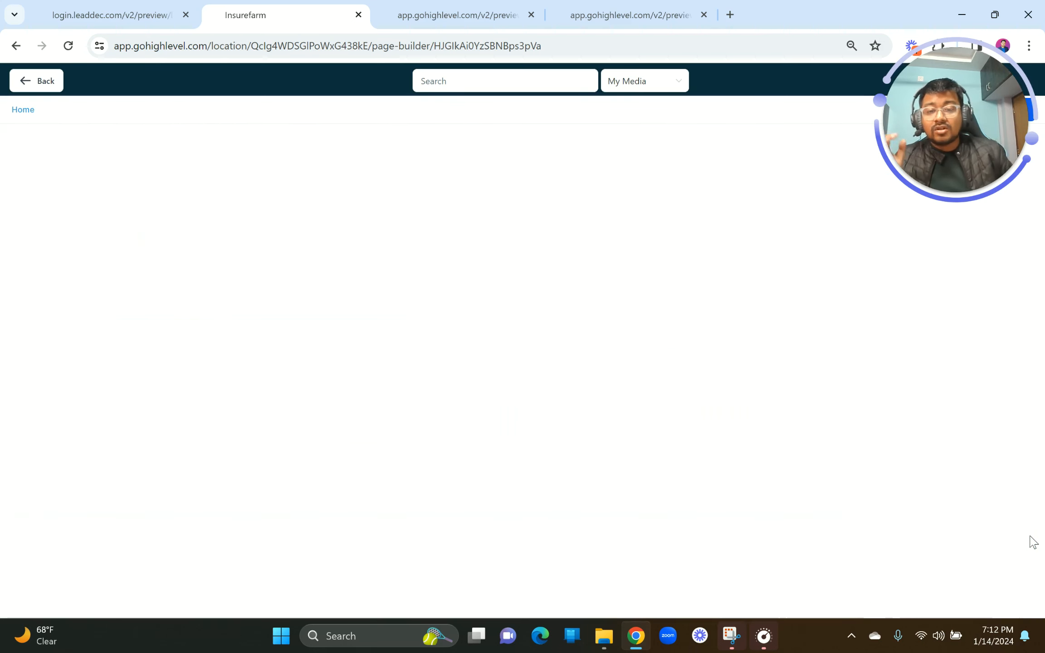
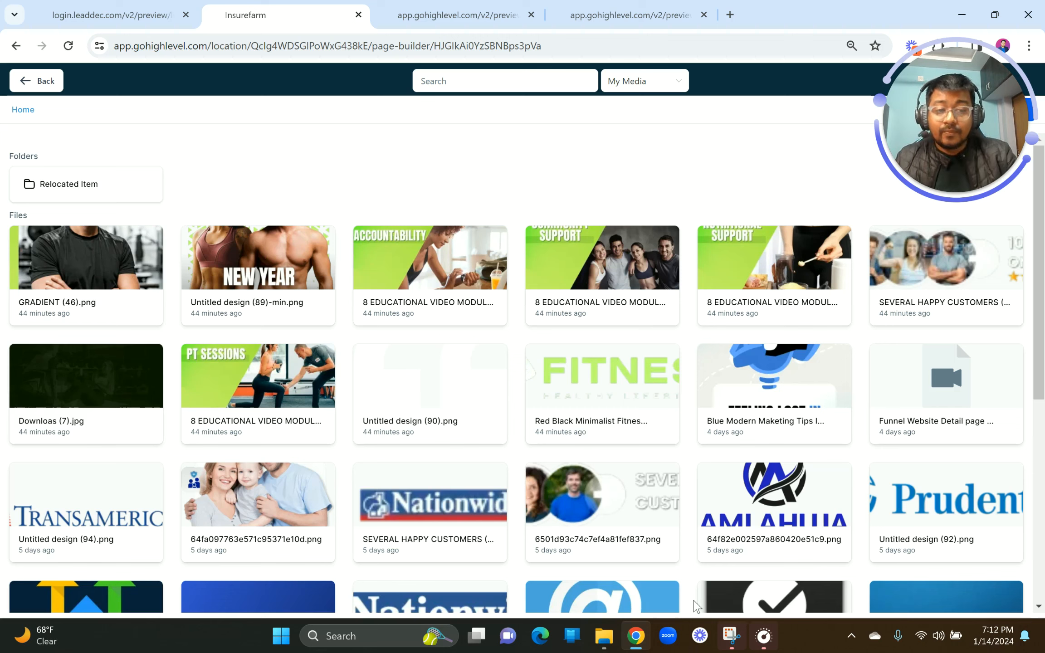
Step: Use Downloads (7).jpg as the section background and drag the duplicate MAKE 2024 heading down into it
{"action": "left_click", "coordinate": [145, 402]}
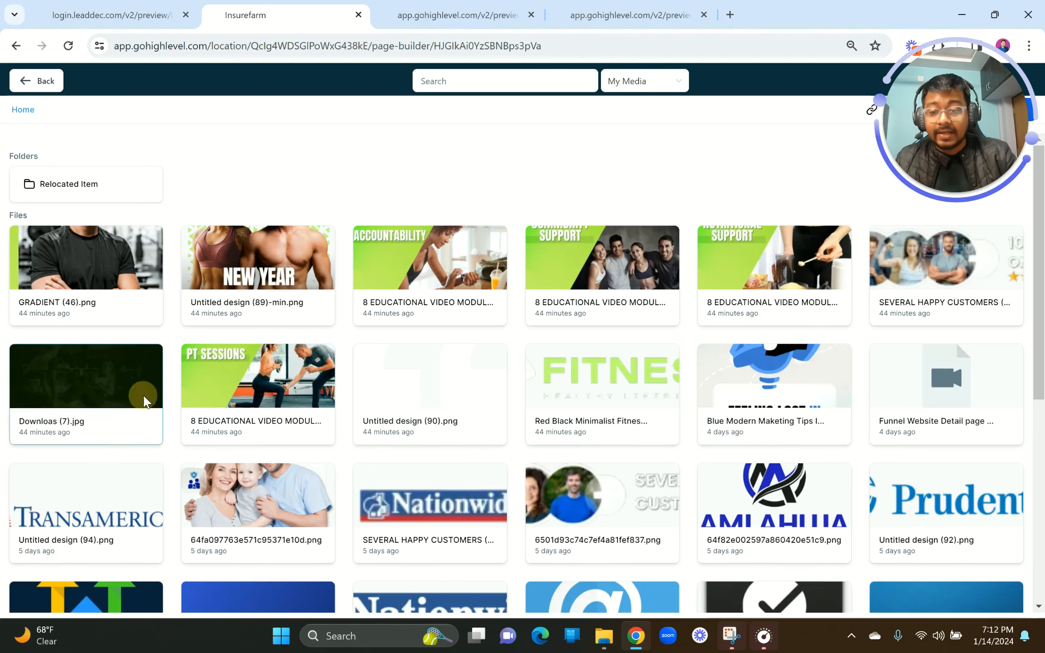
{"action": "scroll", "coordinate": [520, 292], "scroll_direction": "up", "scroll_amount": 15}
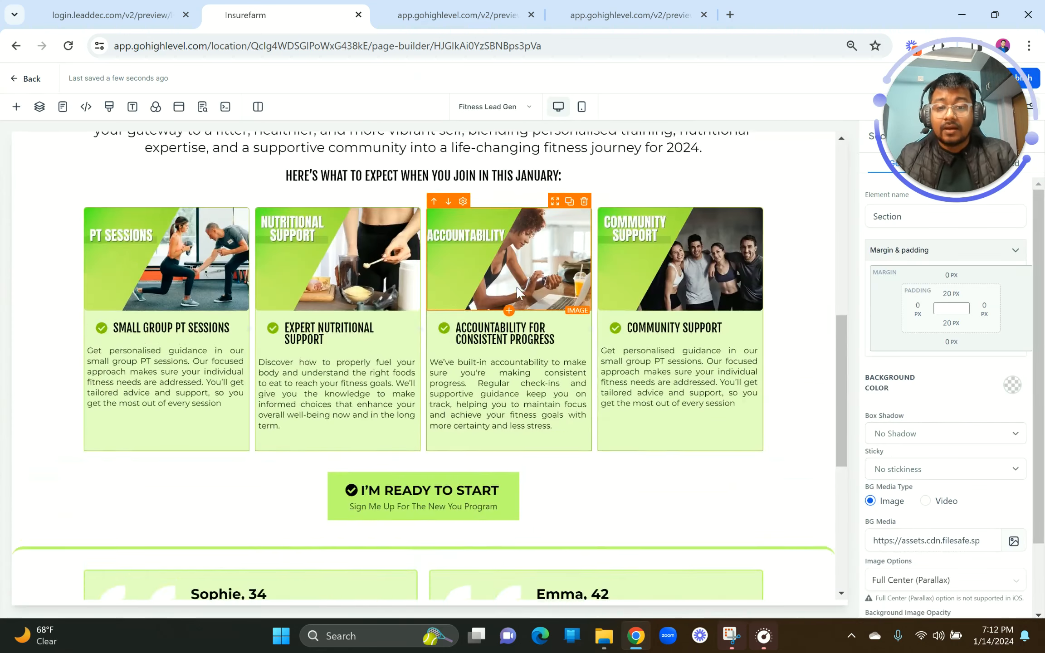
{"action": "scroll", "coordinate": [725, 258], "scroll_direction": "down", "scroll_amount": 6}
{"action": "left_click_drag", "start_coordinate": [725, 259], "coordinate": [486, 490]}
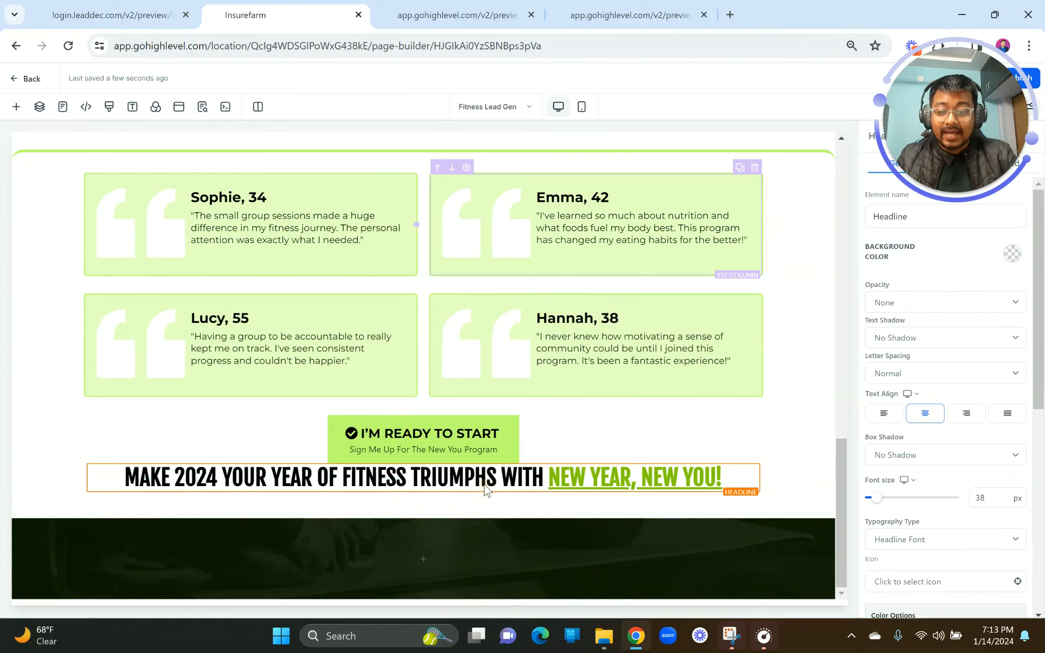
{"action": "left_click", "coordinate": [423, 558]}
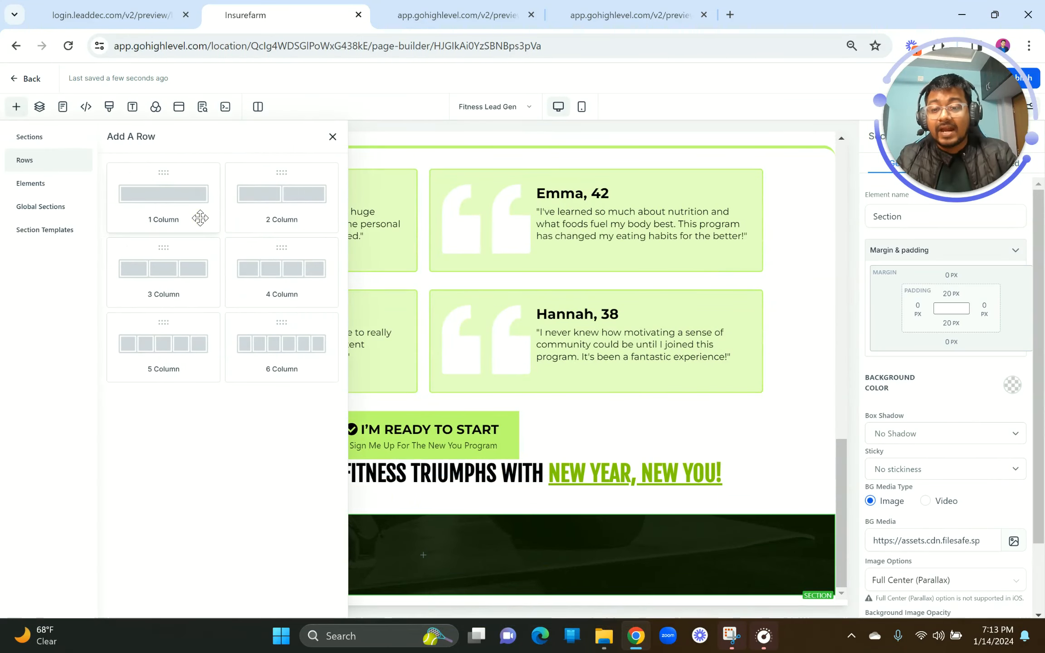
Step: Add a one-column row to the dark section and move the duplicate headline into it
{"action": "left_click", "coordinate": [200, 218]}
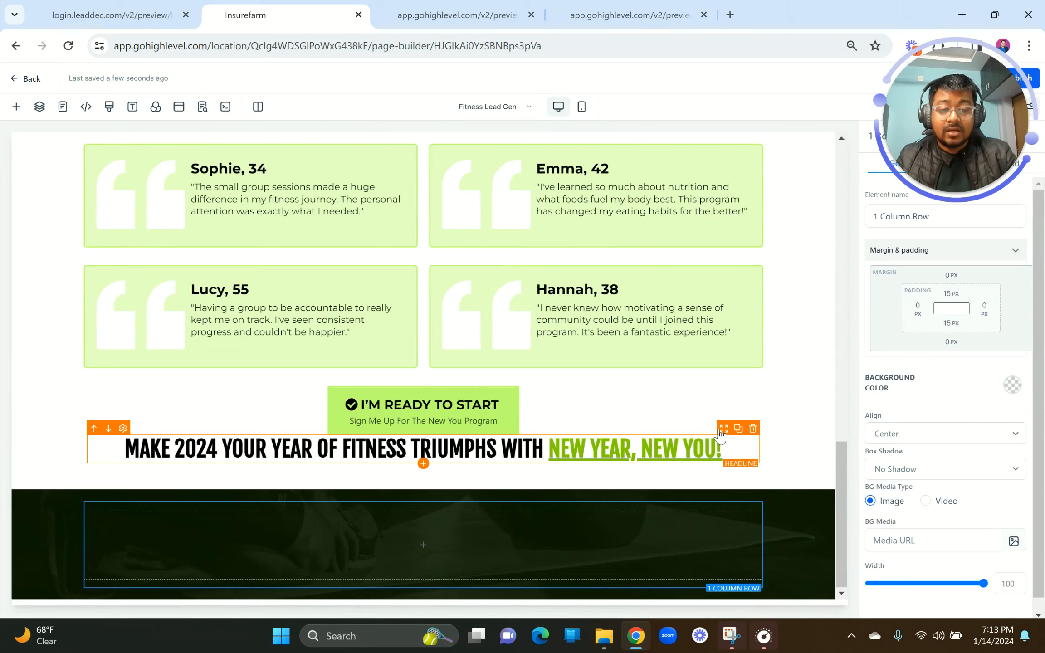
{"action": "left_click_drag", "start_coordinate": [721, 435], "coordinate": [661, 557]}
{"action": "left_click", "coordinate": [575, 559]}
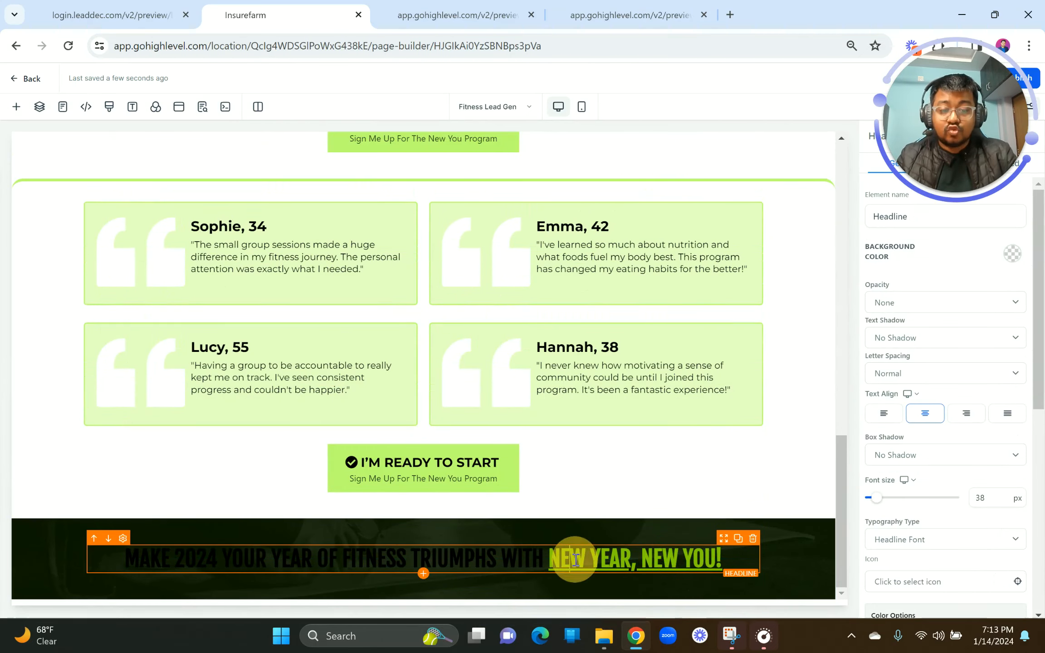
{"action": "key", "text": "ctrl+shift+Tab"}
{"action": "scroll", "coordinate": [496, 565], "scroll_direction": "down", "scroll_amount": 5}
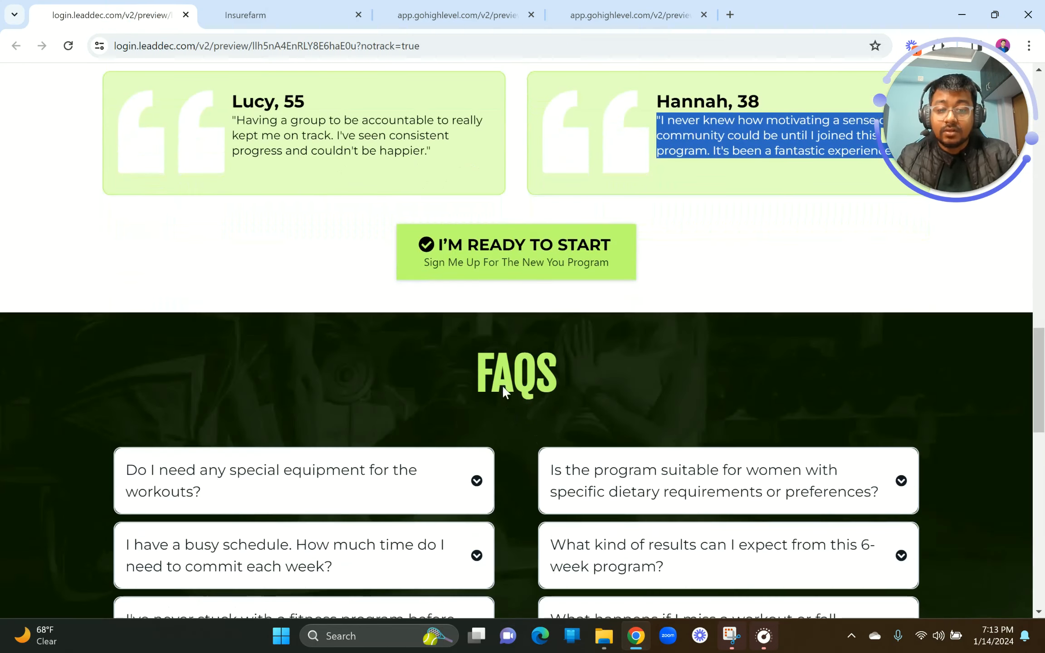
{"action": "right_click", "coordinate": [503, 388]}
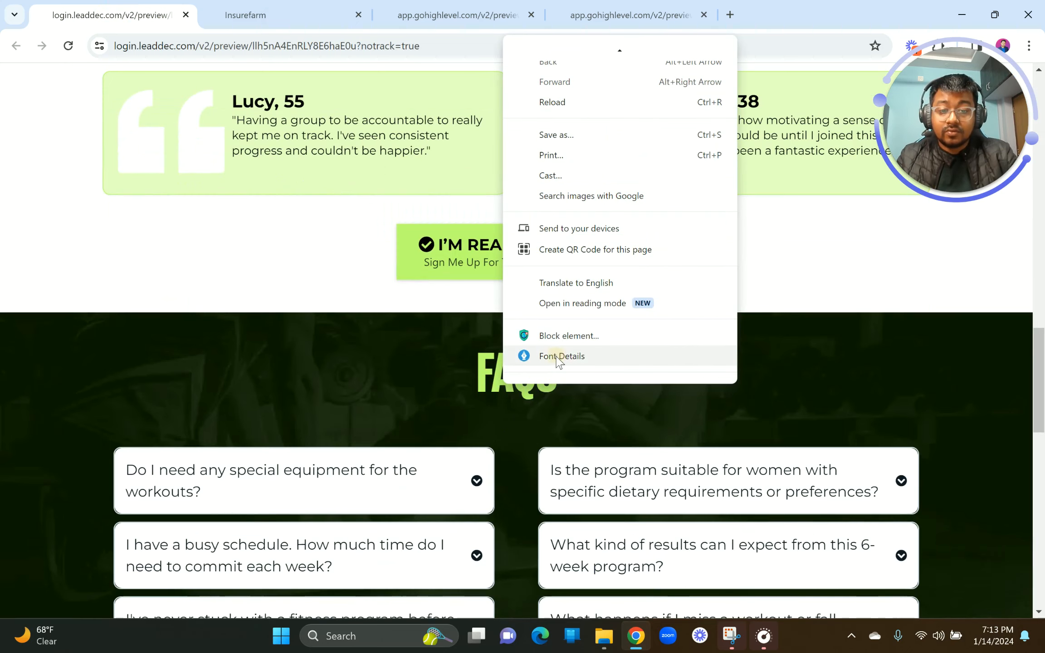
{"action": "left_click", "coordinate": [559, 358]}
{"action": "left_click", "coordinate": [685, 216]}
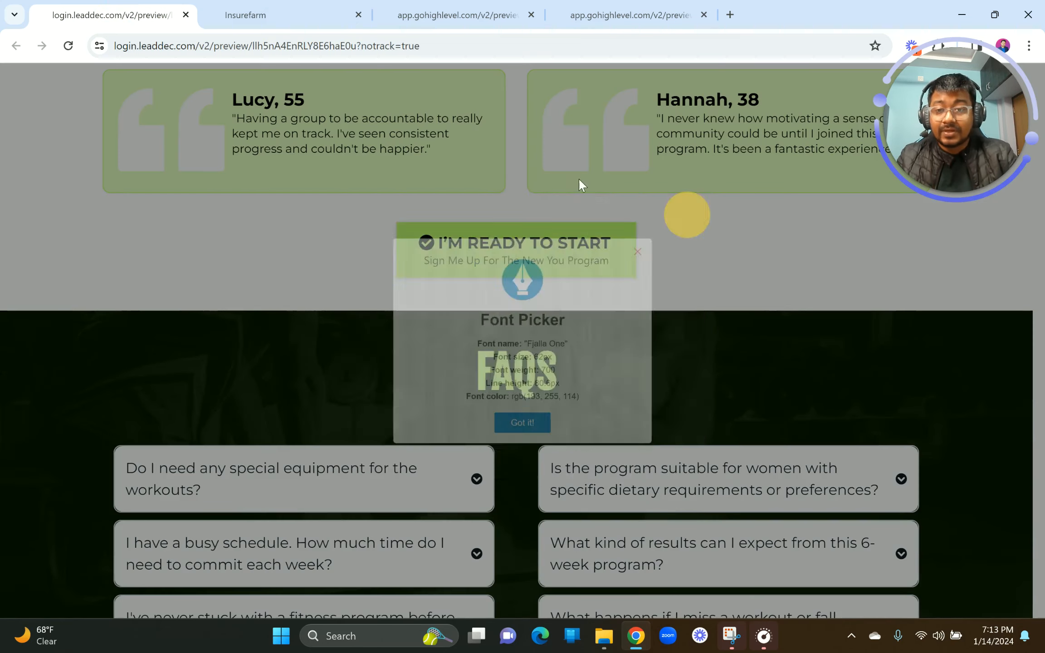
{"action": "left_click", "coordinate": [213, 9]}
Step: Replace the headline's text with 'FAQs'
{"action": "left_click", "coordinate": [495, 560]}
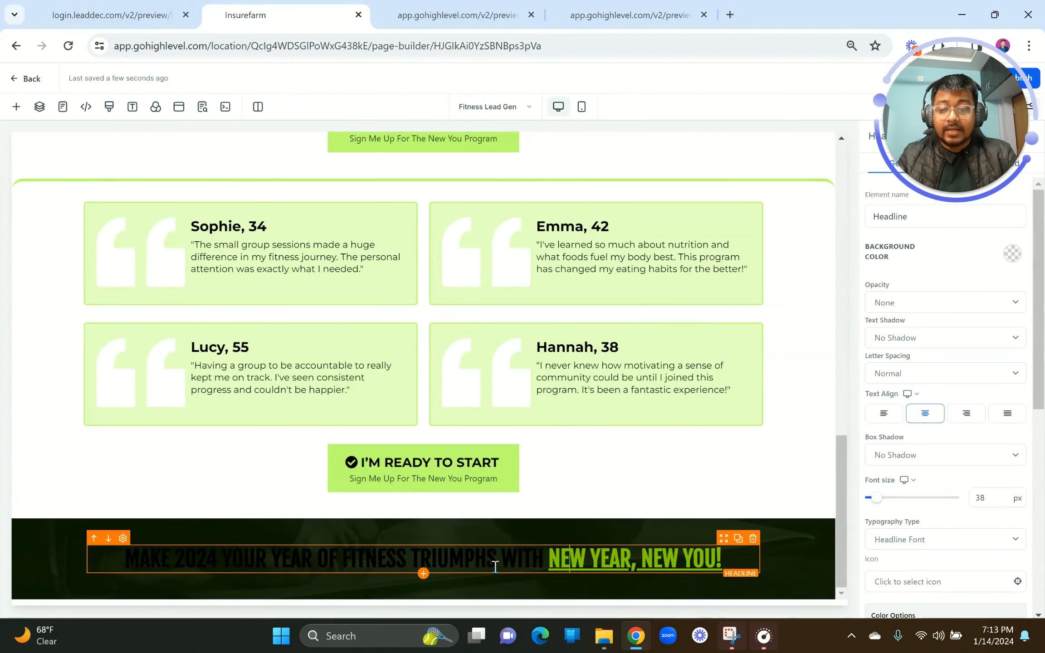
{"action": "key", "text": "ctrl+a"}
{"action": "type", "text": "6"}
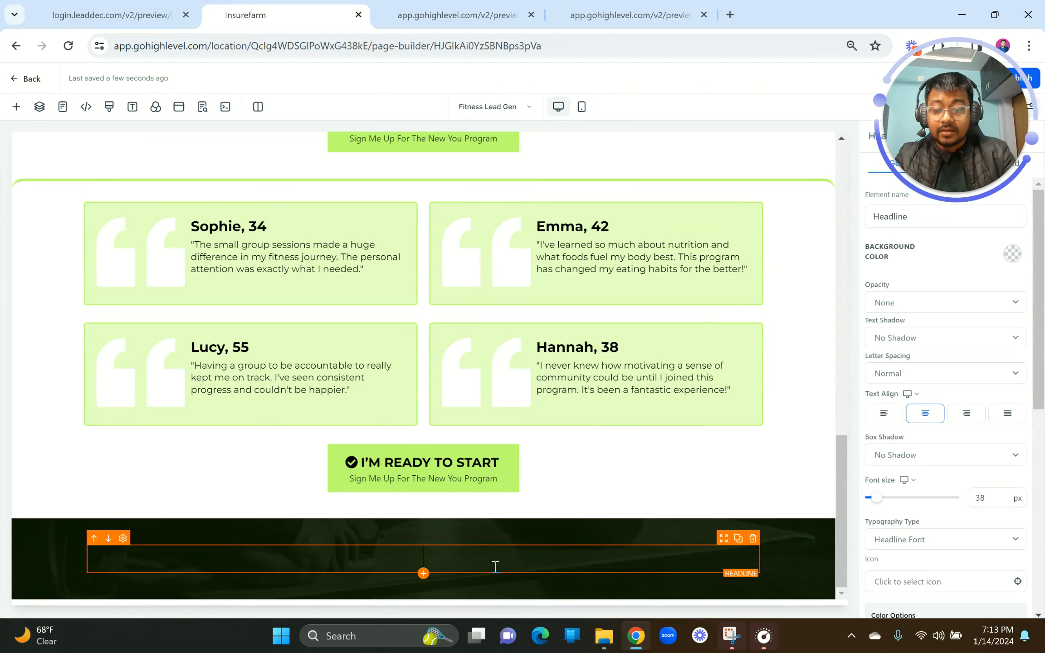
{"action": "type", "text": "AQ"}
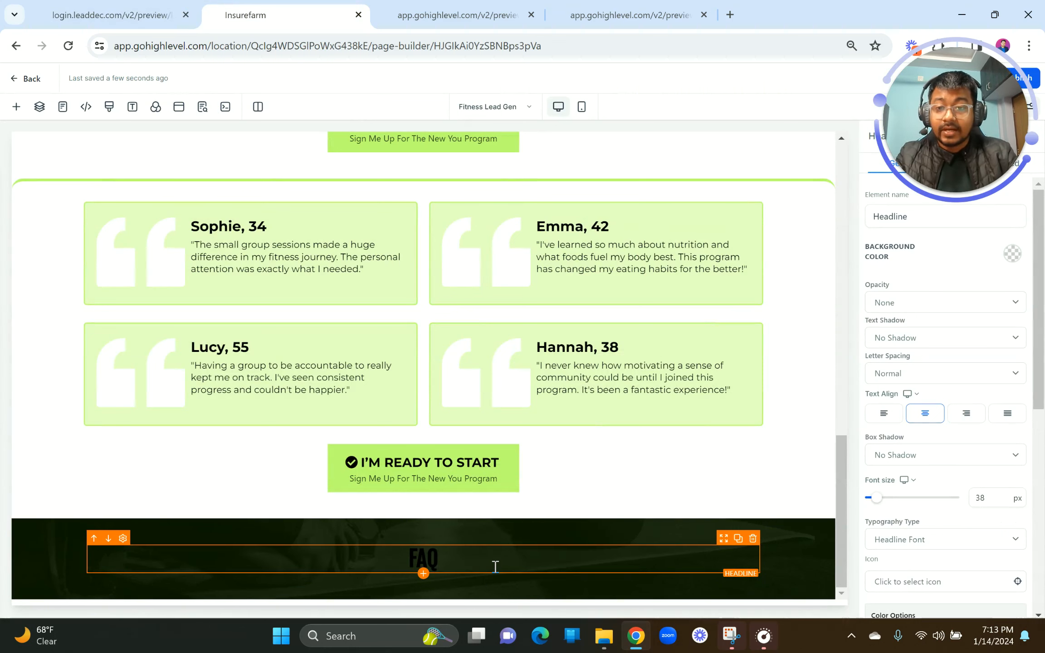
{"action": "type", "text": "s"}
{"action": "left_click", "coordinate": [51, 5]}
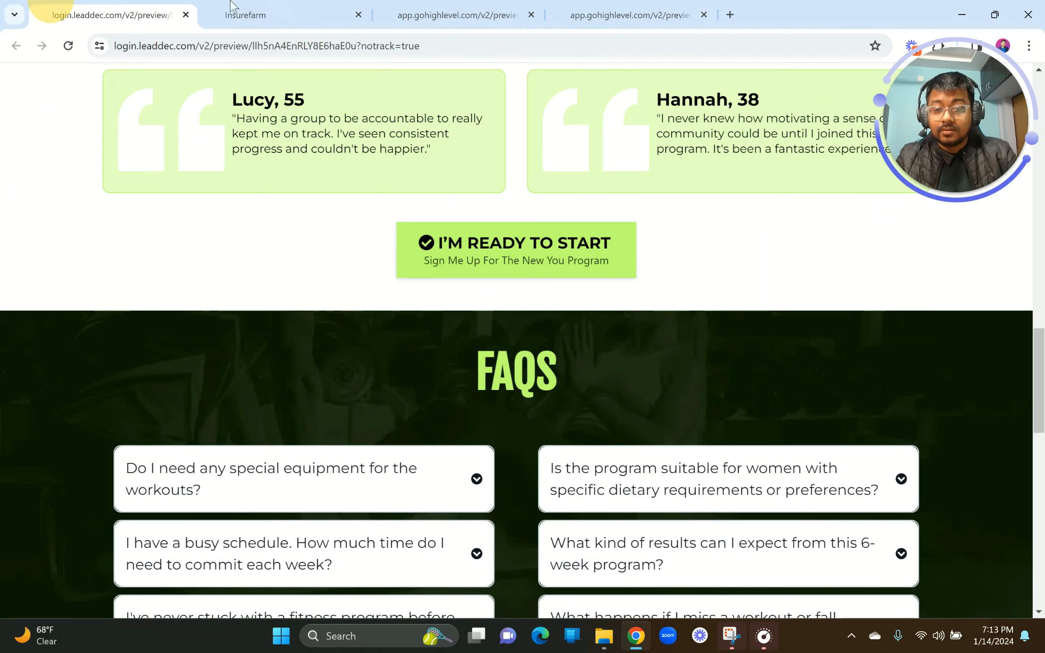
{"action": "scroll", "coordinate": [350, 392], "scroll_direction": "down", "scroll_amount": 4}
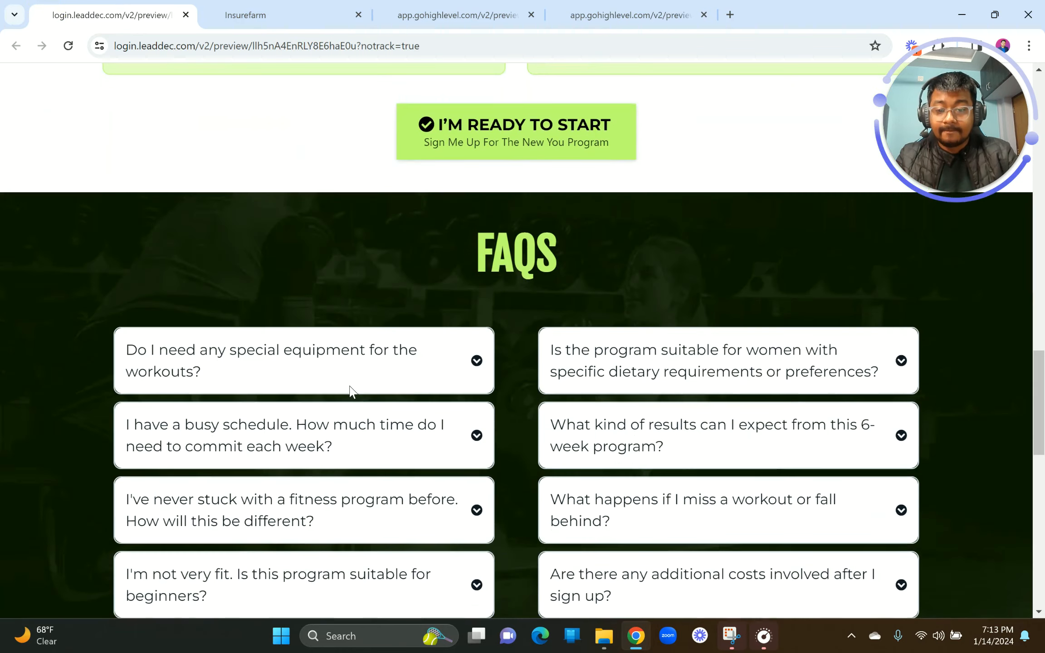
{"action": "left_click", "coordinate": [320, 6]}
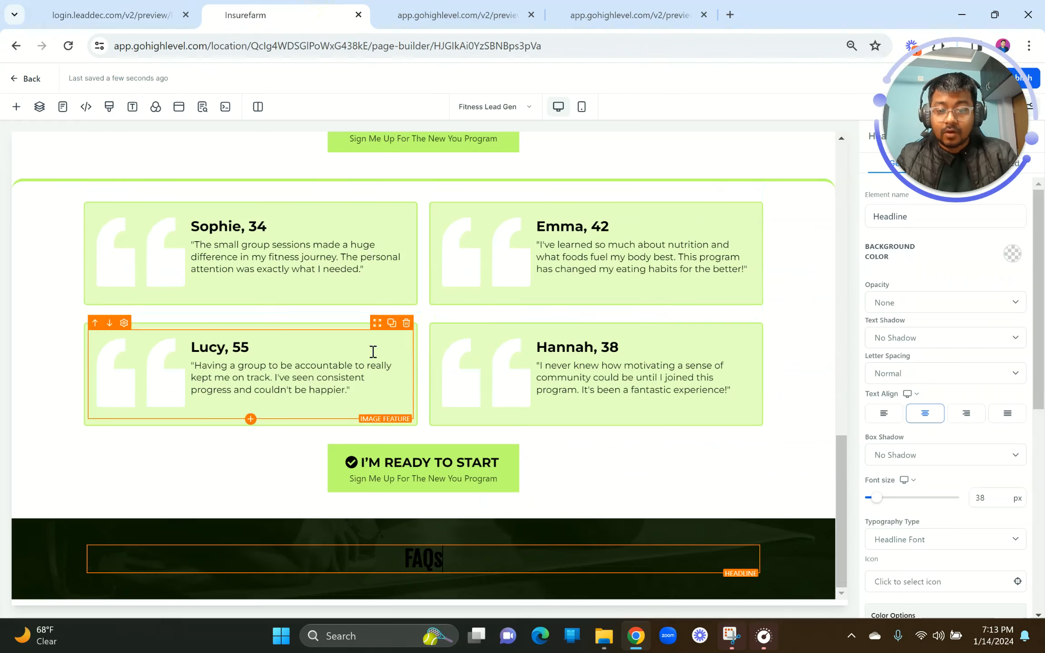
Step: Set the FAQs heading to 62 px with a light-green bold text colour
{"action": "double_click", "coordinate": [982, 497]}
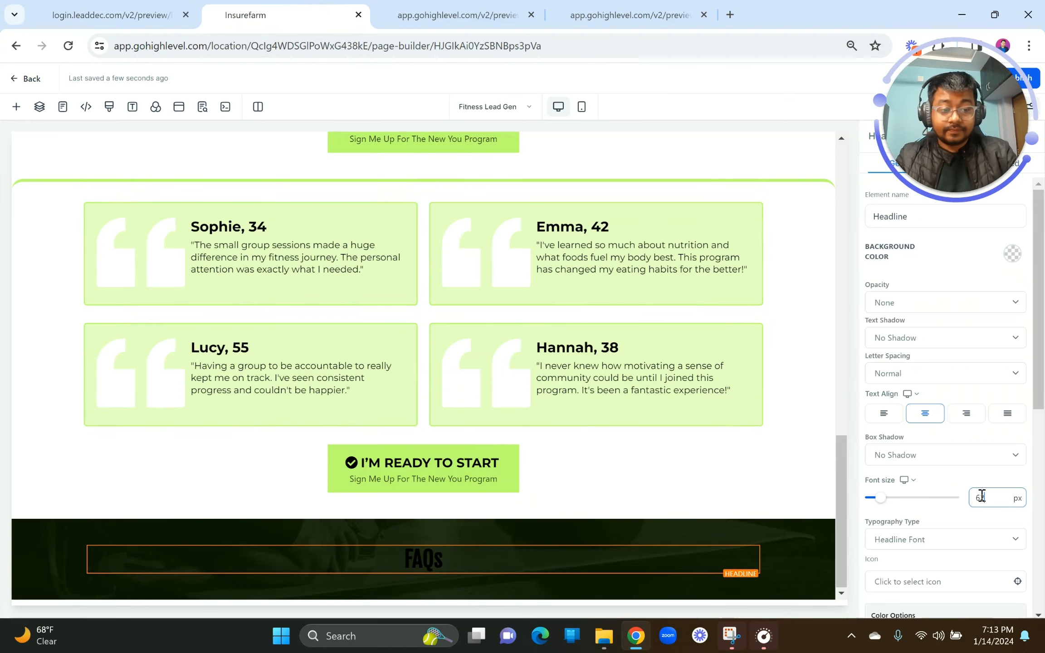
{"action": "left_click", "coordinate": [948, 479]}
{"action": "scroll", "coordinate": [997, 523], "scroll_direction": "down", "scroll_amount": 3}
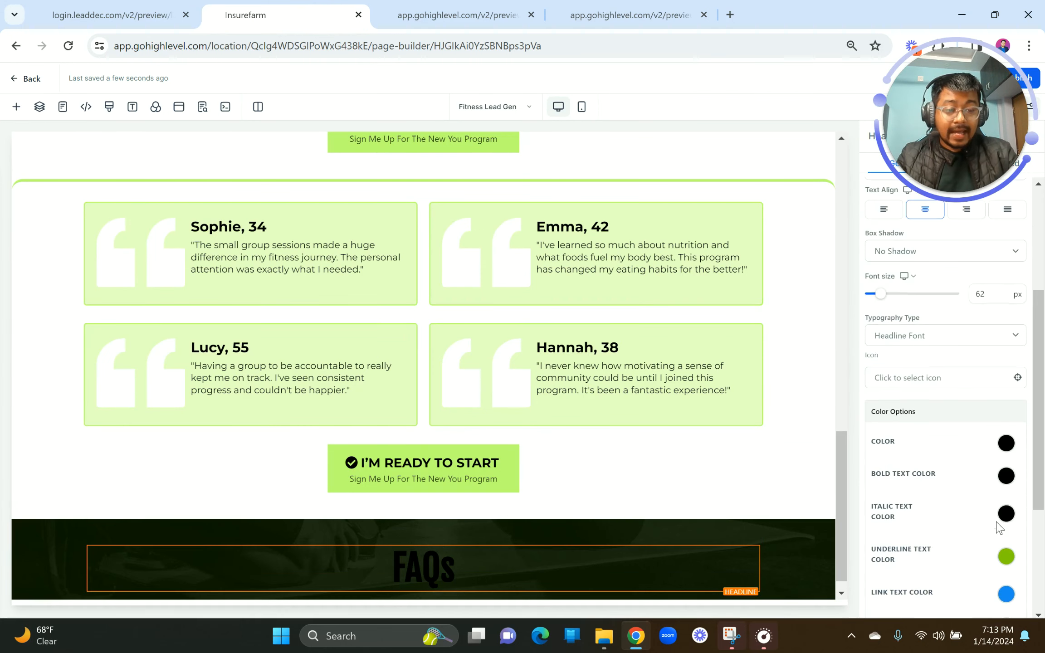
{"action": "left_click", "coordinate": [1006, 475]}
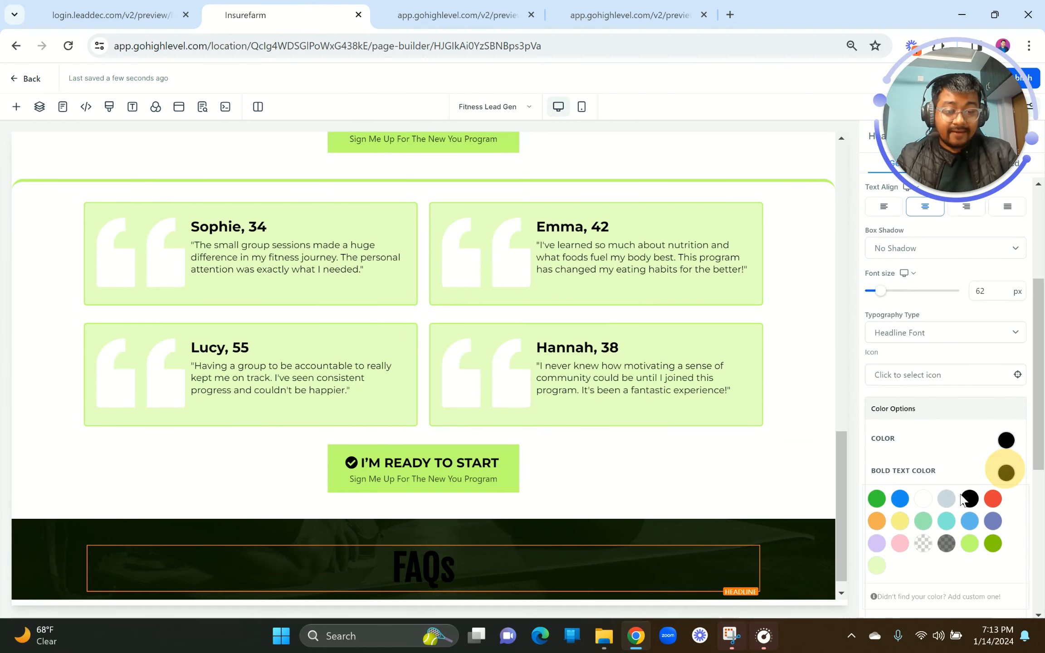
{"action": "left_click", "coordinate": [969, 543]}
{"action": "scroll", "coordinate": [626, 543], "scroll_direction": "down", "scroll_amount": 1}
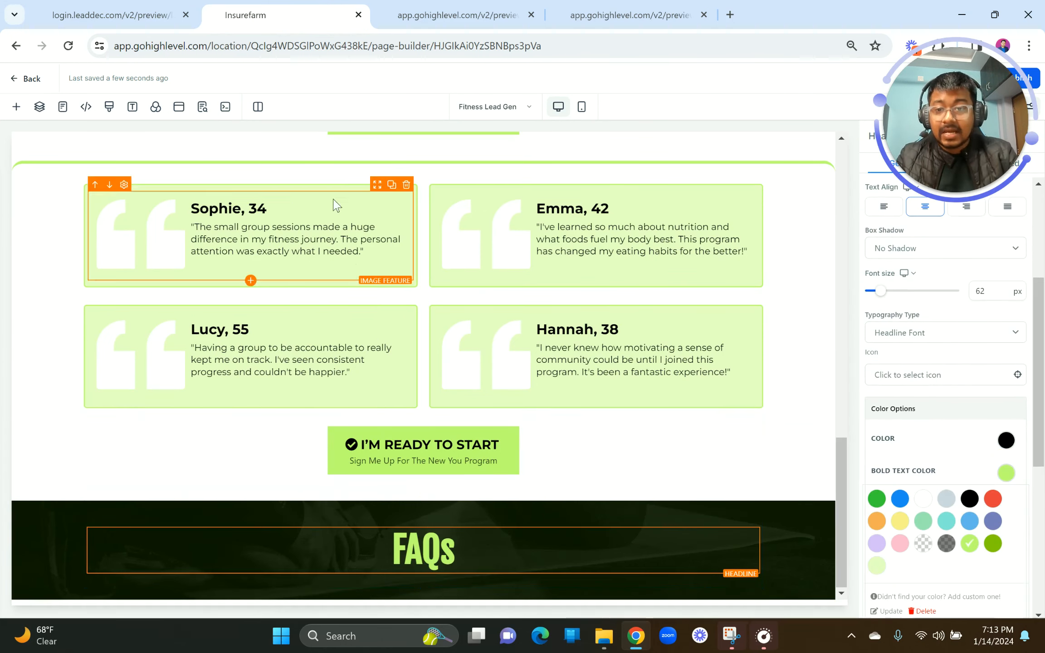
{"action": "left_click", "coordinate": [111, 15]}
{"action": "scroll", "coordinate": [320, 361], "scroll_direction": "down", "scroll_amount": 2}
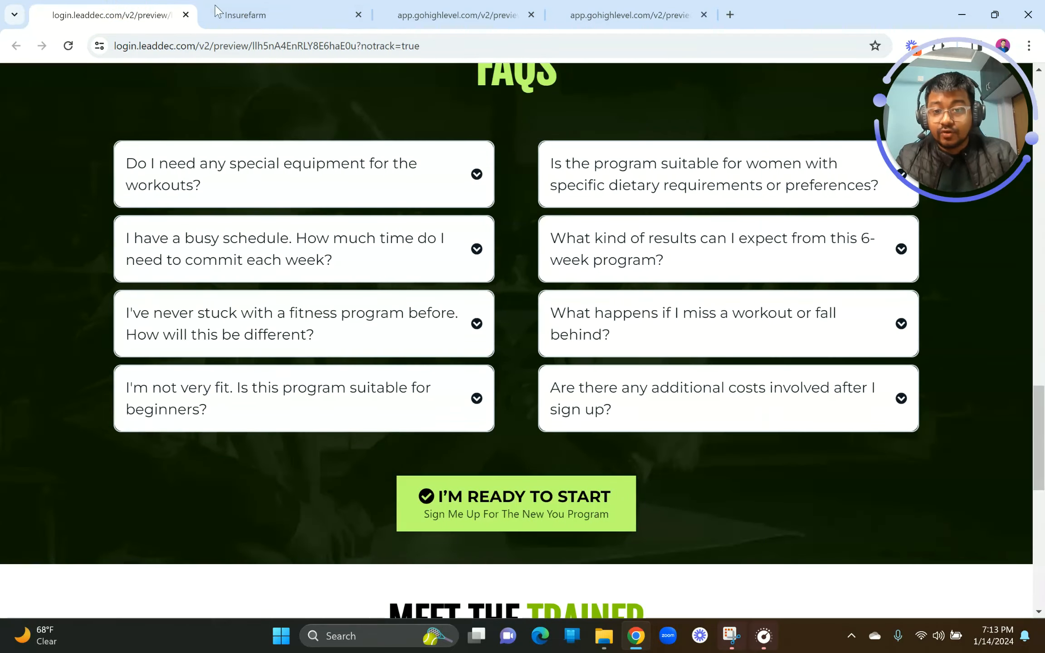
{"action": "left_click", "coordinate": [245, 15]}
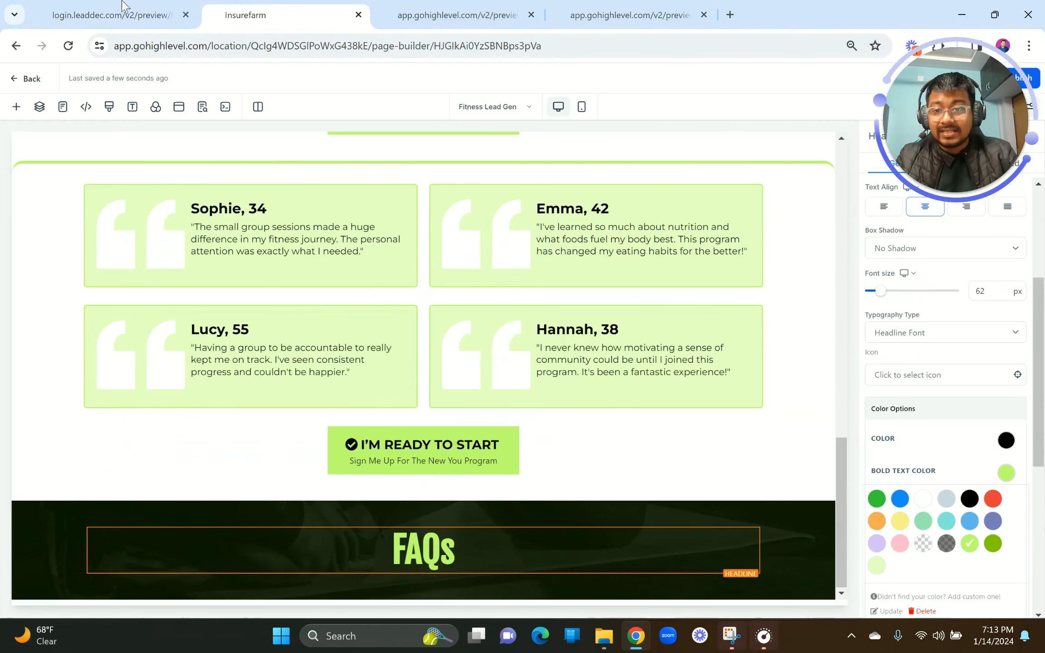
{"action": "left_click", "coordinate": [124, 14]}
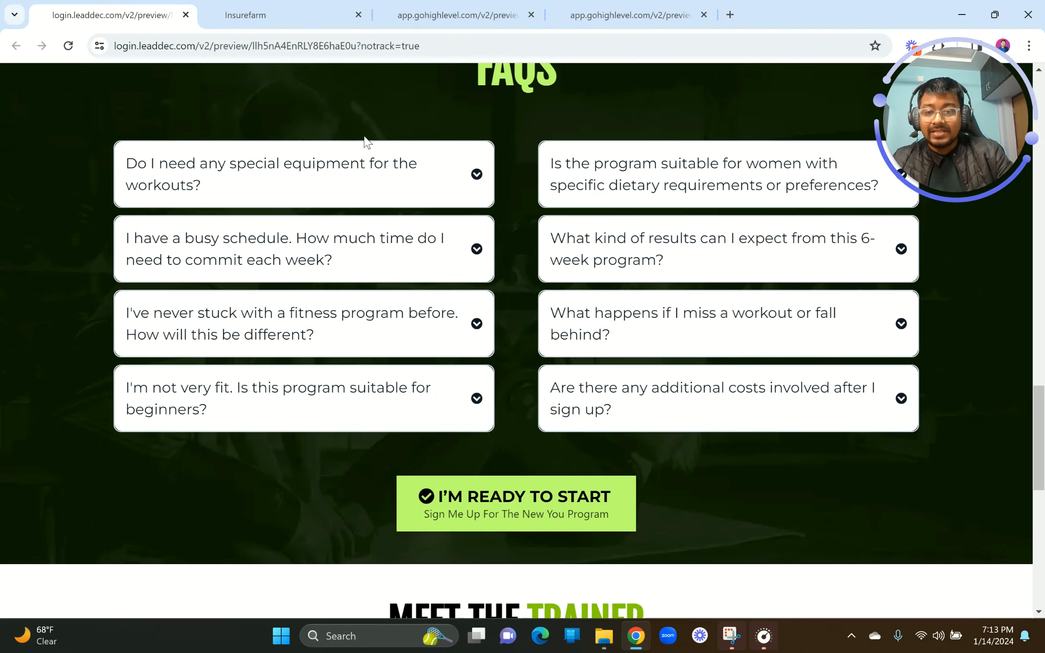
{"action": "left_click", "coordinate": [252, 4]}
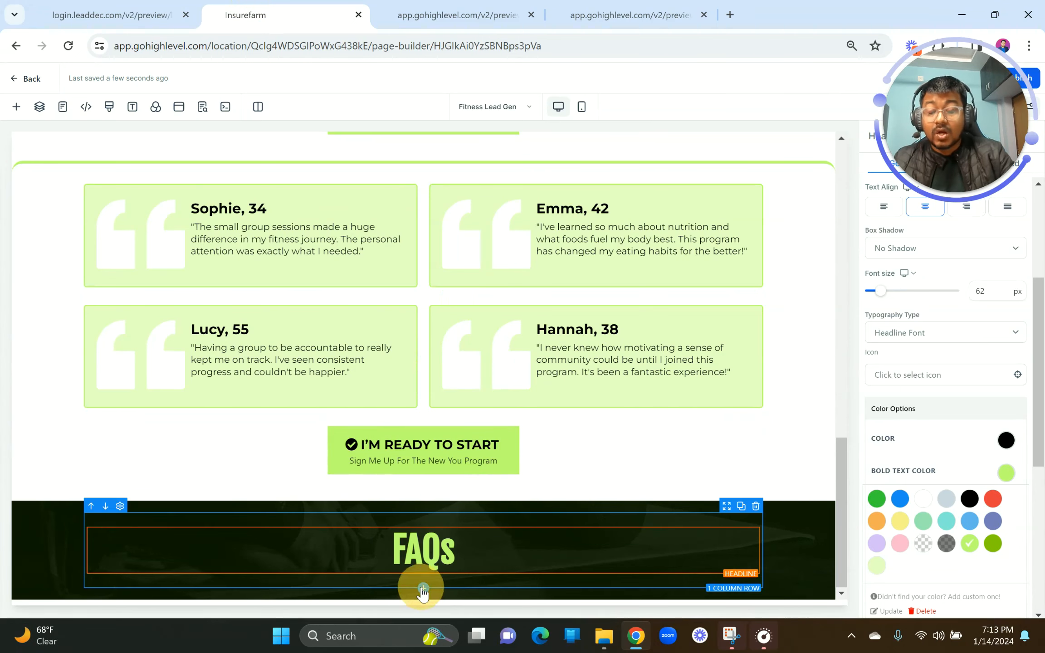
Step: Add a two-column row under FAQs with an FAQ element in the left column
{"action": "left_click", "coordinate": [421, 585]}
{"action": "left_click", "coordinate": [317, 191]}
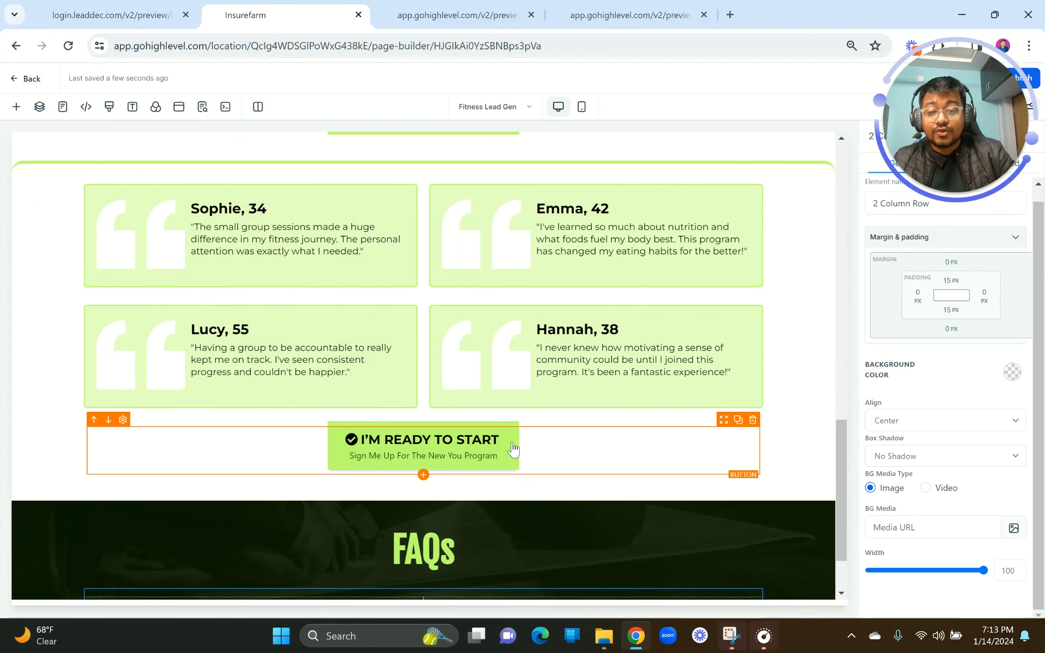
{"action": "left_click", "coordinate": [256, 545]}
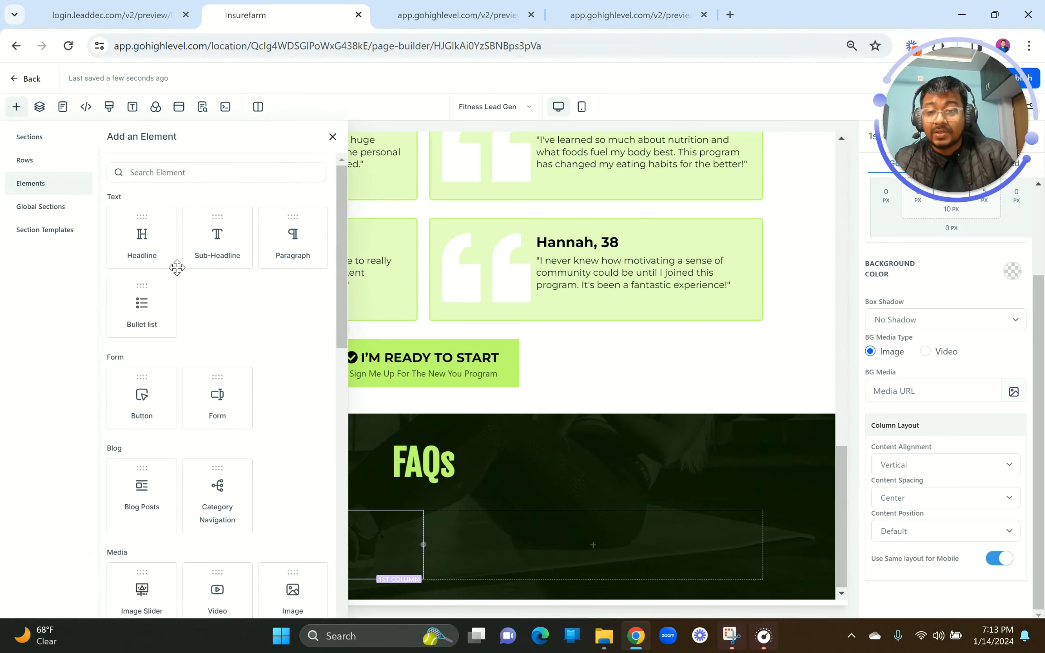
{"action": "left_click", "coordinate": [174, 173]}
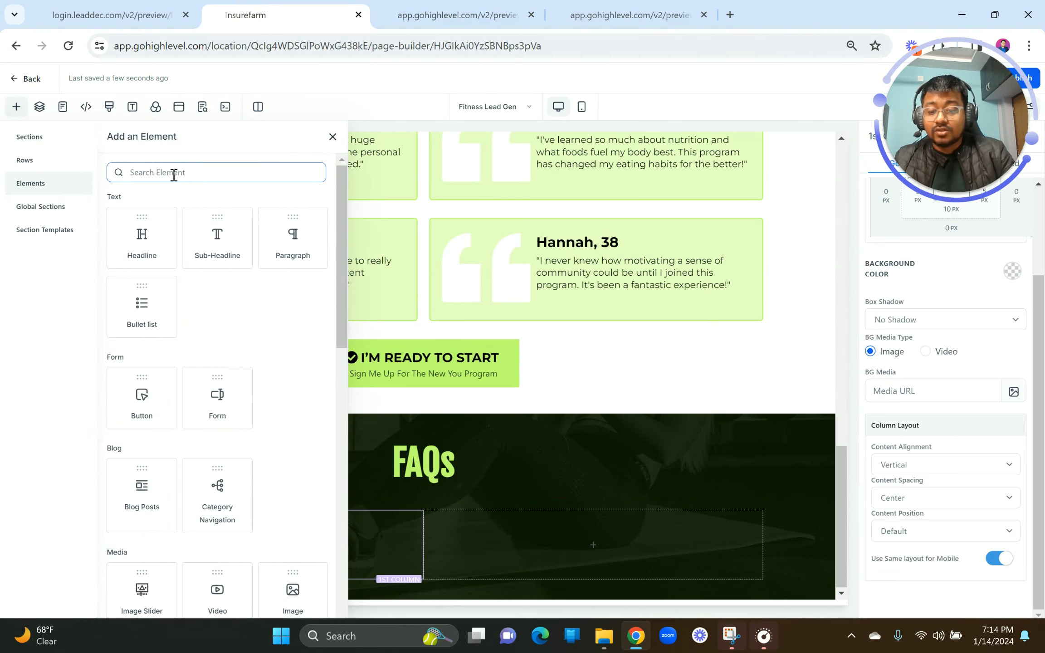
{"action": "type", "text": "faq"}
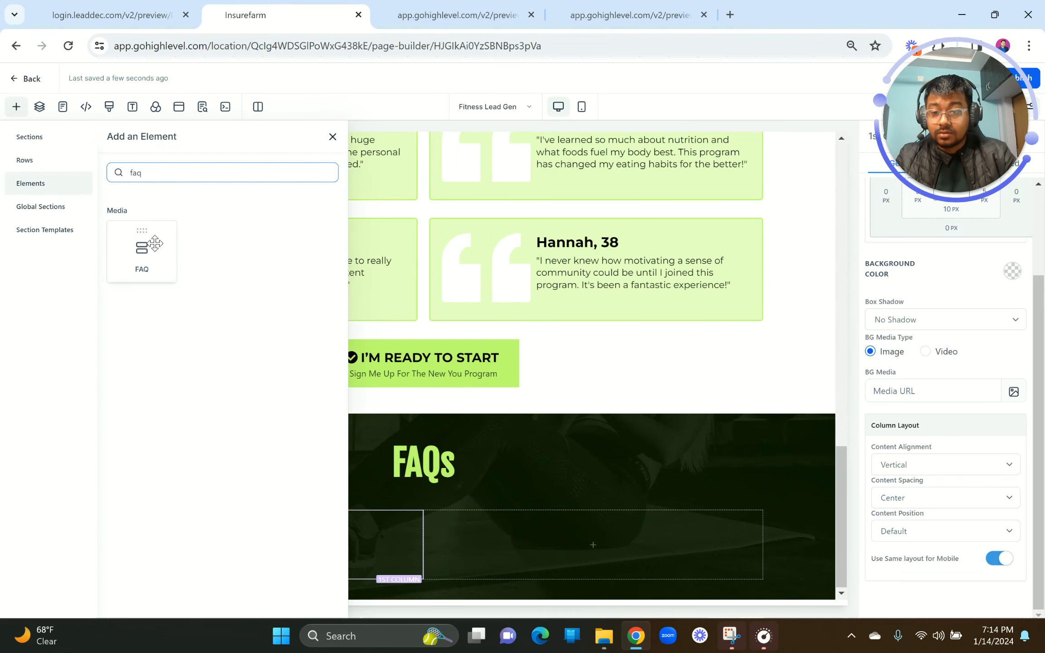
{"action": "left_click", "coordinate": [154, 243]}
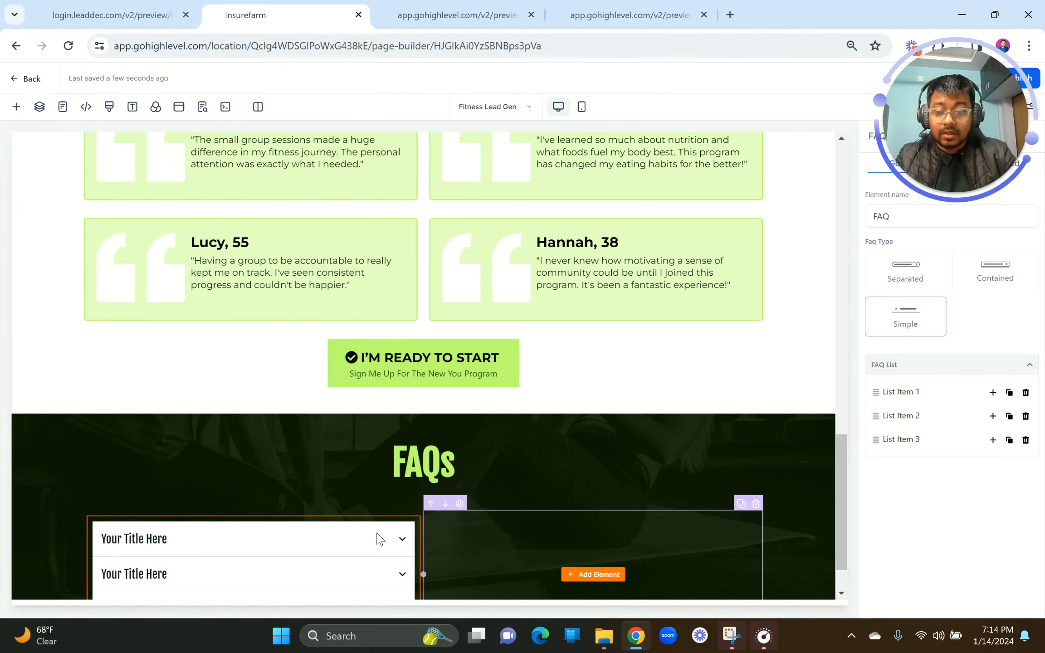
{"action": "scroll", "coordinate": [377, 535], "scroll_direction": "down", "scroll_amount": 1}
{"action": "left_click", "coordinate": [362, 505]}
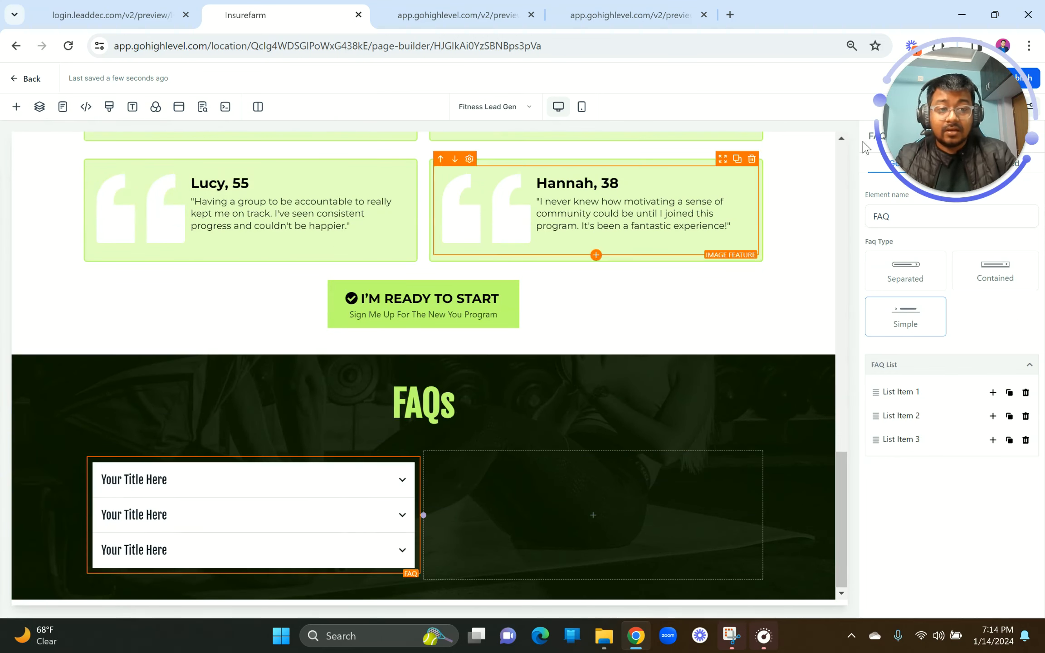
Step: Switch the FAQ to the Separated style and duplicate it into the right column
{"action": "left_click", "coordinate": [55, 6]}
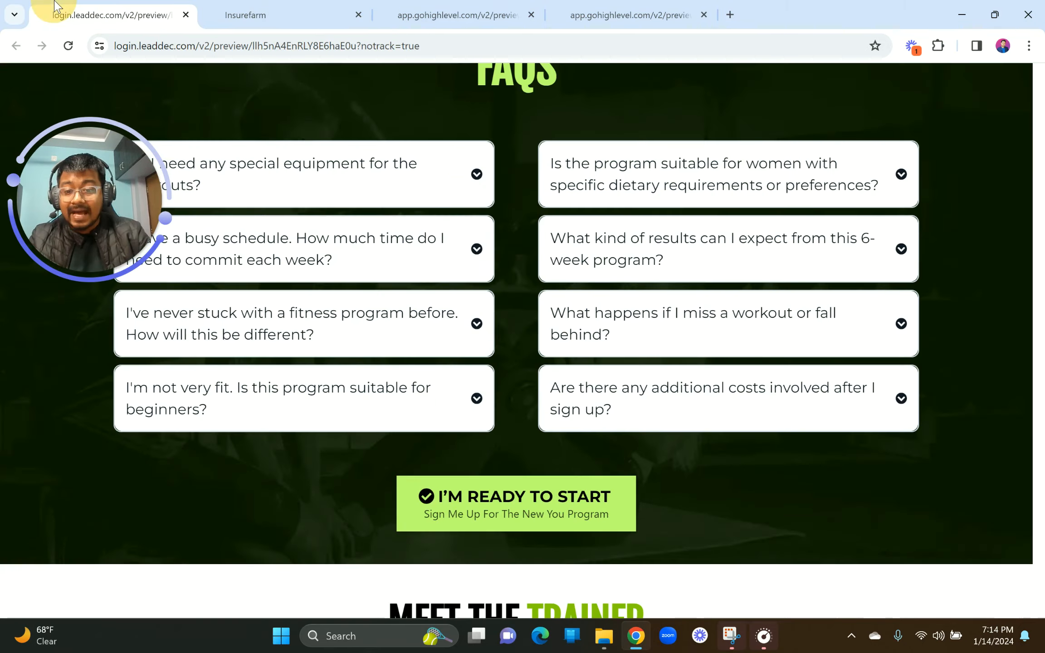
{"action": "left_click", "coordinate": [291, 14]}
{"action": "left_click", "coordinate": [266, 497]}
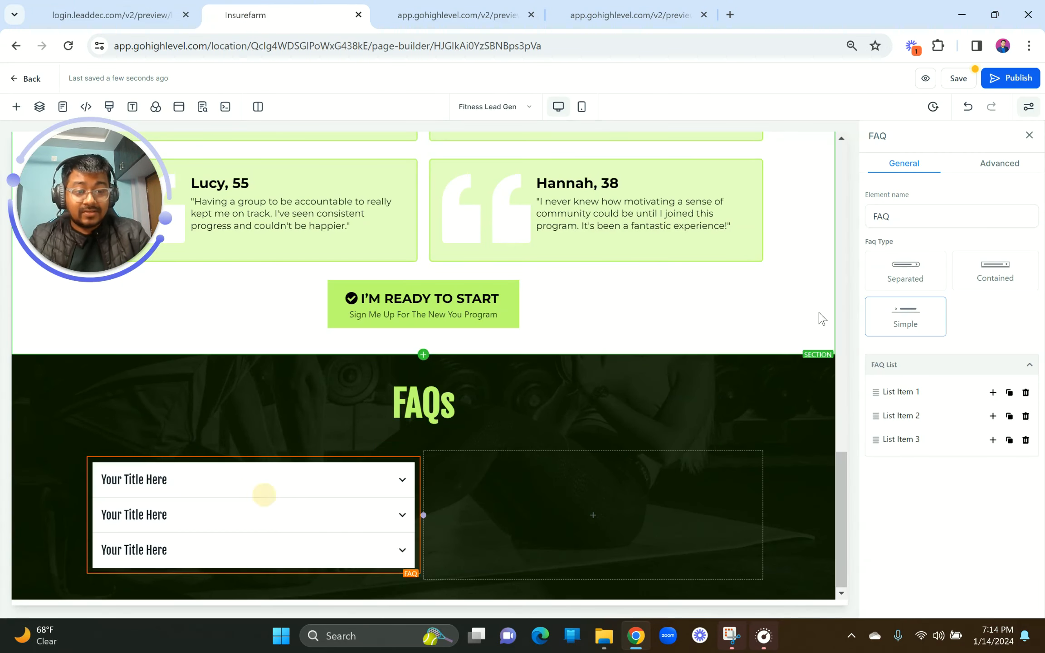
{"action": "left_click", "coordinate": [920, 273]}
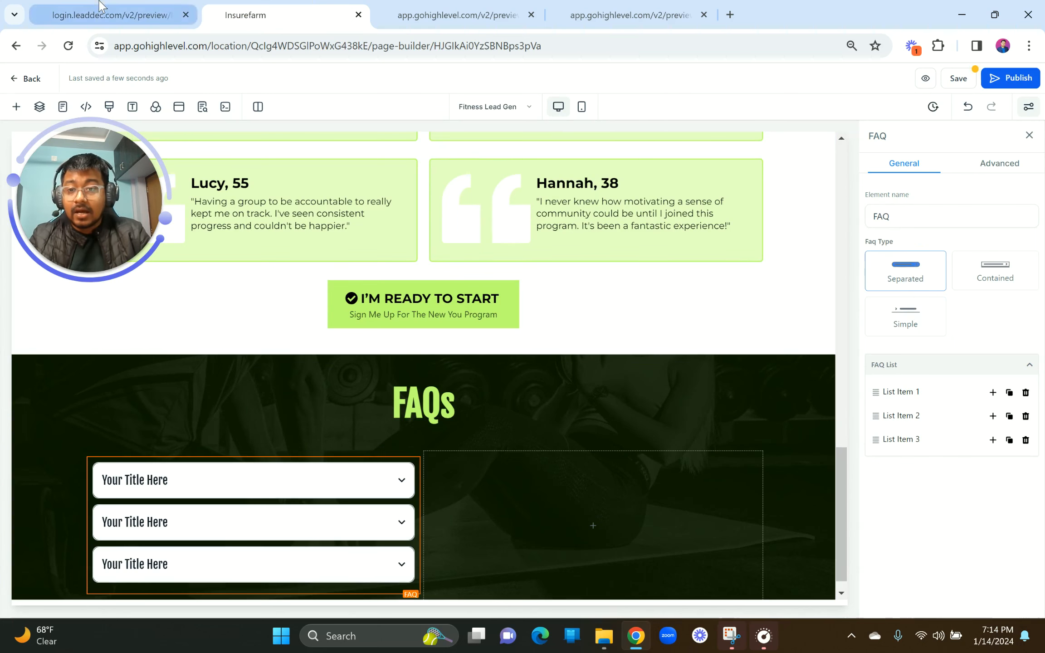
{"action": "left_click", "coordinate": [109, 13]}
{"action": "left_click", "coordinate": [253, 7]}
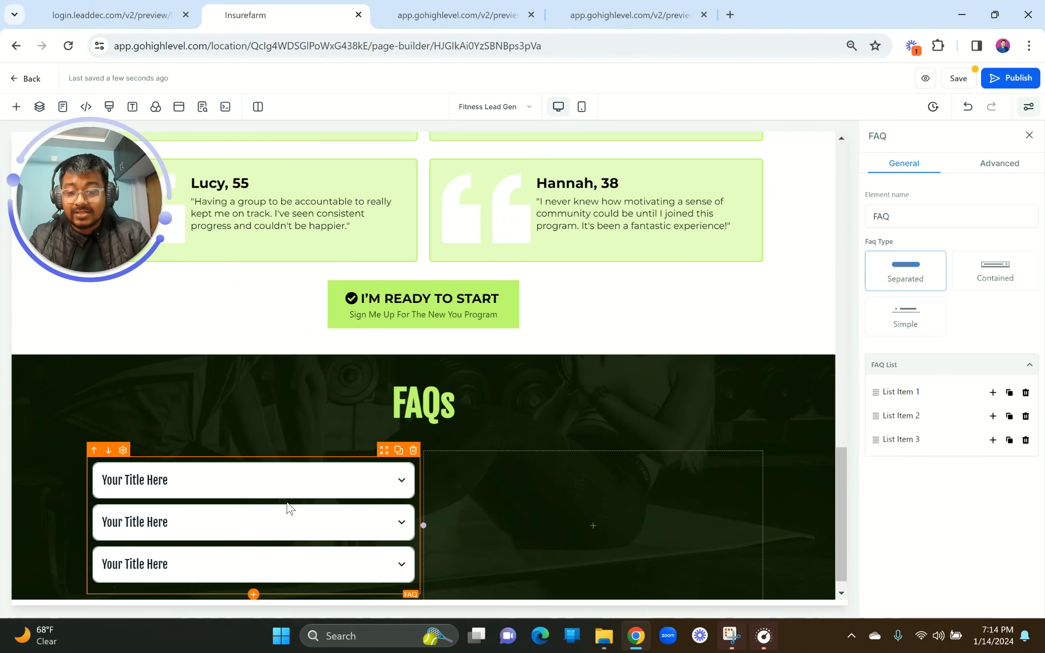
{"action": "left_click", "coordinate": [401, 454]}
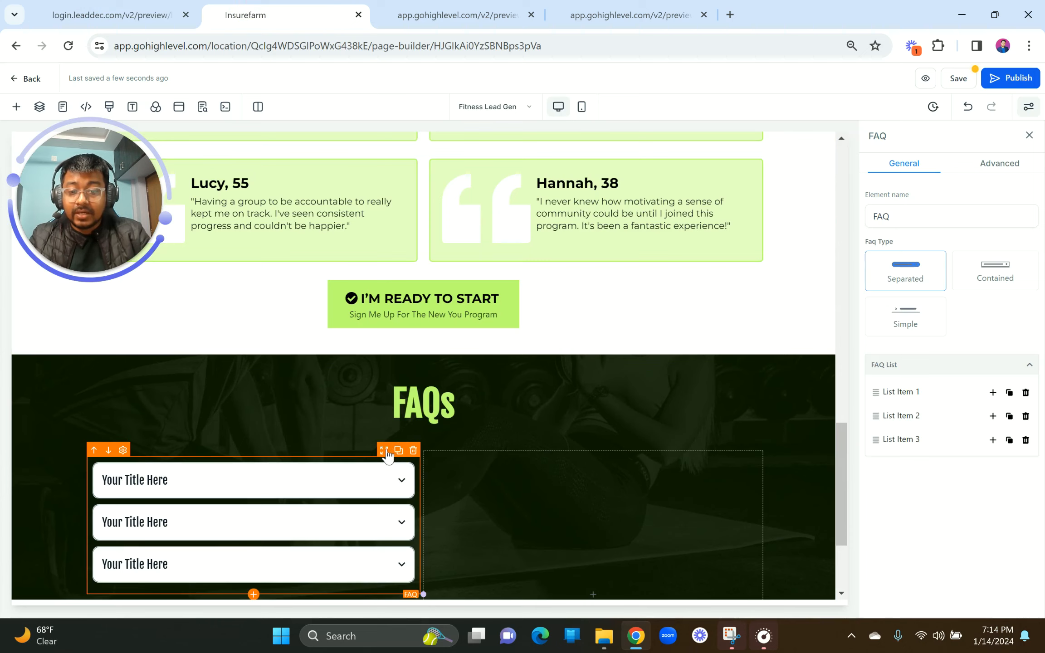
{"action": "scroll", "coordinate": [576, 487], "scroll_direction": "down", "scroll_amount": 1}
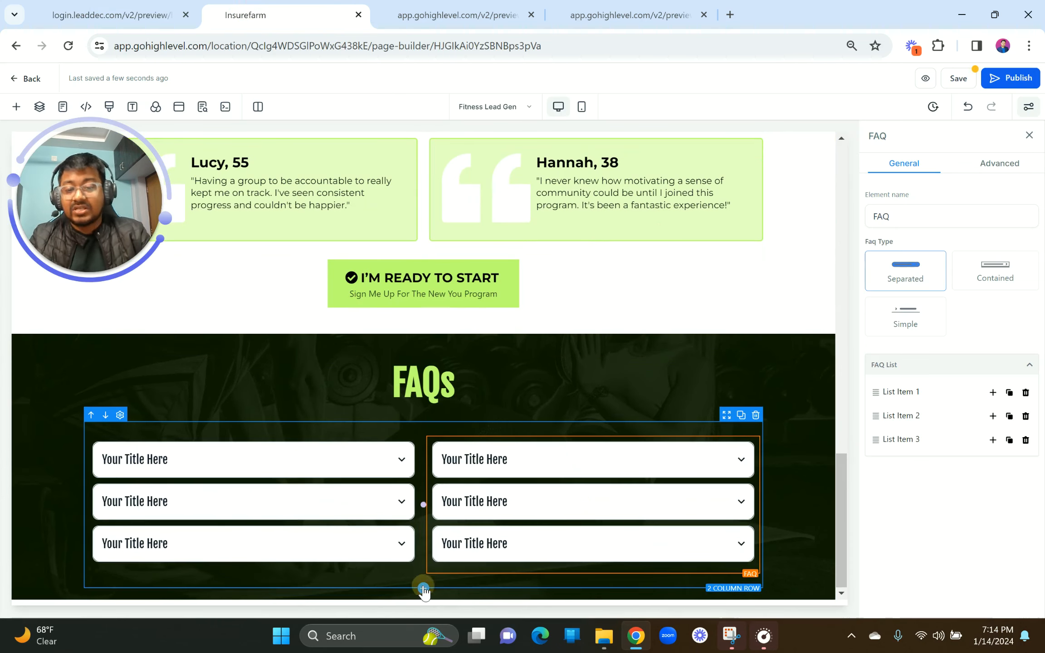
Step: Add a one-column row below the FAQs holding a copy of the I'M READY TO START button
{"action": "left_click", "coordinate": [423, 589]}
{"action": "left_click", "coordinate": [187, 200]}
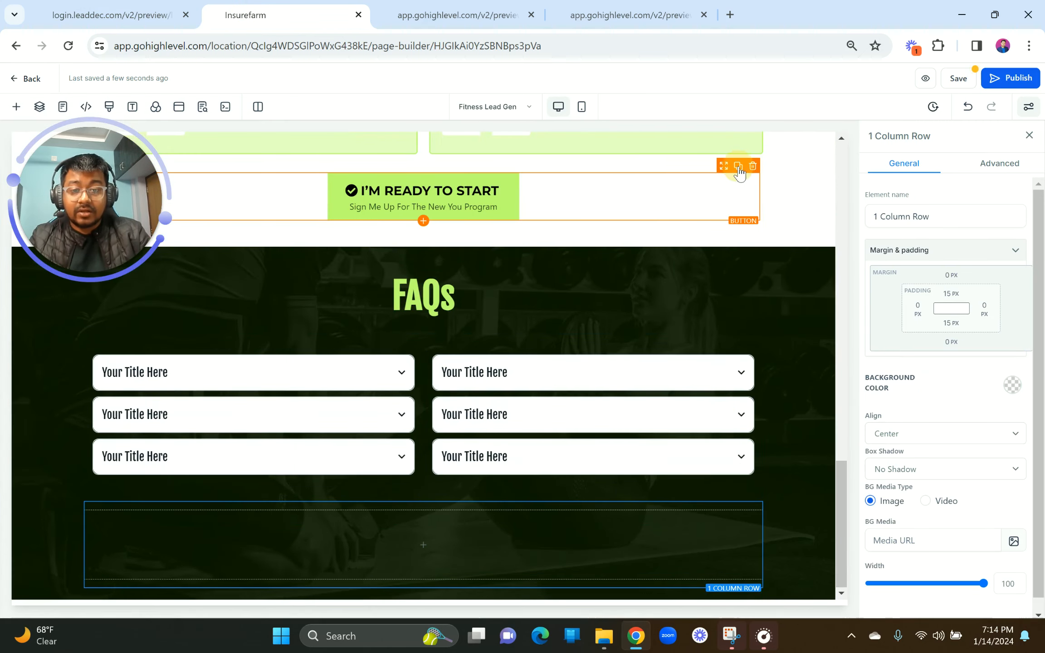
{"action": "left_click", "coordinate": [738, 166]}
{"action": "left_click_drag", "start_coordinate": [725, 229], "coordinate": [604, 579]}
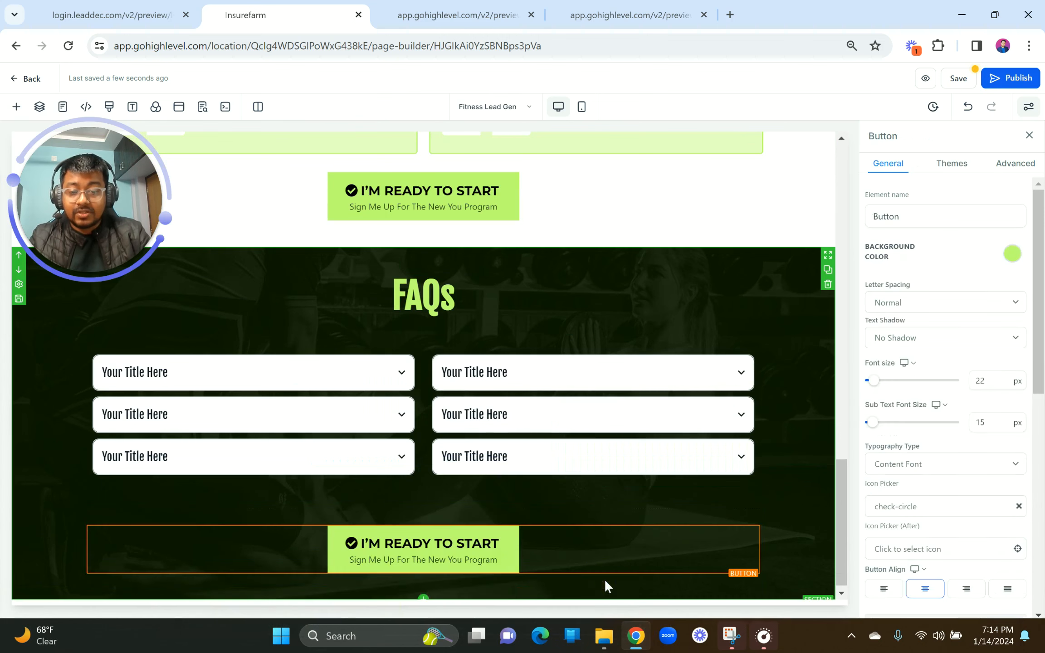
Step: Set the button row's top padding to 0 and give the button a -50 px top margin
{"action": "left_click", "coordinate": [483, 509]}
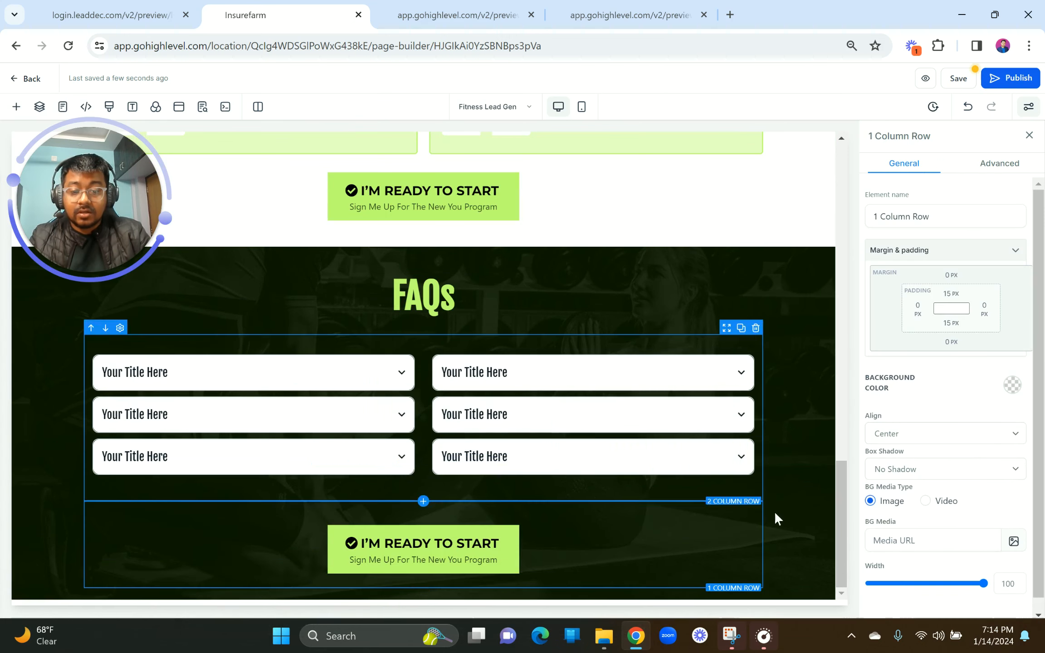
{"action": "left_click", "coordinate": [951, 294]}
{"action": "left_click", "coordinate": [951, 295]}
{"action": "left_click", "coordinate": [951, 294]}
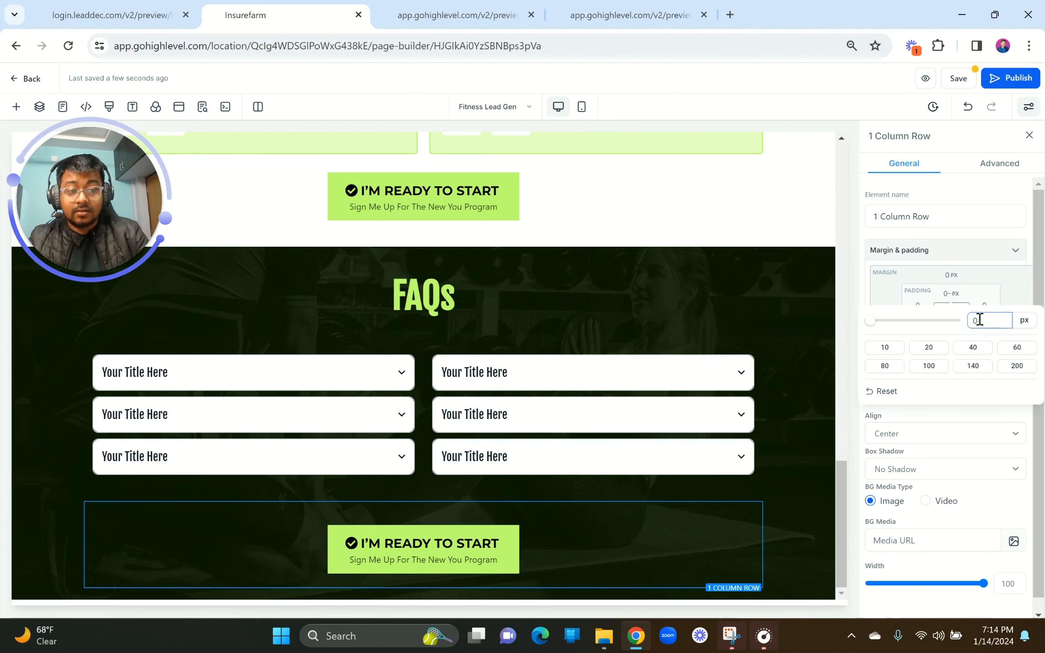
{"action": "left_click", "coordinate": [762, 405]}
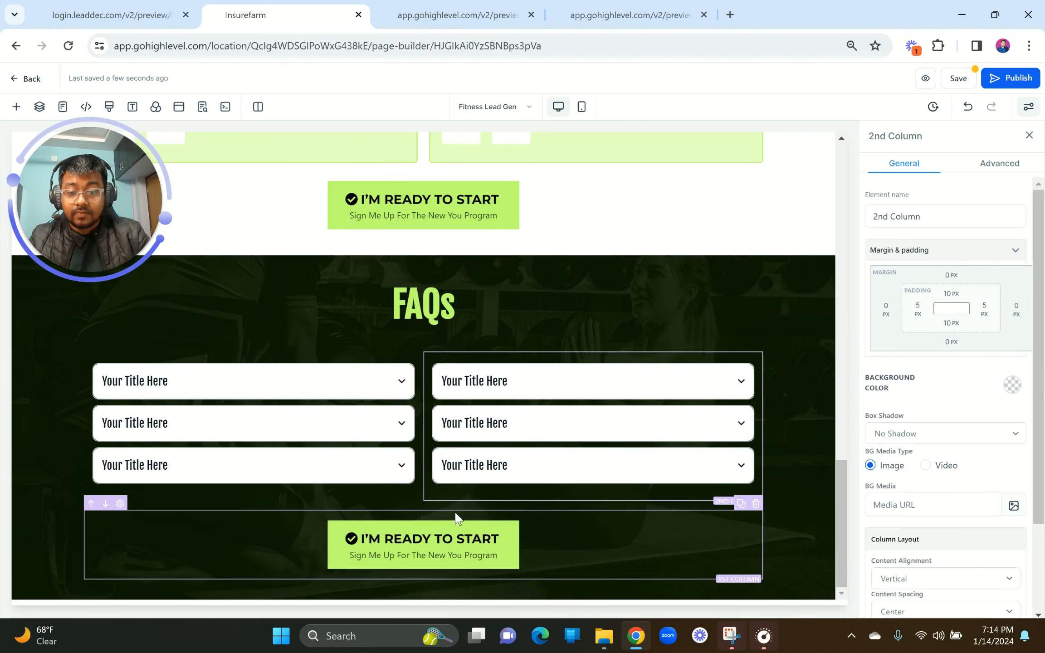
{"action": "left_click", "coordinate": [444, 537]}
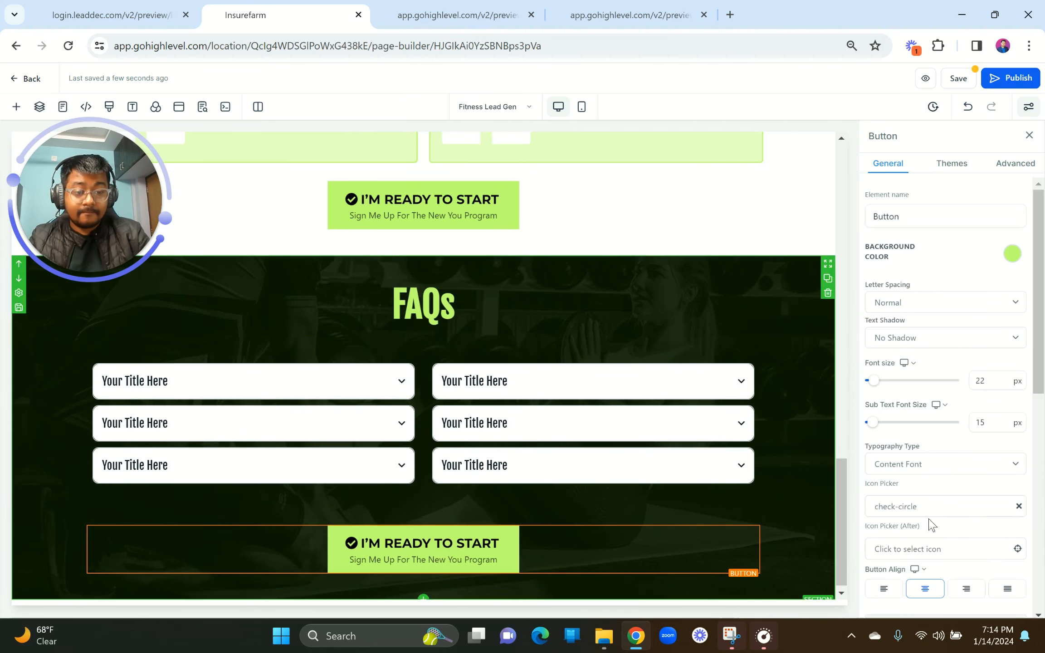
{"action": "scroll", "coordinate": [931, 525], "scroll_direction": "down", "scroll_amount": 10}
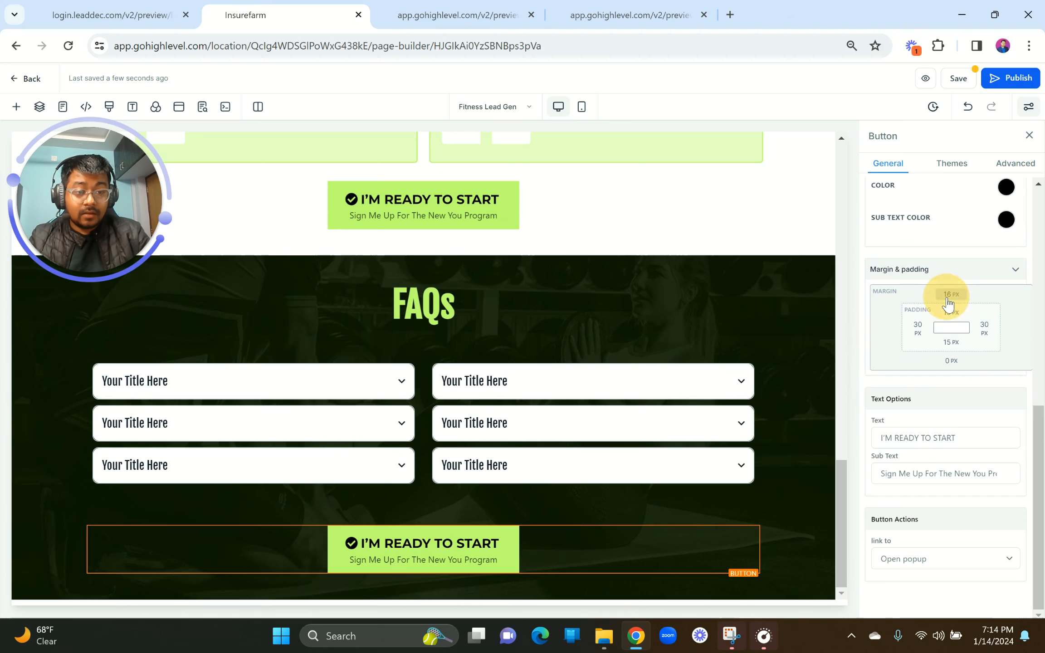
{"action": "left_click", "coordinate": [950, 295]}
{"action": "left_click_drag", "start_coordinate": [928, 322], "coordinate": [844, 327]}
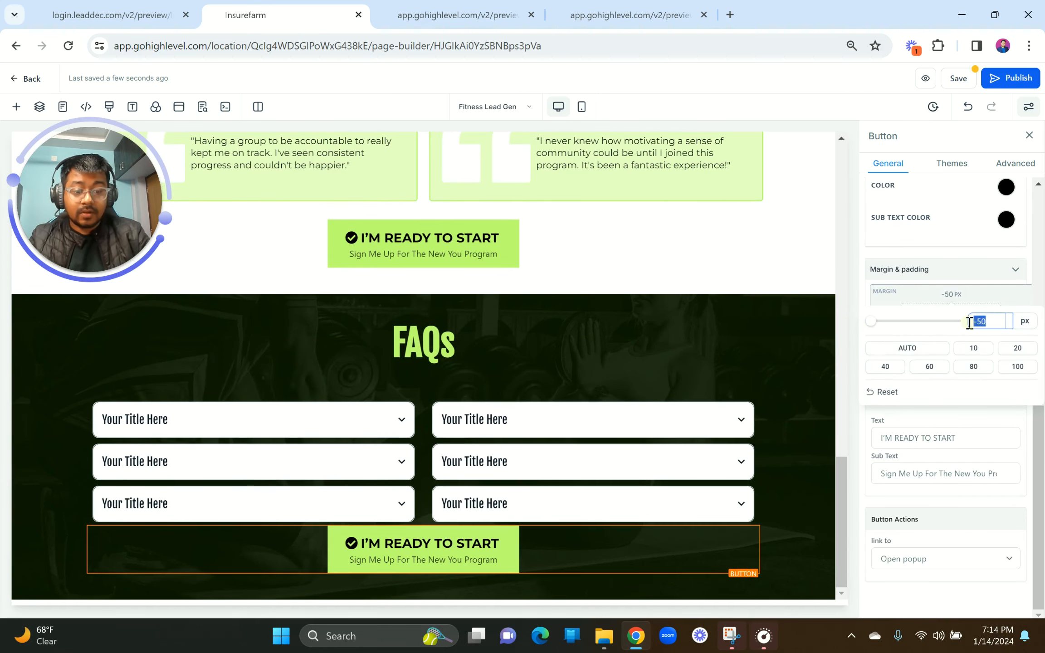
Step: Add a new empty section below the FAQs section
{"action": "left_click", "coordinate": [722, 390]}
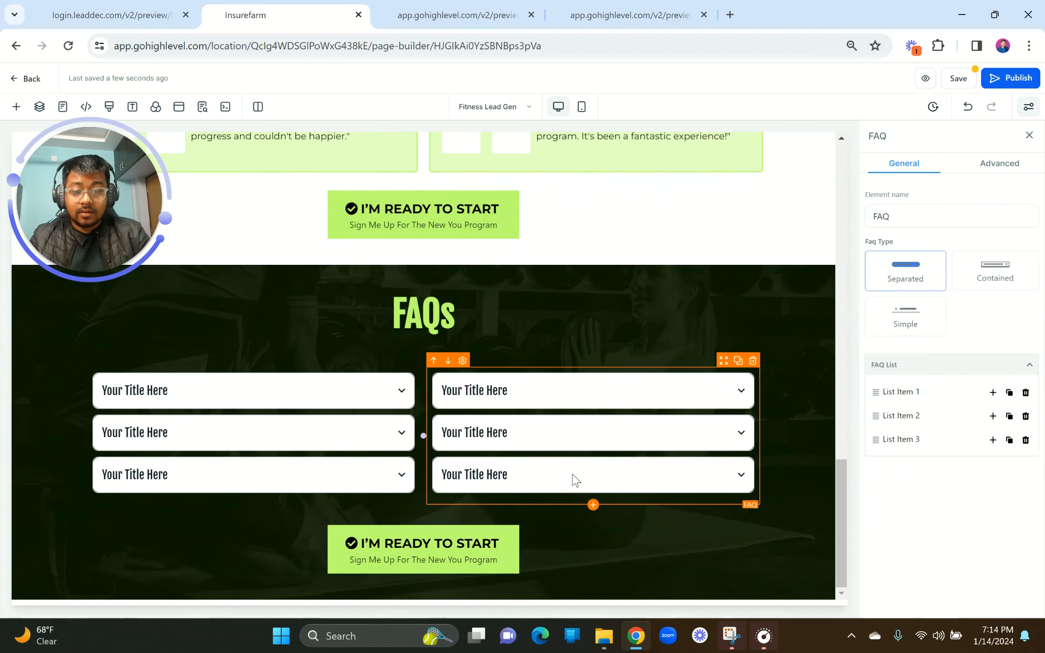
{"action": "left_click", "coordinate": [424, 596]}
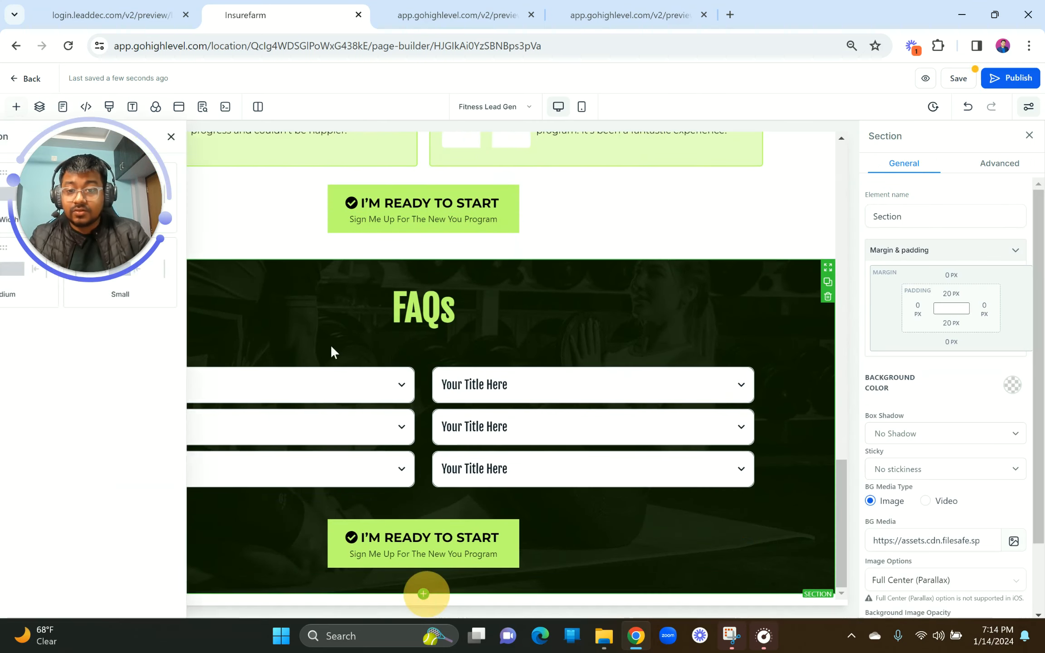
{"action": "left_click_drag", "start_coordinate": [209, 213], "coordinate": [521, 554]}
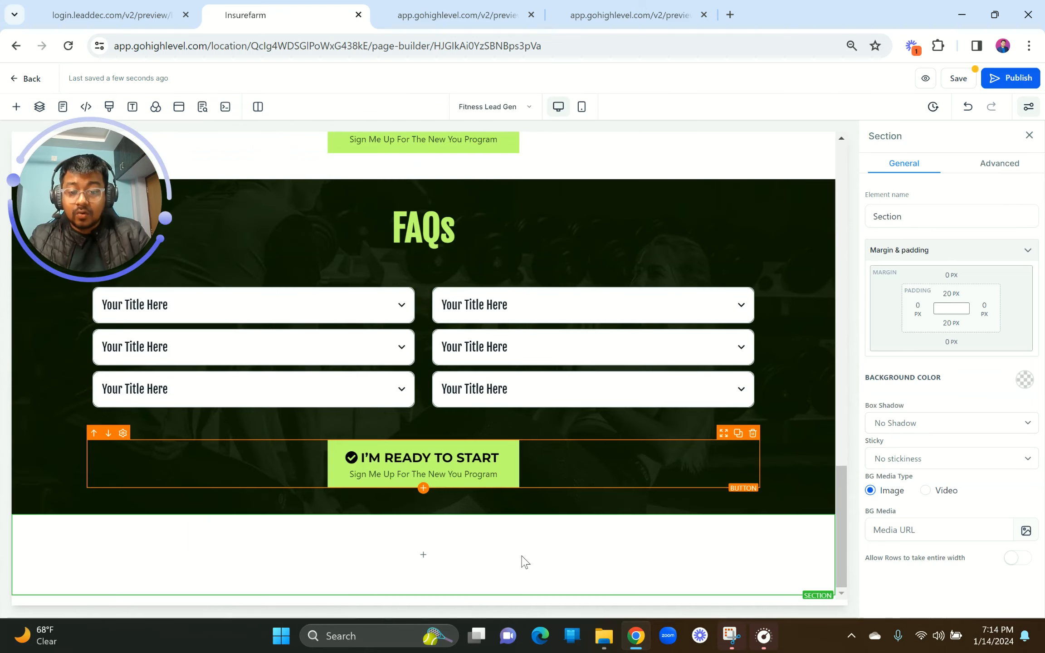
Step: Scroll the LeadDec preview to the MEET THE TRAINER section after the FAQs
{"action": "left_click", "coordinate": [154, 13]}
{"action": "scroll", "coordinate": [579, 429], "scroll_direction": "down", "scroll_amount": 10}
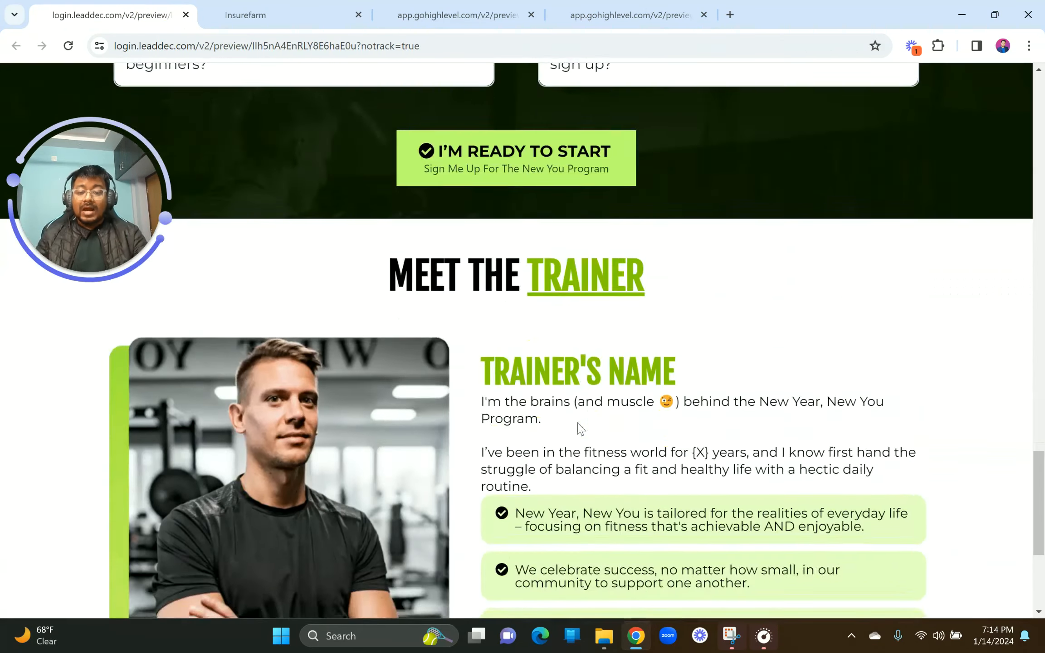
{"action": "scroll", "coordinate": [579, 429], "scroll_direction": "up", "scroll_amount": 3}
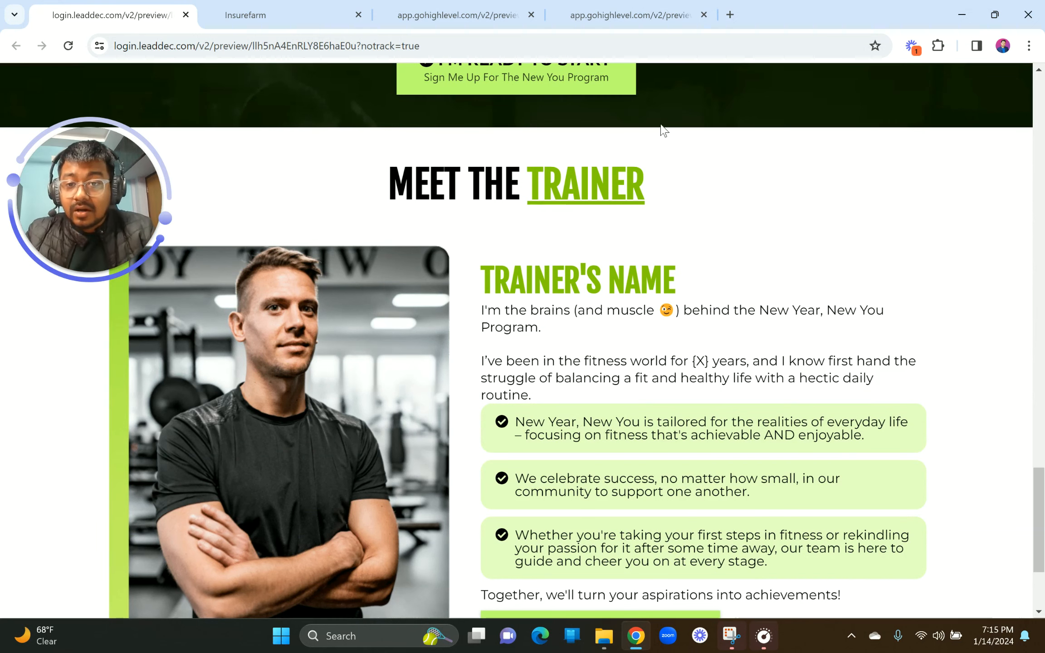
Step: Duplicate the FAQs headline and move the copy below the FAQ items
{"action": "left_click", "coordinate": [281, 13]}
{"action": "scroll", "coordinate": [451, 365], "scroll_direction": "up", "scroll_amount": 12}
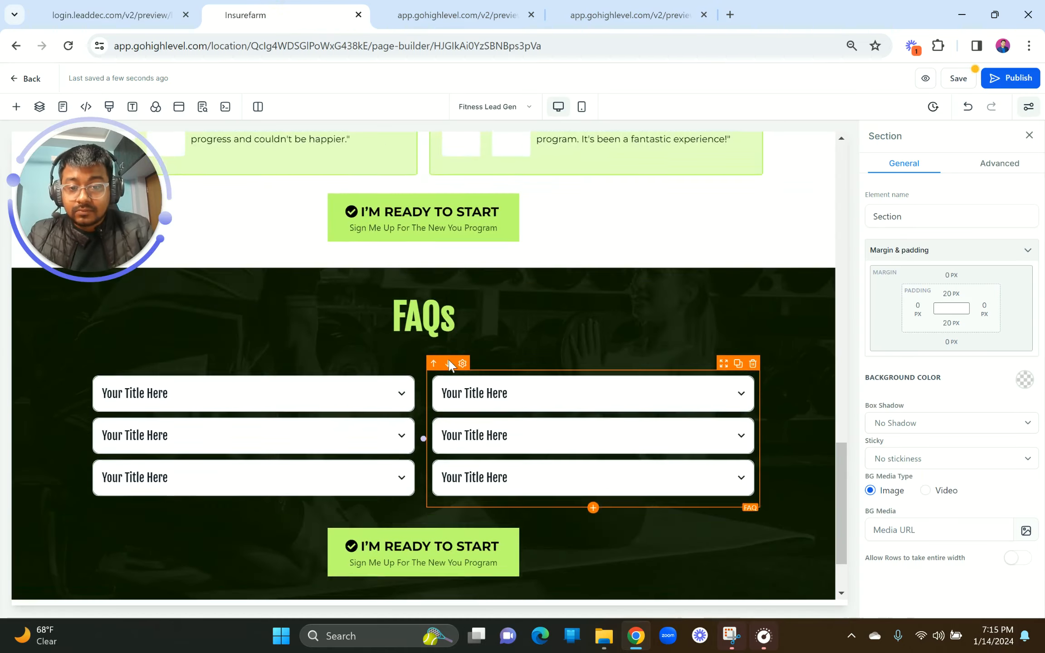
{"action": "scroll", "coordinate": [451, 367], "scroll_direction": "down", "scroll_amount": 8}
{"action": "scroll", "coordinate": [451, 366], "scroll_direction": "down", "scroll_amount": 5}
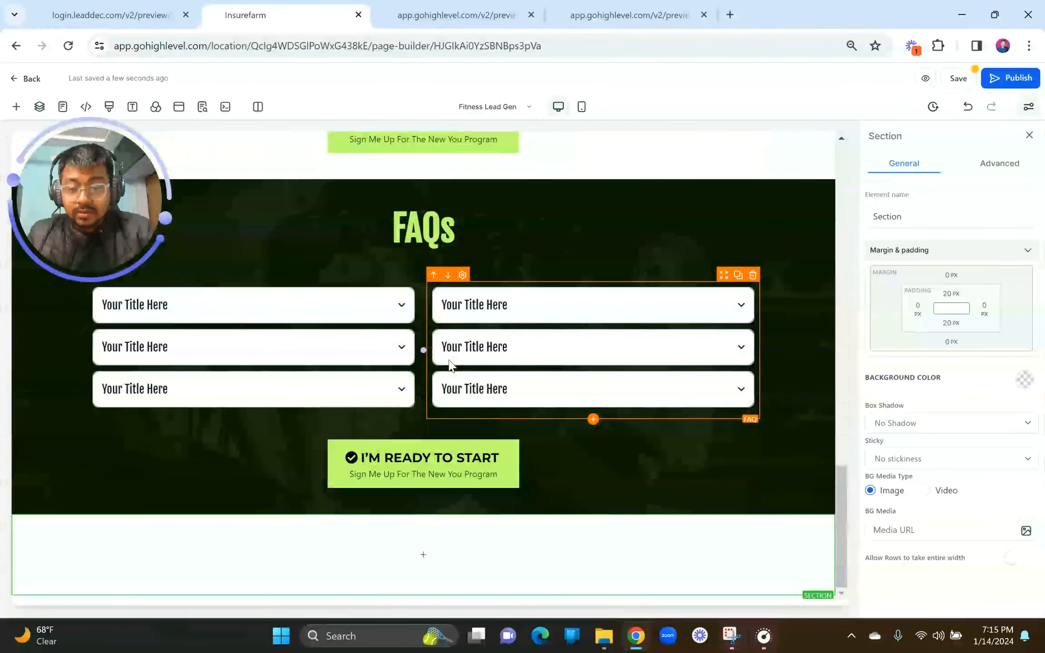
{"action": "left_click", "coordinate": [740, 201]}
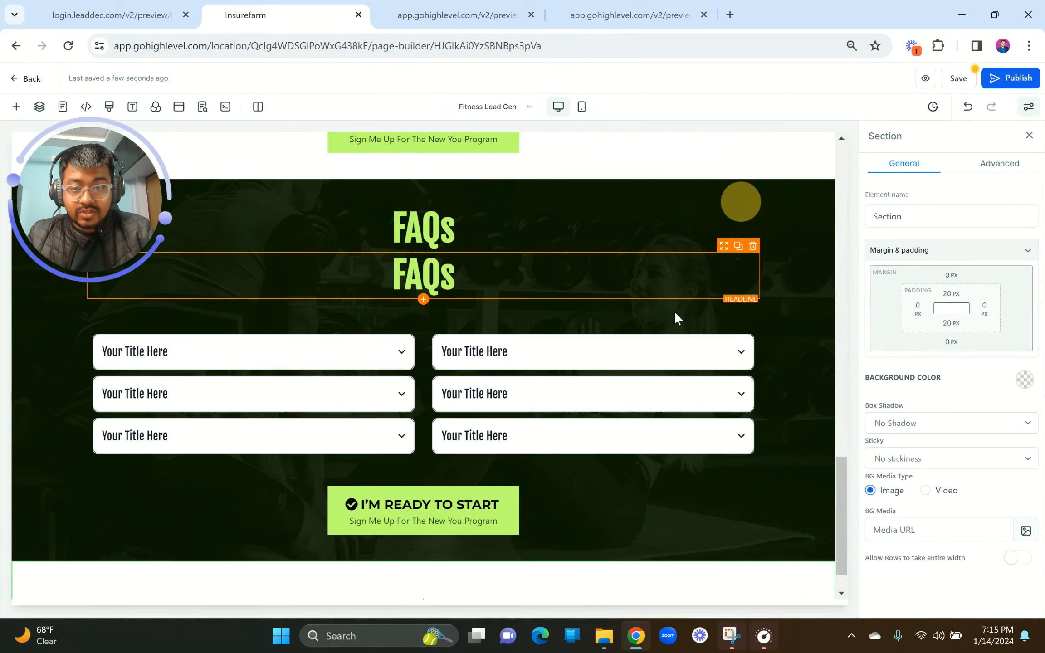
{"action": "scroll", "coordinate": [675, 313], "scroll_direction": "down", "scroll_amount": 1}
{"action": "left_click_drag", "start_coordinate": [729, 250], "coordinate": [554, 451]}
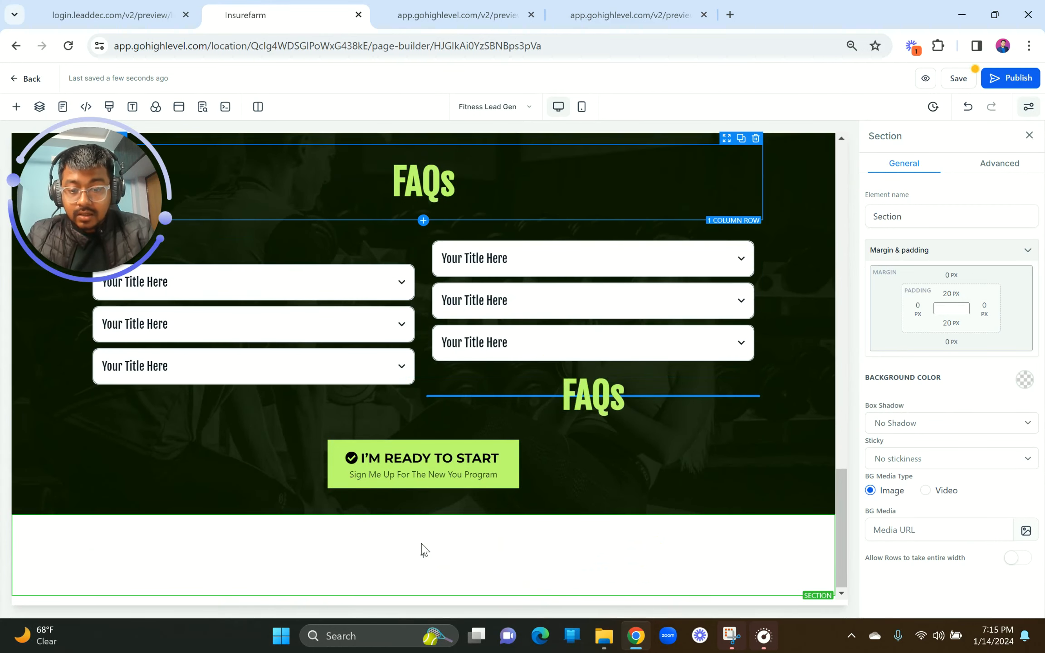
Step: Put the headline copy in a new one-column row and retype it as 'MEET THE TRAINER'
{"action": "left_click", "coordinate": [423, 554]}
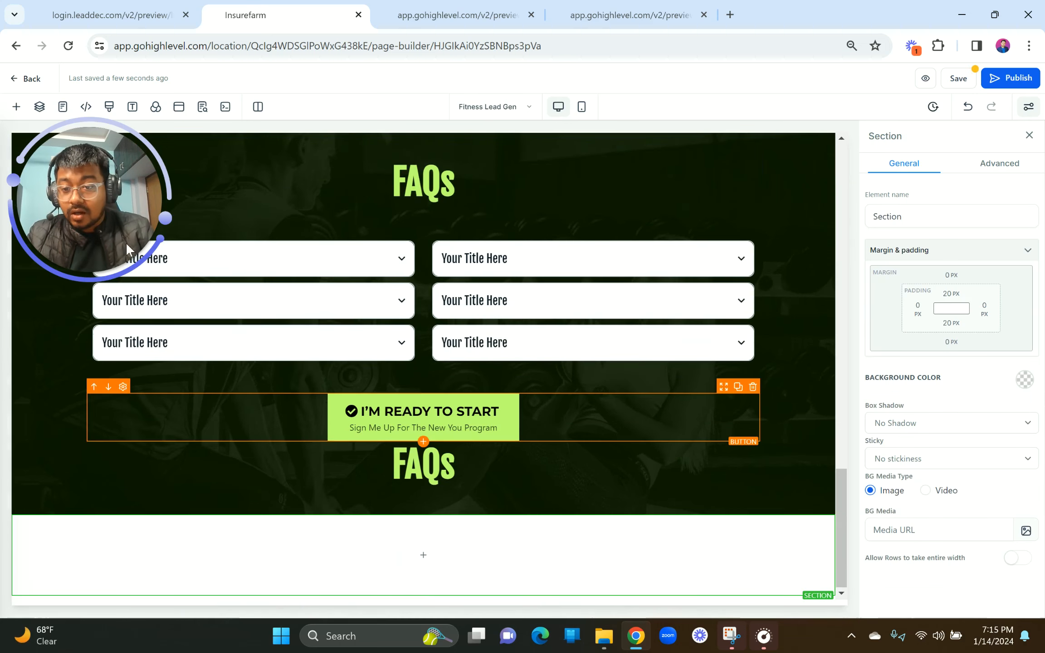
{"action": "left_click", "coordinate": [196, 206]}
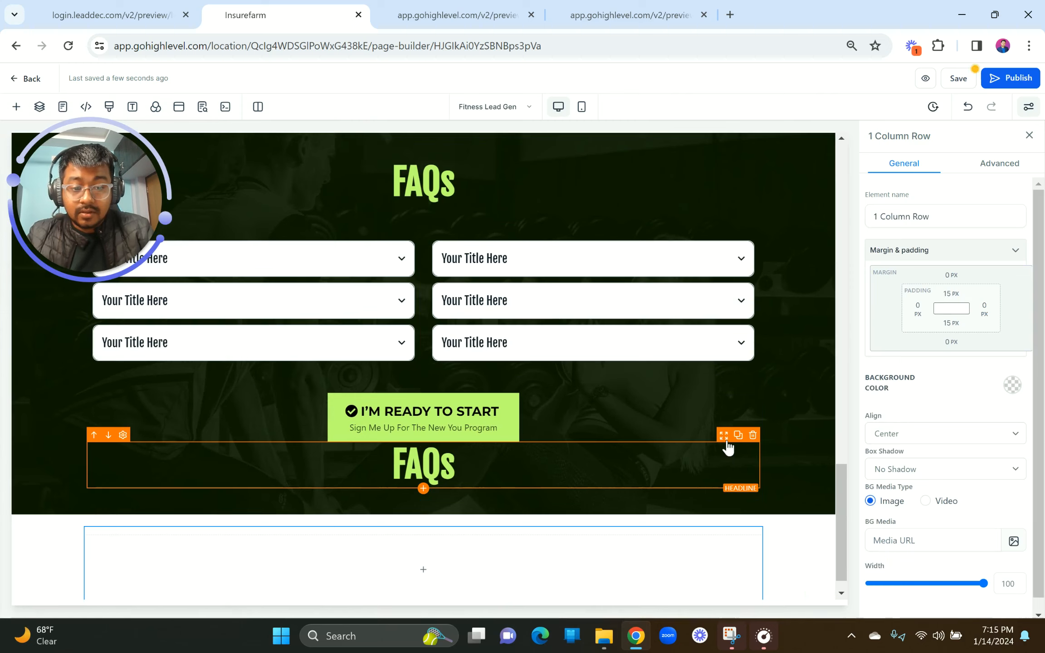
{"action": "left_click_drag", "start_coordinate": [728, 447], "coordinate": [700, 584]}
{"action": "double_click", "coordinate": [487, 570]}
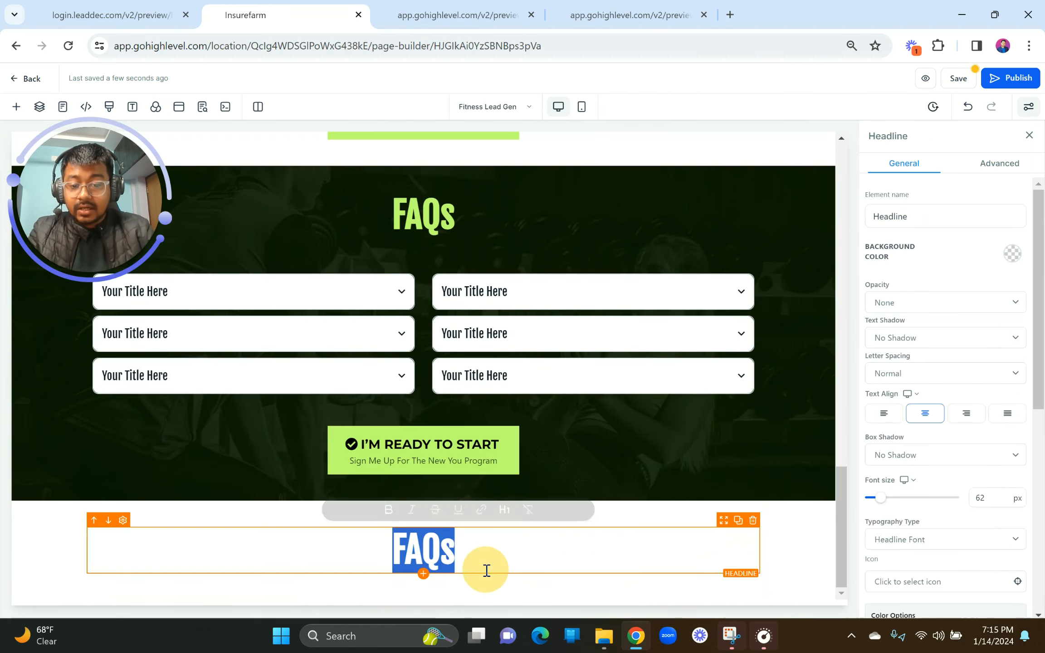
{"action": "type", "text": "MEET T"}
{"action": "key", "text": "BackSpace"}
{"action": "key", "text": "BackSpace"}
{"action": "type", "text": "THE TRAINER"}
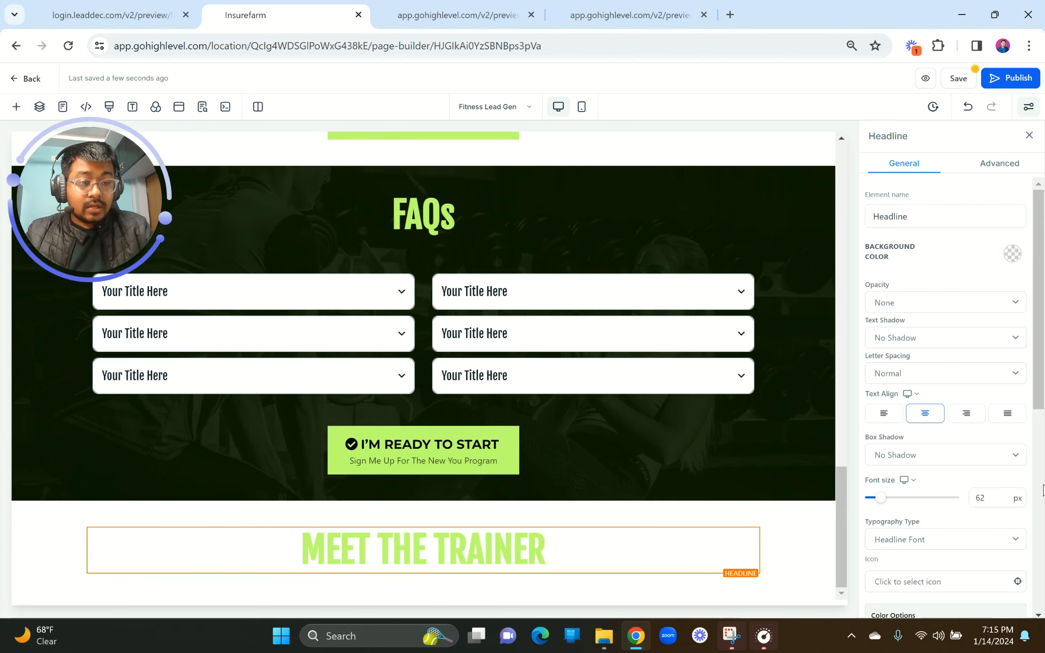
Step: Make the heading black and give the word TRAINER a green underline
{"action": "scroll", "coordinate": [1005, 297], "scroll_direction": "down", "scroll_amount": 6}
{"action": "left_click", "coordinate": [1006, 299]}
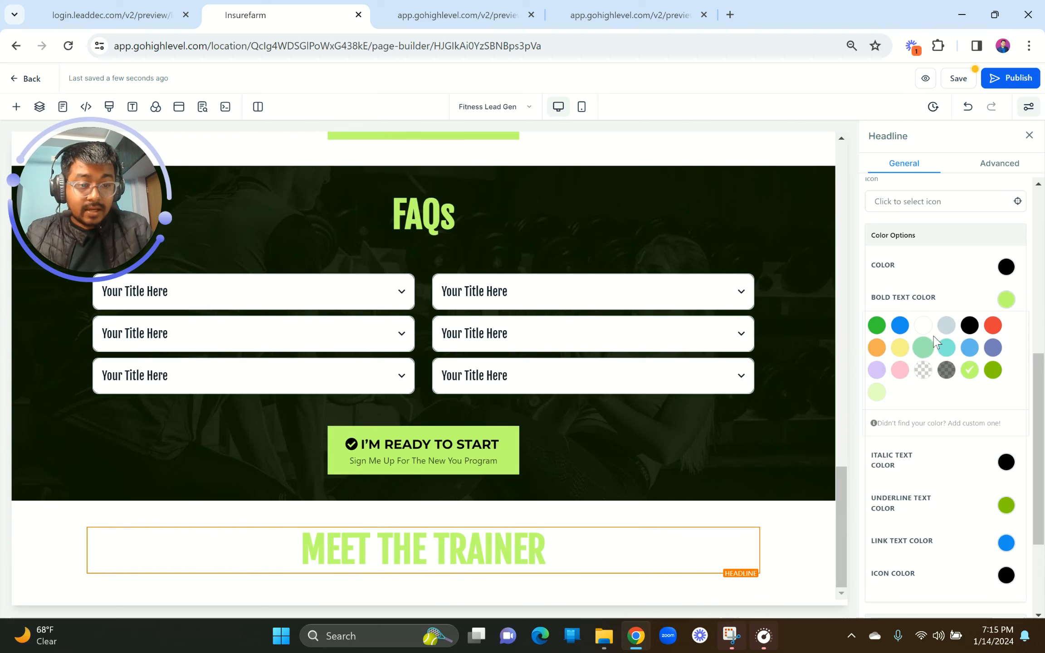
{"action": "left_click", "coordinate": [969, 326]}
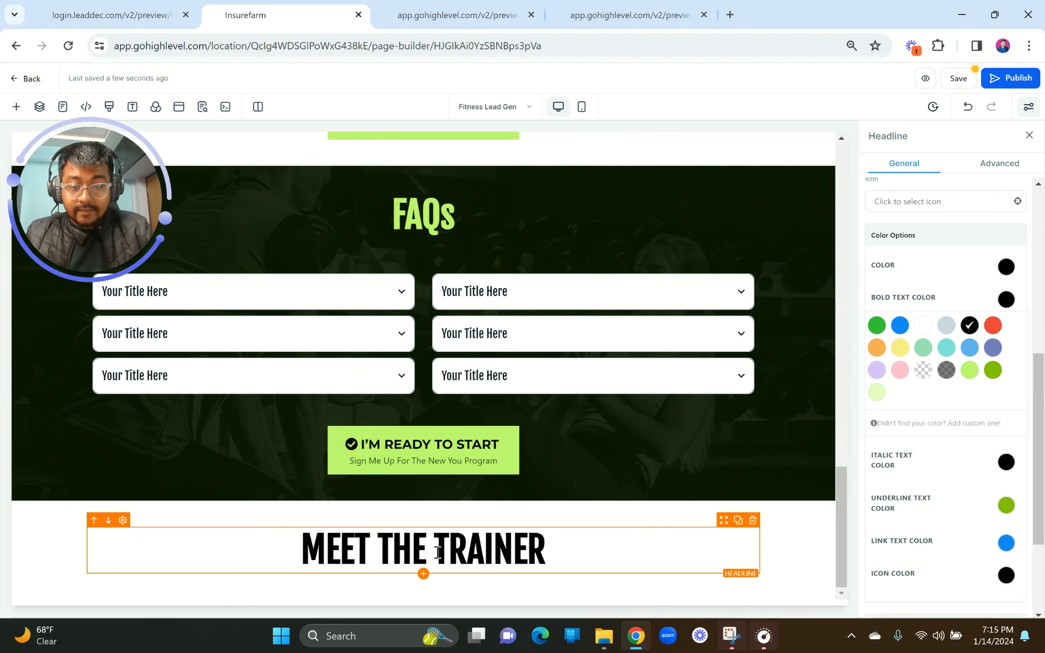
{"action": "left_click_drag", "start_coordinate": [437, 552], "coordinate": [569, 547]}
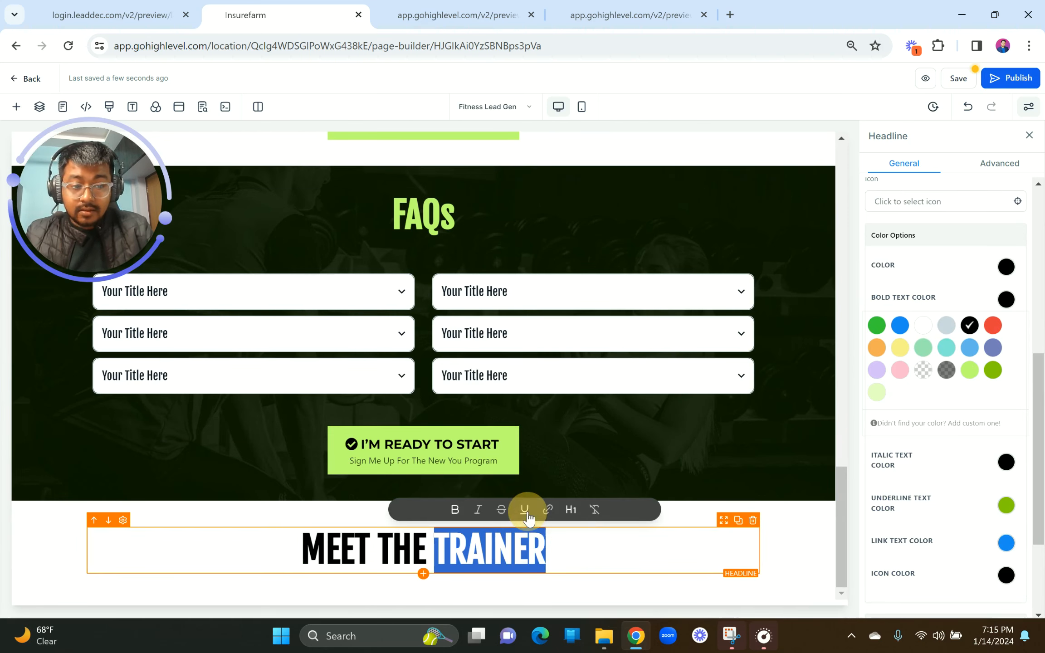
{"action": "left_click", "coordinate": [525, 510]}
{"action": "scroll", "coordinate": [968, 495], "scroll_direction": "down", "scroll_amount": 2}
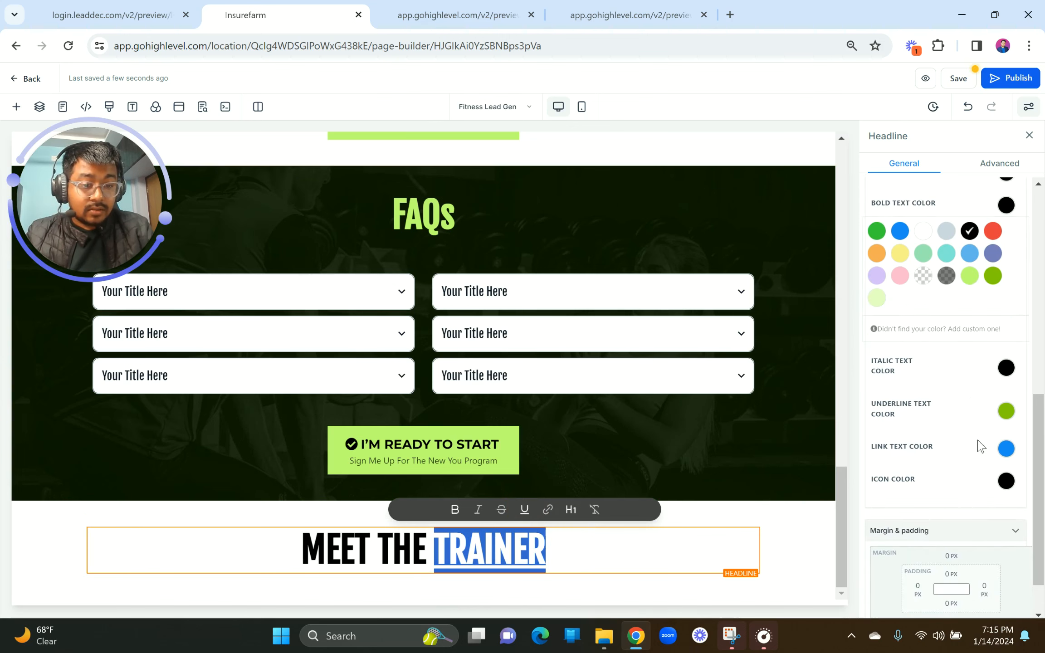
{"action": "left_click", "coordinate": [1007, 413]}
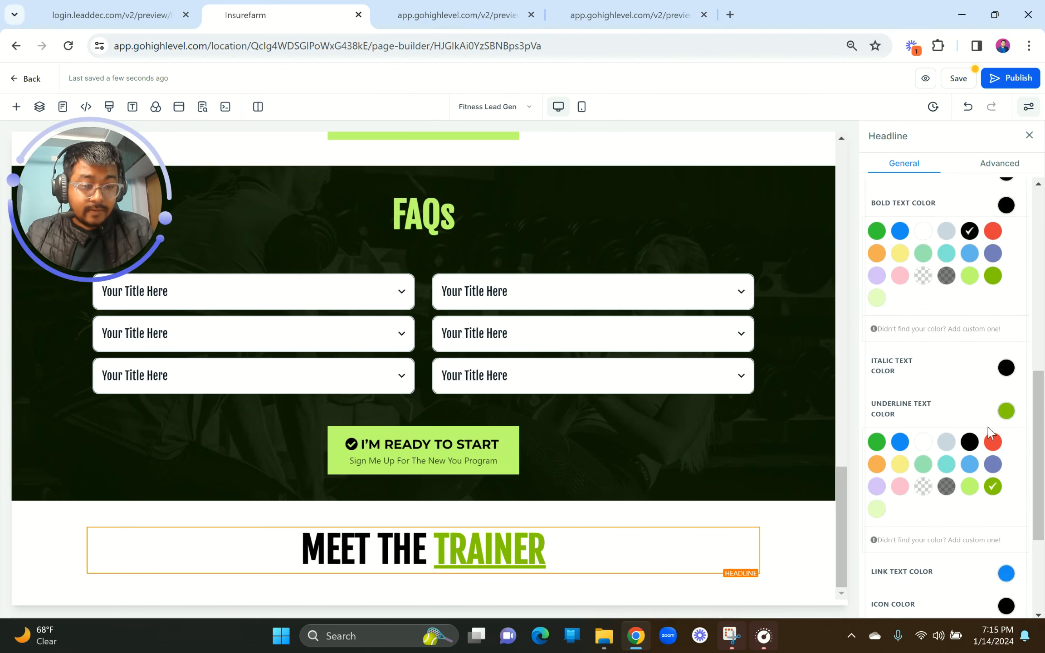
{"action": "left_click", "coordinate": [659, 448]}
Step: Add a two-column row below MEET THE TRAINER with an Image element in the left column
{"action": "left_click", "coordinate": [167, 6]}
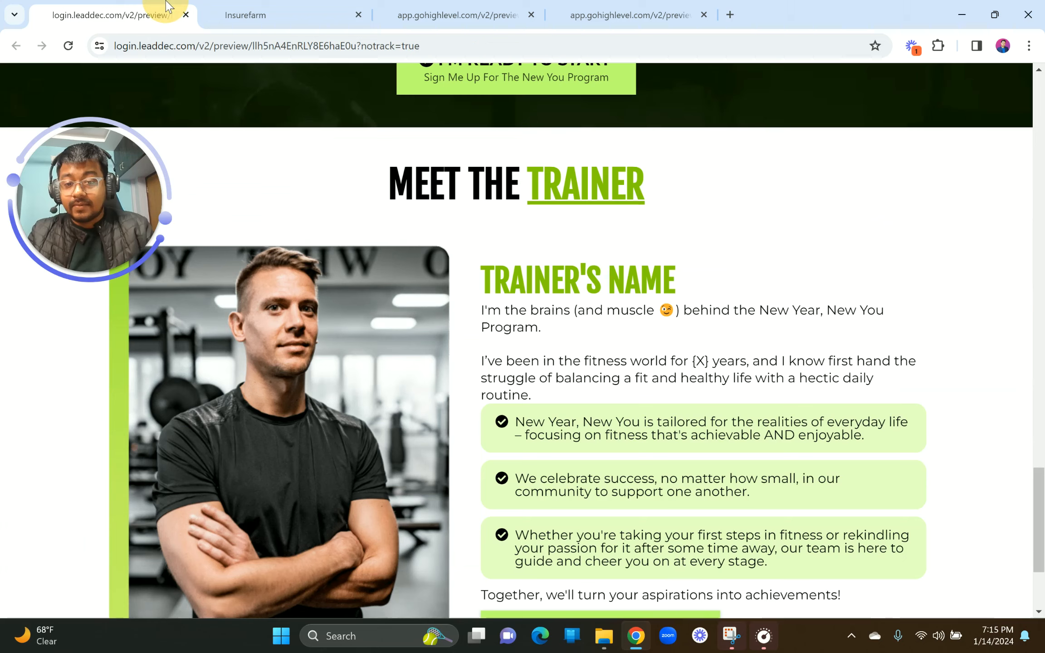
{"action": "scroll", "coordinate": [525, 362], "scroll_direction": "down", "scroll_amount": 3}
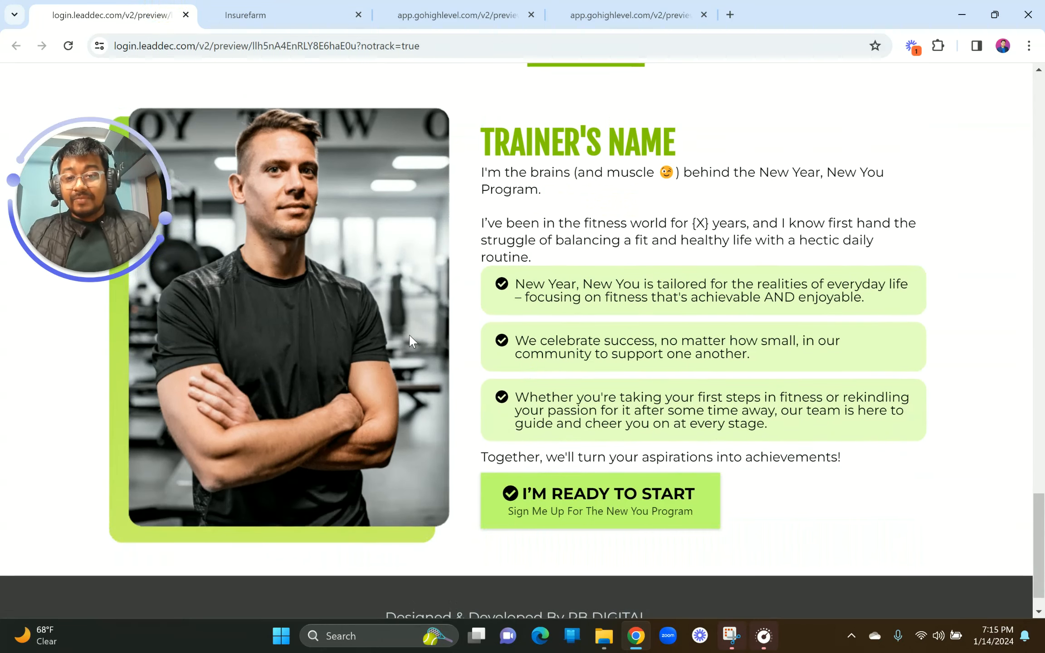
{"action": "left_click", "coordinate": [272, 15]}
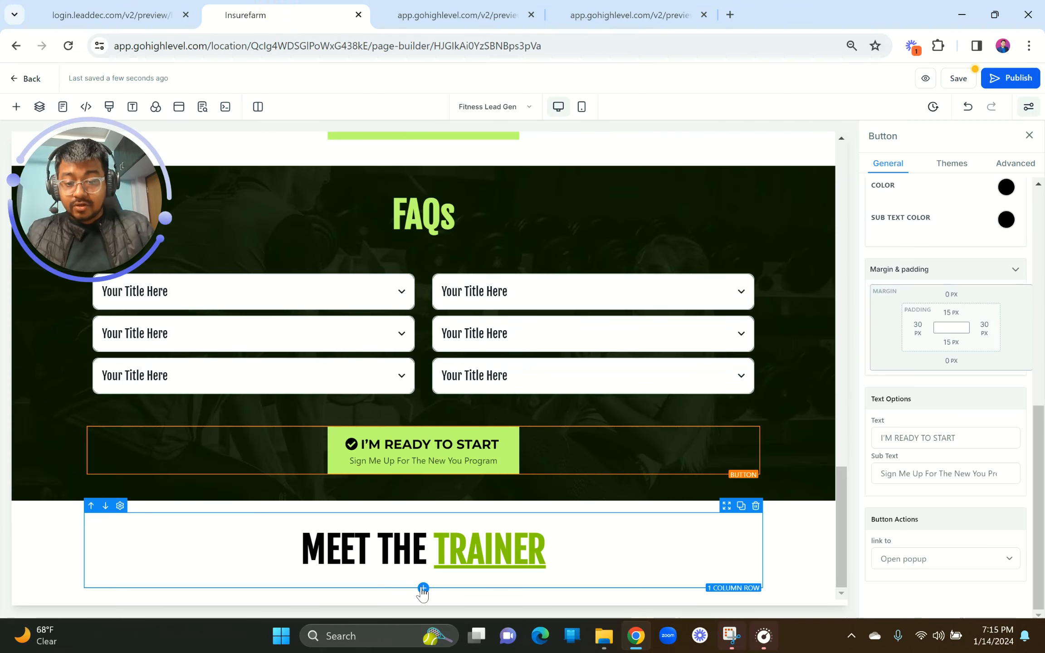
{"action": "left_click", "coordinate": [423, 590]}
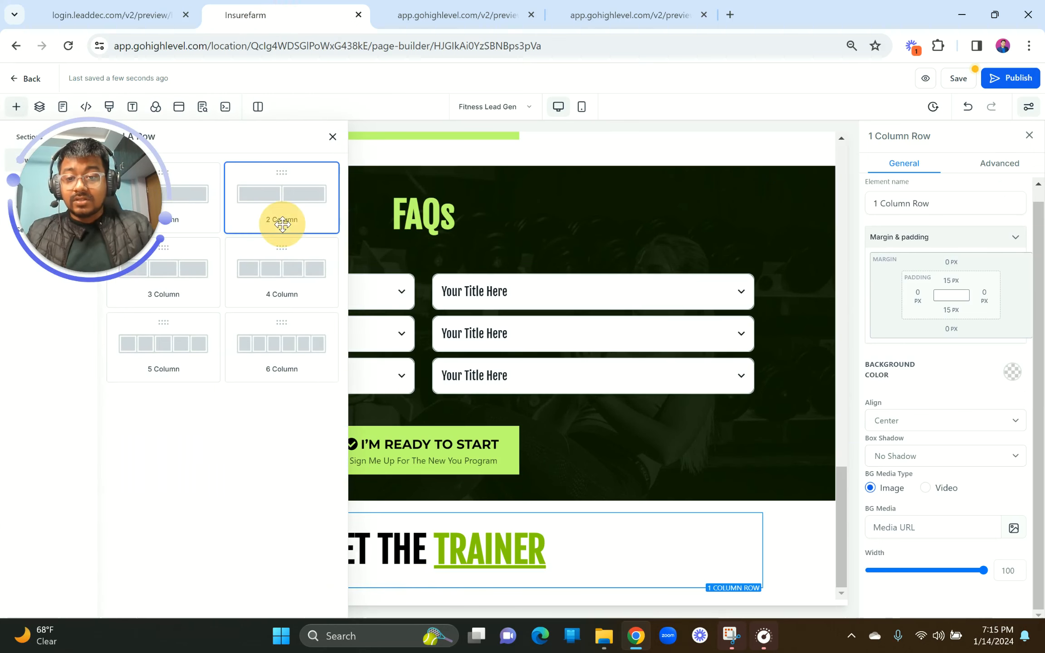
{"action": "left_click", "coordinate": [280, 222]}
{"action": "left_click", "coordinate": [245, 544]}
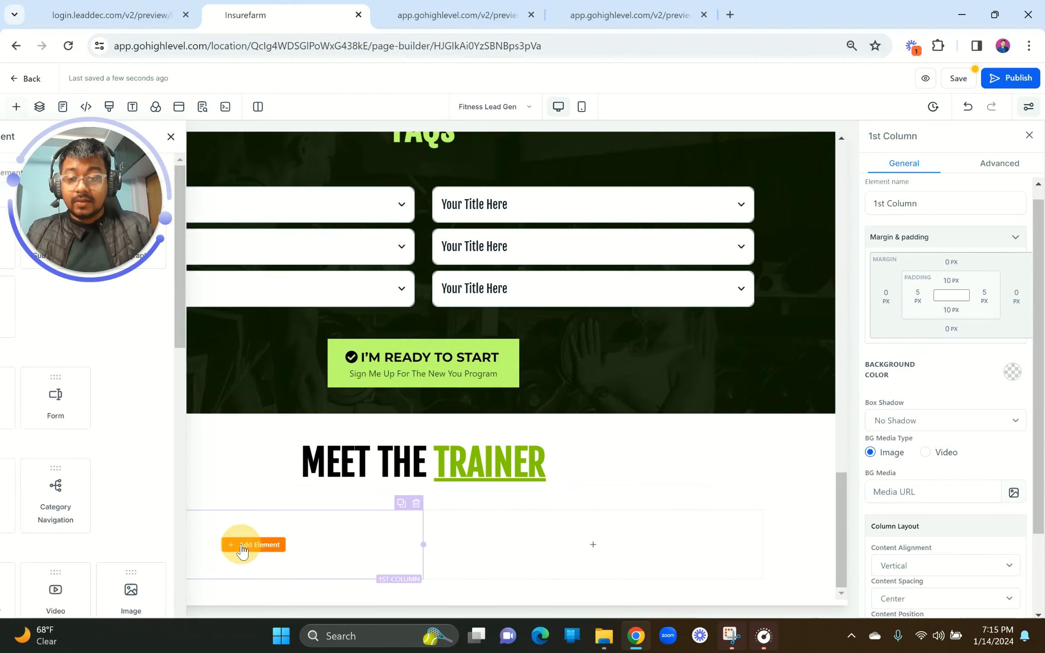
{"action": "type", "text": "image"}
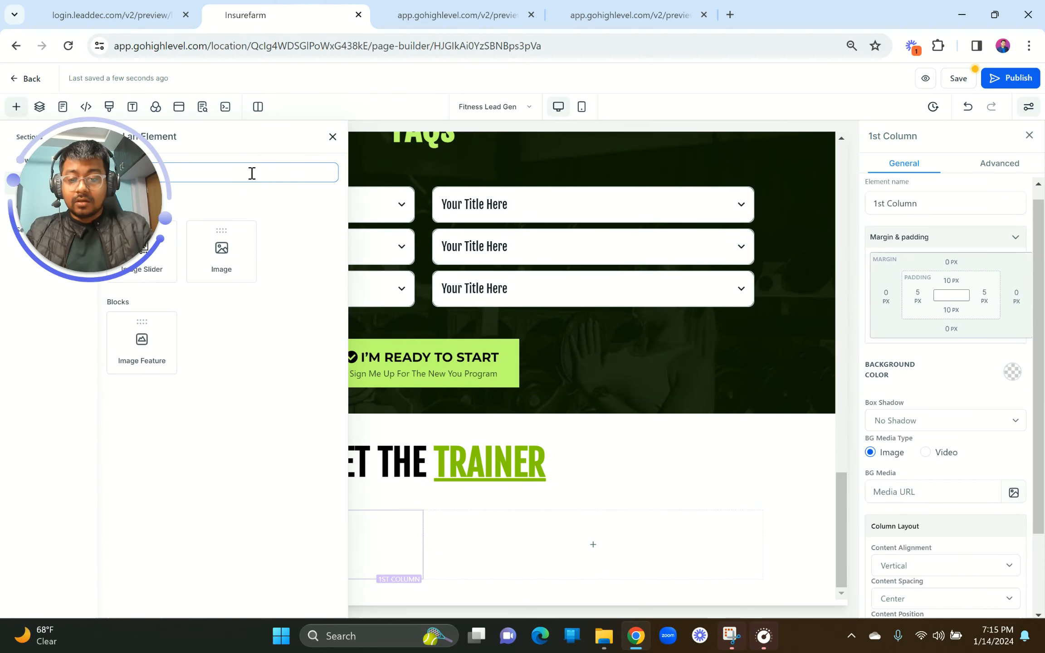
{"action": "left_click", "coordinate": [227, 265]}
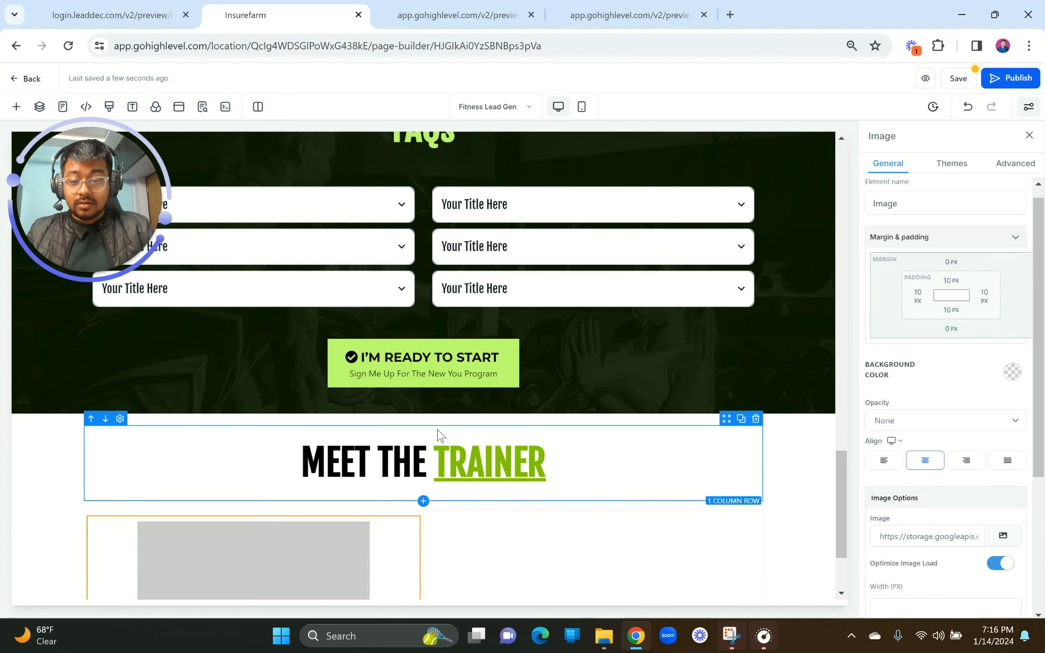
Step: Turn off Optimize Image Load on the new image placeholder
{"action": "left_click", "coordinate": [178, 6]}
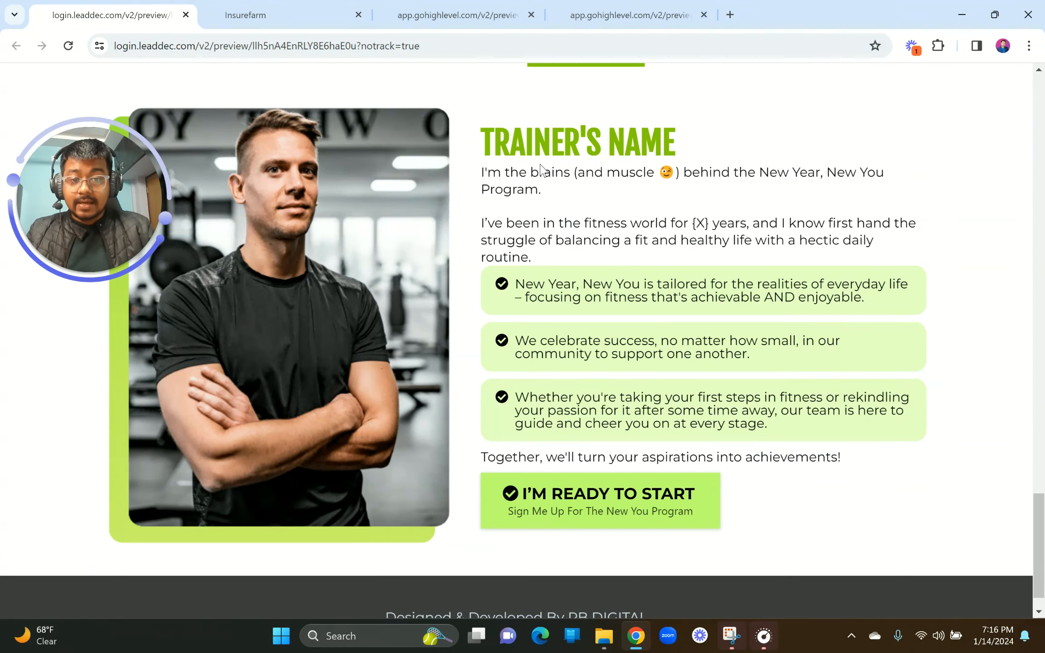
{"action": "scroll", "coordinate": [541, 170], "scroll_direction": "up", "scroll_amount": 1}
{"action": "left_click", "coordinate": [281, 13]}
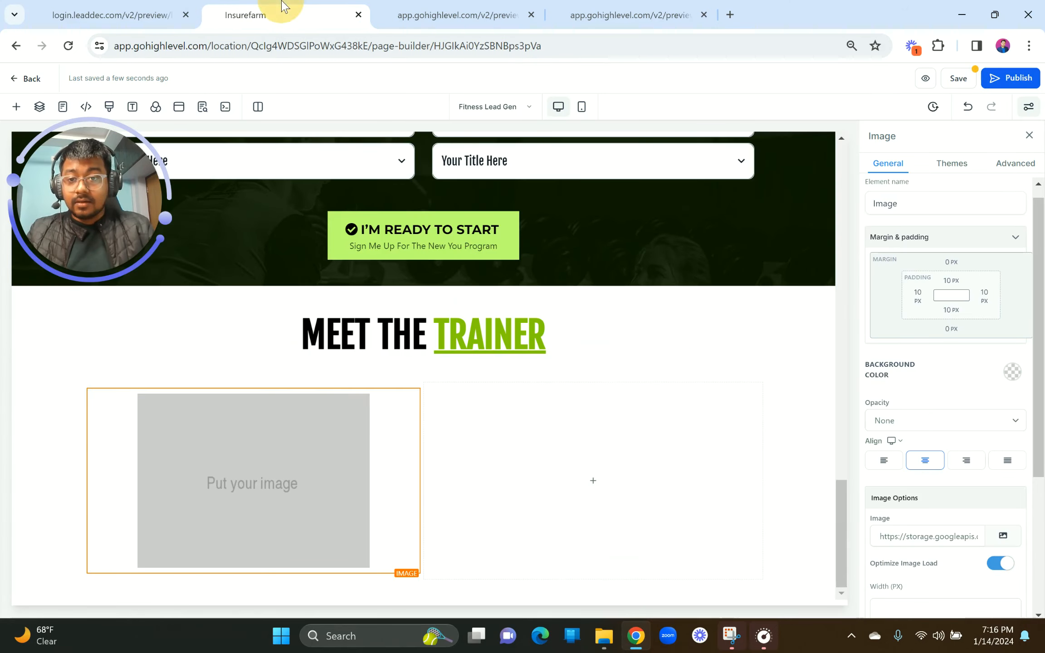
{"action": "left_click", "coordinate": [299, 448]}
{"action": "left_click", "coordinate": [1000, 564]}
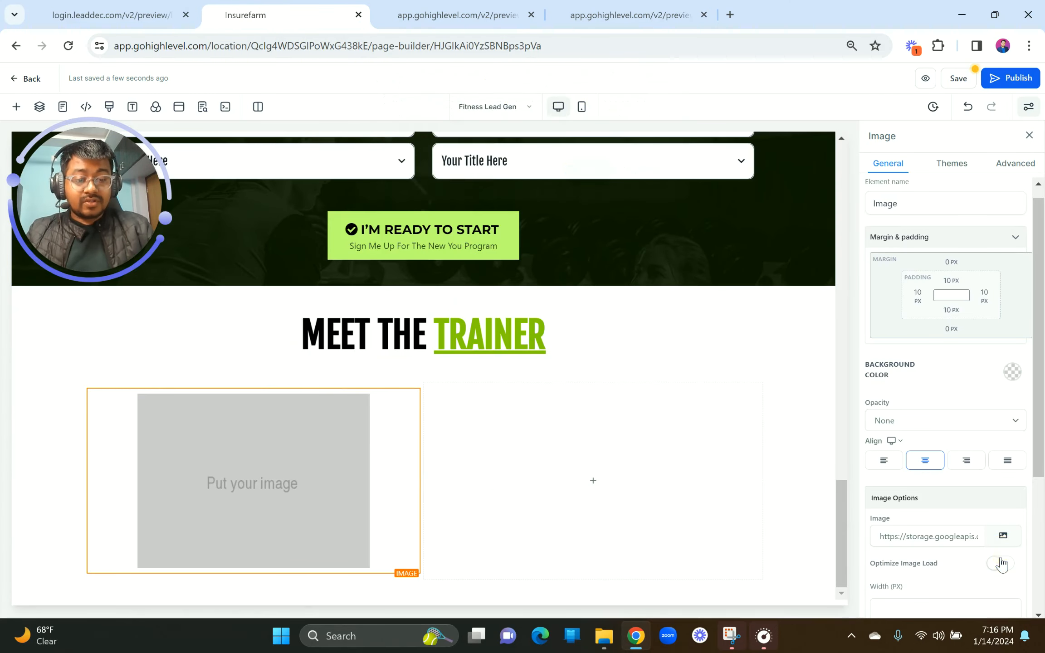
{"action": "left_click", "coordinate": [1003, 537]}
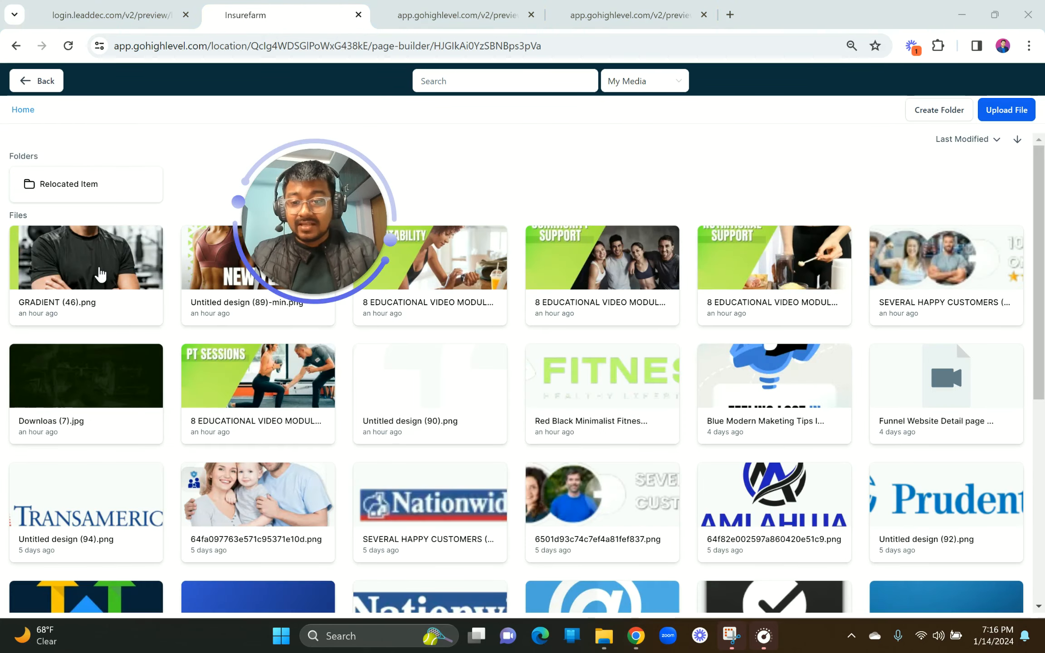
Step: Pick GRADIENT (46).png from My Media as the trainer photo
{"action": "left_click", "coordinate": [99, 274]}
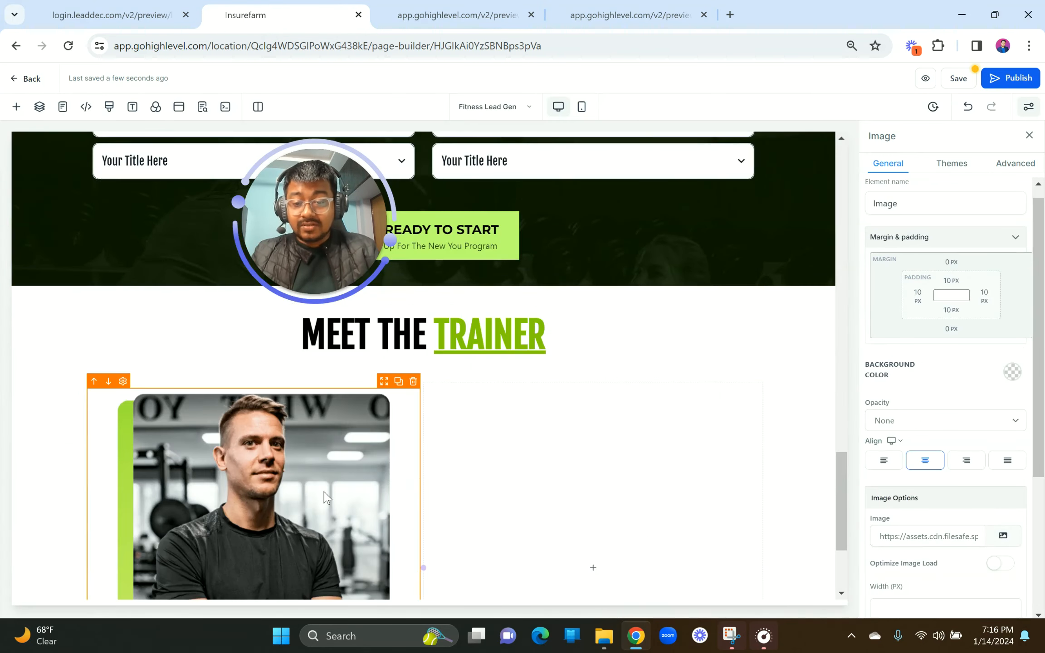
{"action": "scroll", "coordinate": [326, 498], "scroll_direction": "down", "scroll_amount": 4}
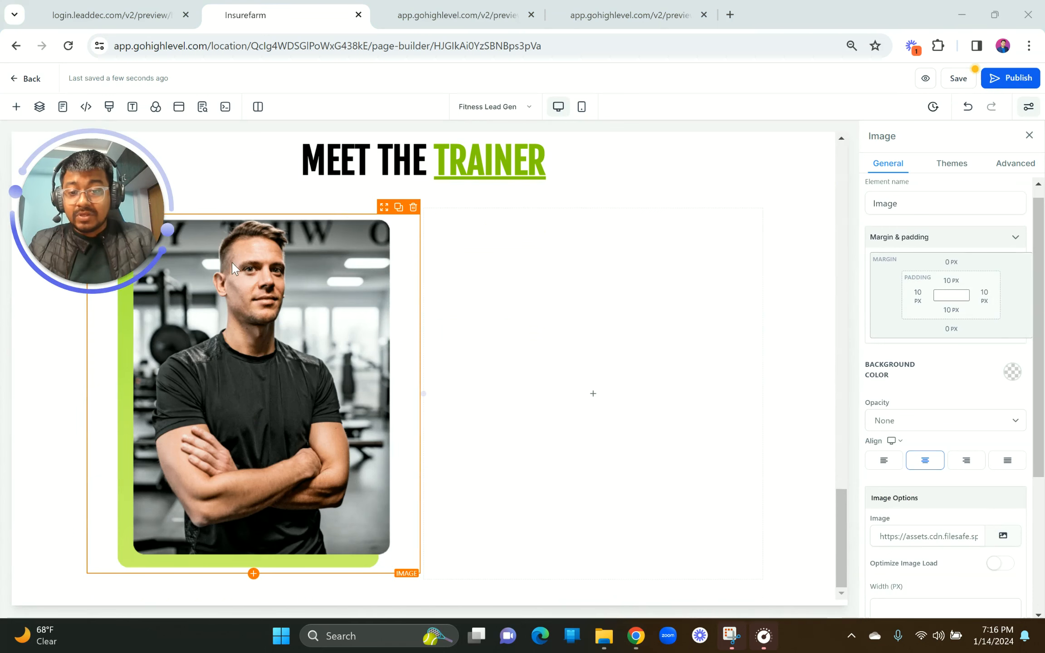
{"action": "left_click", "coordinate": [108, 6]}
Step: Copy the heading into the right column as TRAINER'S NAME and remove its blank lines
{"action": "mouse_move", "coordinate": [490, 156]}
{"action": "left_mouse_down"}
{"action": "mouse_move", "coordinate": [675, 162]}
{"action": "mouse_move", "coordinate": [485, 163]}
{"action": "left_mouse_up"}
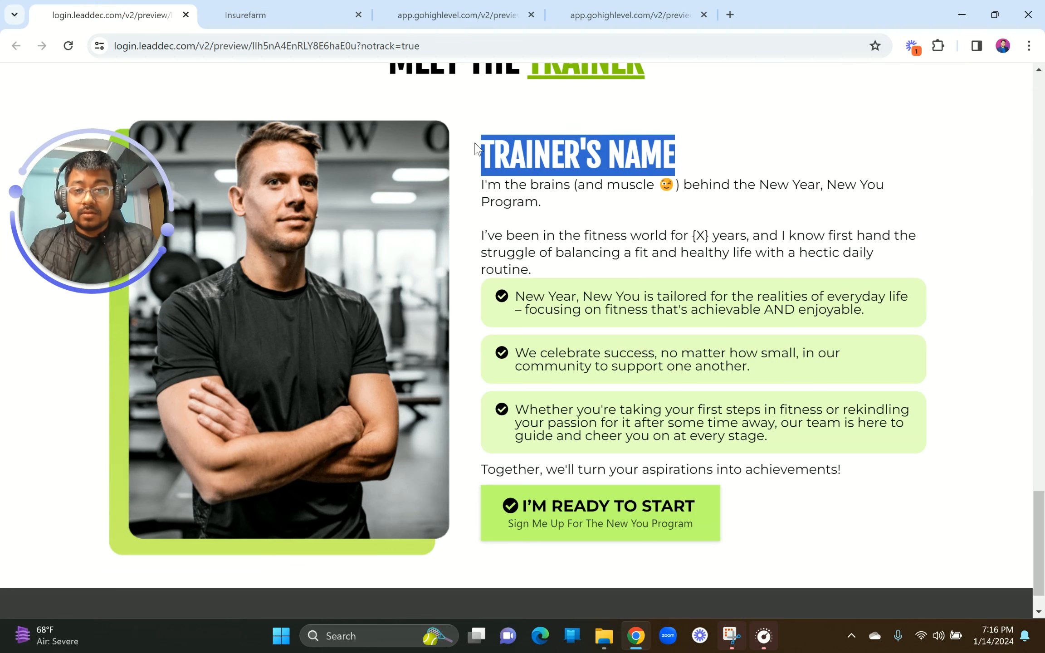
{"action": "left_click", "coordinate": [290, 8]}
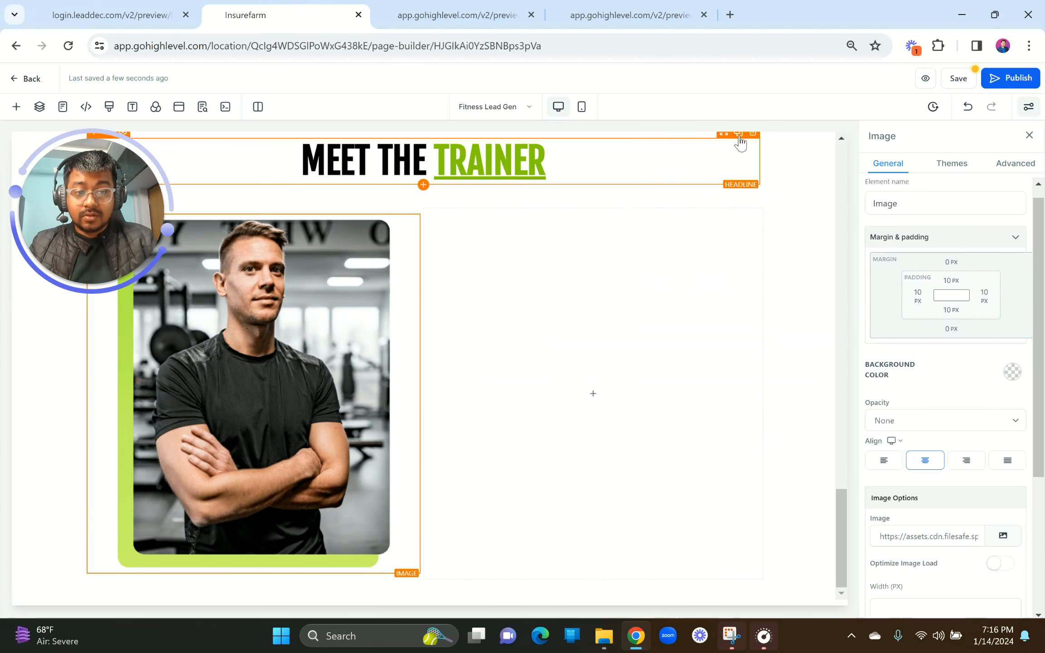
{"action": "left_click", "coordinate": [739, 135]}
{"action": "left_click_drag", "start_coordinate": [724, 179], "coordinate": [635, 381]}
{"action": "scroll", "coordinate": [654, 377], "scroll_direction": "up", "scroll_amount": 2}
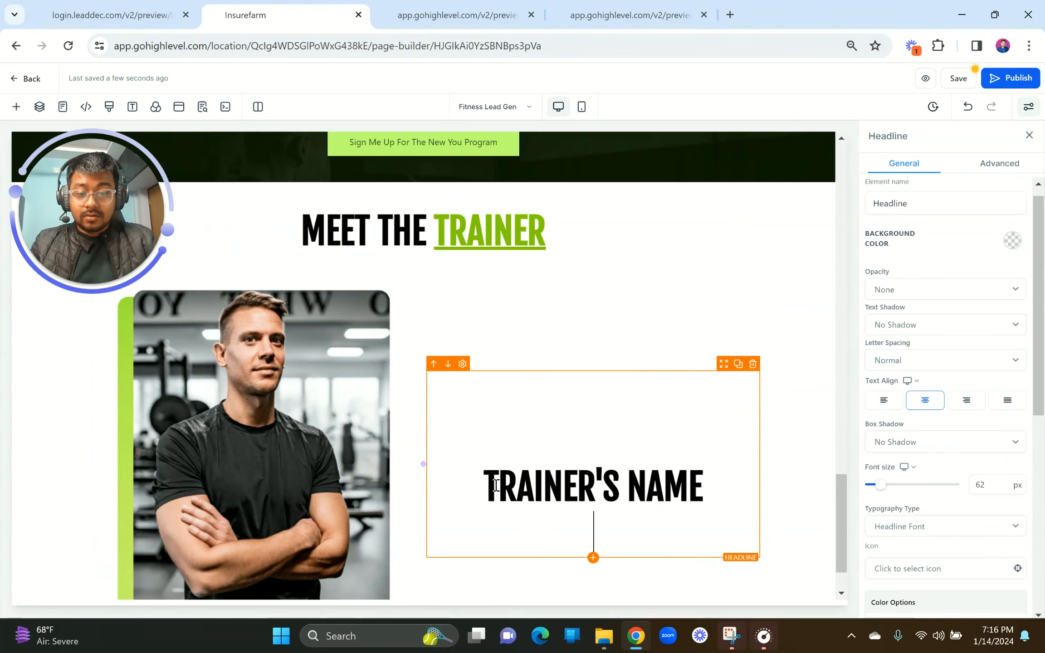
{"action": "key", "text": "Left"}
{"action": "key", "text": "BackSpace"}
{"action": "key", "text": "BackSpace"}
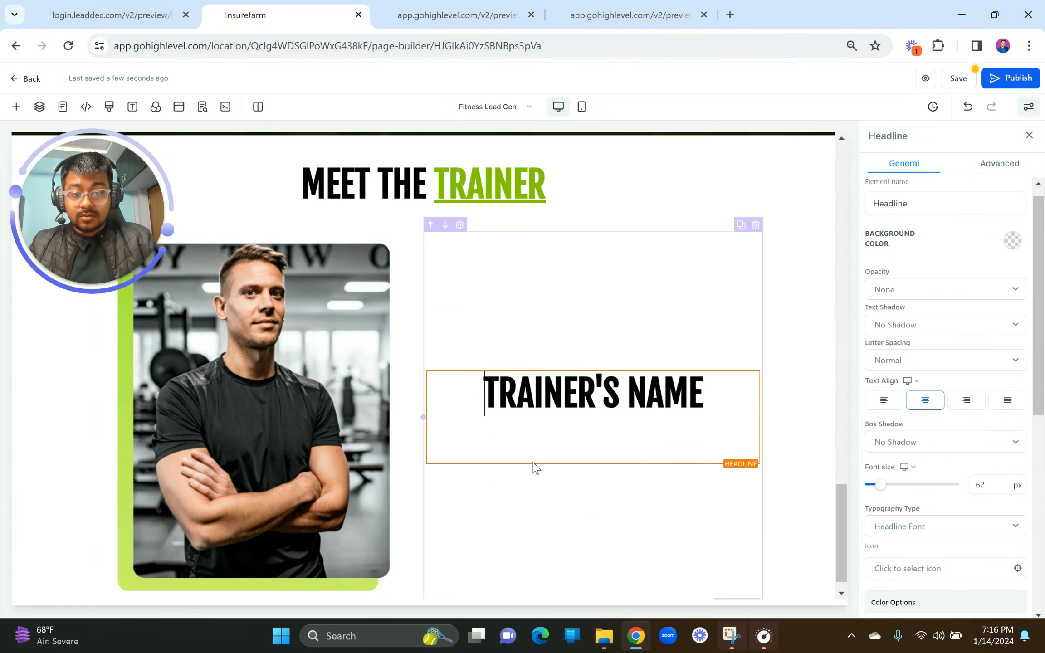
Step: Remove the empty line under TRAINER'S NAME, left-align it and make it lime green
{"action": "left_click", "coordinate": [562, 451]}
{"action": "key", "text": "BackSpace"}
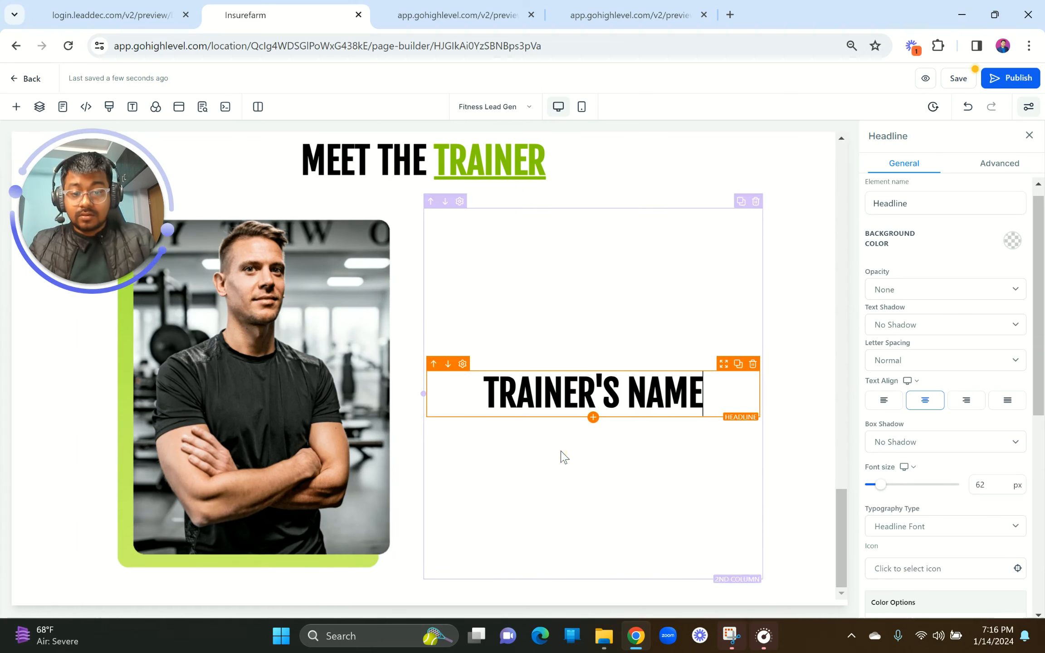
{"action": "left_click", "coordinate": [881, 409]}
{"action": "scroll", "coordinate": [953, 476], "scroll_direction": "down", "scroll_amount": 5}
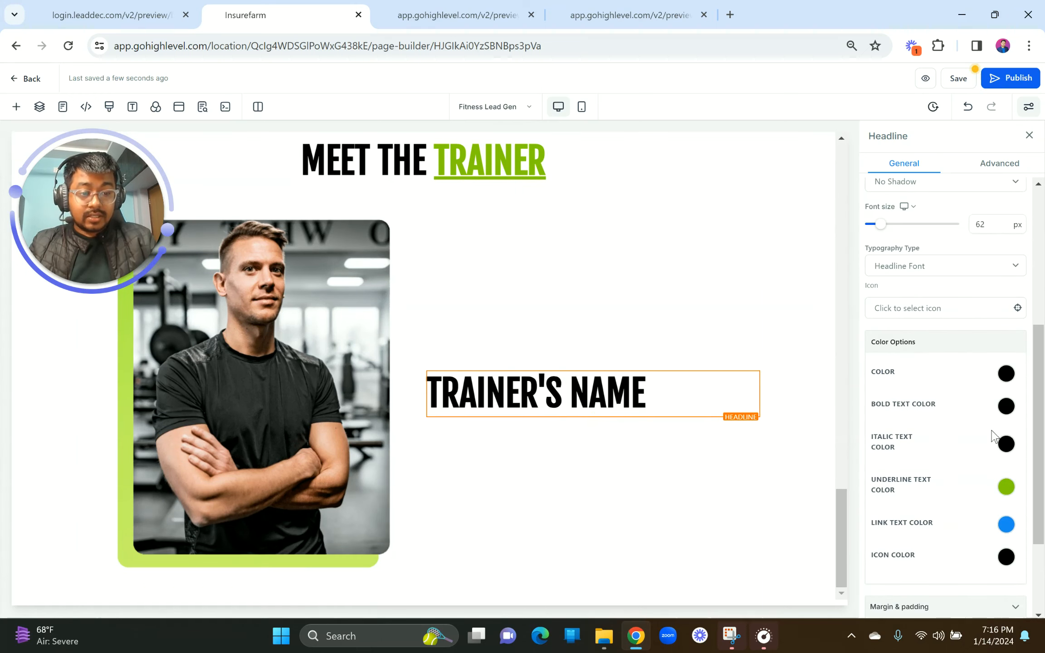
{"action": "left_click", "coordinate": [1005, 406]}
{"action": "left_click", "coordinate": [994, 477]}
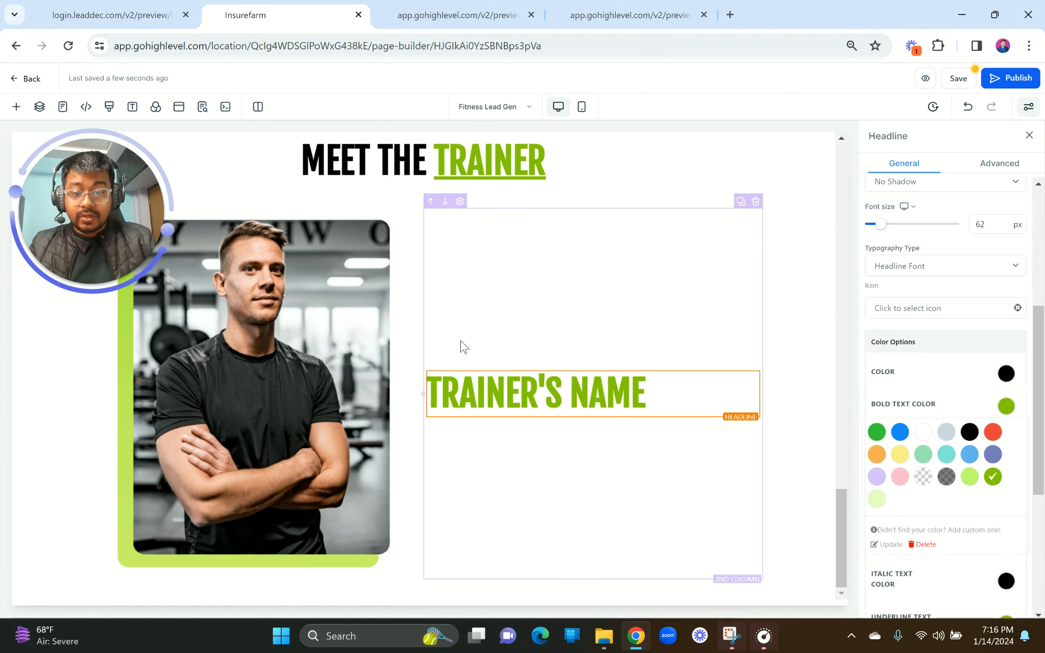
Step: Place a Paragraph element below the TRAINER'S NAME heading
{"action": "left_click", "coordinate": [143, 5]}
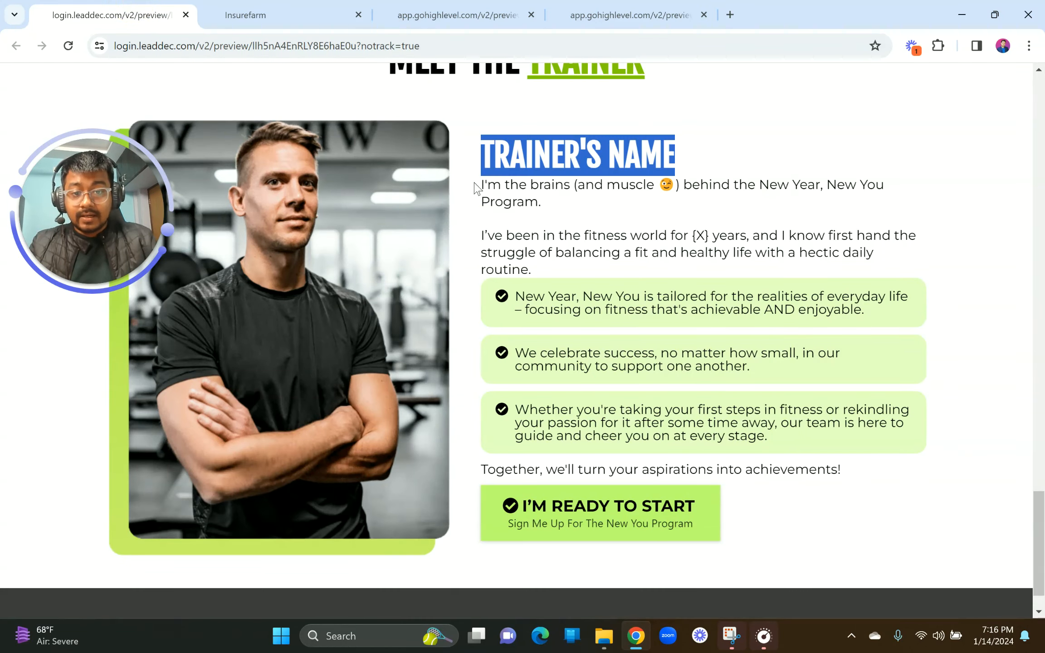
{"action": "mouse_move", "coordinate": [478, 189]}
{"action": "left_mouse_down"}
{"action": "mouse_move", "coordinate": [553, 264]}
{"action": "mouse_move", "coordinate": [518, 265]}
{"action": "mouse_move", "coordinate": [485, 193]}
{"action": "left_mouse_up"}
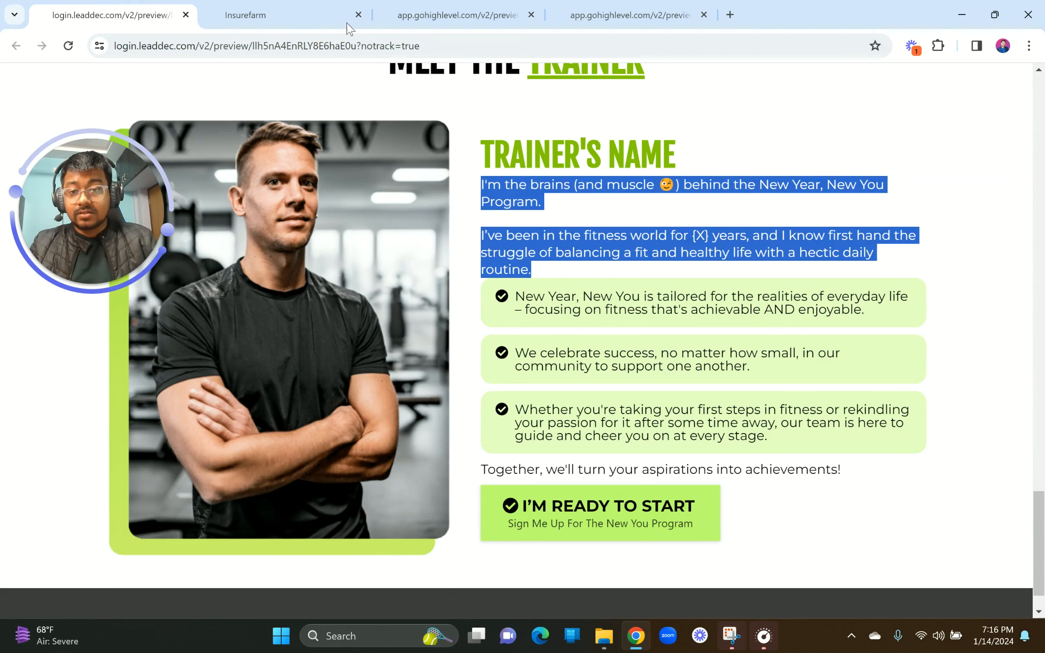
{"action": "left_click", "coordinate": [327, 12]}
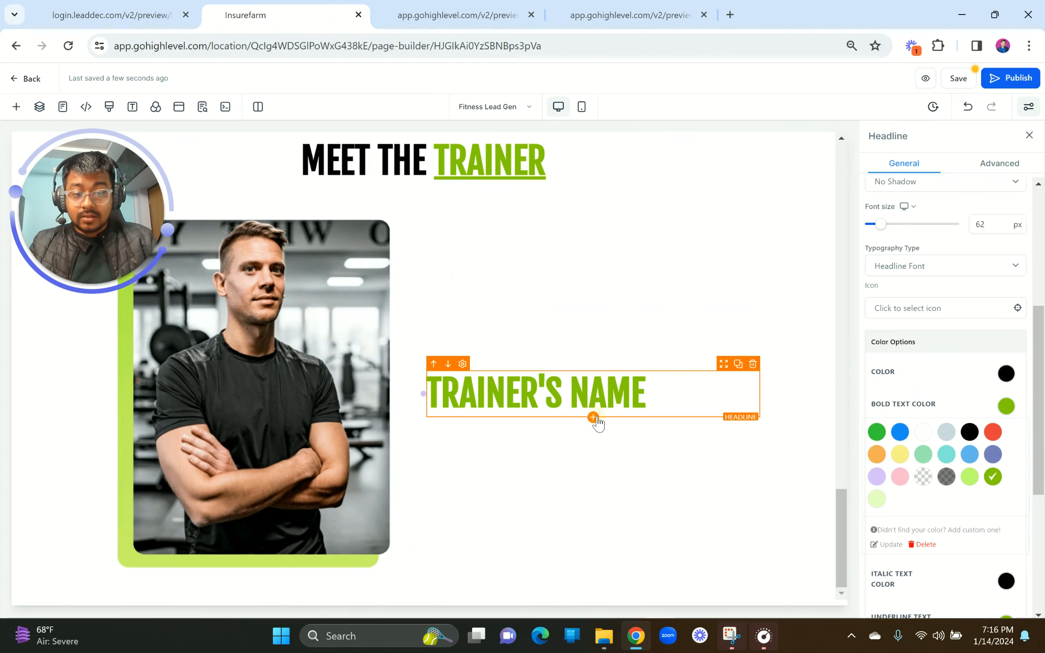
{"action": "left_click", "coordinate": [594, 418]}
{"action": "left_click_drag", "start_coordinate": [241, 181], "coordinate": [86, 171]}
{"action": "key", "text": "BackSpace"}
{"action": "left_click_drag", "start_coordinate": [267, 254], "coordinate": [509, 422]}
Step: Strip the paragraph's blank lines and make its text regular weight and left-aligned
{"action": "left_click", "coordinate": [508, 422]}
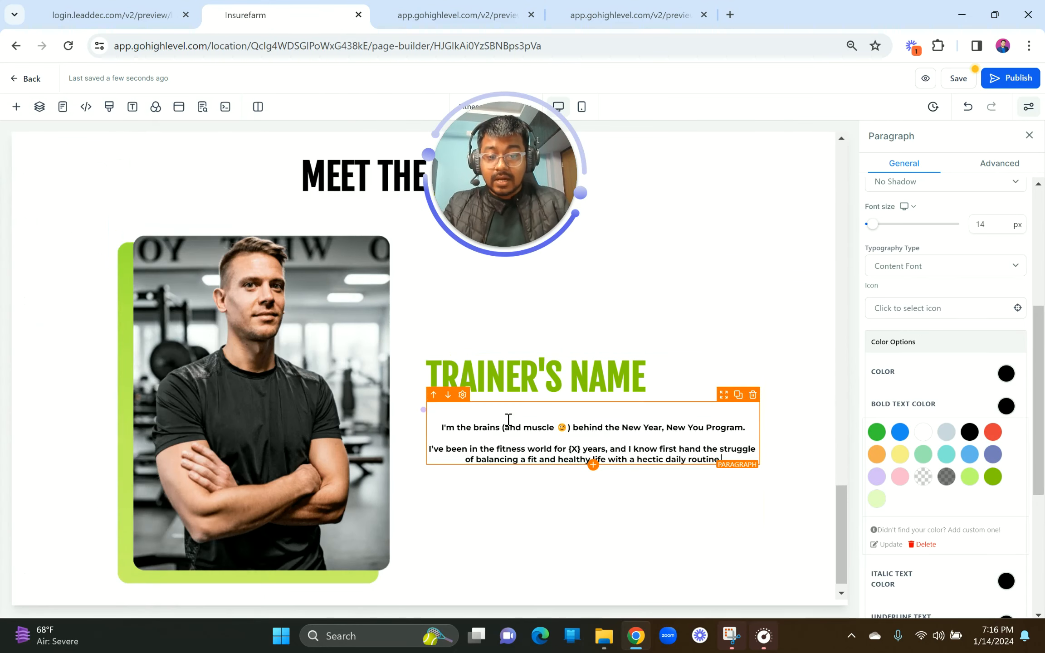
{"action": "left_click", "coordinate": [438, 428]}
{"action": "key", "text": "BackSpace"}
{"action": "key", "text": "BackSpace"}
{"action": "key", "text": "ctrl+a"}
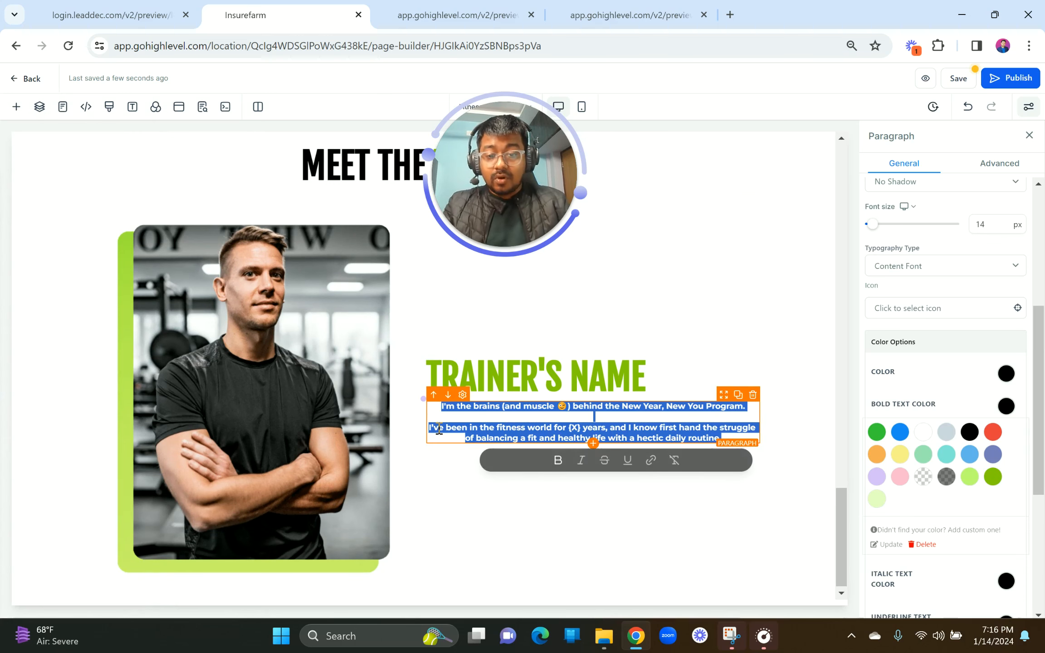
{"action": "left_click", "coordinate": [558, 460]}
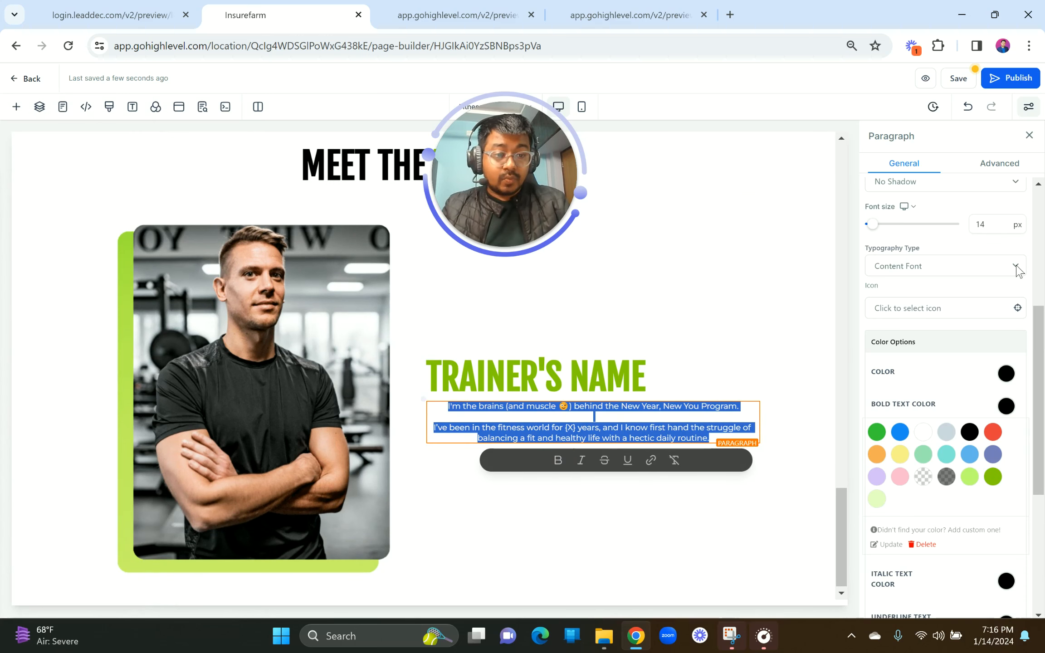
{"action": "scroll", "coordinate": [955, 329], "scroll_direction": "up", "scroll_amount": 5}
{"action": "left_click", "coordinate": [880, 374]}
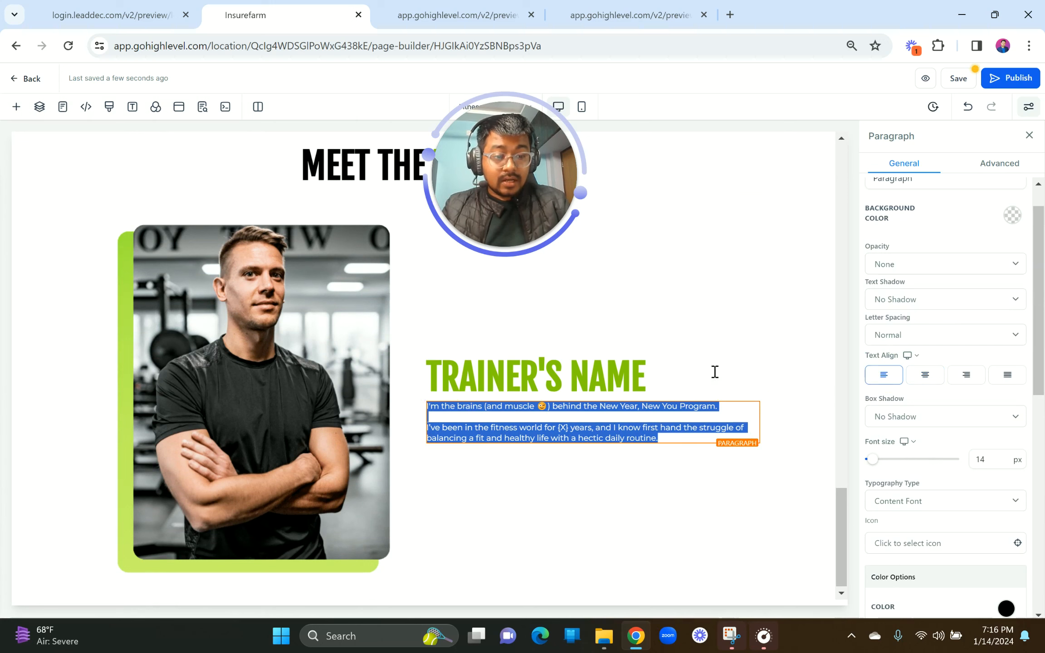
Step: Set the bio paragraph's font size to 19
{"action": "left_click", "coordinate": [994, 459]}
{"action": "left_click_drag", "start_coordinate": [994, 460], "coordinate": [977, 459]}
{"action": "type", "text": "19"}
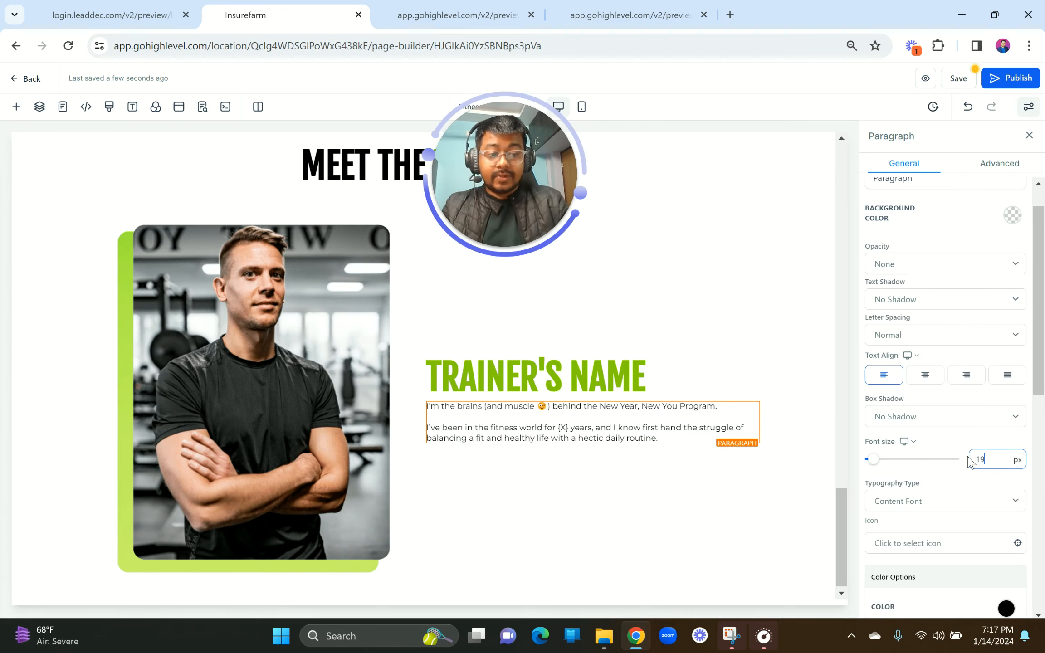
{"action": "left_click", "coordinate": [577, 495]}
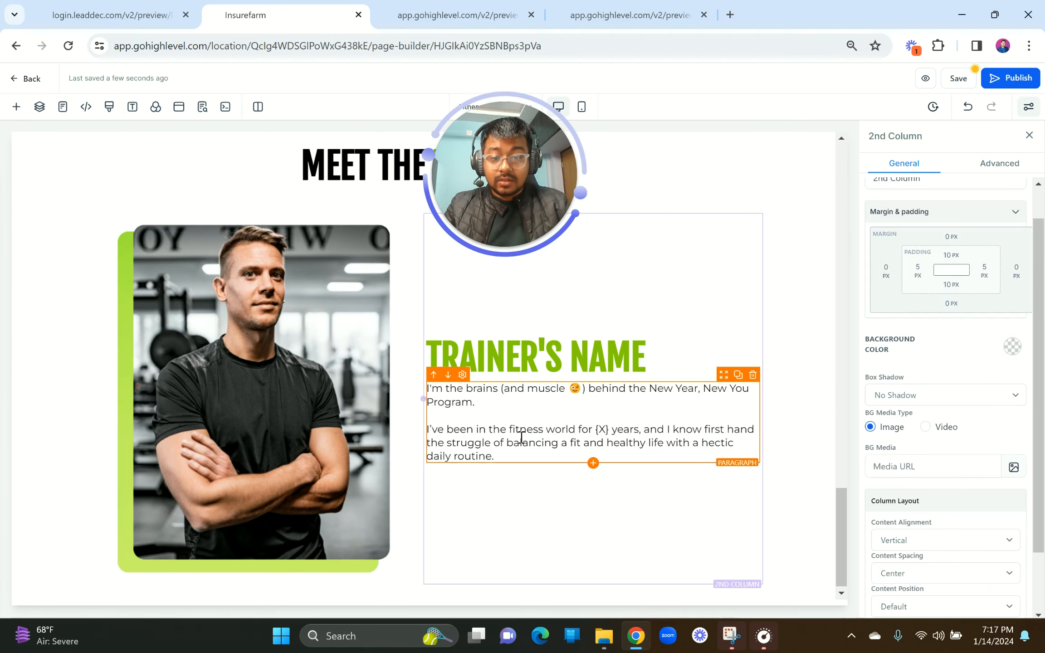
{"action": "left_click", "coordinate": [110, 8]}
{"action": "scroll", "coordinate": [545, 310], "scroll_direction": "up", "scroll_amount": 1}
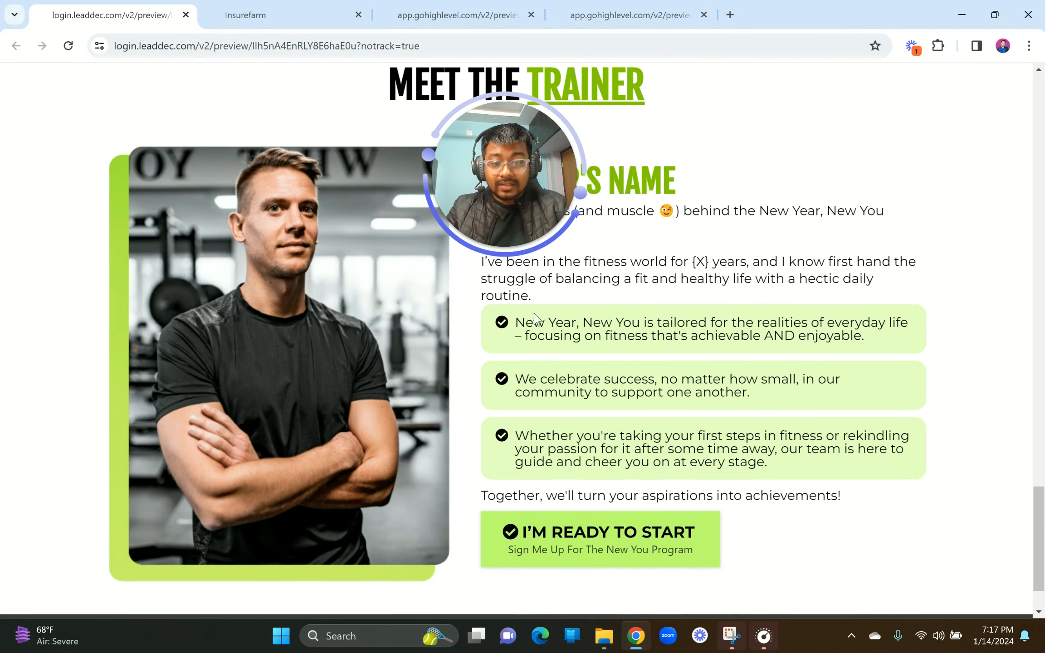
{"action": "left_click", "coordinate": [232, 14]}
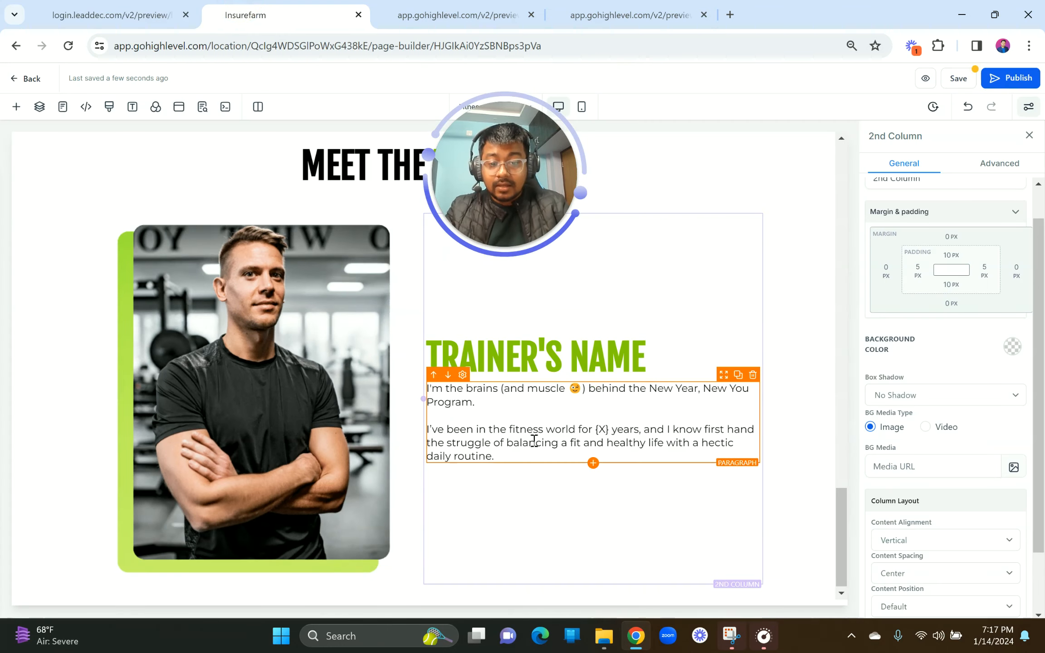
{"action": "left_click", "coordinate": [592, 464]}
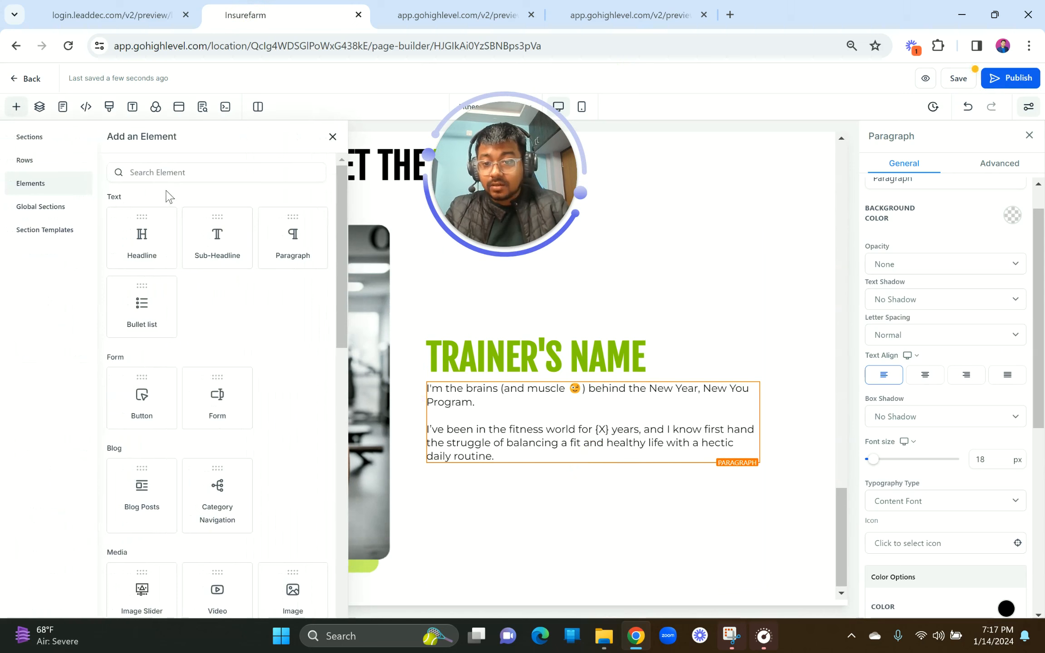
Step: Add a Bullet List under the trainer bio and set its typography to Content Font
{"action": "left_click", "coordinate": [153, 304]}
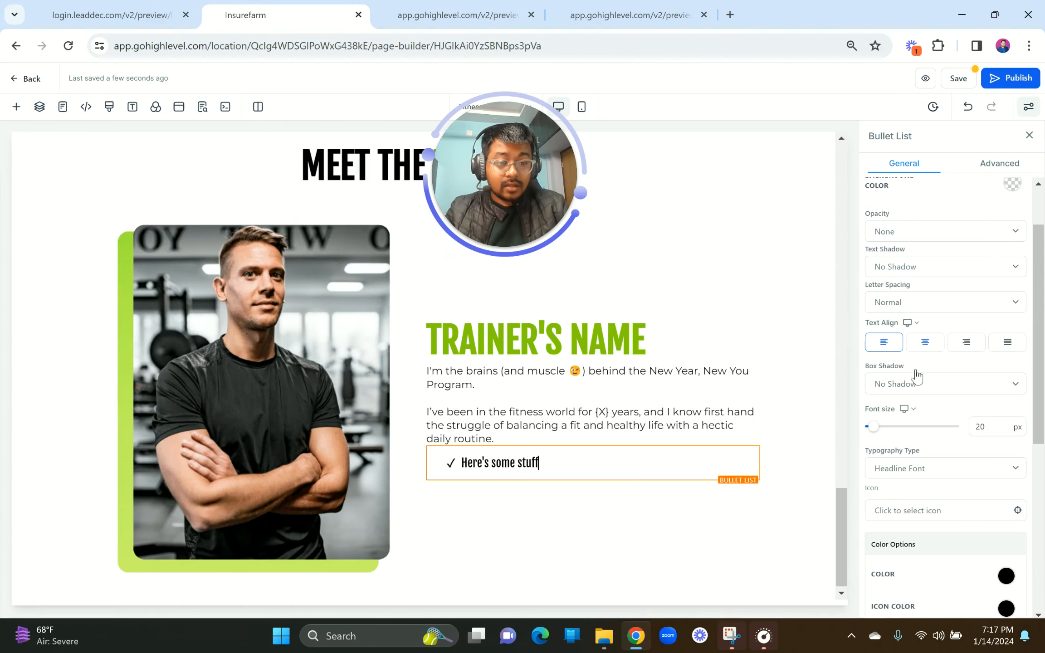
{"action": "left_click", "coordinate": [140, 7]}
{"action": "left_click", "coordinate": [279, 14]}
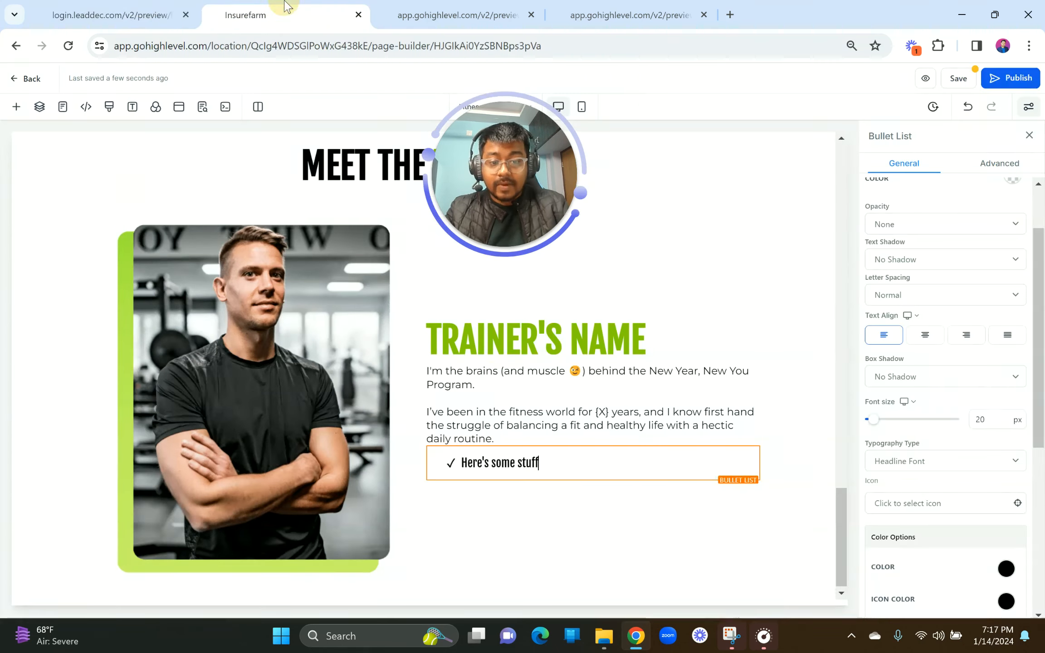
{"action": "left_click", "coordinate": [922, 463]}
{"action": "left_click", "coordinate": [915, 489]}
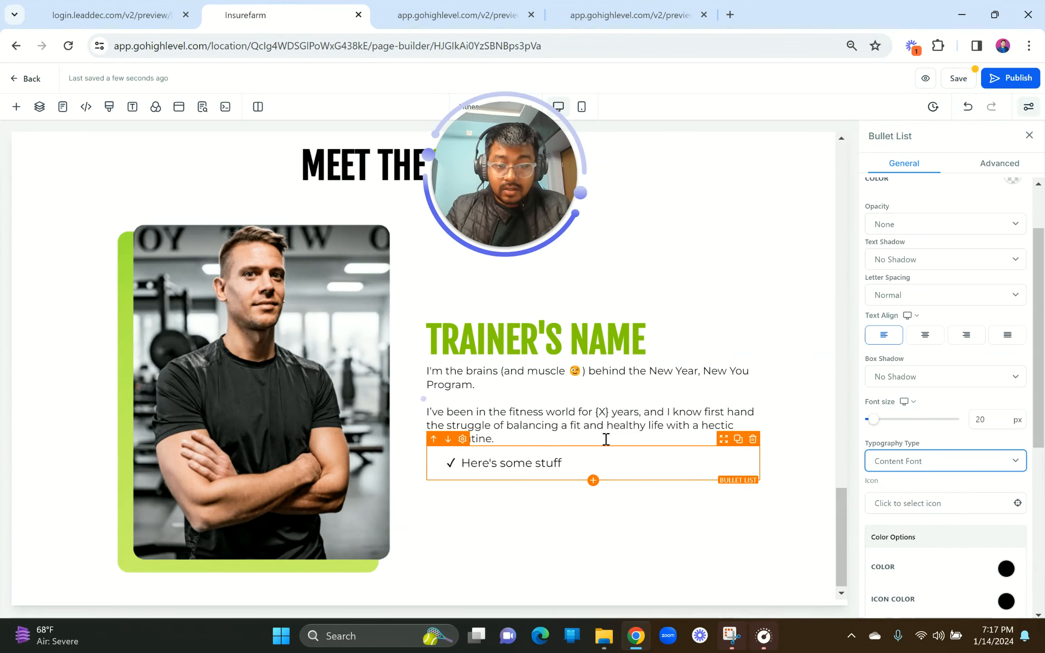
Step: Give the bullet list a pale green background
{"action": "left_click", "coordinate": [707, 460]}
{"action": "scroll", "coordinate": [1017, 377], "scroll_direction": "down", "scroll_amount": 5}
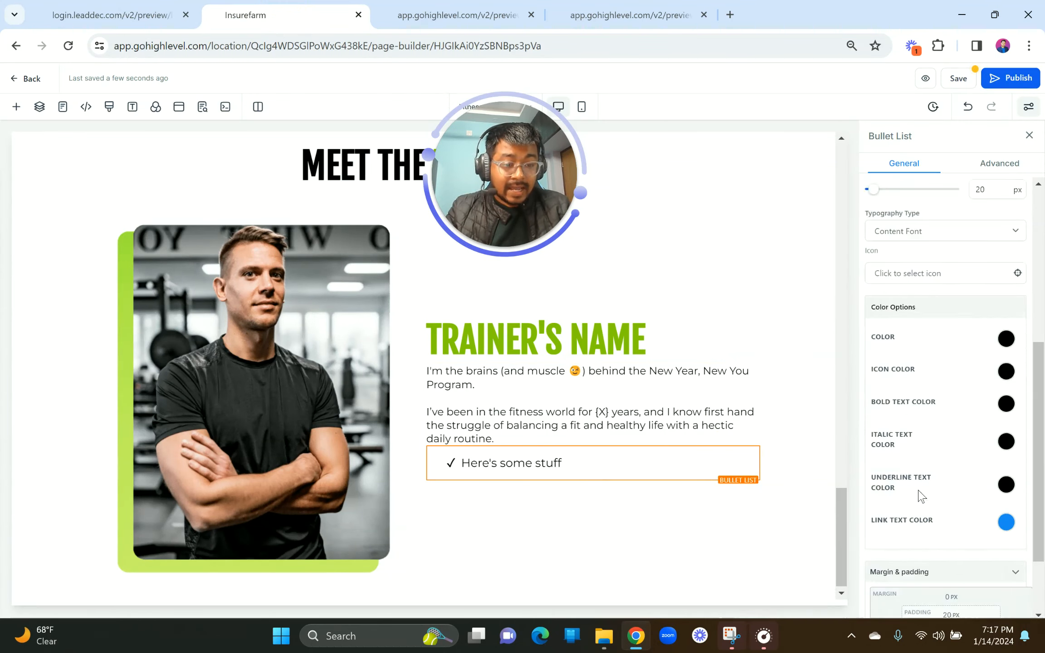
{"action": "scroll", "coordinate": [1016, 408], "scroll_direction": "up", "scroll_amount": 5}
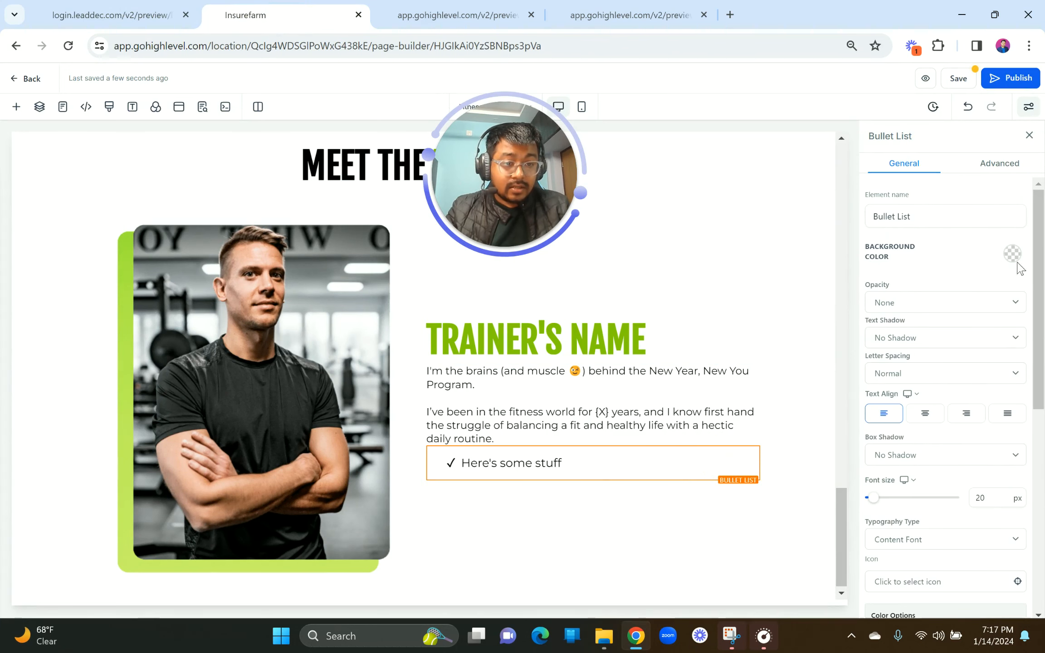
{"action": "left_click", "coordinate": [1013, 253]}
{"action": "left_click", "coordinate": [964, 330]}
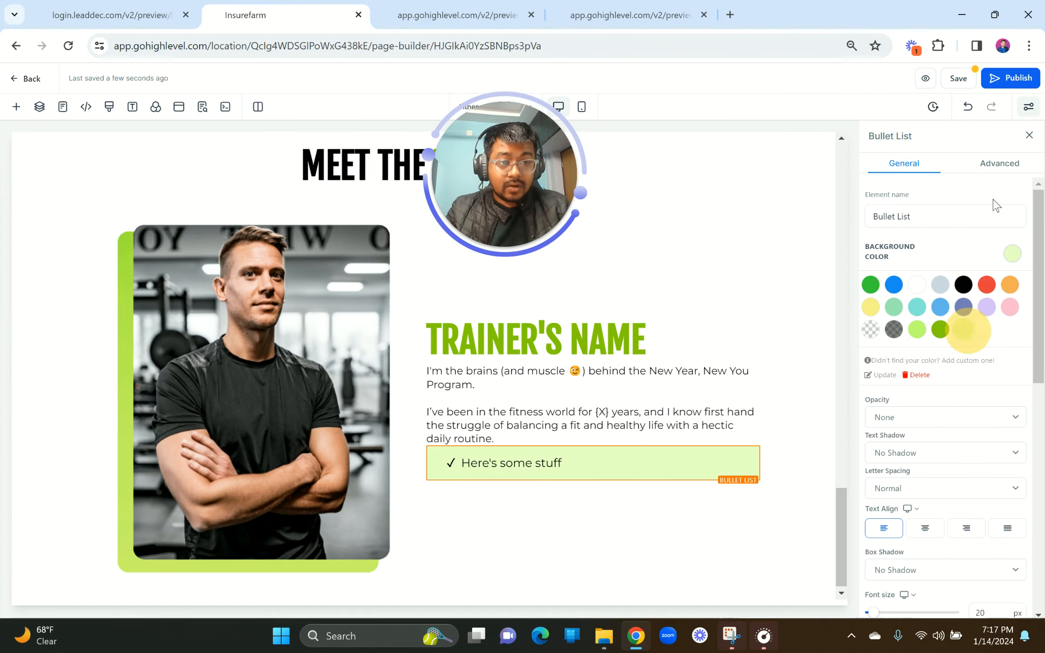
Step: Put a full 1px light-green border around the bullet list
{"action": "left_click", "coordinate": [990, 175]}
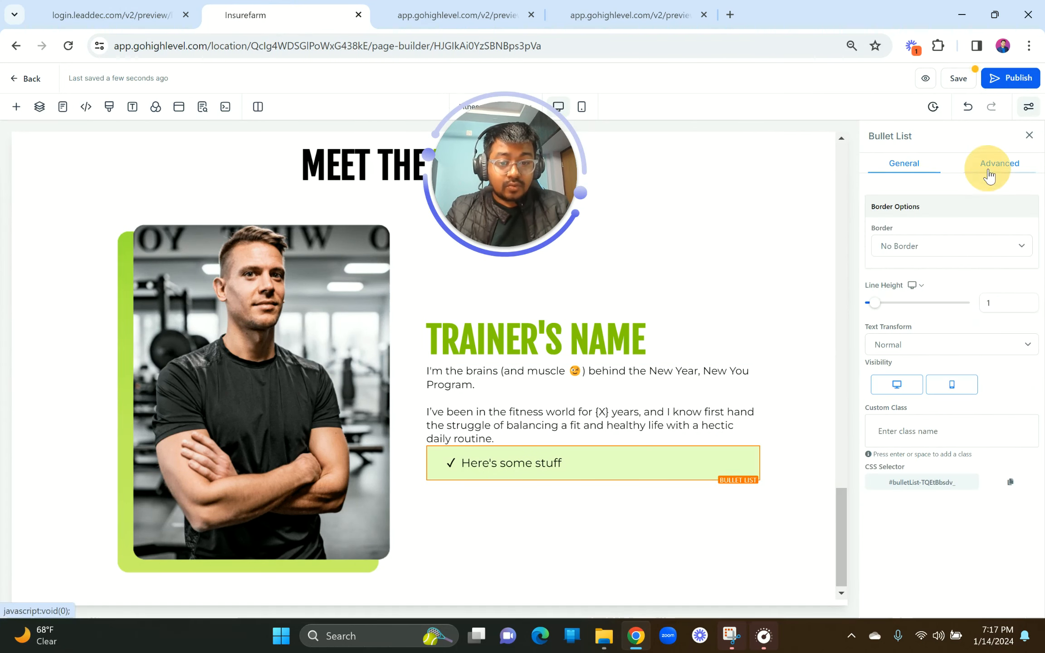
{"action": "left_click", "coordinate": [930, 251]}
{"action": "left_click", "coordinate": [917, 272]}
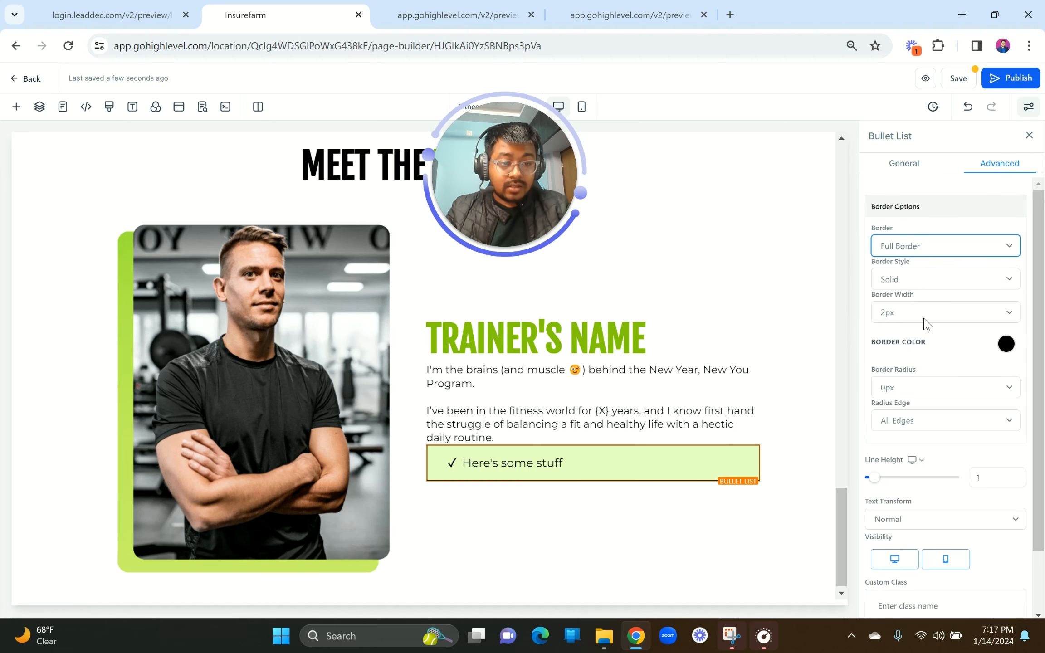
{"action": "left_click", "coordinate": [926, 319]}
{"action": "left_click", "coordinate": [905, 327]}
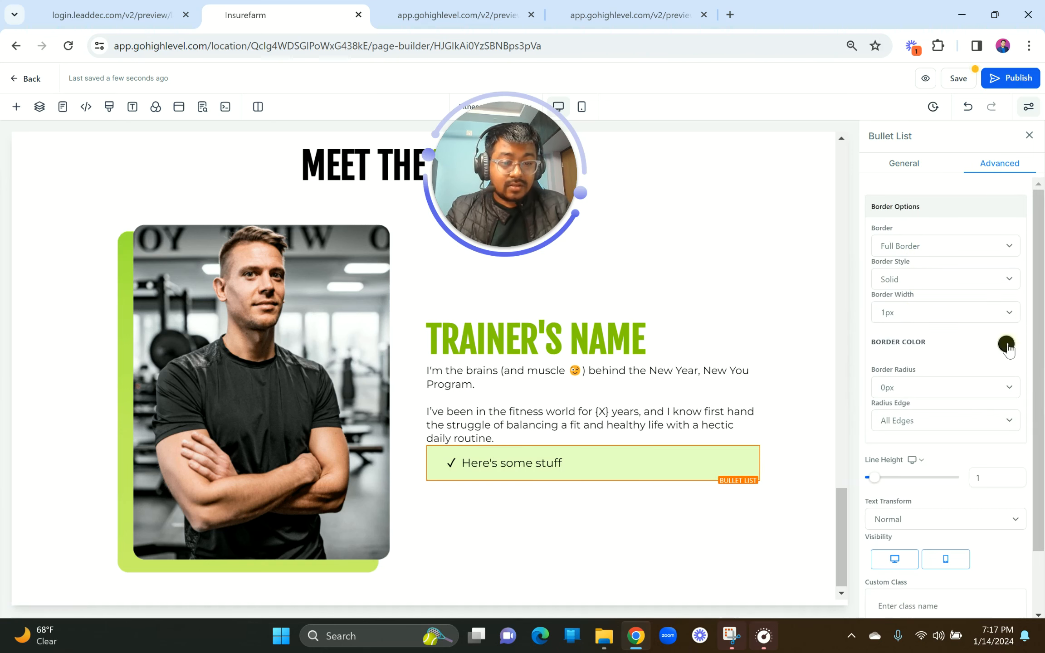
{"action": "left_click", "coordinate": [1007, 344]}
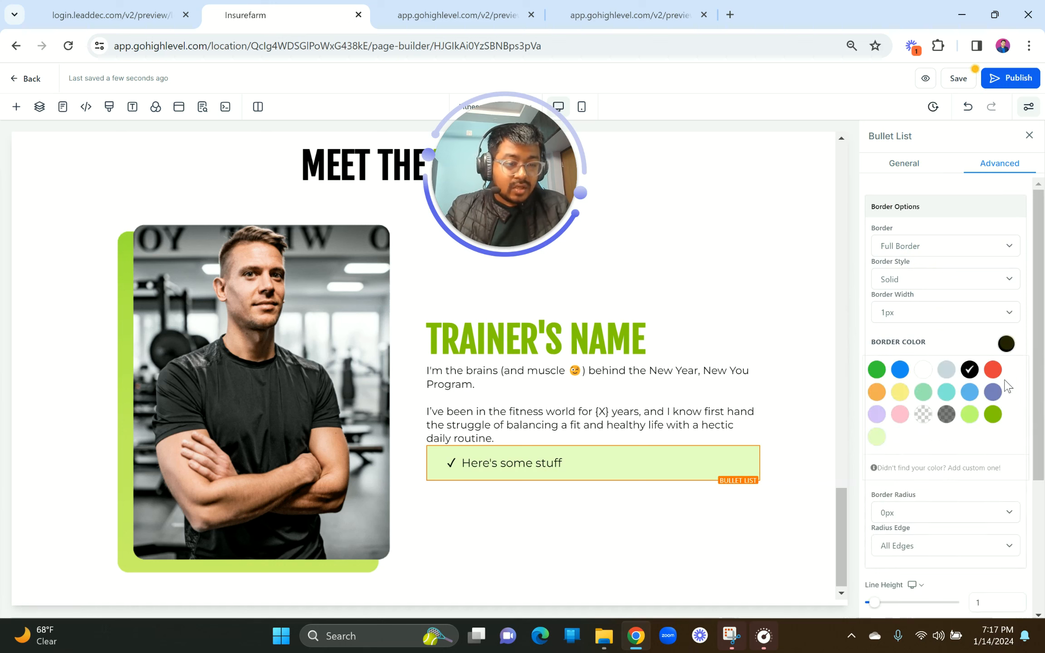
{"action": "left_click", "coordinate": [971, 415]}
Step: Round the bullet list's corners to 5px
{"action": "scroll", "coordinate": [967, 427], "scroll_direction": "down", "scroll_amount": 3}
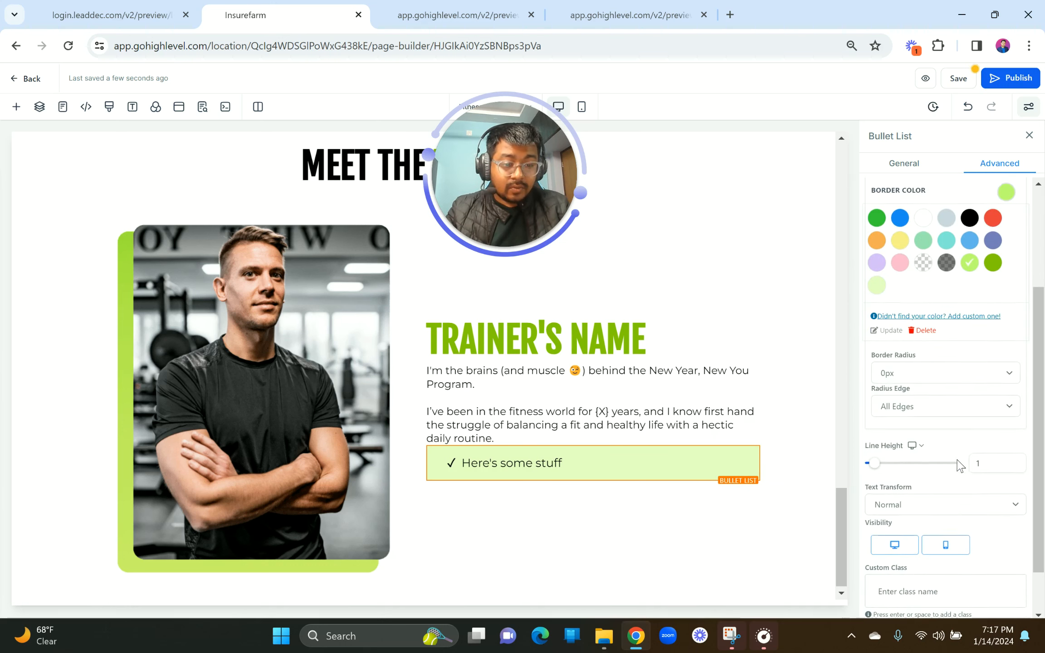
{"action": "left_click", "coordinate": [901, 373]}
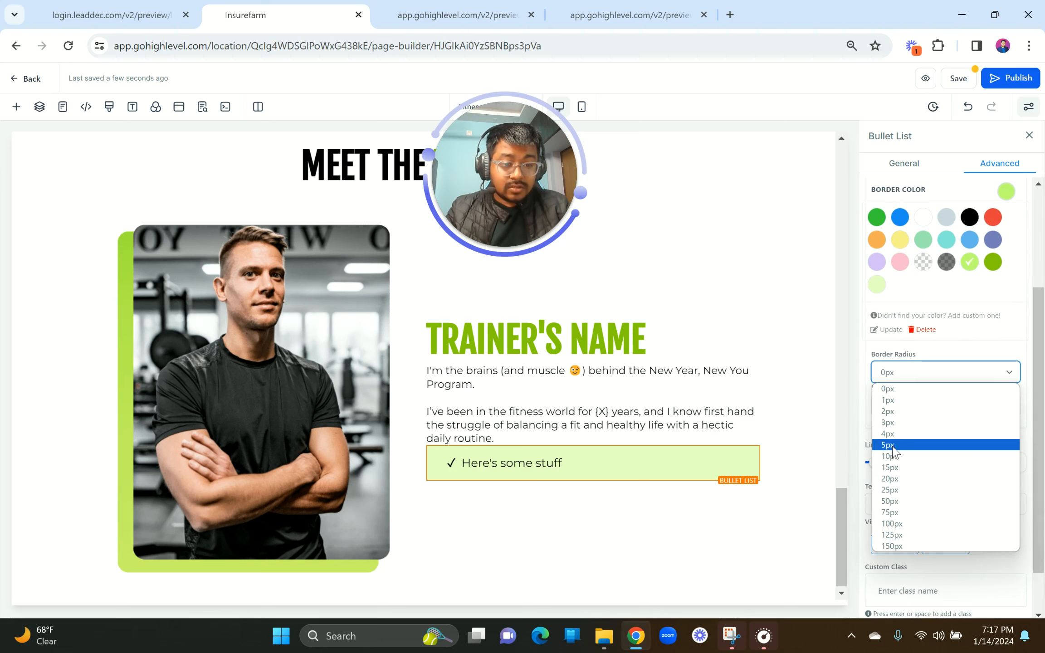
{"action": "left_click", "coordinate": [889, 445]}
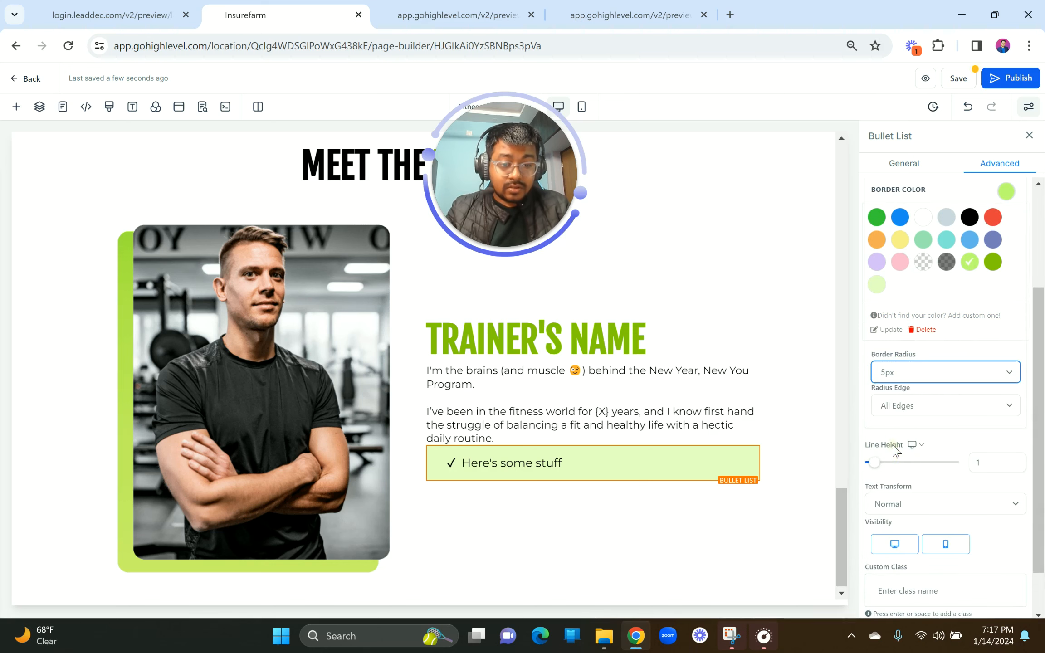
{"action": "left_click", "coordinate": [673, 395]}
{"action": "left_click", "coordinate": [339, 518]}
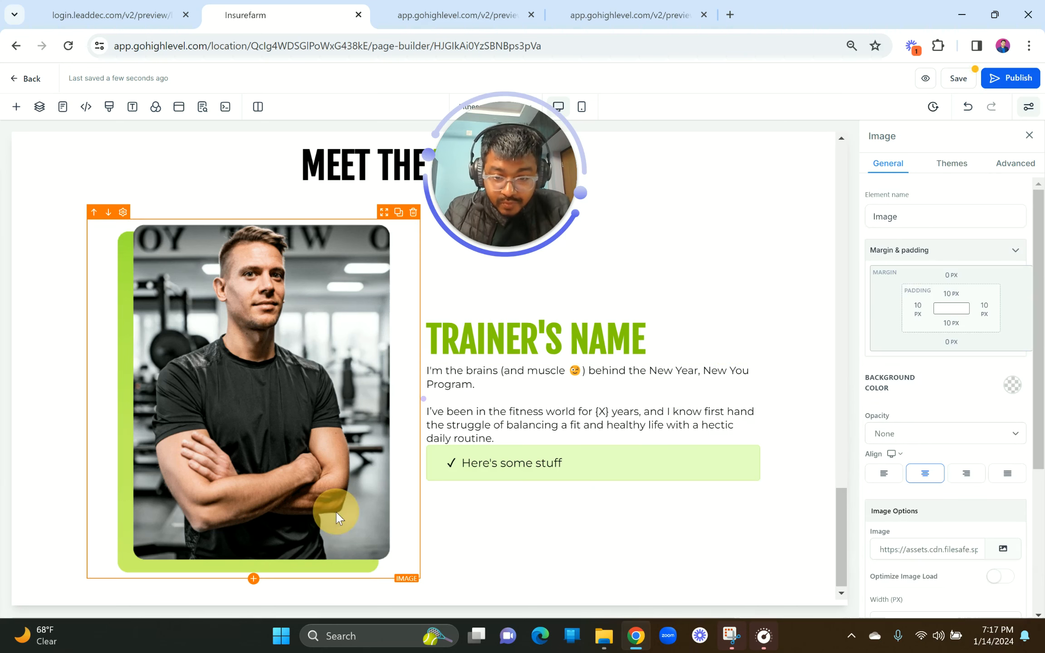
{"action": "left_click", "coordinate": [102, 13]}
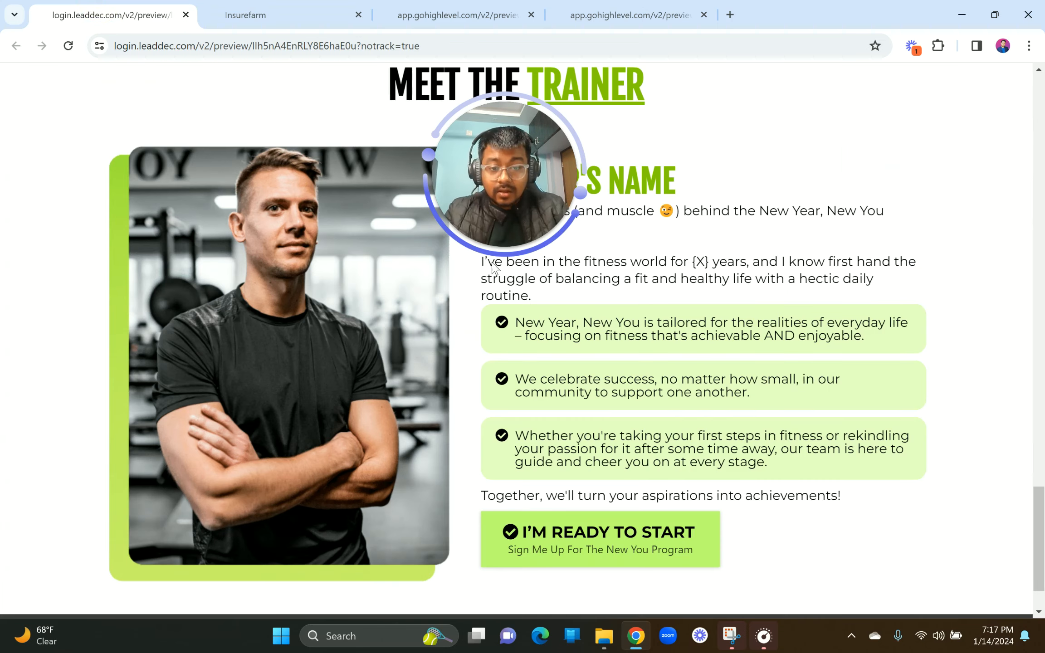
Step: Replace the placeholder bullet with the first bullet text copied from the reference page
{"action": "left_click_drag", "start_coordinate": [518, 328], "coordinate": [892, 342]}
{"action": "key", "text": "ctrl+c"}
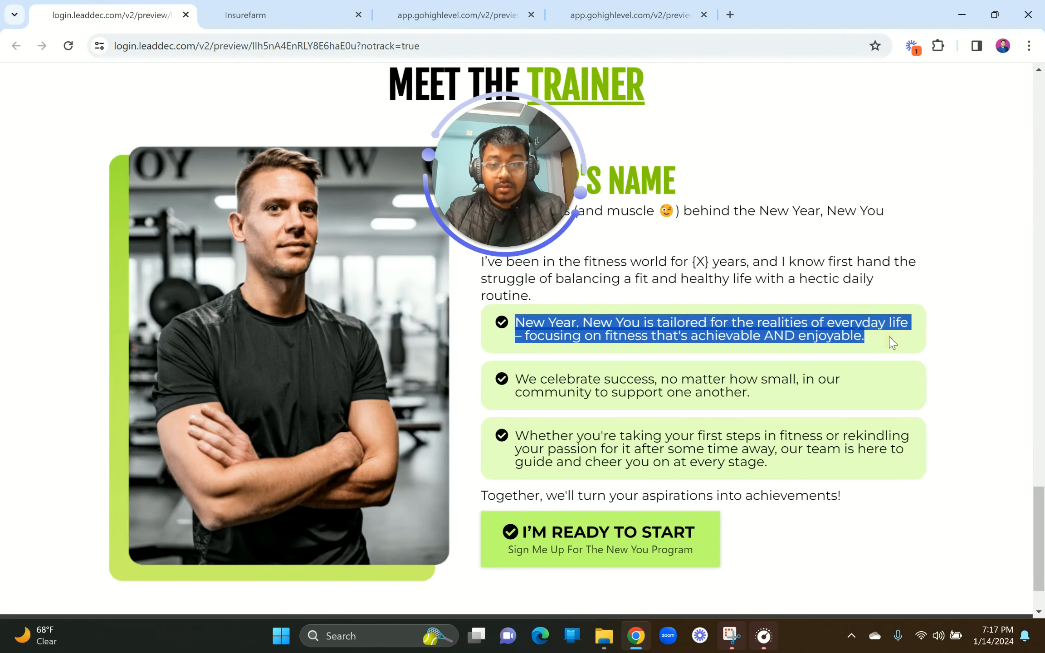
{"action": "left_click", "coordinate": [261, 11]}
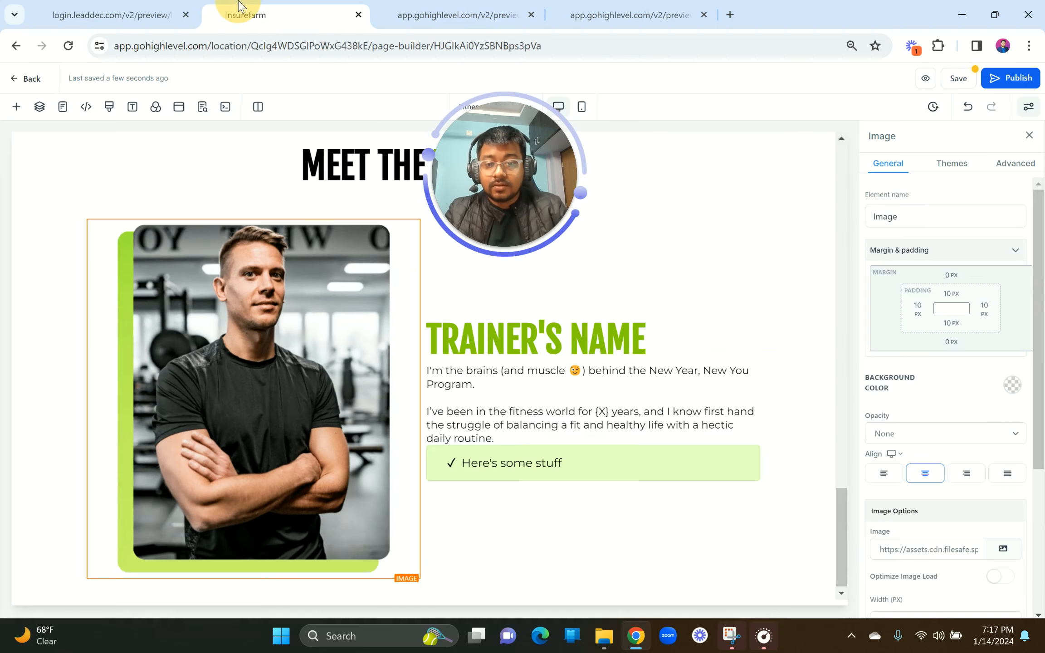
{"action": "triple_click", "coordinate": [500, 463]}
{"action": "key", "text": "ctrl+v"}
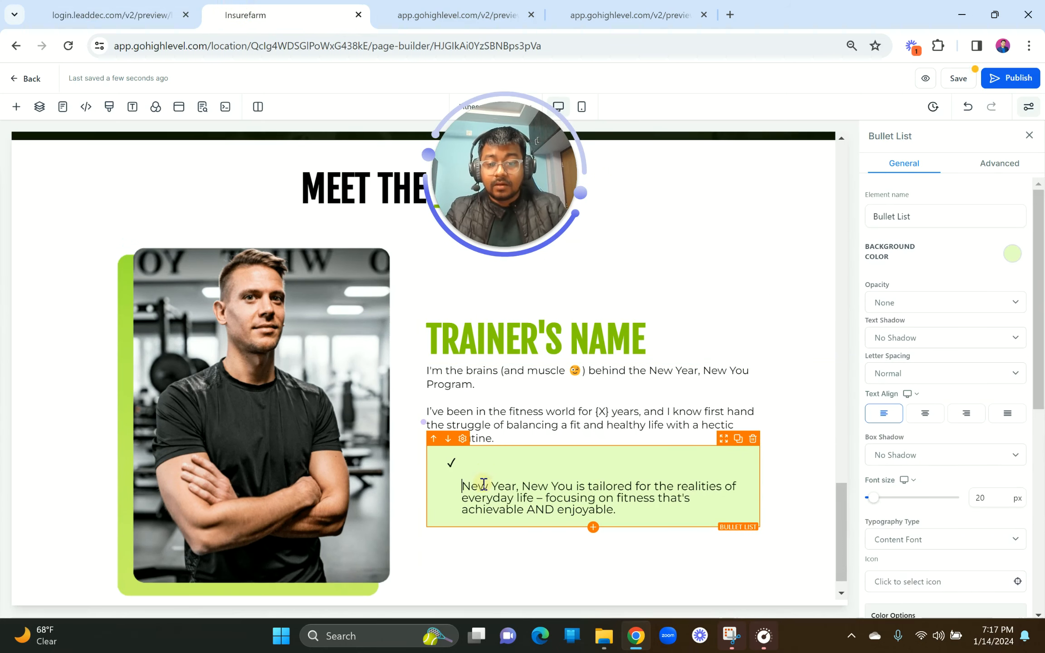
{"action": "key", "text": "BackSpace"}
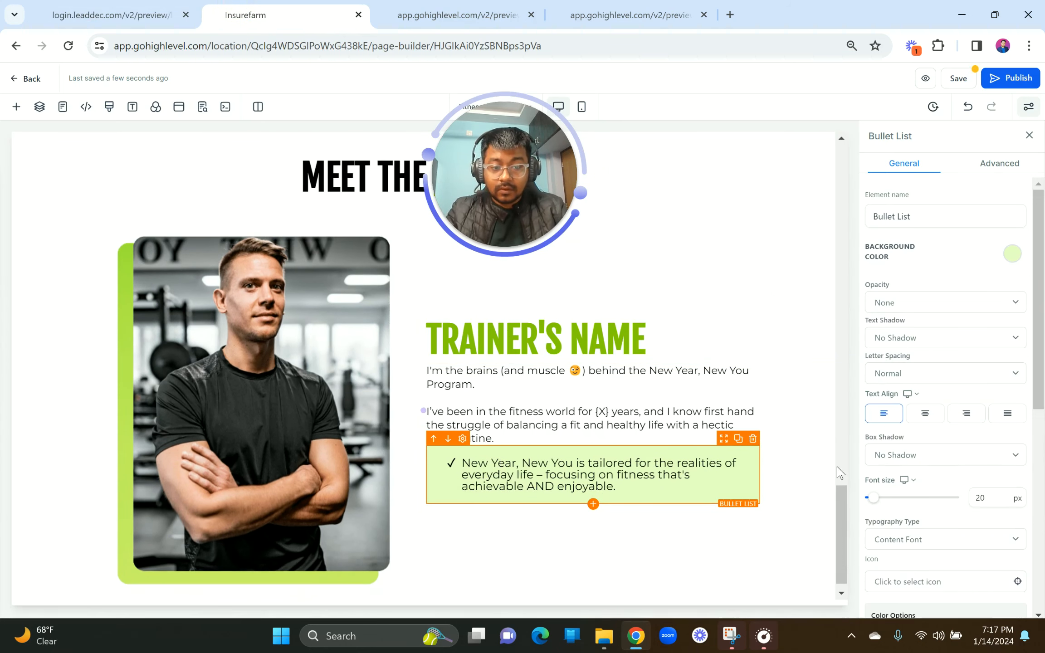
Step: Set the bullet icon to the filled check-circle
{"action": "scroll", "coordinate": [1030, 506], "scroll_direction": "down", "scroll_amount": 8}
{"action": "scroll", "coordinate": [925, 353], "scroll_direction": "up", "scroll_amount": 4}
{"action": "left_click", "coordinate": [912, 359]}
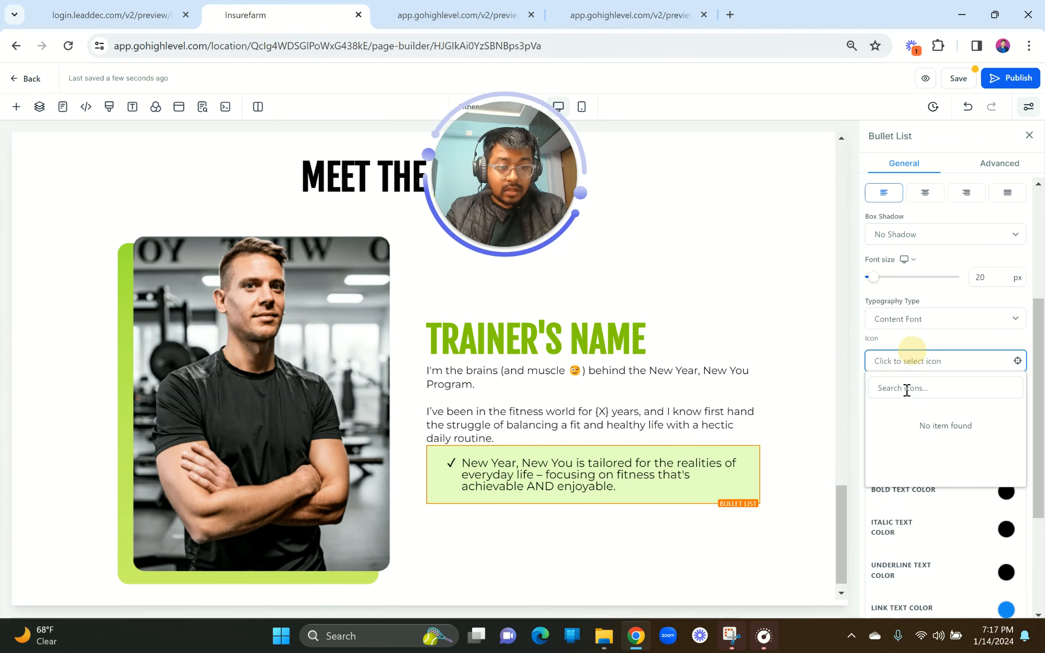
{"action": "type", "text": "corr"}
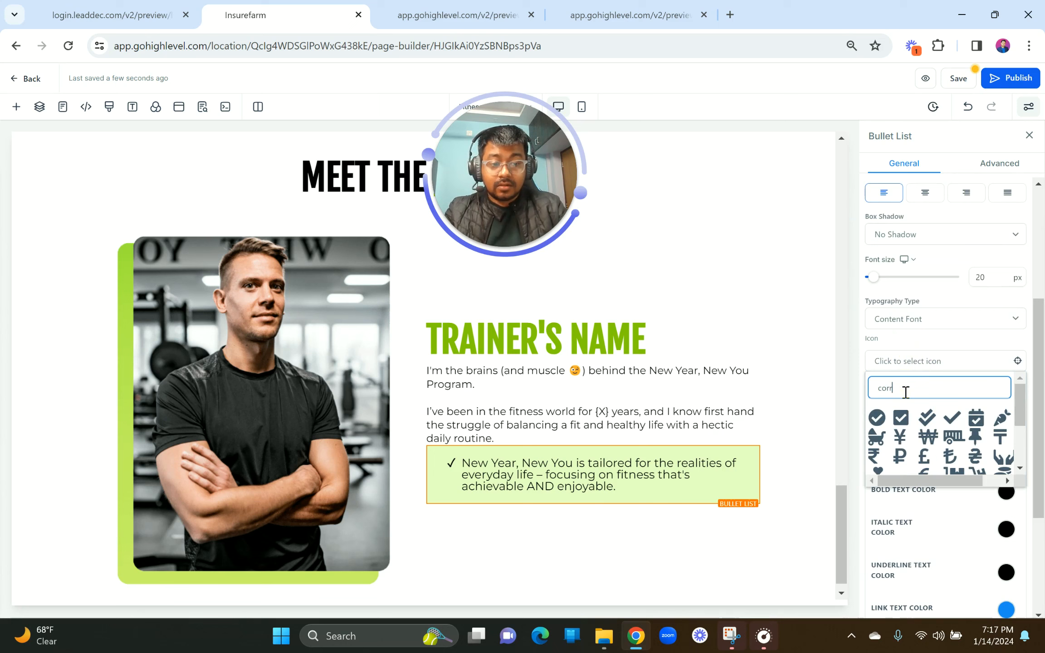
{"action": "left_click", "coordinate": [877, 418]}
Step: Duplicate the bullet item and fill the copy with the "We celebrate success" text
{"action": "left_click", "coordinate": [37, 7]}
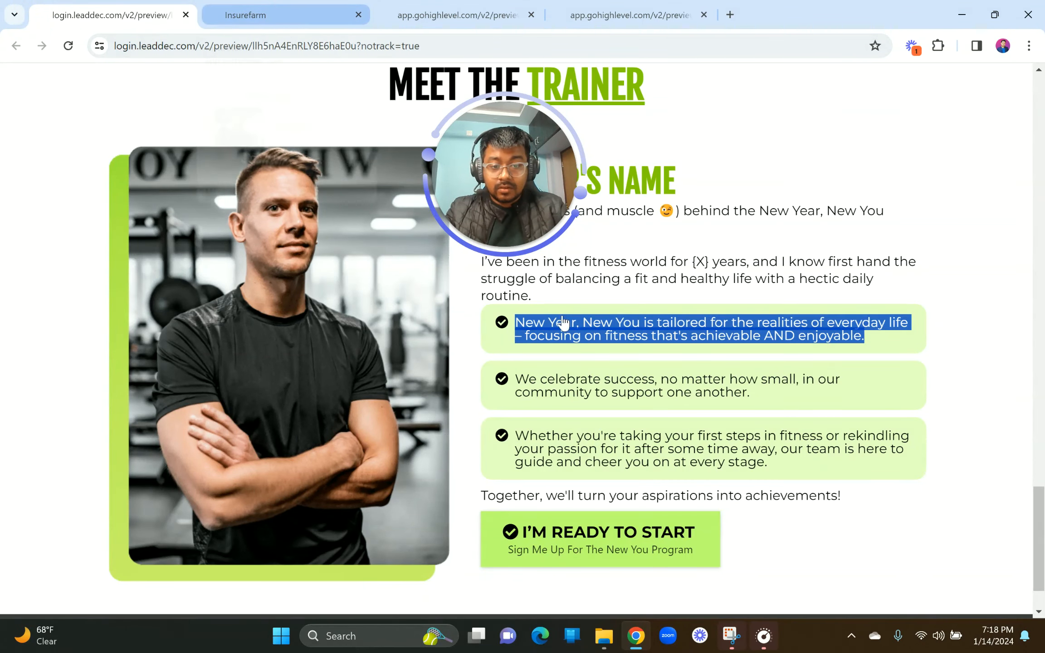
{"action": "left_click_drag", "start_coordinate": [516, 379], "coordinate": [755, 405]}
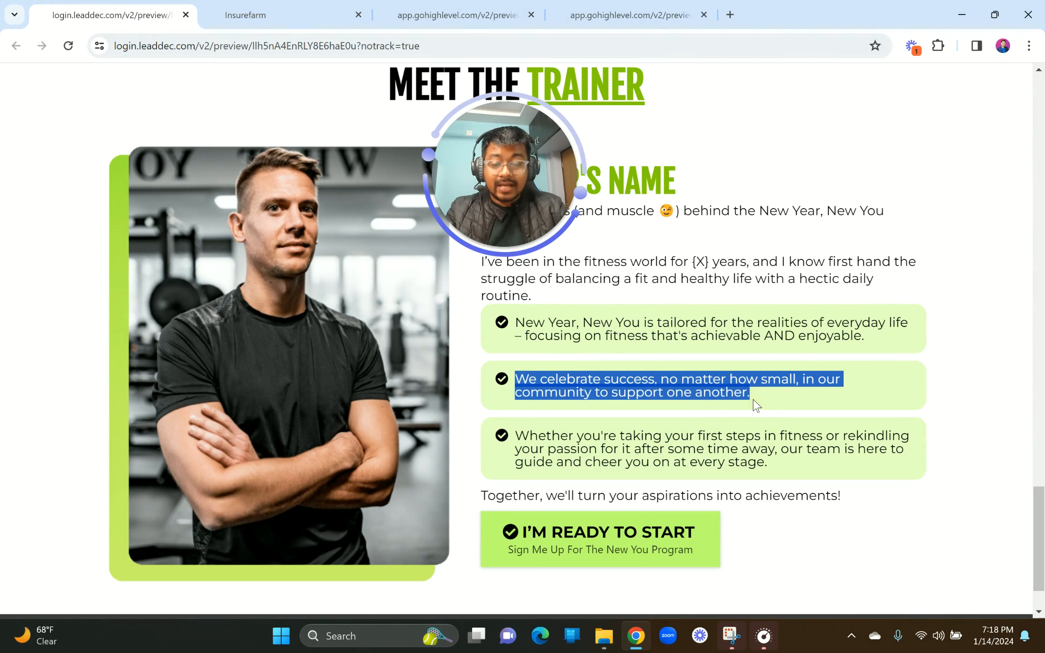
{"action": "scroll", "coordinate": [751, 401], "scroll_direction": "up", "scroll_amount": 2}
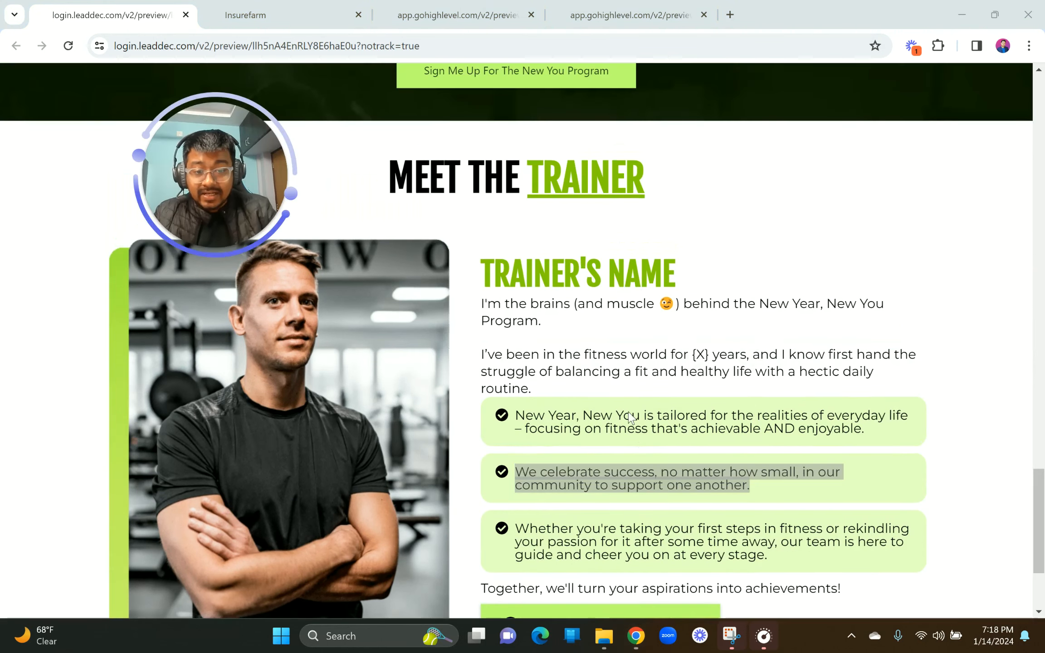
{"action": "scroll", "coordinate": [629, 412], "scroll_direction": "down", "scroll_amount": 3}
{"action": "scroll", "coordinate": [629, 412], "scroll_direction": "up", "scroll_amount": 1}
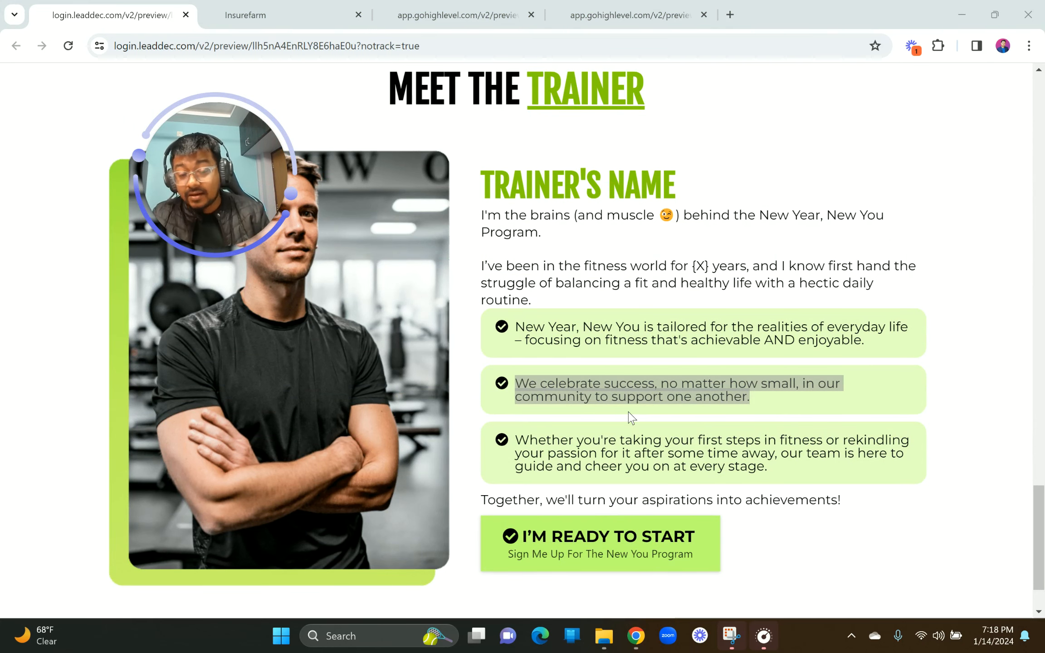
{"action": "left_click", "coordinate": [300, 7]}
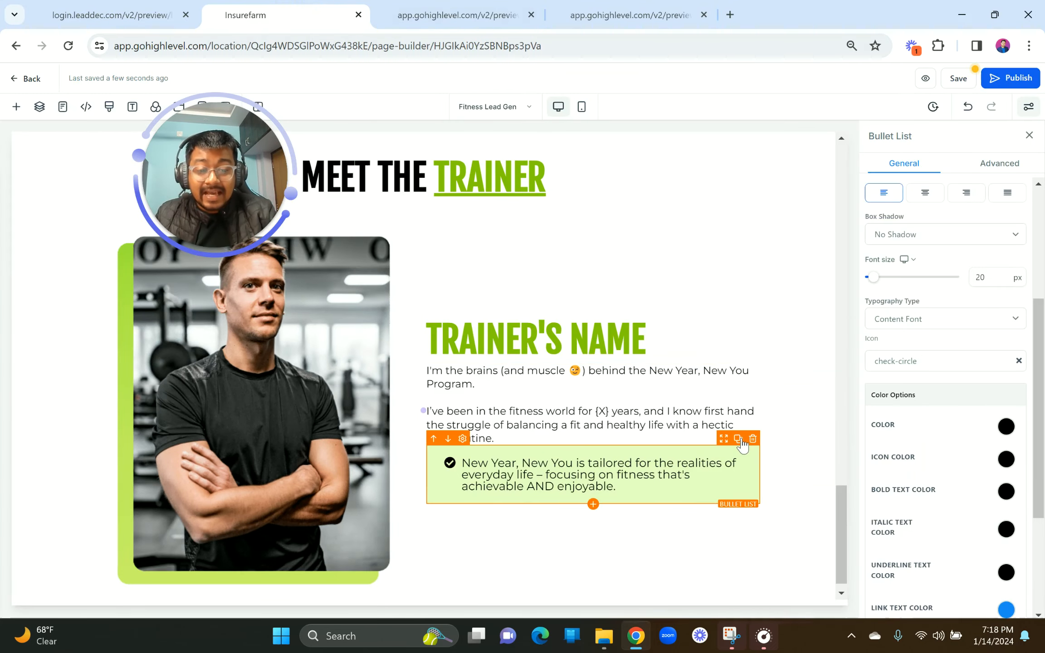
{"action": "left_click", "coordinate": [739, 440]}
{"action": "scroll", "coordinate": [627, 522], "scroll_direction": "down", "scroll_amount": 1}
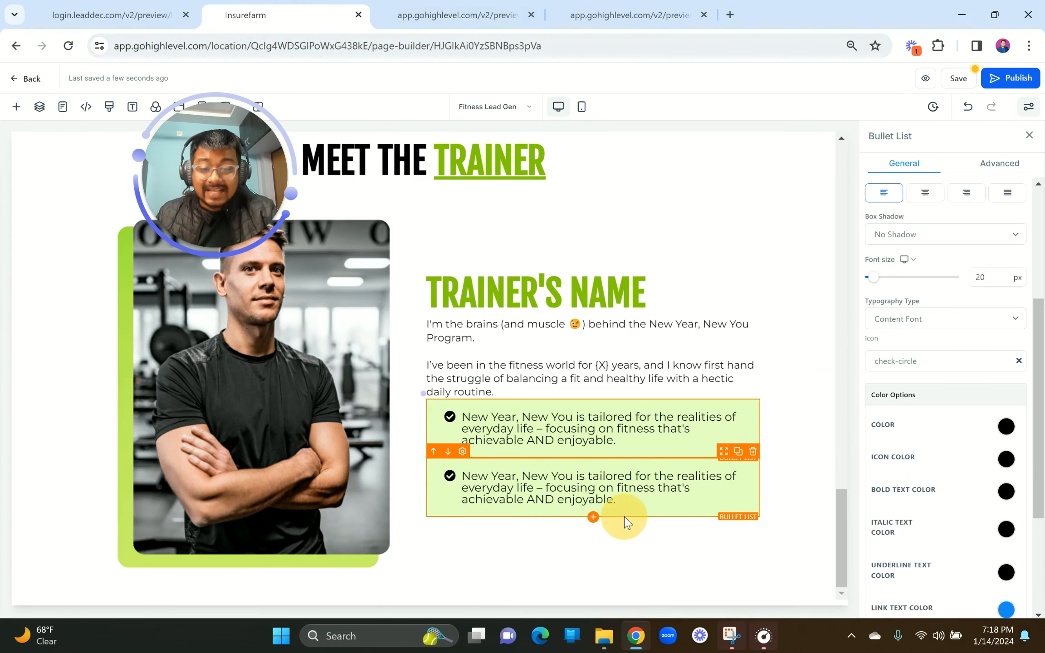
{"action": "triple_click", "coordinate": [612, 503]}
{"action": "type", "text": "We celebrate success, no matter how small, in our community to support one another."}
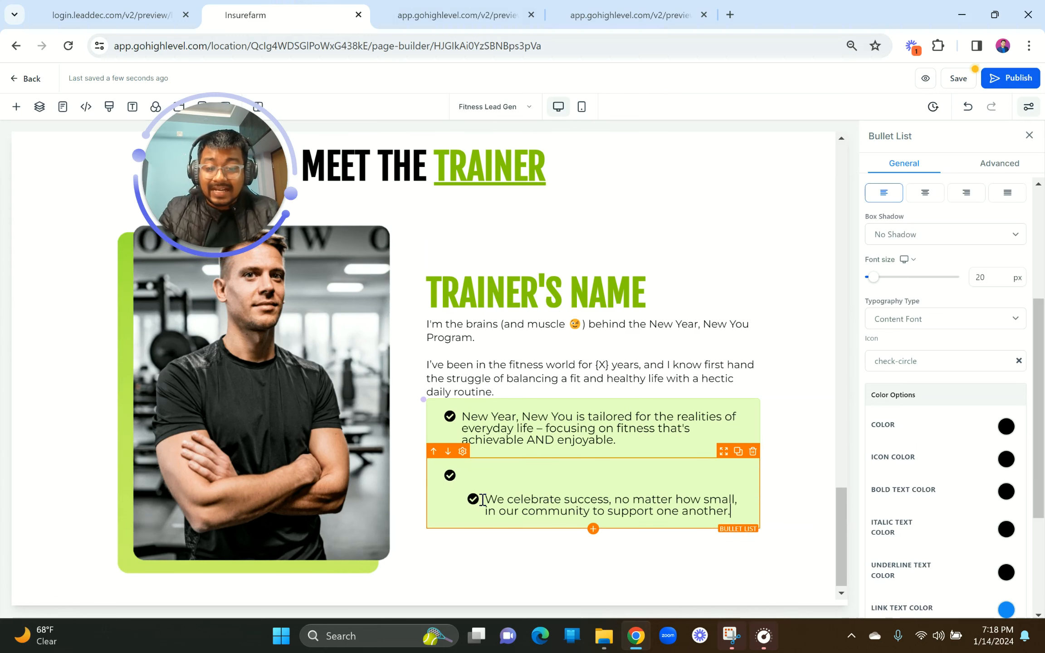
{"action": "key", "text": "BackSpace"}
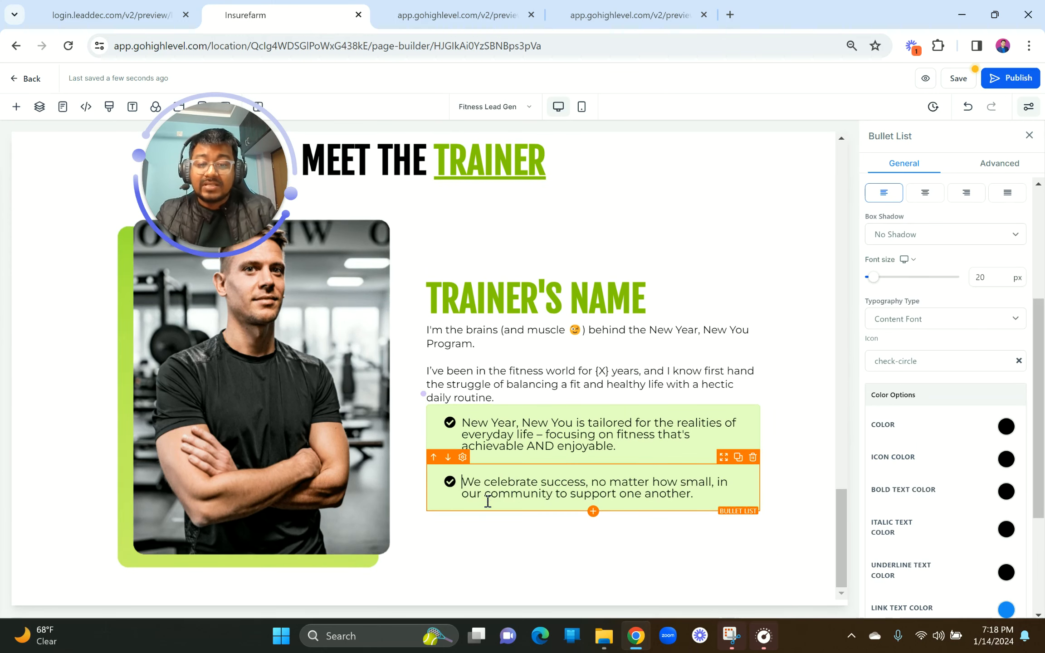
Step: Give the bullets a 10px top margin and 10px rounded corners
{"action": "scroll", "coordinate": [943, 565], "scroll_direction": "down", "scroll_amount": 4}
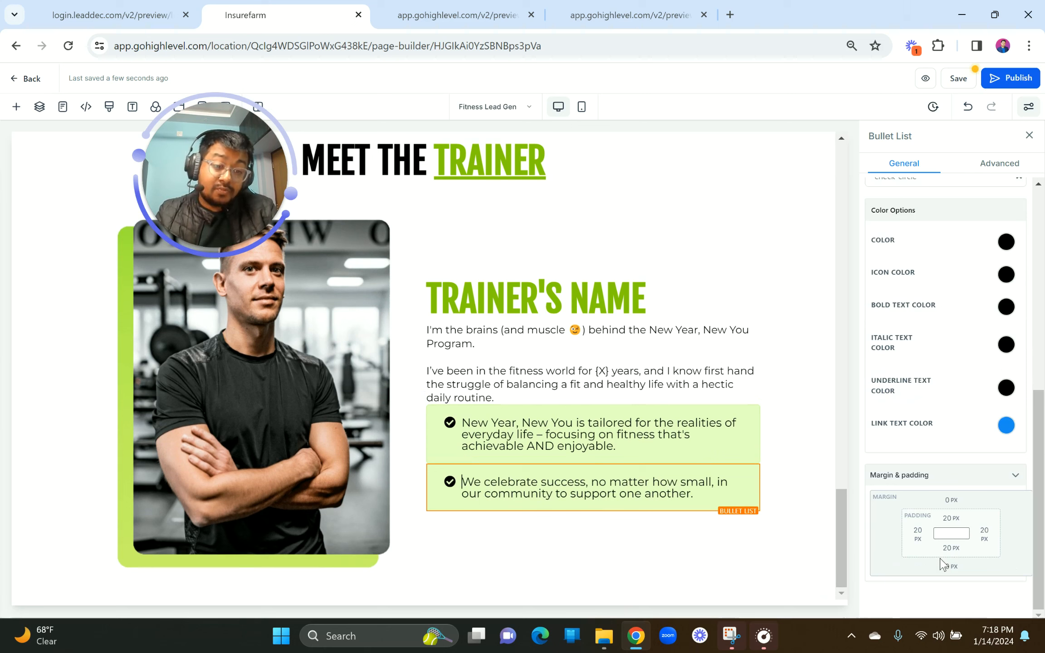
{"action": "left_click", "coordinate": [952, 501]}
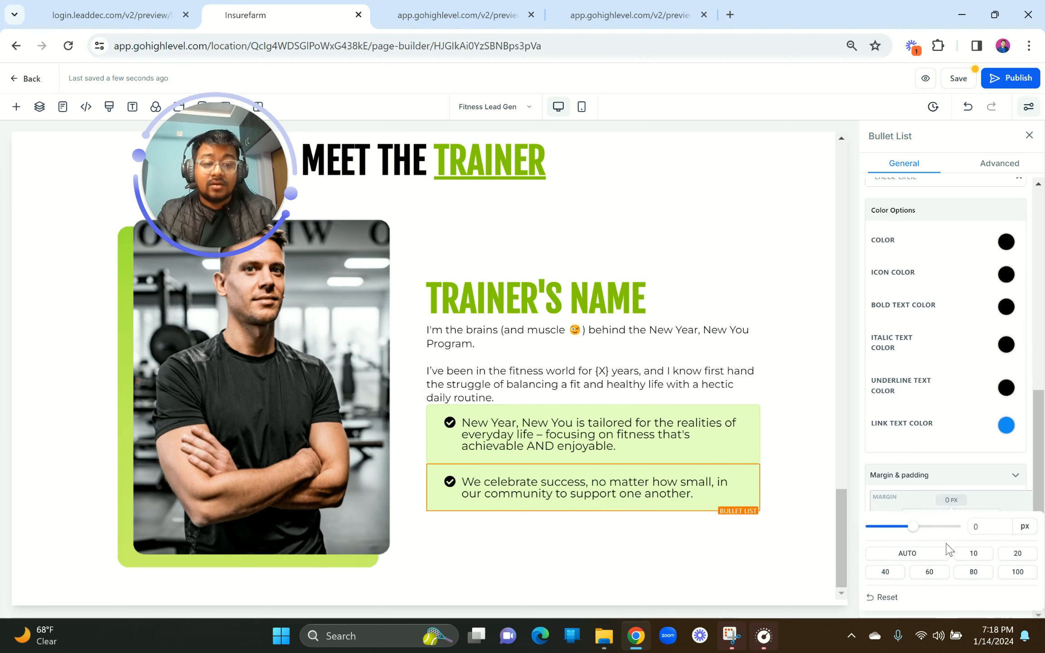
{"action": "left_click", "coordinate": [974, 556]}
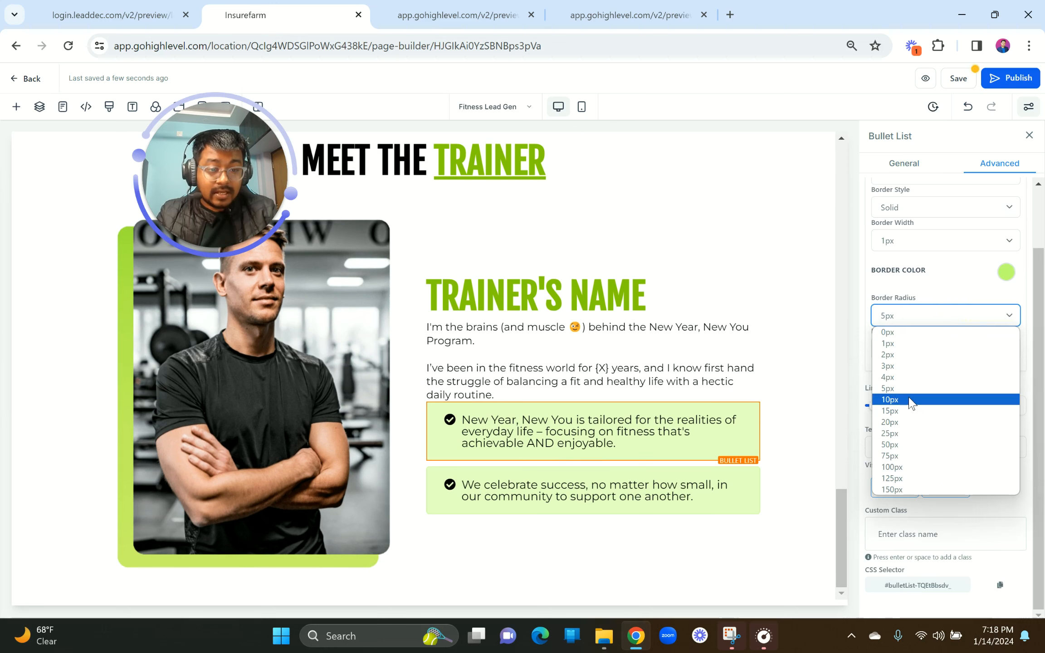
{"action": "left_click", "coordinate": [915, 401]}
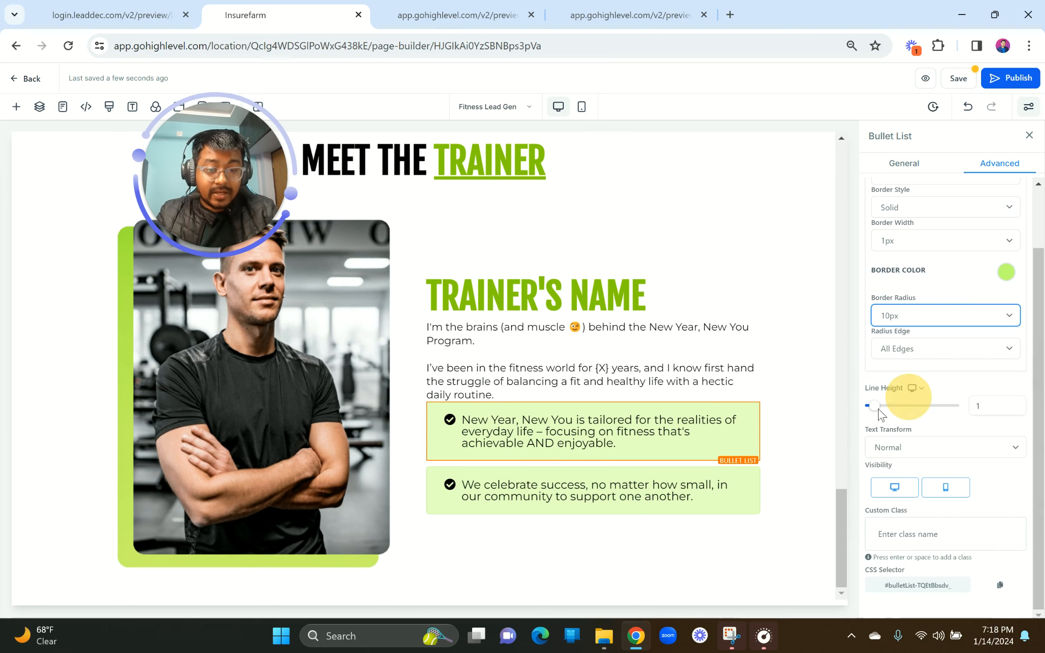
{"action": "left_click", "coordinate": [679, 494]}
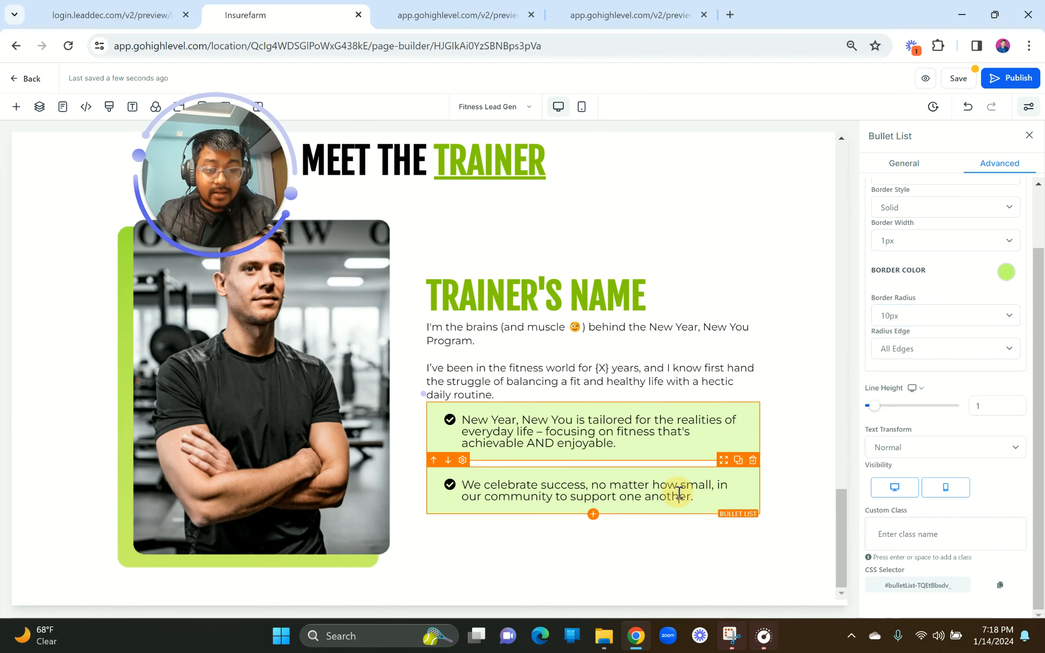
{"action": "left_click", "coordinate": [1000, 164]}
{"action": "left_click", "coordinate": [917, 385]}
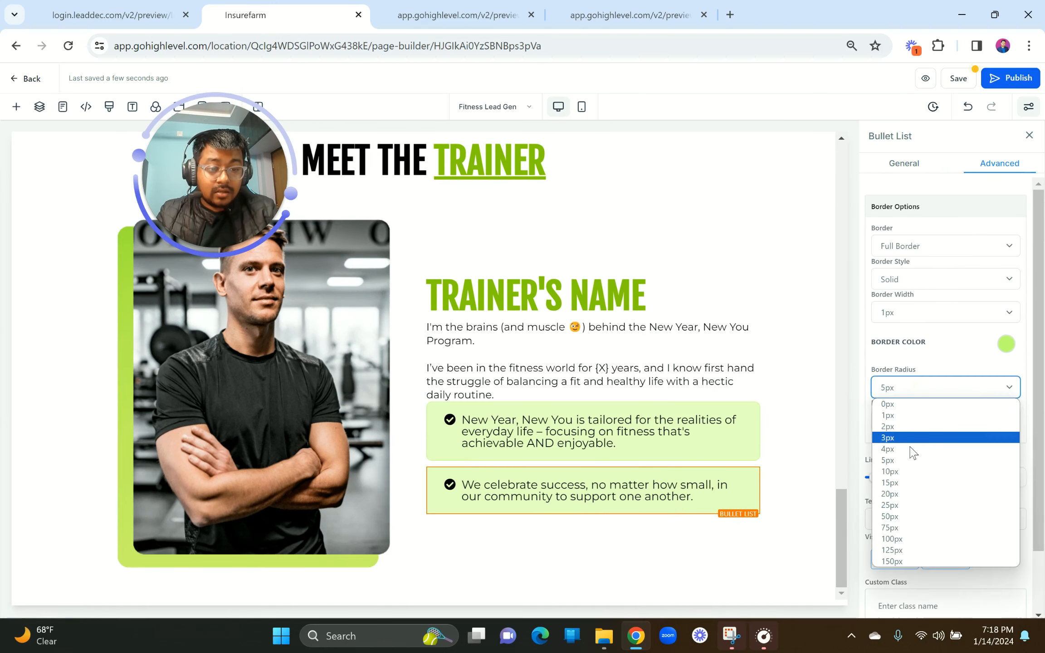
{"action": "left_click", "coordinate": [914, 472]}
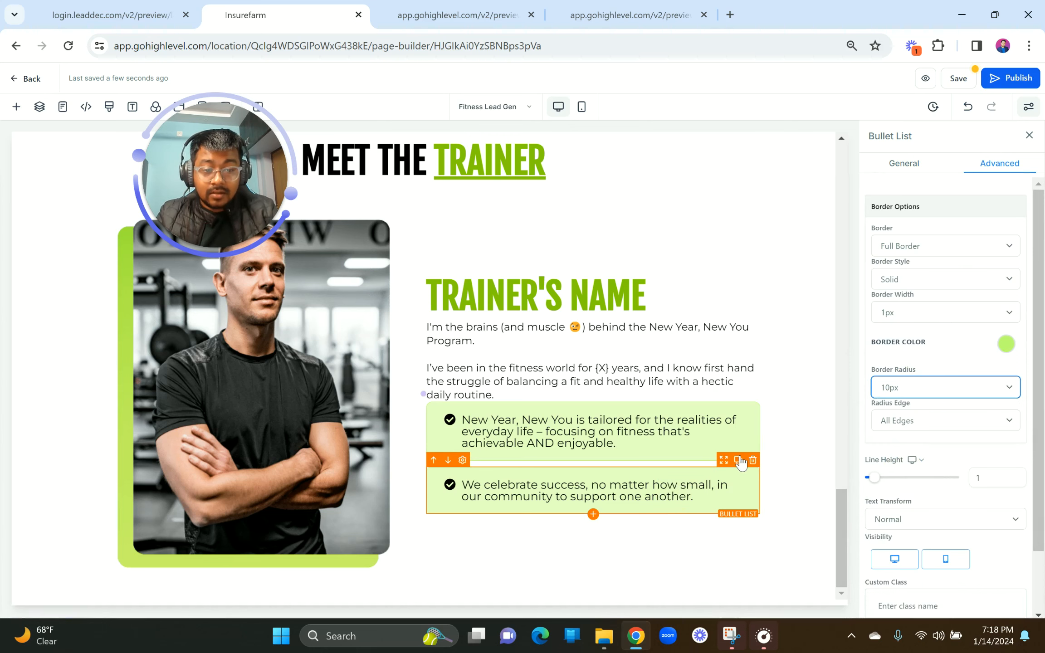
Step: Duplicate the second bullet and paste the "Whether you're taking" text as the third item
{"action": "left_click", "coordinate": [738, 460]}
{"action": "left_click", "coordinate": [168, 13]}
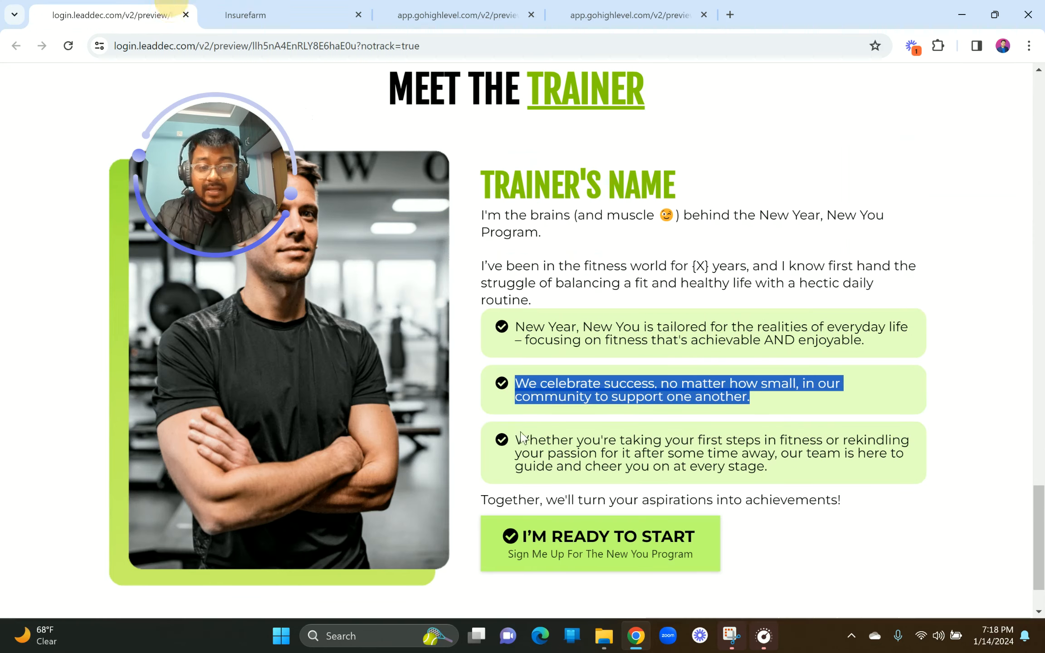
{"action": "mouse_move", "coordinate": [518, 450]}
{"action": "left_mouse_down"}
{"action": "mouse_move", "coordinate": [794, 486]}
{"action": "mouse_move", "coordinate": [520, 443]}
{"action": "left_mouse_up"}
{"action": "key", "text": "ctrl+c"}
{"action": "left_click", "coordinate": [784, 483]}
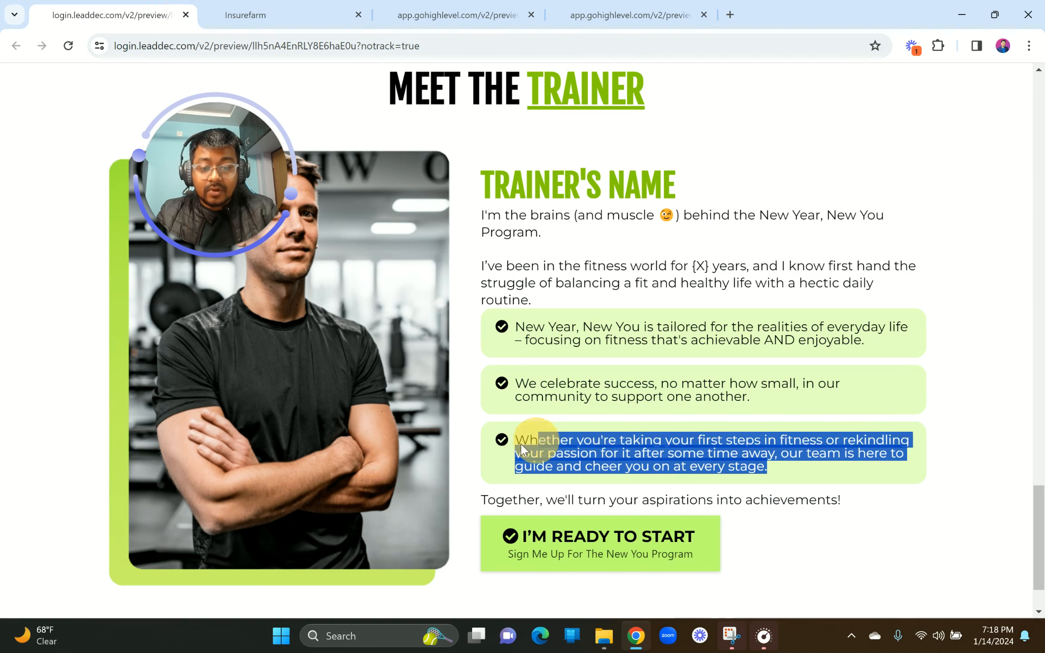
{"action": "left_click", "coordinate": [297, 12]}
{"action": "left_click", "coordinate": [533, 508]}
{"action": "key", "text": "ctrl+a"}
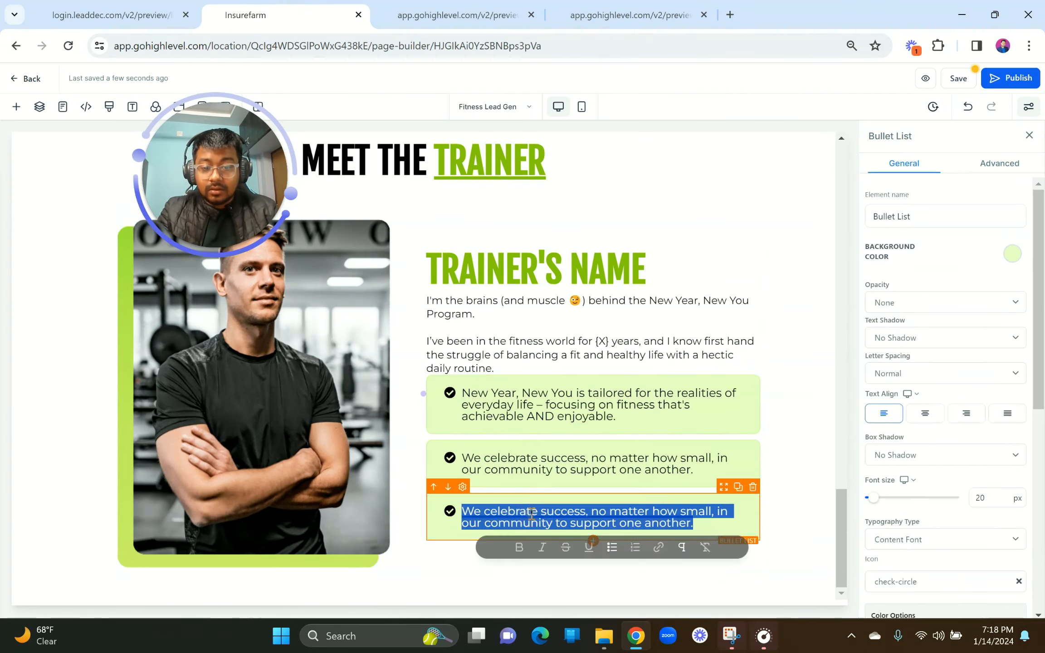
{"action": "key", "text": "ctrl+v"}
{"action": "left_click", "coordinate": [486, 532]}
{"action": "key", "text": "BackSpace"}
{"action": "key", "text": "BackSpace"}
{"action": "key", "text": "BackSpace"}
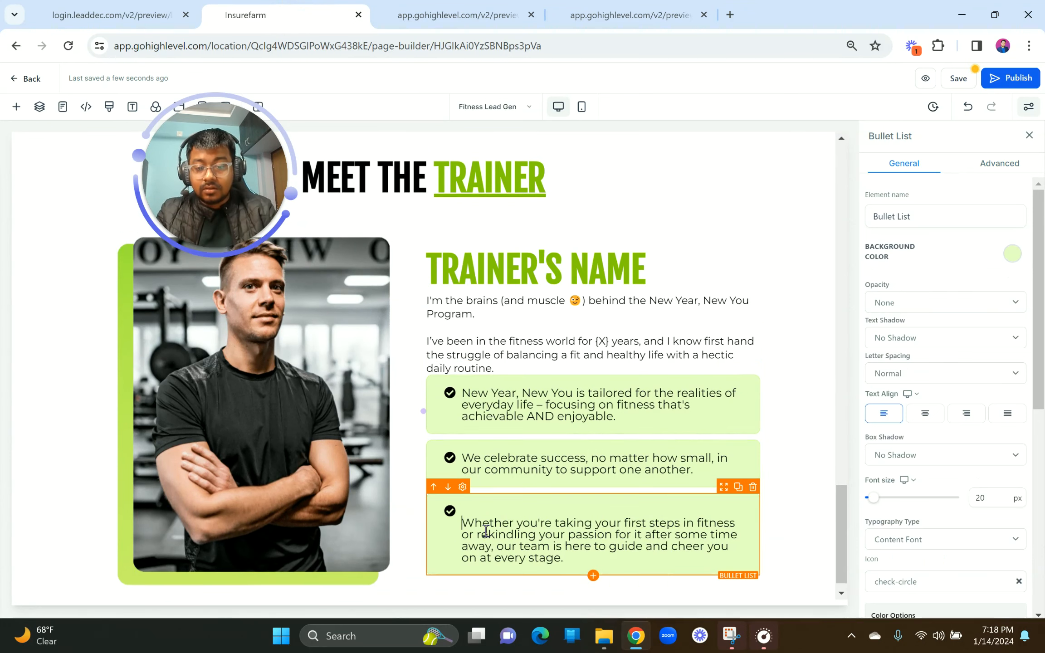
Step: Copy the closing "Together" line from the reference preview
{"action": "left_click", "coordinate": [137, 9]}
{"action": "scroll", "coordinate": [481, 419], "scroll_direction": "down", "scroll_amount": 2}
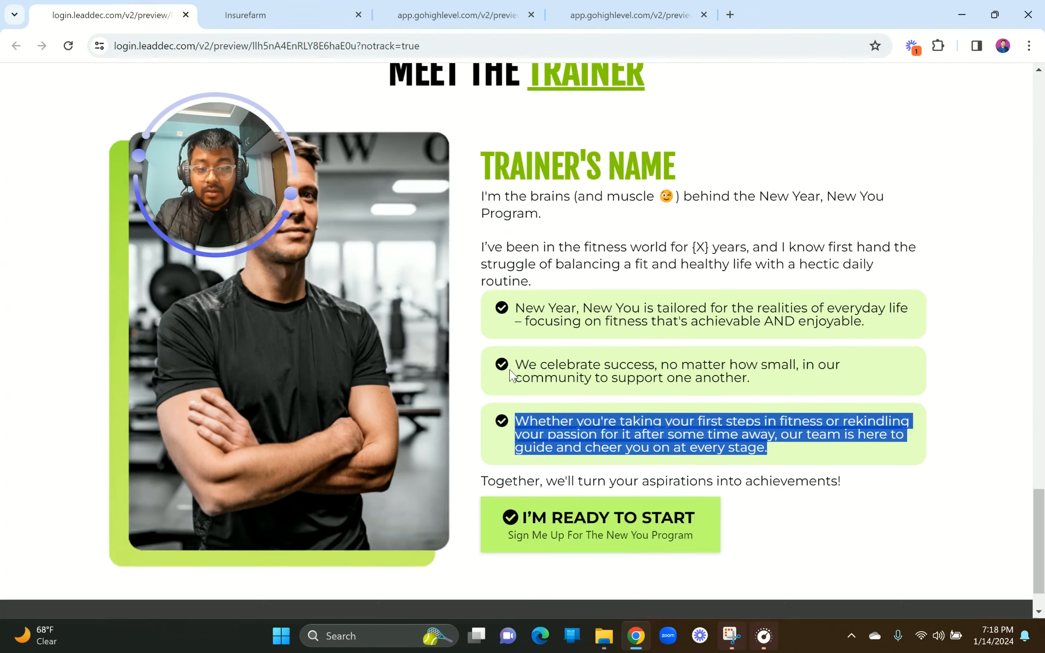
{"action": "left_click_drag", "start_coordinate": [481, 420], "coordinate": [844, 418]}
{"action": "key", "text": "ctrl+c"}
{"action": "left_click", "coordinate": [278, 5]}
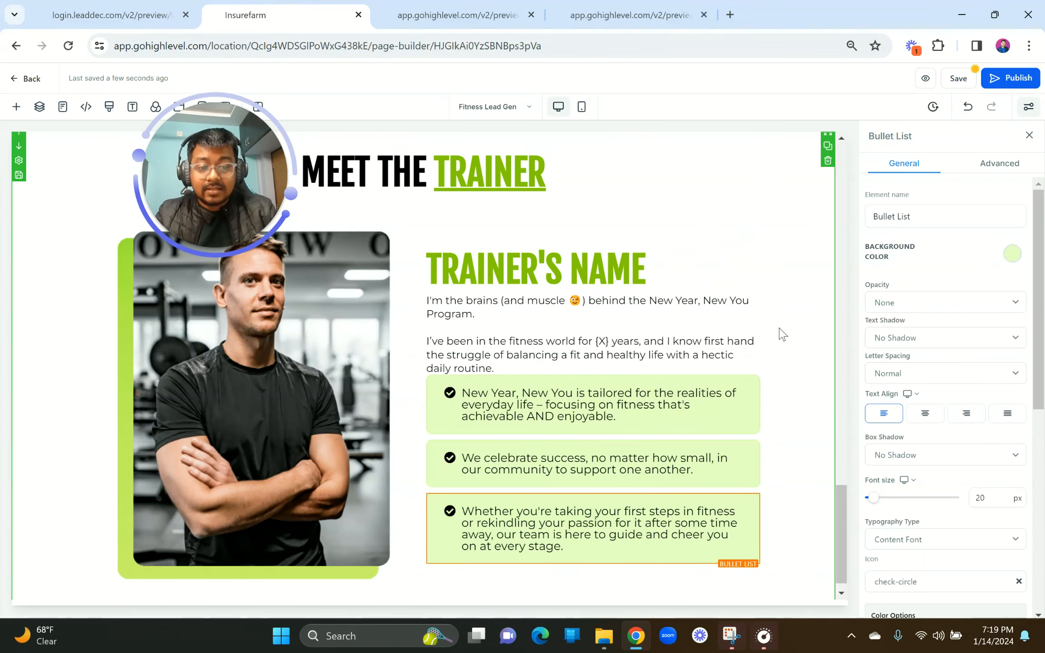
Step: Add a normal-weight "Together, we'll turn your aspirations into achievements!" paragraph below the bullets
{"action": "left_click", "coordinate": [739, 287]}
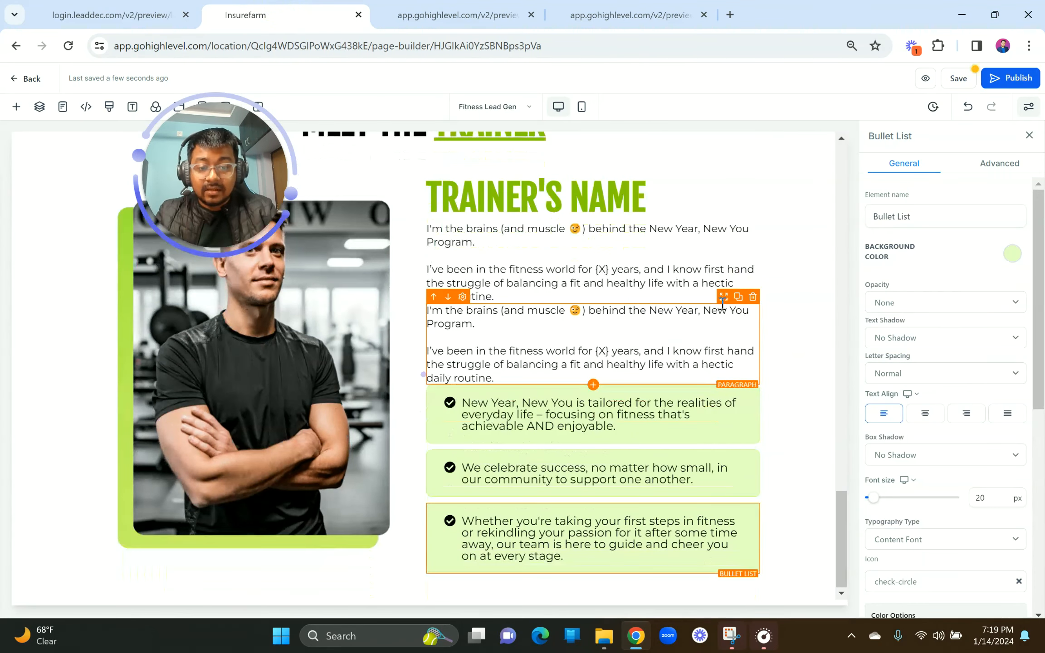
{"action": "left_click_drag", "start_coordinate": [724, 303], "coordinate": [700, 555]}
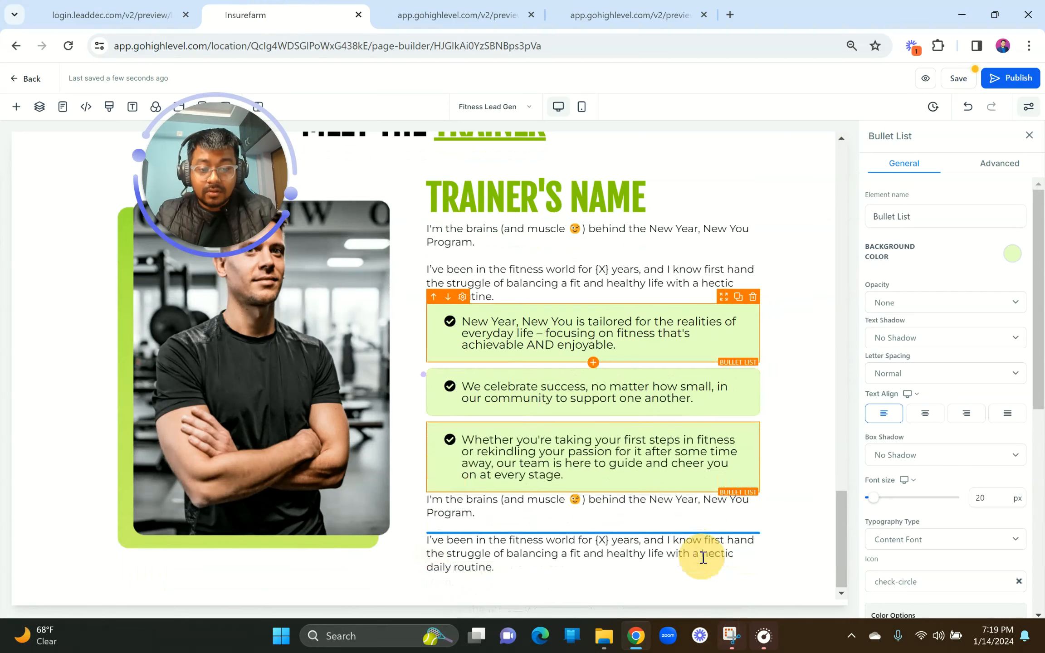
{"action": "double_click", "coordinate": [654, 552]}
{"action": "key", "text": "ctrl+v"}
{"action": "left_click", "coordinate": [429, 568]}
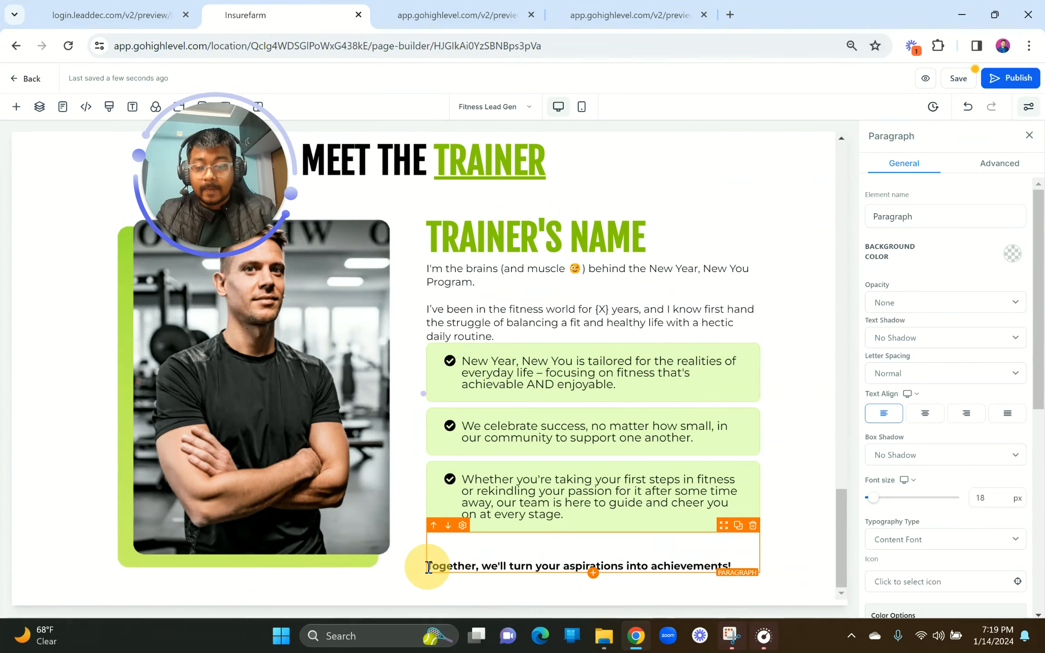
{"action": "key", "text": "BackSpace"}
{"action": "key", "text": "BackSpace"}
{"action": "key", "text": "ctrl+a"}
{"action": "left_click", "coordinate": [541, 576]}
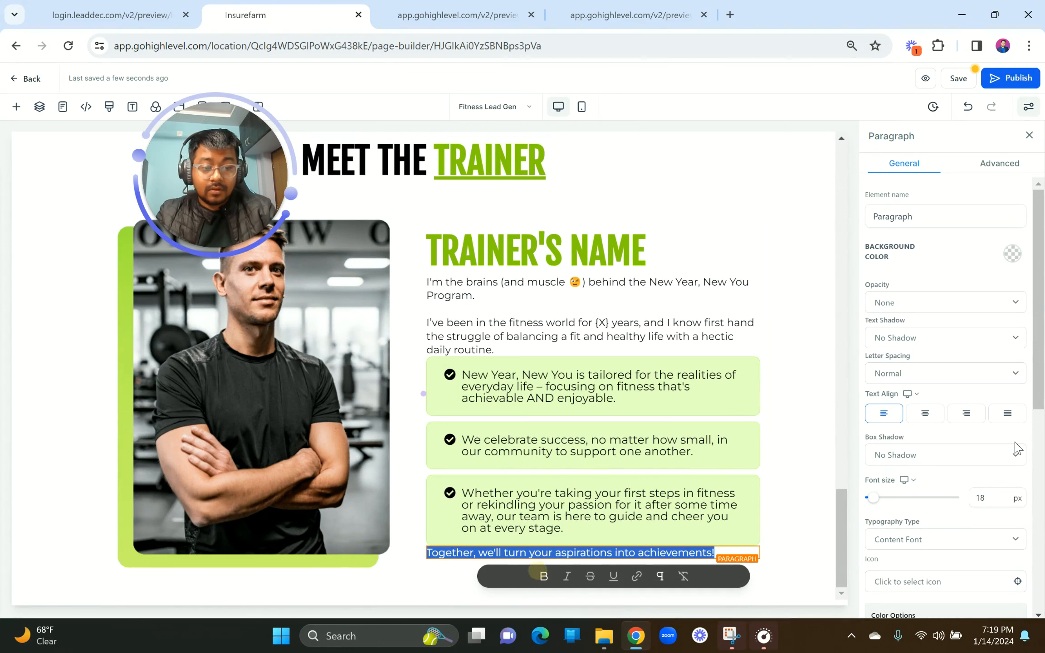
Step: Give the closing sentence a 10px top margin and narrow the photo column
{"action": "scroll", "coordinate": [989, 504], "scroll_direction": "down", "scroll_amount": 6}
{"action": "left_click", "coordinate": [951, 500]}
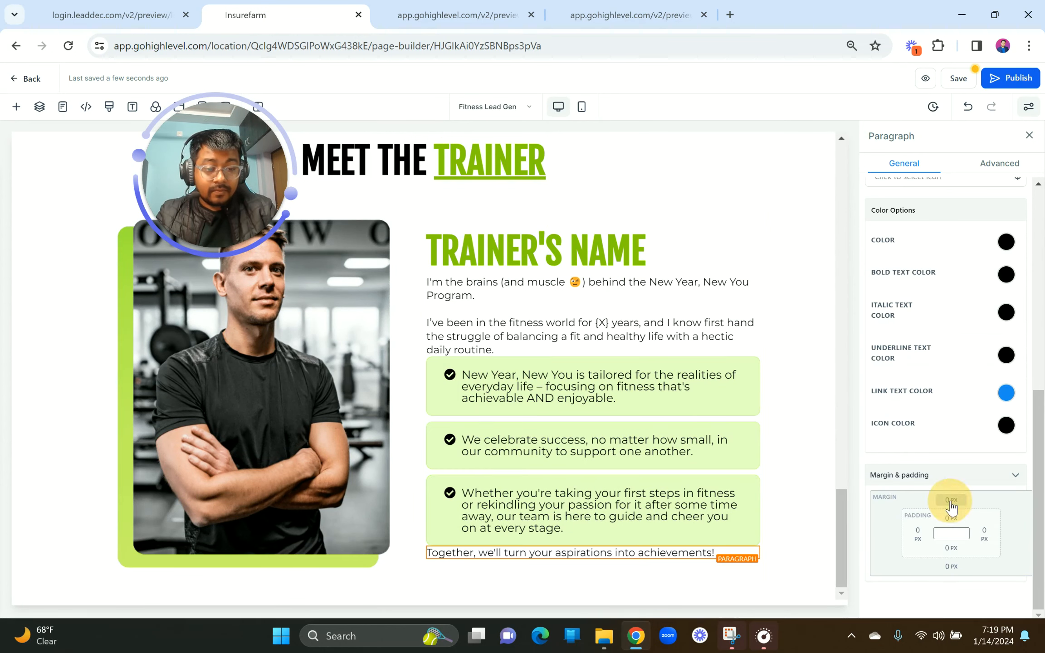
{"action": "left_click", "coordinate": [973, 553]}
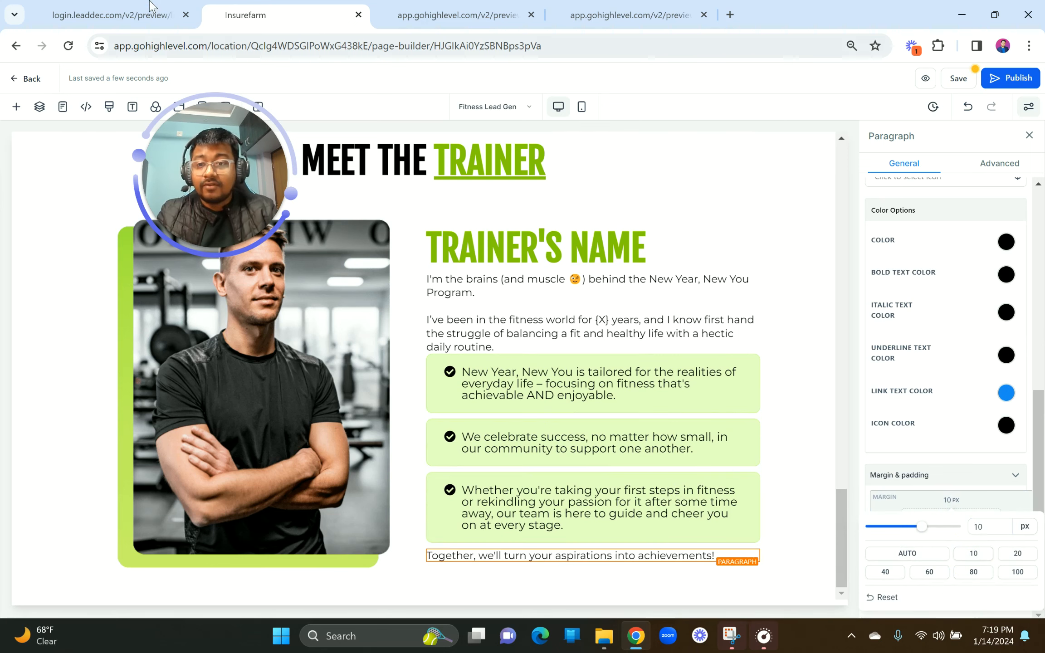
{"action": "left_click", "coordinate": [111, 15]}
{"action": "left_click", "coordinate": [318, 13]}
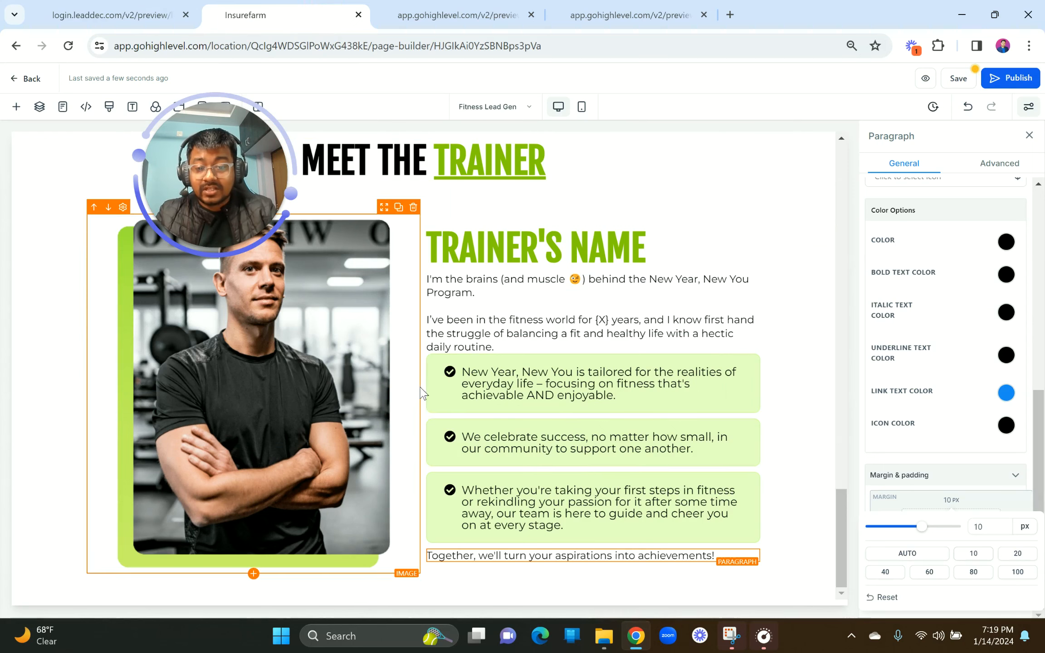
{"action": "left_click_drag", "start_coordinate": [426, 392], "coordinate": [397, 390]}
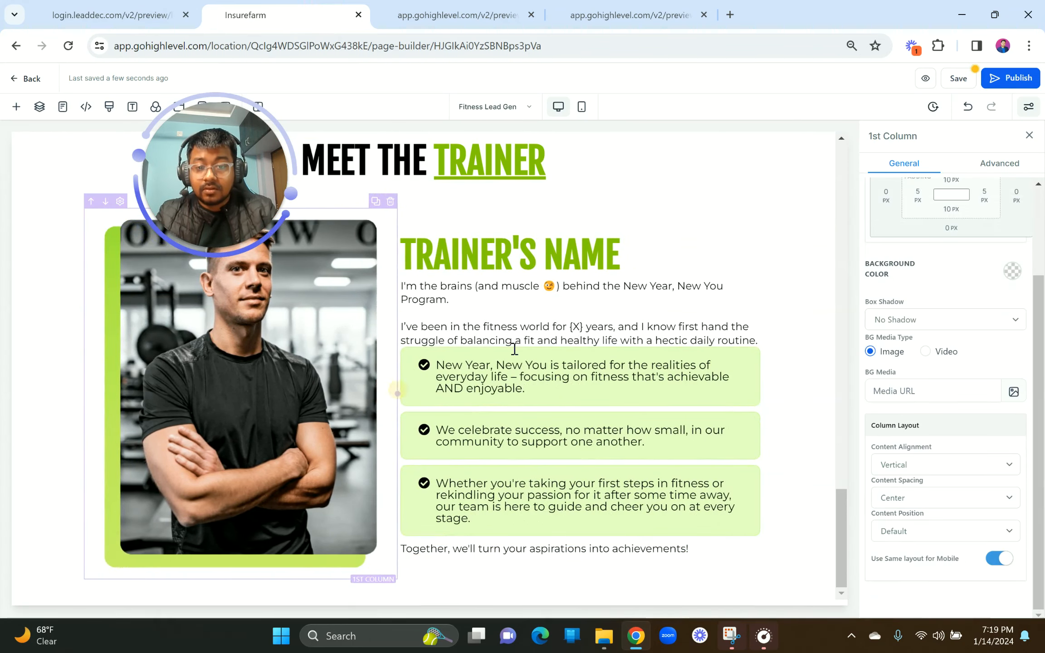
Step: Duplicate the I'M READY TO START button, move it below the closing trainer line, and left-align it
{"action": "scroll", "coordinate": [509, 350], "scroll_direction": "up", "scroll_amount": 6}
{"action": "left_click", "coordinate": [739, 307]}
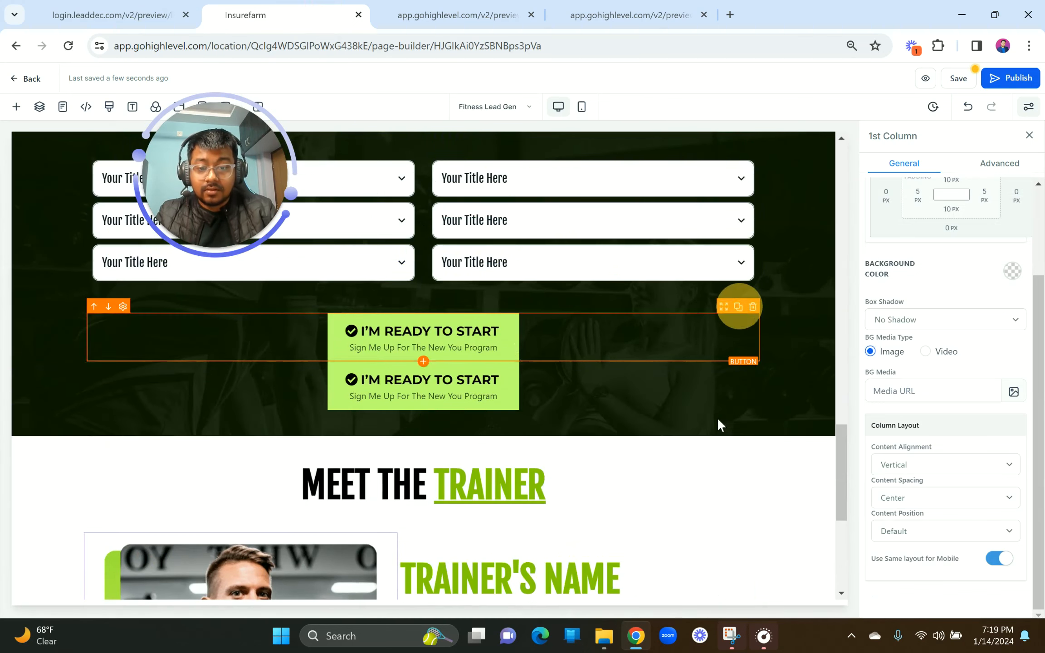
{"action": "scroll", "coordinate": [717, 418], "scroll_direction": "down", "scroll_amount": 2}
{"action": "left_click_drag", "start_coordinate": [726, 244], "coordinate": [742, 563]}
{"action": "left_click_drag", "start_coordinate": [726, 634], "coordinate": [626, 583]}
{"action": "scroll", "coordinate": [629, 589], "scroll_direction": "down", "scroll_amount": 4}
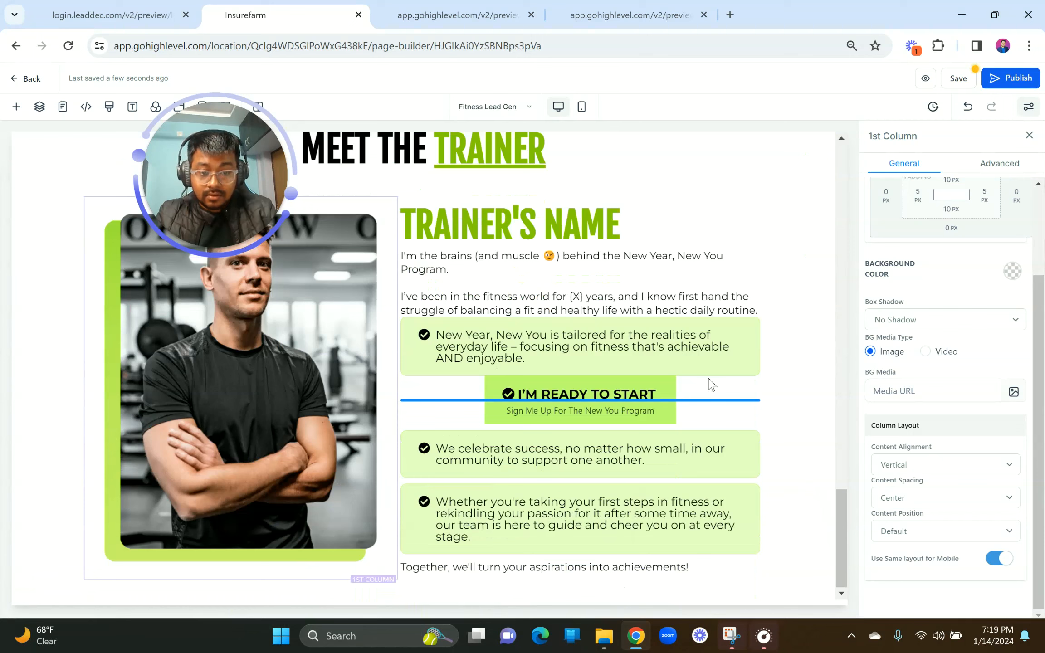
{"action": "left_click_drag", "start_coordinate": [712, 384], "coordinate": [702, 413]}
{"action": "left_click_drag", "start_coordinate": [724, 375], "coordinate": [660, 562]}
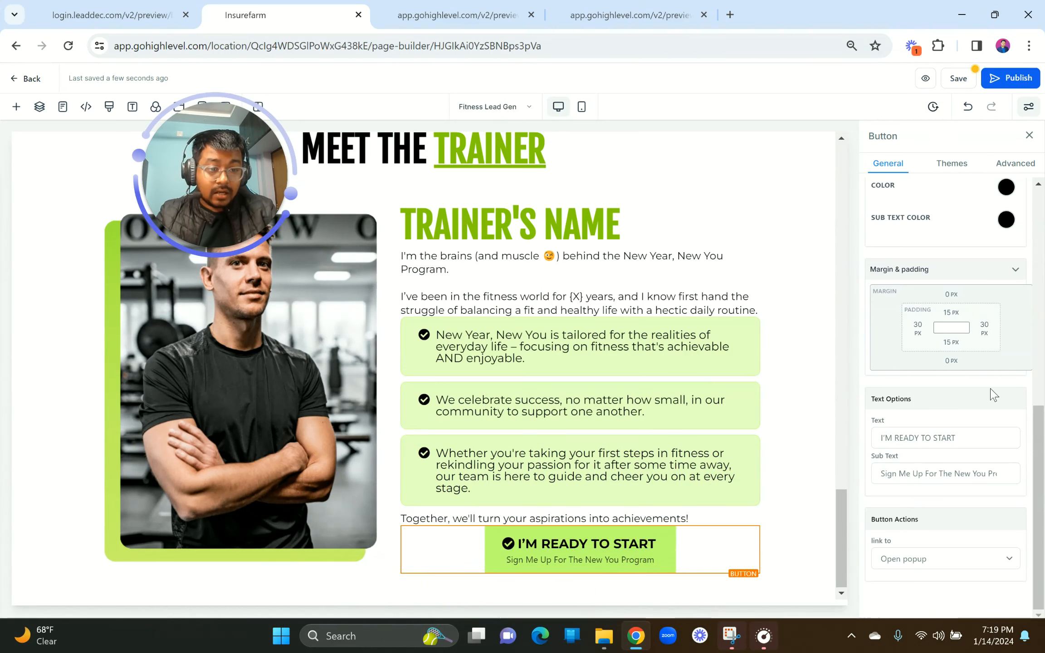
{"action": "scroll", "coordinate": [991, 392], "scroll_direction": "up", "scroll_amount": 8}
{"action": "left_click", "coordinate": [884, 525]}
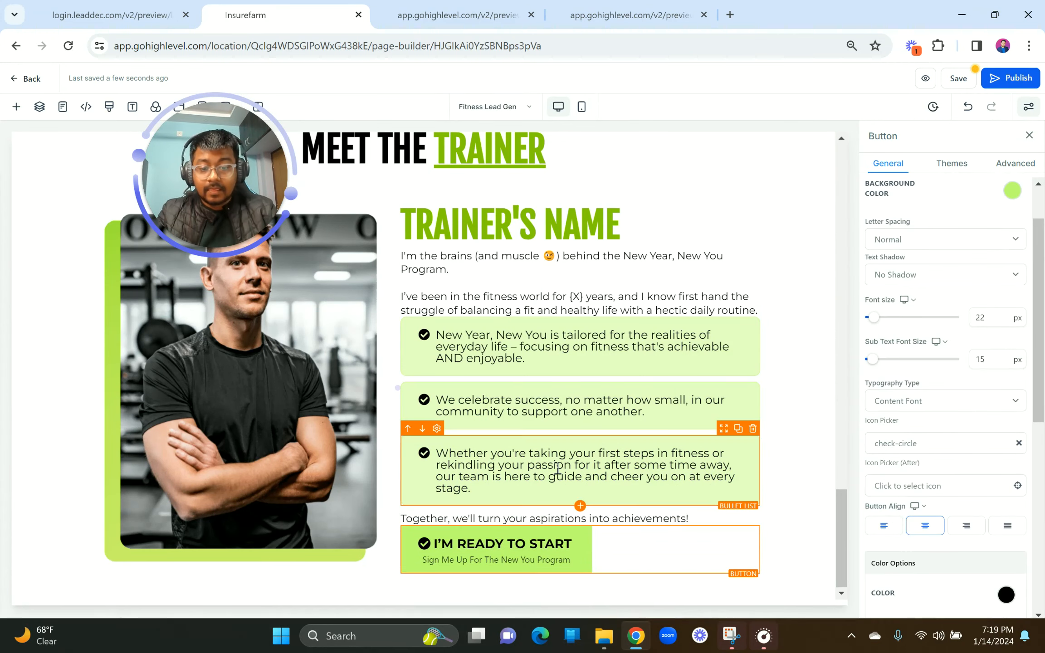
{"action": "mouse_move", "coordinate": [397, 385]}
{"action": "left_mouse_down"}
{"action": "mouse_move", "coordinate": [415, 386]}
{"action": "mouse_move", "coordinate": [407, 390]}
{"action": "left_mouse_up"}
Step: Drag the column divider left to narrow the trainer photo column
{"action": "left_click", "coordinate": [402, 389]}
{"action": "left_click", "coordinate": [402, 389]}
{"action": "left_click", "coordinate": [407, 390]}
{"action": "left_click", "coordinate": [398, 391]}
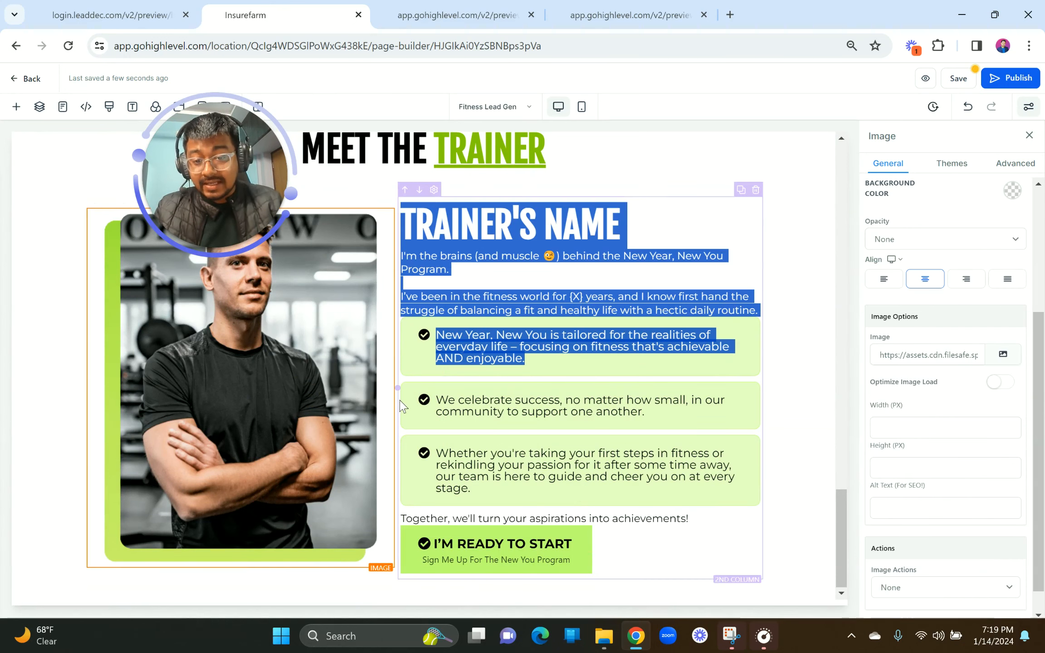
{"action": "left_click_drag", "start_coordinate": [398, 391], "coordinate": [411, 391]}
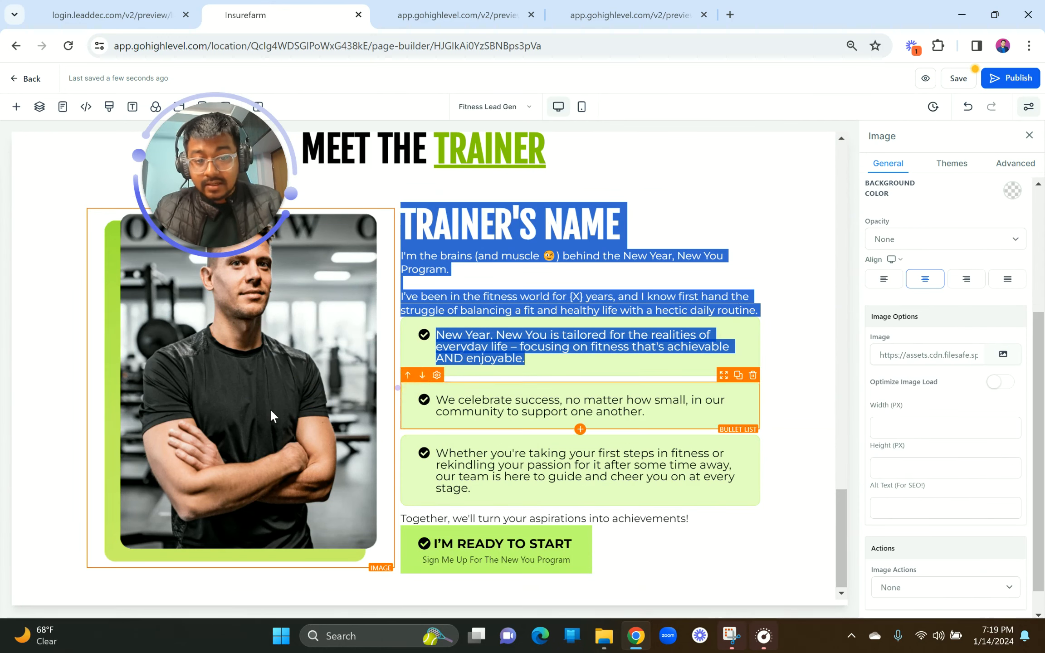
{"action": "left_click", "coordinate": [270, 410]}
{"action": "scroll", "coordinate": [980, 512], "scroll_direction": "down", "scroll_amount": 1}
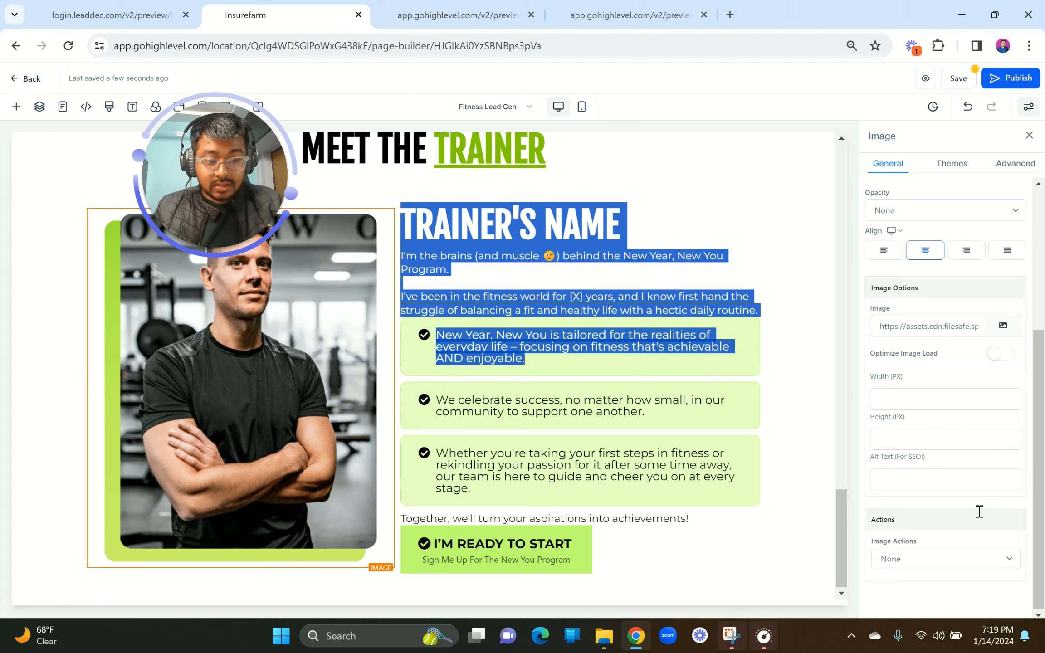
{"action": "left_click_drag", "start_coordinate": [399, 388], "coordinate": [362, 385]}
Step: Set the trainer photo's top padding from 10px to 0
{"action": "left_click", "coordinate": [194, 398]}
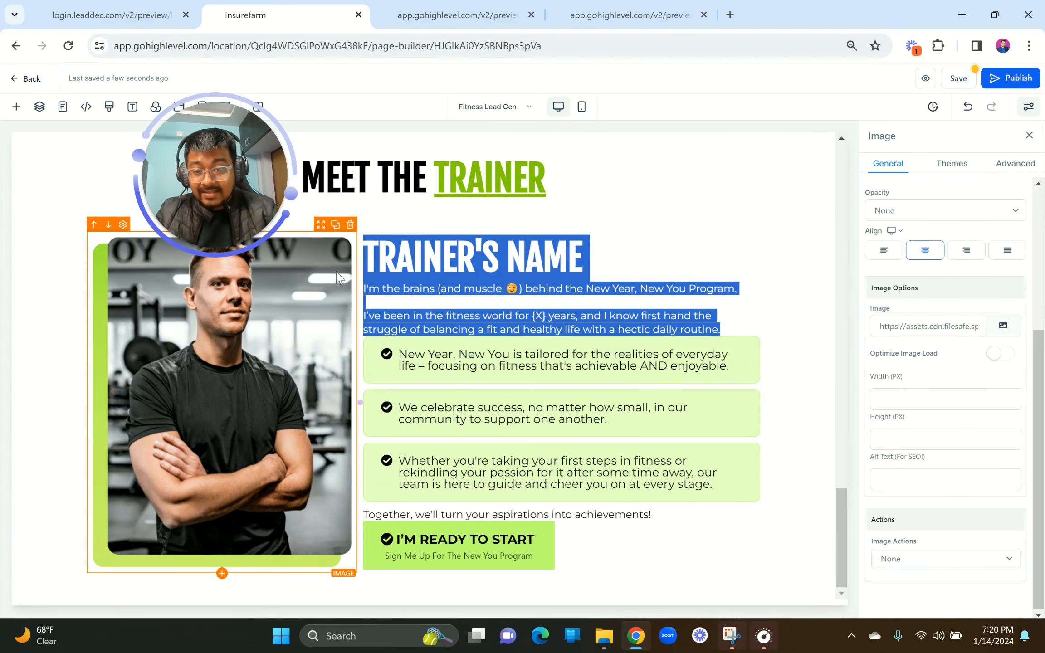
{"action": "left_click", "coordinate": [387, 251]}
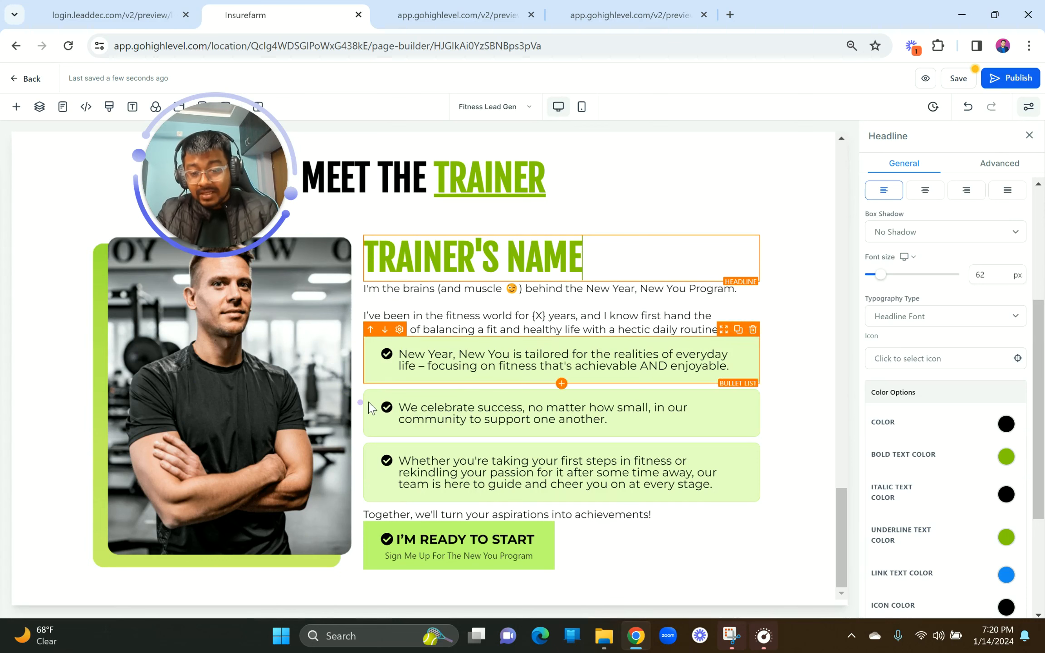
{"action": "left_click", "coordinate": [402, 561]}
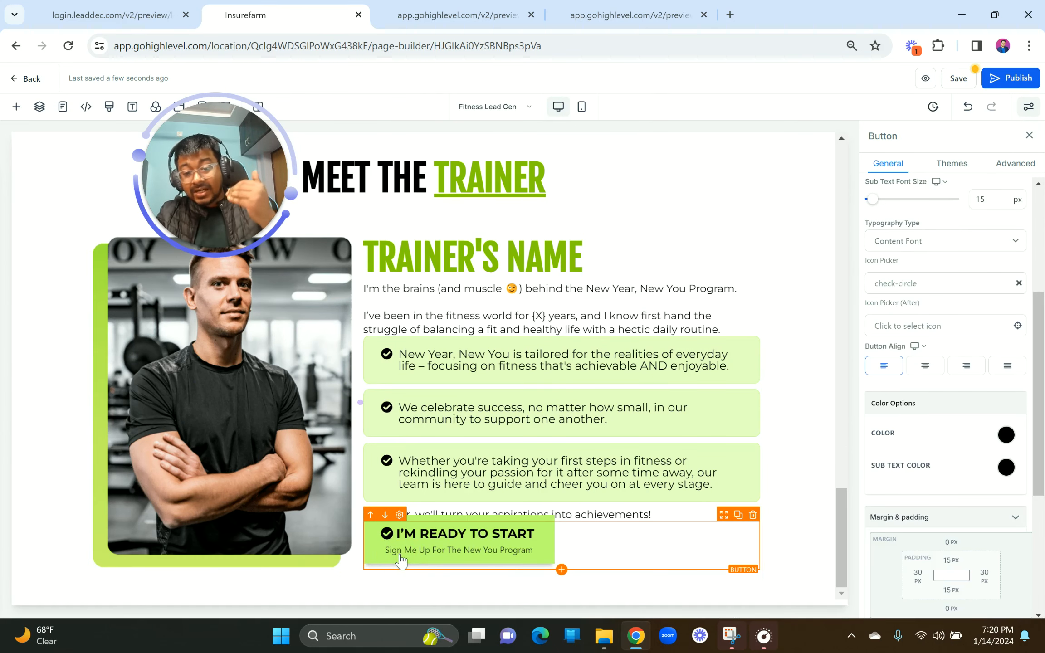
{"action": "left_click", "coordinate": [306, 503]}
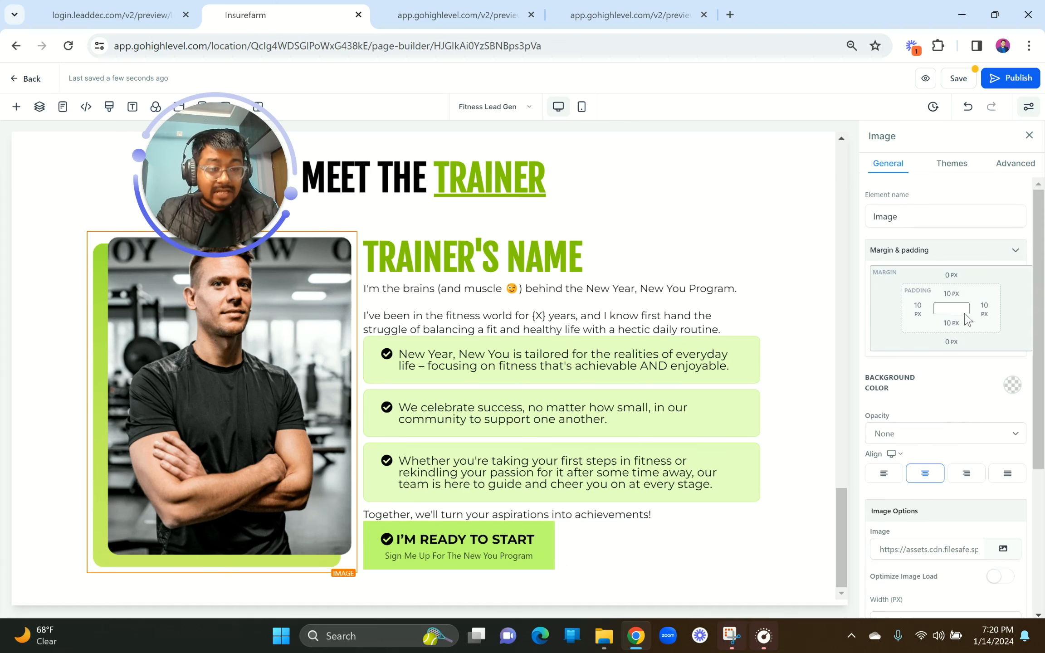
{"action": "left_click", "coordinate": [952, 294]}
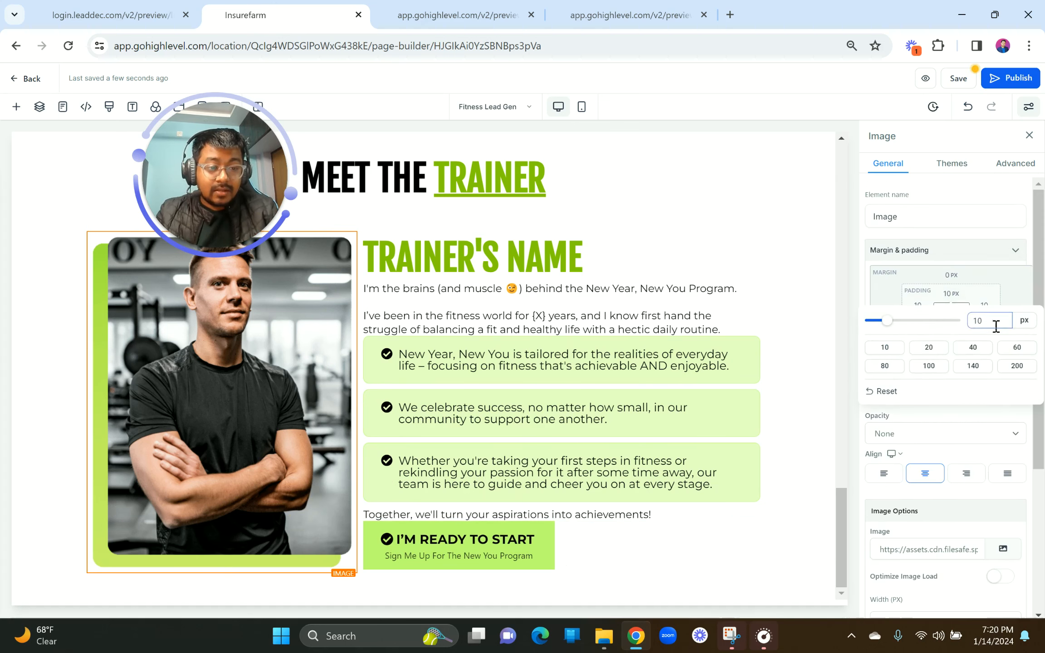
{"action": "key", "text": "BackSpace"}
{"action": "key", "text": "BackSpace"}
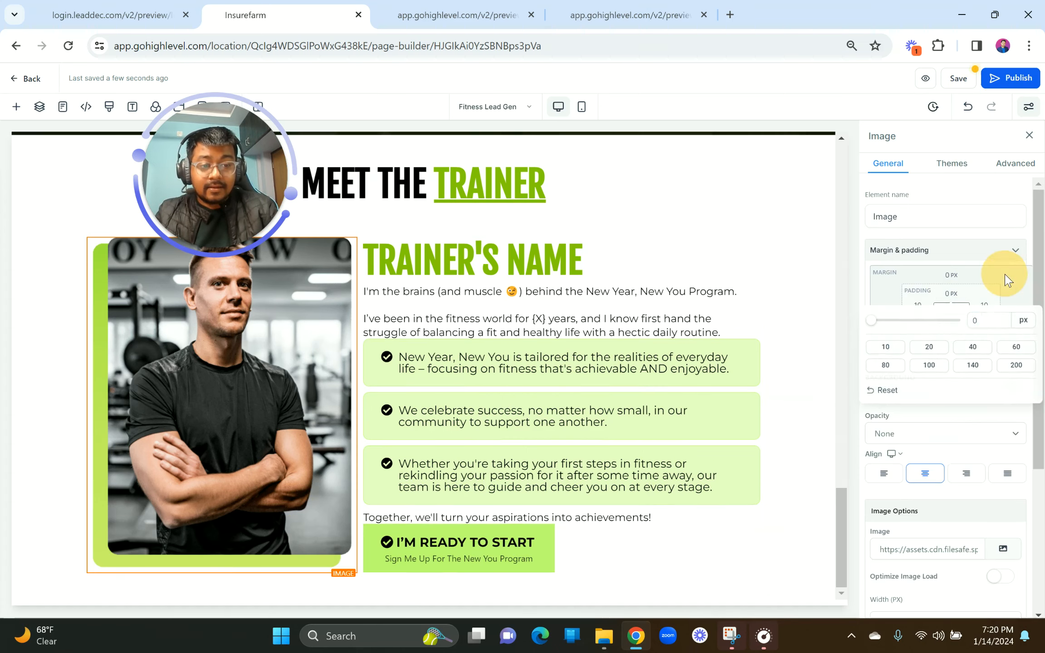
{"action": "scroll", "coordinate": [407, 365], "scroll_direction": "up", "scroll_amount": 3}
{"action": "scroll", "coordinate": [408, 364], "scroll_direction": "up", "scroll_amount": 10}
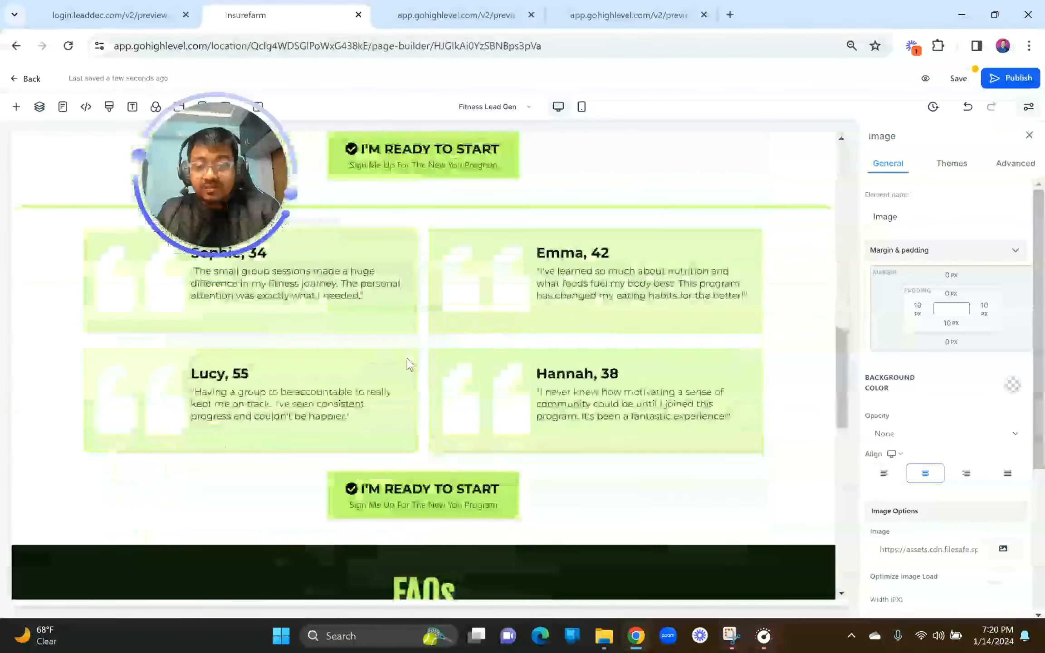
{"action": "scroll", "coordinate": [408, 365], "scroll_direction": "down", "scroll_amount": 13}
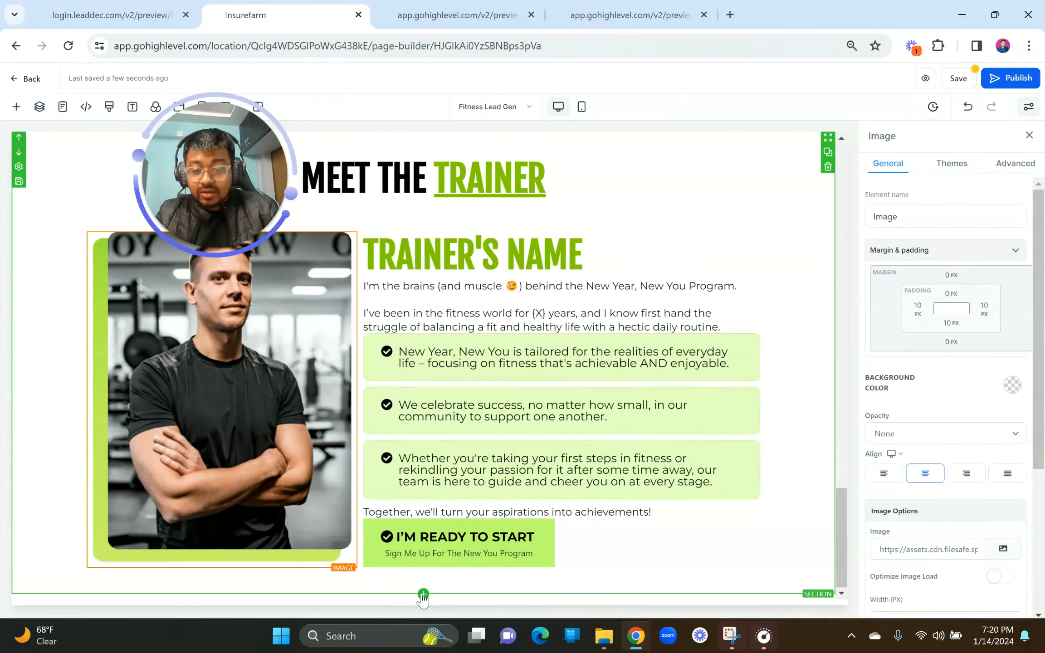
Step: Add a full-width section at the page bottom with a dark grey background
{"action": "left_click", "coordinate": [423, 595]}
{"action": "left_click_drag", "start_coordinate": [227, 184], "coordinate": [389, 117]}
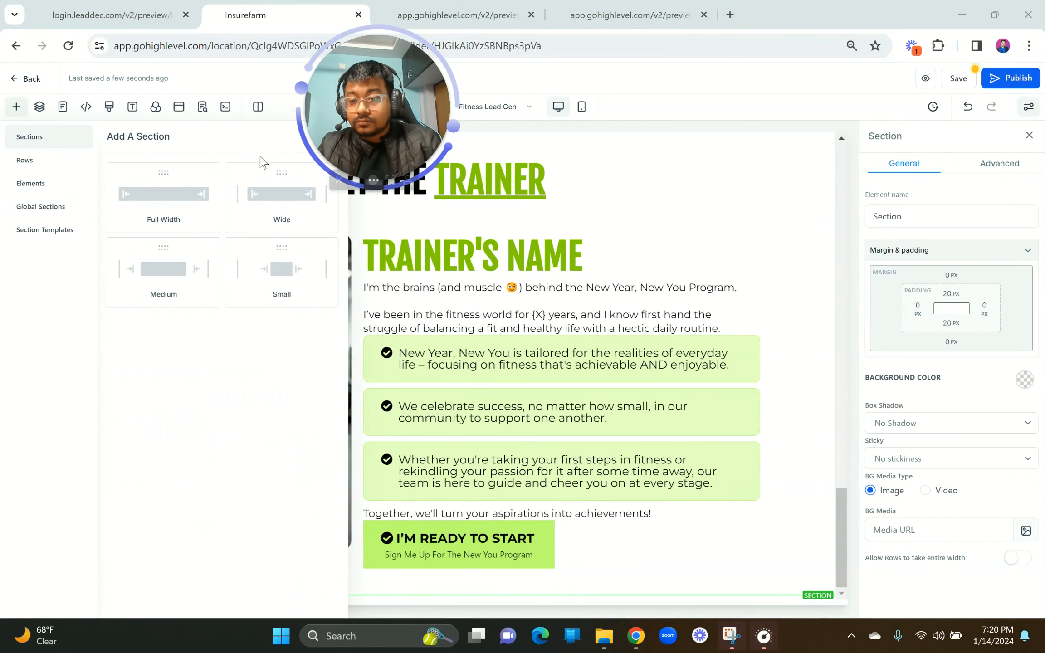
{"action": "left_click", "coordinate": [141, 200]}
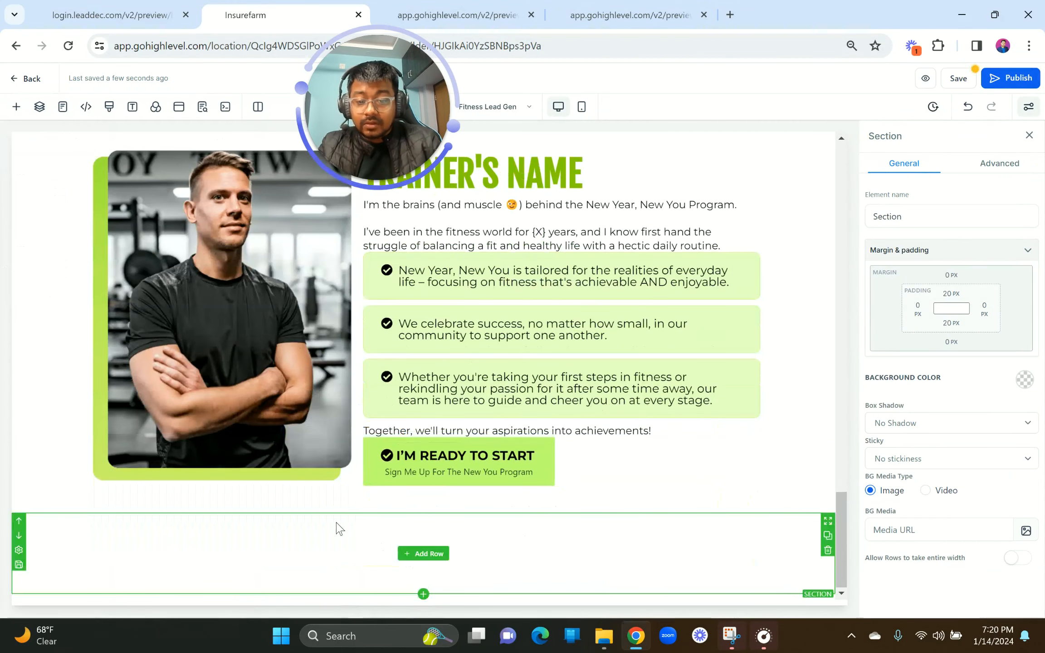
{"action": "left_click", "coordinate": [337, 523]}
{"action": "left_click", "coordinate": [1017, 373]}
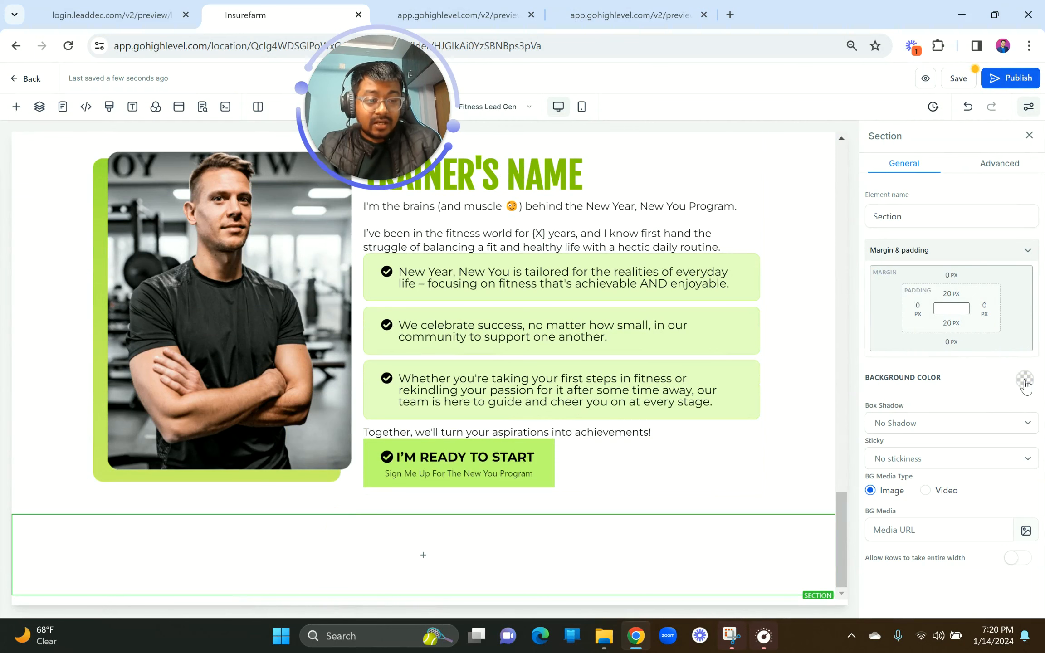
{"action": "left_click", "coordinate": [1017, 376]}
{"action": "left_click", "coordinate": [942, 416]}
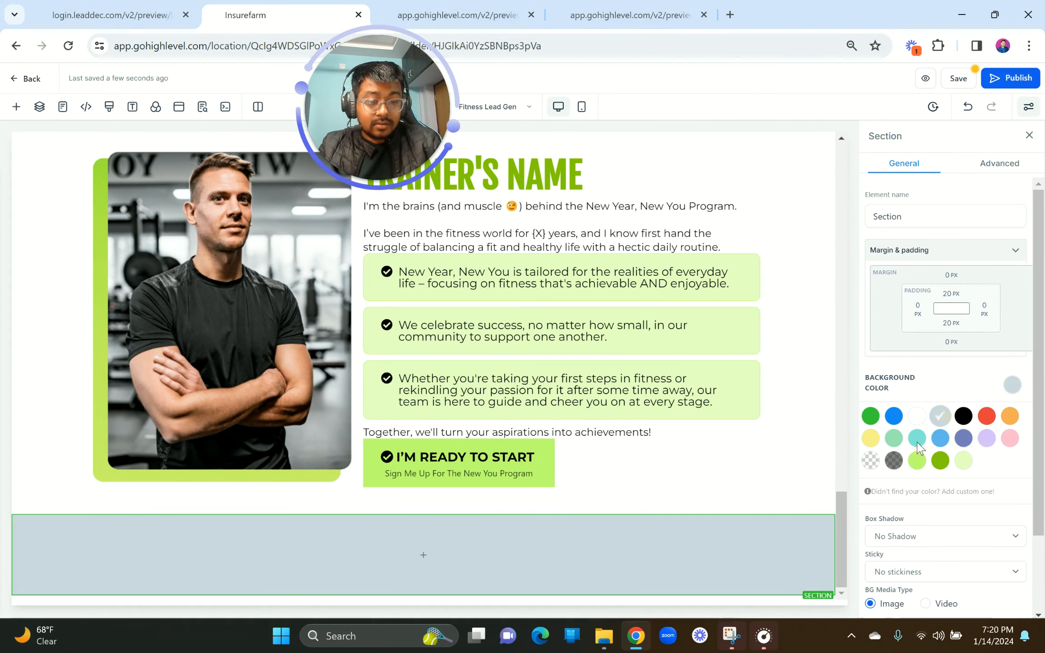
{"action": "left_click", "coordinate": [894, 460]}
Step: Place a one-column row in the grey section and add a Sub-Headline to it
{"action": "left_click", "coordinate": [416, 554]}
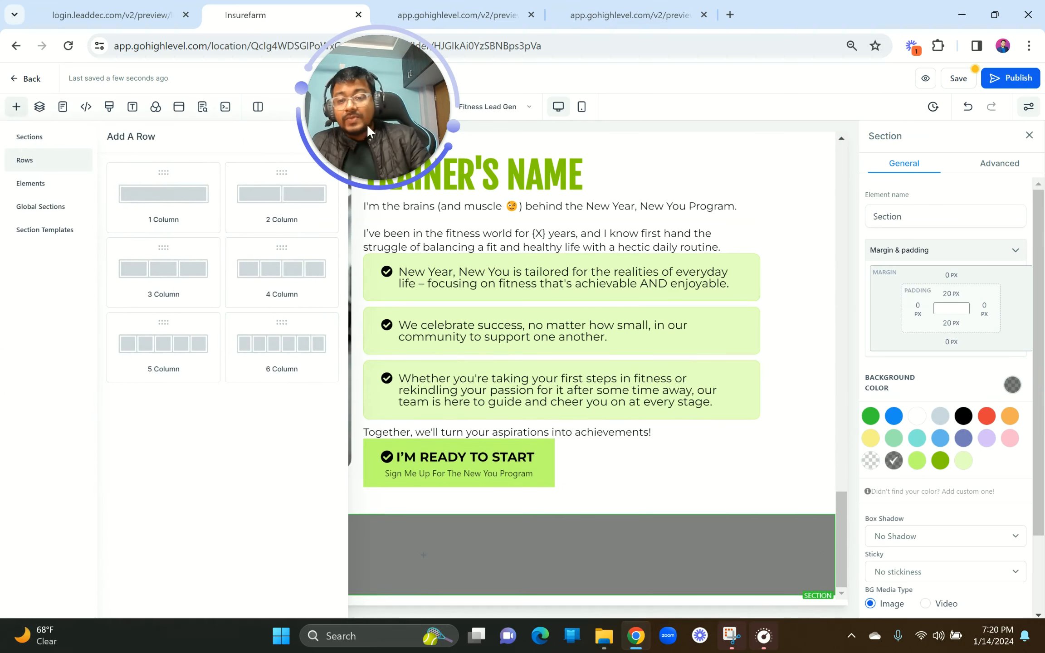
{"action": "left_click", "coordinate": [334, 136]}
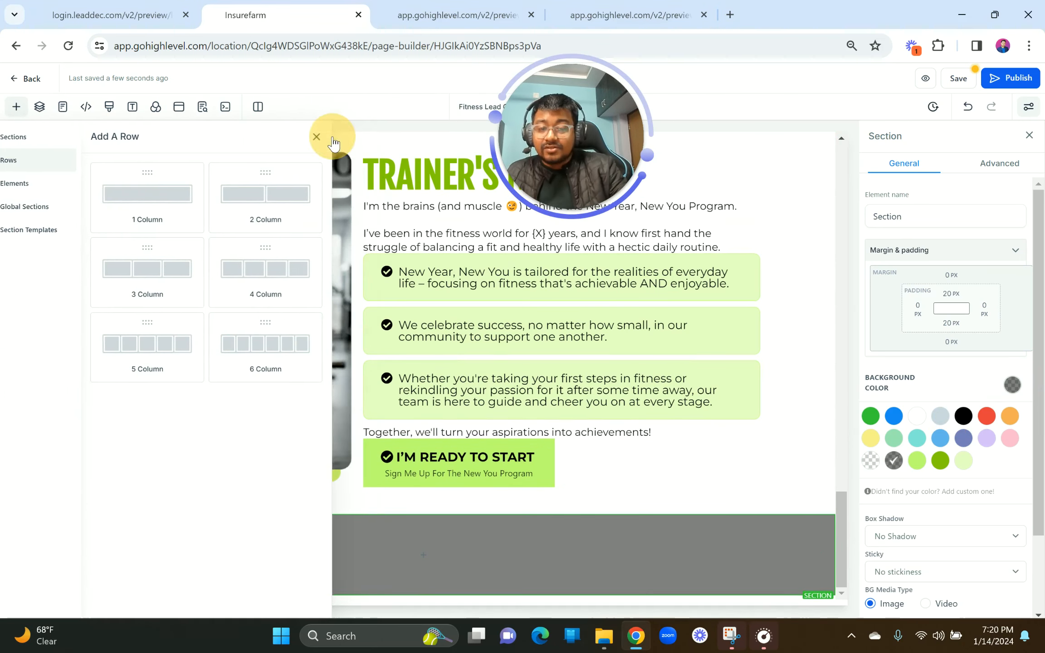
{"action": "left_click", "coordinate": [420, 559]}
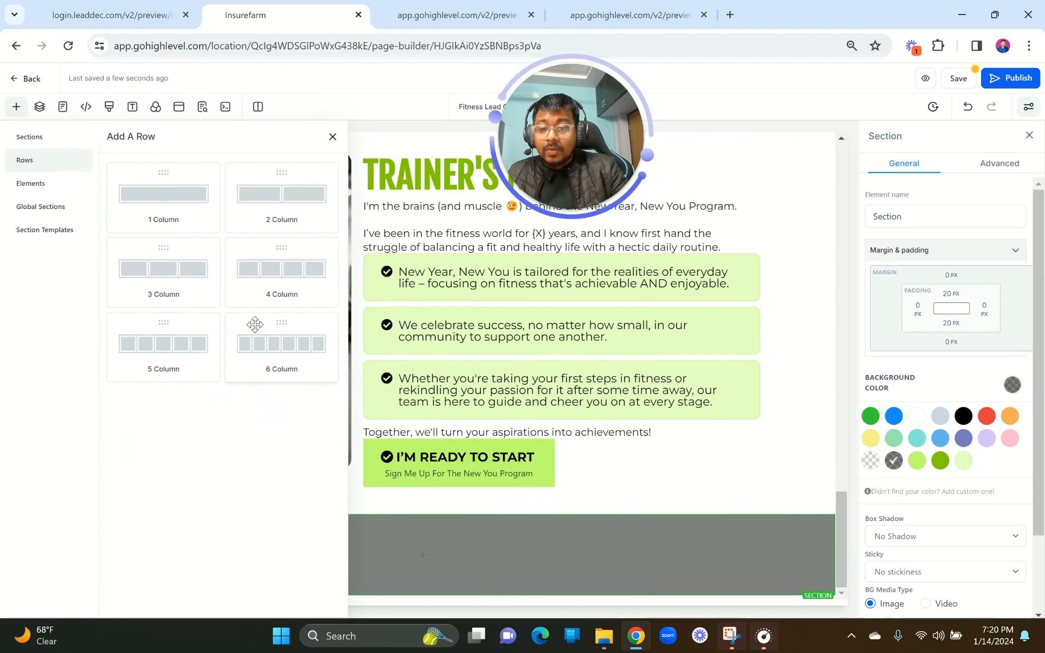
{"action": "left_click_drag", "start_coordinate": [178, 212], "coordinate": [427, 568]}
{"action": "left_click", "coordinate": [426, 568]}
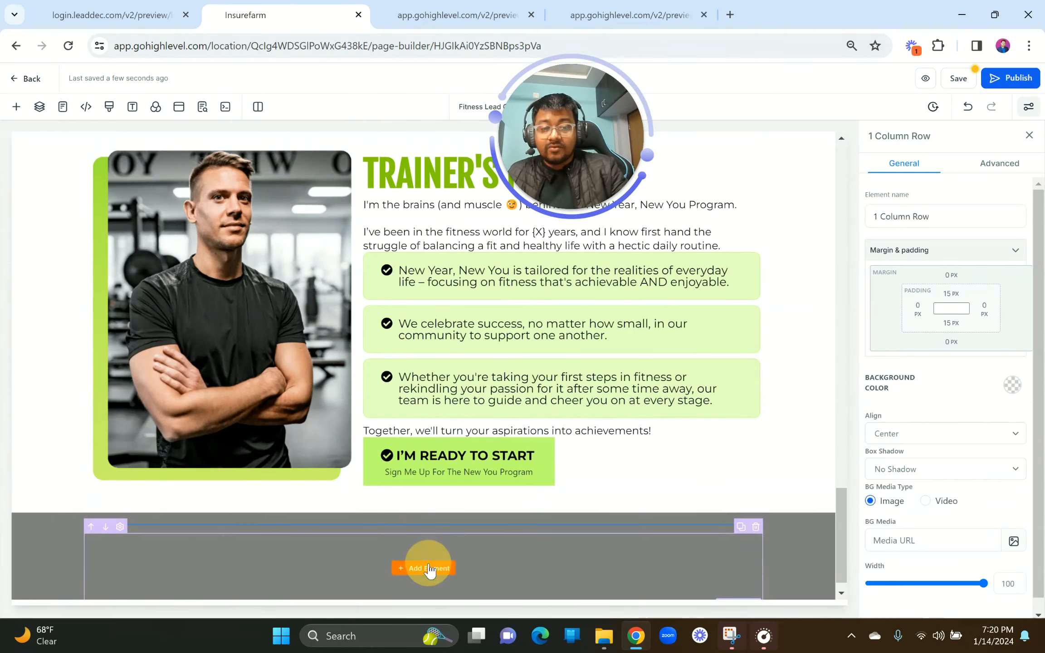
{"action": "left_click", "coordinate": [220, 255]}
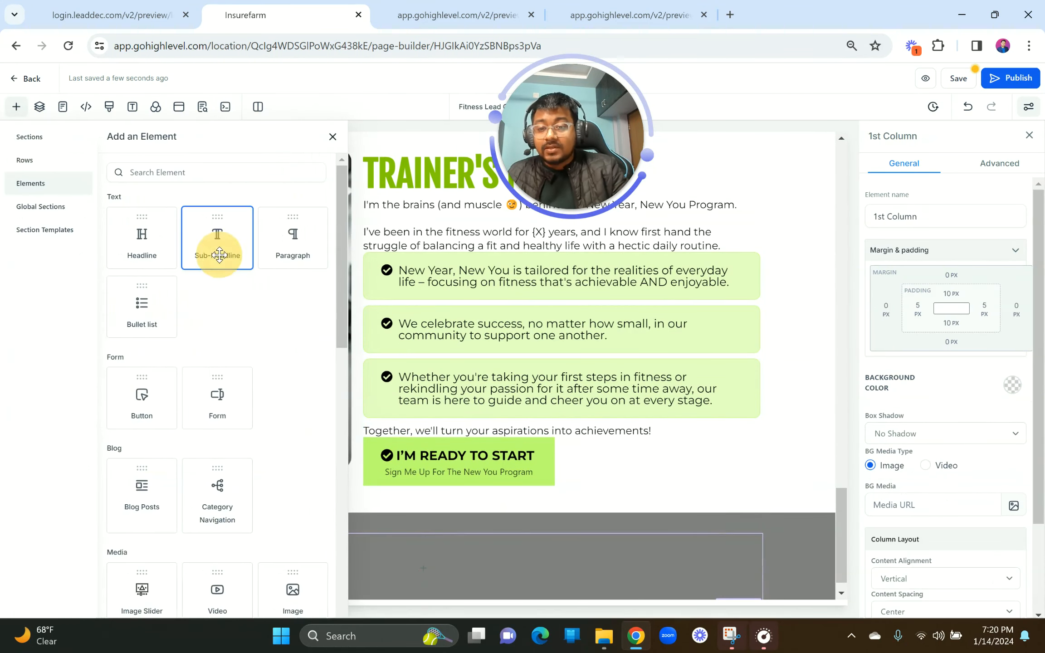
{"action": "left_click", "coordinate": [478, 563]}
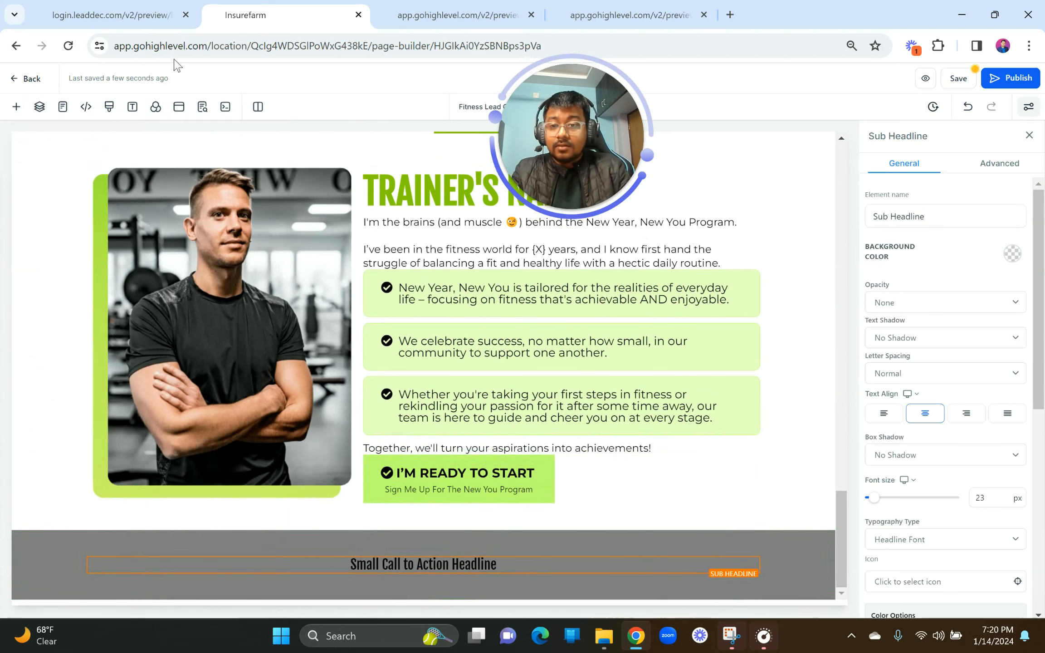
Step: Paste the "Designed & Developed By PB DIGITAL" credit into the sub-headline and toggle bold
{"action": "left_click", "coordinate": [77, 14]}
{"action": "left_click_drag", "start_coordinate": [385, 583], "coordinate": [689, 591]}
{"action": "key", "text": "ctrl+c"}
{"action": "left_click", "coordinate": [276, 8]}
{"action": "key", "text": "ctrl+a"}
{"action": "key", "text": "ctrl+v"}
{"action": "key", "text": "ctrl+a"}
{"action": "left_click", "coordinate": [398, 538]}
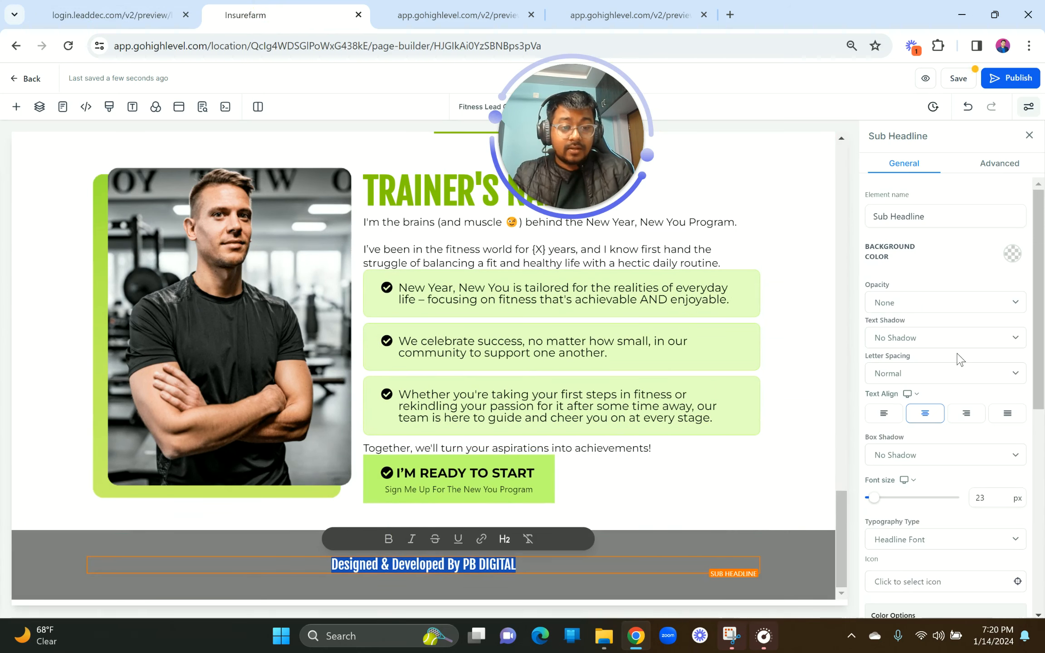
Step: Set the credit line to Content Font in light grey
{"action": "scroll", "coordinate": [960, 359], "scroll_direction": "down", "scroll_amount": 5}
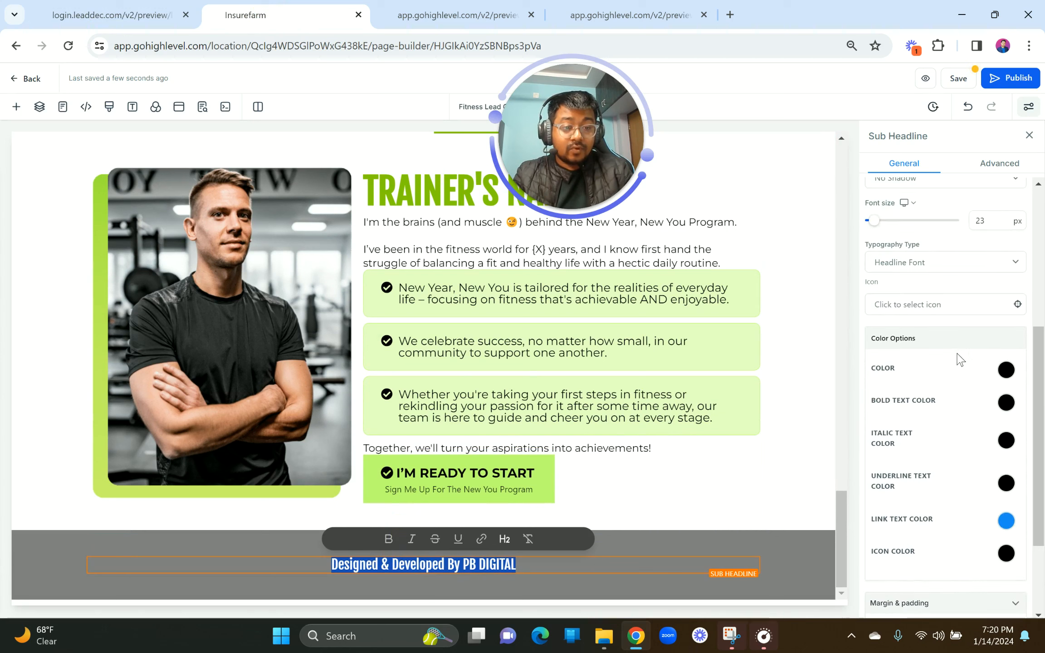
{"action": "left_click", "coordinate": [915, 268]}
{"action": "left_click", "coordinate": [909, 290]}
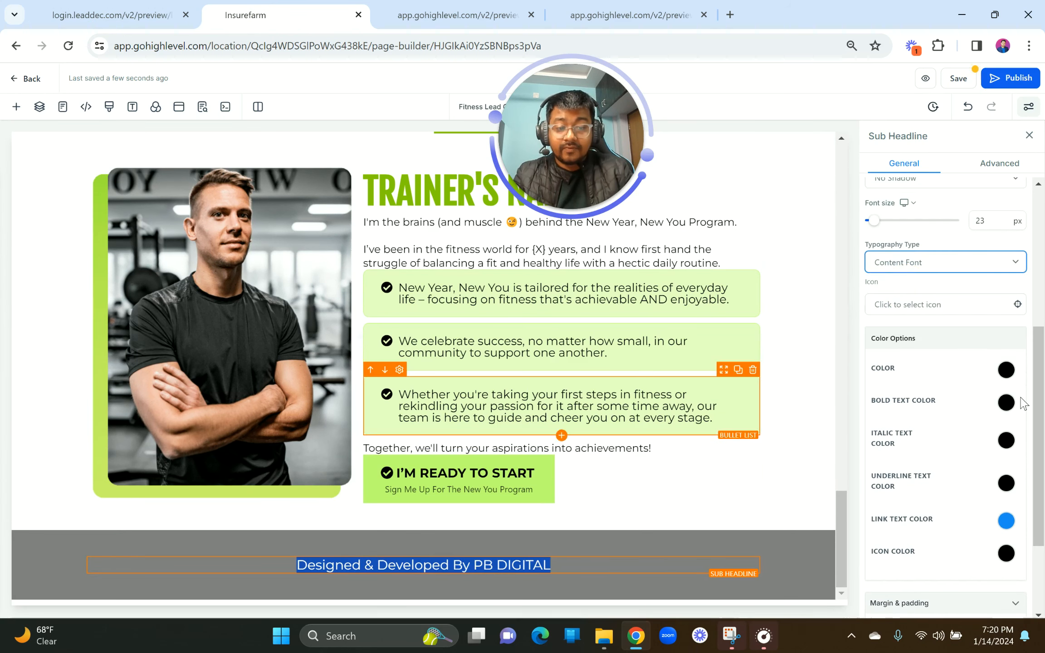
{"action": "left_click", "coordinate": [1007, 370]}
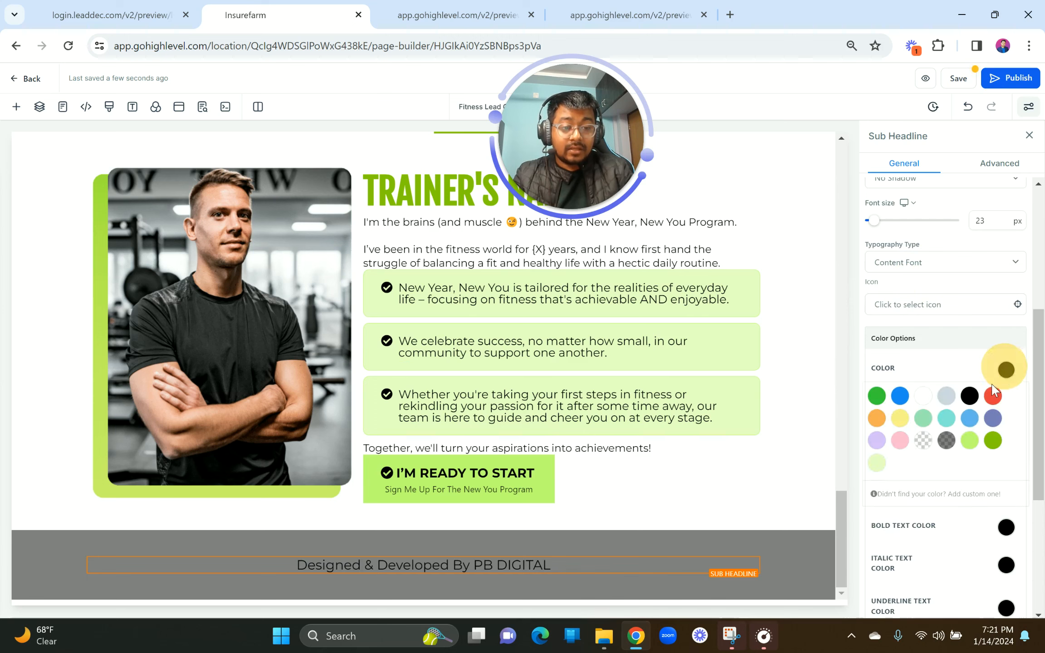
{"action": "left_click", "coordinate": [946, 397]}
{"action": "left_click", "coordinate": [682, 435]}
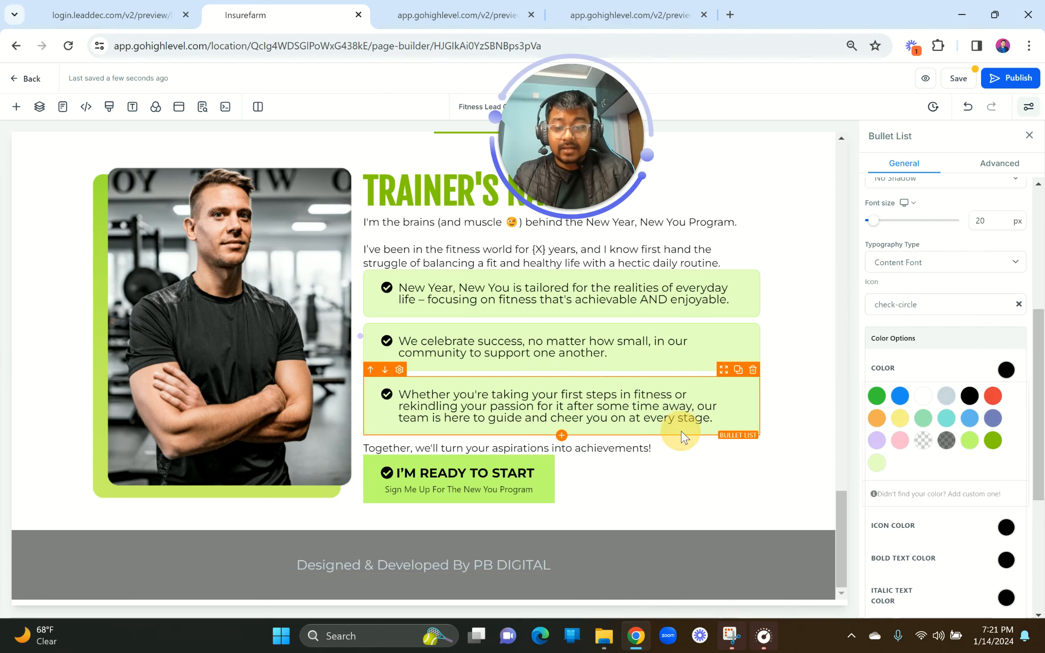
{"action": "scroll", "coordinate": [684, 438], "scroll_direction": "up", "scroll_amount": 20}
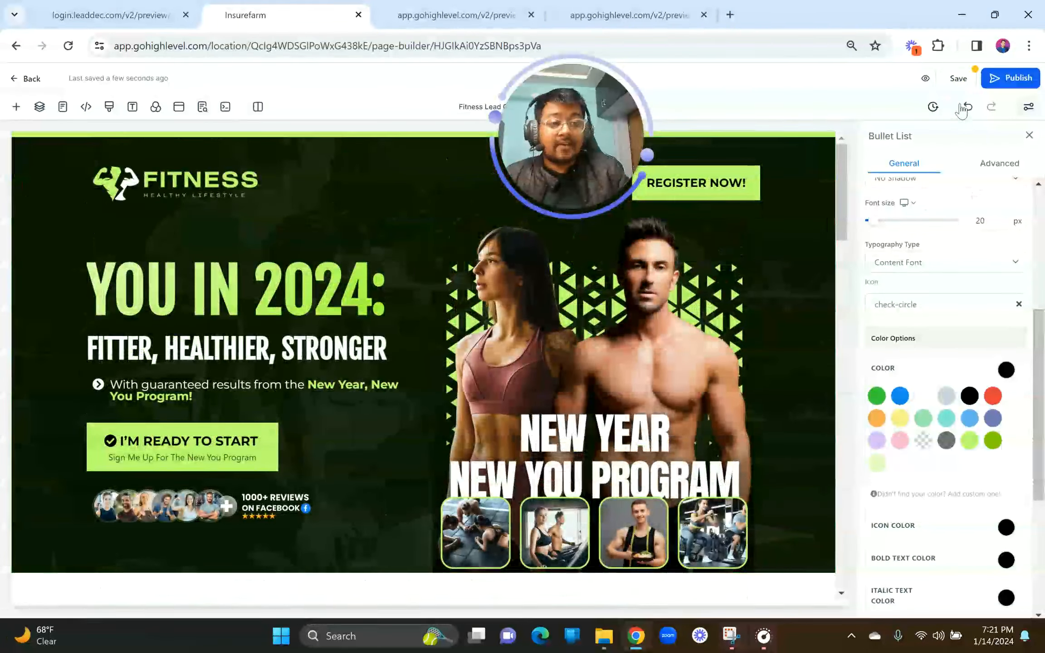
Step: Save the landing page and open its preview in a new tab at 100% browser zoom
{"action": "left_click", "coordinate": [959, 81]}
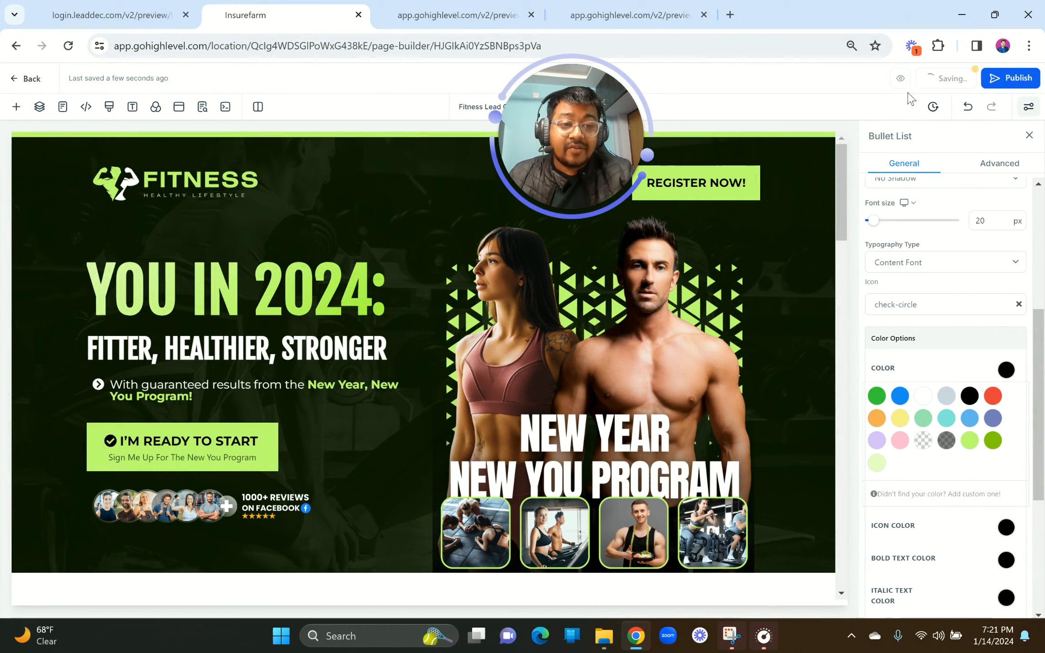
{"action": "left_click", "coordinate": [925, 81]}
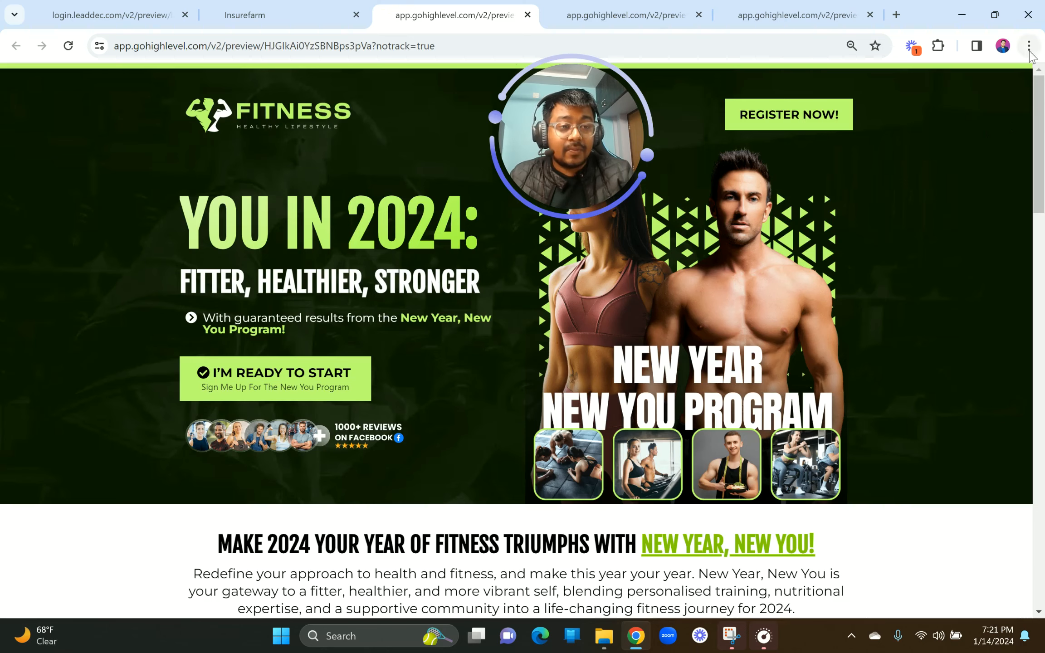
{"action": "left_click", "coordinate": [1029, 46]}
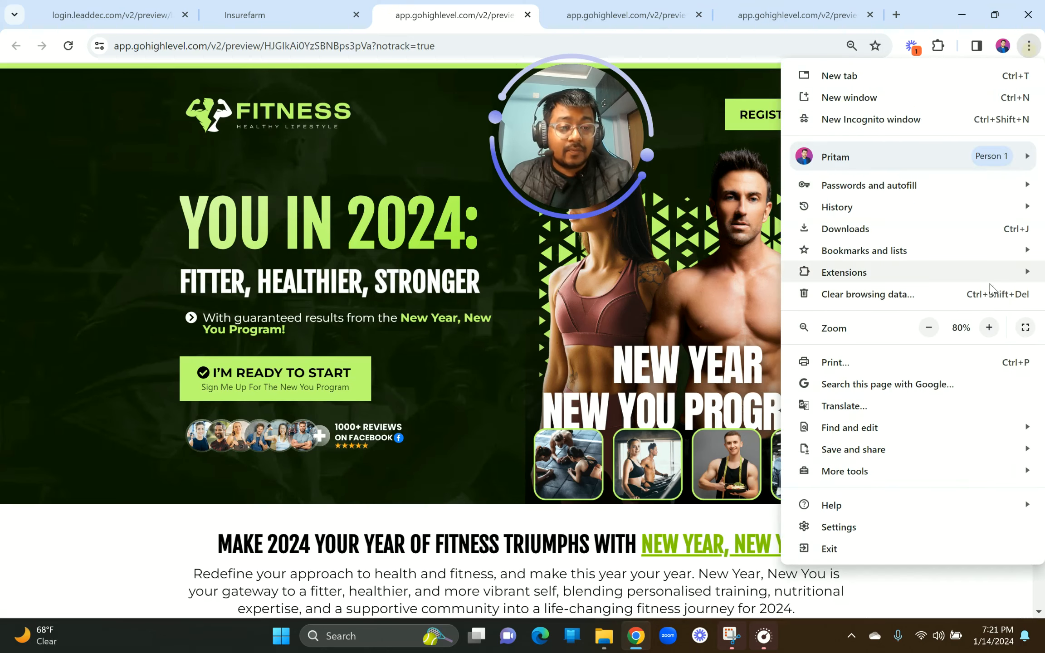
{"action": "left_click", "coordinate": [989, 327]}
{"action": "left_click", "coordinate": [990, 327]}
{"action": "left_click", "coordinate": [713, 379]}
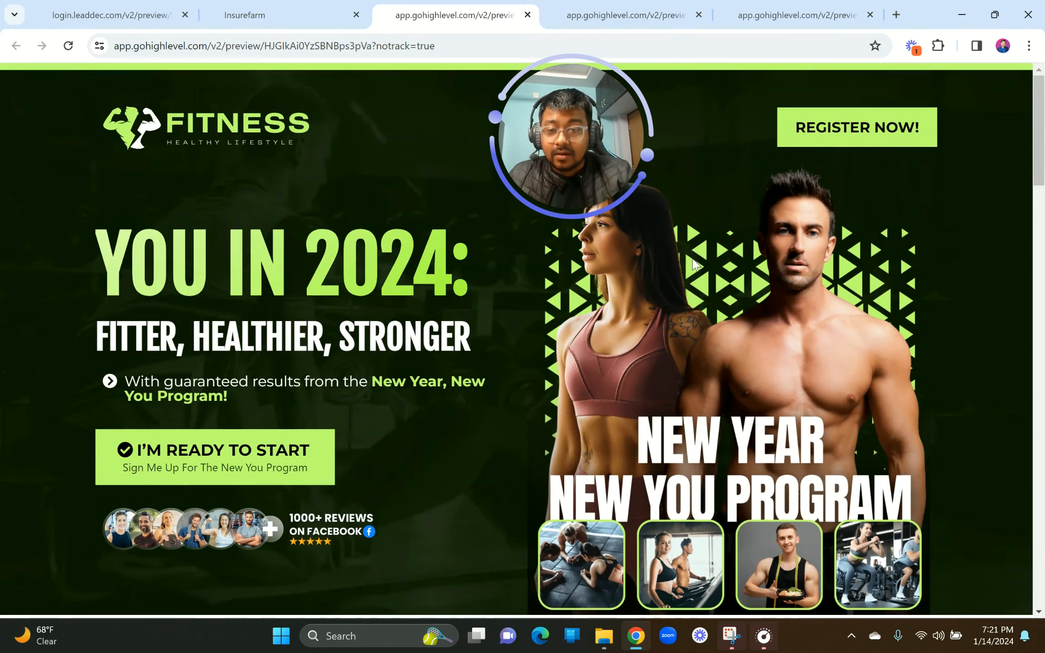
Step: Scroll down through the whole preview and back up toward the 'YOU IN 2024' hero
{"action": "scroll", "coordinate": [385, 383], "scroll_direction": "down", "scroll_amount": 7}
{"action": "scroll", "coordinate": [385, 388], "scroll_direction": "down", "scroll_amount": 6}
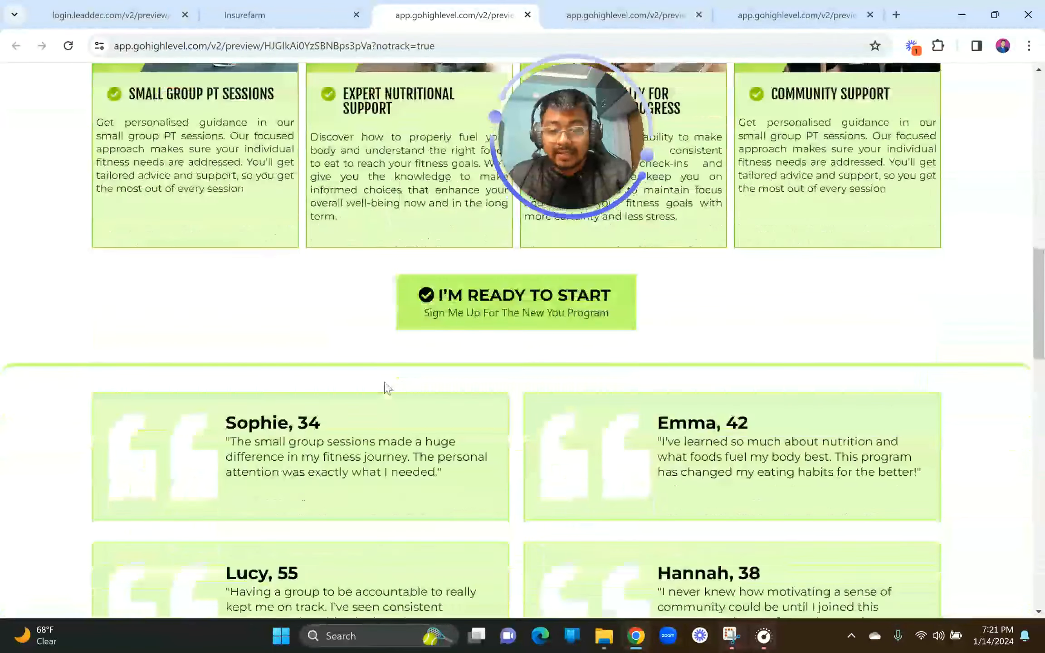
{"action": "scroll", "coordinate": [385, 388], "scroll_direction": "down", "scroll_amount": 13}
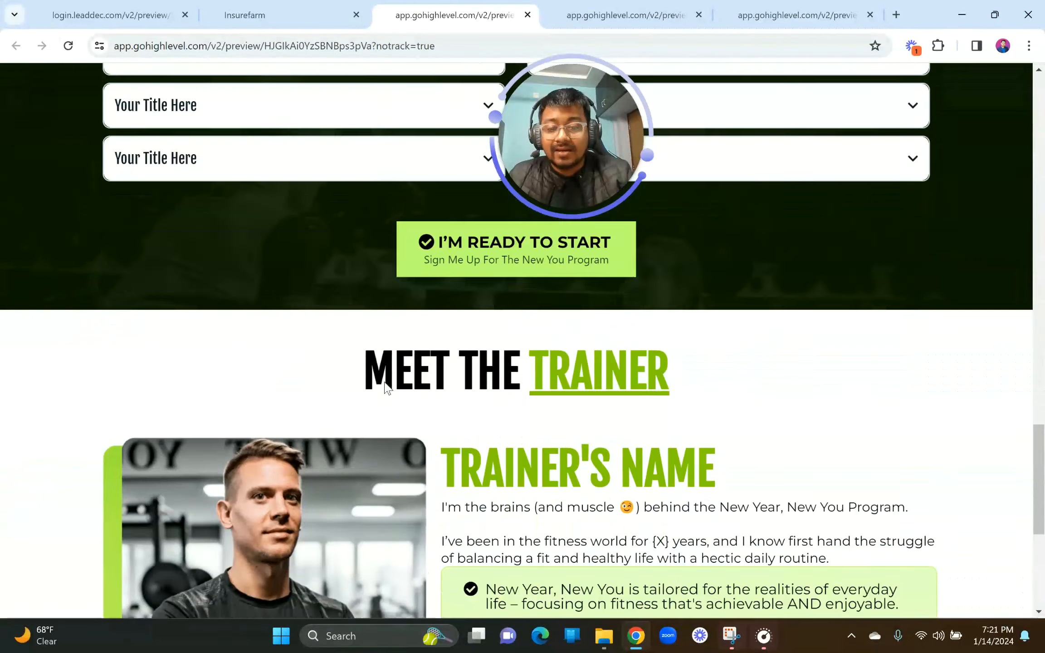
{"action": "scroll", "coordinate": [385, 386], "scroll_direction": "down", "scroll_amount": 5}
{"action": "scroll", "coordinate": [387, 389], "scroll_direction": "up", "scroll_amount": 14}
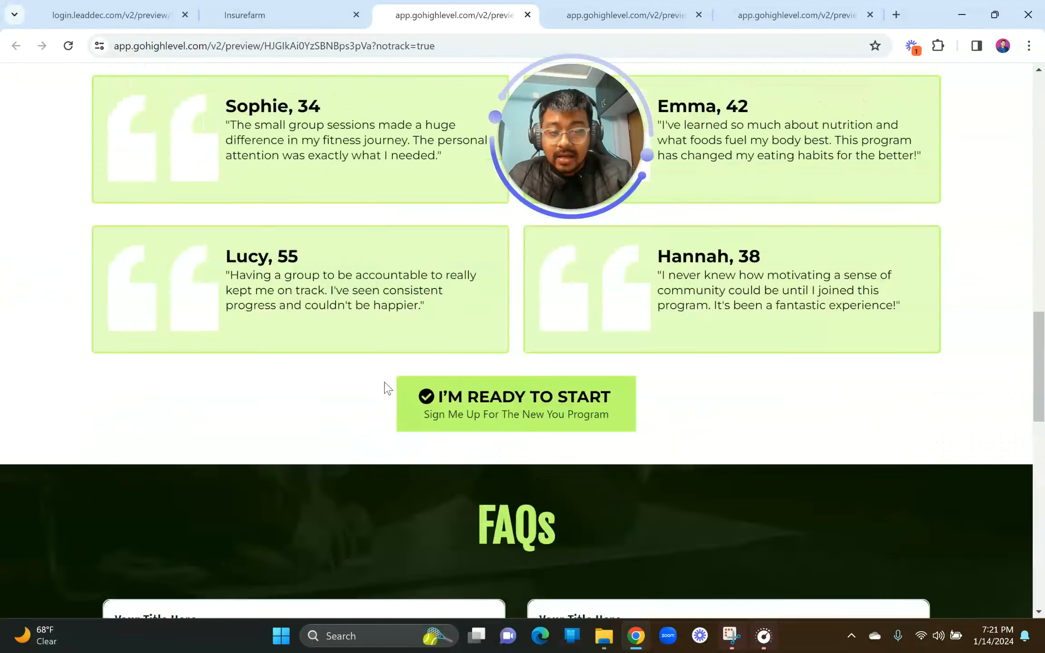
{"action": "scroll", "coordinate": [384, 380], "scroll_direction": "up", "scroll_amount": 18}
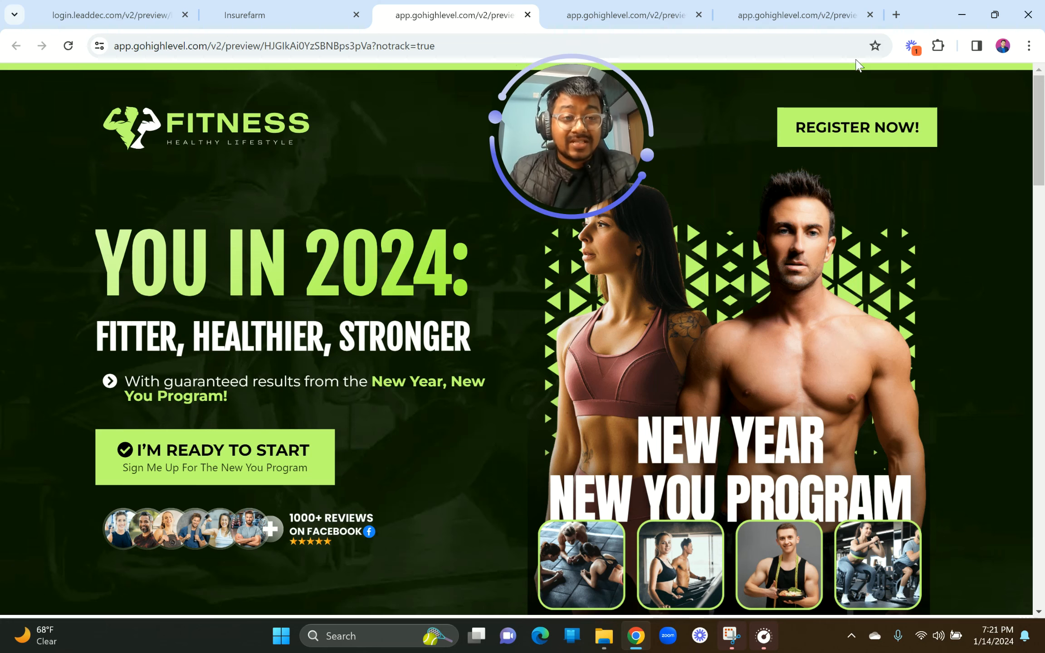
Step: Load pritambhadra.com in a new browser tab
{"action": "left_click", "coordinate": [897, 14]}
{"action": "type", "text": "pri"}
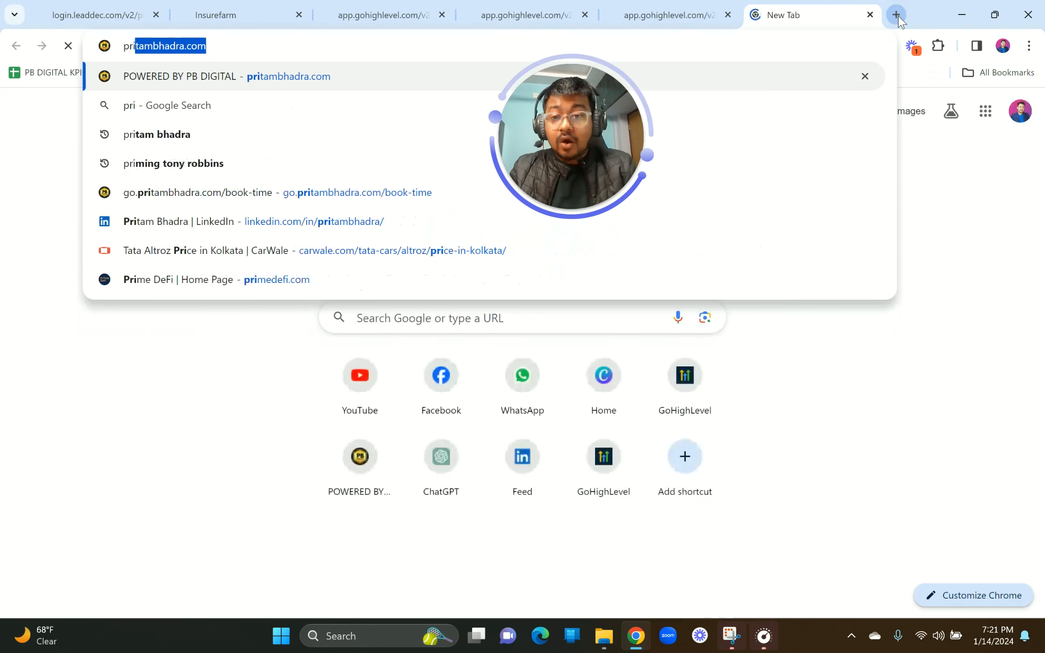
{"action": "key", "text": "Return"}
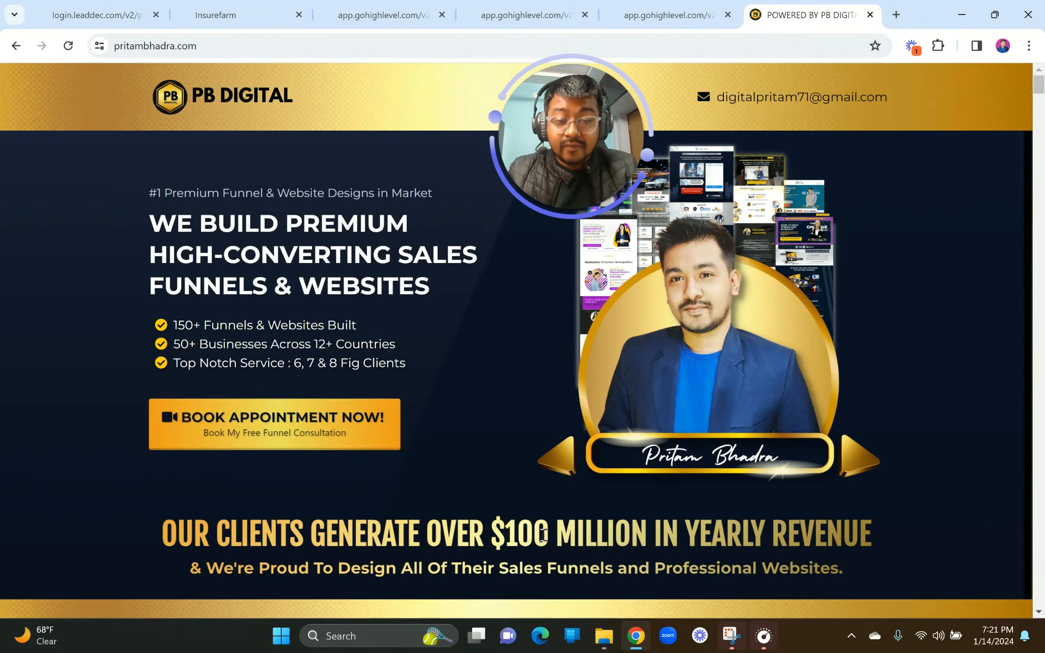
Step: Scroll through the PB Digital site, then return to the fitness page preview tab
{"action": "scroll", "coordinate": [544, 534], "scroll_direction": "down", "scroll_amount": 5}
{"action": "scroll", "coordinate": [543, 535], "scroll_direction": "down", "scroll_amount": 10}
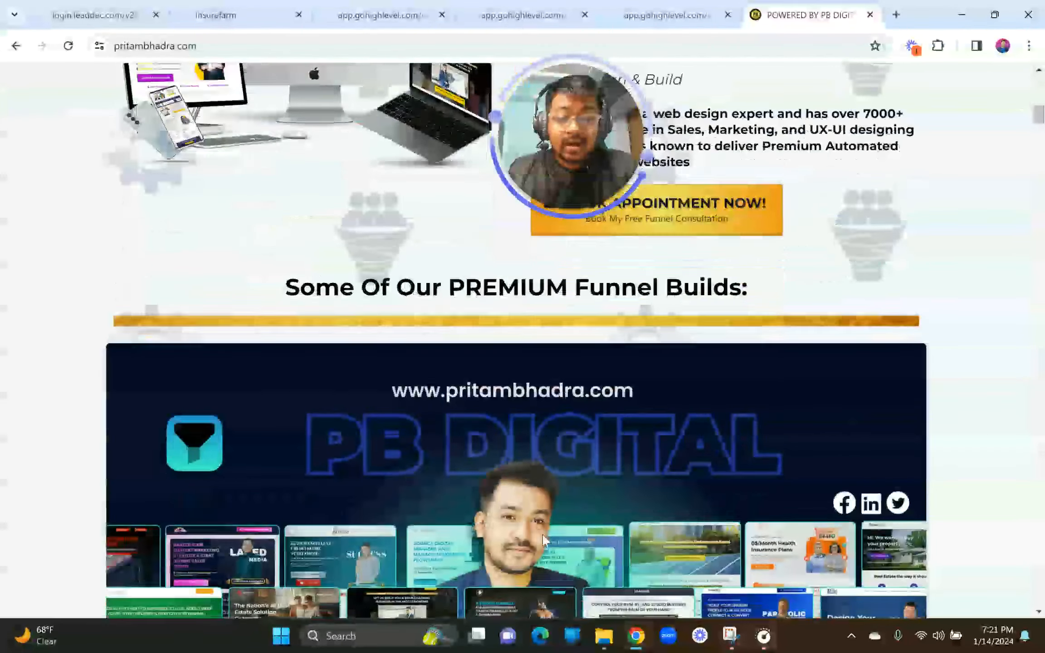
{"action": "scroll", "coordinate": [542, 533], "scroll_direction": "down", "scroll_amount": 5}
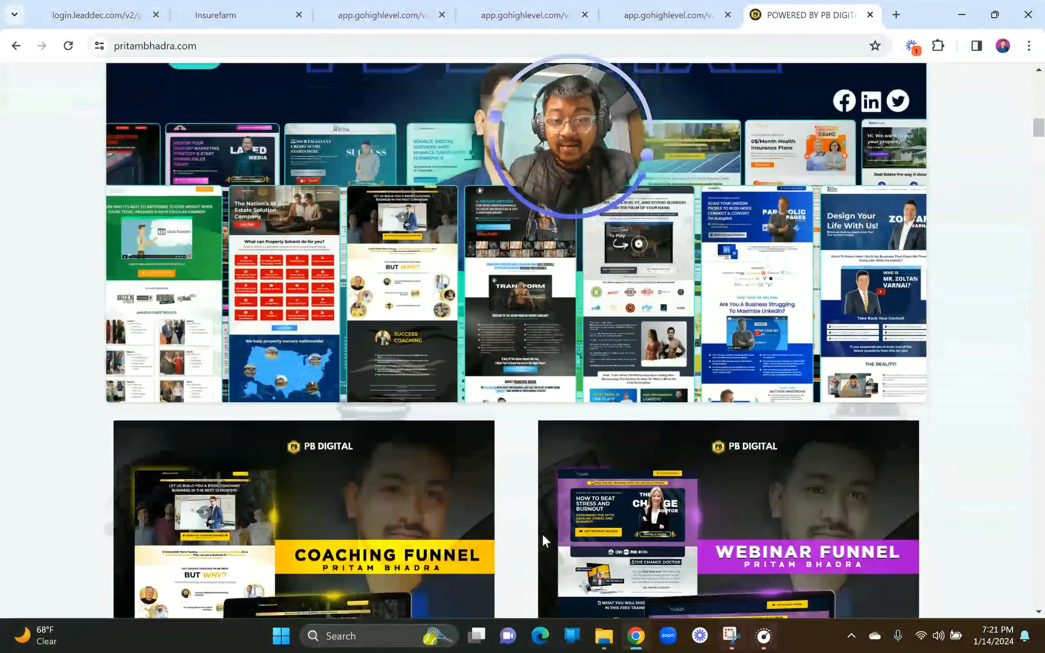
{"action": "scroll", "coordinate": [542, 533], "scroll_direction": "down", "scroll_amount": 8}
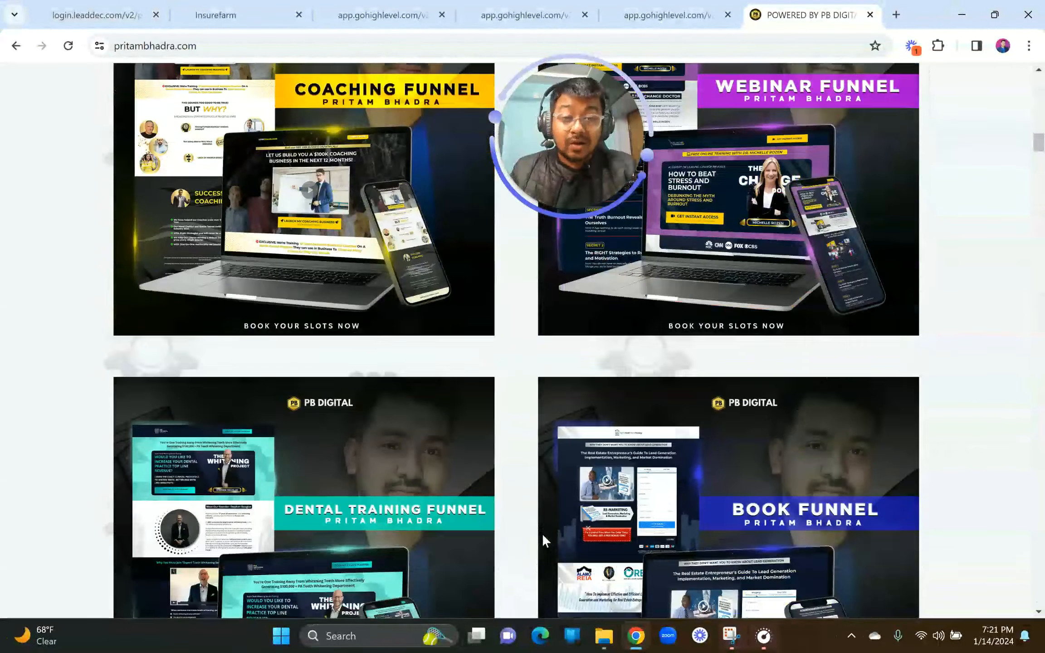
{"action": "scroll", "coordinate": [543, 537], "scroll_direction": "up", "scroll_amount": 15}
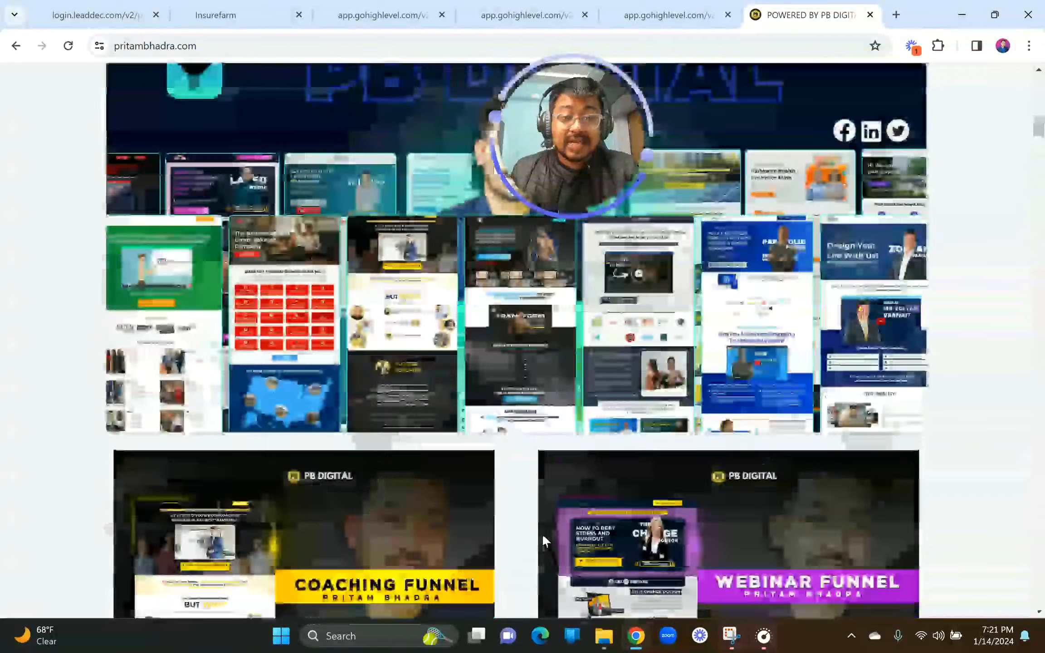
{"action": "scroll", "coordinate": [543, 538], "scroll_direction": "up", "scroll_amount": 10}
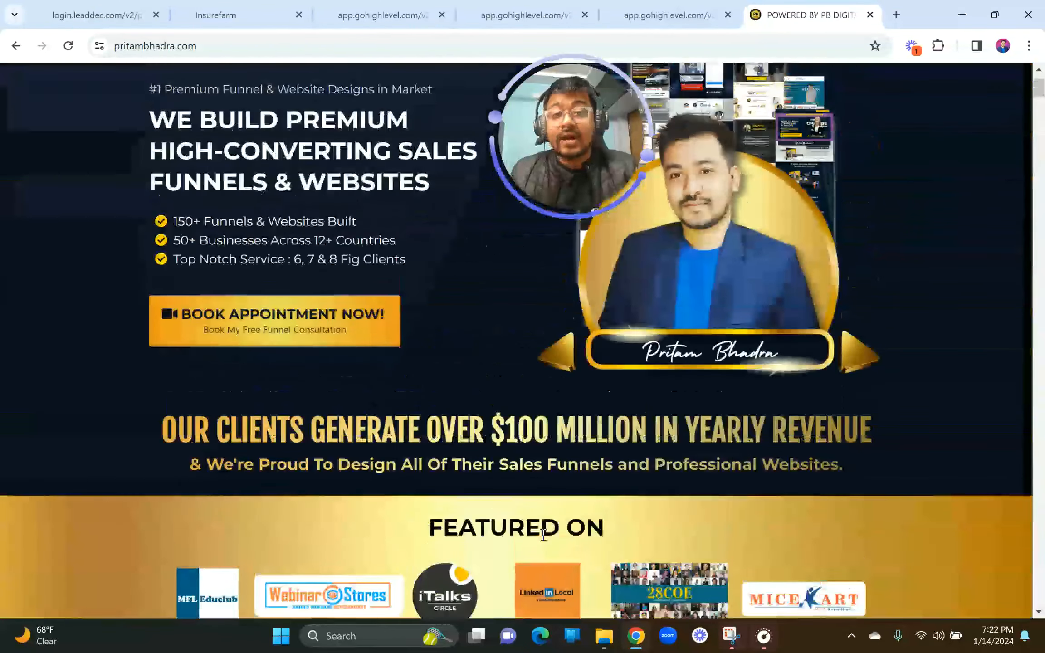
{"action": "left_click", "coordinate": [667, 15]}
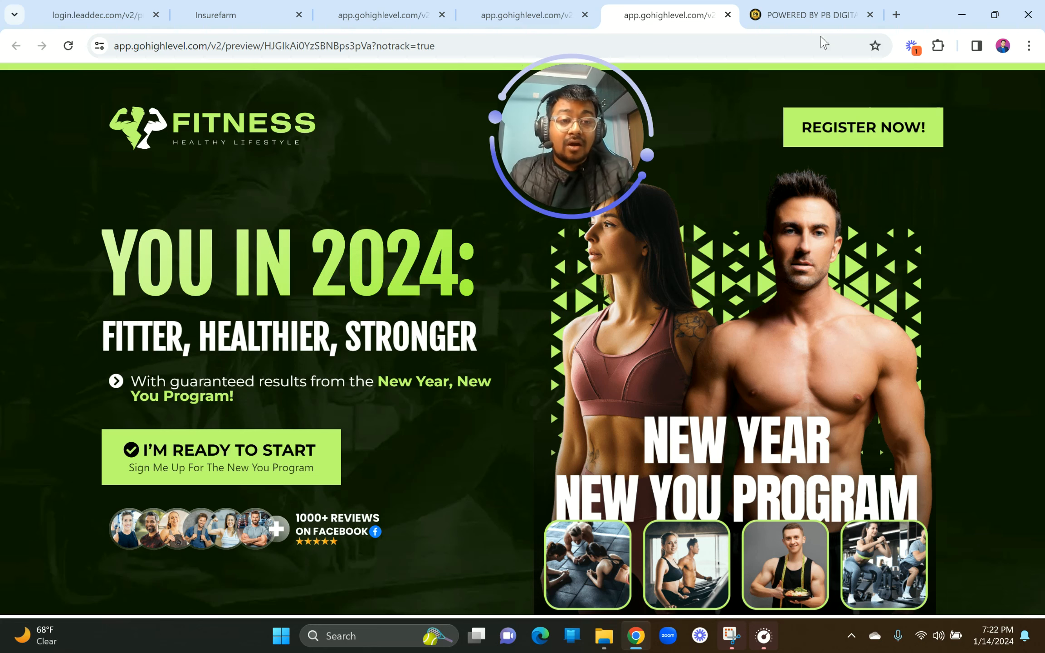
Step: Load pritambhadra.com in another new tab
{"action": "left_click", "coordinate": [896, 15]}
{"action": "type", "text": "pritambhadra.com"}
{"action": "key", "text": "Return"}
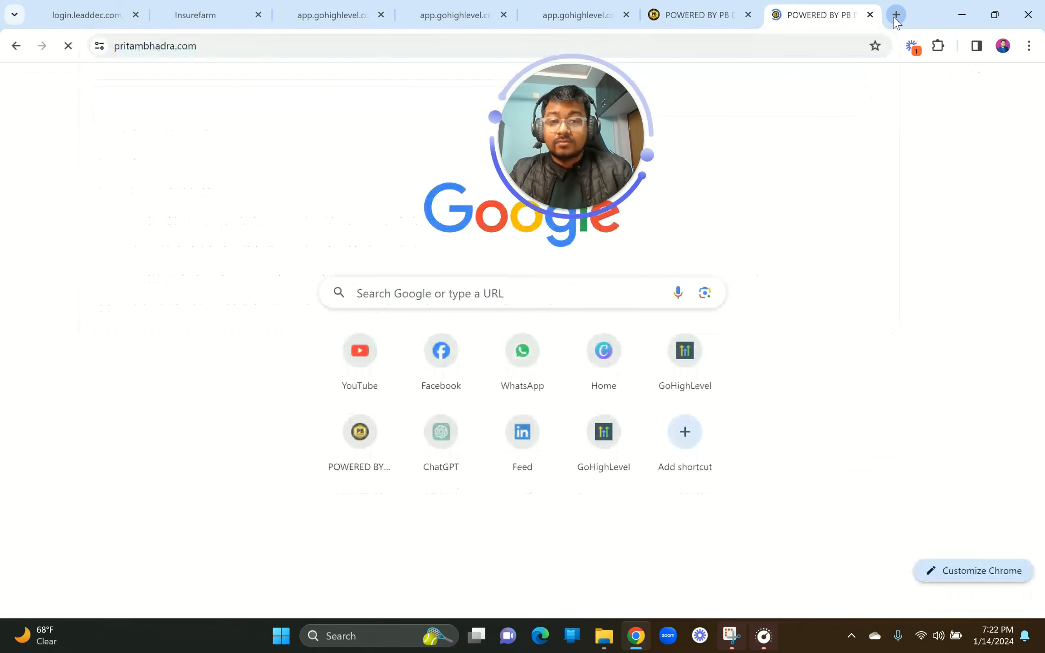
Step: Open facebook.com in a new tab and go to the designer's profile page
{"action": "left_click", "coordinate": [896, 15]}
{"action": "type", "text": "fac"}
{"action": "key", "text": "Return"}
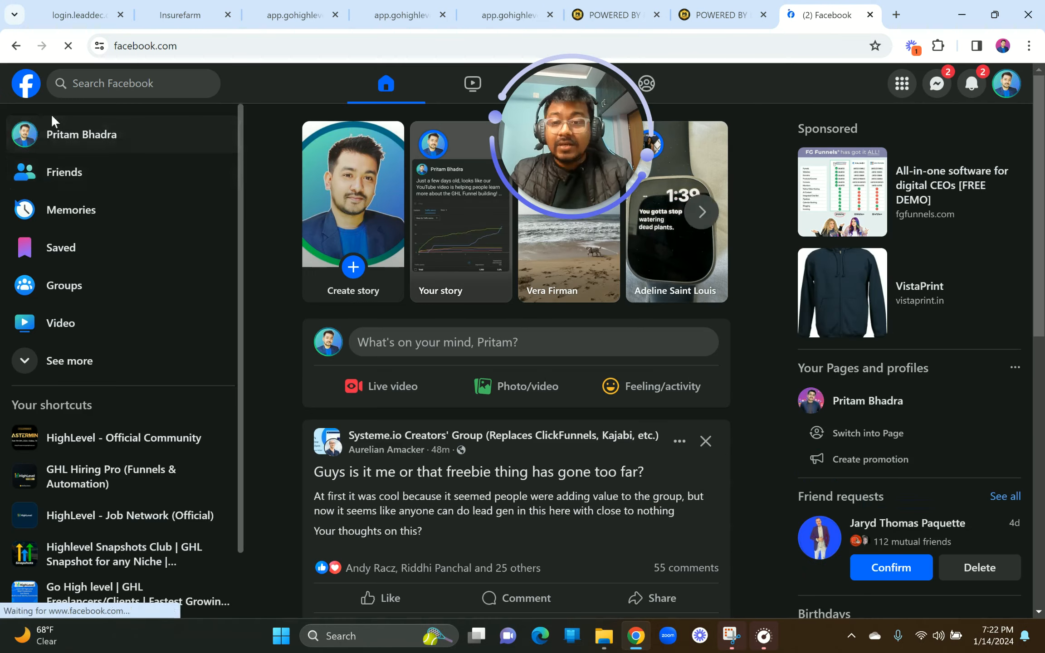
{"action": "left_click", "coordinate": [56, 127]}
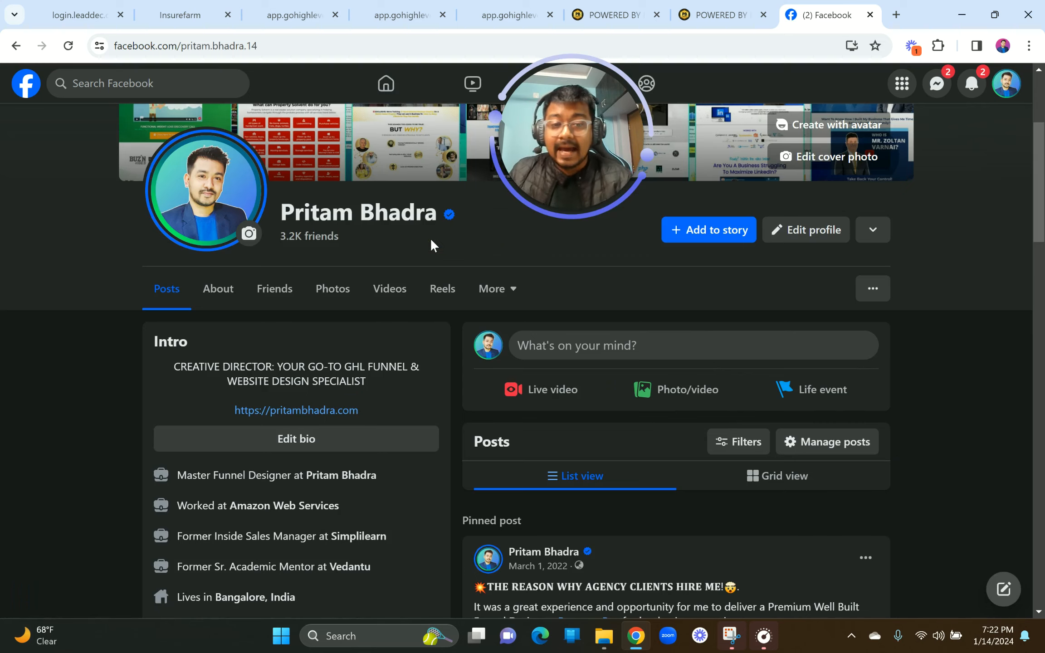
{"action": "scroll", "coordinate": [433, 245], "scroll_direction": "up", "scroll_amount": 5}
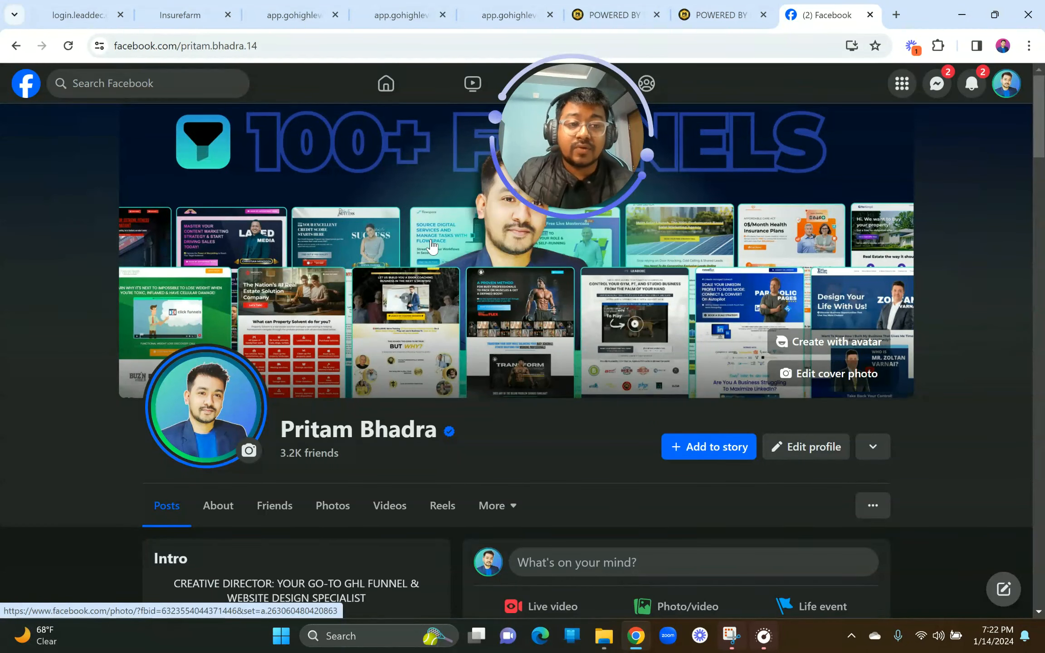